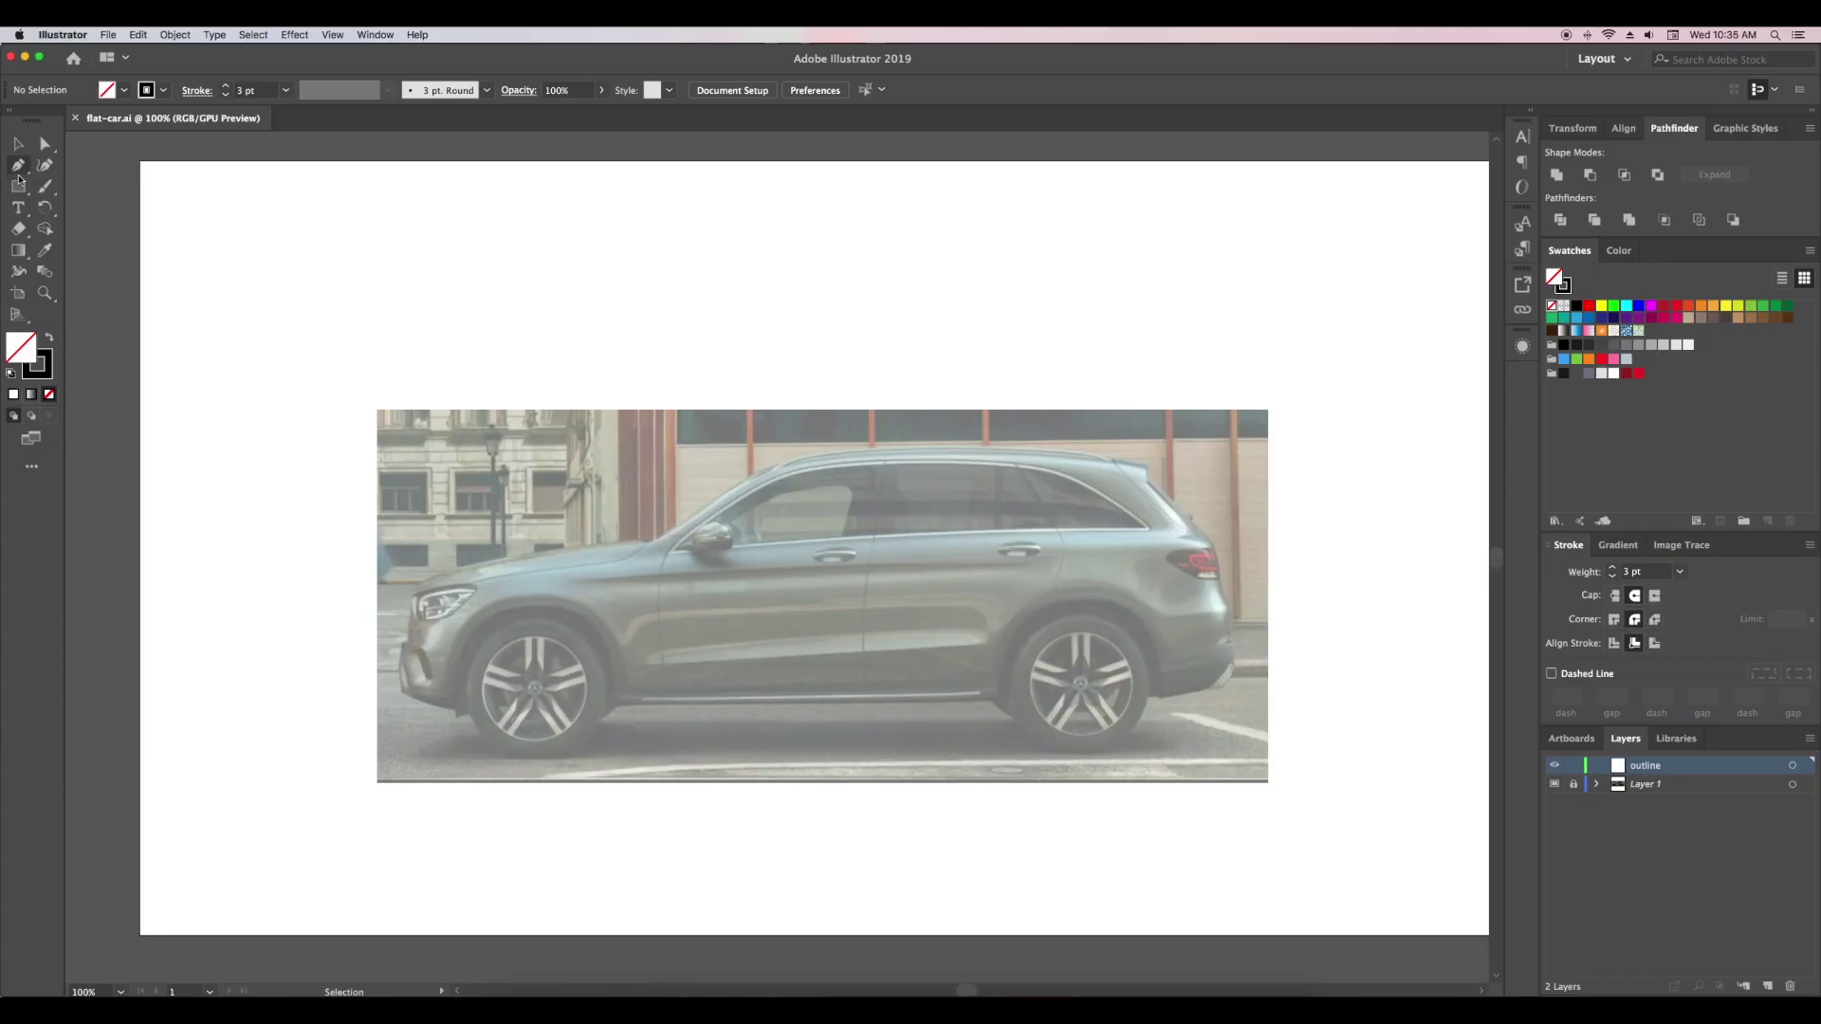
# - Draw two concentric circles from the front wheel's hub, an outer tyre and an inner rim
pyautogui.moveTo(18, 186)
pyautogui.mouseDown()
pyautogui.moveTo(184, 218)
pyautogui.moveTo(171, 157)
pyautogui.mouseUp()
pyautogui.press('super+equal')
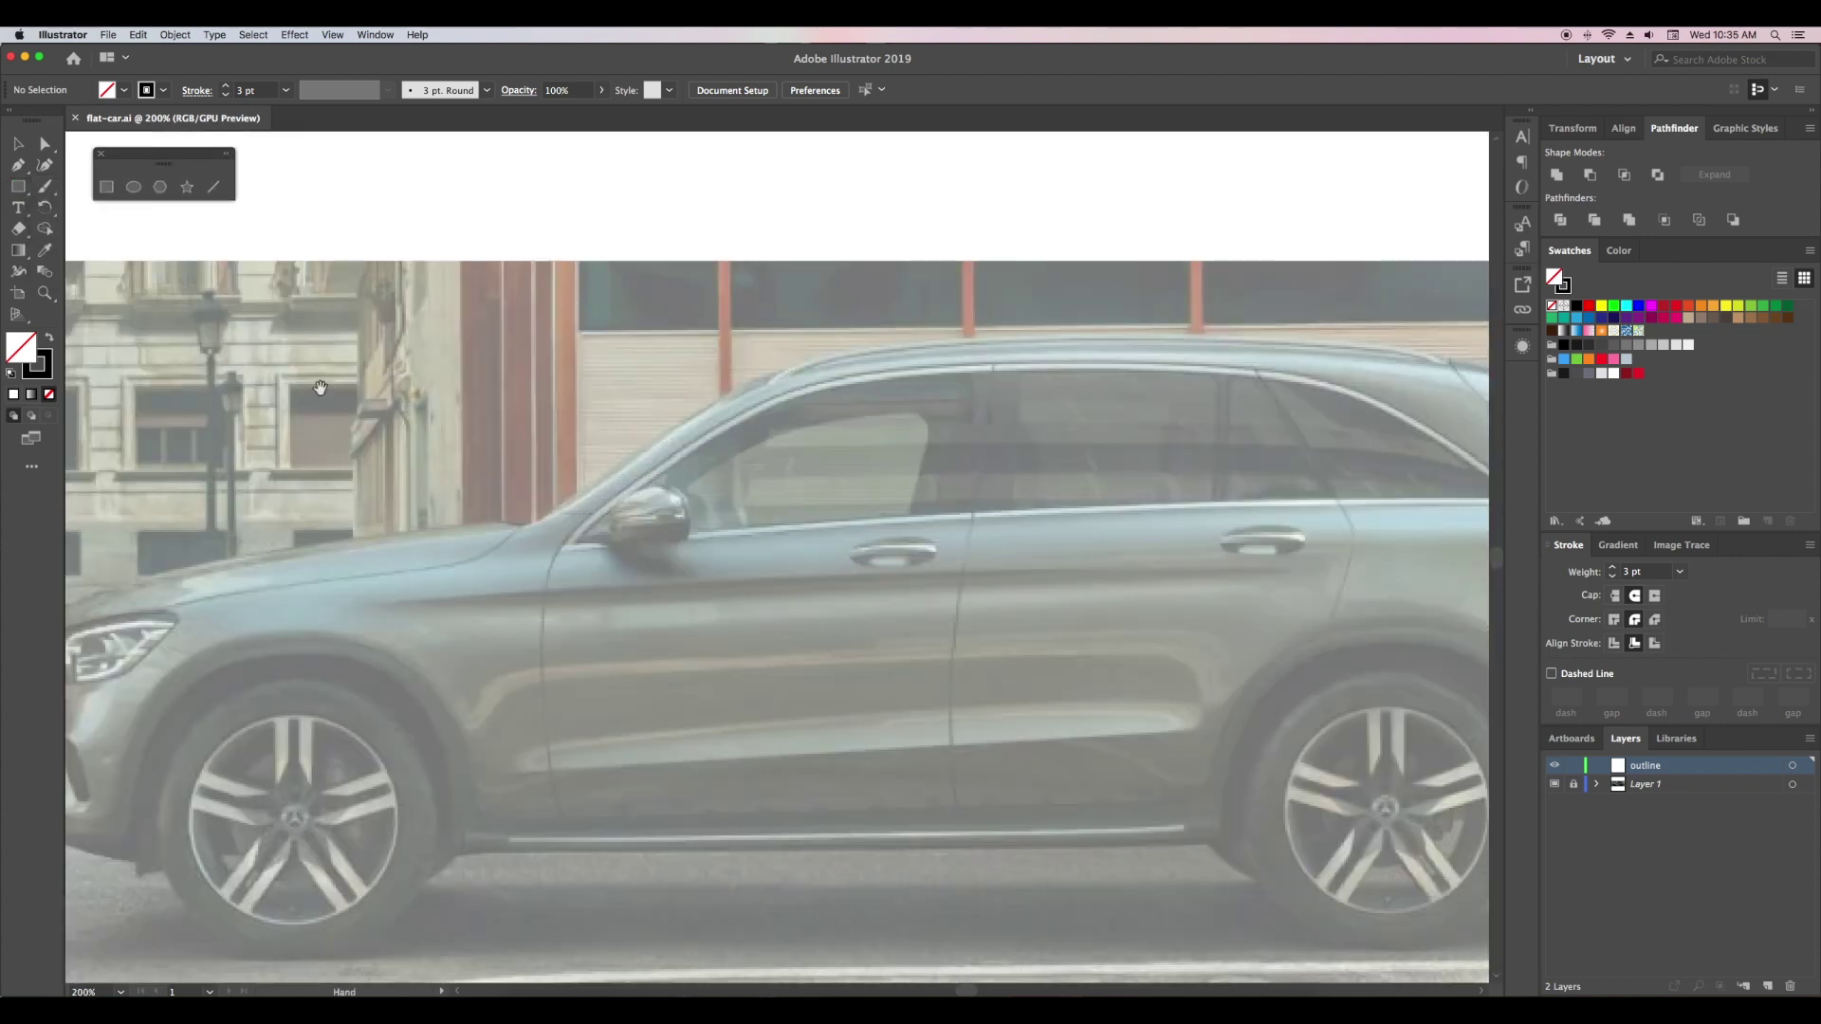
pyautogui.hscroll(-5, 326, 382)
pyautogui.scroll(-2, 355, 151)
pyautogui.moveTo(685, 669); pyautogui.dragTo(819, 730)
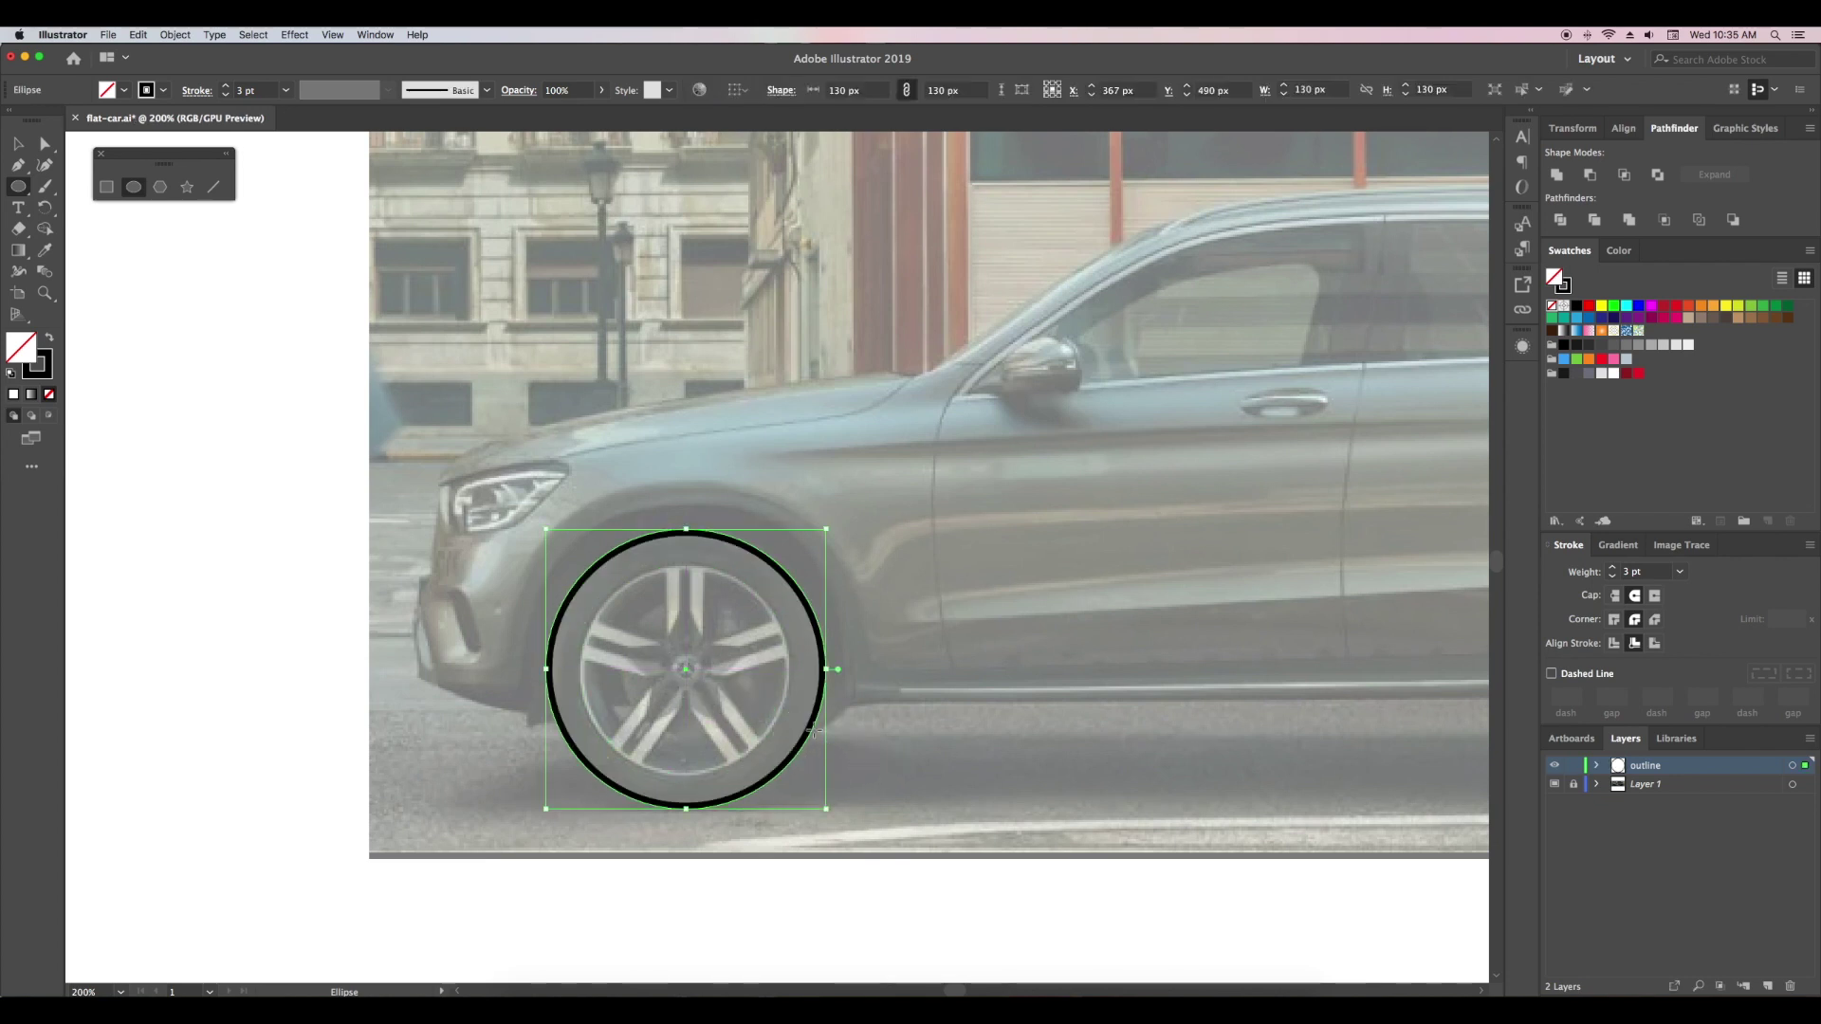
pyautogui.moveTo(685, 670); pyautogui.dragTo(791, 563)
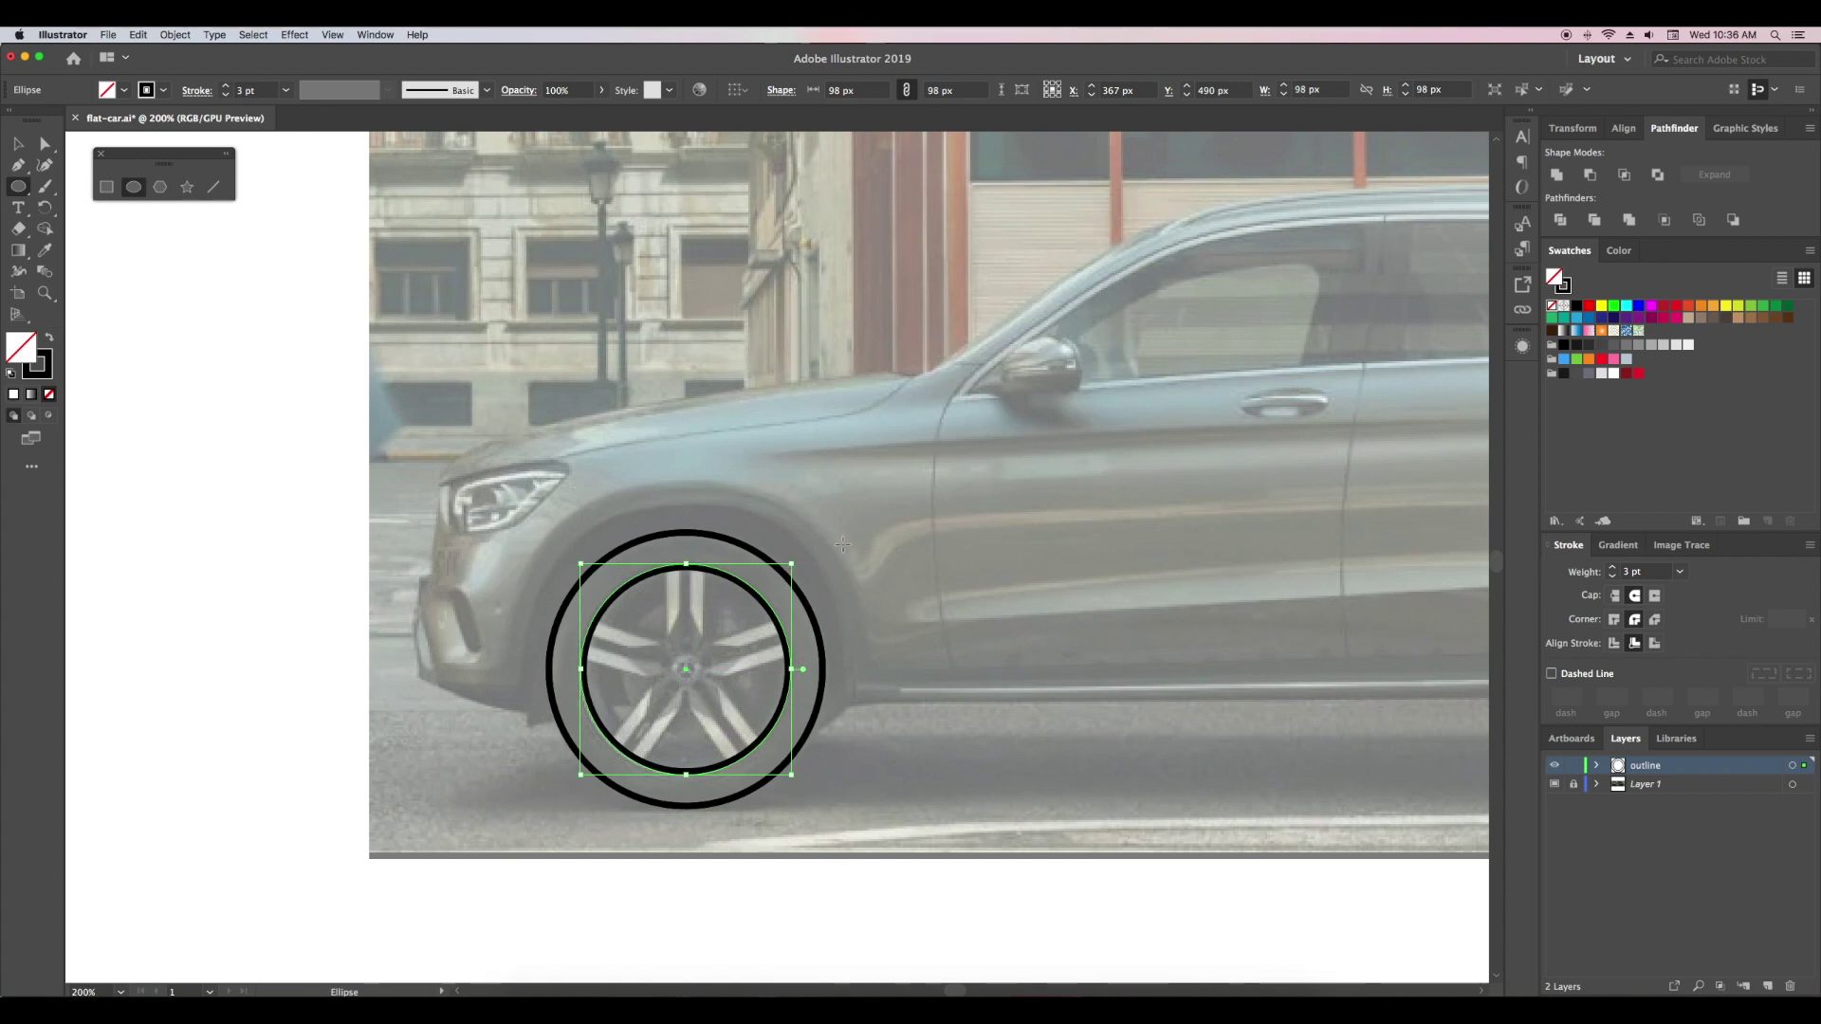
pyautogui.press('v')
pyautogui.click(429, 169)
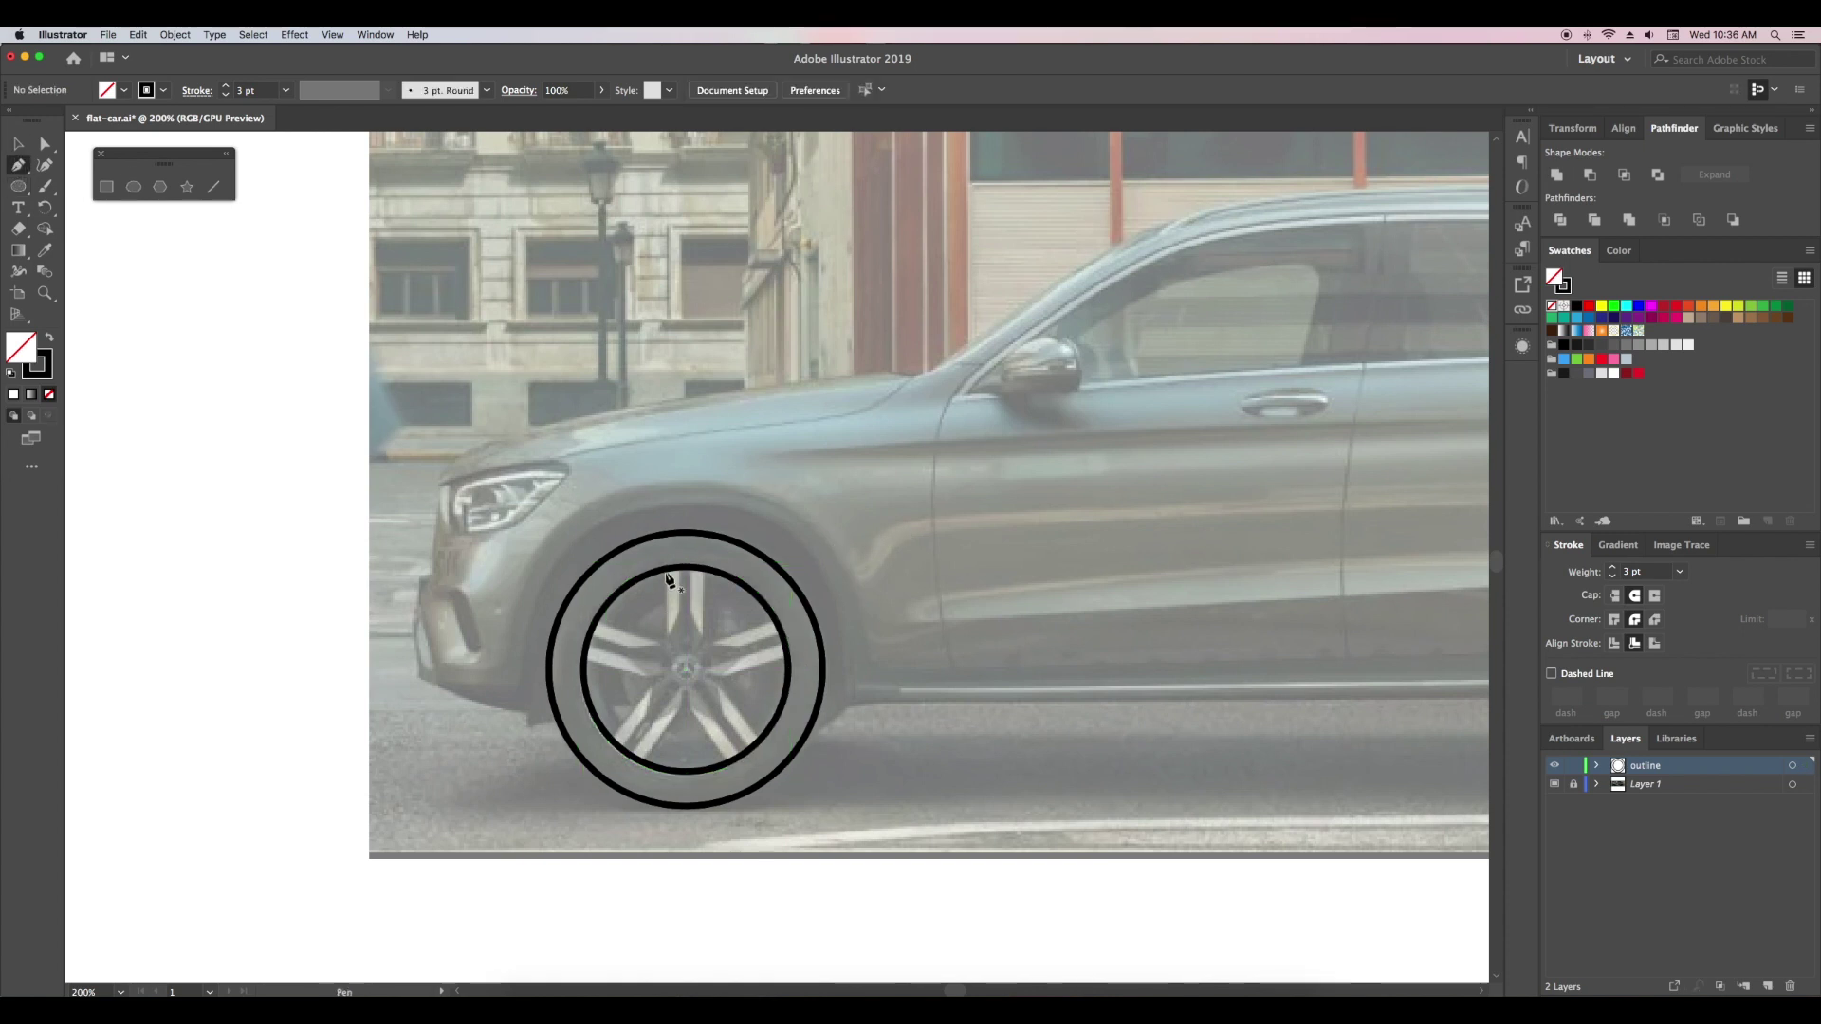
# - Pen-draw one closed half-spoke shape from the top of the rim
pyautogui.click(667, 568)
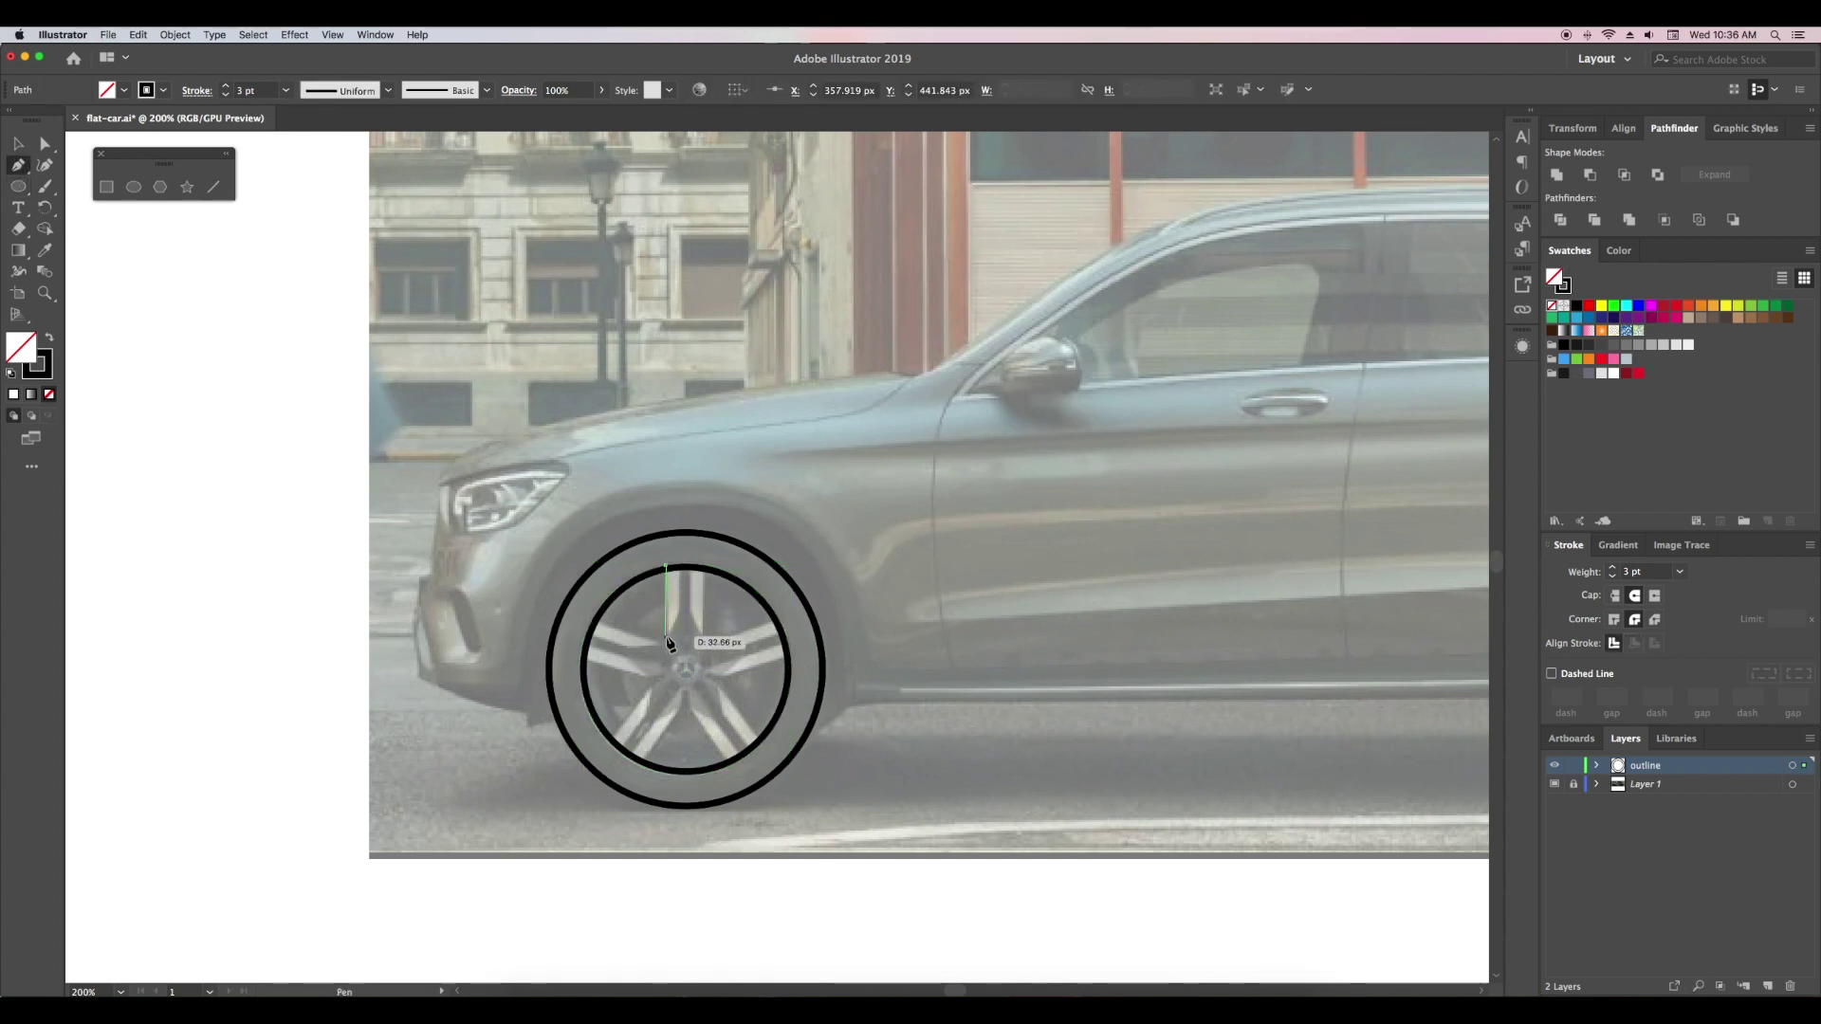
pyautogui.click(666, 636)
pyautogui.click(679, 612)
pyautogui.click(679, 567)
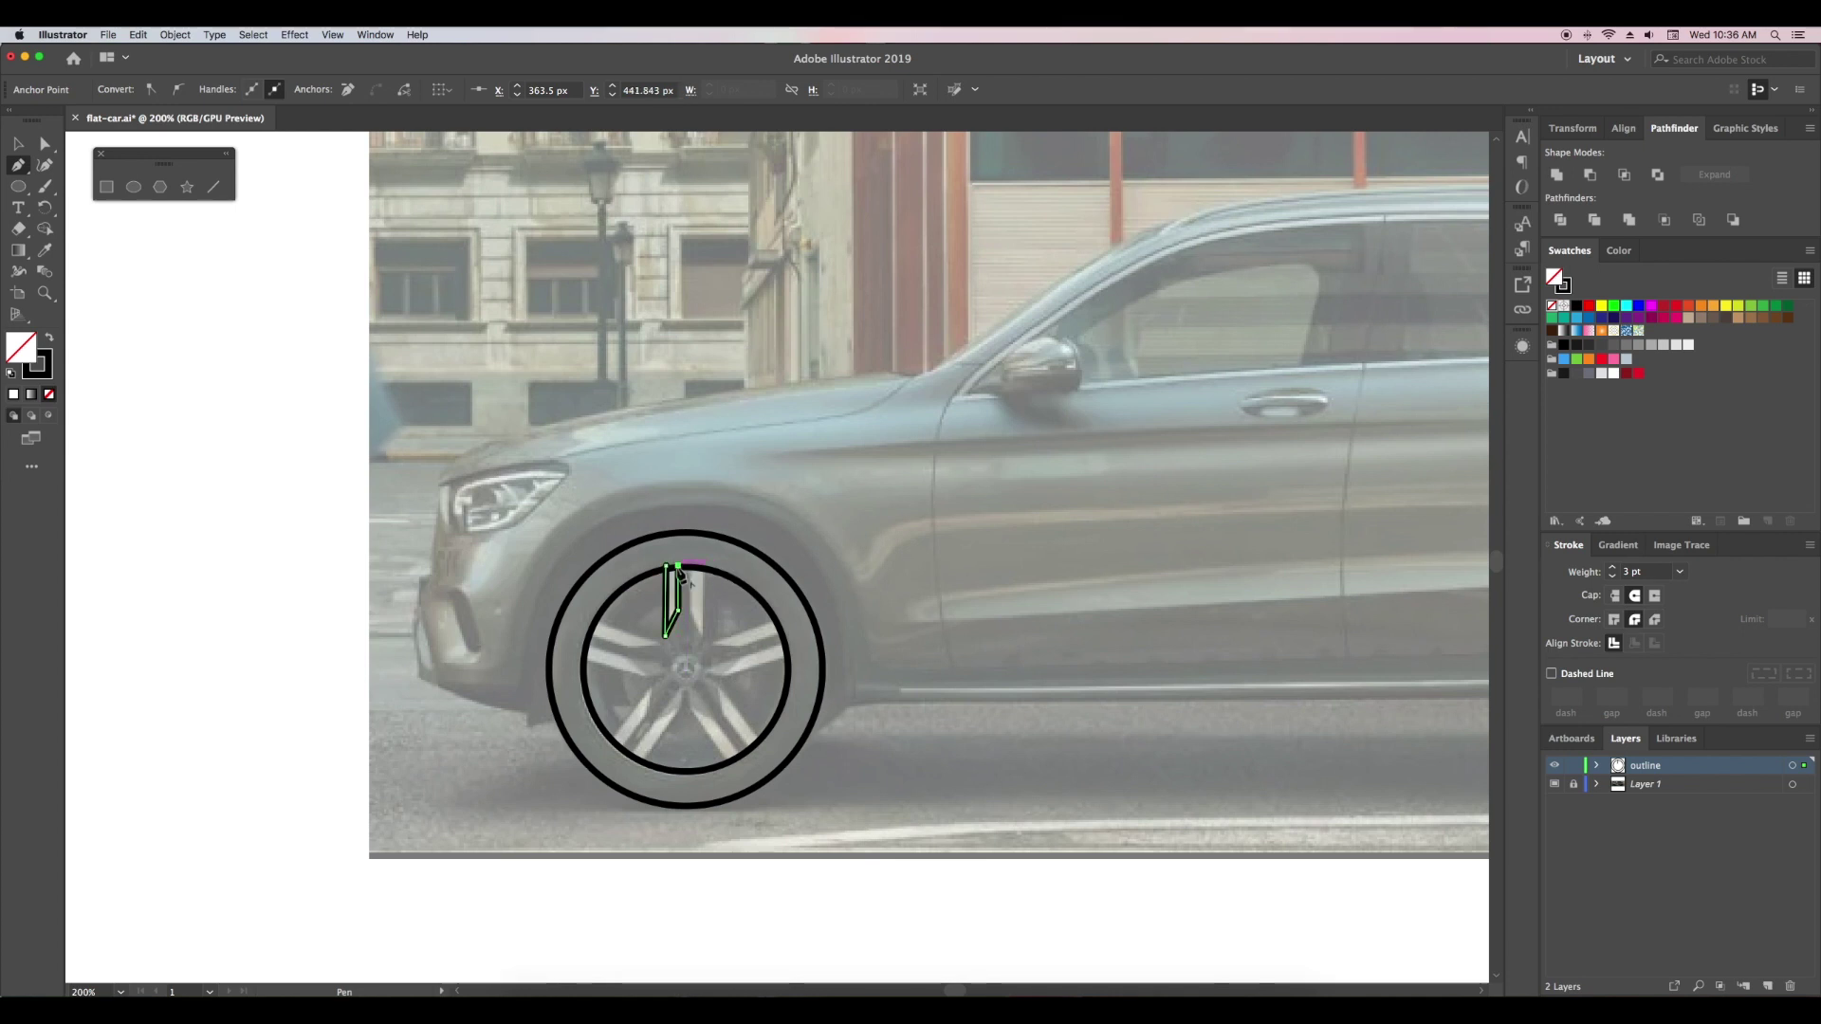
pyautogui.click(668, 568)
pyautogui.press('v')
pyautogui.click(1223, 600)
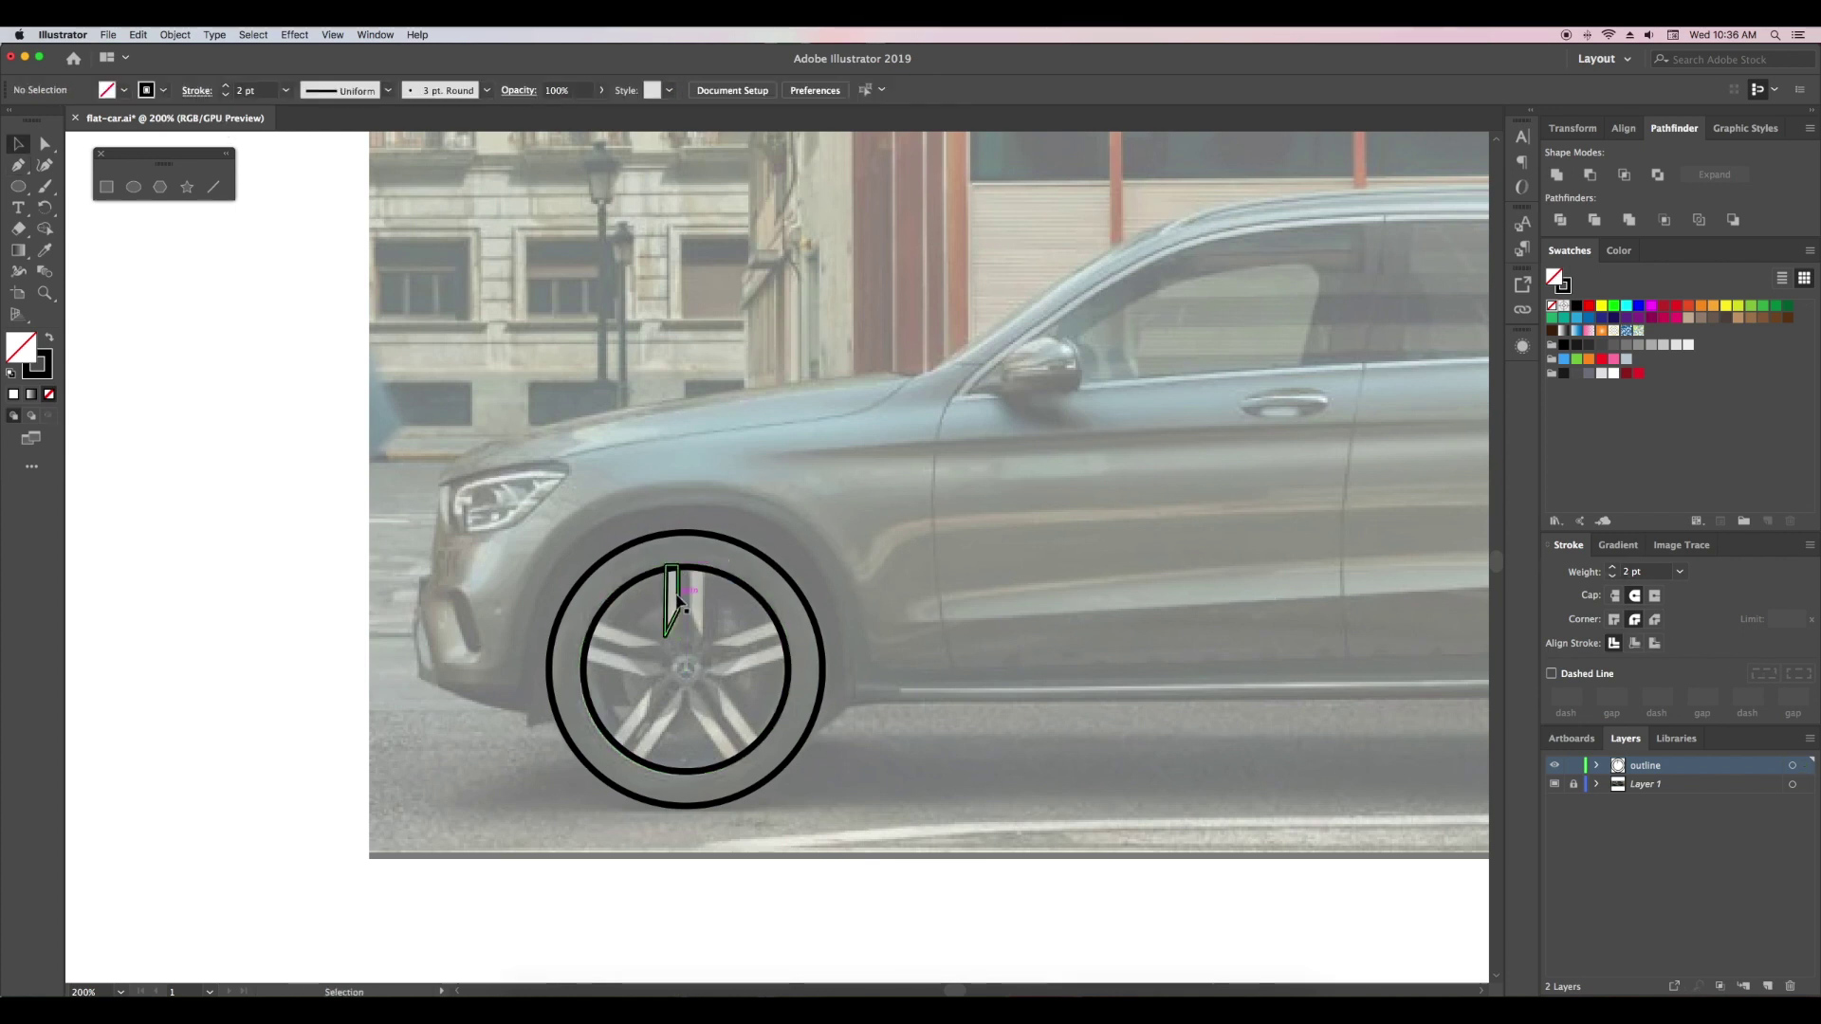
# - Reflect a copy of the half-spoke beside it and group both halves into one spoke
pyautogui.click(678, 596)
pyautogui.click(175, 34)
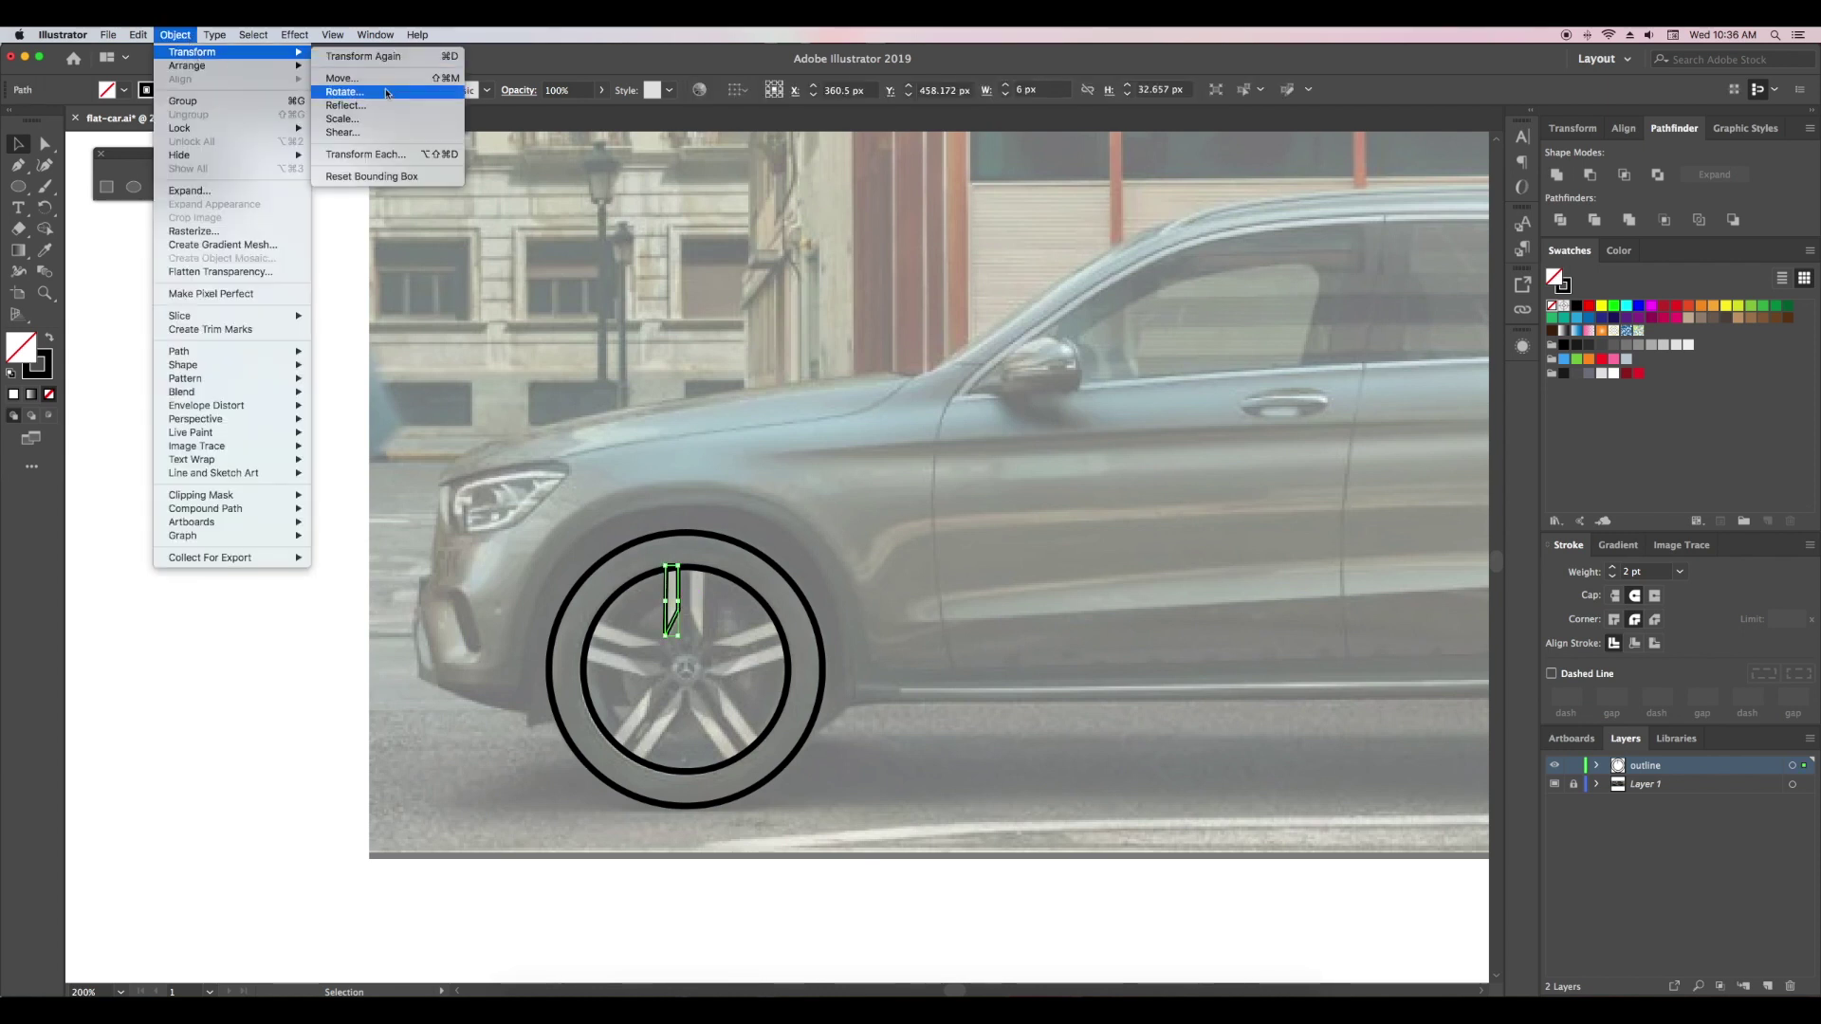
pyautogui.click(345, 105)
pyautogui.moveTo(749, 405); pyautogui.dragTo(1100, 390)
pyautogui.click(968, 620)
pyautogui.click(1004, 658)
pyautogui.hotkey('shift', 'Right')
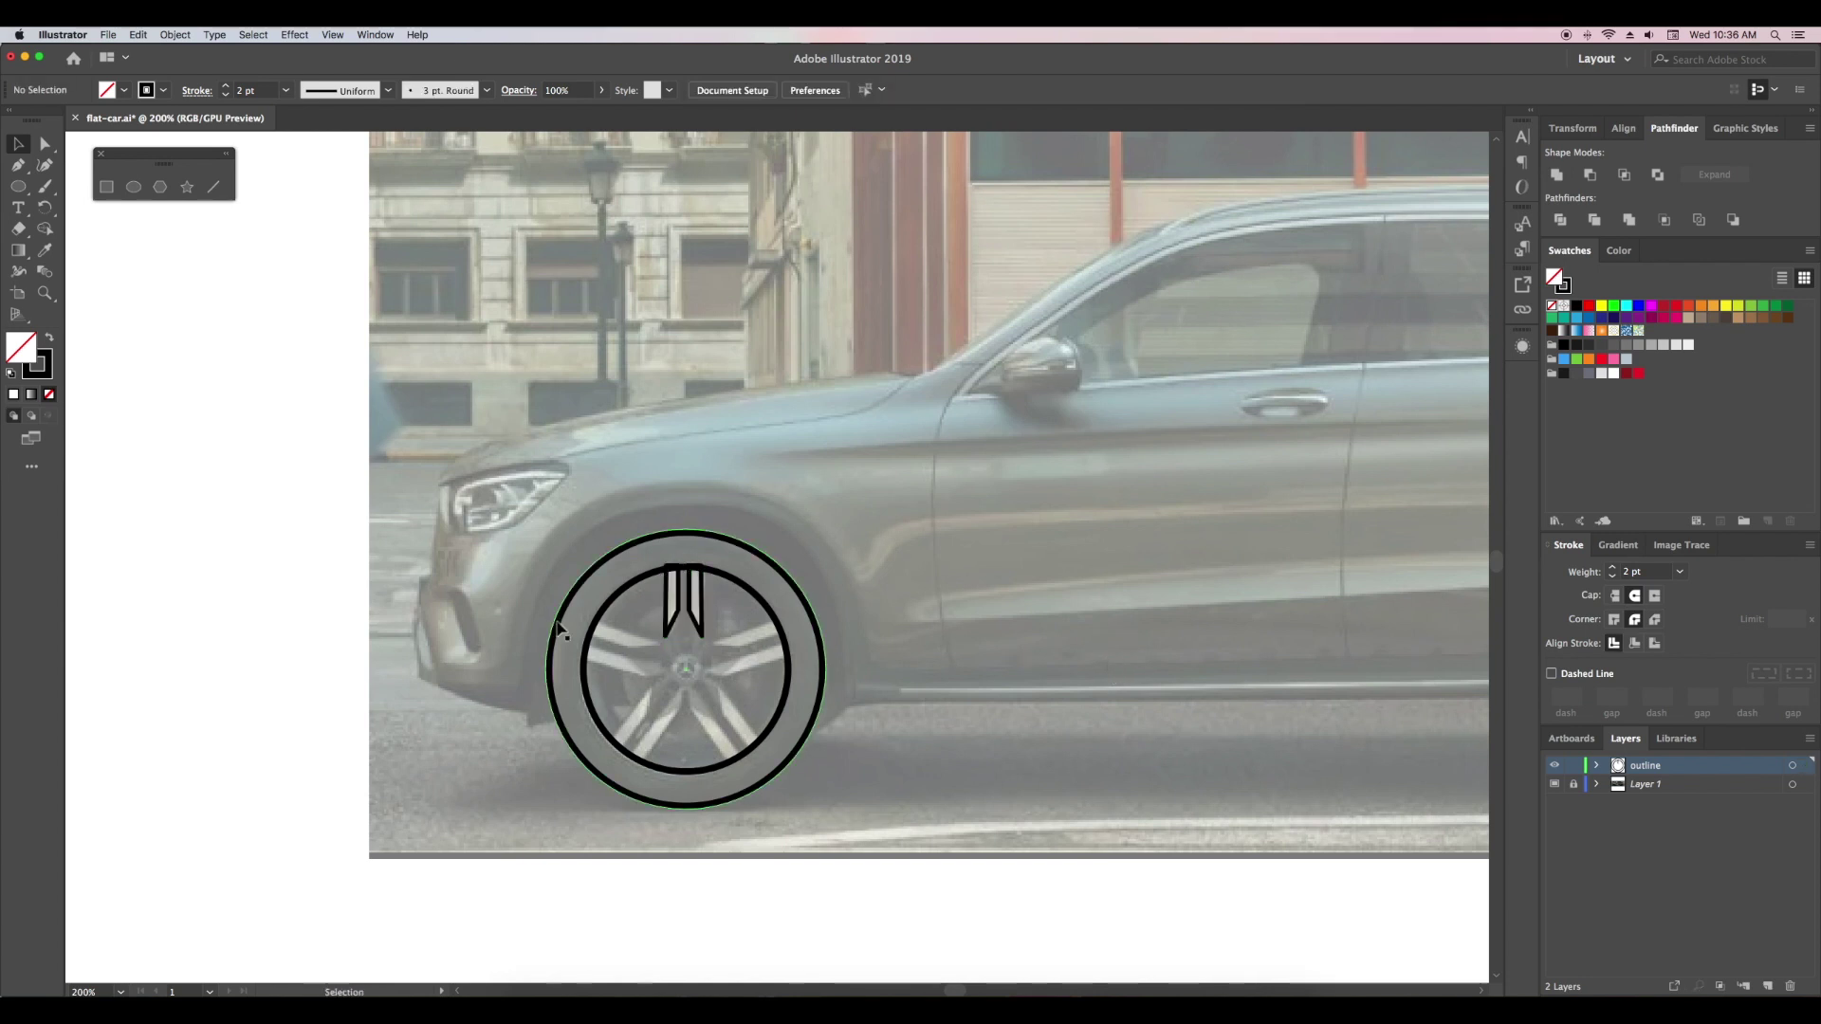
pyautogui.moveTo(631, 559); pyautogui.dragTo(721, 679)
pyautogui.rightClick(718, 676)
pyautogui.click(724, 712)
# - Rotate copies of the spoke 72° around the hub, repeating to make five spokes
pyautogui.click(45, 207)
pyautogui.keyDown('alt'); pyautogui.click(685, 668); pyautogui.keyUp('alt')
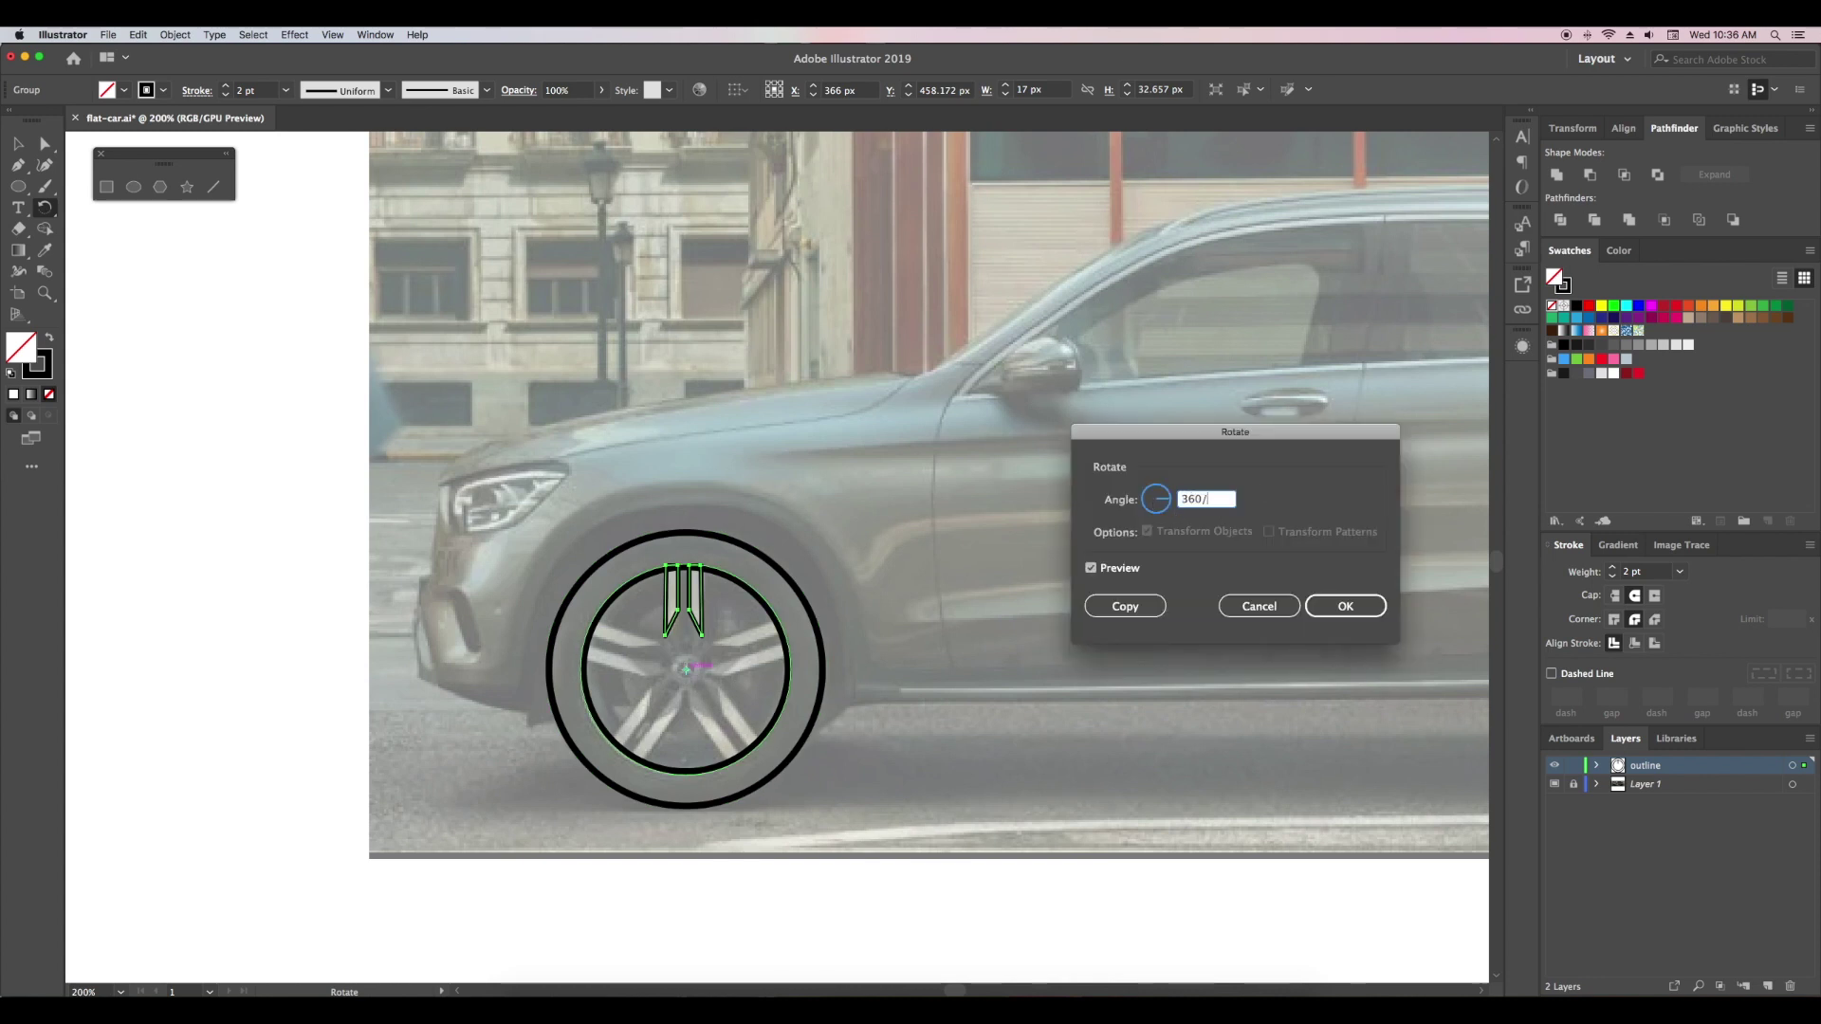
pyautogui.click(1125, 606)
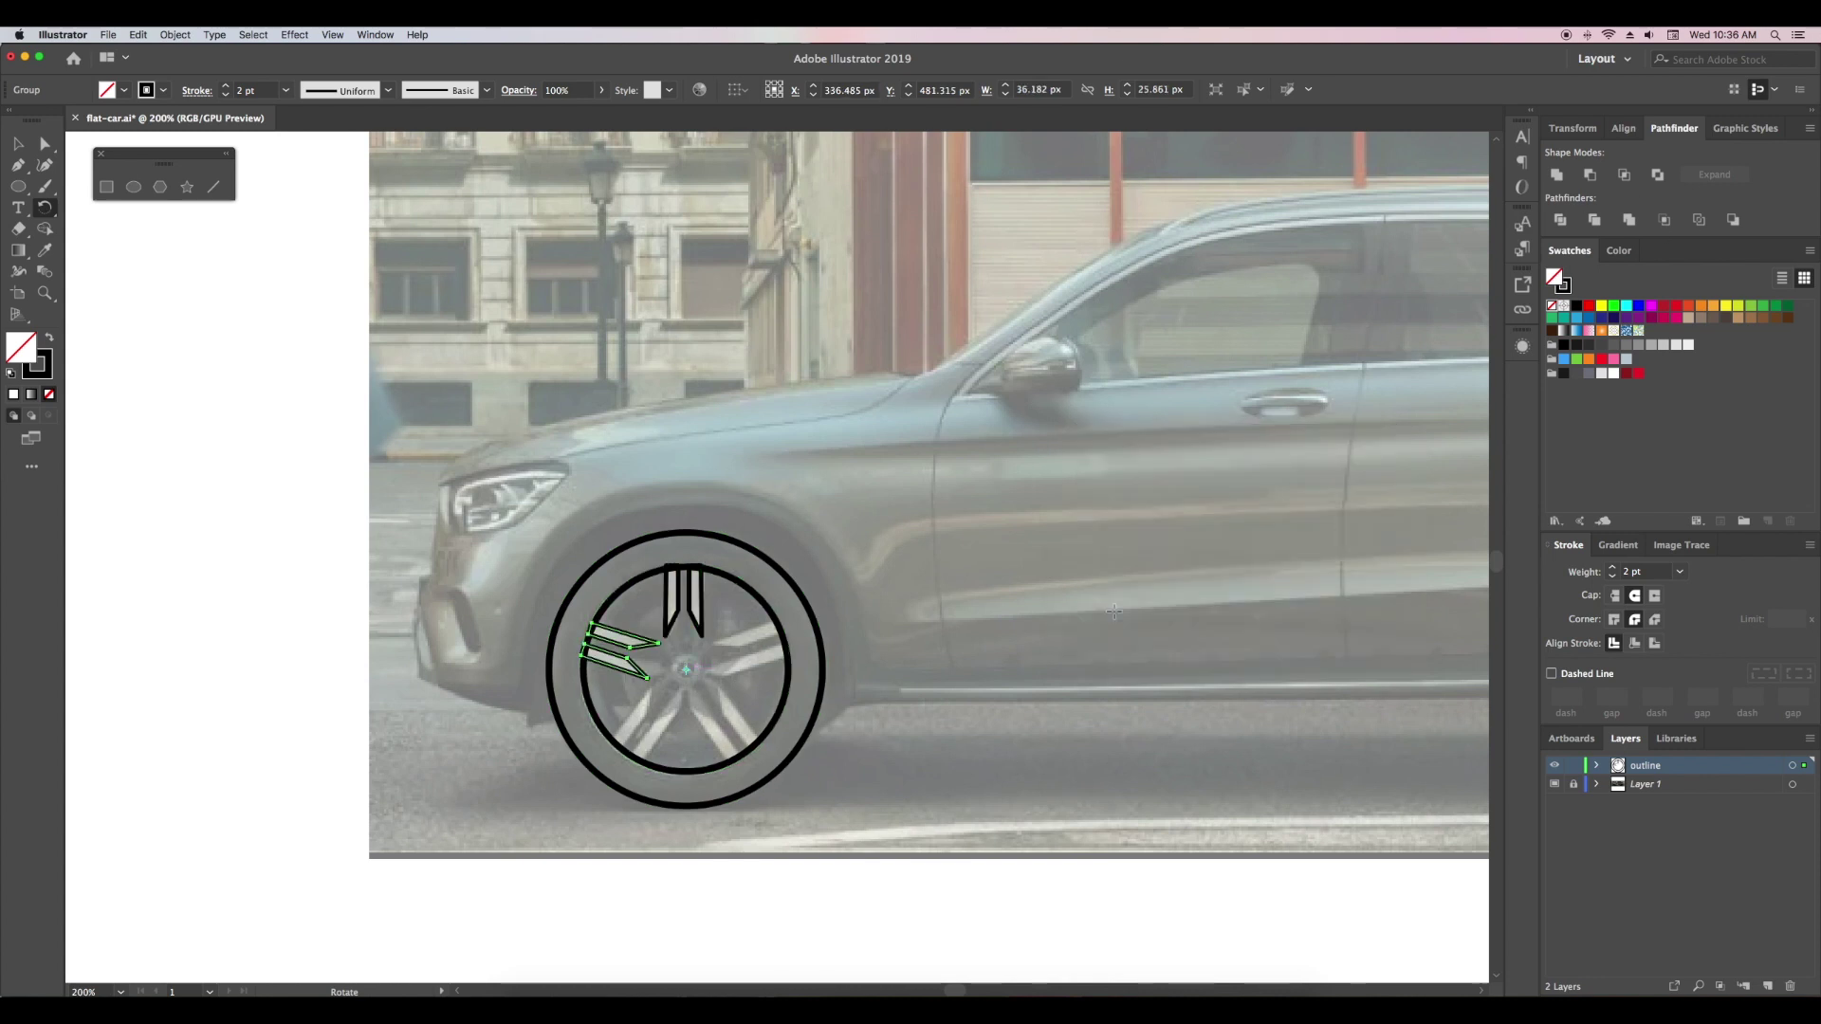
pyautogui.hotkey('ctrl', 'd')
pyautogui.hotkey('ctrl', 'd')
pyautogui.hotkey('ctrl', 'd')
pyautogui.press('v')
pyautogui.click(1090, 611)
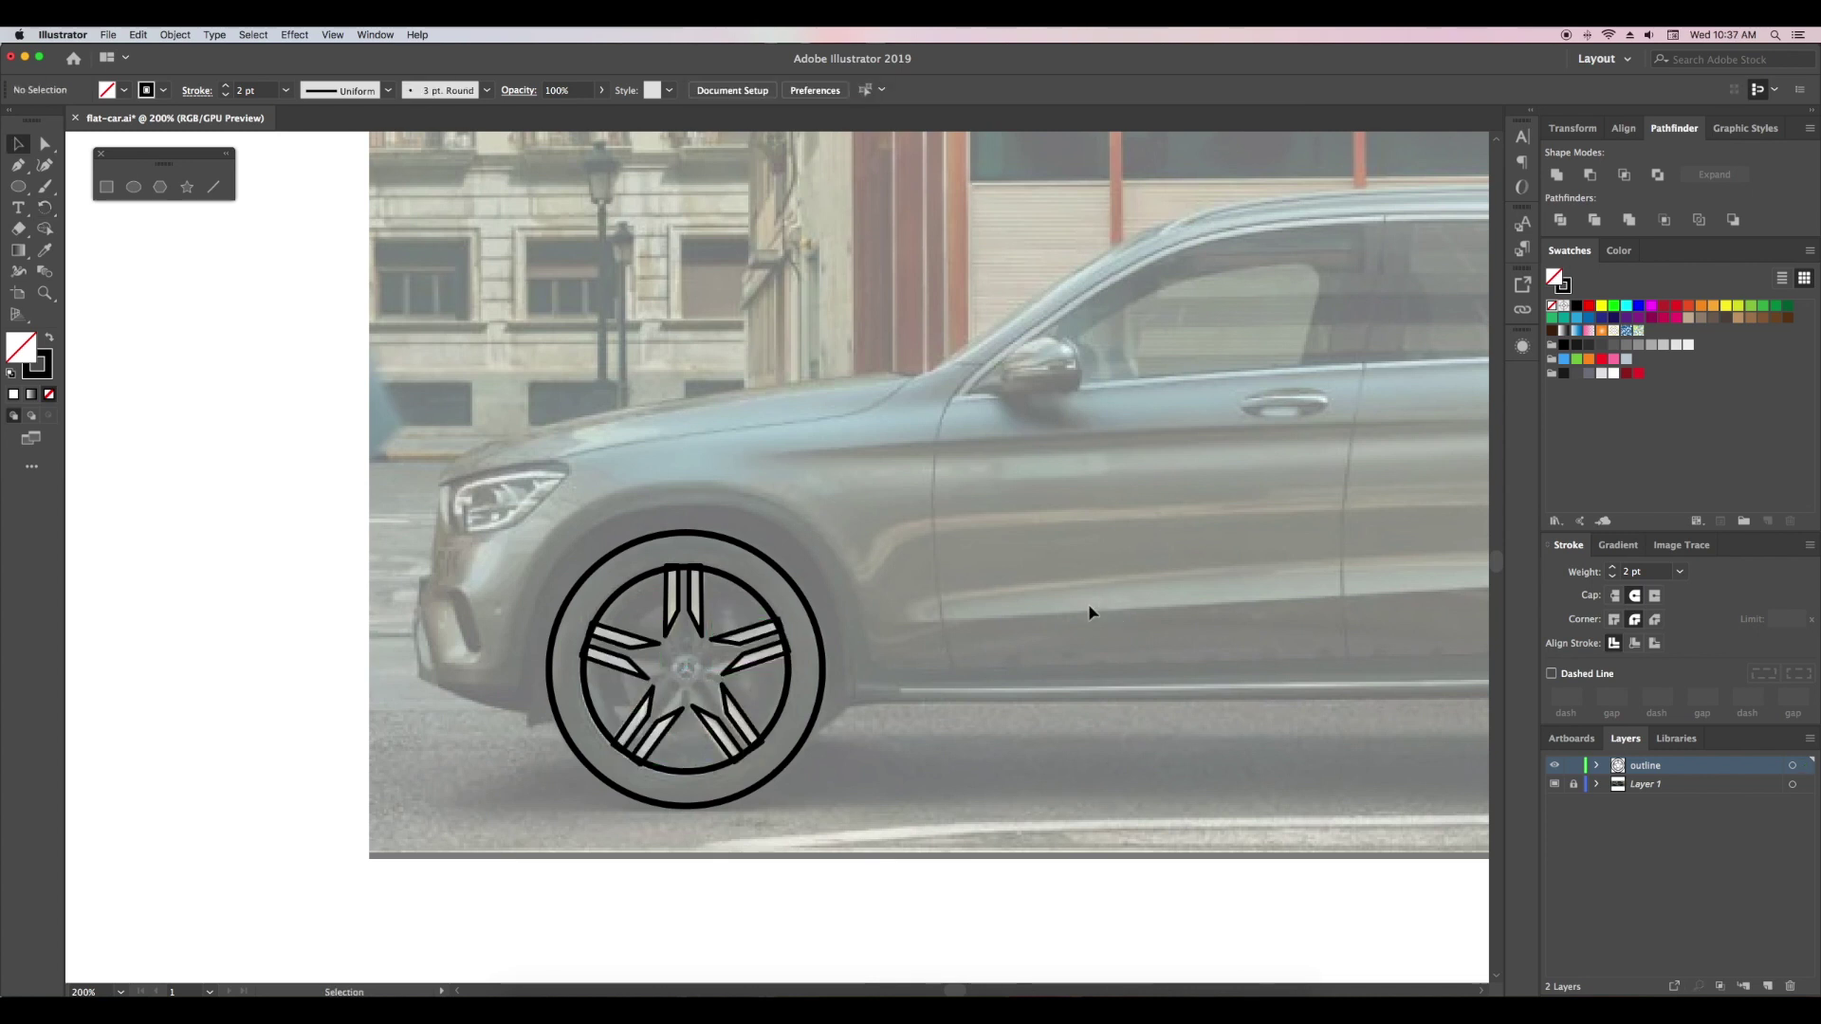
# - Add a small hub circle at the wheel centre and zoom out to the whole car
pyautogui.click(25, 189)
pyautogui.moveTo(688, 674); pyautogui.dragTo(702, 686)
pyautogui.press('v')
pyautogui.click(946, 646)
pyautogui.press('super+1')
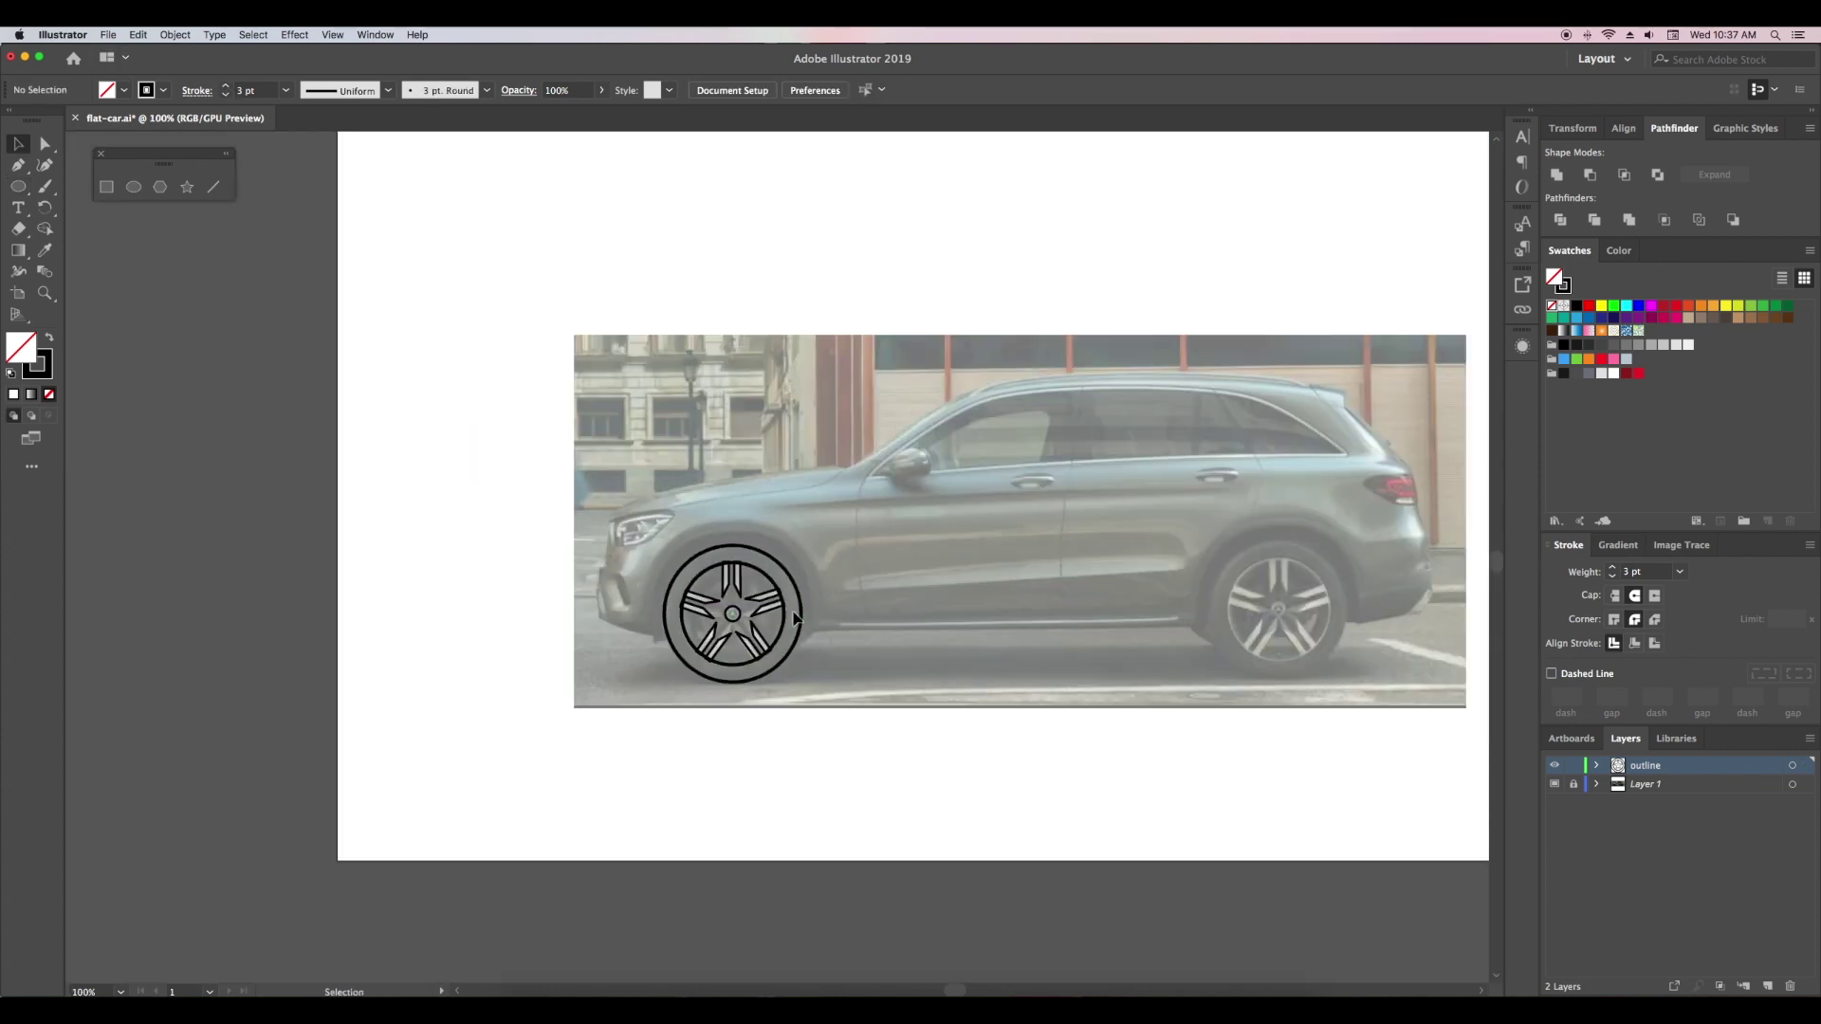
pyautogui.hscroll(2, 794, 618)
pyautogui.hscroll(2, 882, 651)
# - Begin the body outline behind the front wheel and trace the lower sill to the rear bumper
pyautogui.press('super+equal')
pyautogui.press('p')
pyautogui.click(487, 865)
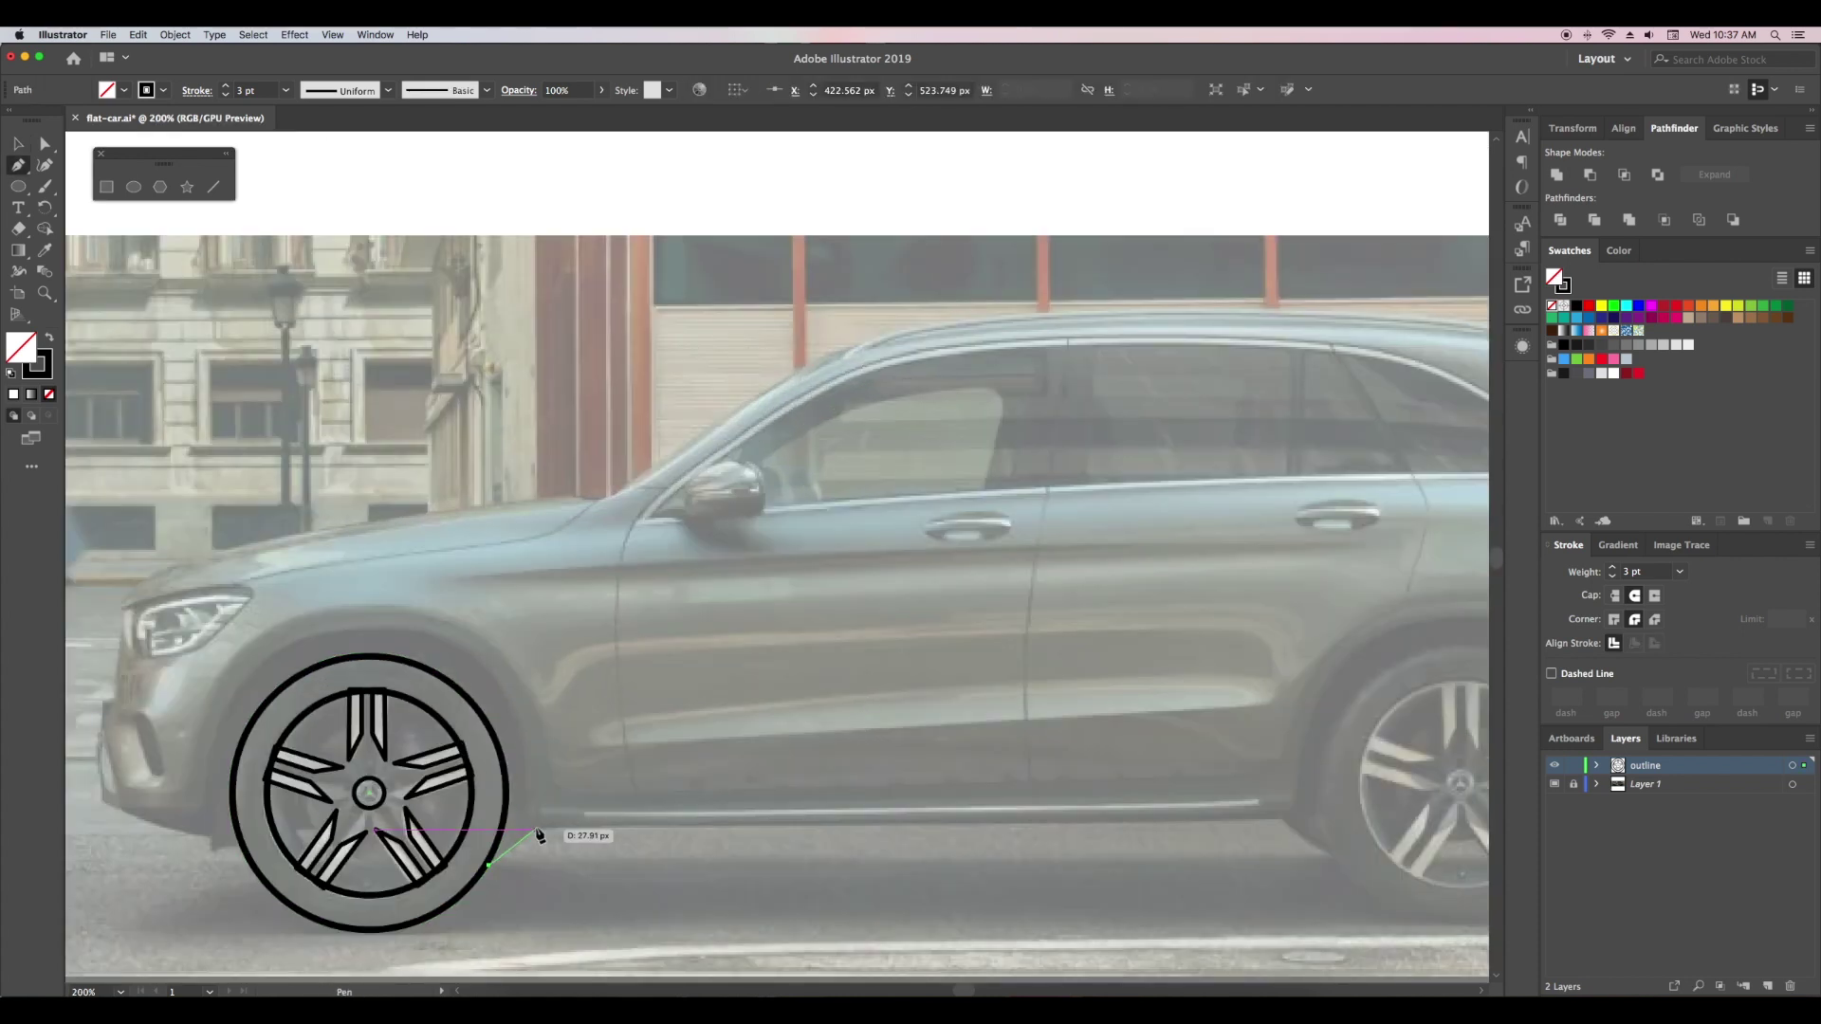
pyautogui.click(537, 829)
pyautogui.click(1280, 816)
pyautogui.click(1339, 855)
pyautogui.moveTo(1382, 886); pyautogui.dragTo(841, 866)
pyautogui.click(1038, 795)
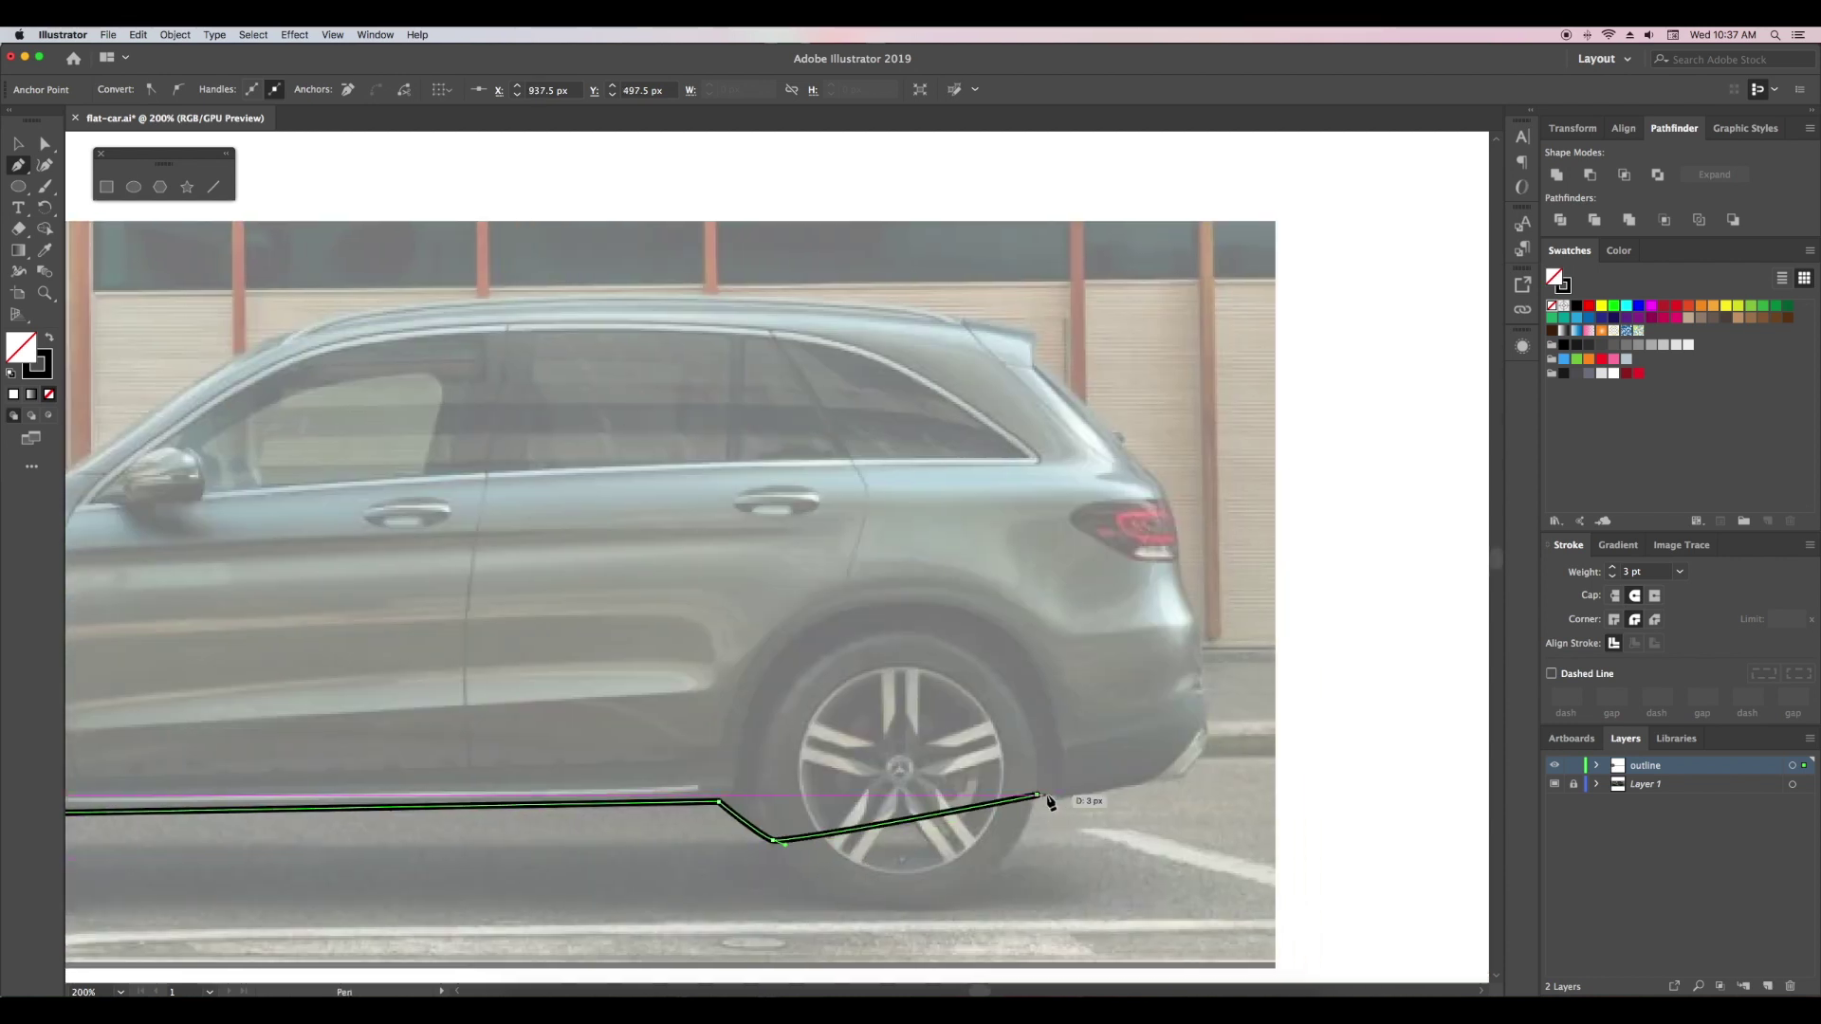
pyautogui.click(1059, 795)
pyautogui.click(1182, 779)
# - Trace the outline up the rear bumper and tailgate, across the roof and down the windscreen
pyautogui.click(1211, 748)
pyautogui.click(1199, 620)
pyautogui.click(1181, 578)
pyautogui.click(1158, 480)
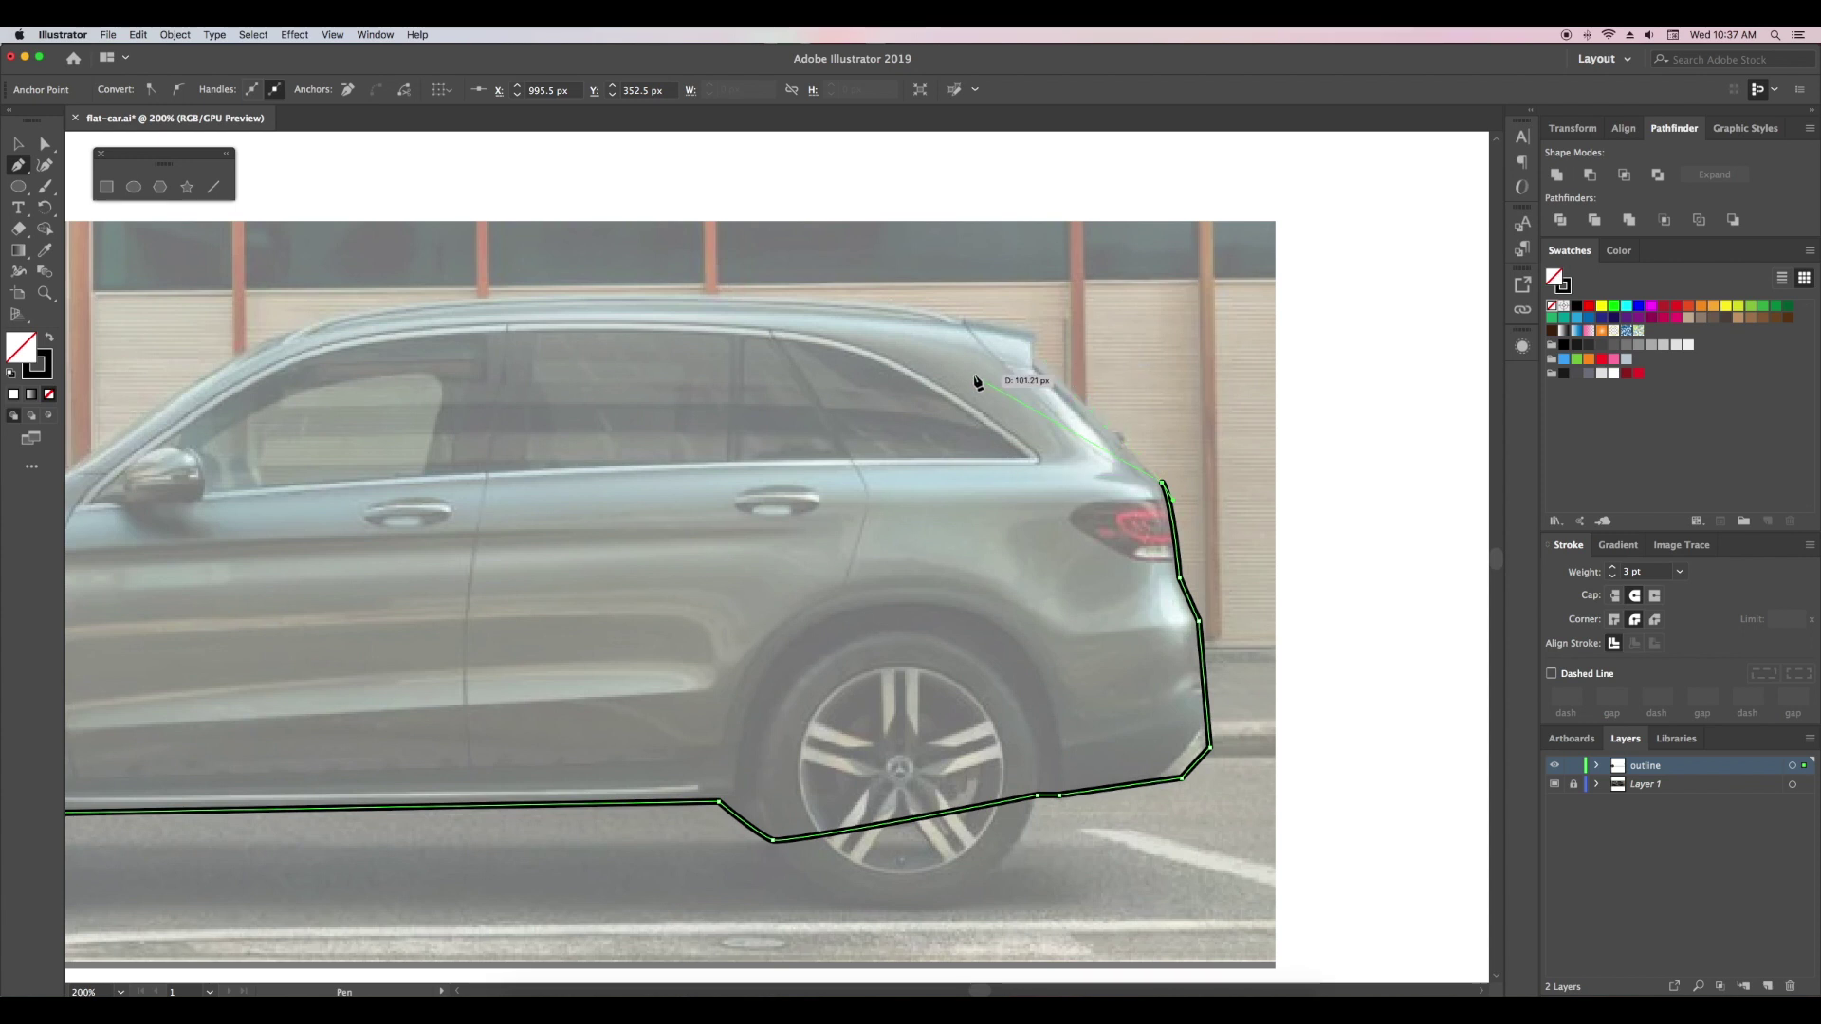
pyautogui.click(1034, 357)
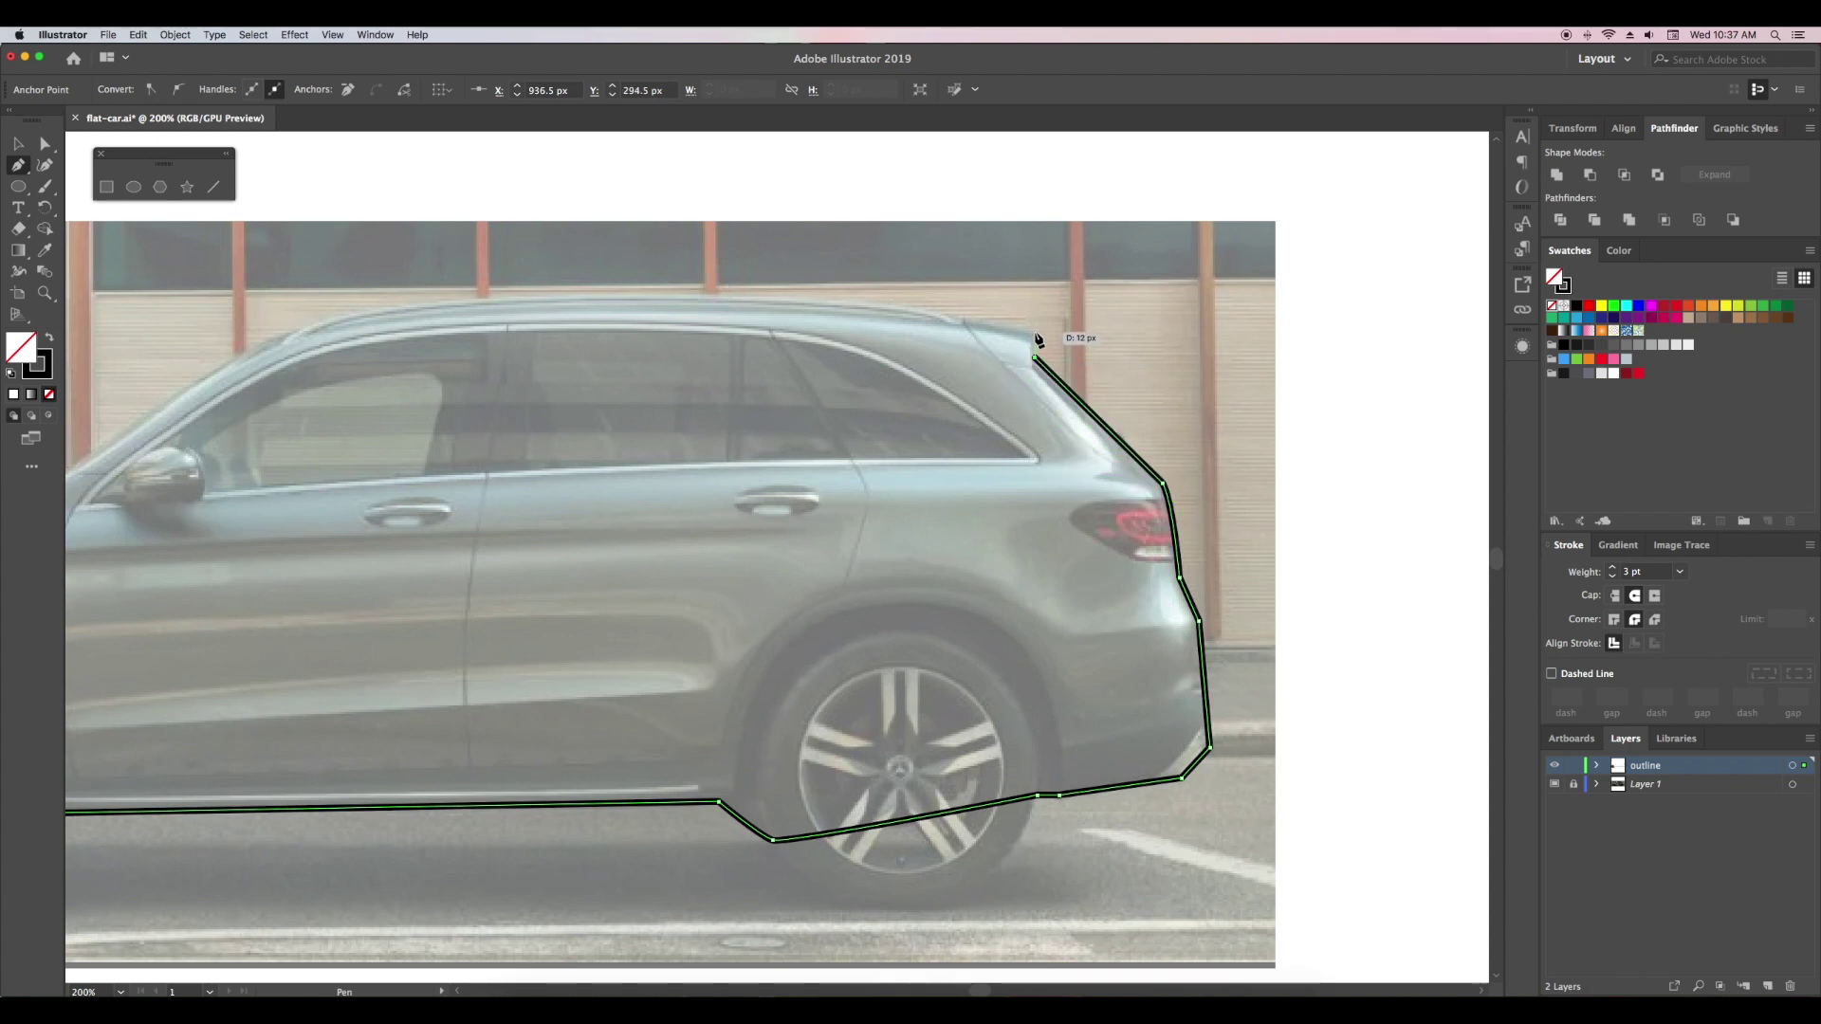
pyautogui.click(966, 316)
pyautogui.moveTo(358, 310); pyautogui.dragTo(192, 342)
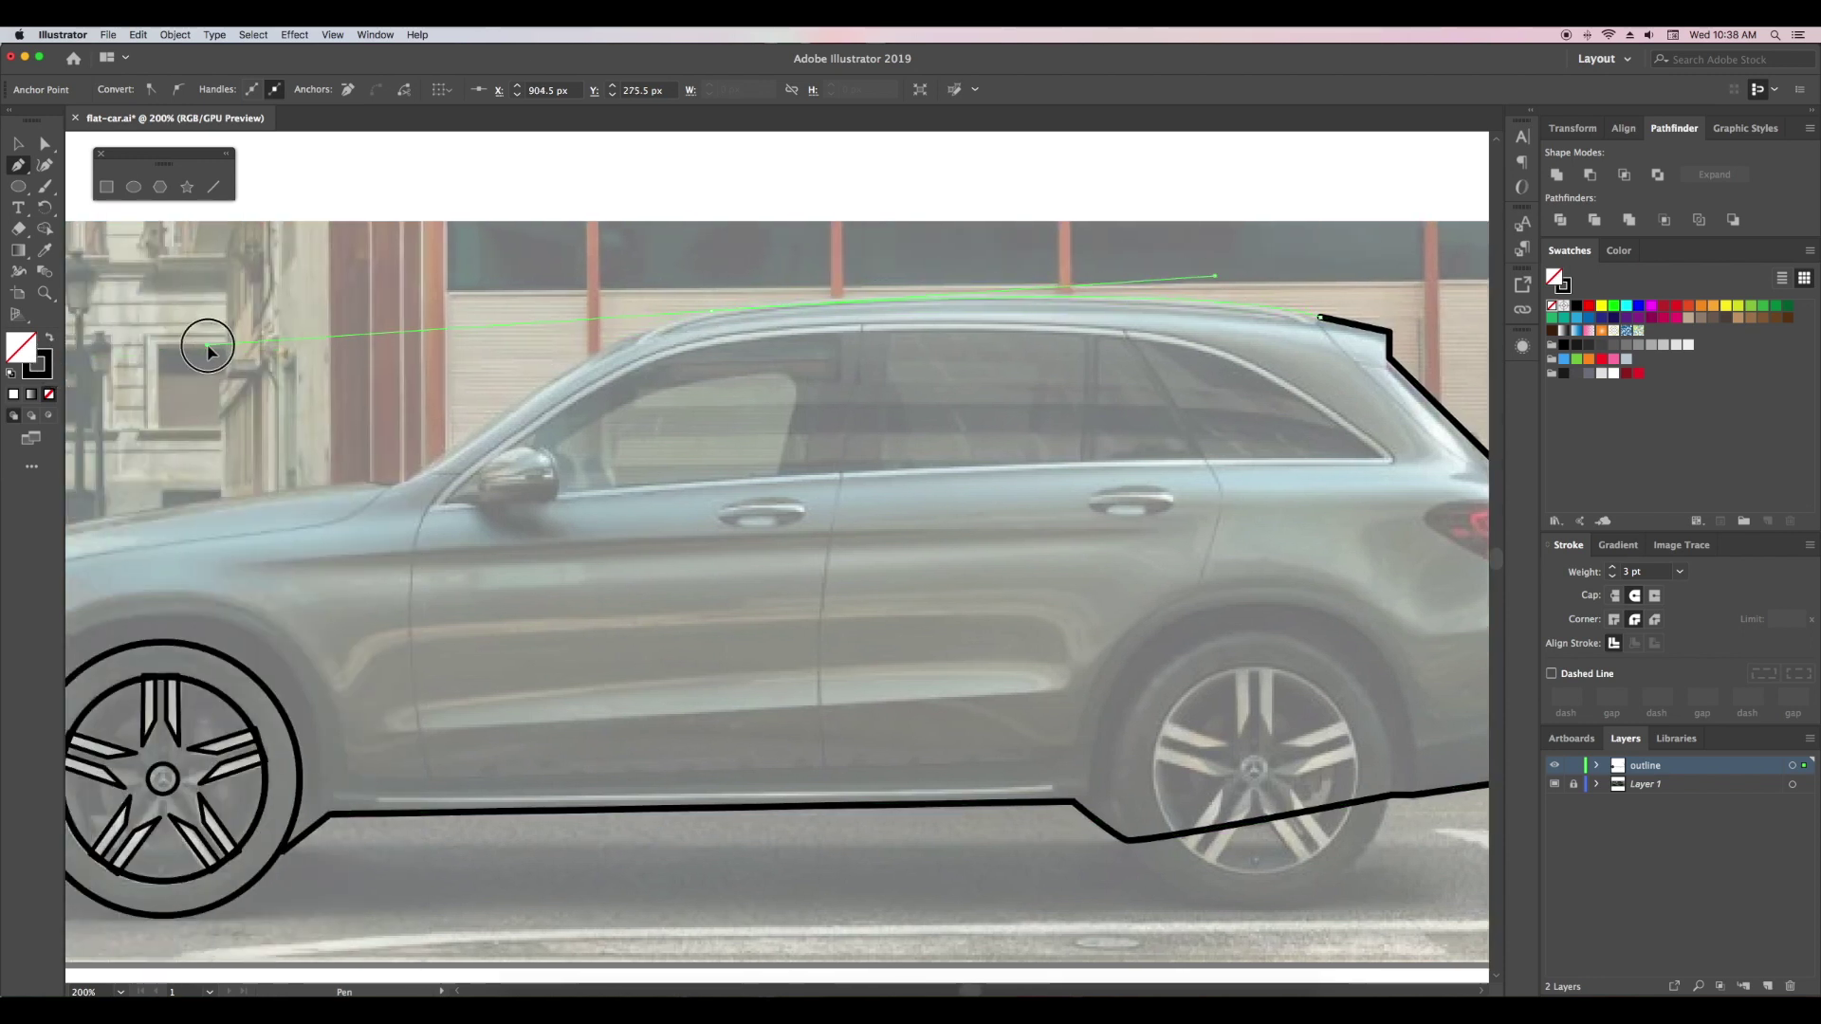
pyautogui.moveTo(193, 342); pyautogui.dragTo(214, 350)
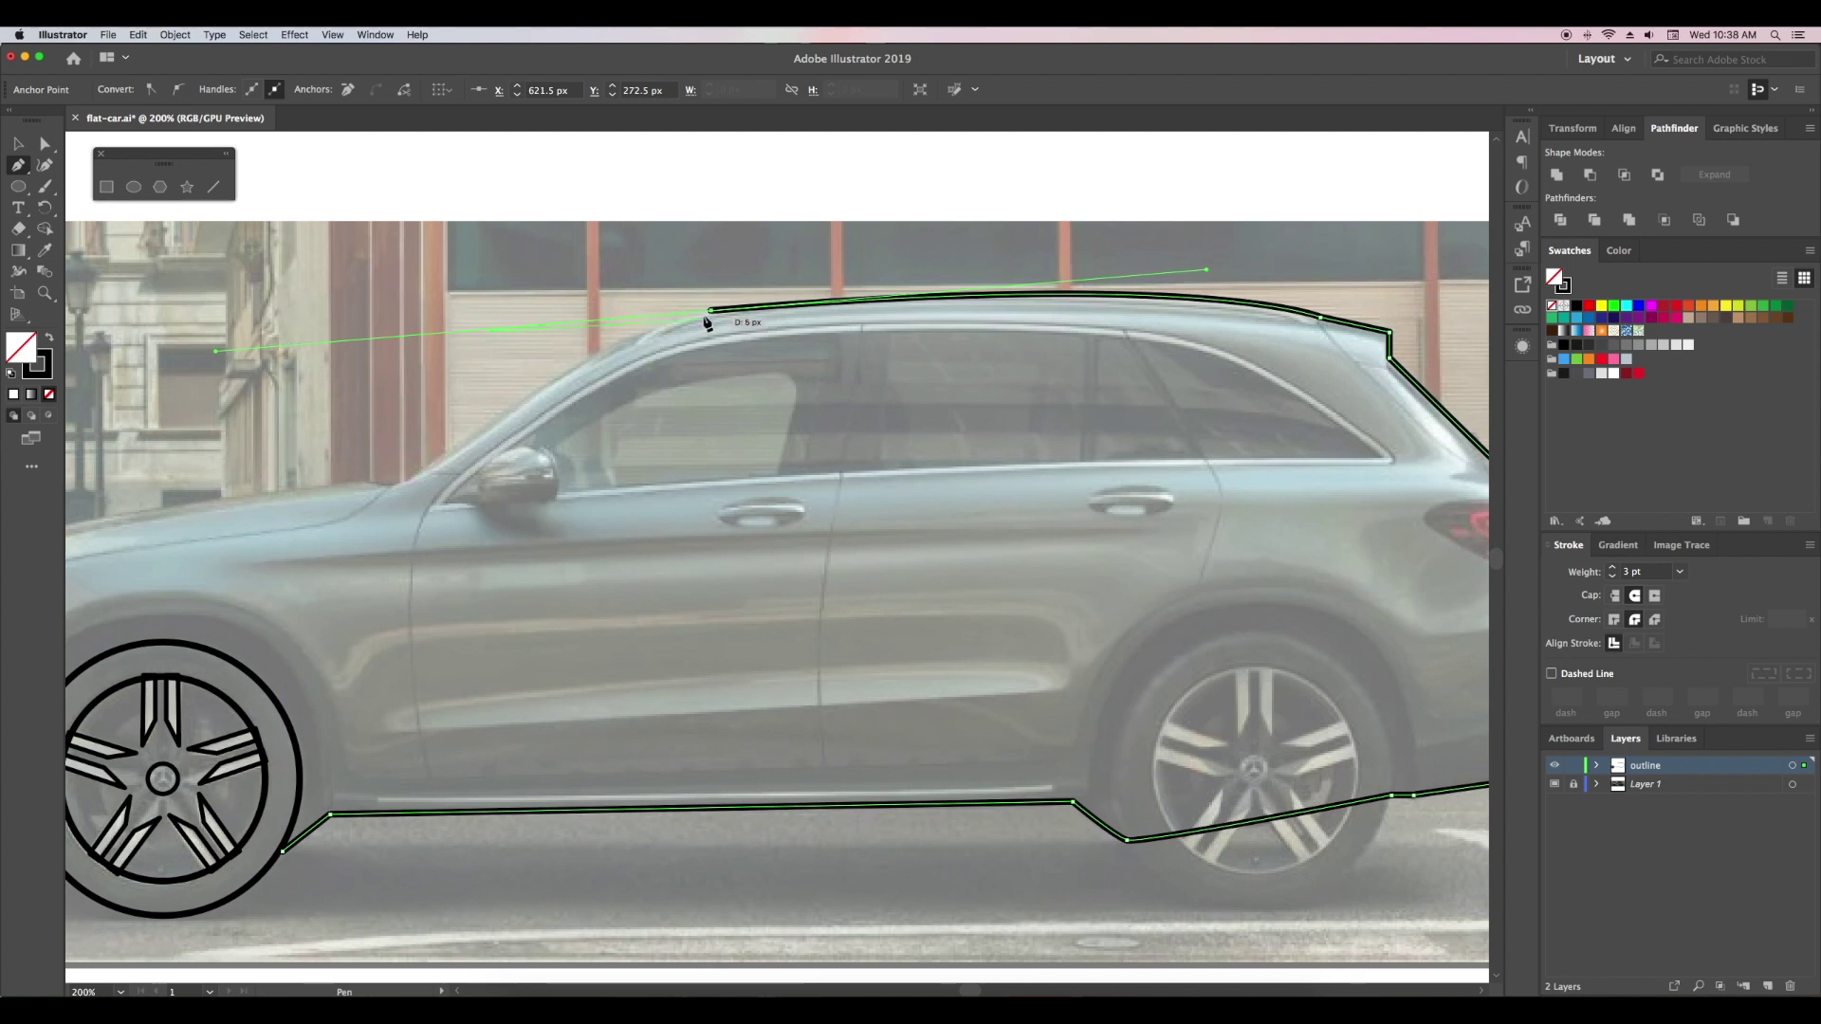
pyautogui.moveTo(408, 477); pyautogui.dragTo(226, 618)
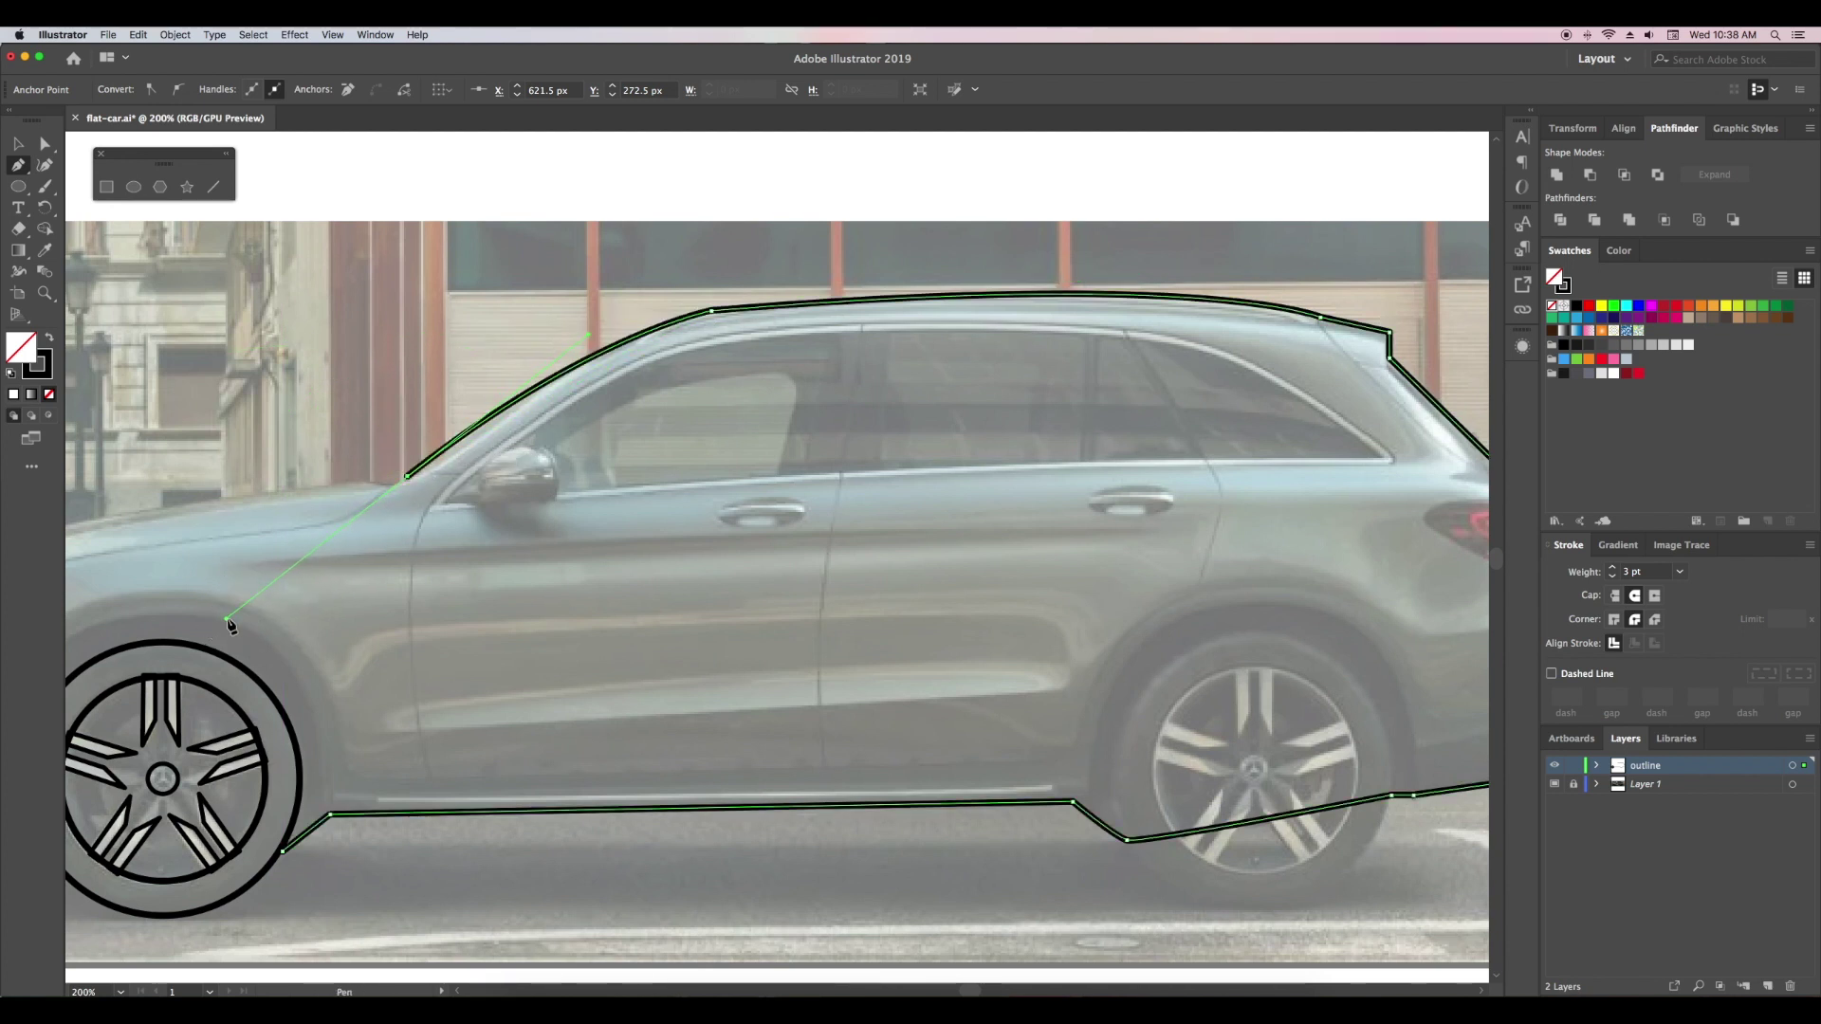
pyautogui.moveTo(384, 490)
pyautogui.mouseDown()
pyautogui.moveTo(351, 517)
pyautogui.moveTo(566, 508)
pyautogui.mouseUp()
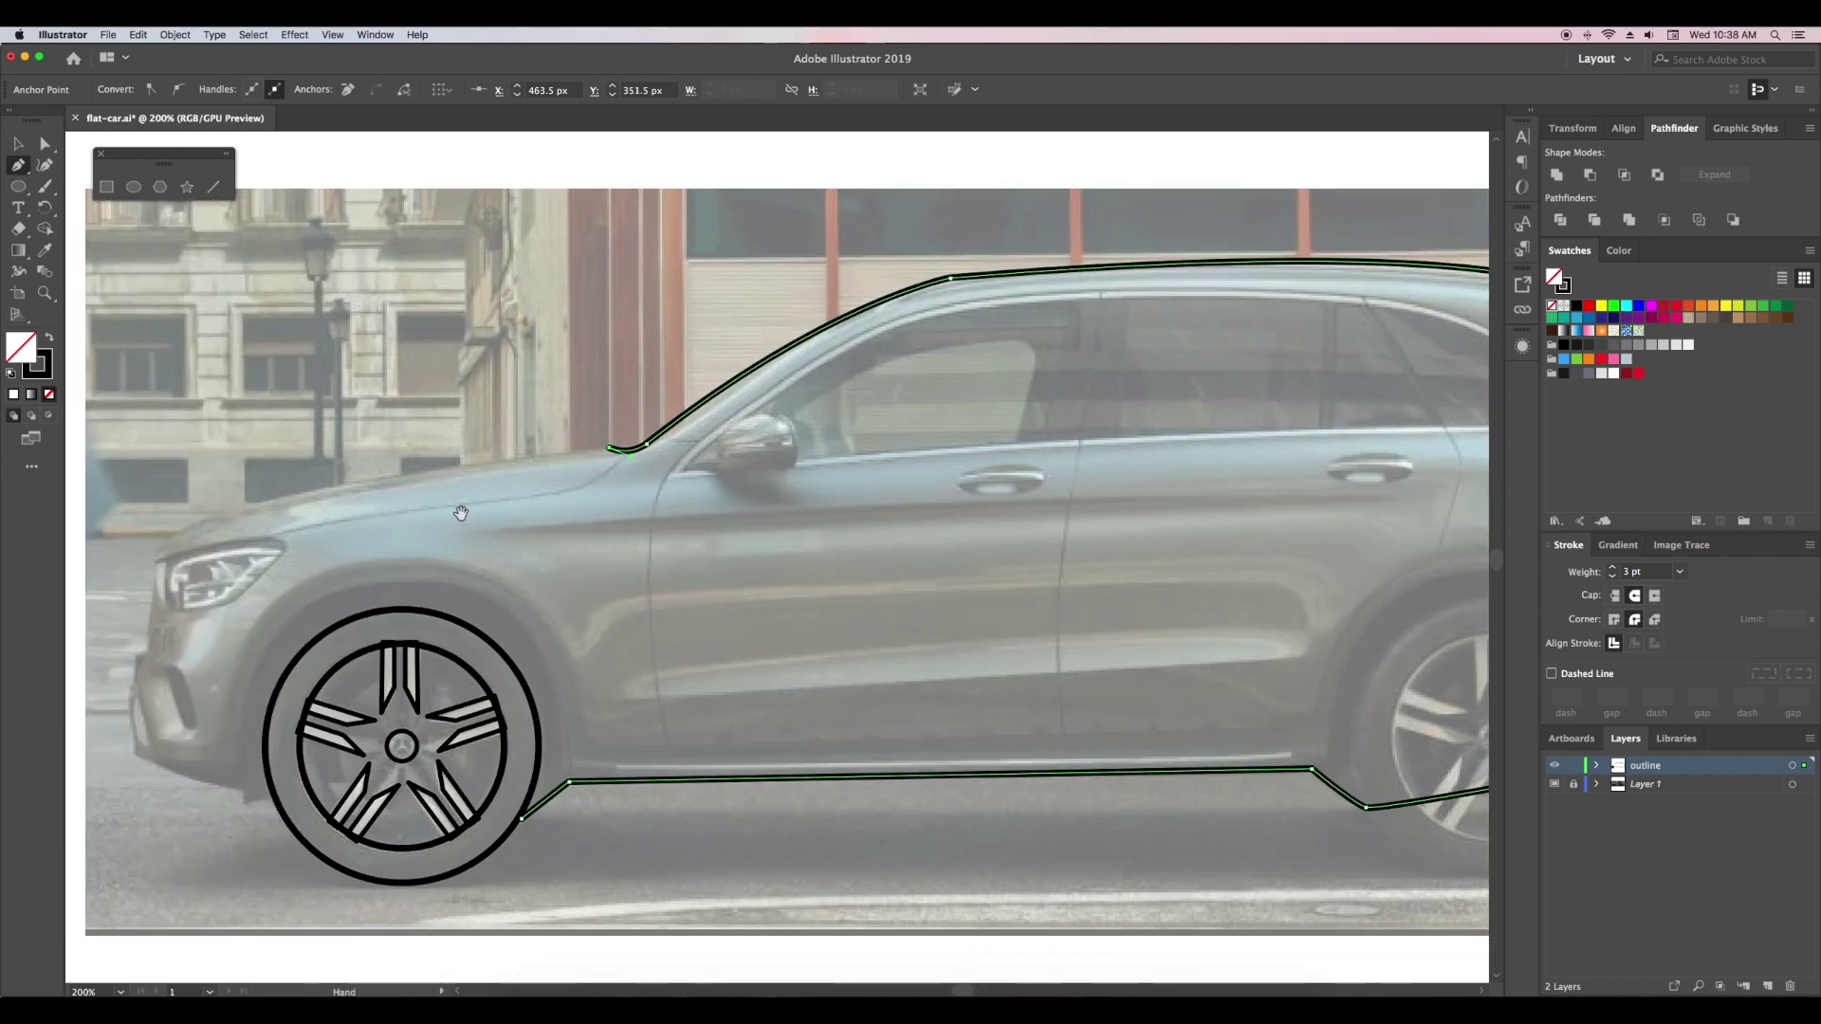
# - Trace the hood, front grille and lower bumper, closing the outline at its start
pyautogui.moveTo(157, 555); pyautogui.dragTo(130, 631)
pyautogui.click(157, 555)
pyautogui.click(146, 648)
pyautogui.click(136, 755)
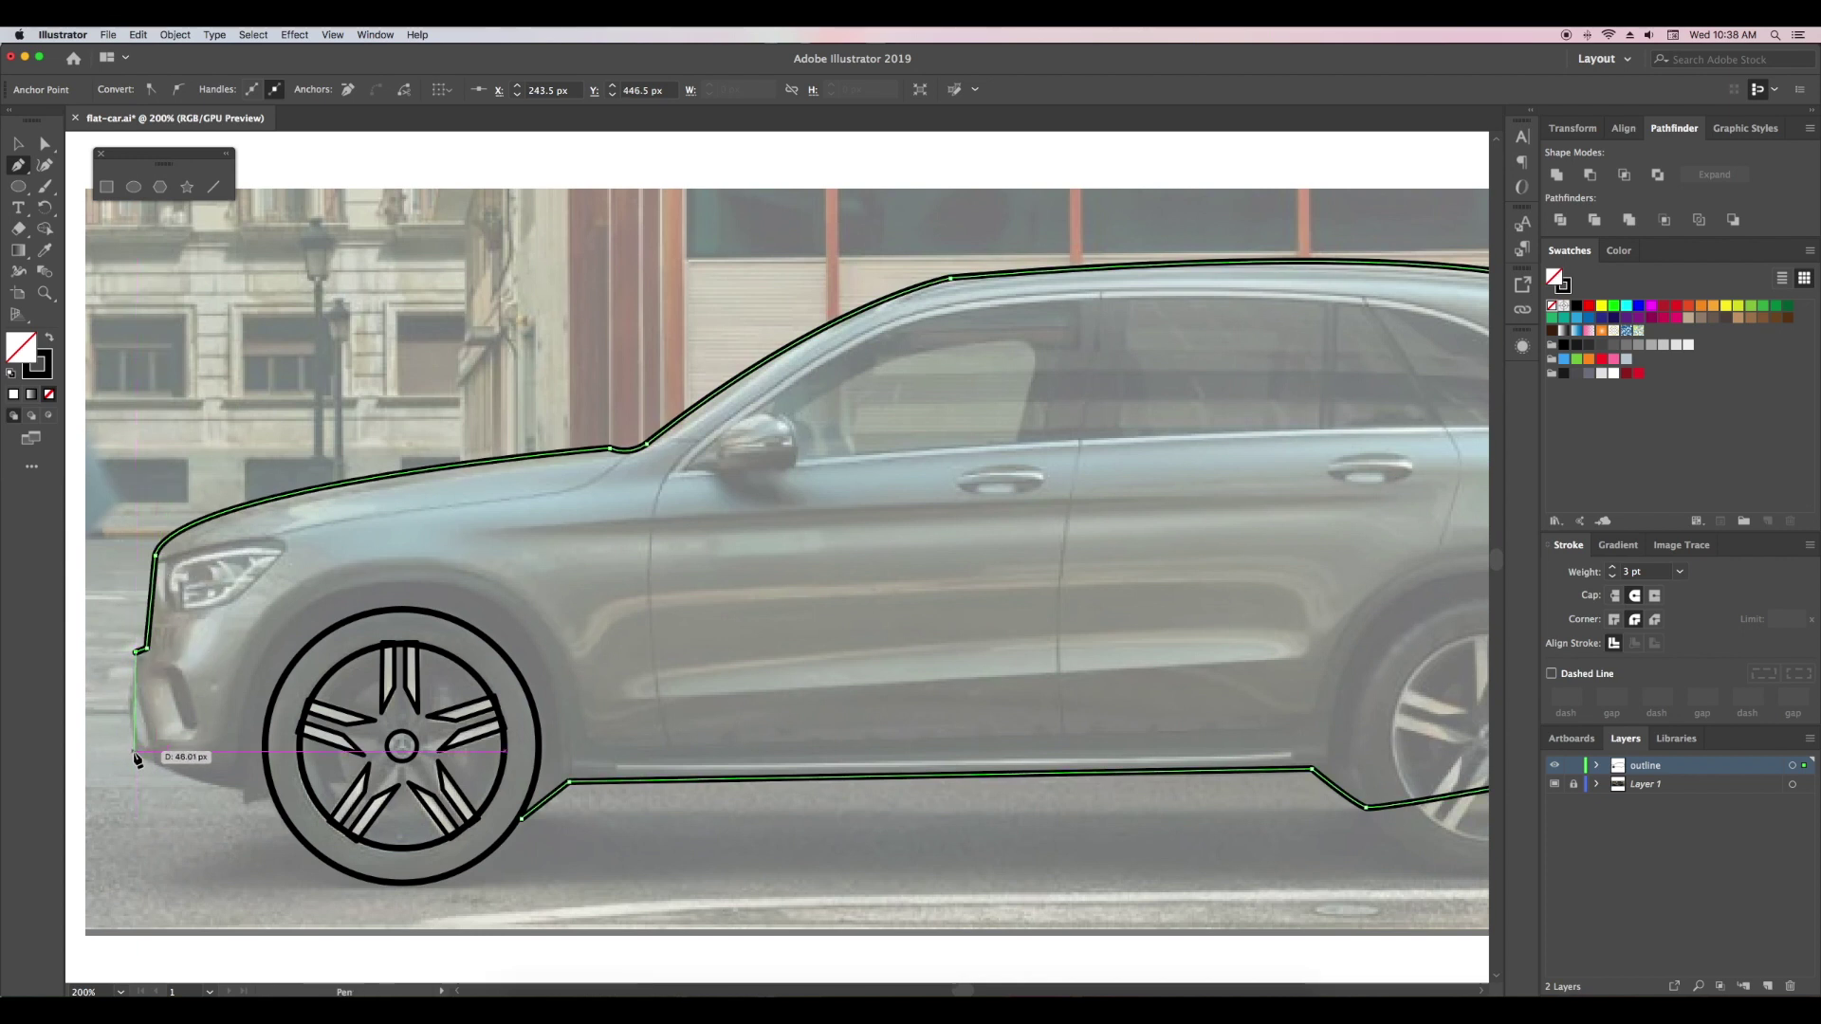
pyautogui.moveTo(244, 786); pyautogui.dragTo(284, 784)
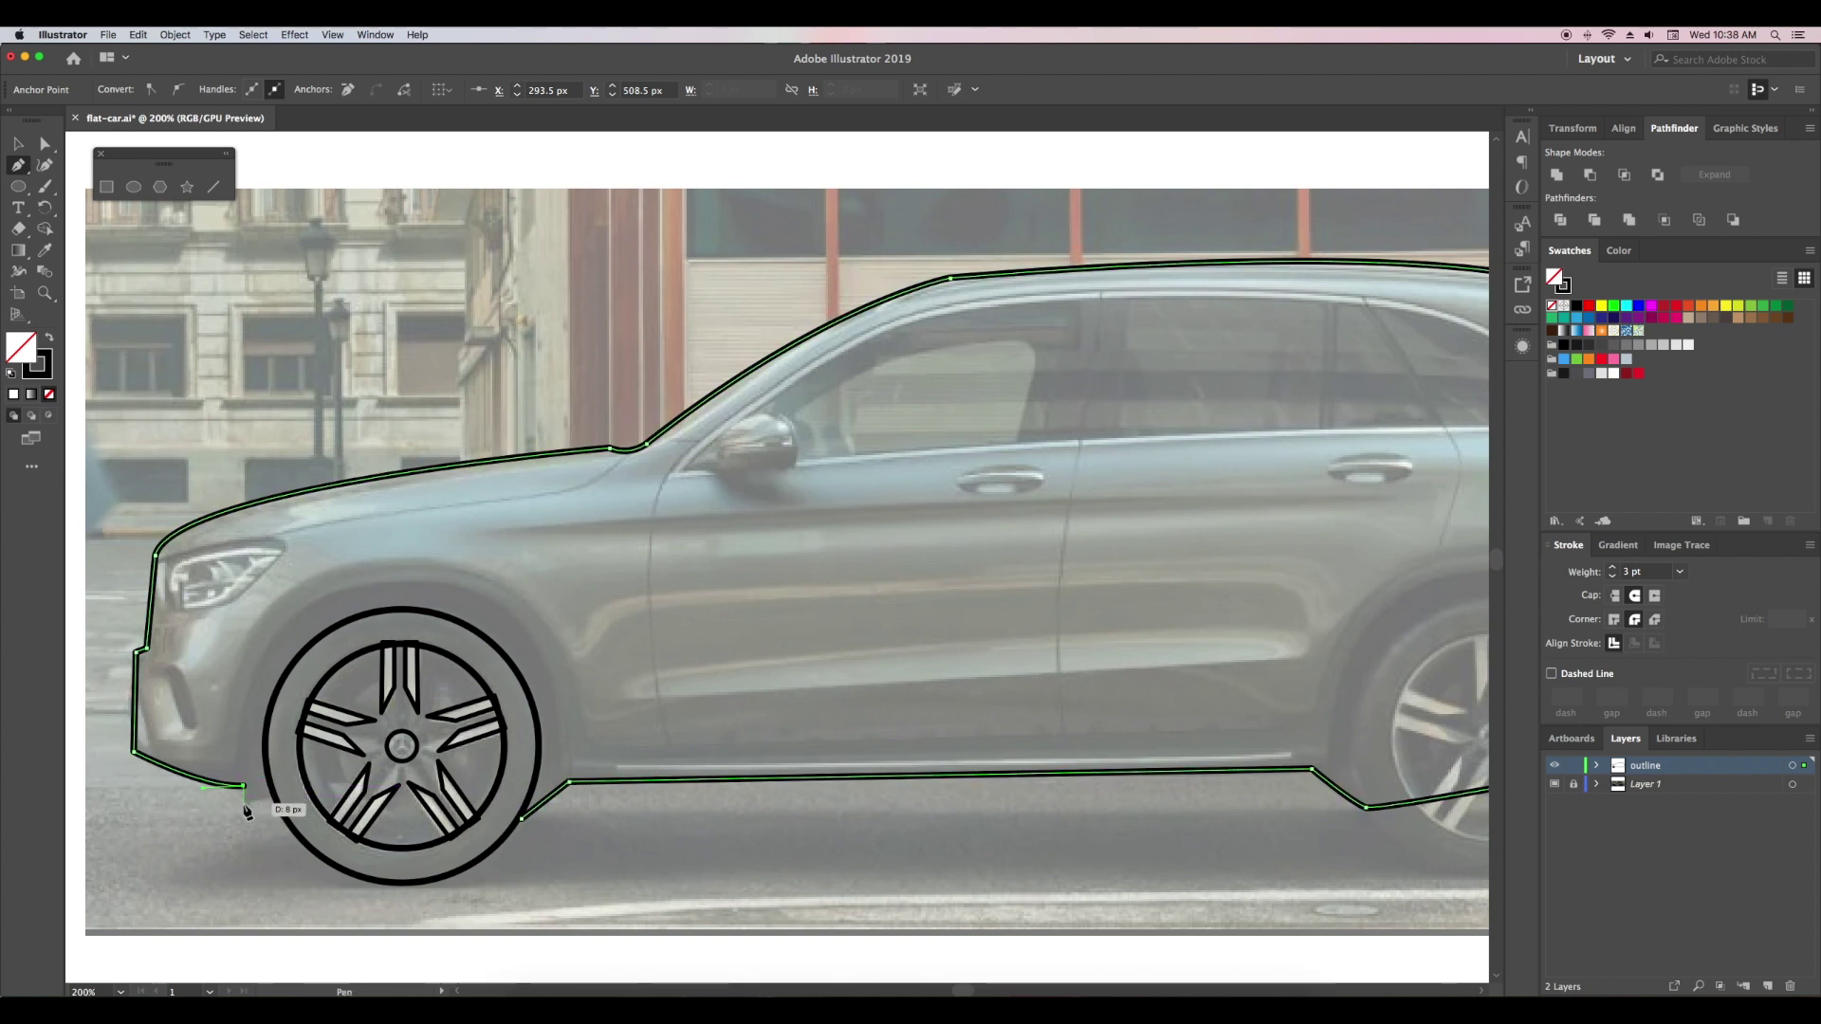
pyautogui.click(243, 805)
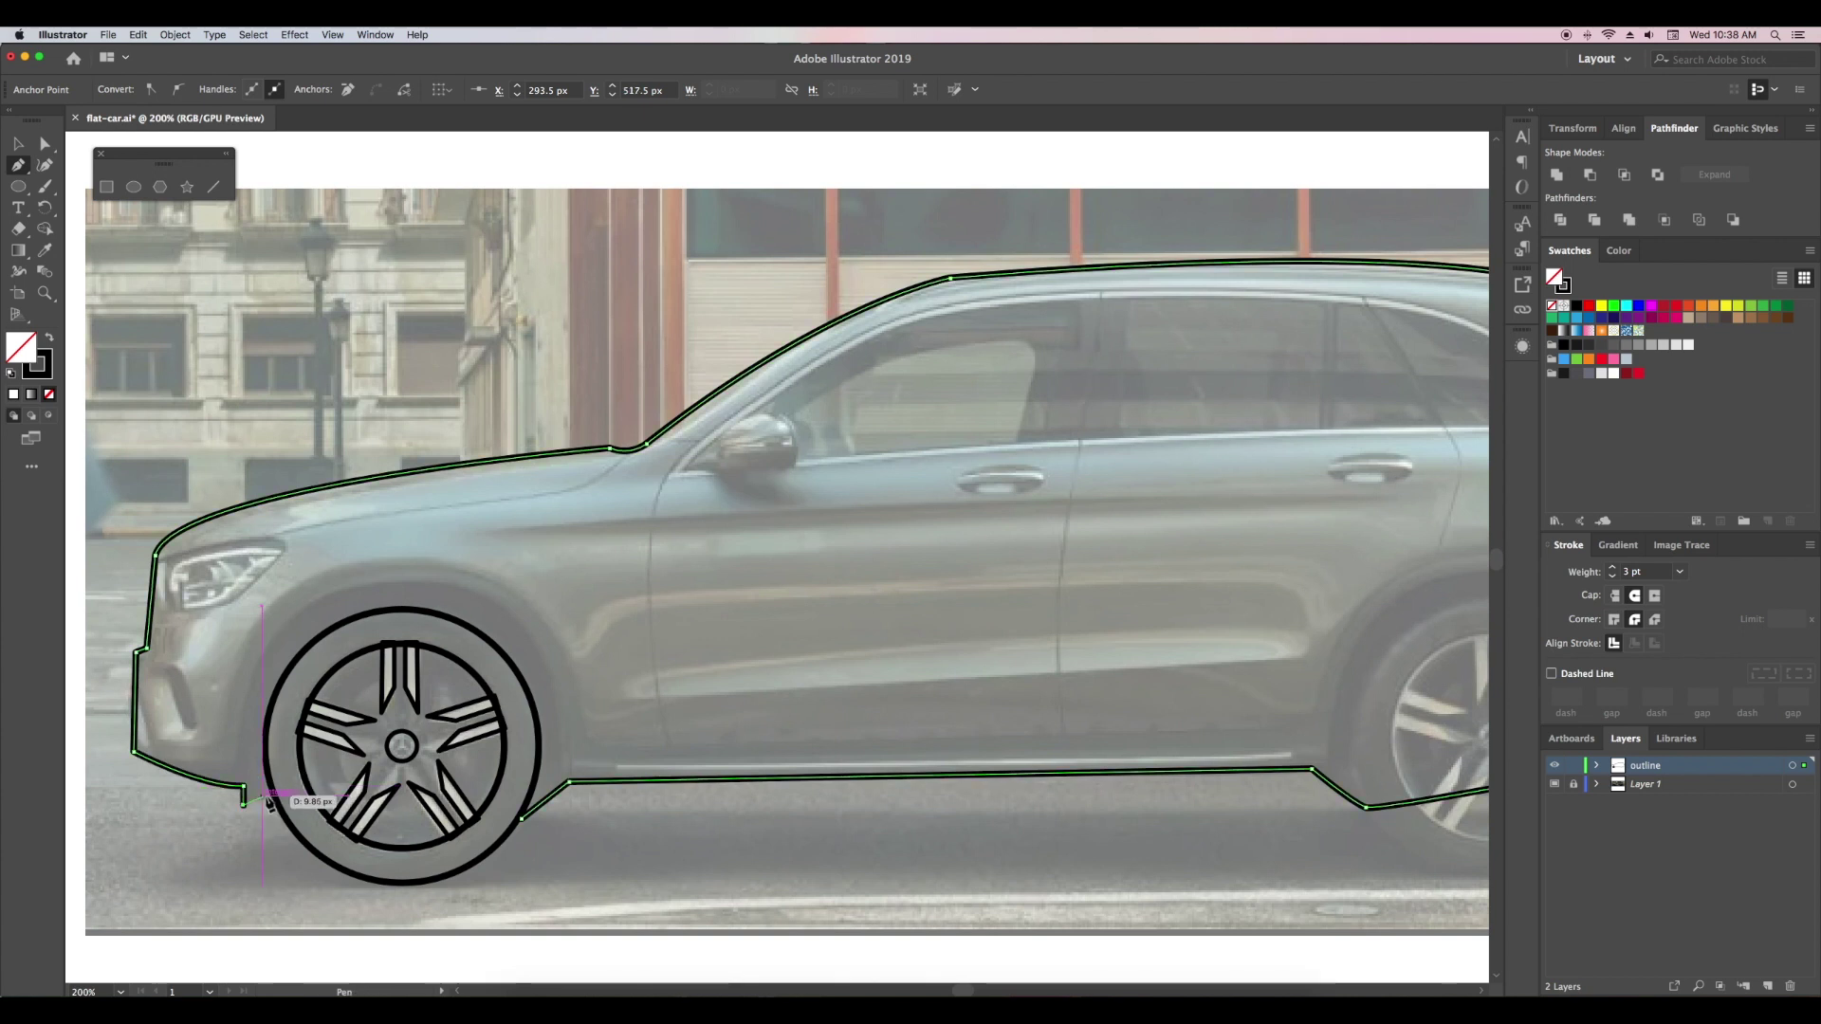
pyautogui.click(522, 818)
pyautogui.press('v')
pyautogui.click(651, 862)
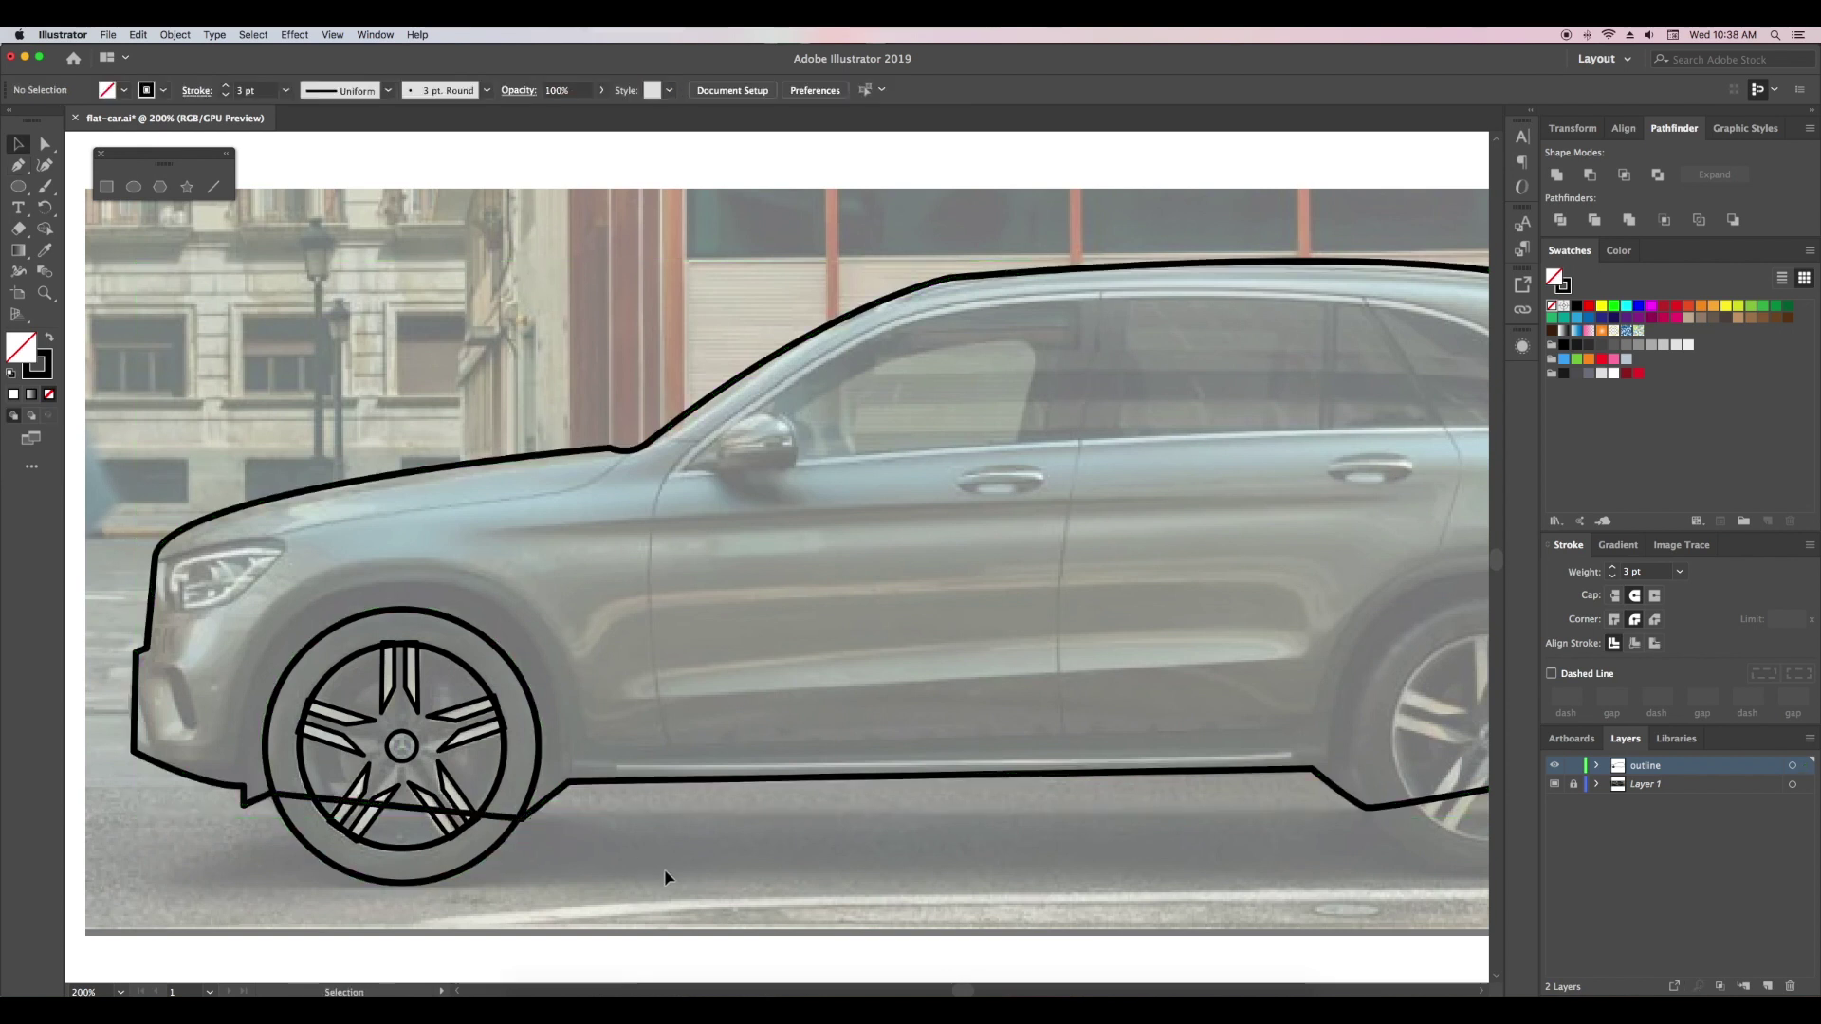
# - Pen-draw a curved closed headlight shape over the front lamp
pyautogui.click(154, 563)
pyautogui.click(286, 549)
pyautogui.moveTo(284, 545)
pyautogui.mouseDown()
pyautogui.moveTo(240, 607)
pyautogui.moveTo(172, 617)
pyautogui.mouseUp()
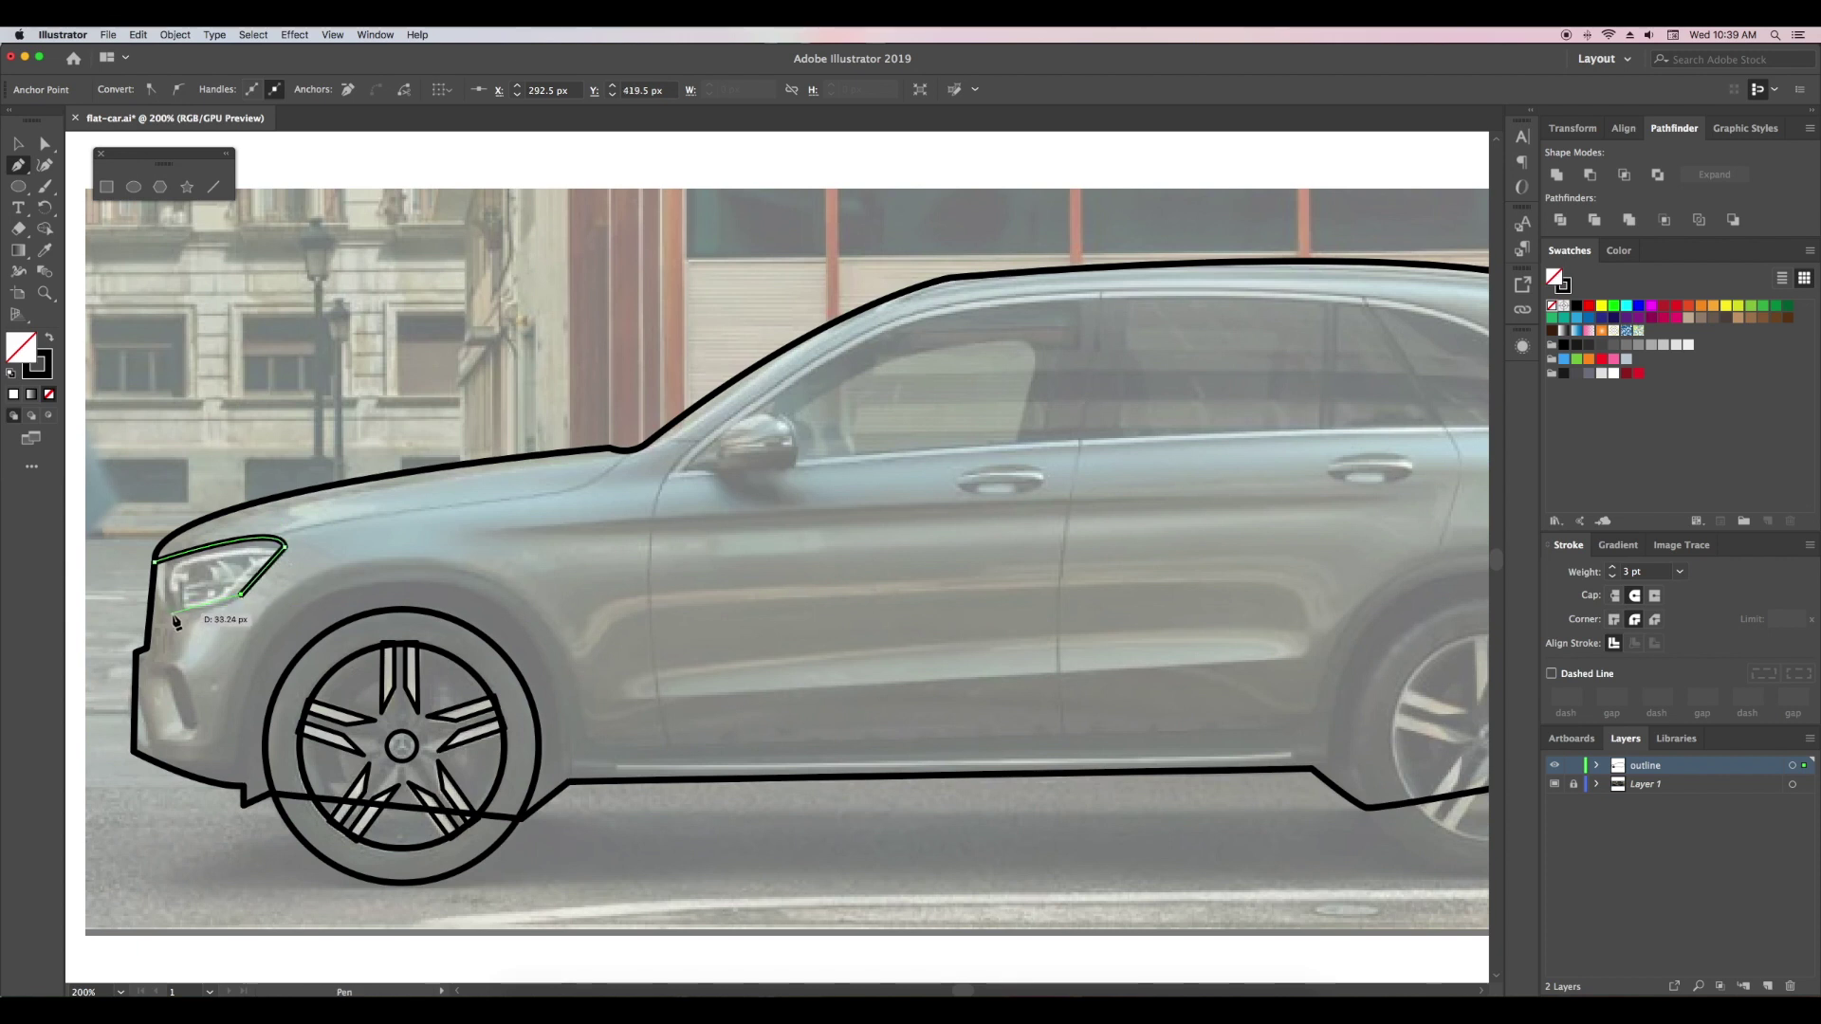
pyautogui.moveTo(172, 607); pyautogui.dragTo(135, 598)
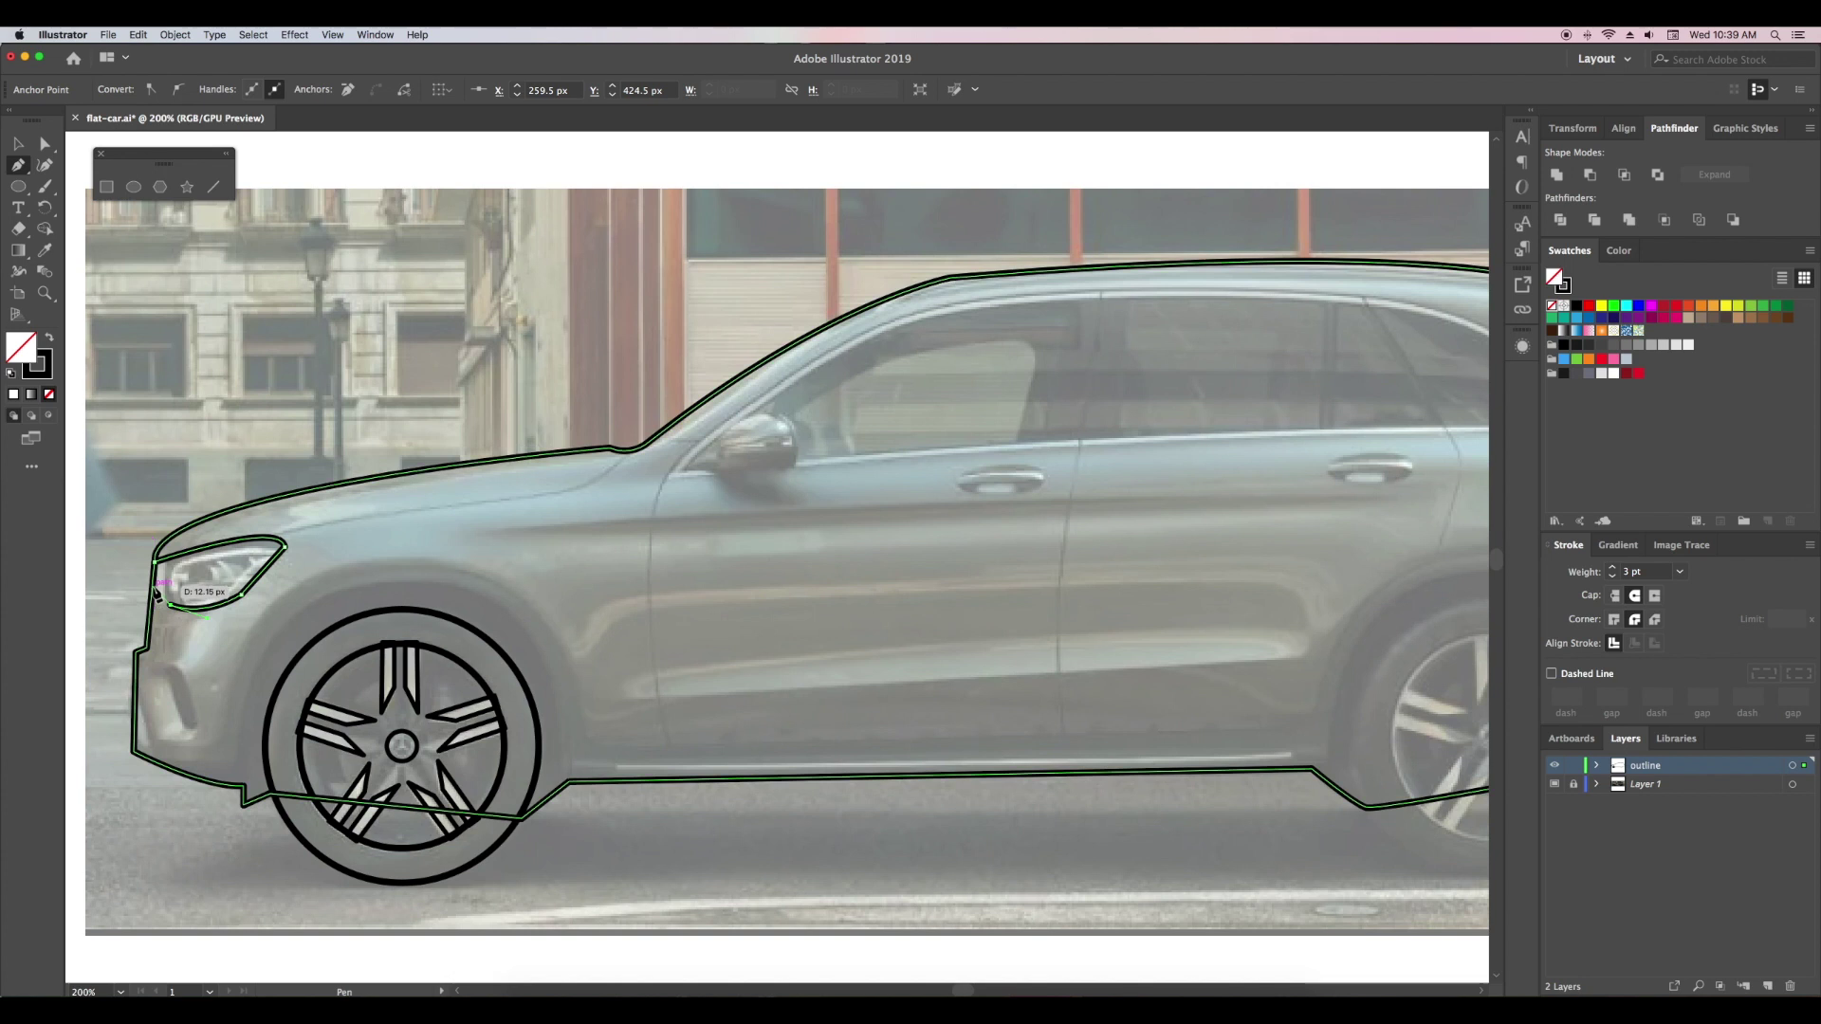
pyautogui.press('v')
# - Slightly round the headlight's pointed corner with its live-corner widget
pyautogui.press('a')
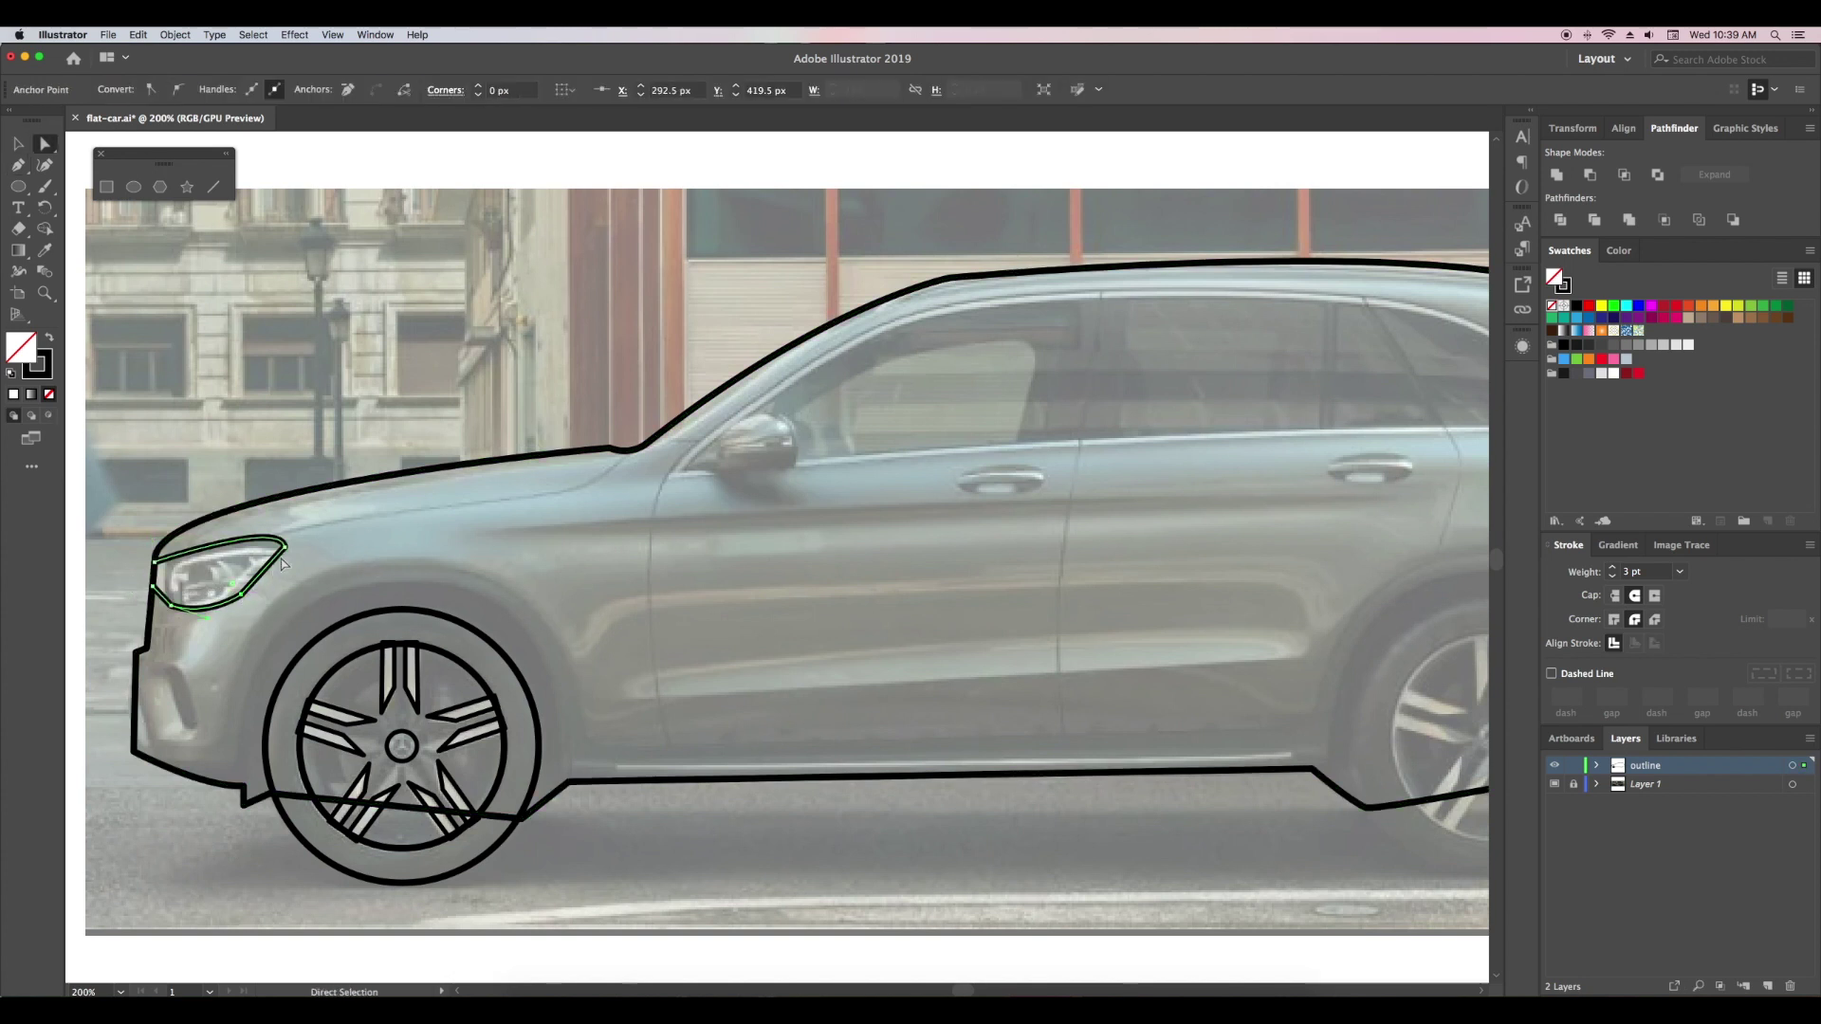
pyautogui.click(270, 583)
pyautogui.moveTo(270, 585); pyautogui.dragTo(274, 554)
pyautogui.click(772, 601)
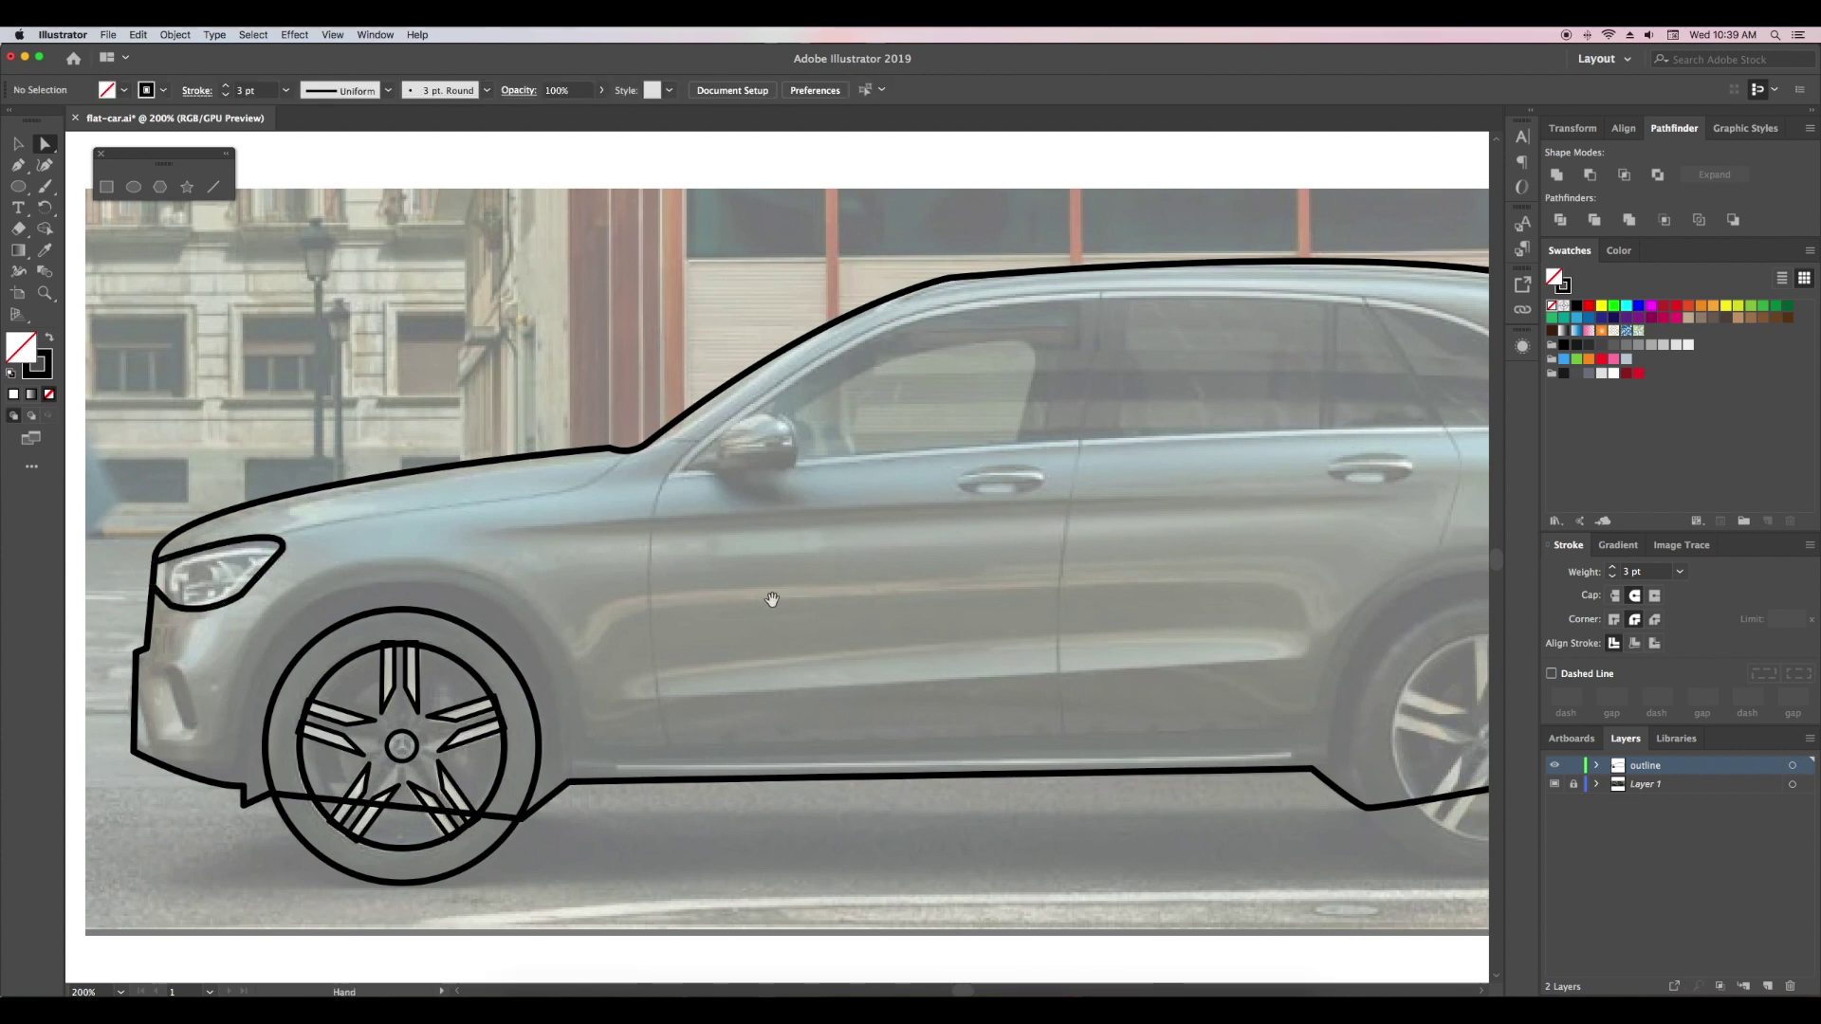
pyautogui.hscroll(5, 772, 601)
pyautogui.hscroll(5, 886, 597)
# - Close the angled rear bottom corner of the car's body outline
pyautogui.press('p')
pyautogui.click(948, 694)
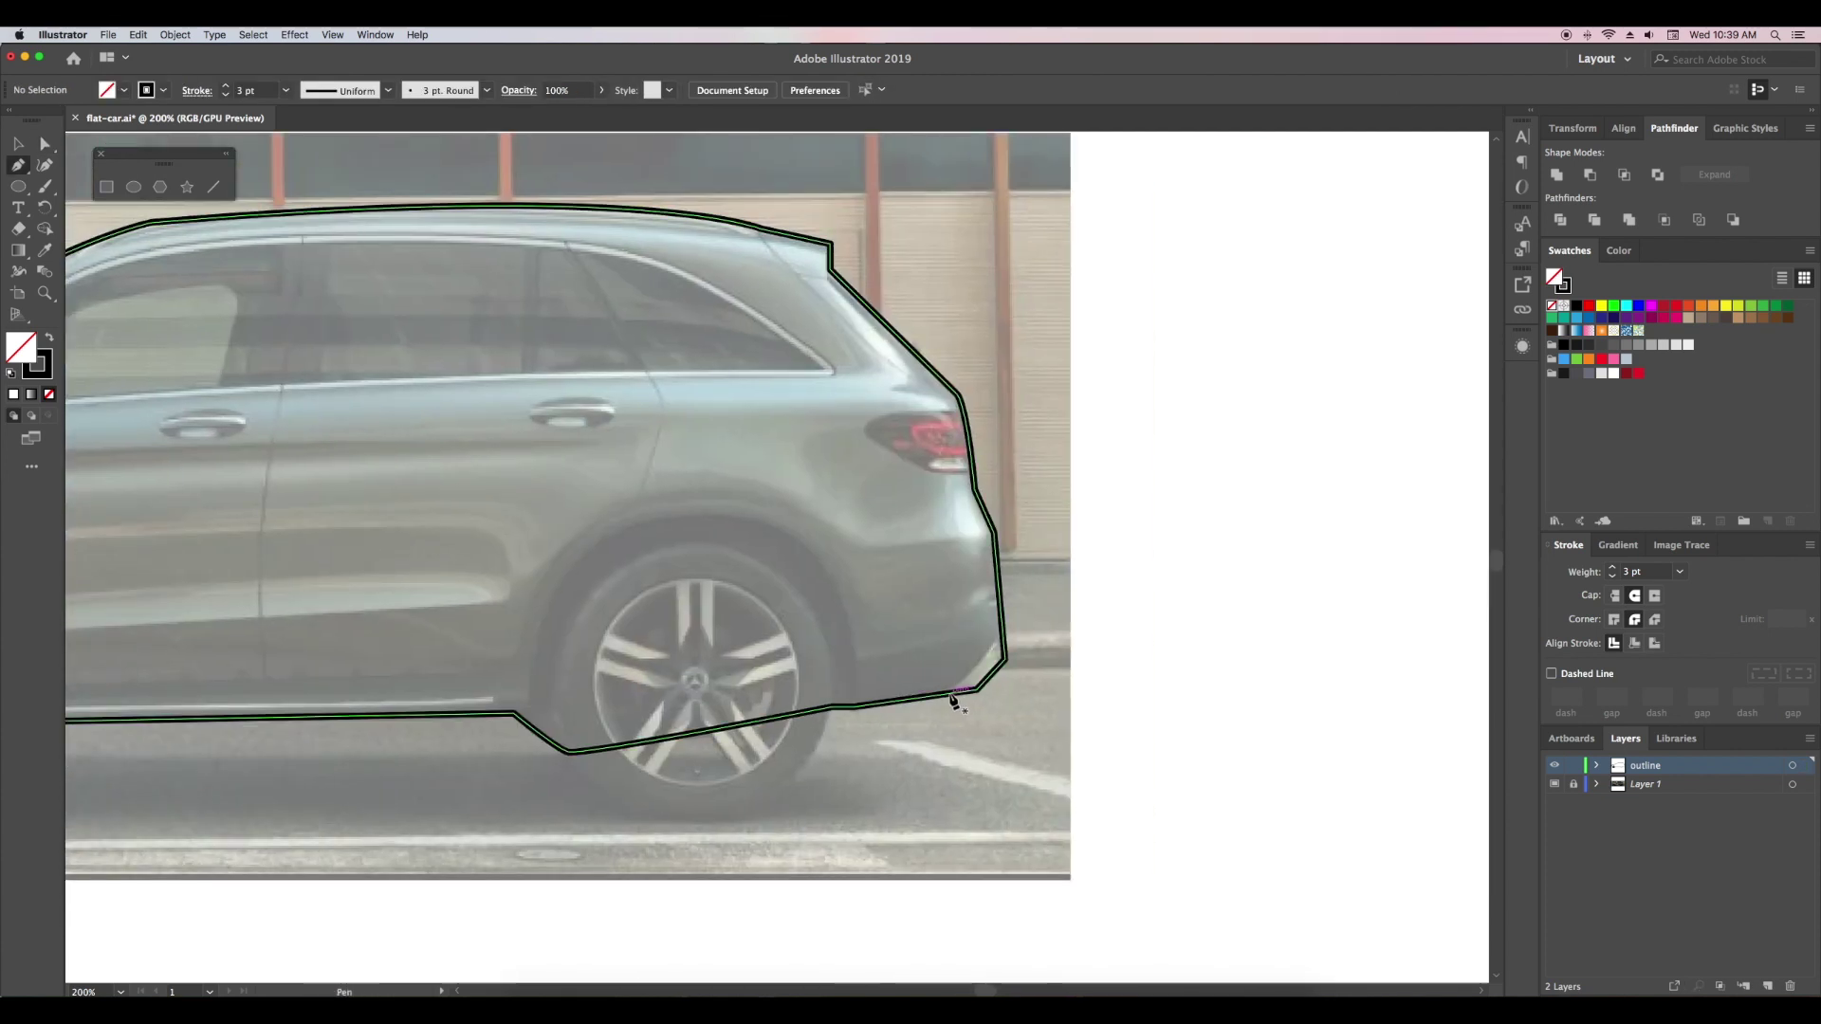
pyautogui.click(1005, 642)
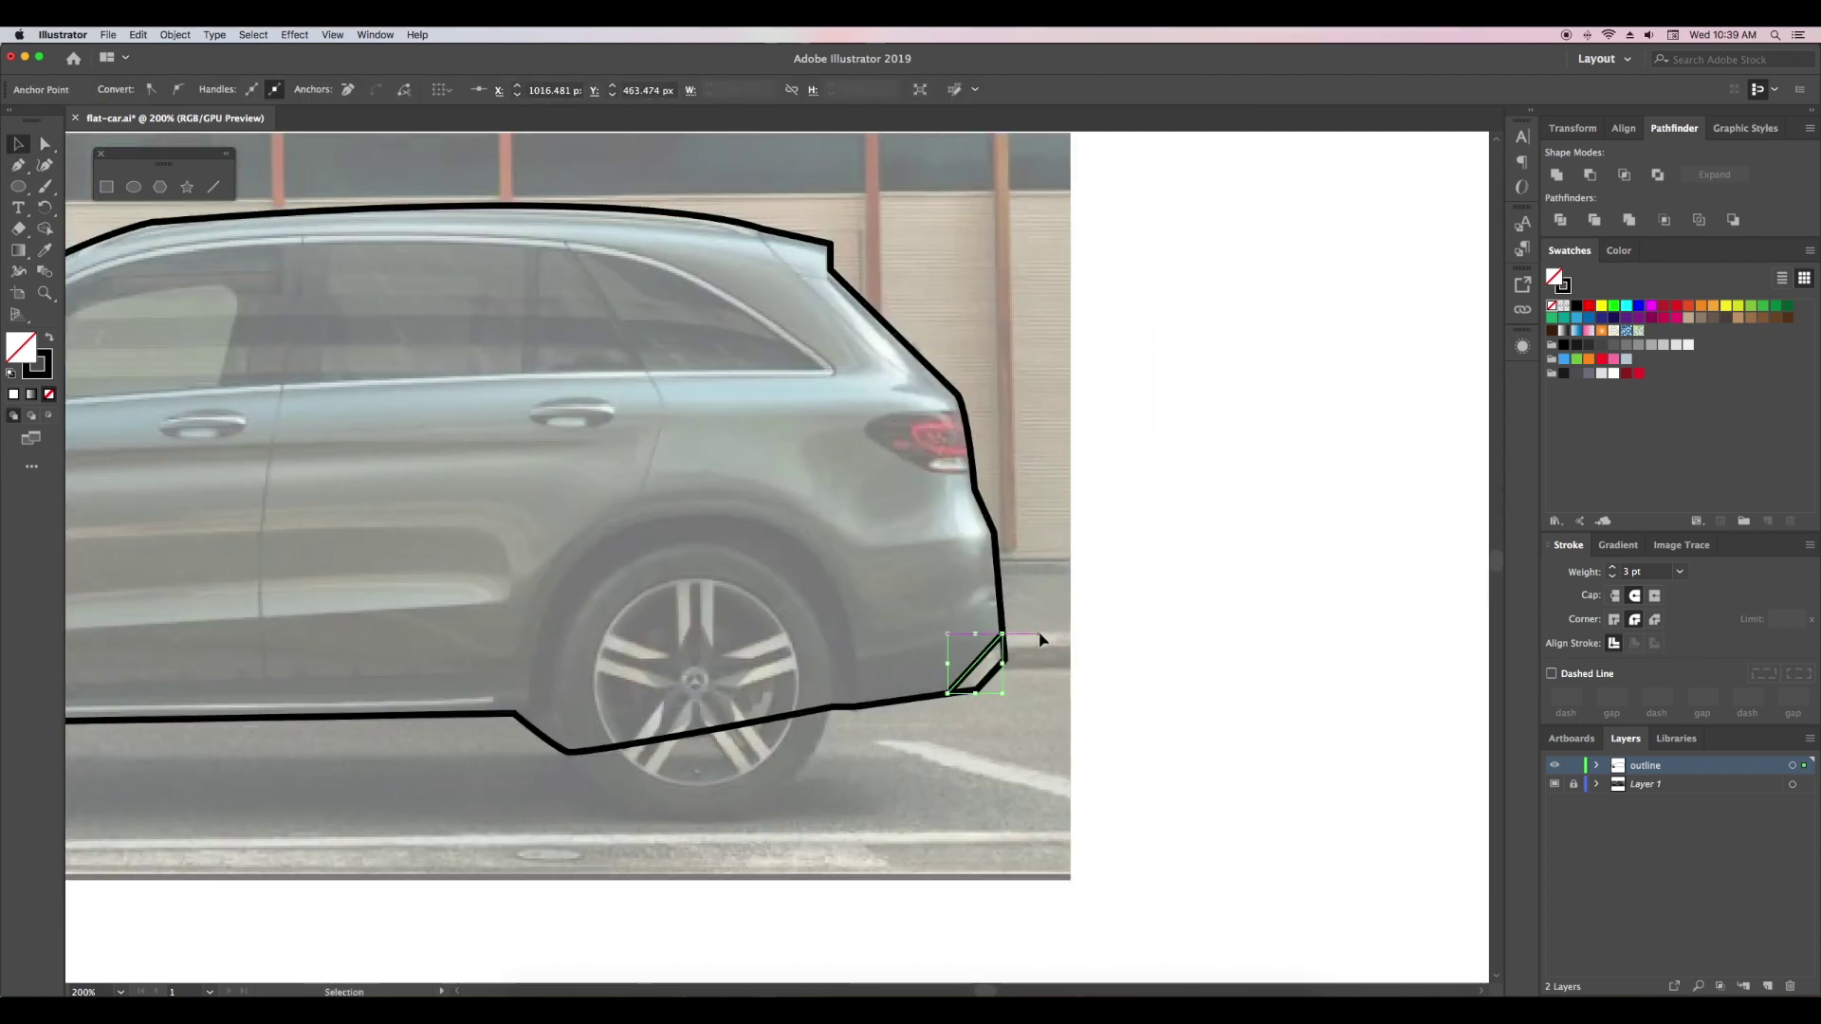
pyautogui.press('a')
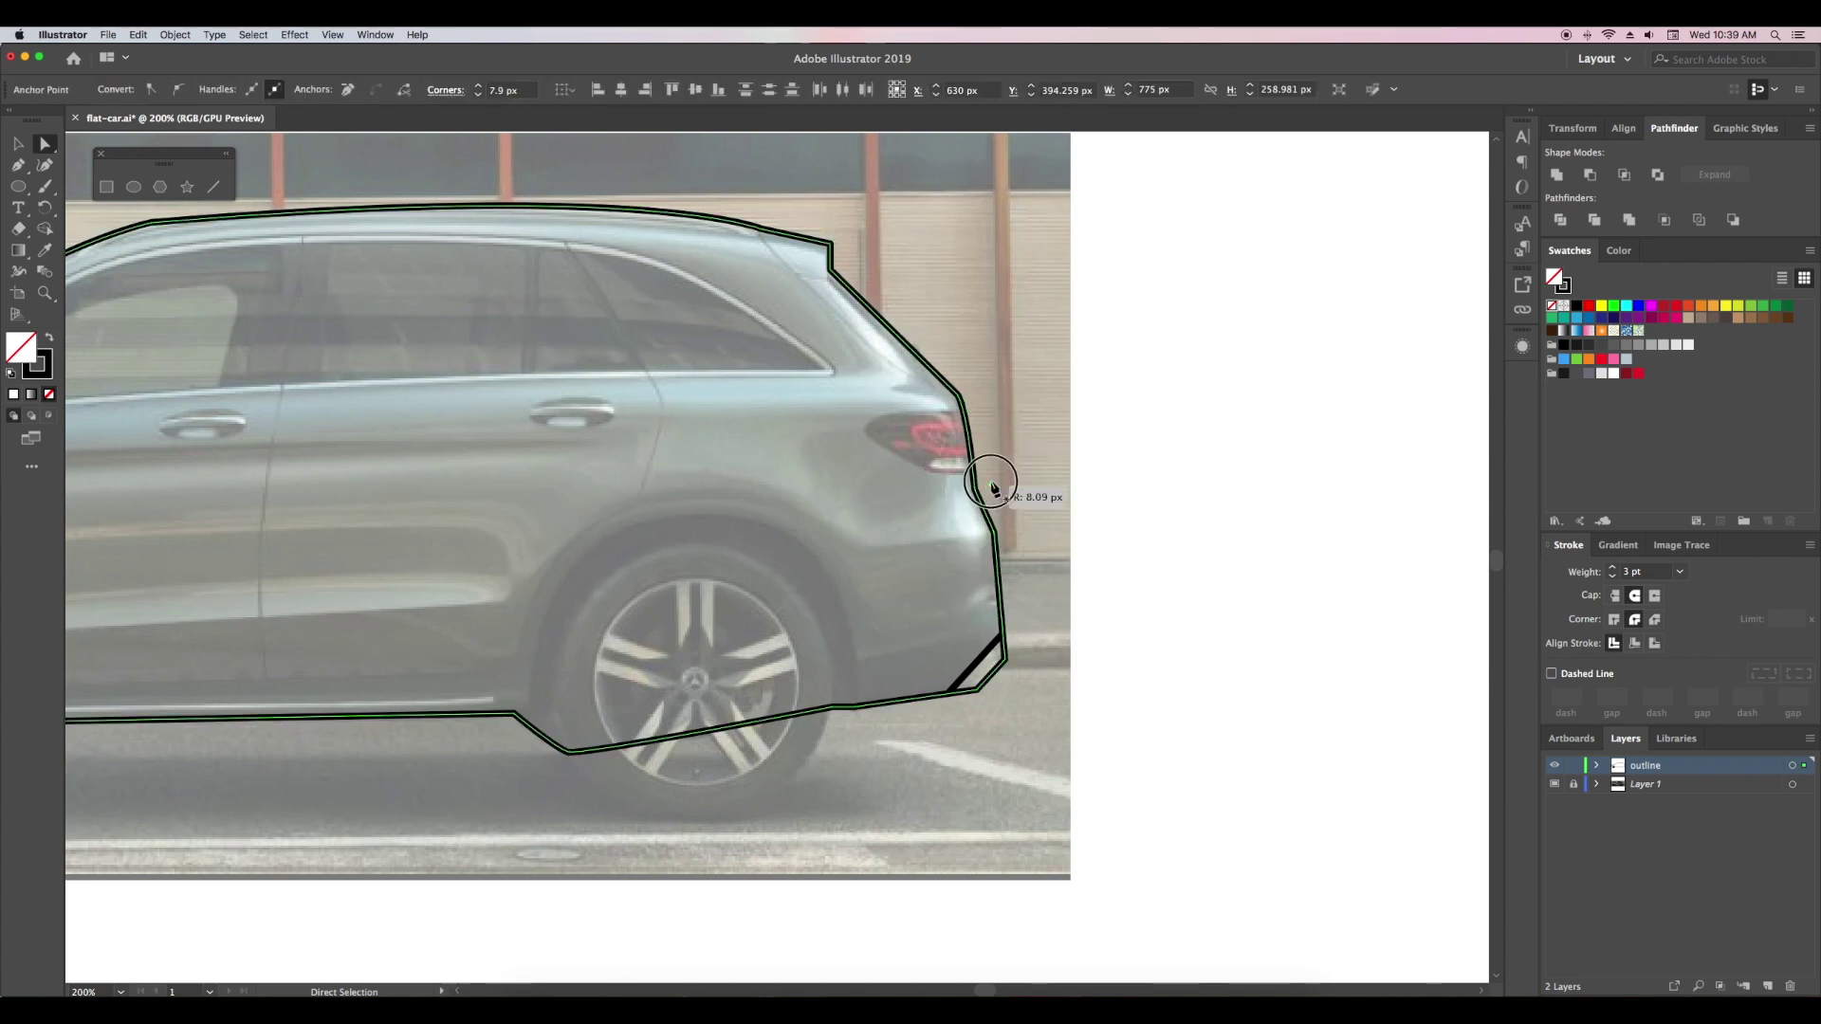
pyautogui.click(926, 415)
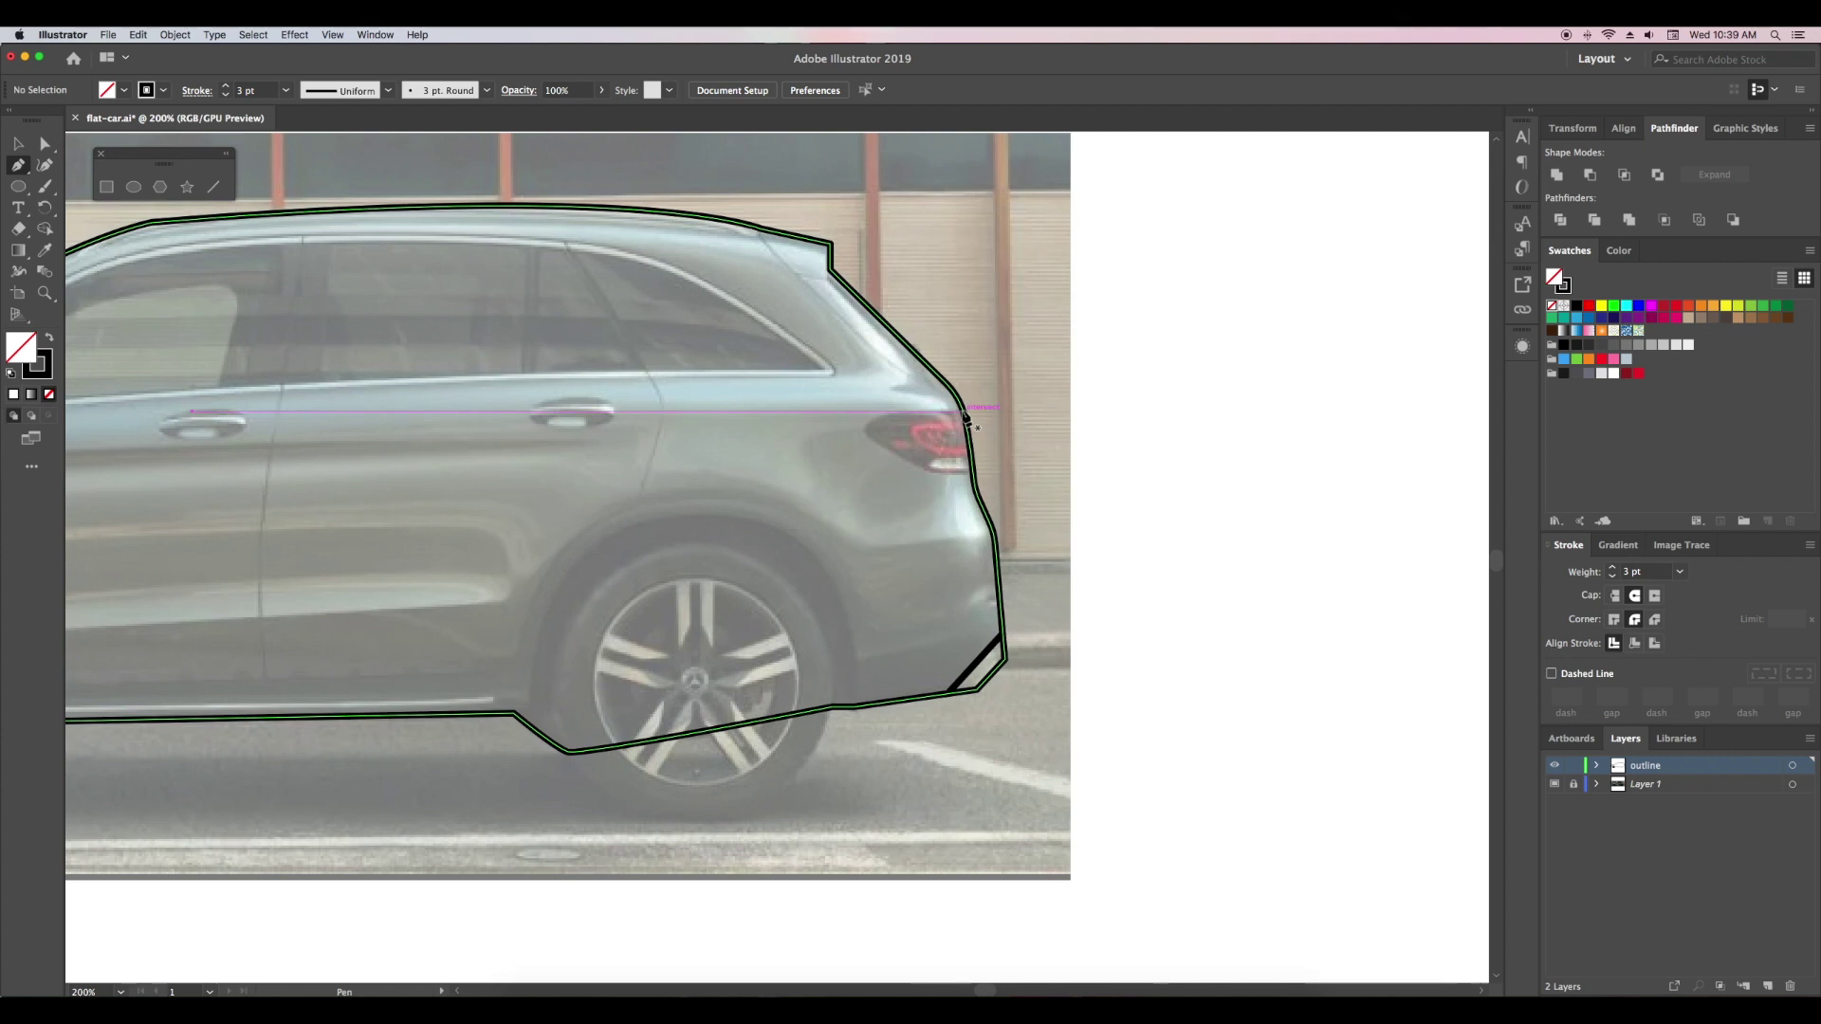
# - Trace the tail light as a closed shape with a curved inner end
pyautogui.click(960, 414)
pyautogui.moveTo(892, 413)
pyautogui.mouseDown()
pyautogui.moveTo(892, 459)
pyautogui.moveTo(1008, 476)
pyautogui.mouseUp()
pyautogui.press('v')
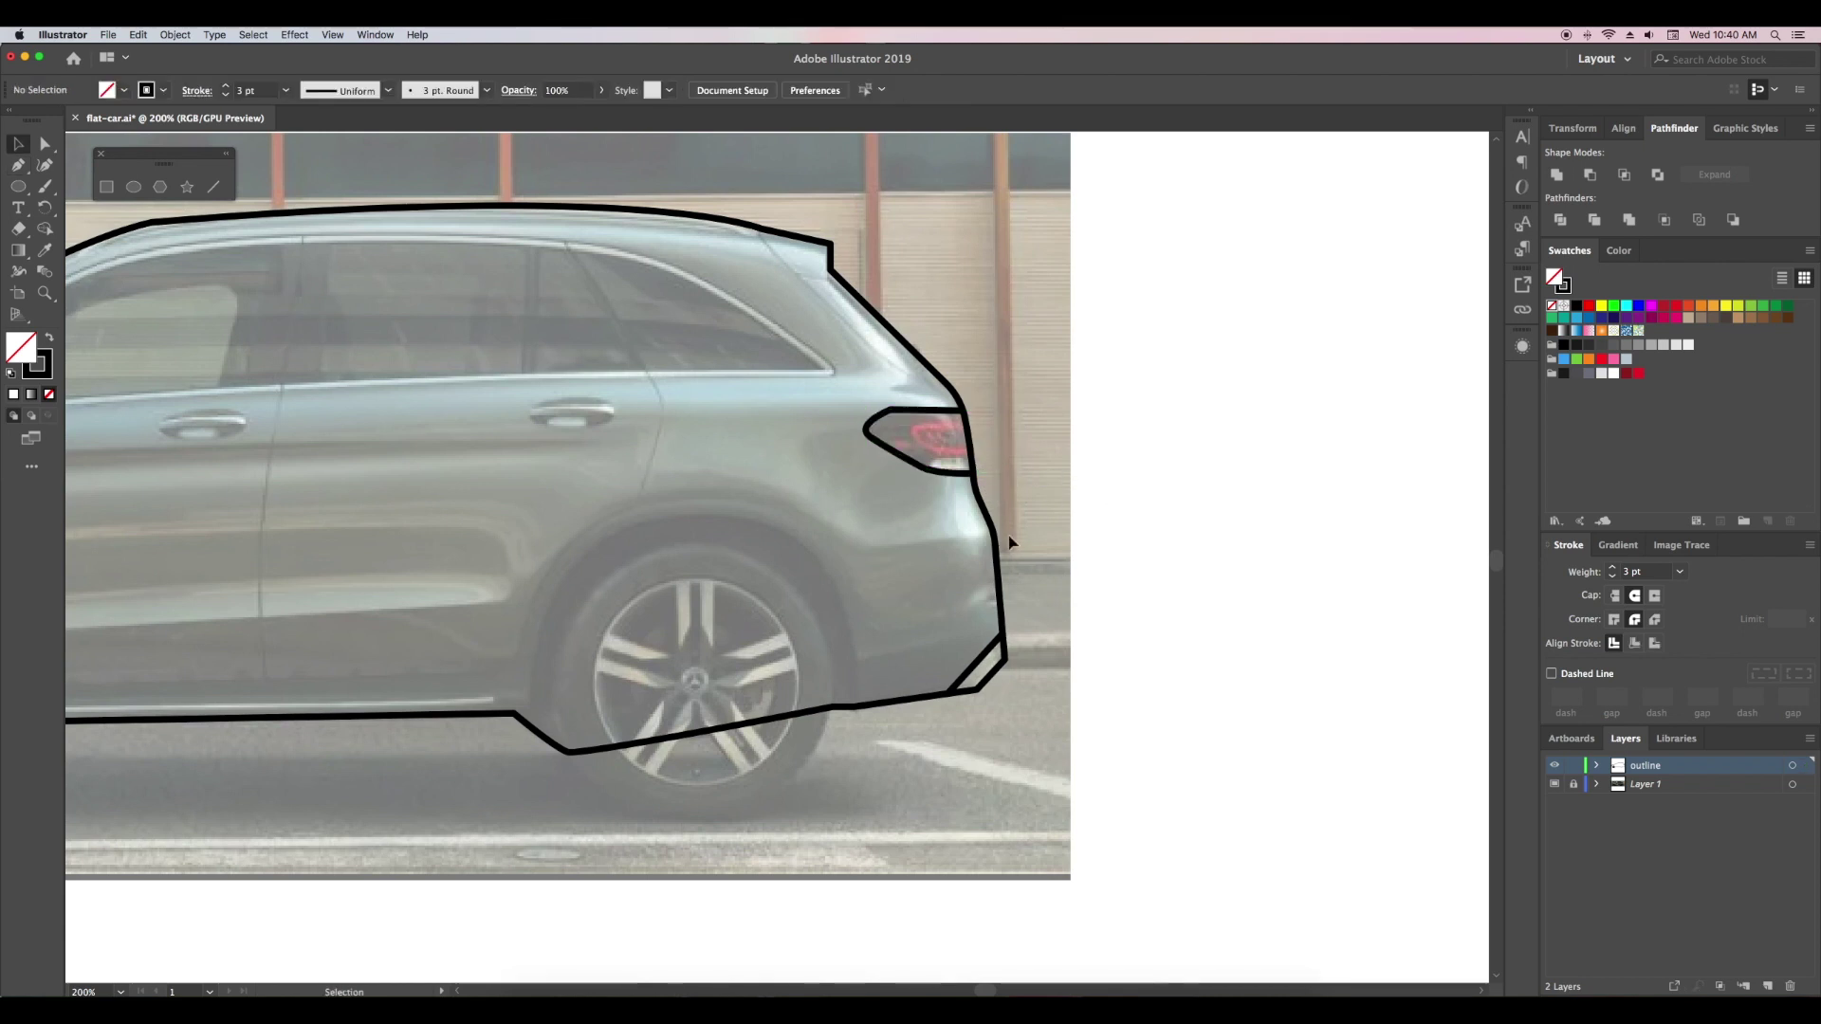
pyautogui.press('a')
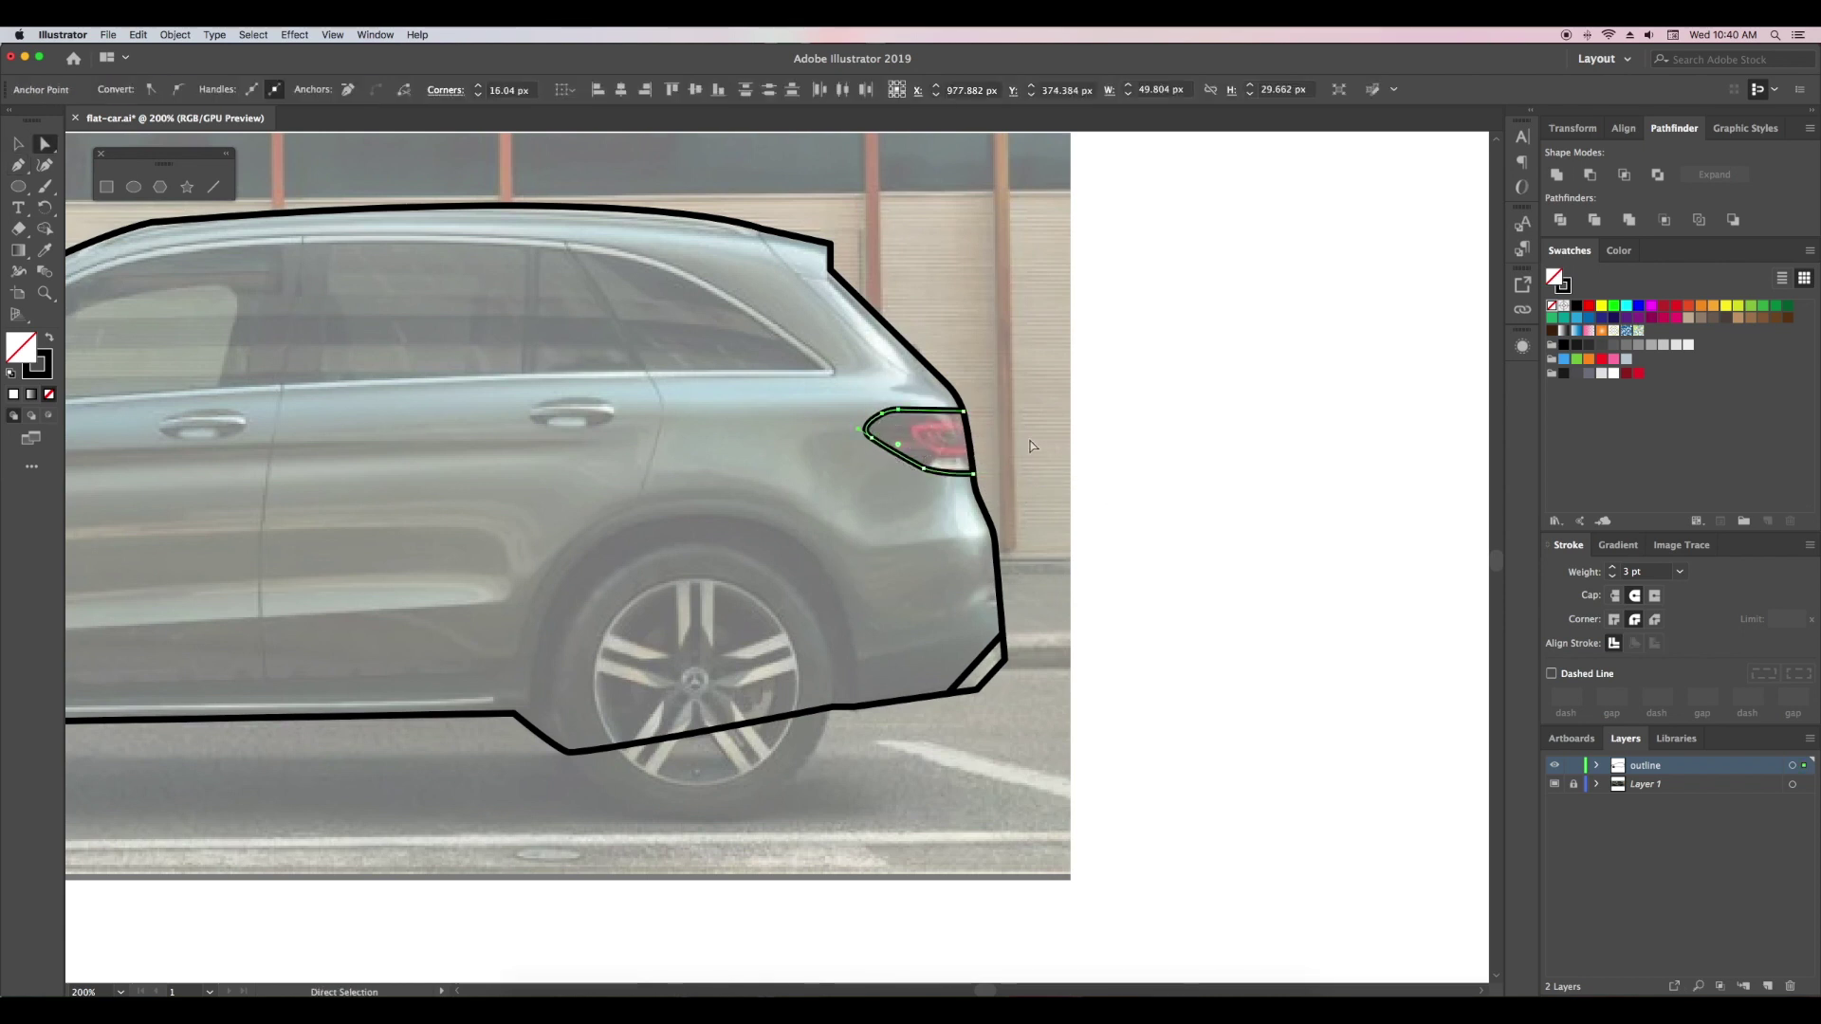
pyautogui.moveTo(1033, 513); pyautogui.dragTo(1310, 598)
pyautogui.hscroll(-5, 1044, 607)
pyautogui.hscroll(-5, 896, 626)
# - Outline the front side window with its top curving along the roofline
pyautogui.press('p')
pyautogui.click(432, 517)
pyautogui.moveTo(839, 485); pyautogui.dragTo(896, 490)
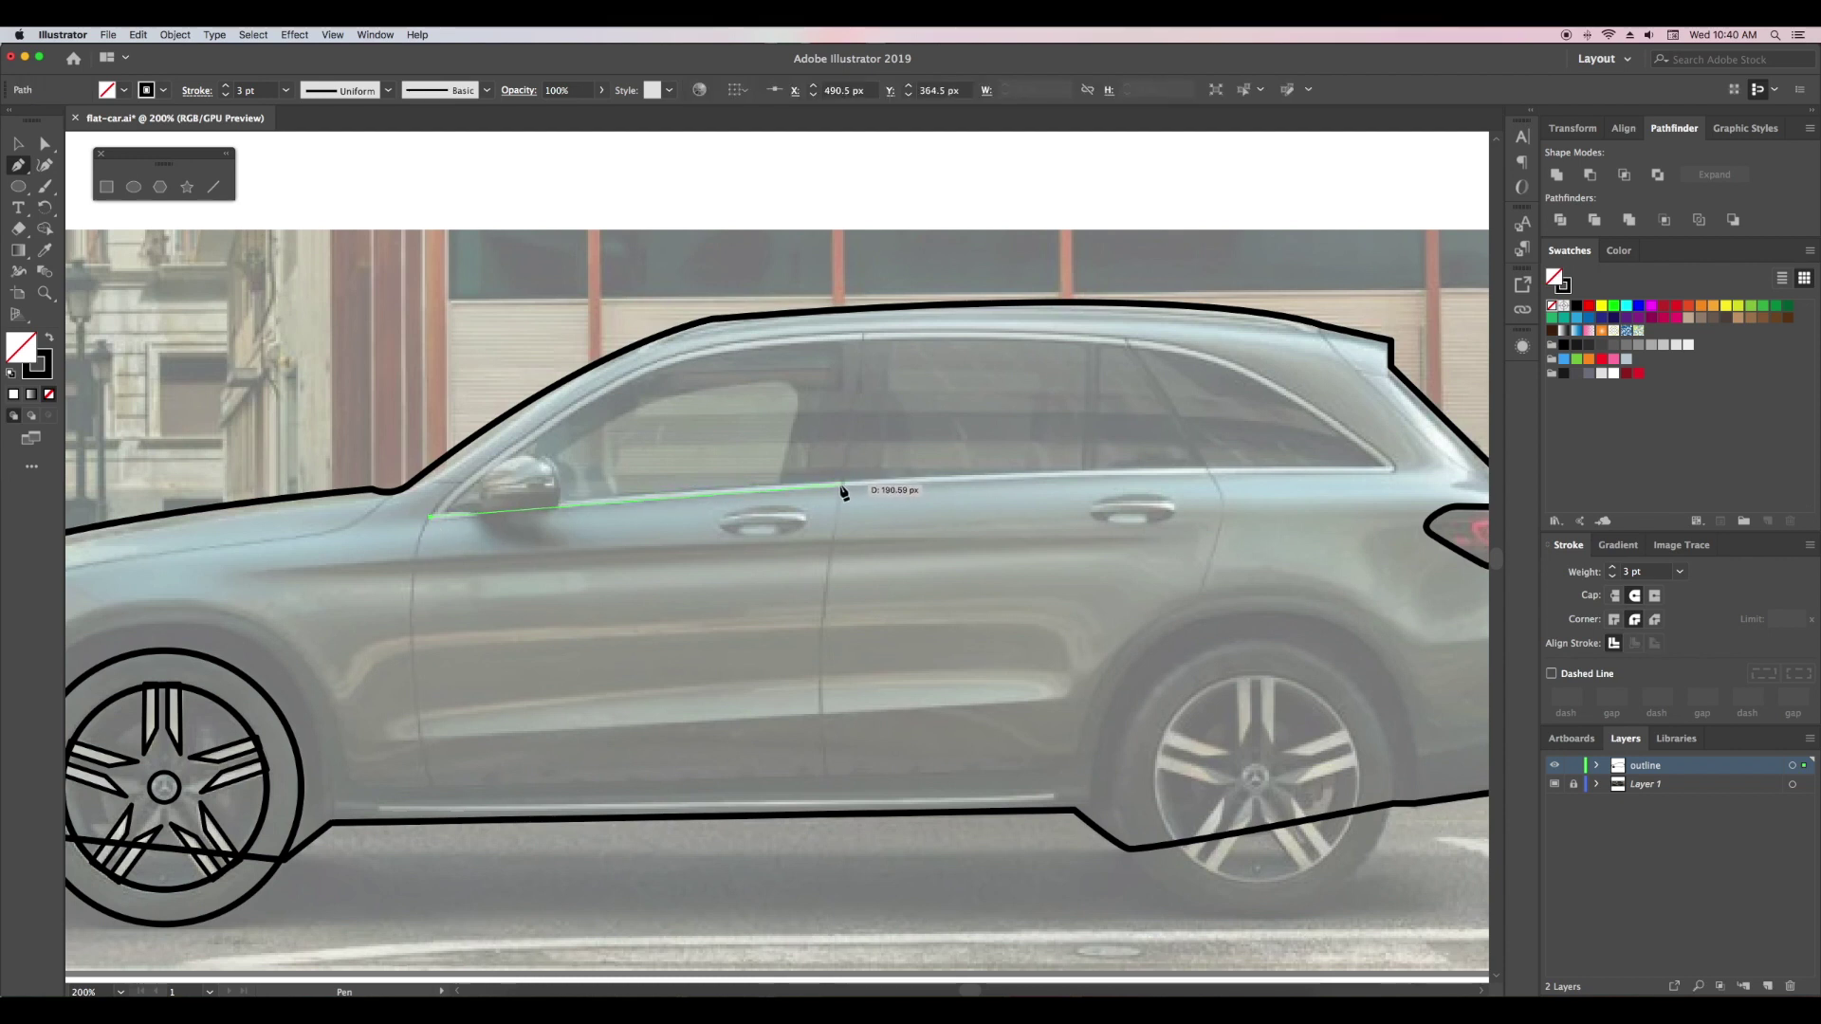
pyautogui.click(839, 485)
pyautogui.click(862, 335)
pyautogui.moveTo(626, 378); pyautogui.dragTo(521, 421)
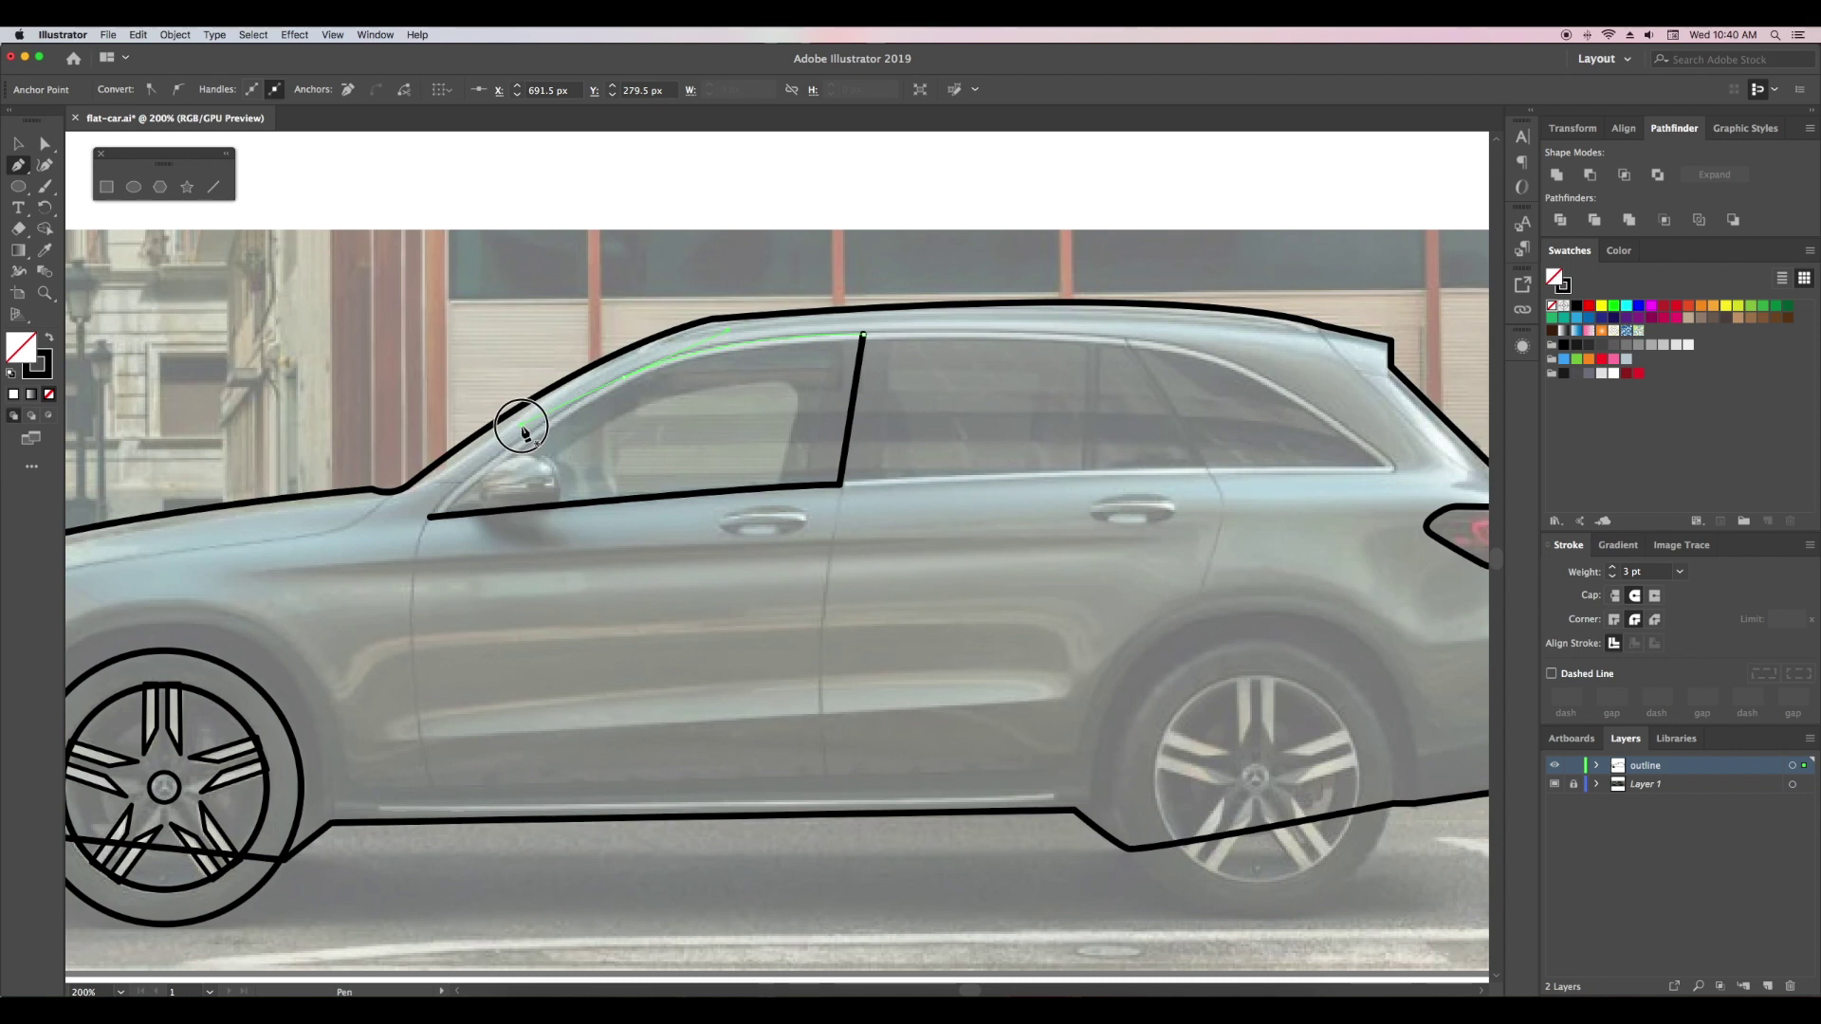
pyautogui.click(432, 518)
pyautogui.hotkey('ctrl', 'shift', 'a')
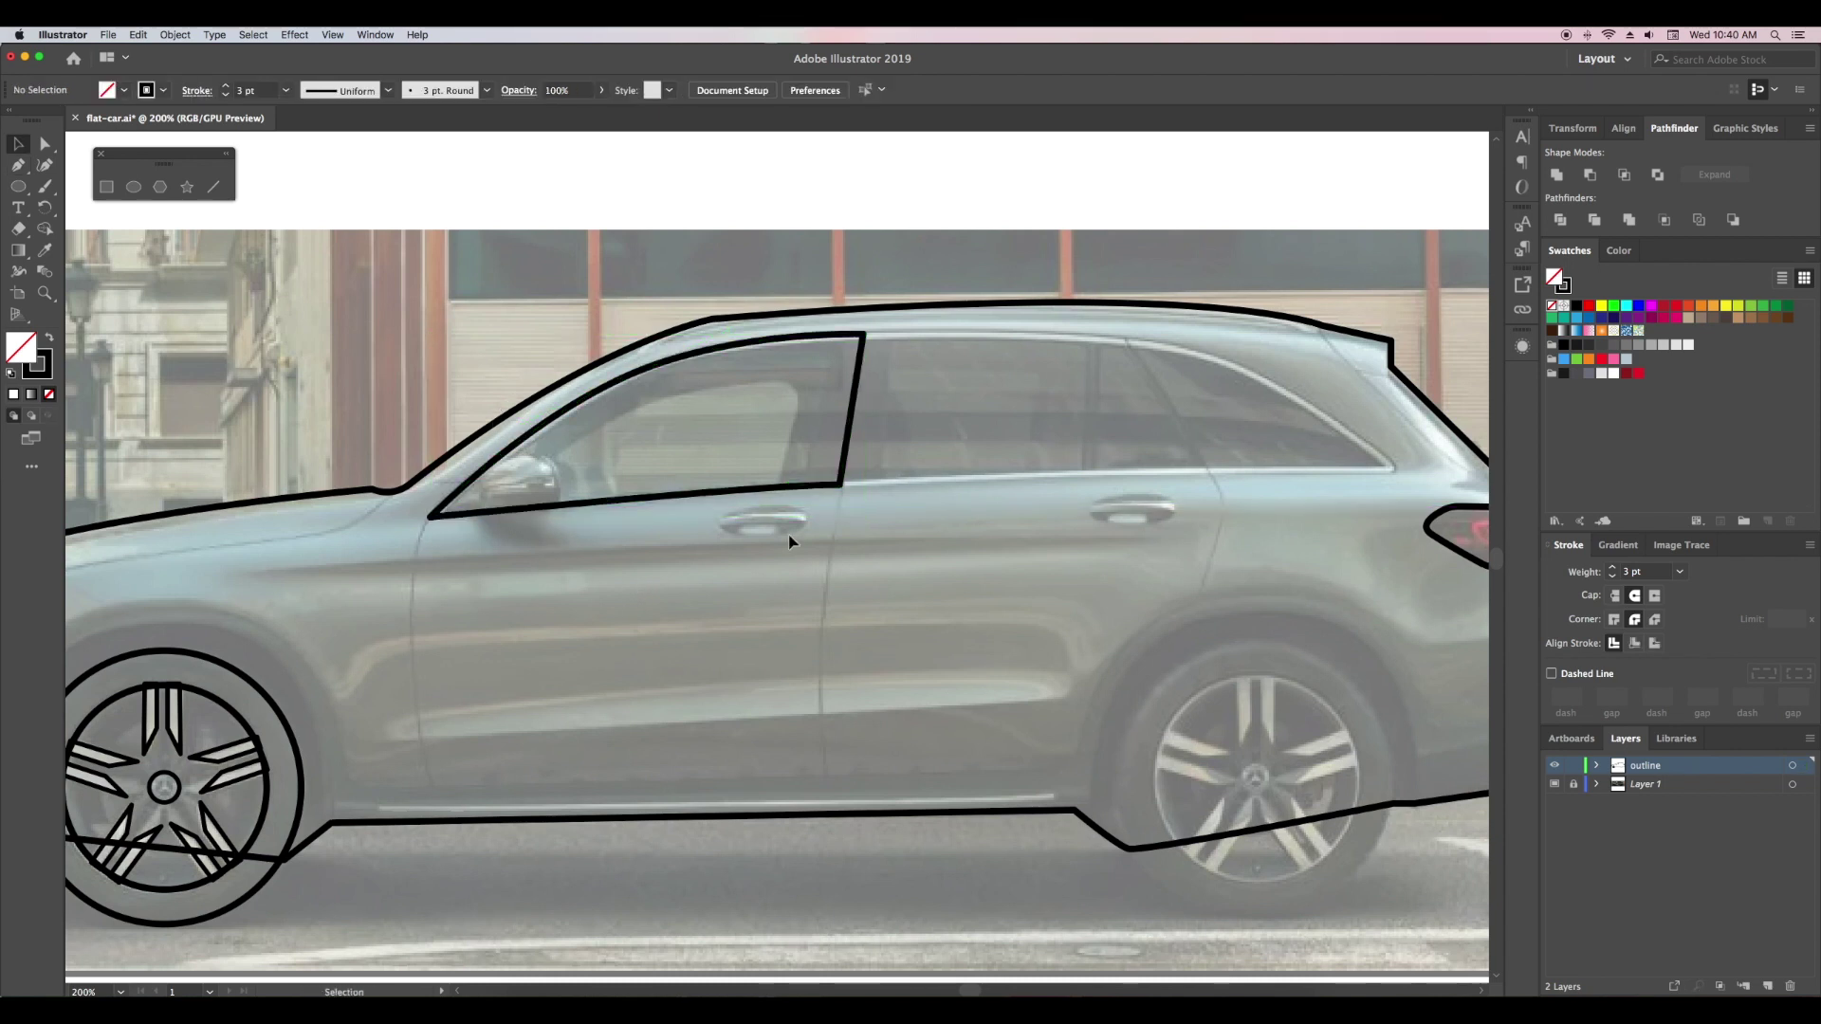
# - Outline the rectangular middle side window behind the front window
pyautogui.click(841, 485)
pyautogui.click(1085, 472)
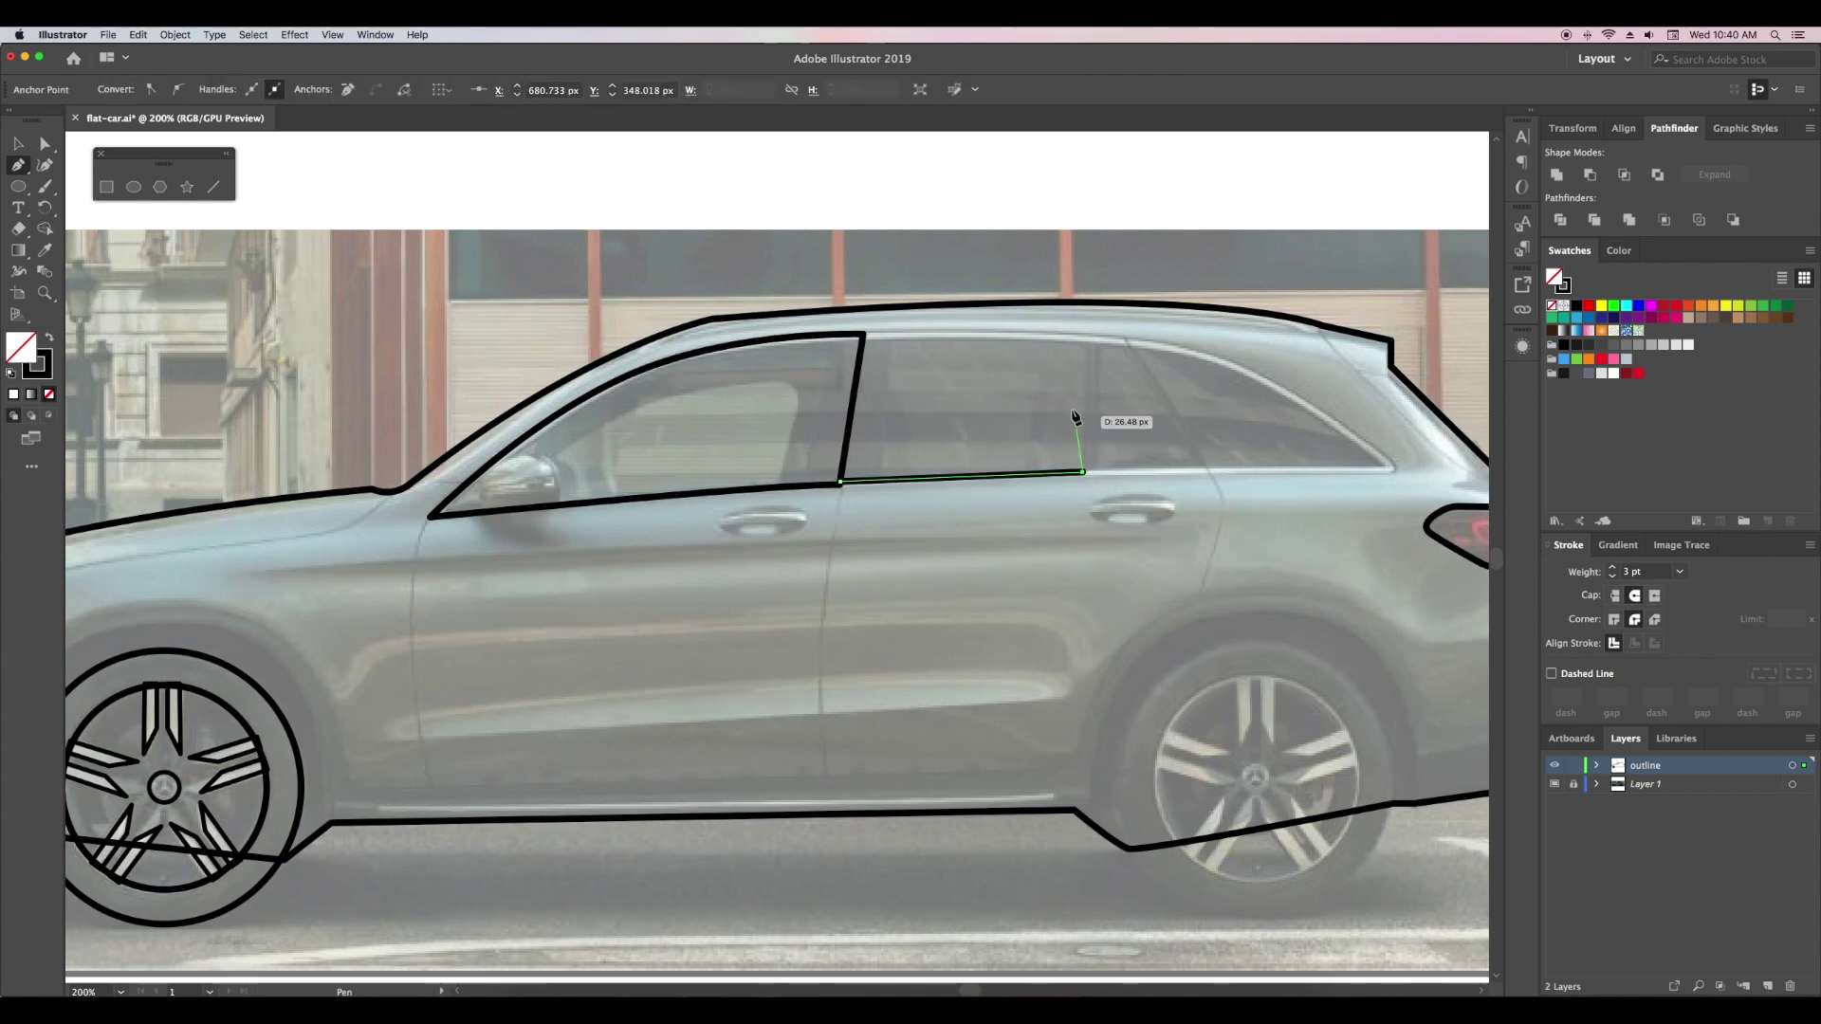
pyautogui.click(1088, 335)
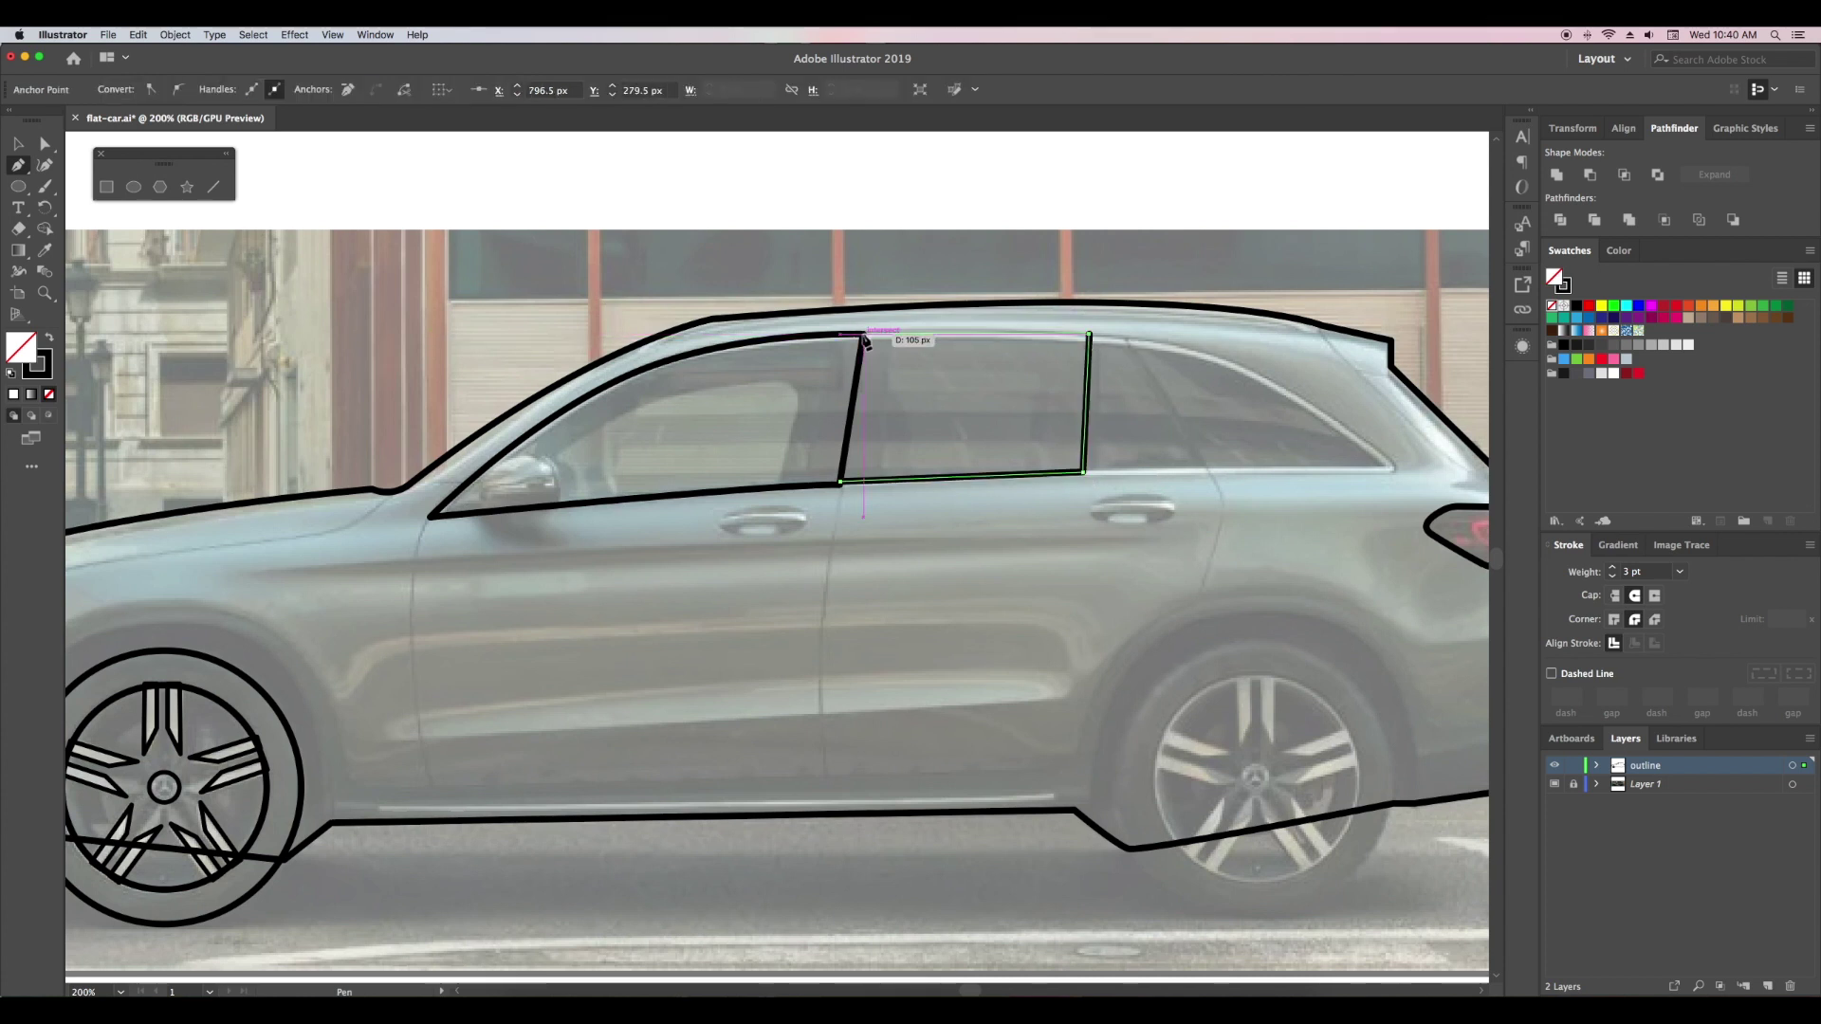
pyautogui.click(863, 336)
pyautogui.press('v')
pyautogui.click(1129, 531)
# - Add the slanted quarter window and nudge its top corner into place
pyautogui.press('p')
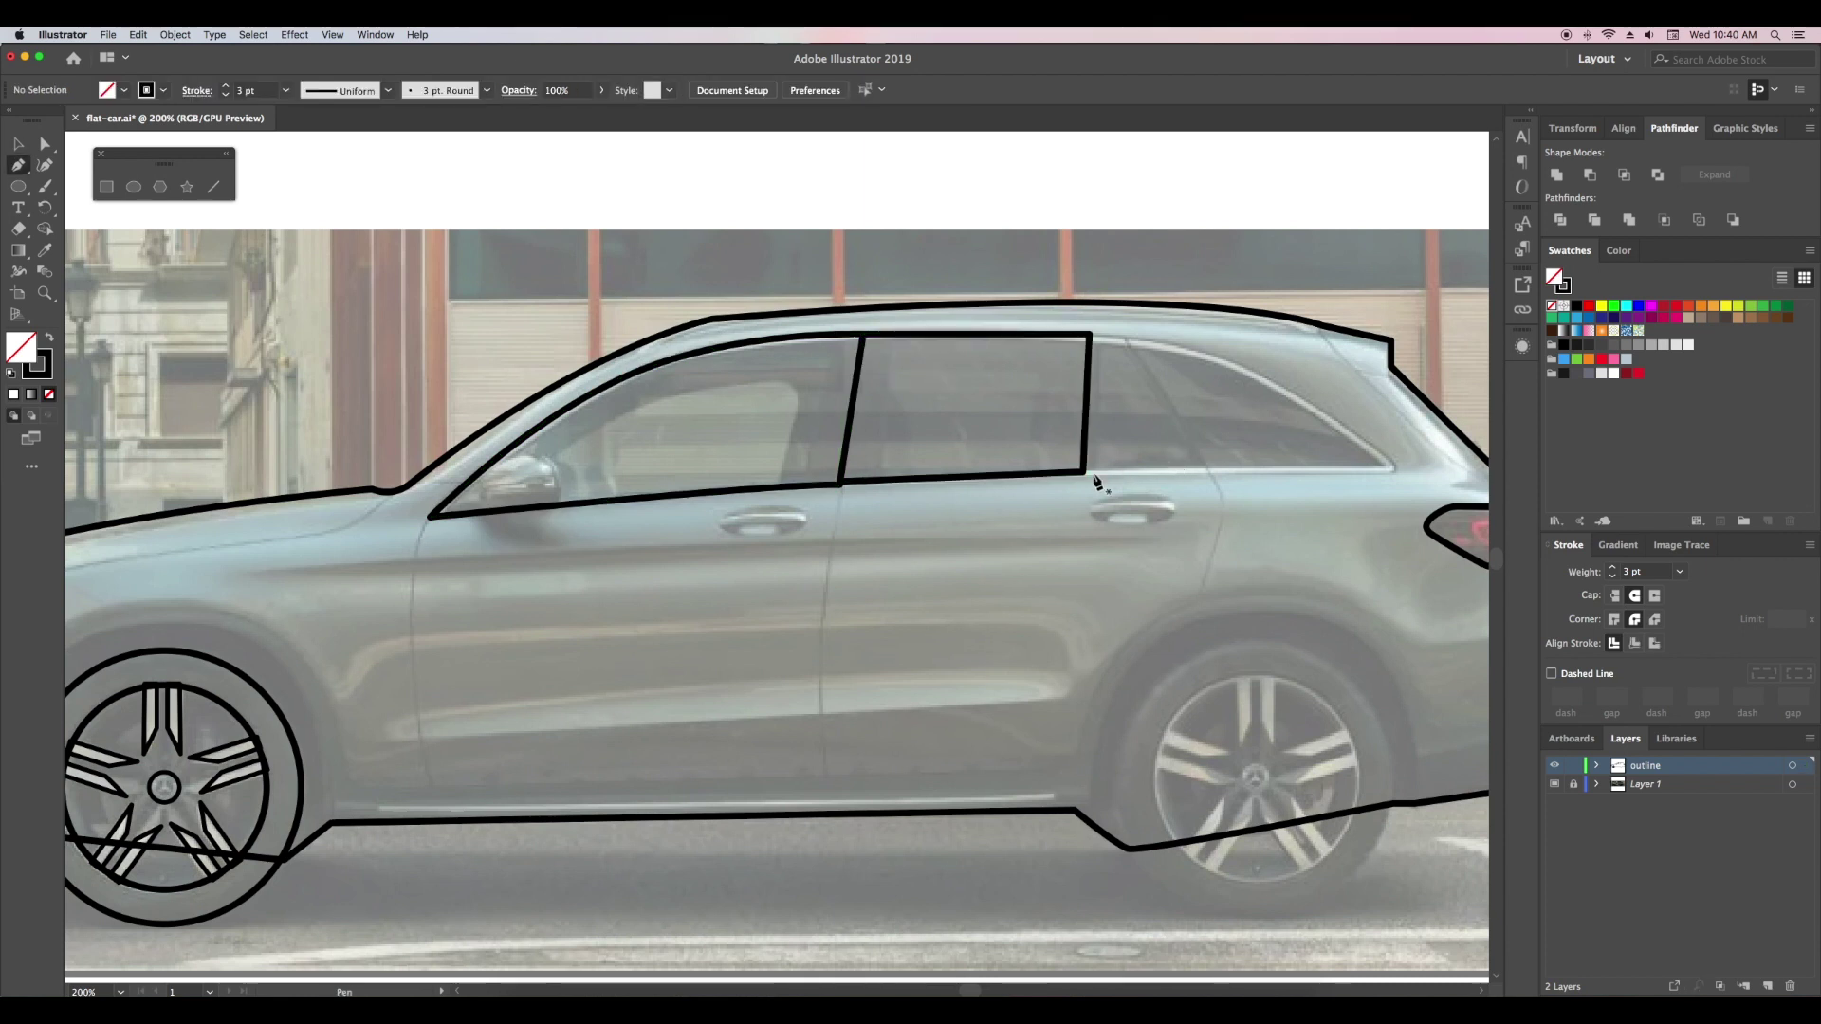
pyautogui.click(1082, 472)
pyautogui.click(1209, 471)
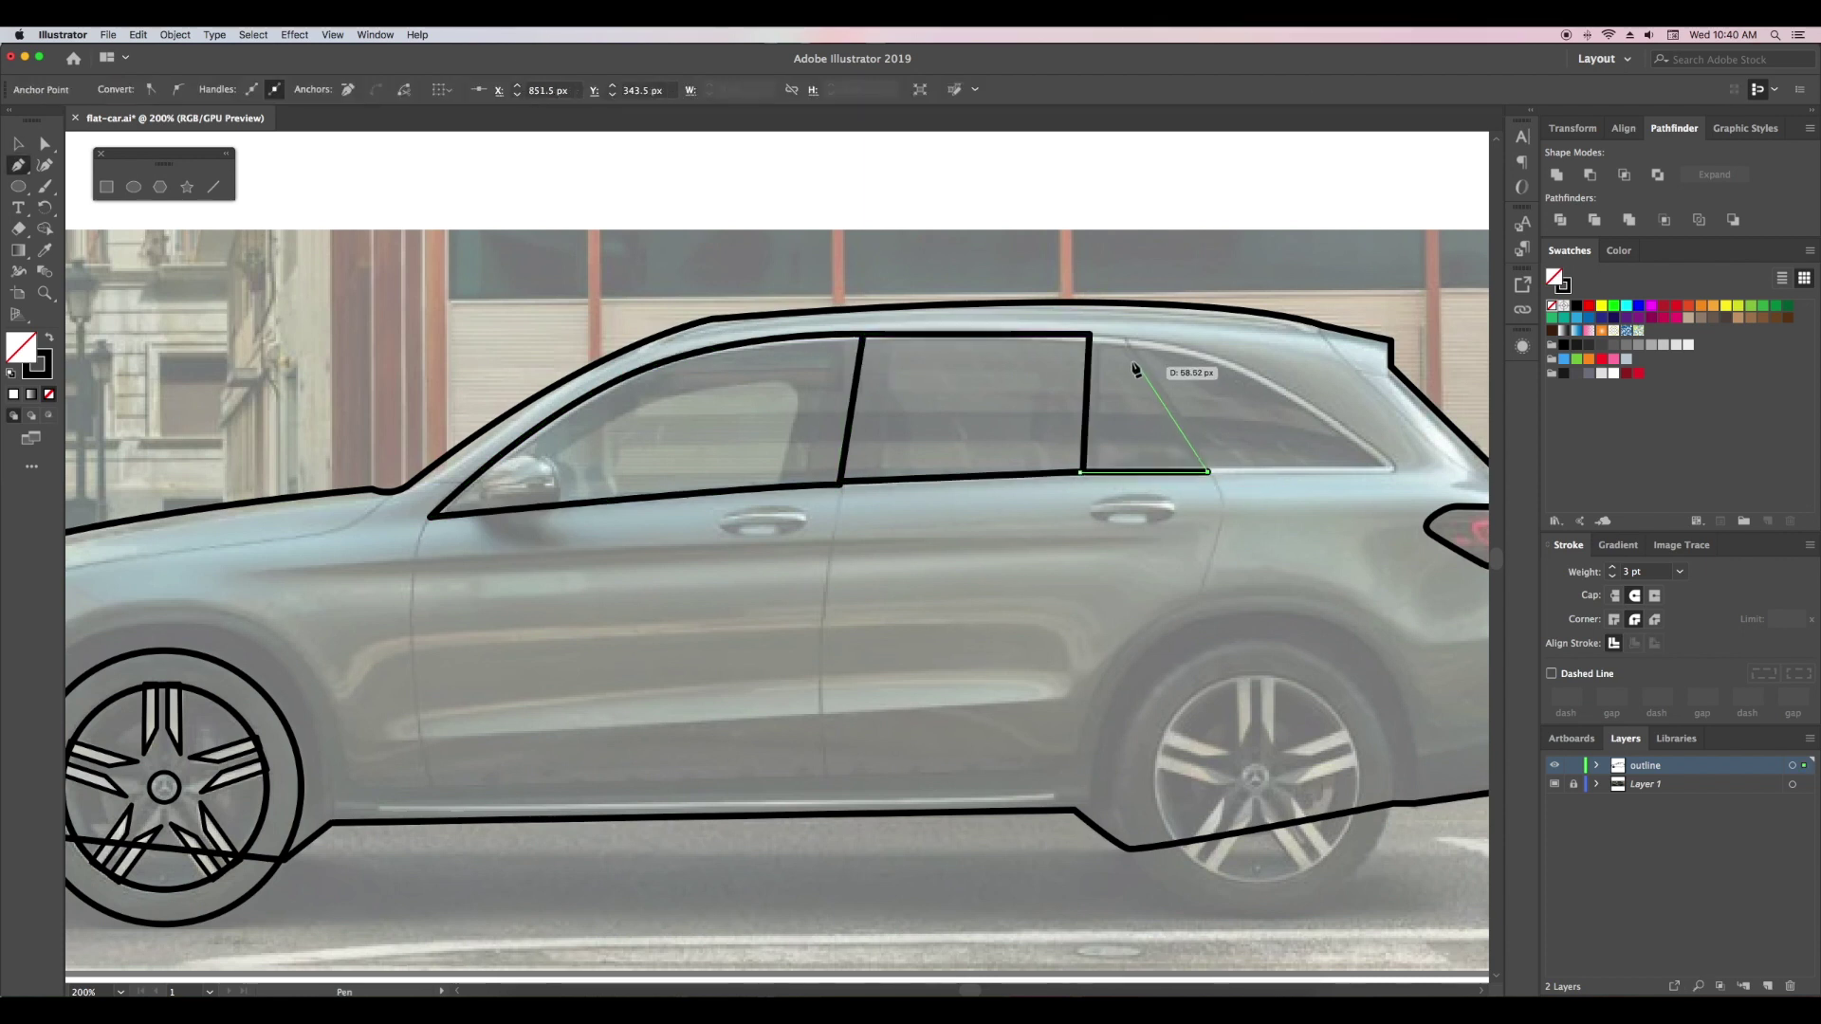
pyautogui.click(1128, 342)
pyautogui.press('b')
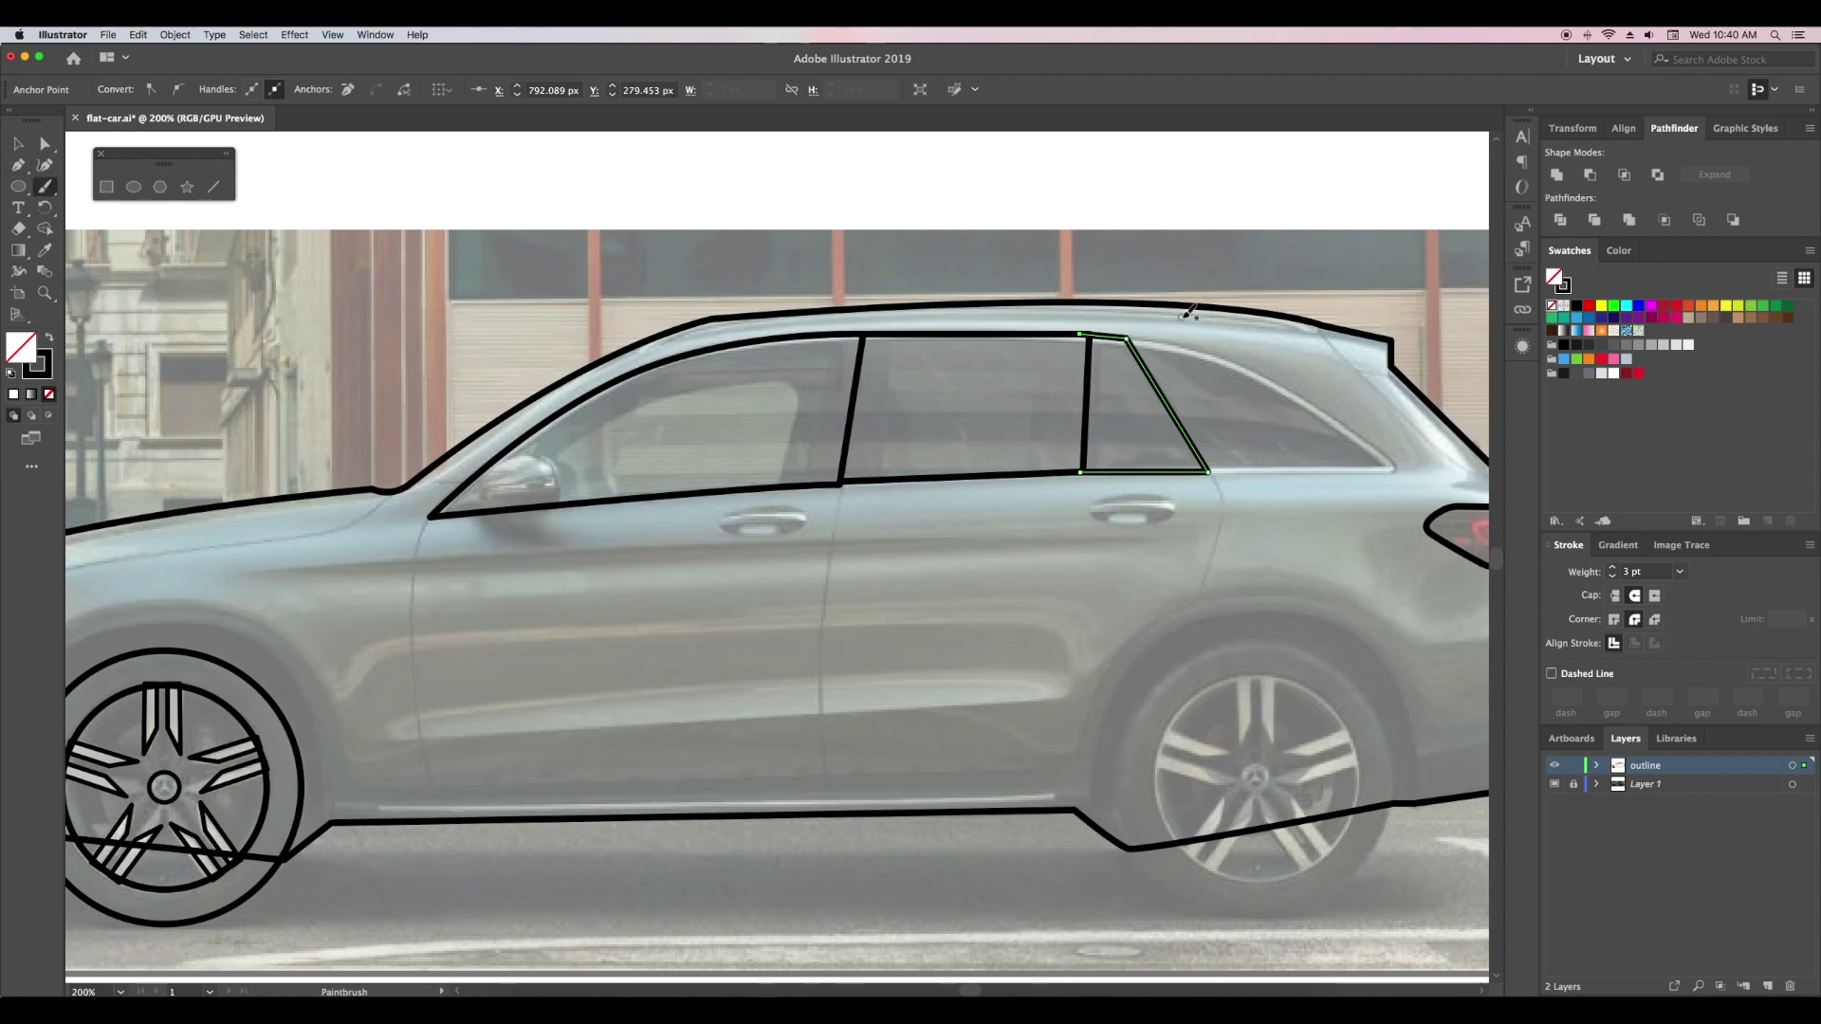
pyautogui.hotkey('ctrl', 'shift', 'a')
pyautogui.press('a')
pyautogui.moveTo(1082, 334); pyautogui.dragTo(1091, 336)
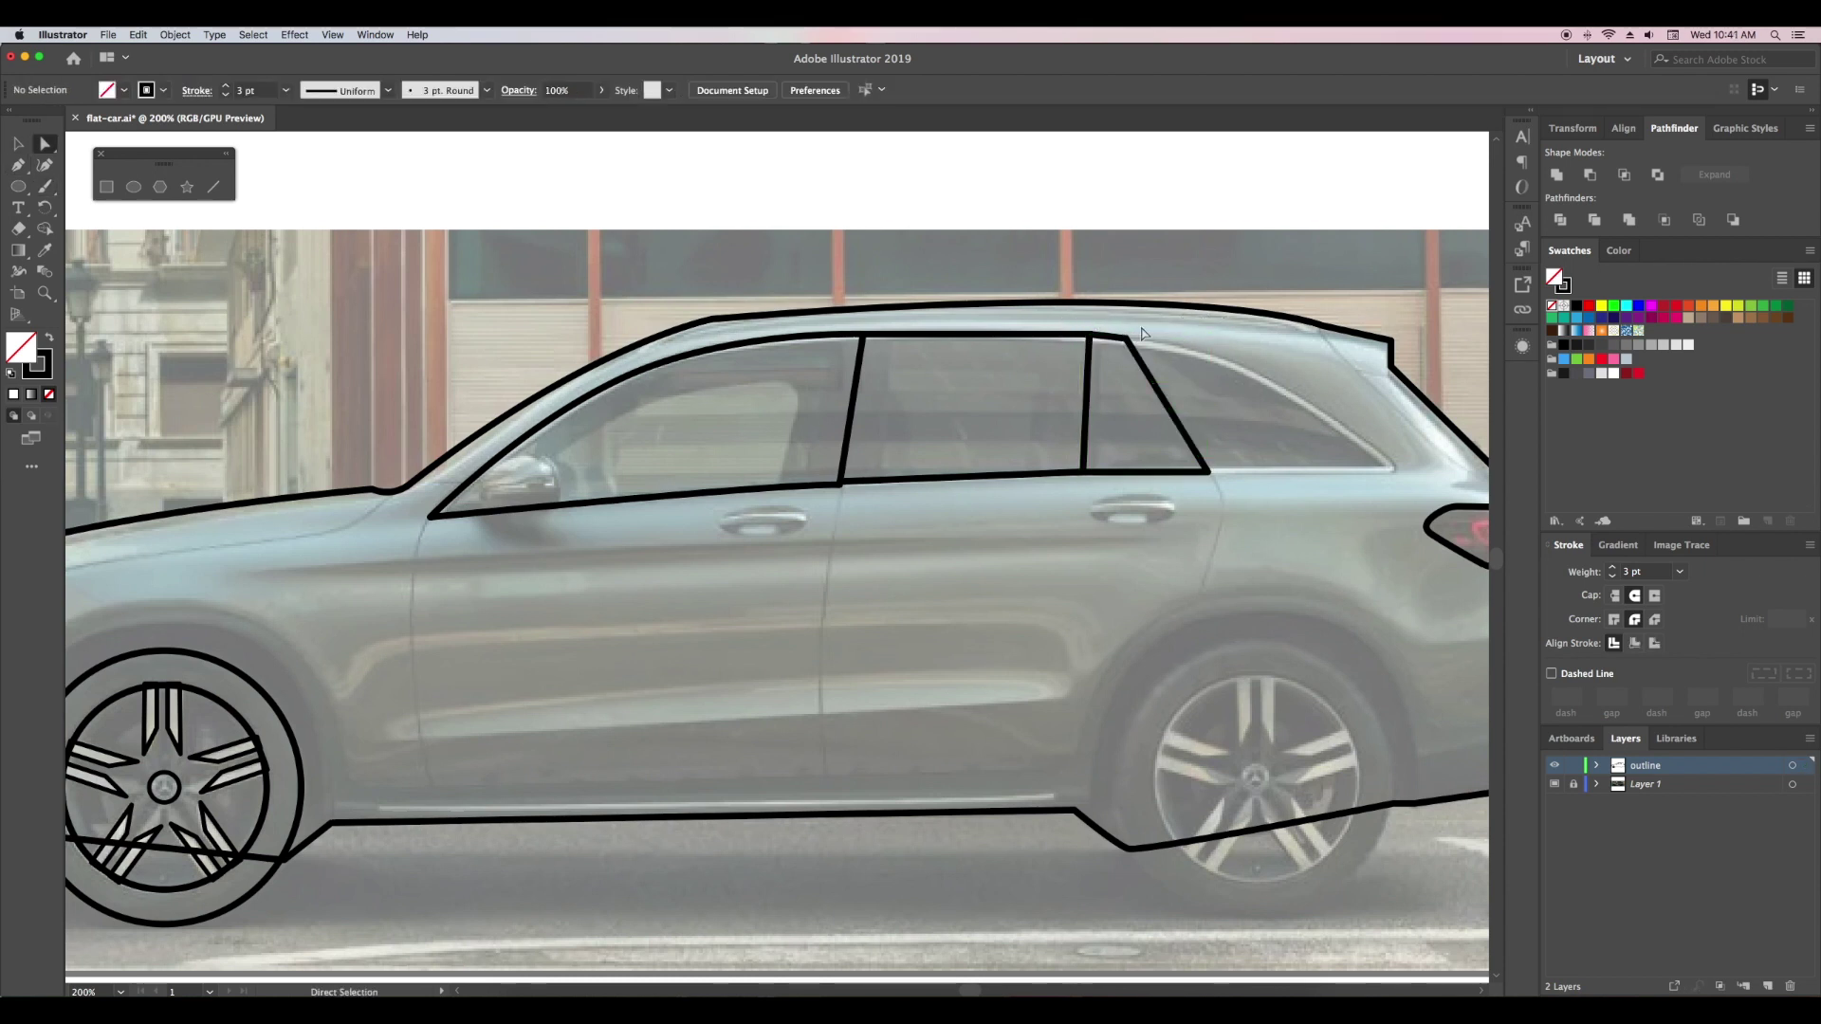
# - Draw the rear window line with its top edge curving up to the roof
pyautogui.click(1206, 471)
pyautogui.click(1393, 472)
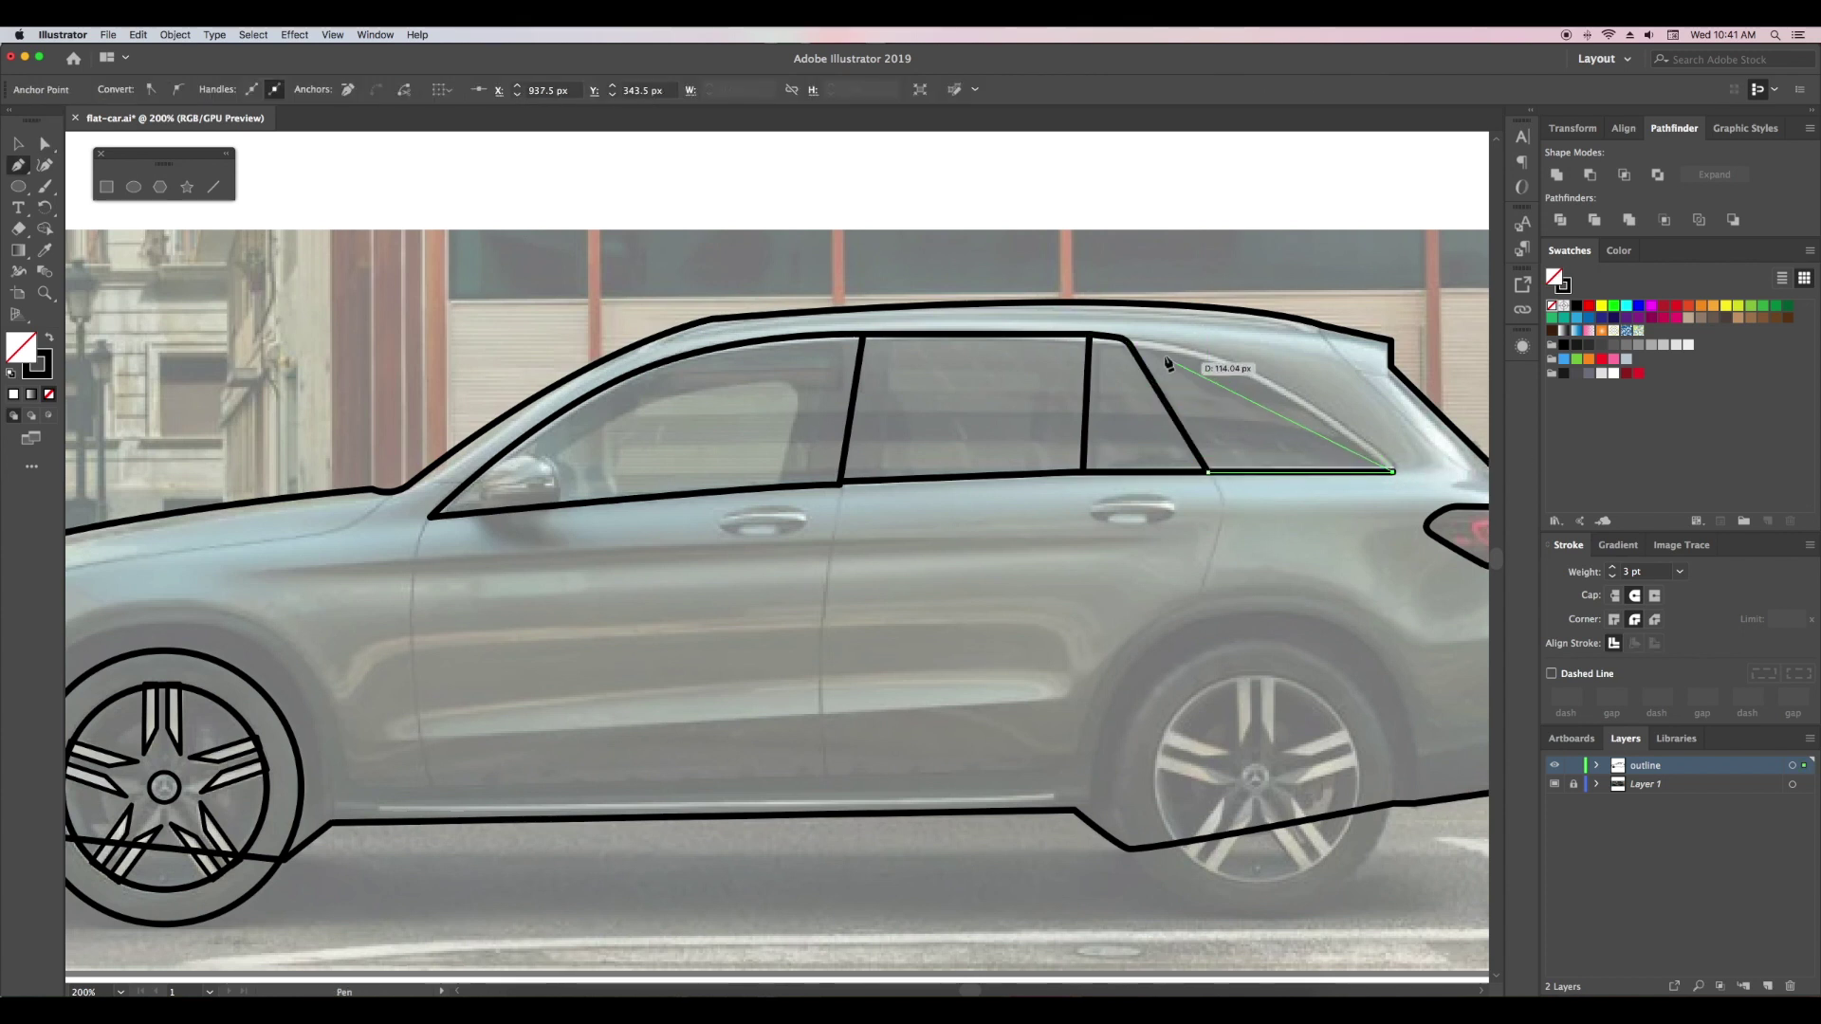
pyautogui.moveTo(1125, 340); pyautogui.dragTo(1016, 325)
pyautogui.press('v')
pyautogui.click(1276, 596)
pyautogui.press('a')
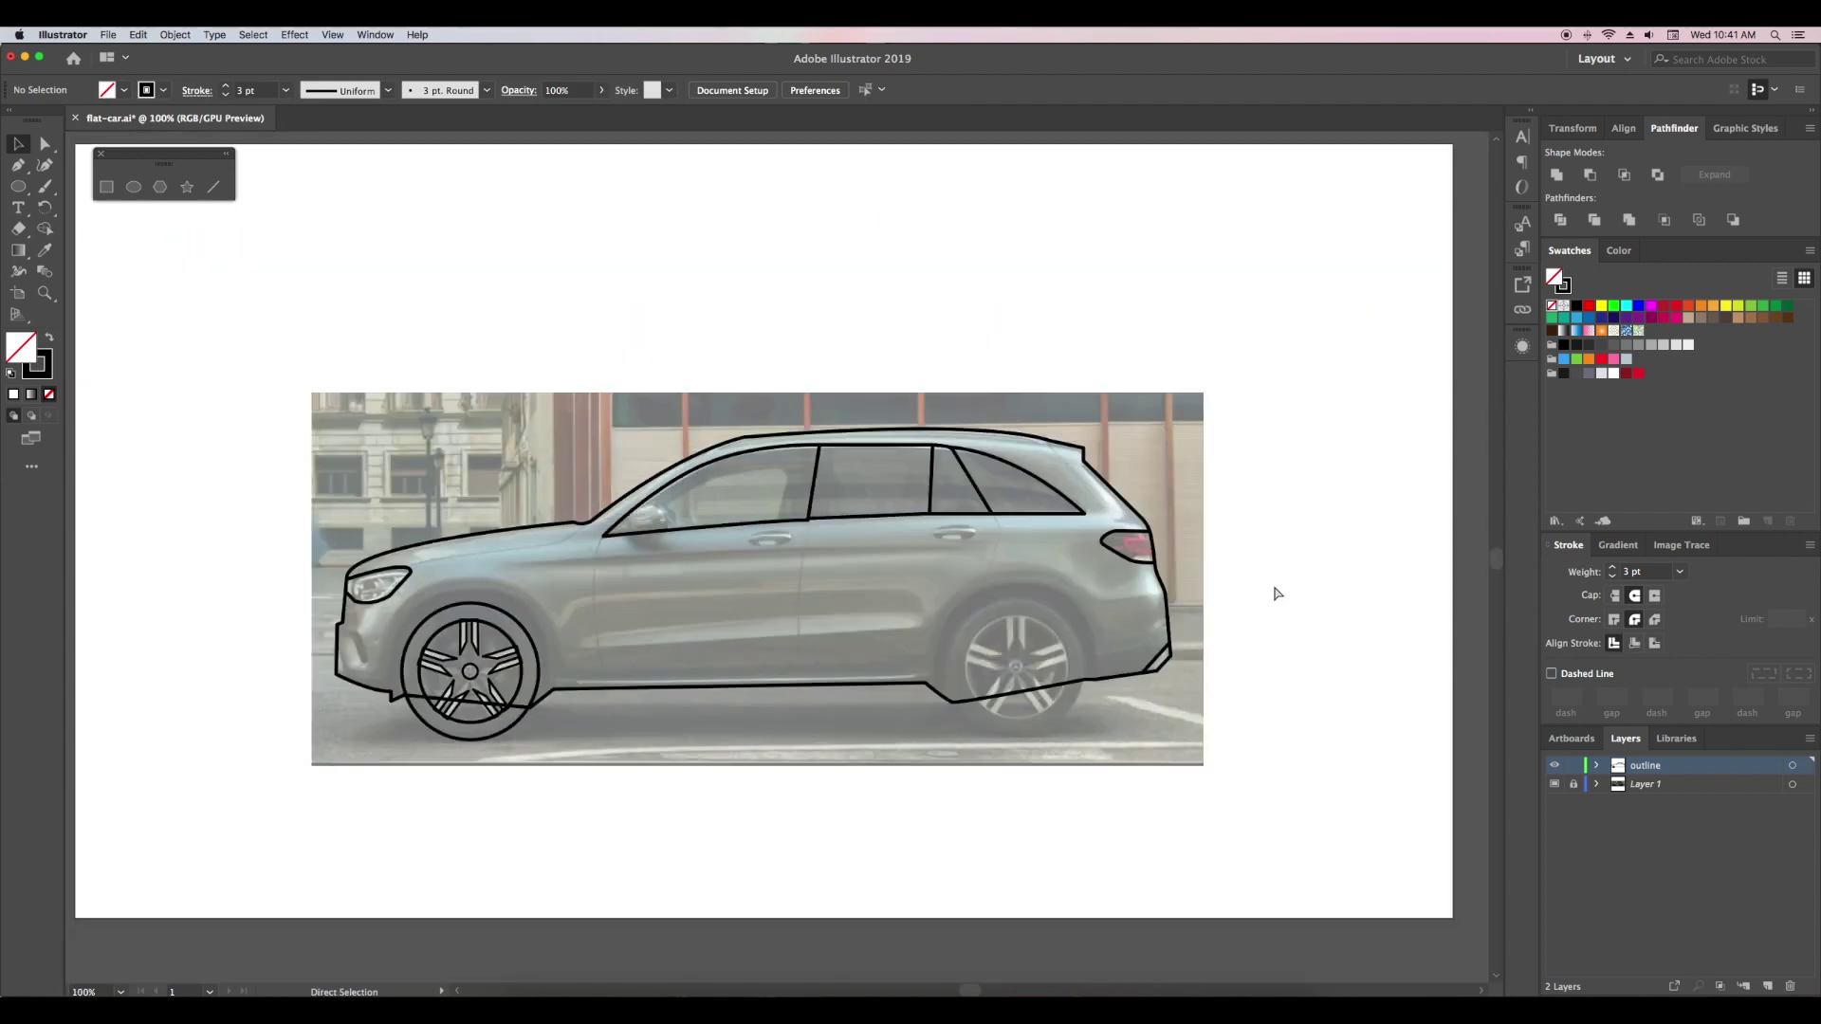
pyautogui.click(839, 484)
pyautogui.click(887, 579)
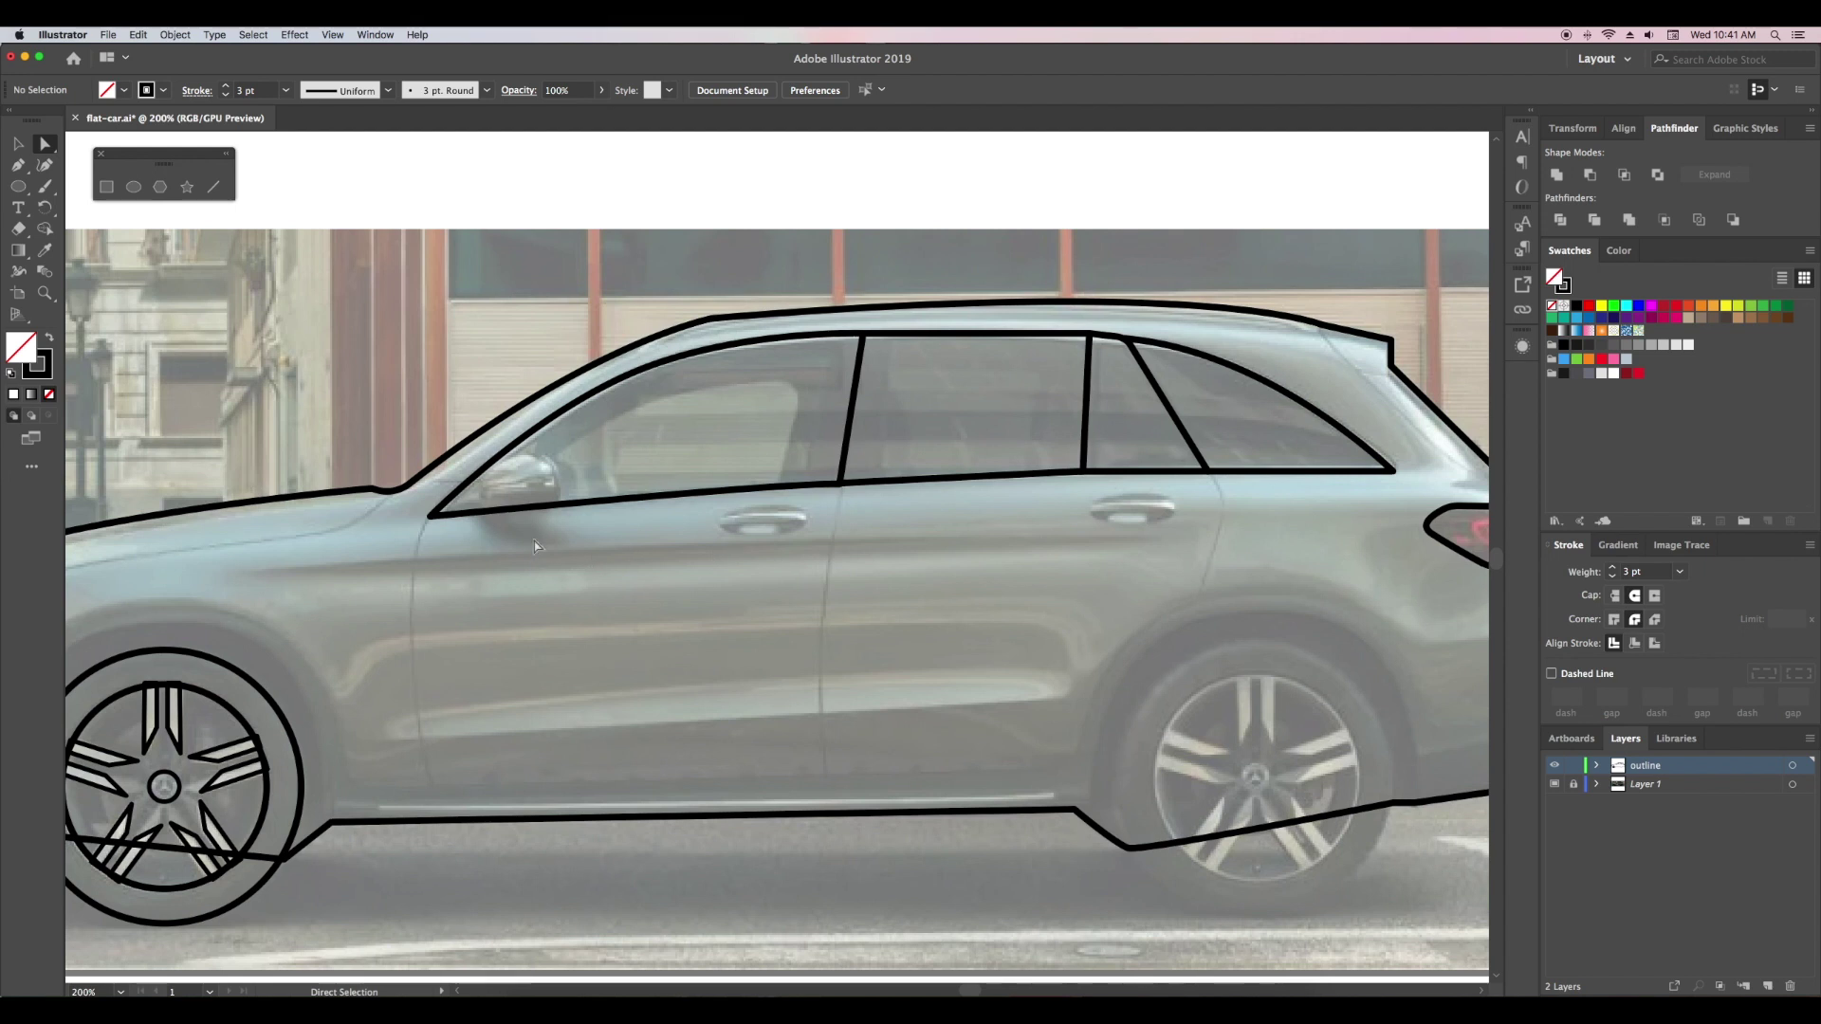
pyautogui.scroll(3, 527, 556)
# - Trace the side mirror outline with curved Pen anchors and close the shape
pyautogui.press('p')
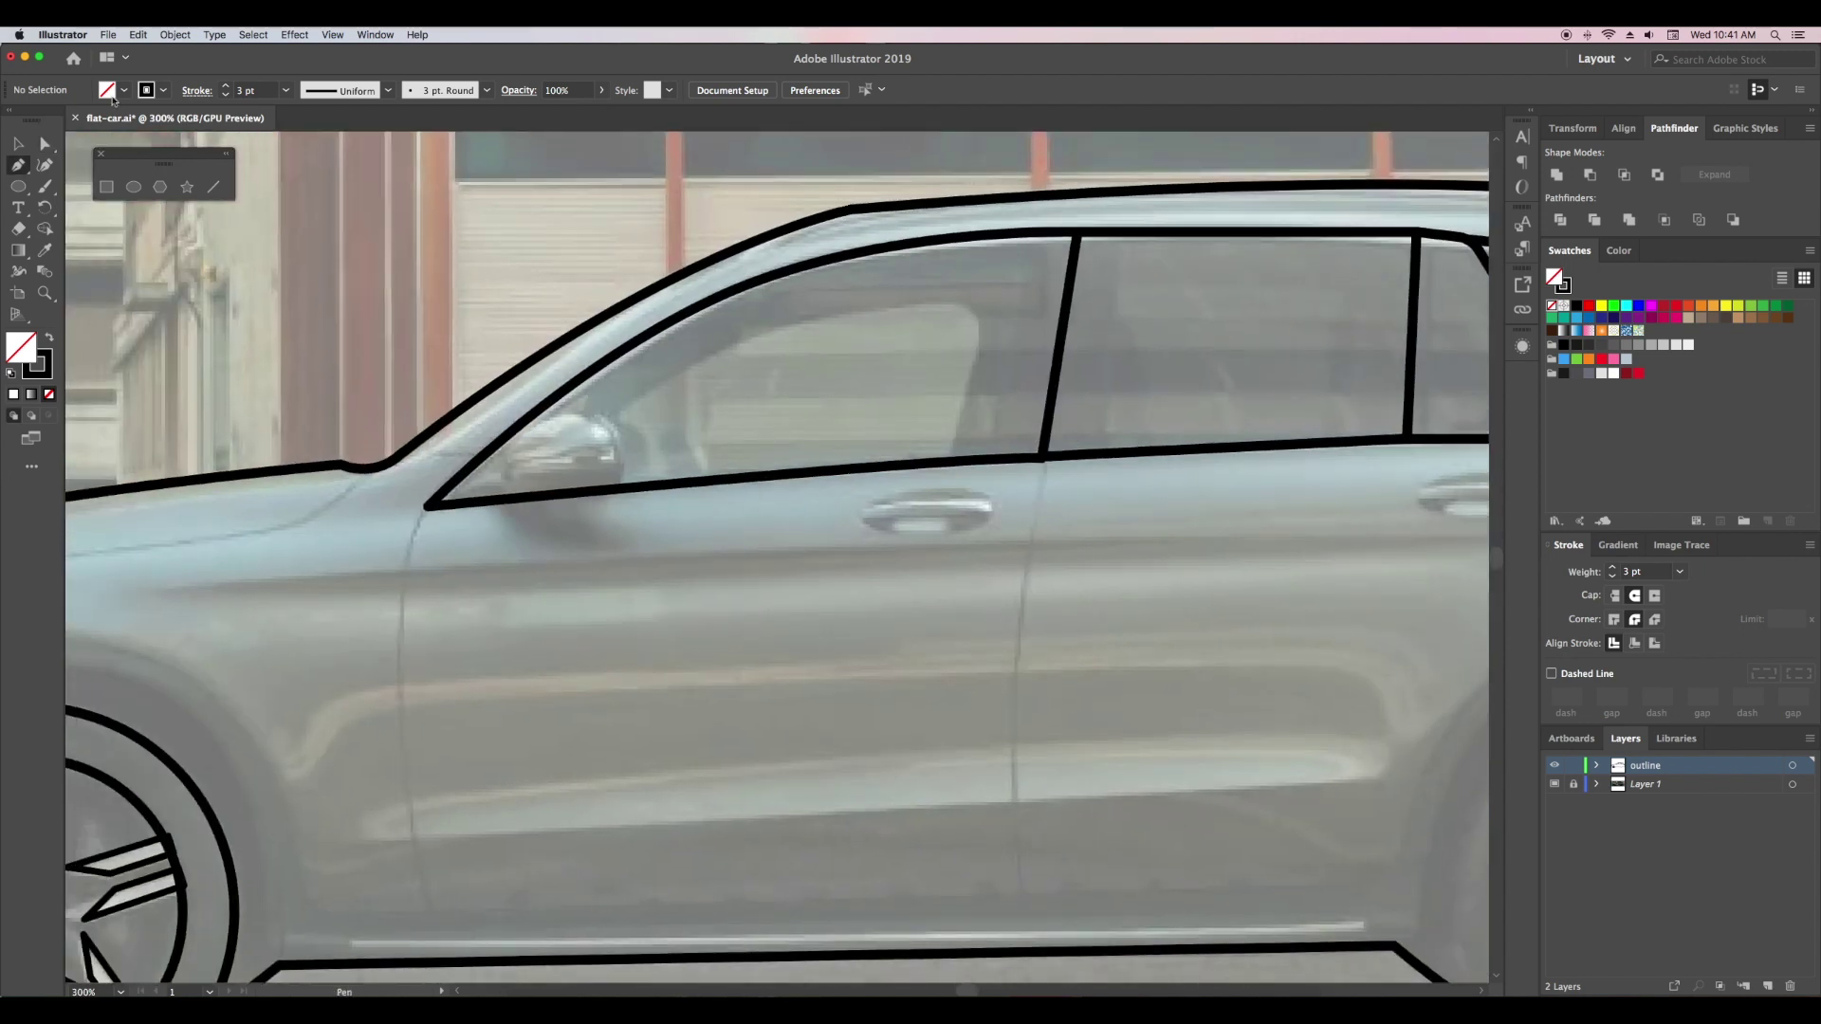
pyautogui.click(450, 503)
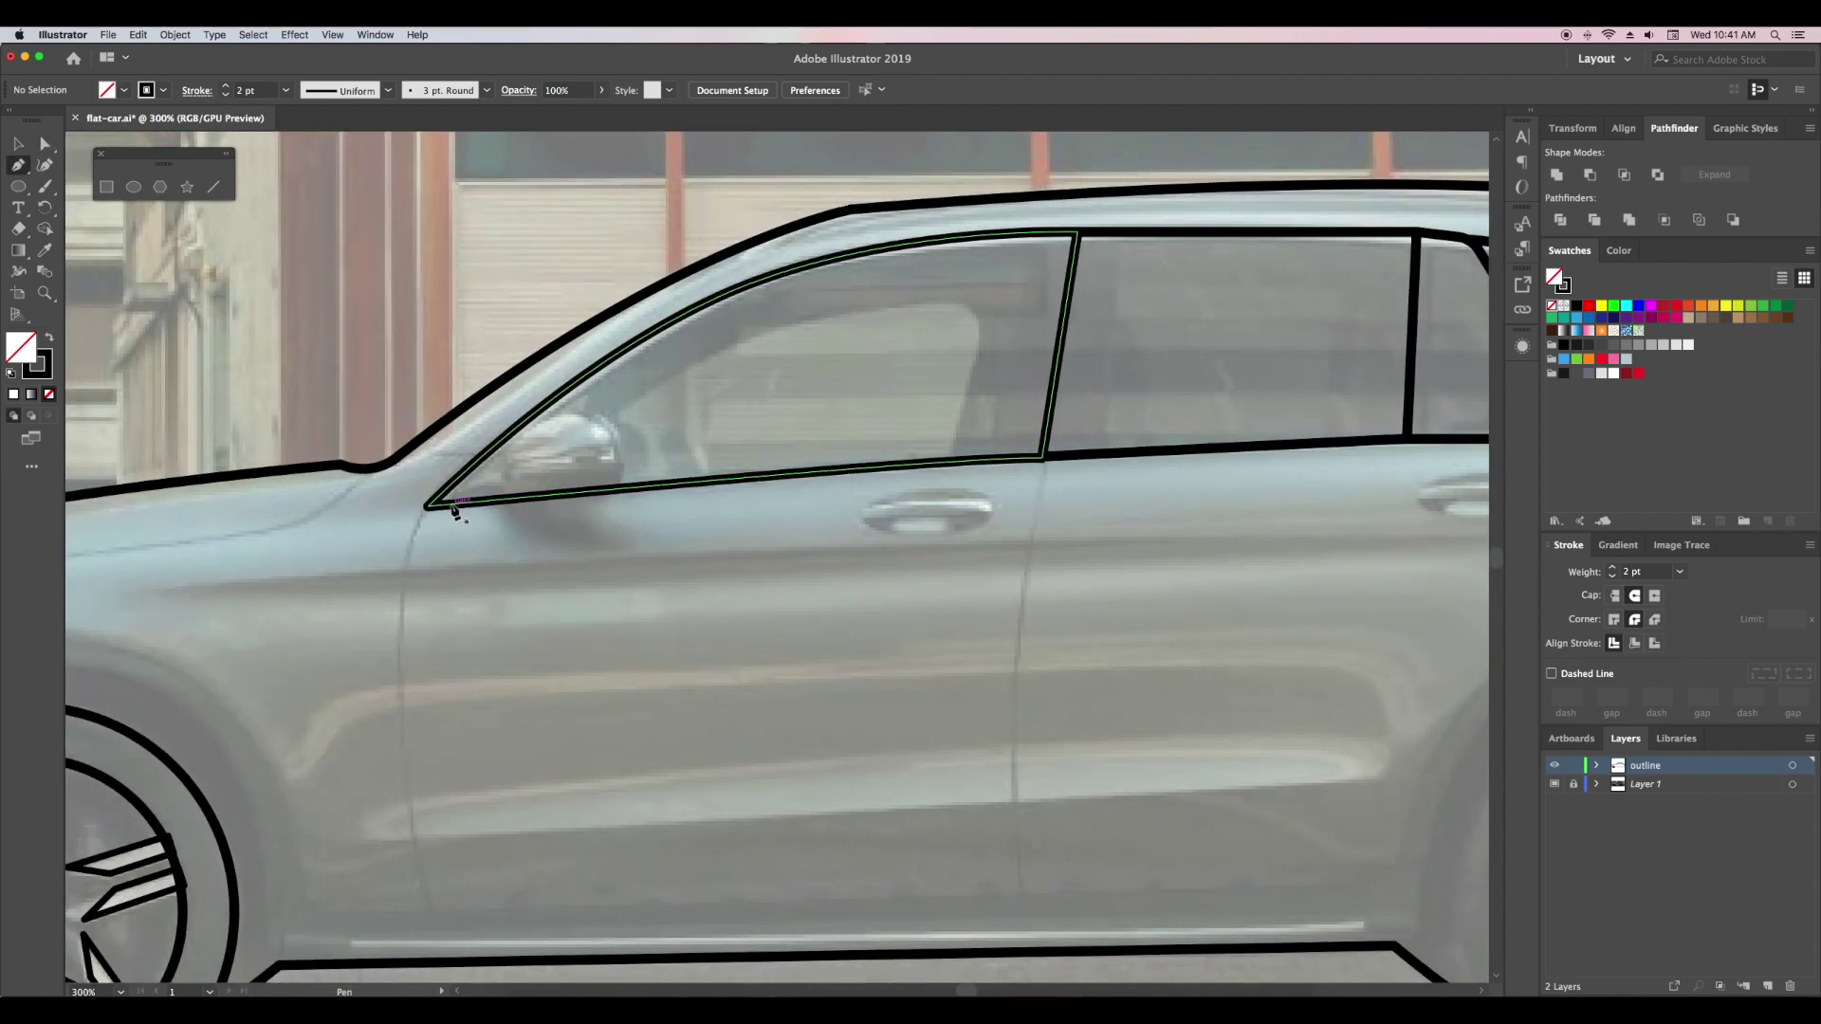
pyautogui.click(622, 490)
pyautogui.moveTo(569, 410); pyautogui.dragTo(520, 413)
pyautogui.moveTo(452, 503); pyautogui.dragTo(513, 457)
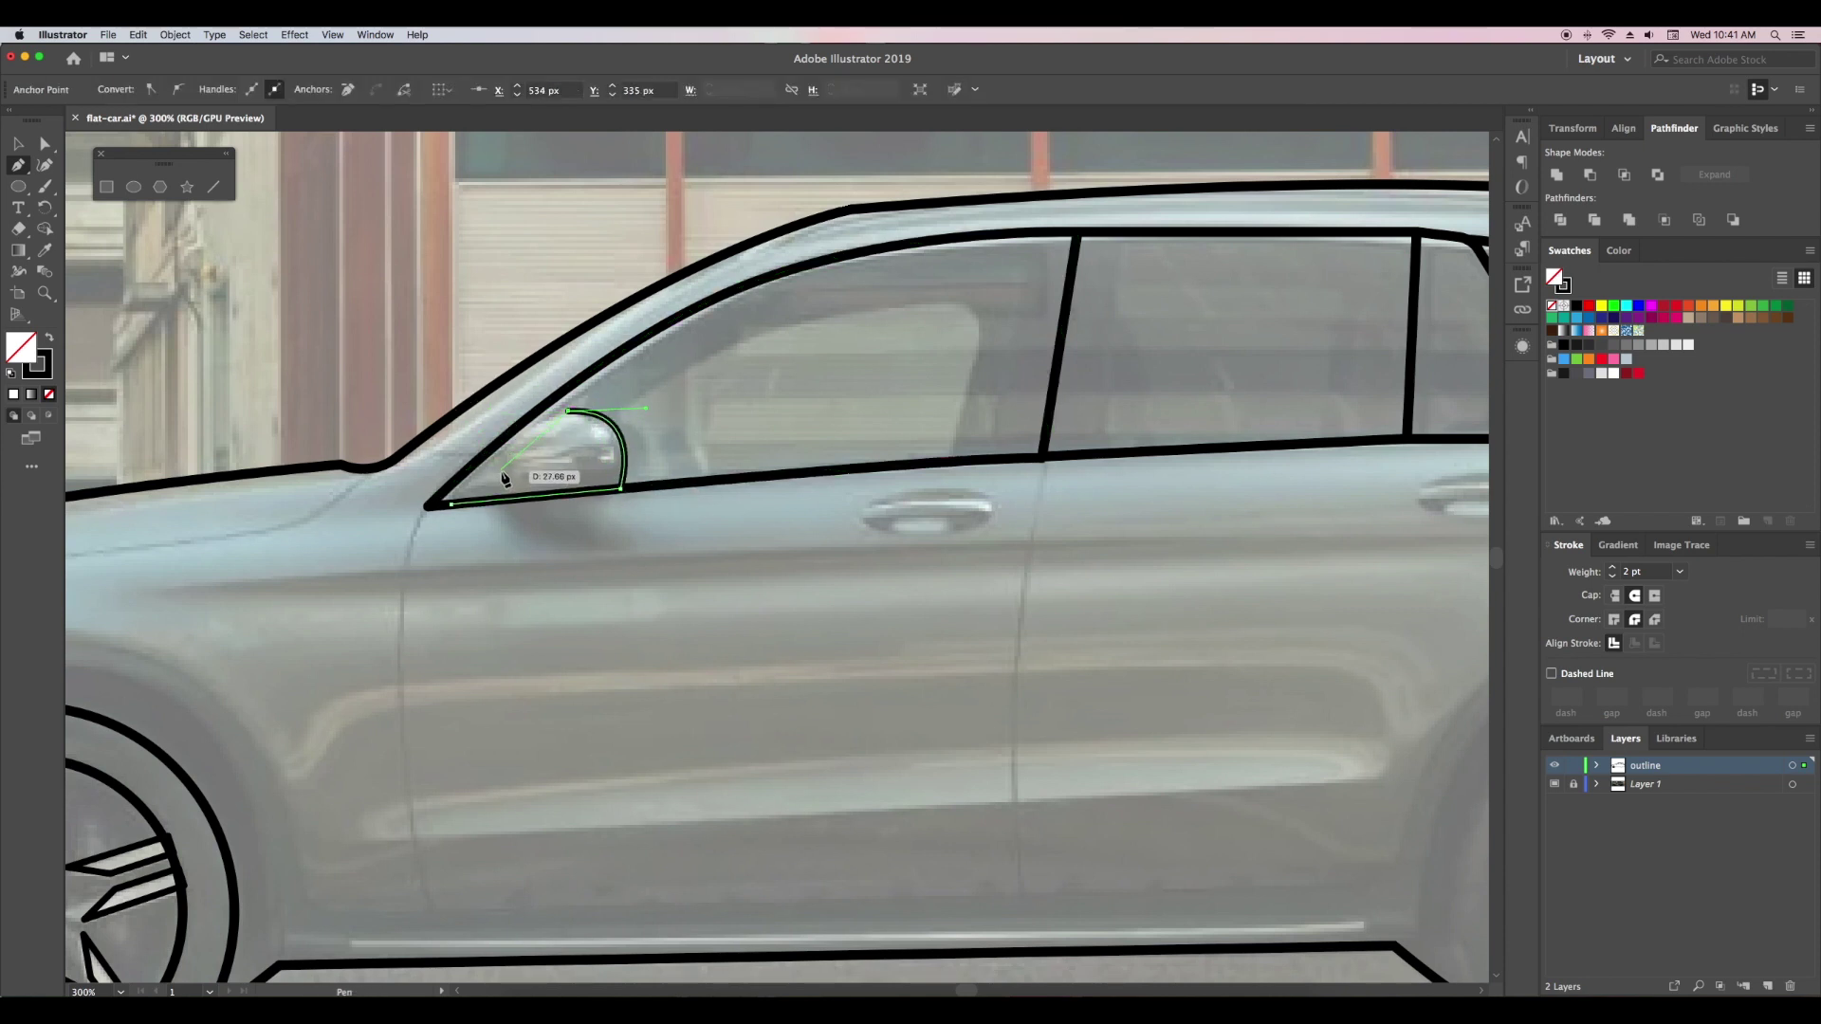
pyautogui.moveTo(504, 477); pyautogui.dragTo(510, 484)
pyautogui.click(499, 468)
pyautogui.click(451, 504)
# - Check the side mirror's anchor points with Direct Selection, then deselect it
pyautogui.press('v')
pyautogui.click(548, 541)
pyautogui.press('a')
pyautogui.click(579, 413)
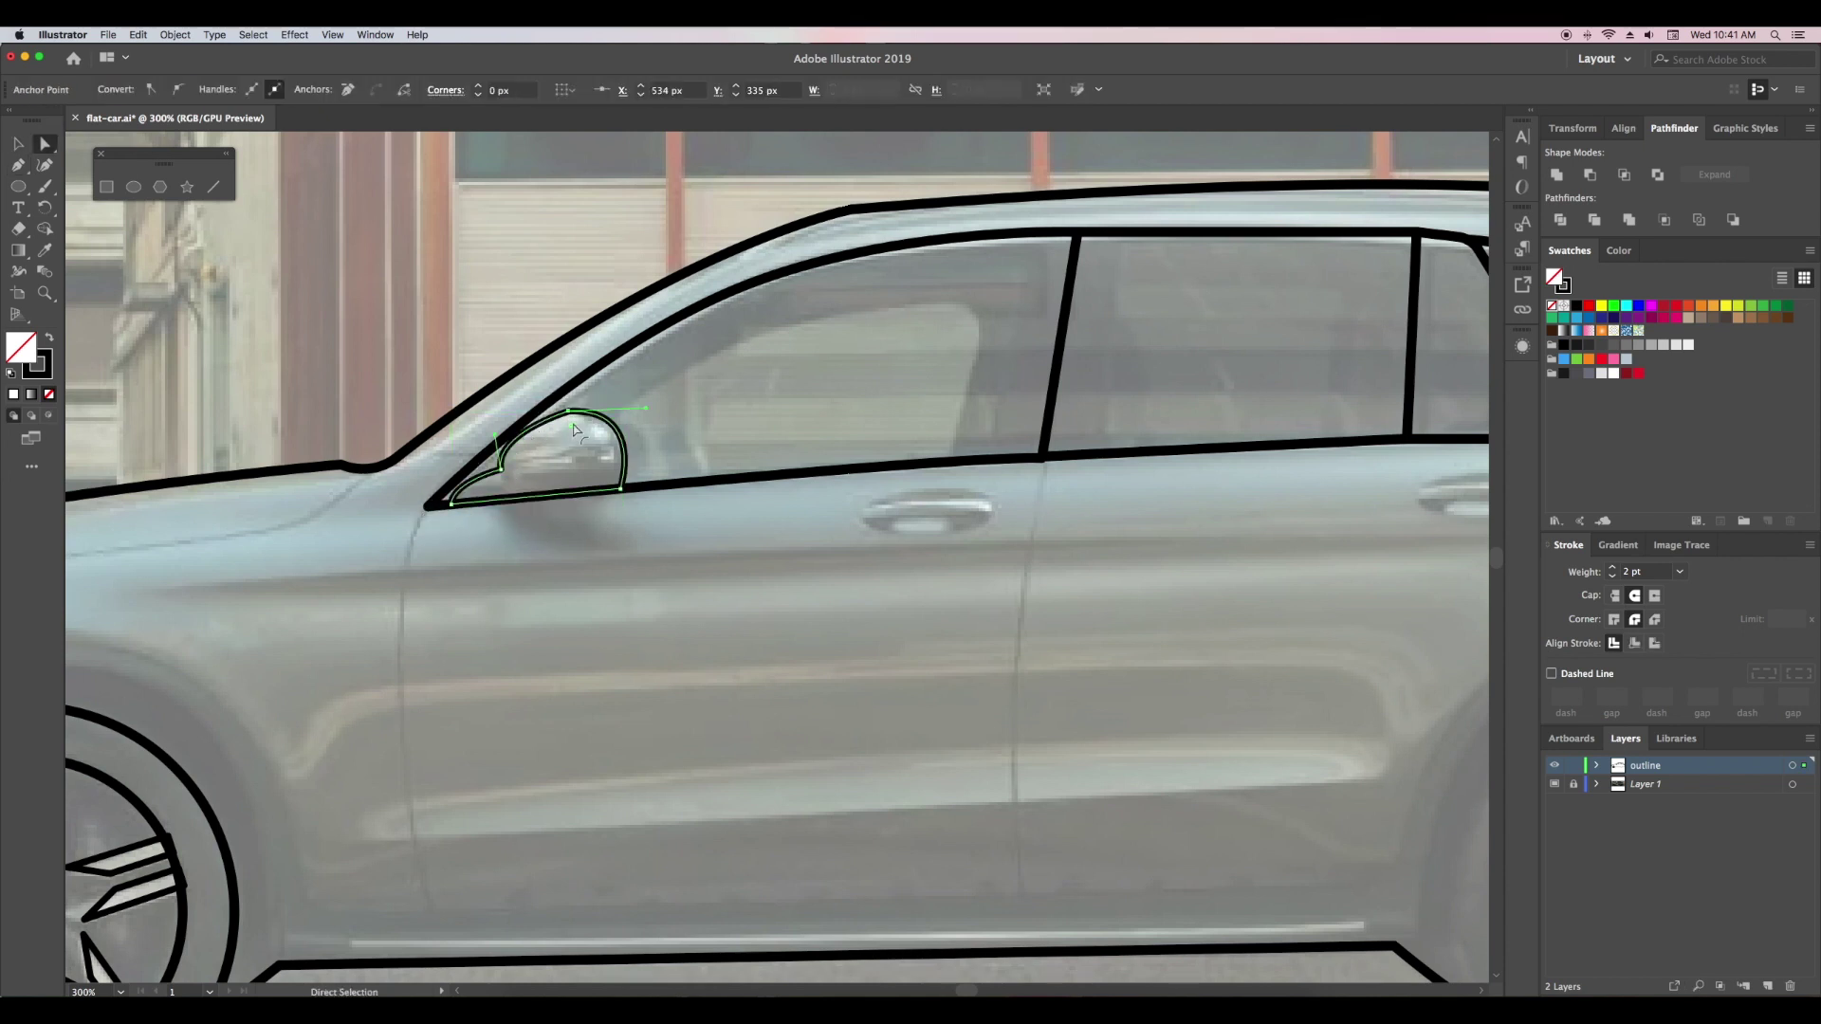
pyautogui.click(706, 550)
pyautogui.press('v')
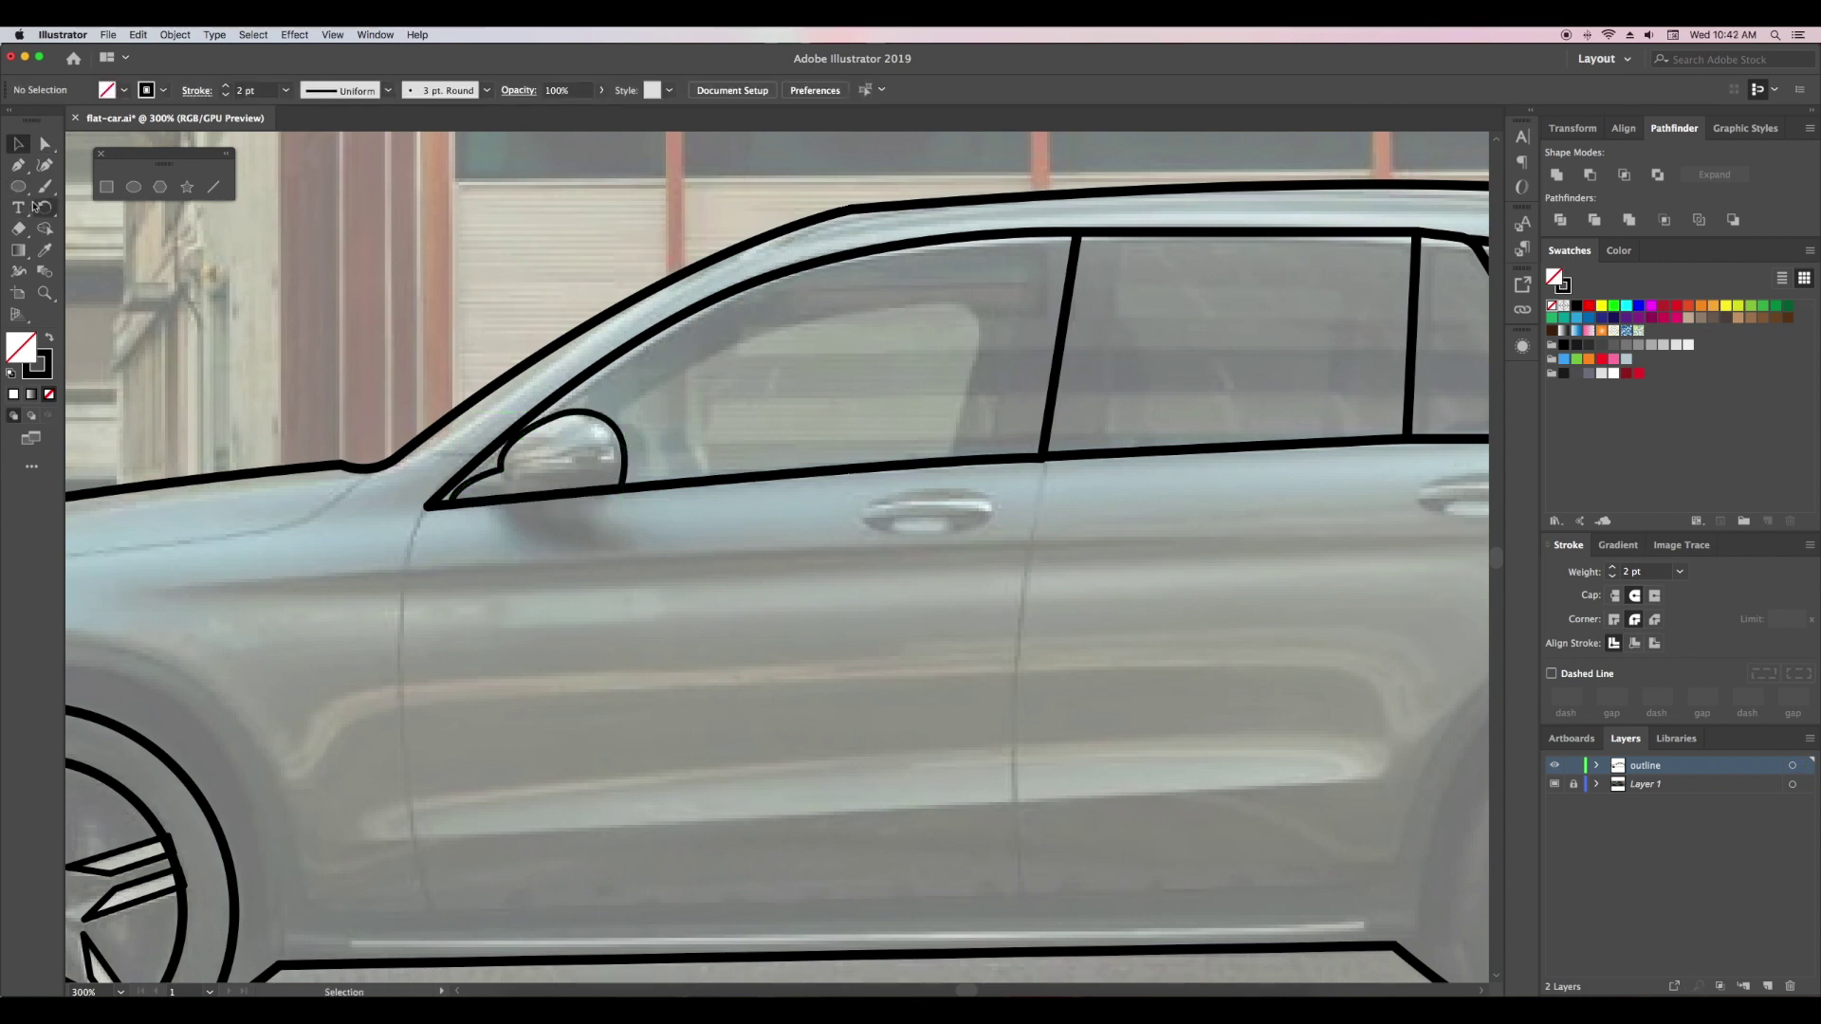
# - Draw an oval over the front door handle and tilt it to match the handle
pyautogui.press('l')
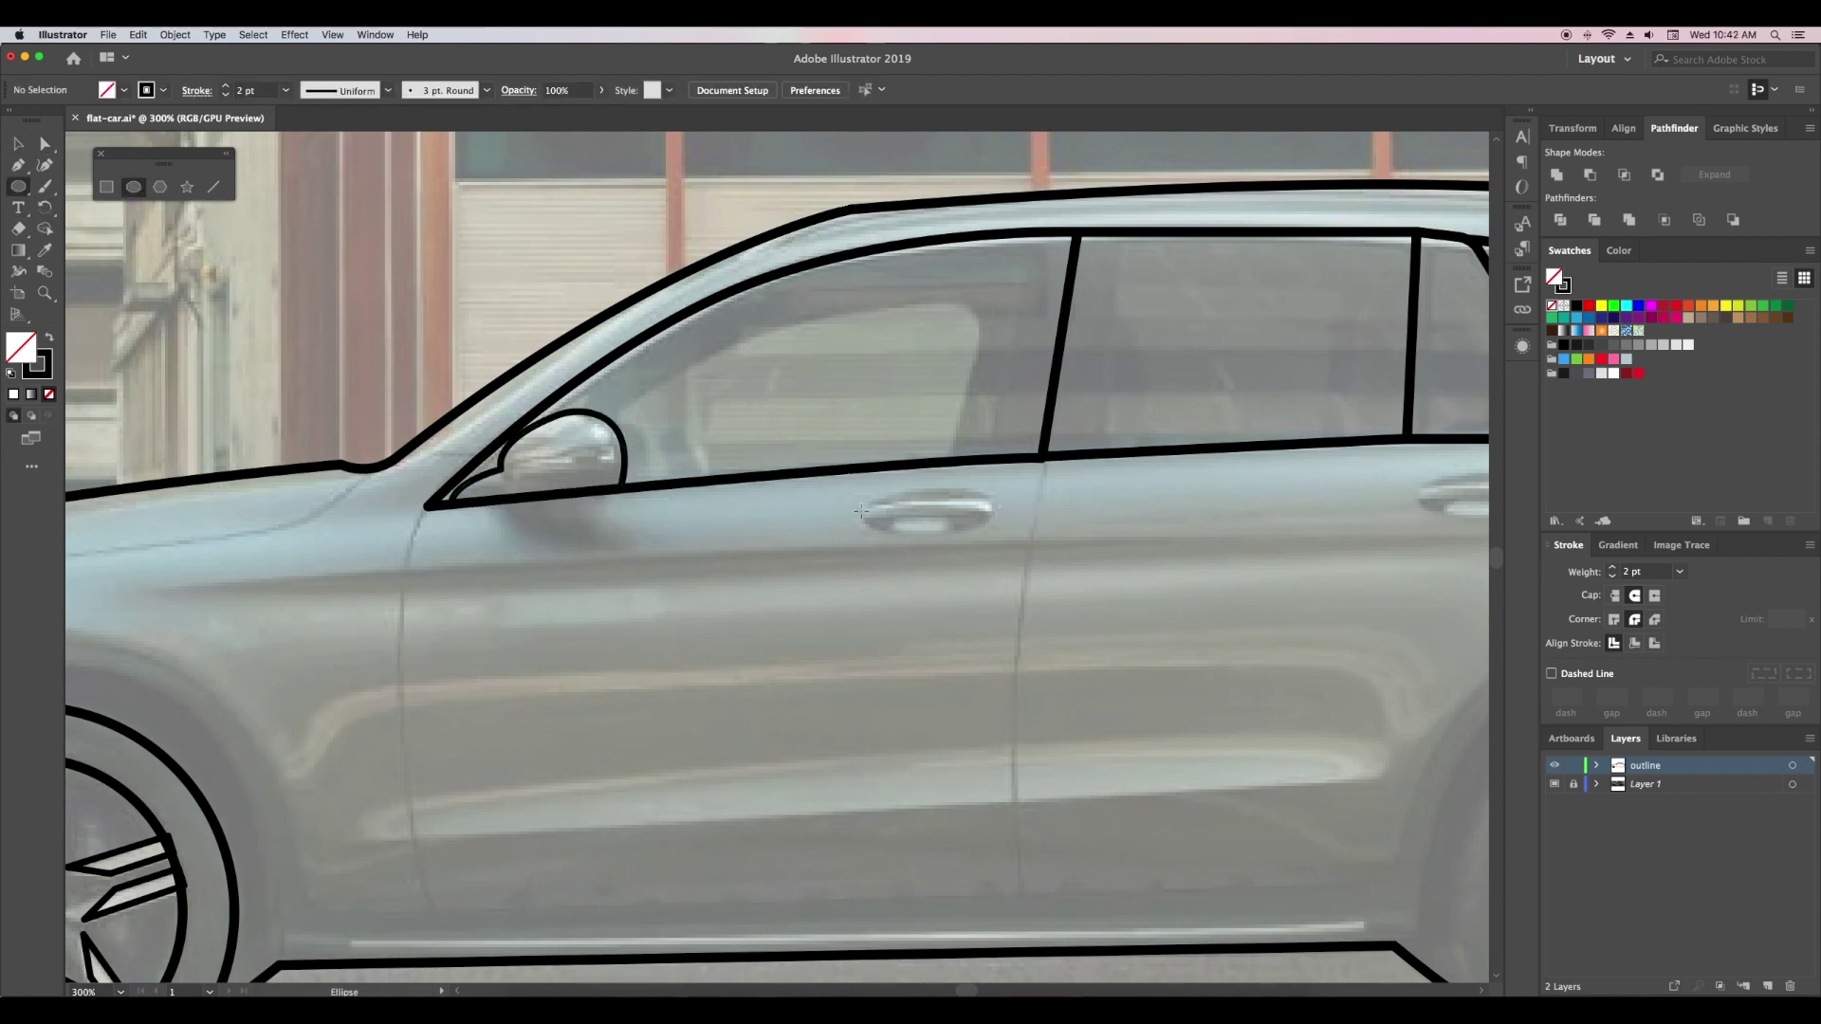
pyautogui.moveTo(863, 486)
pyautogui.mouseDown()
pyautogui.moveTo(1006, 541)
pyautogui.moveTo(1025, 515)
pyautogui.mouseUp()
pyautogui.press('e')
pyautogui.moveTo(997, 534); pyautogui.dragTo(1003, 551)
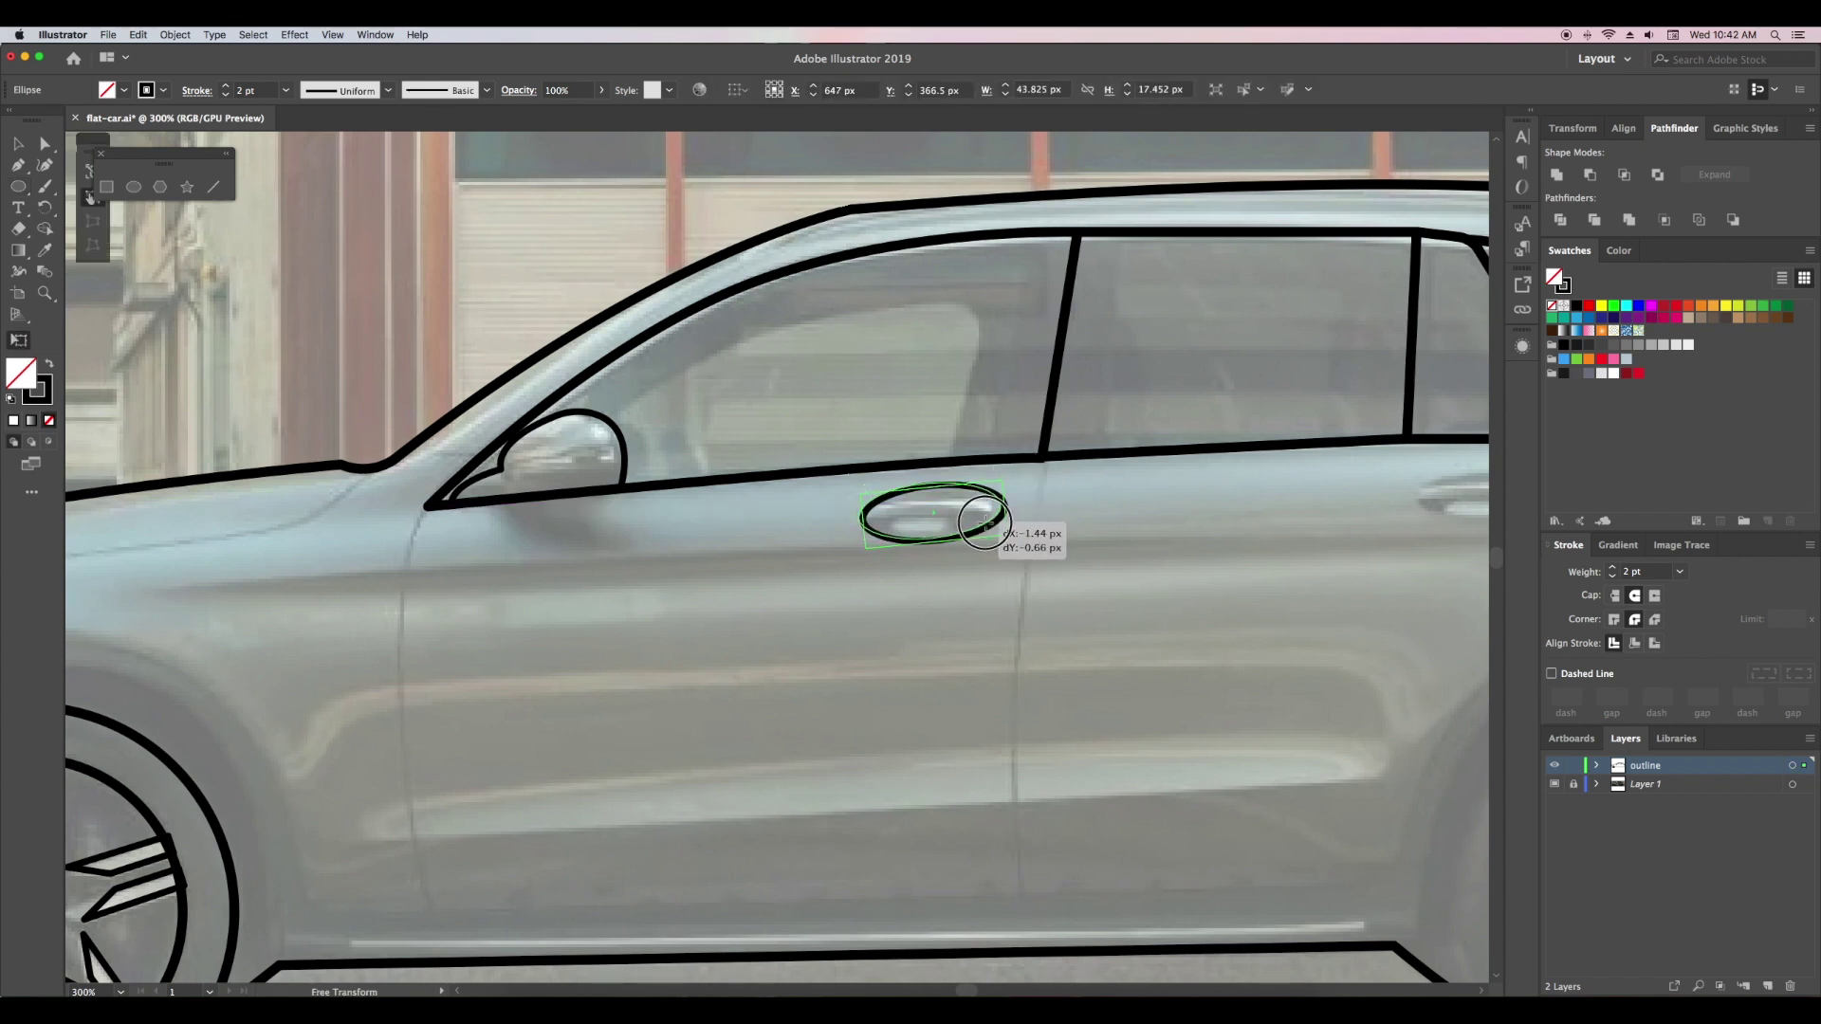
pyautogui.press('v')
pyautogui.click(927, 622)
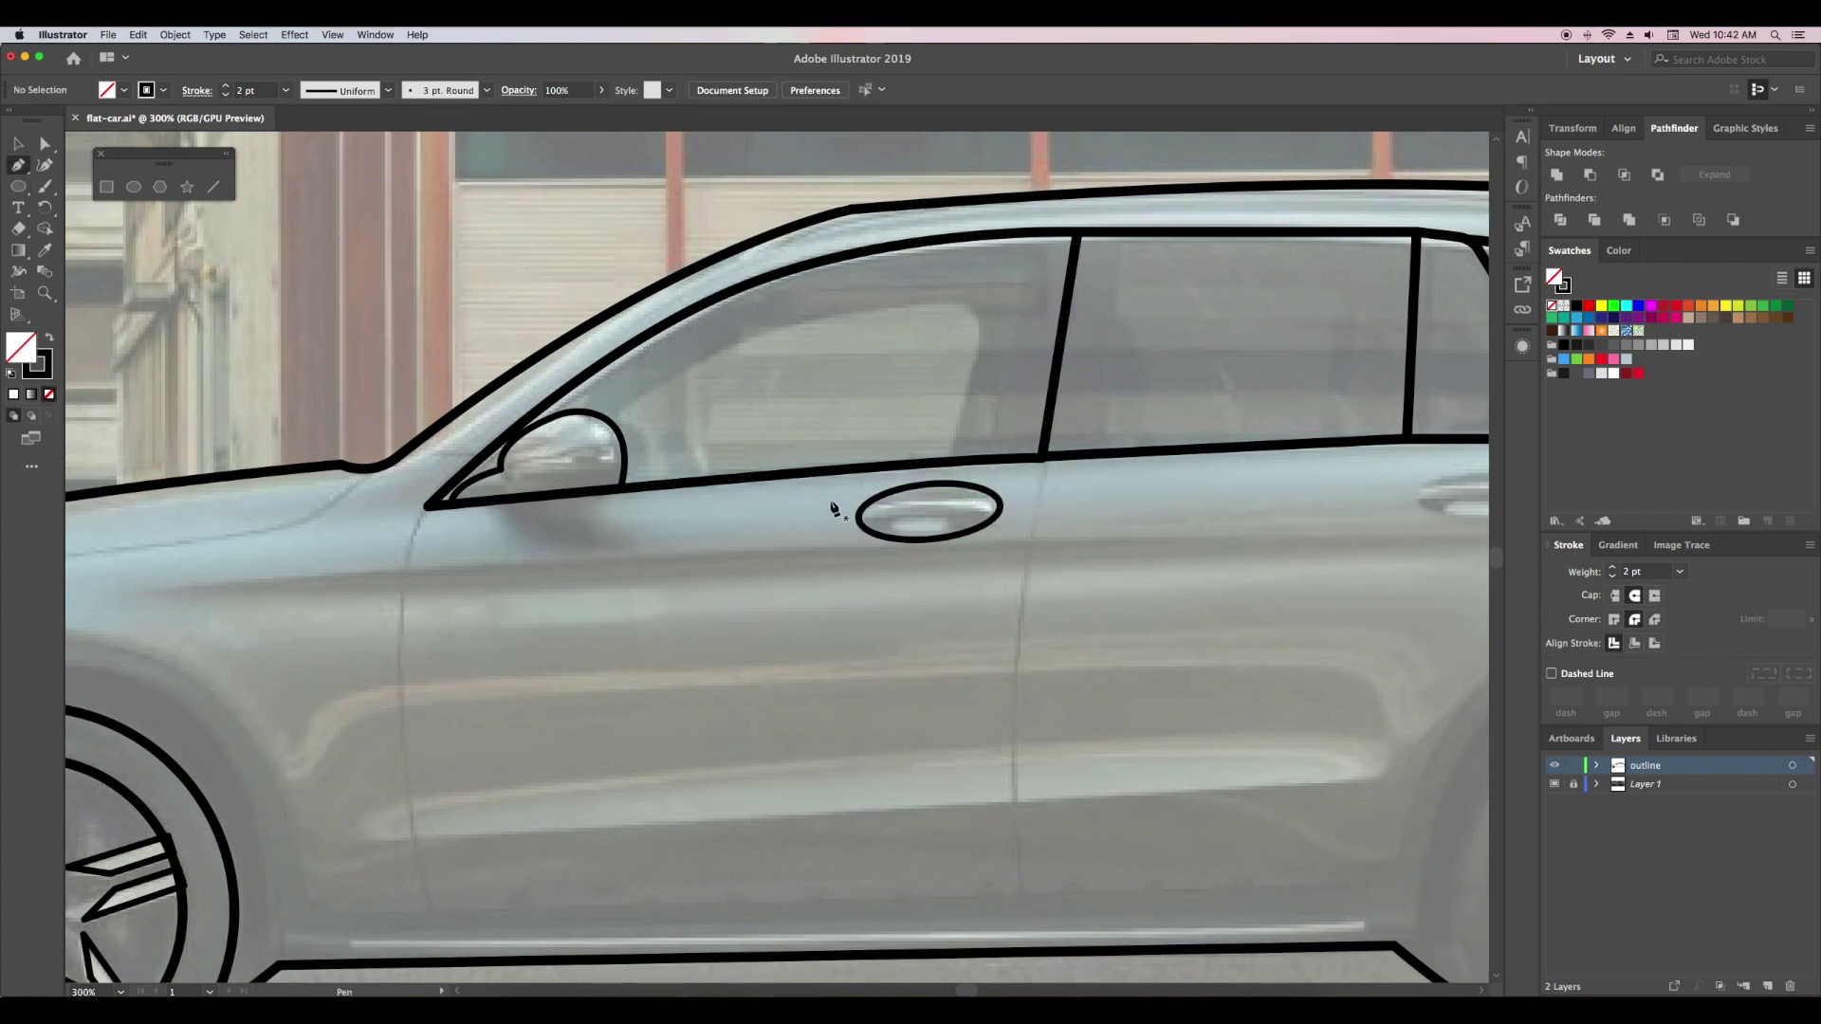
# - Add a curved inner line inside the door handle oval and refine it
pyautogui.moveTo(859, 522); pyautogui.dragTo(1001, 517)
pyautogui.press('v')
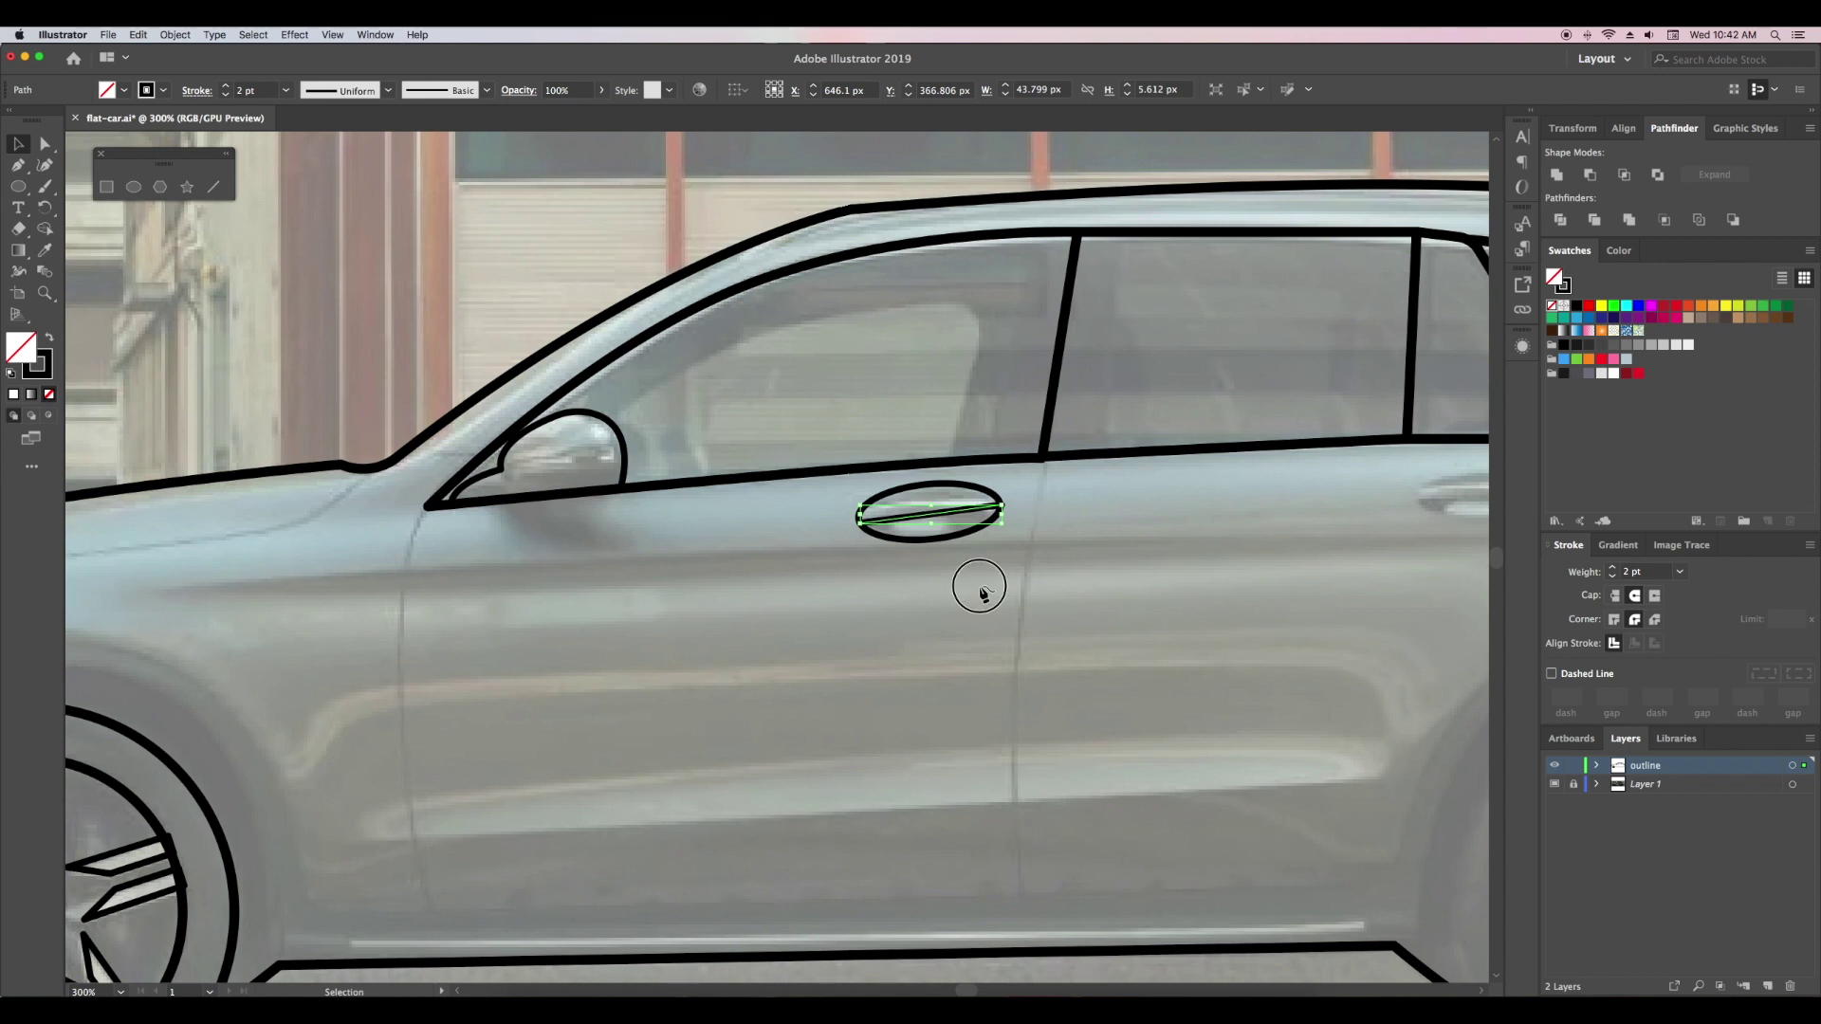
pyautogui.click(976, 589)
pyautogui.click(930, 514)
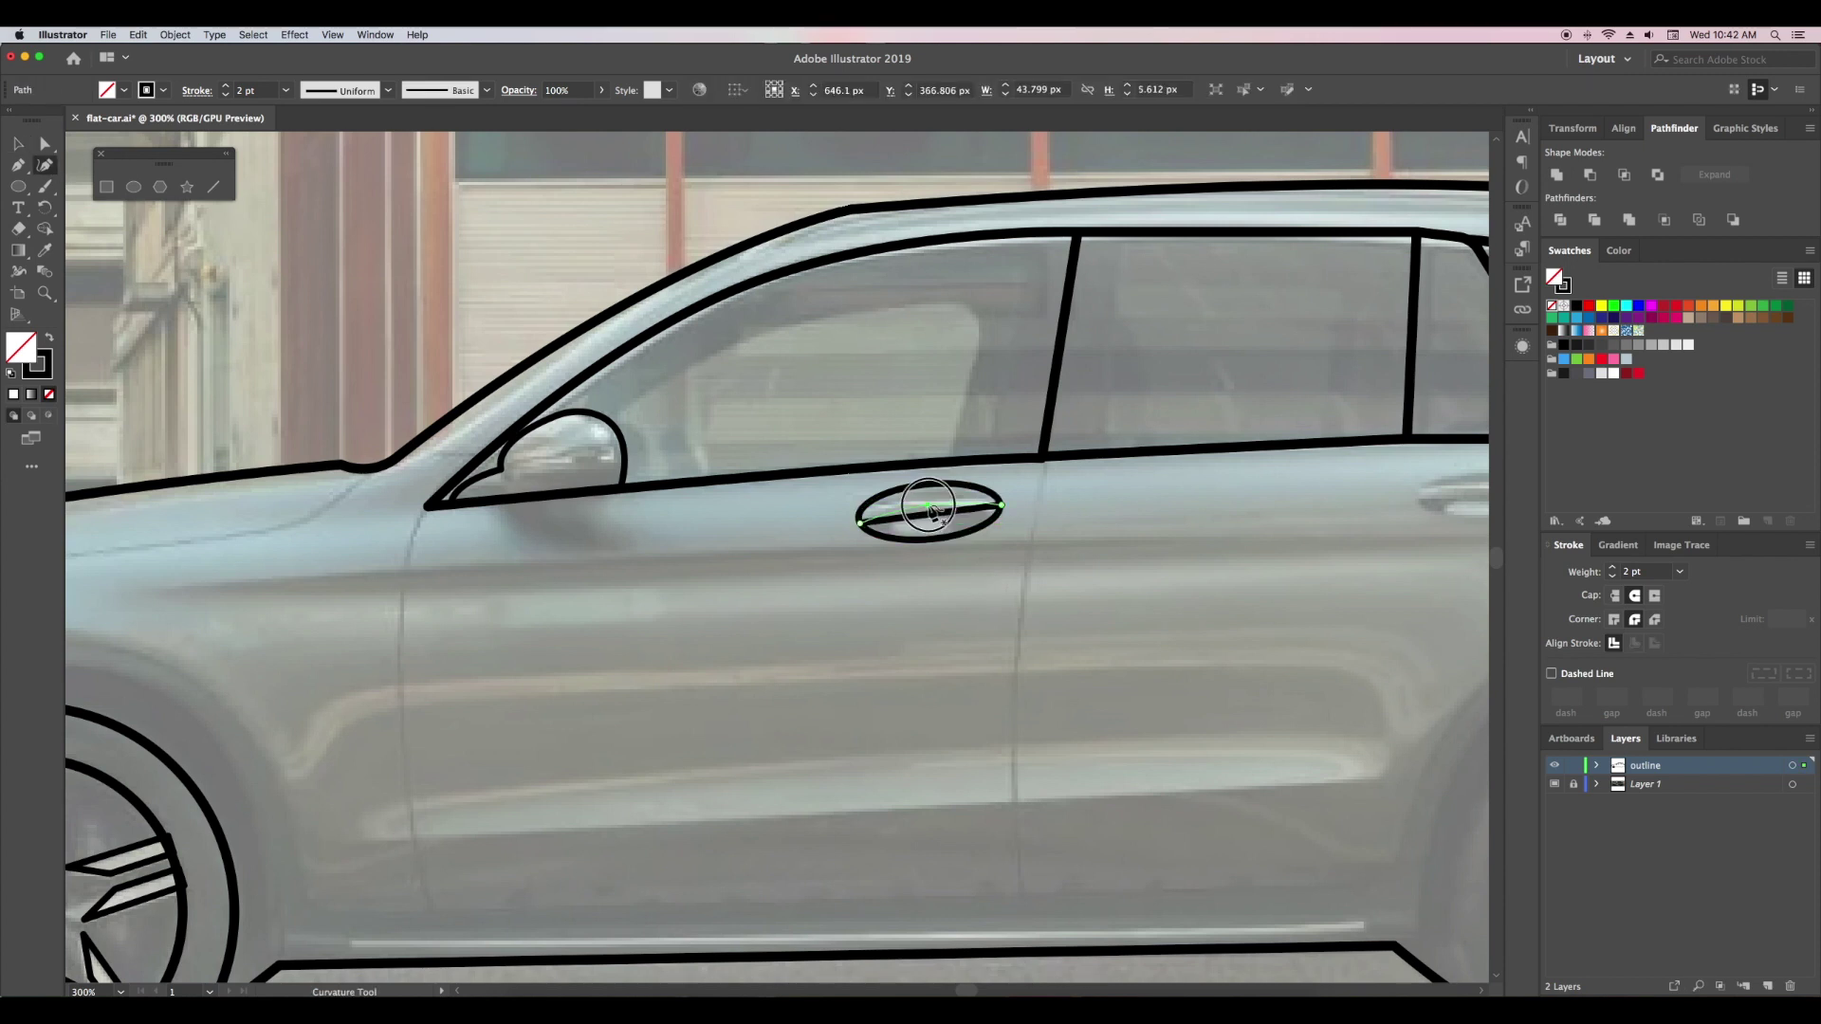
pyautogui.click(943, 588)
pyautogui.click(958, 509)
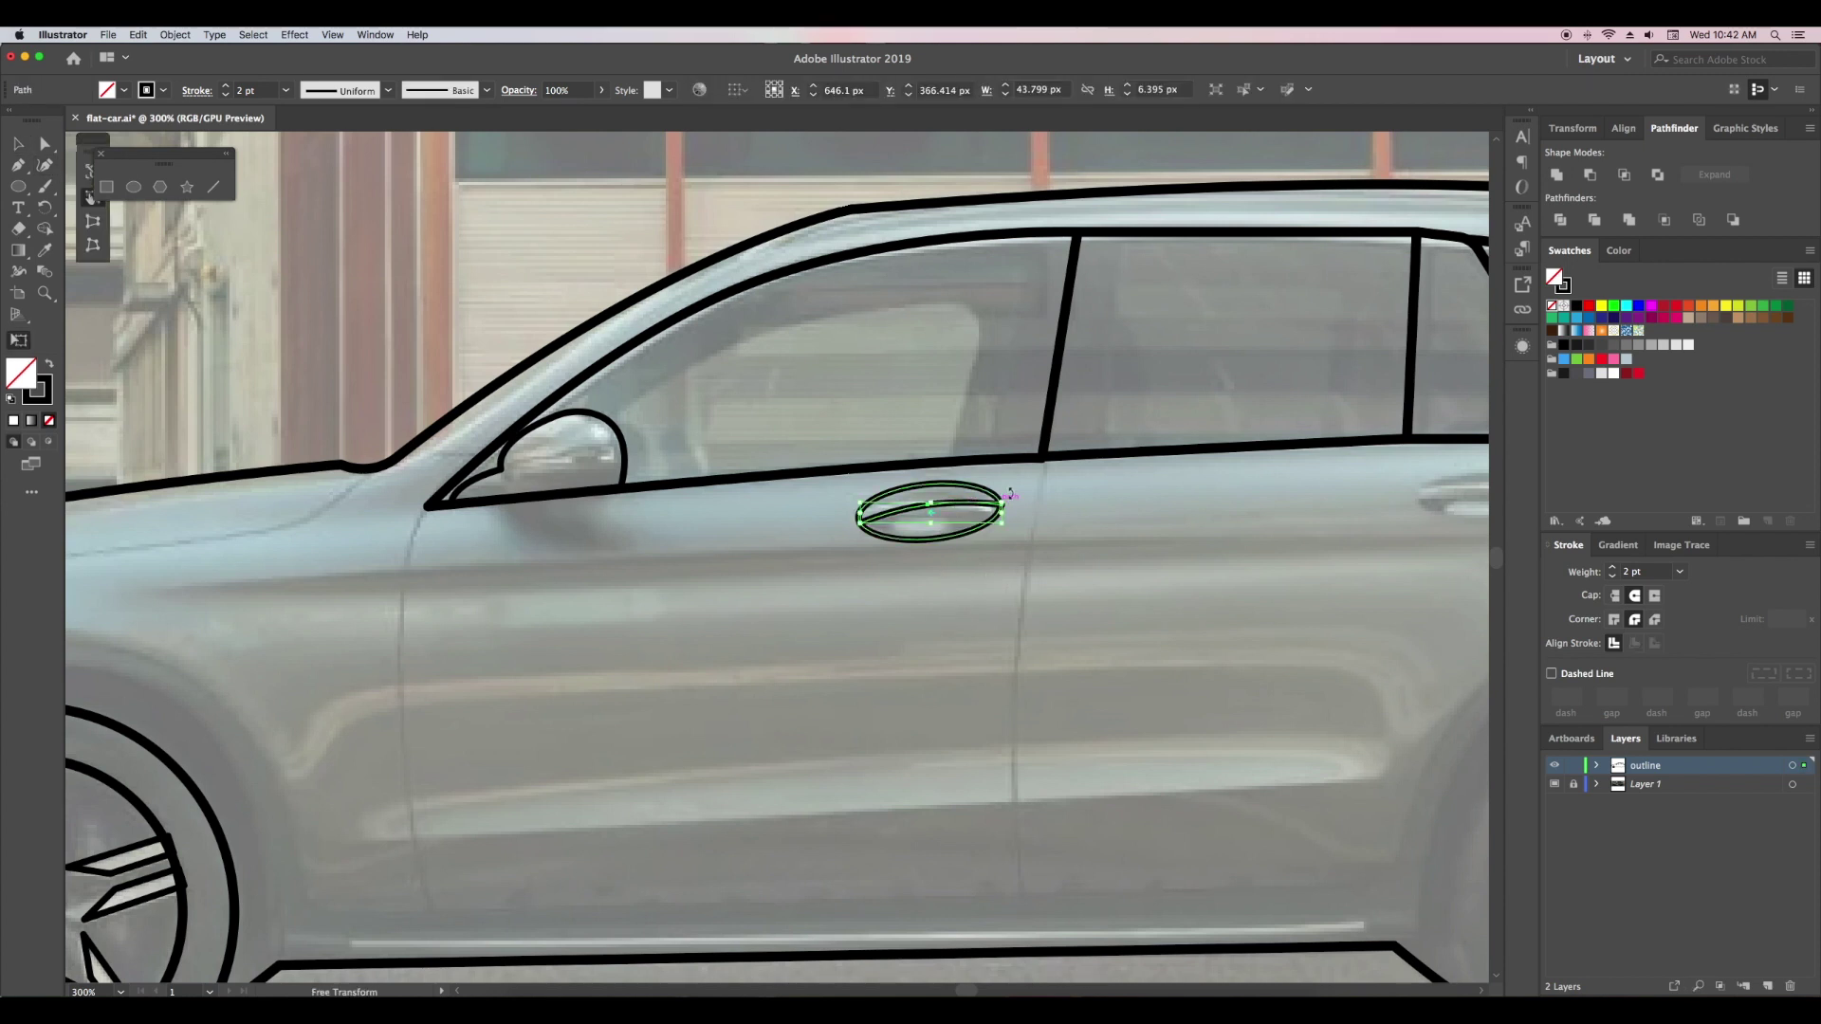
pyautogui.click(1179, 599)
pyautogui.hotkey('ctrl', '-')
pyautogui.hotkey('ctrl', '-')
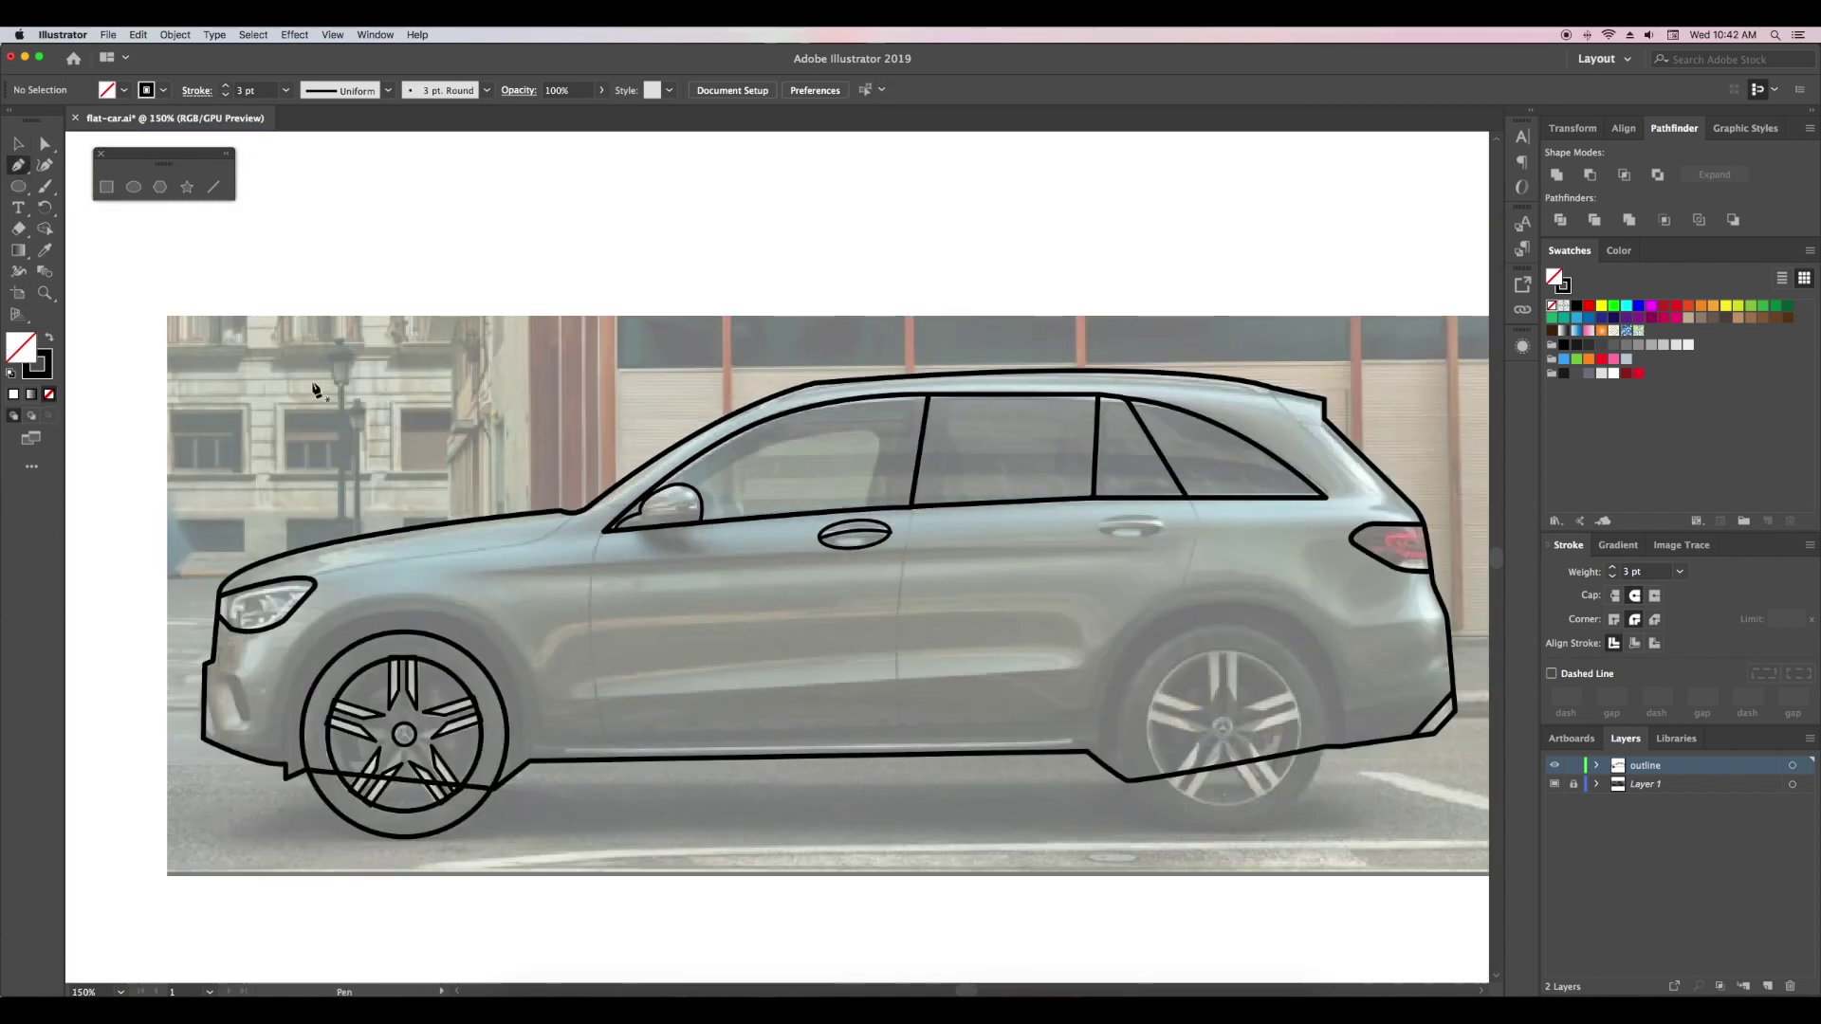
# - Zoom to the front end and locate the car outline's endpoint at the bumper
pyautogui.hotkey('ctrl', '+')
pyautogui.hotkey('ctrl', '+')
pyautogui.moveTo(329, 610); pyautogui.dragTo(1078, 496)
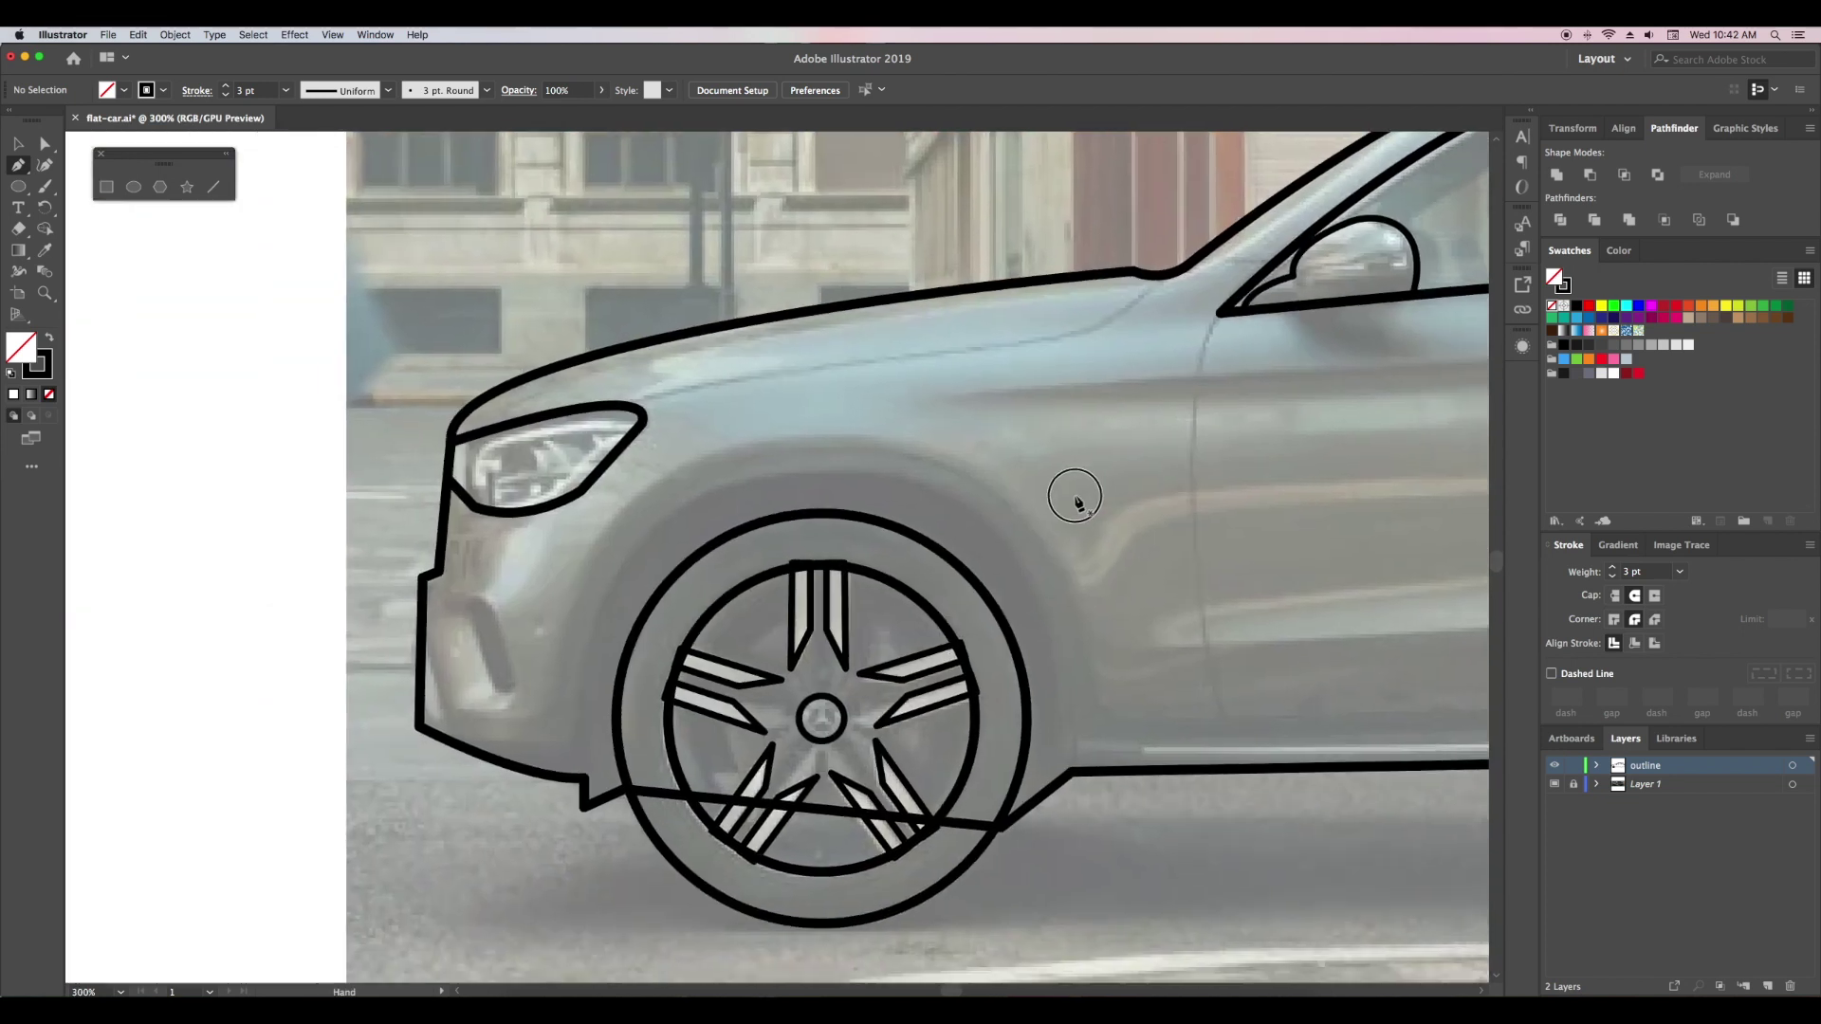
pyautogui.press('a')
pyautogui.click(422, 593)
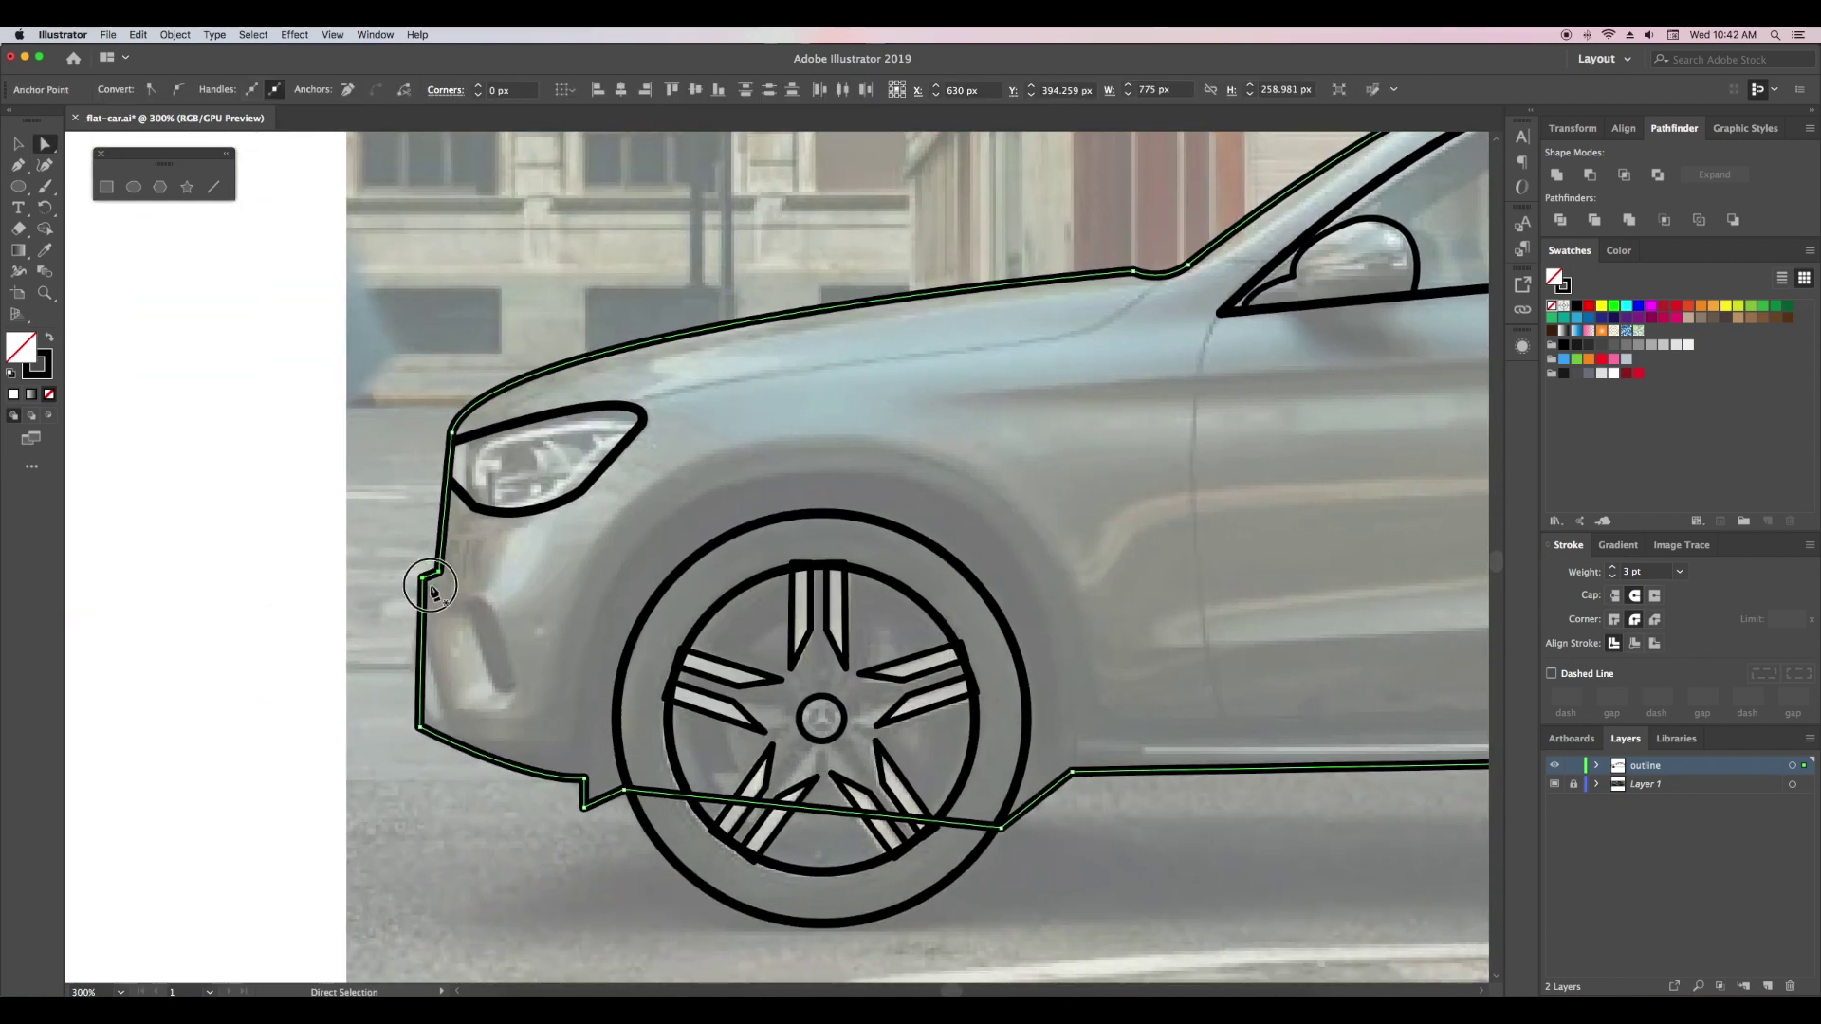
pyautogui.press('v')
pyautogui.click(517, 591)
# - Trace the angled bumper air vent from the outline endpoint with rounded corners
pyautogui.press('p')
pyautogui.click(422, 594)
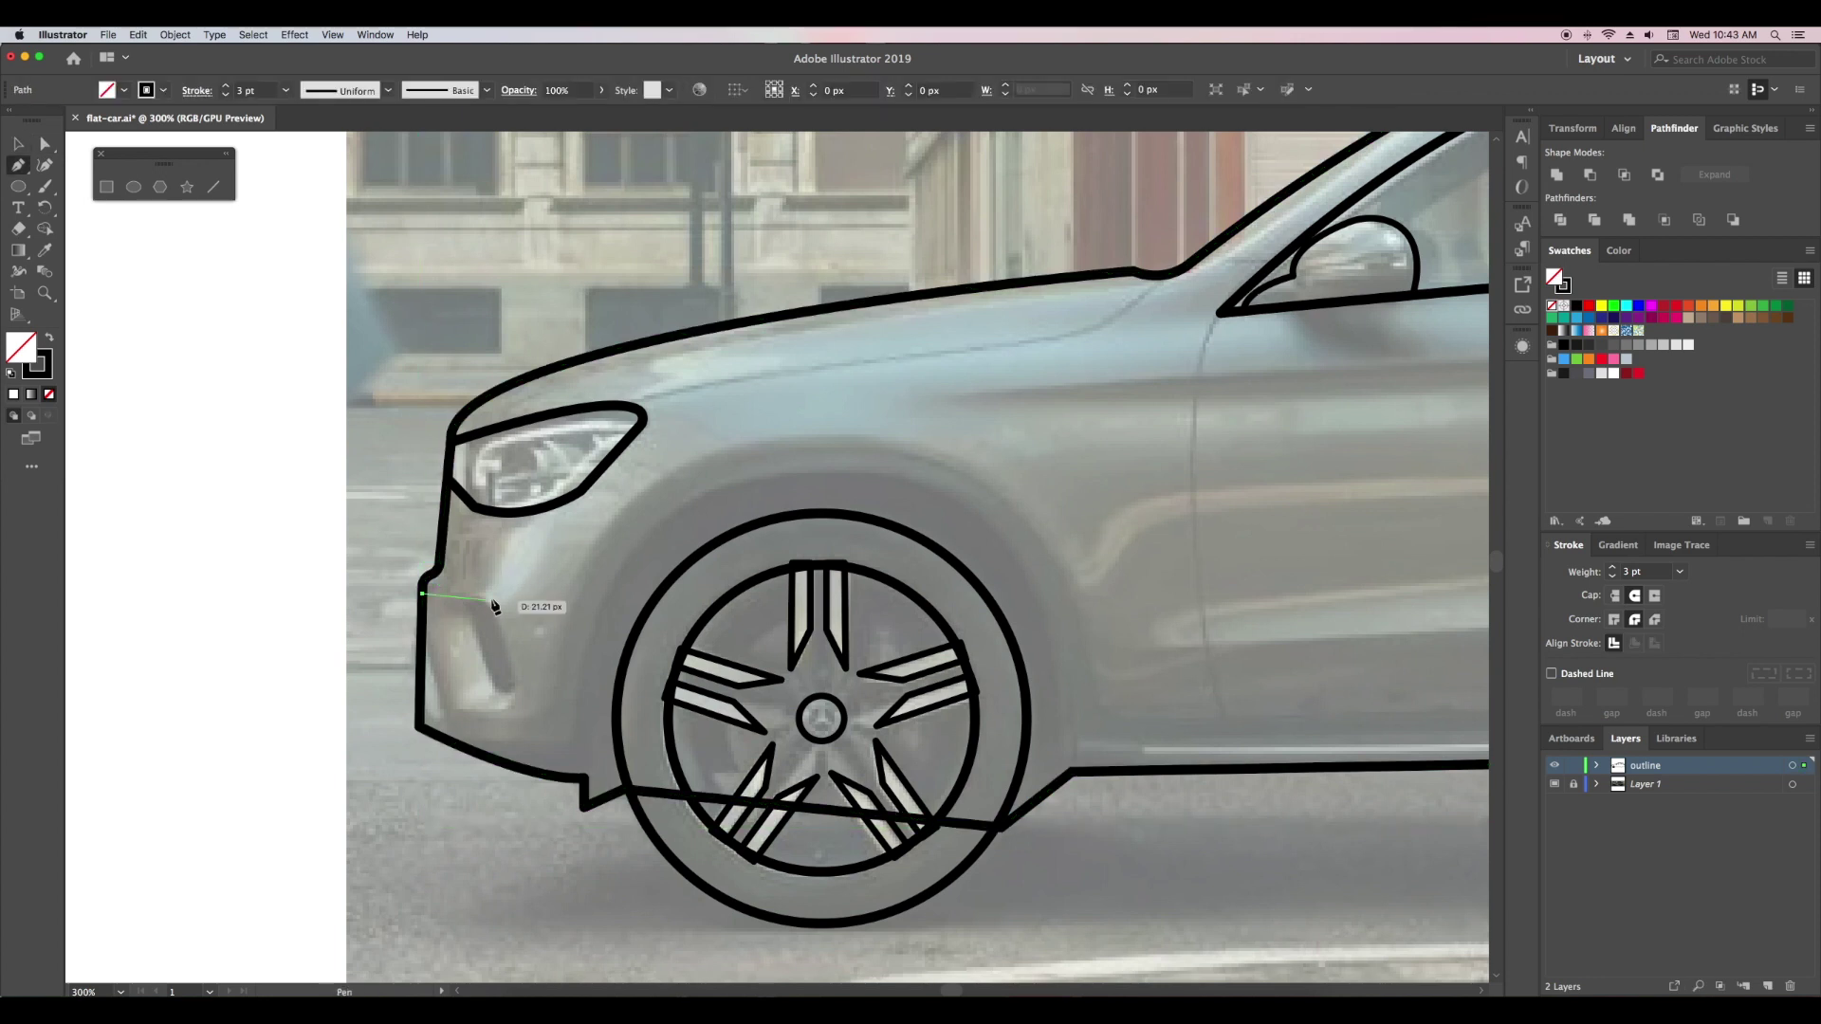
pyautogui.click(475, 594)
pyautogui.moveTo(498, 621); pyautogui.dragTo(503, 645)
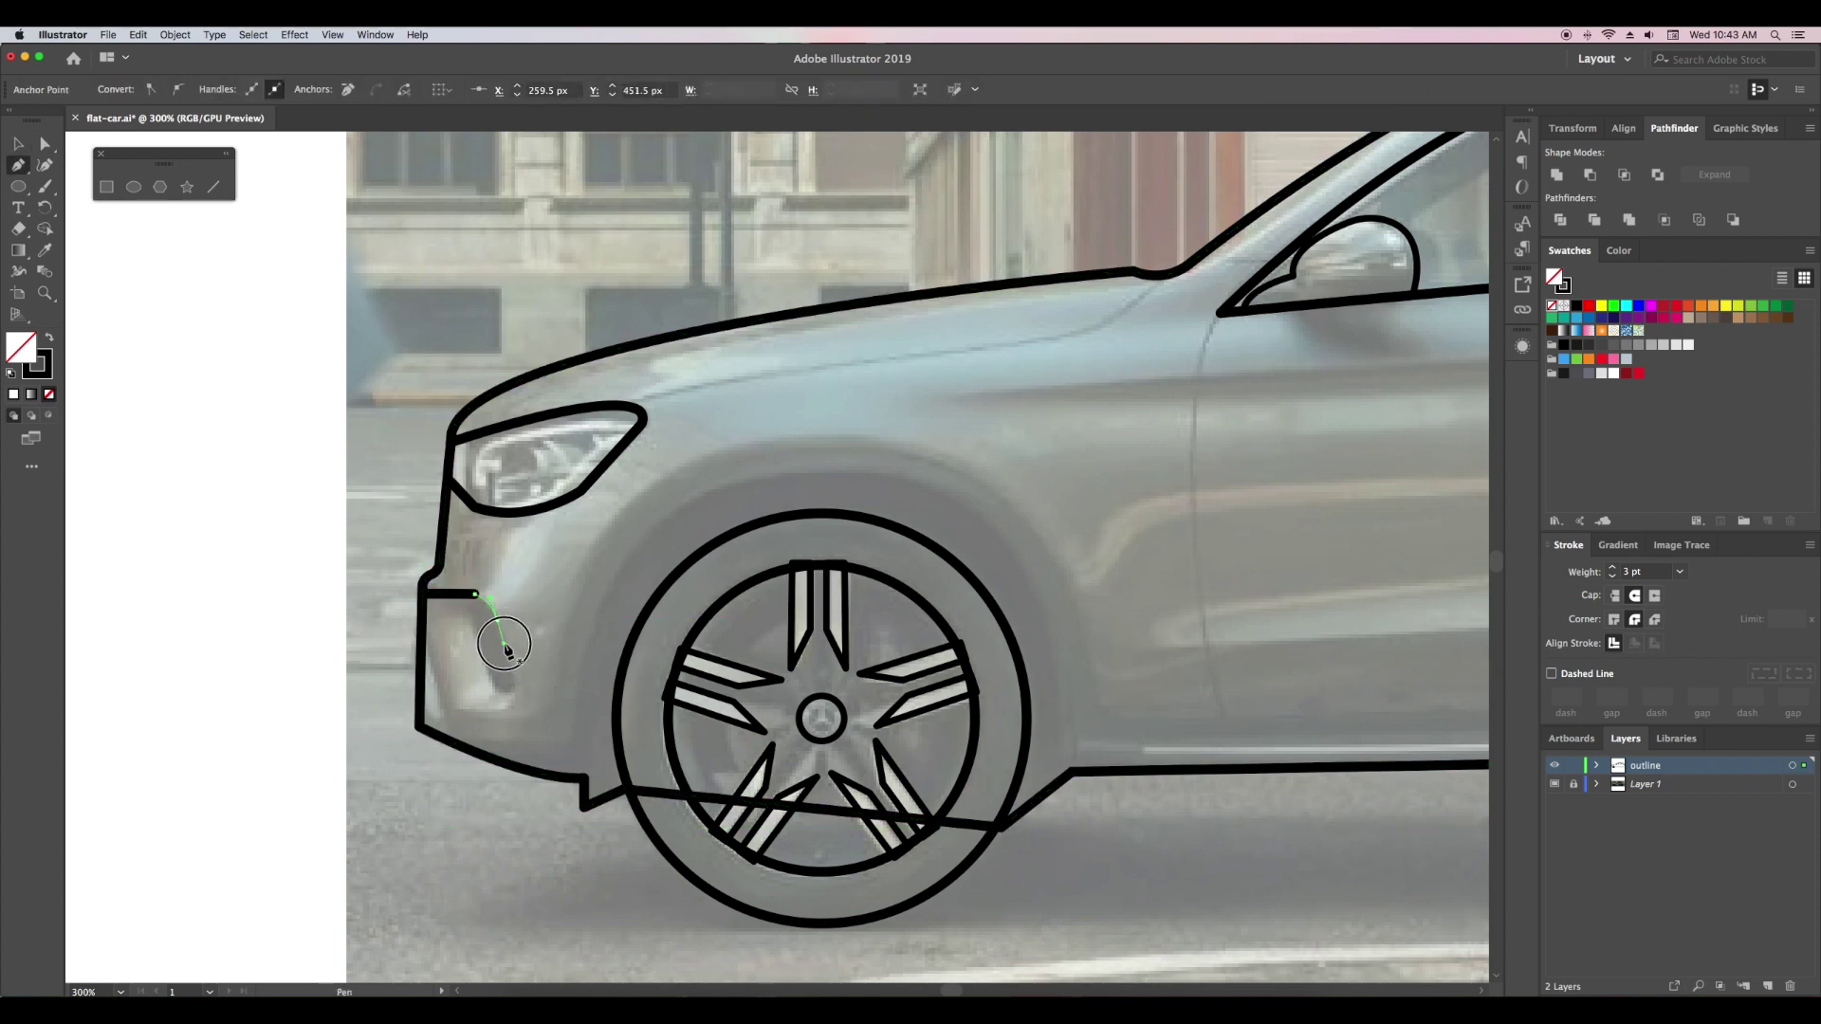
pyautogui.click(517, 681)
pyautogui.moveTo(502, 708); pyautogui.dragTo(488, 708)
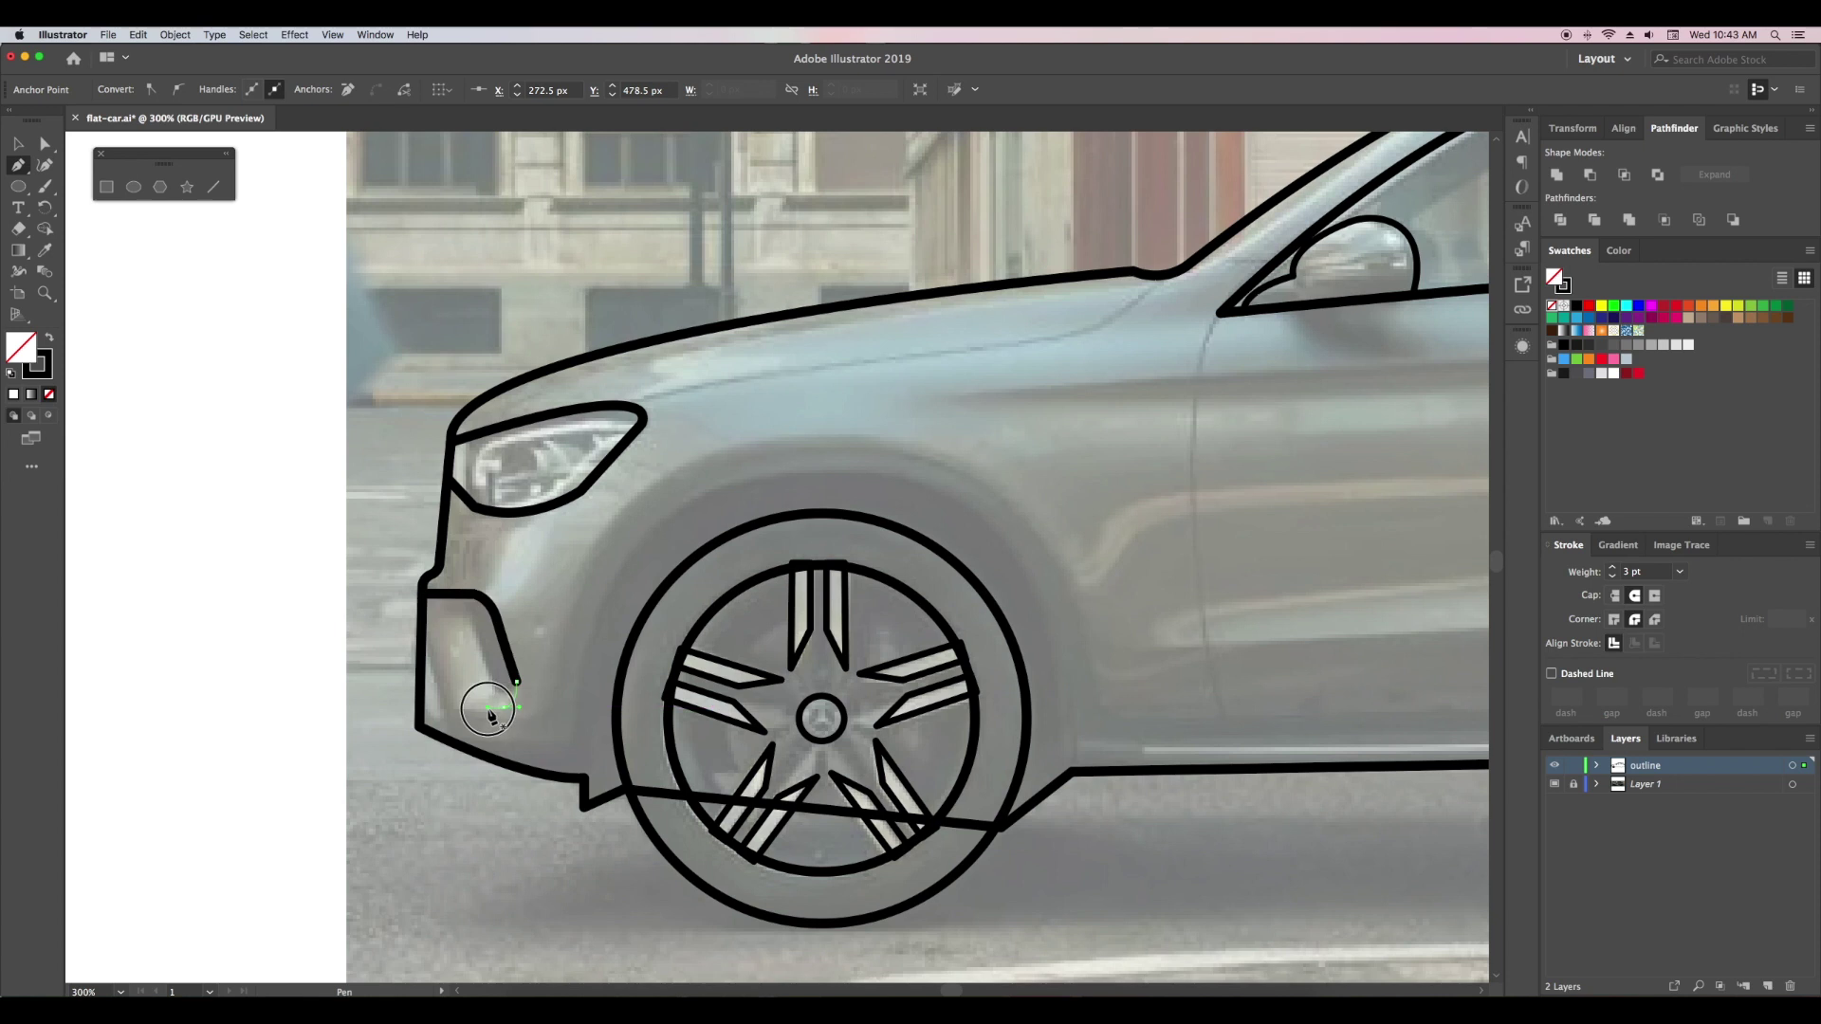
pyautogui.click(423, 710)
pyautogui.press('v')
pyautogui.click(544, 833)
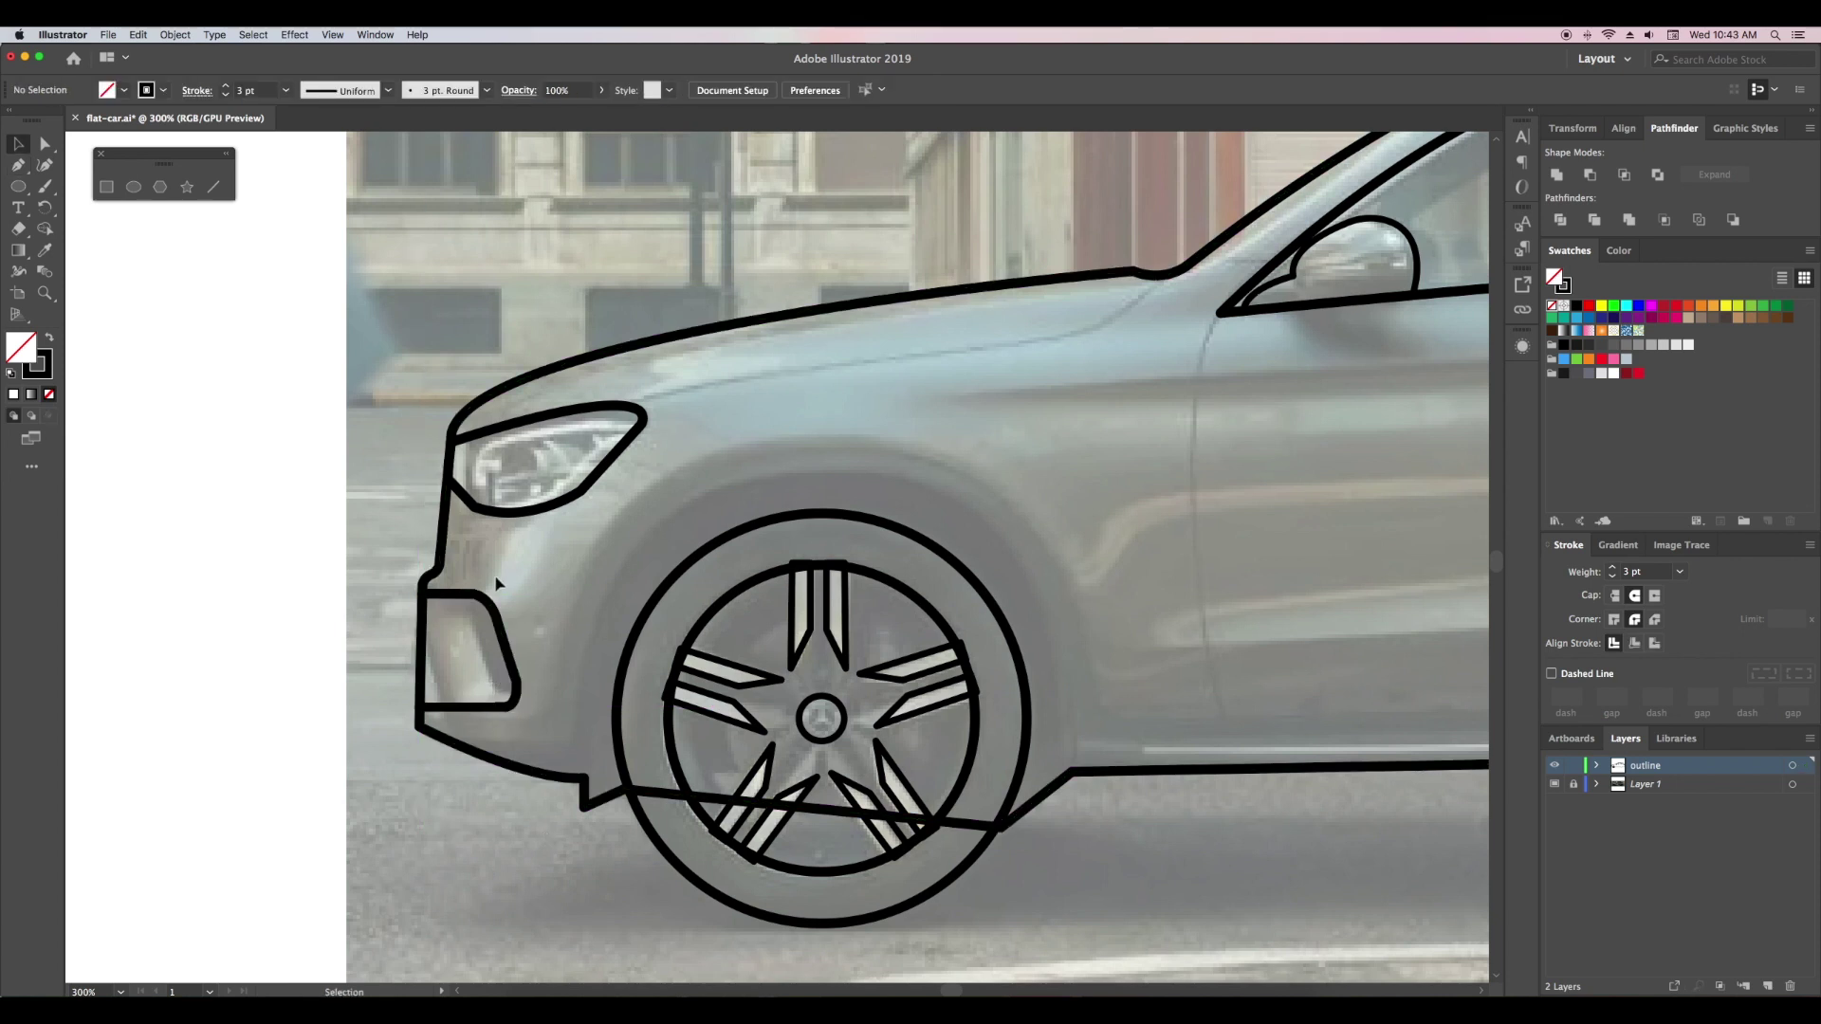
# - Add an inner line inside the vent, then zoom out to the whole car
pyautogui.click(18, 165)
pyautogui.click(462, 594)
pyautogui.click(502, 708)
pyautogui.keyDown('ctrl'); pyautogui.click(423, 866); pyautogui.keyUp('ctrl')
pyautogui.press('v')
pyautogui.hscroll(3, 1147, 901)
pyautogui.click(1071, 754)
pyautogui.click(1106, 884)
pyautogui.hotkey('ctrl', '1')
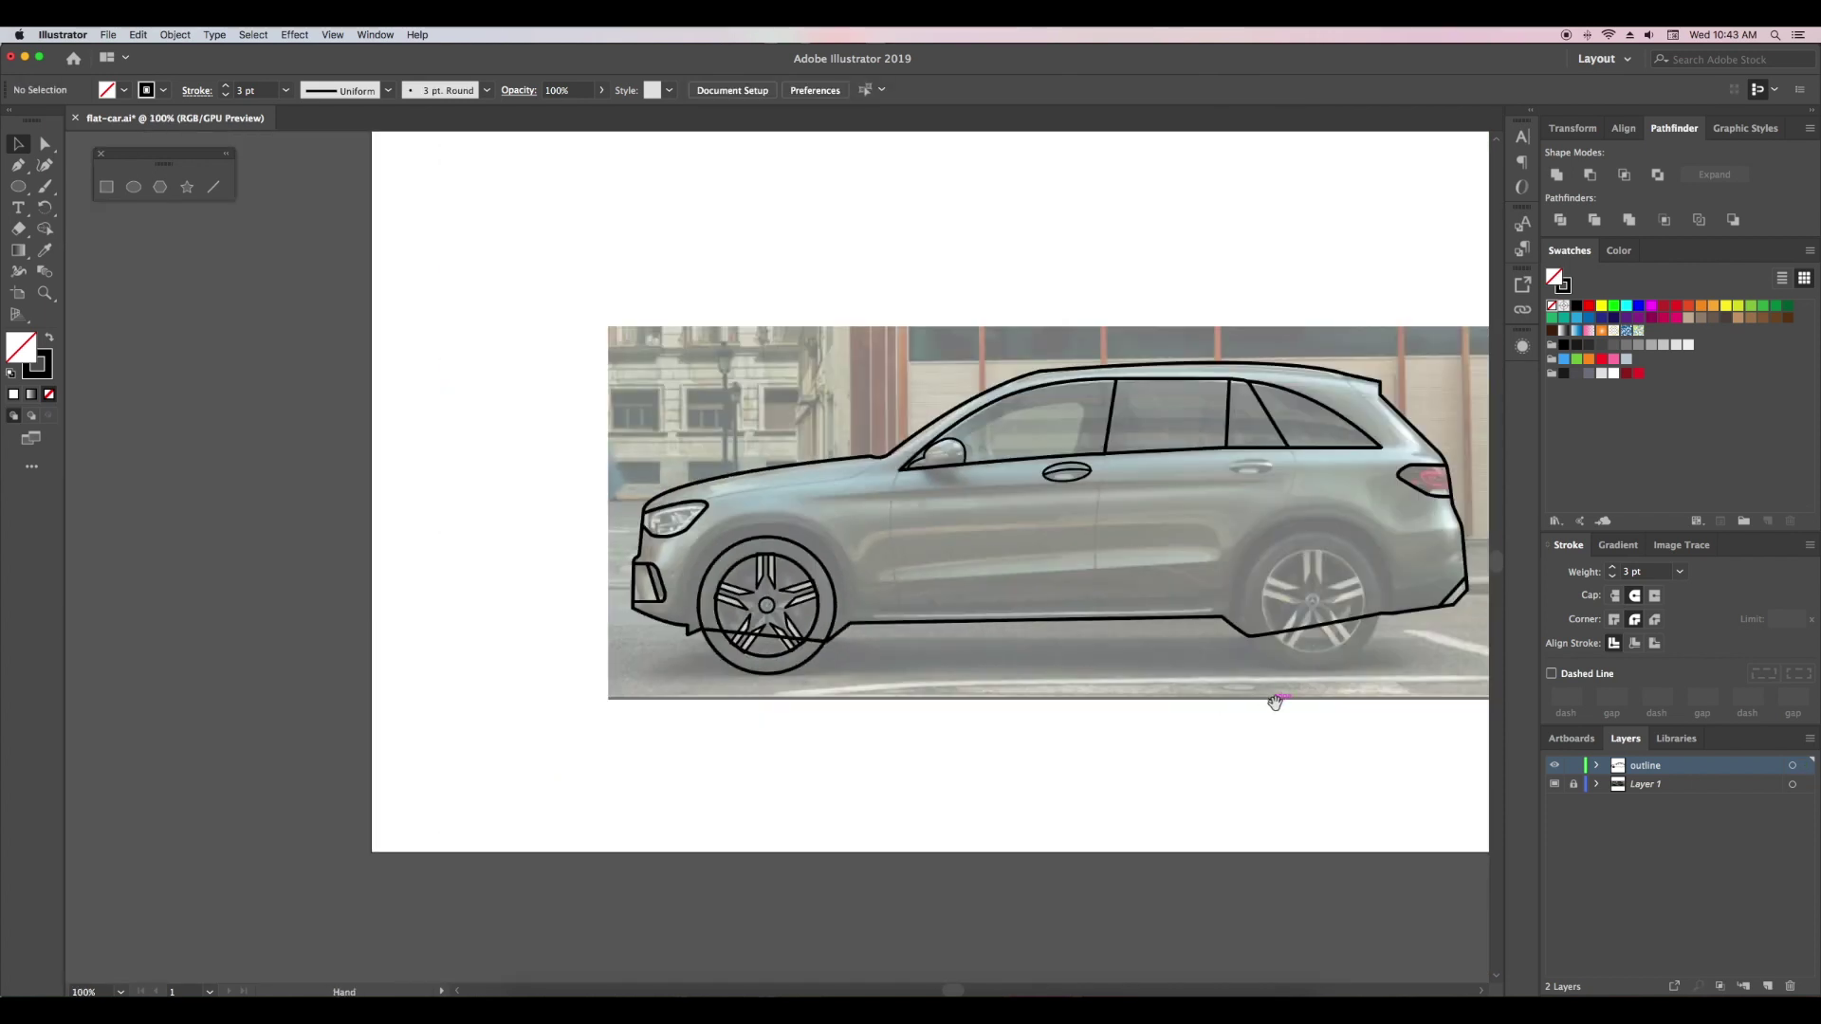
# - Create a new layer and name it 'color'
pyautogui.moveTo(1275, 702); pyautogui.dragTo(1197, 717)
pyautogui.click(1767, 987)
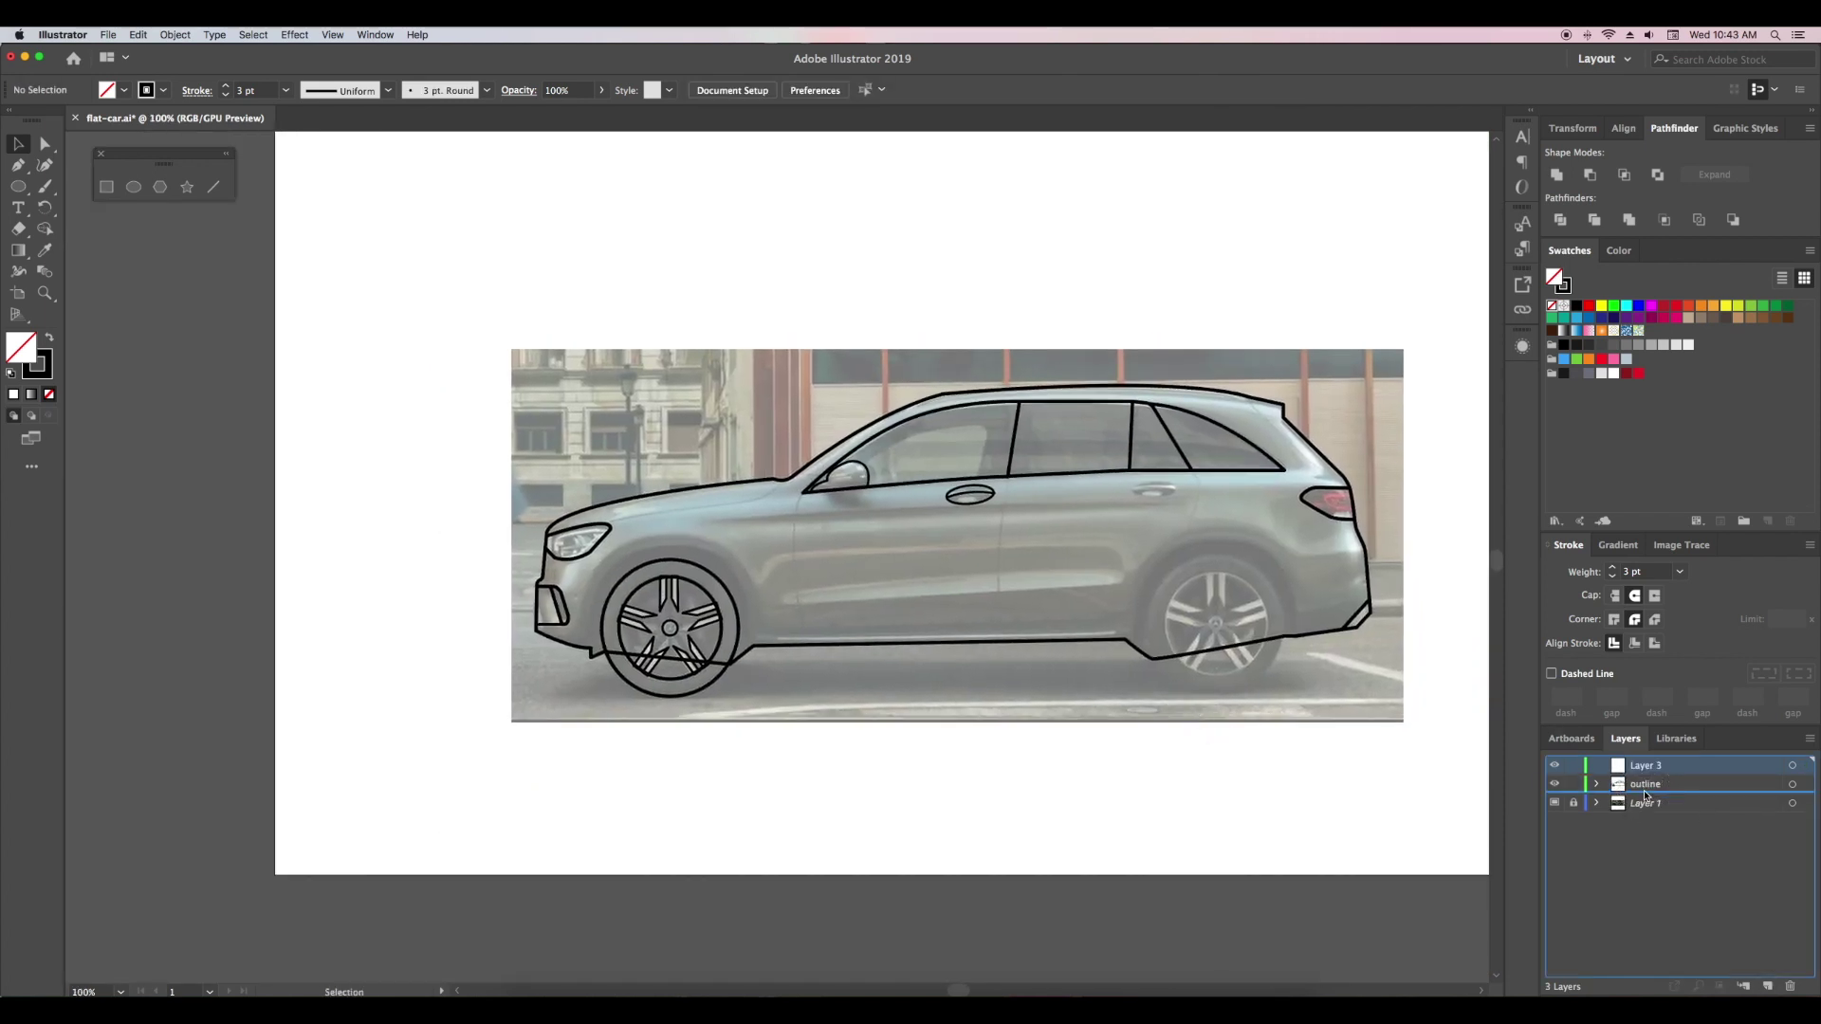
pyautogui.doubleClick(1703, 783)
pyautogui.write('r')
pyautogui.press('Return')
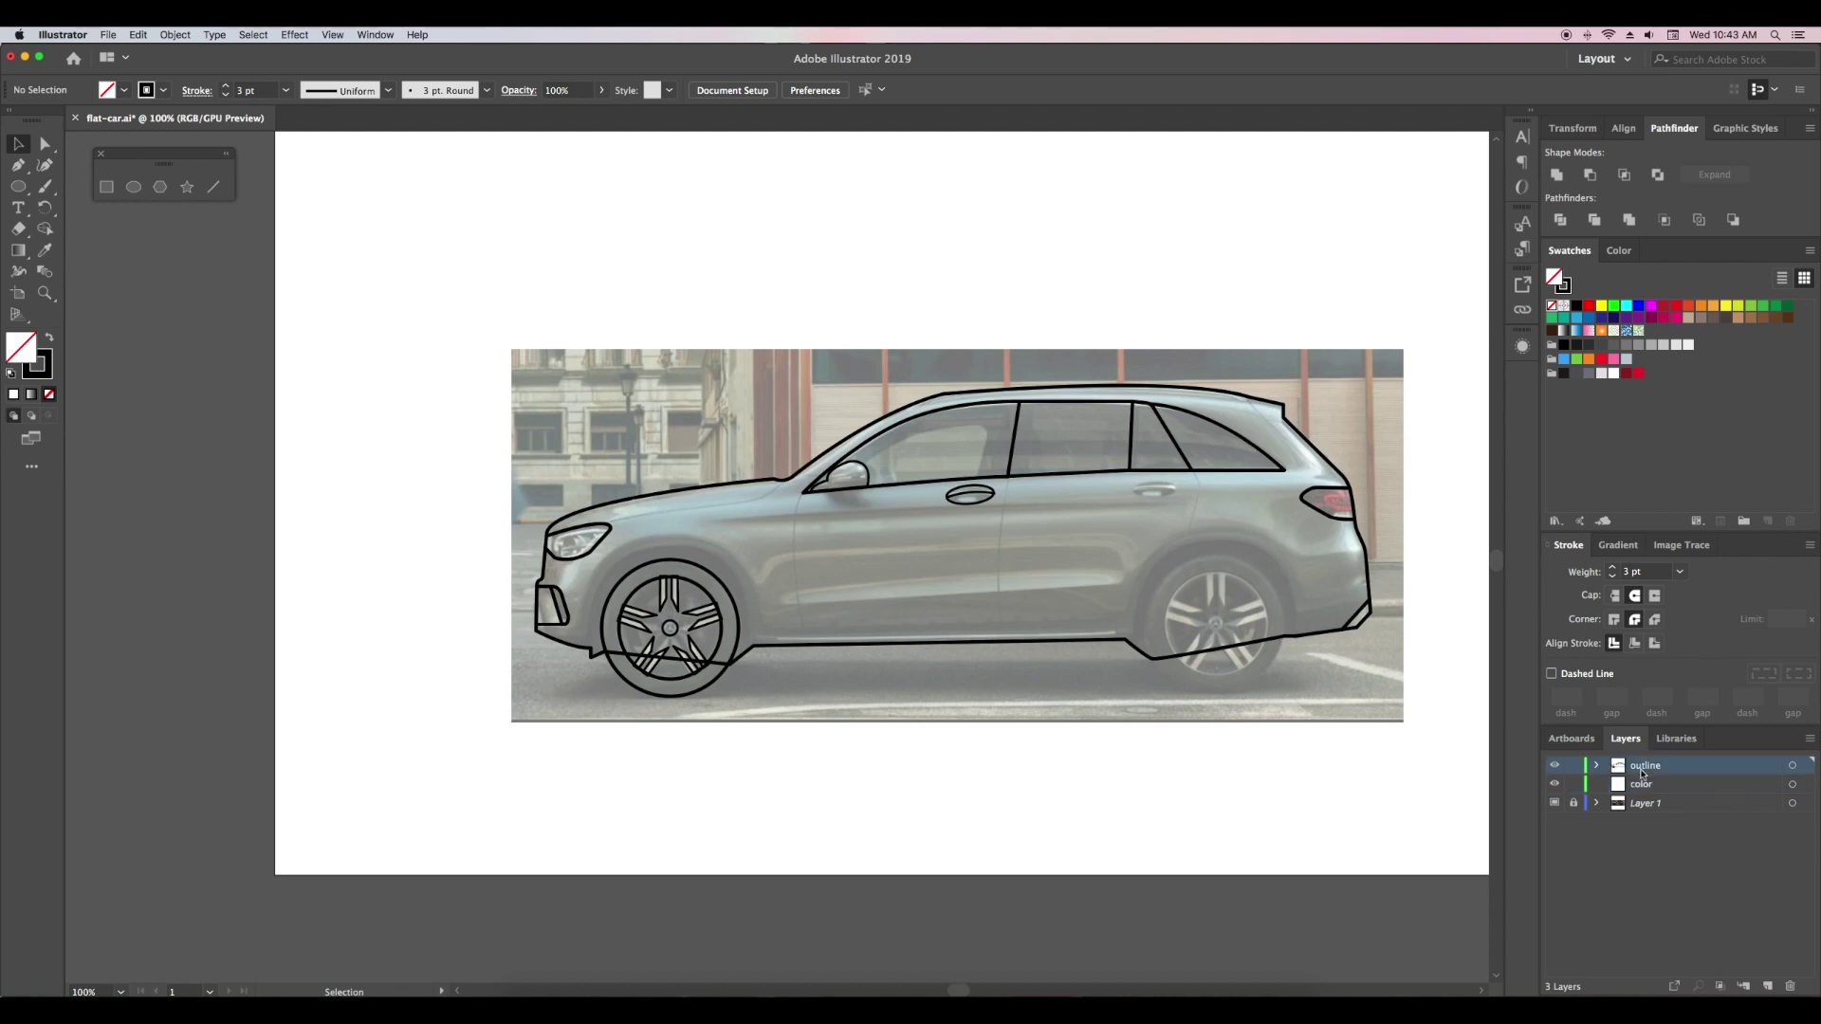
# - Move the outline paths onto the color layer and lock the outline layer
pyautogui.click(1805, 766)
pyautogui.moveTo(1808, 768); pyautogui.dragTo(1808, 785)
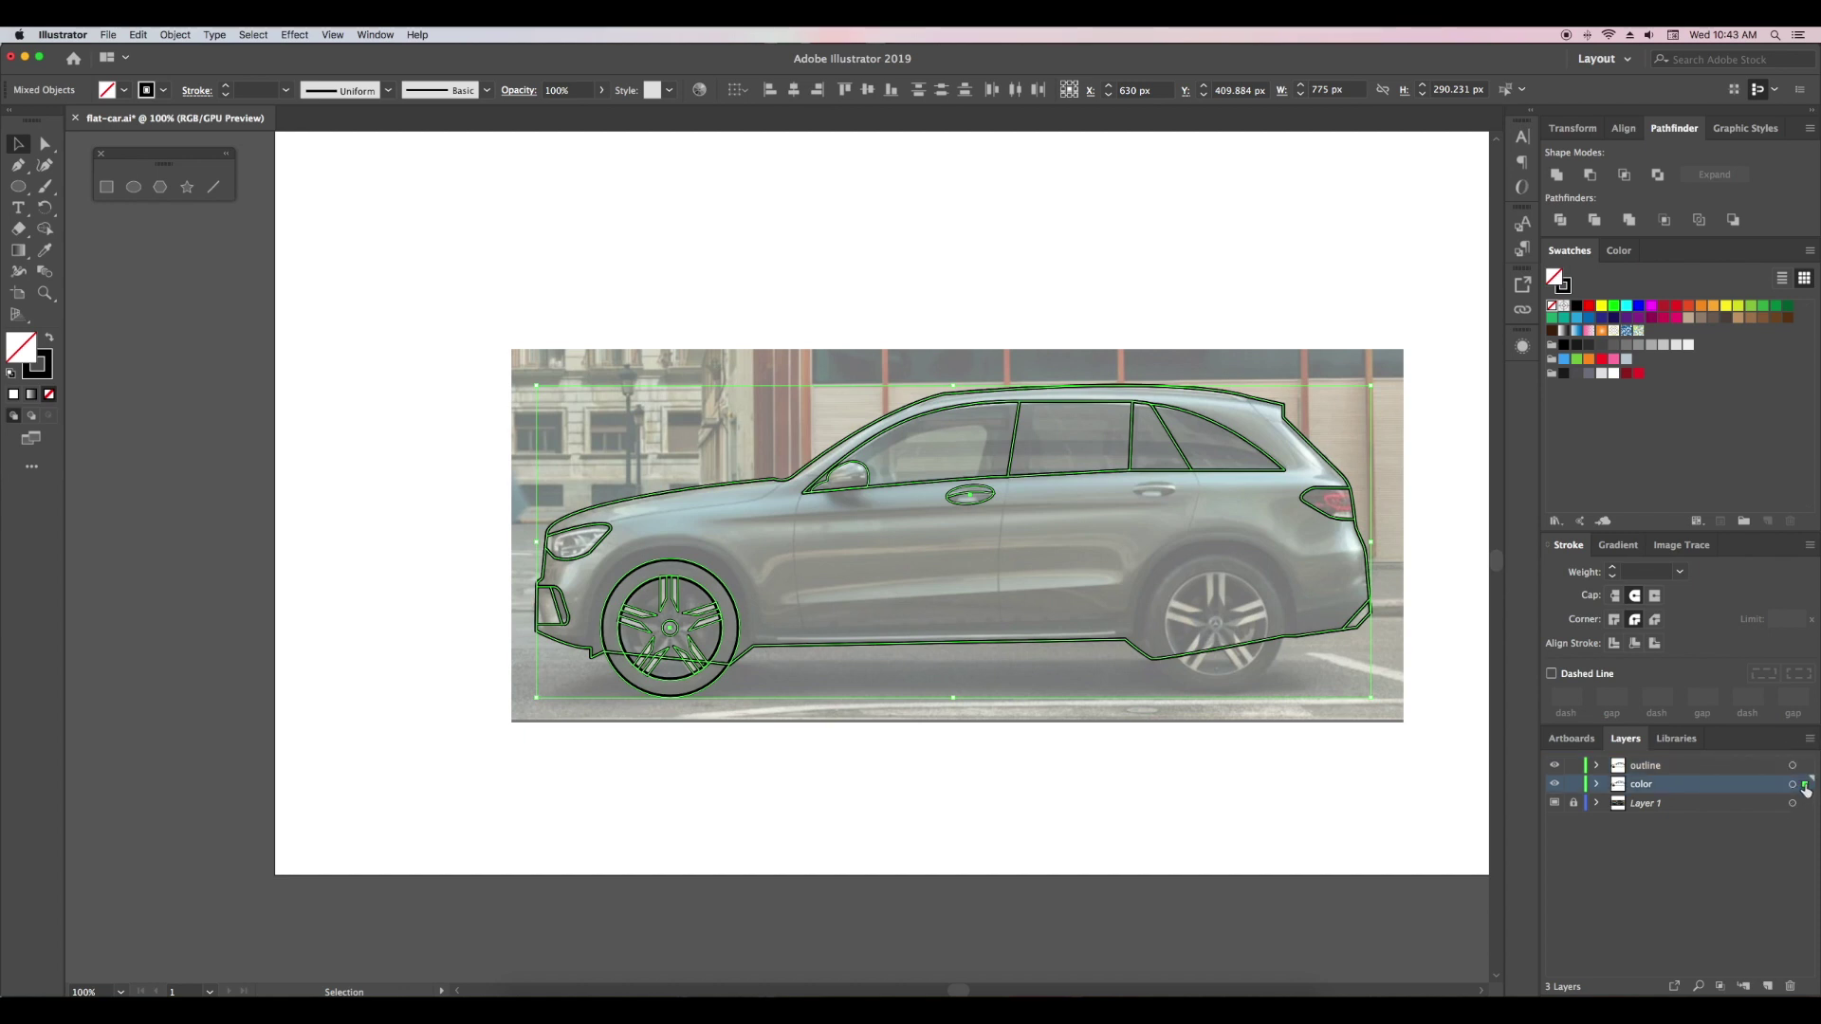
pyautogui.click(1574, 767)
pyautogui.click(1366, 793)
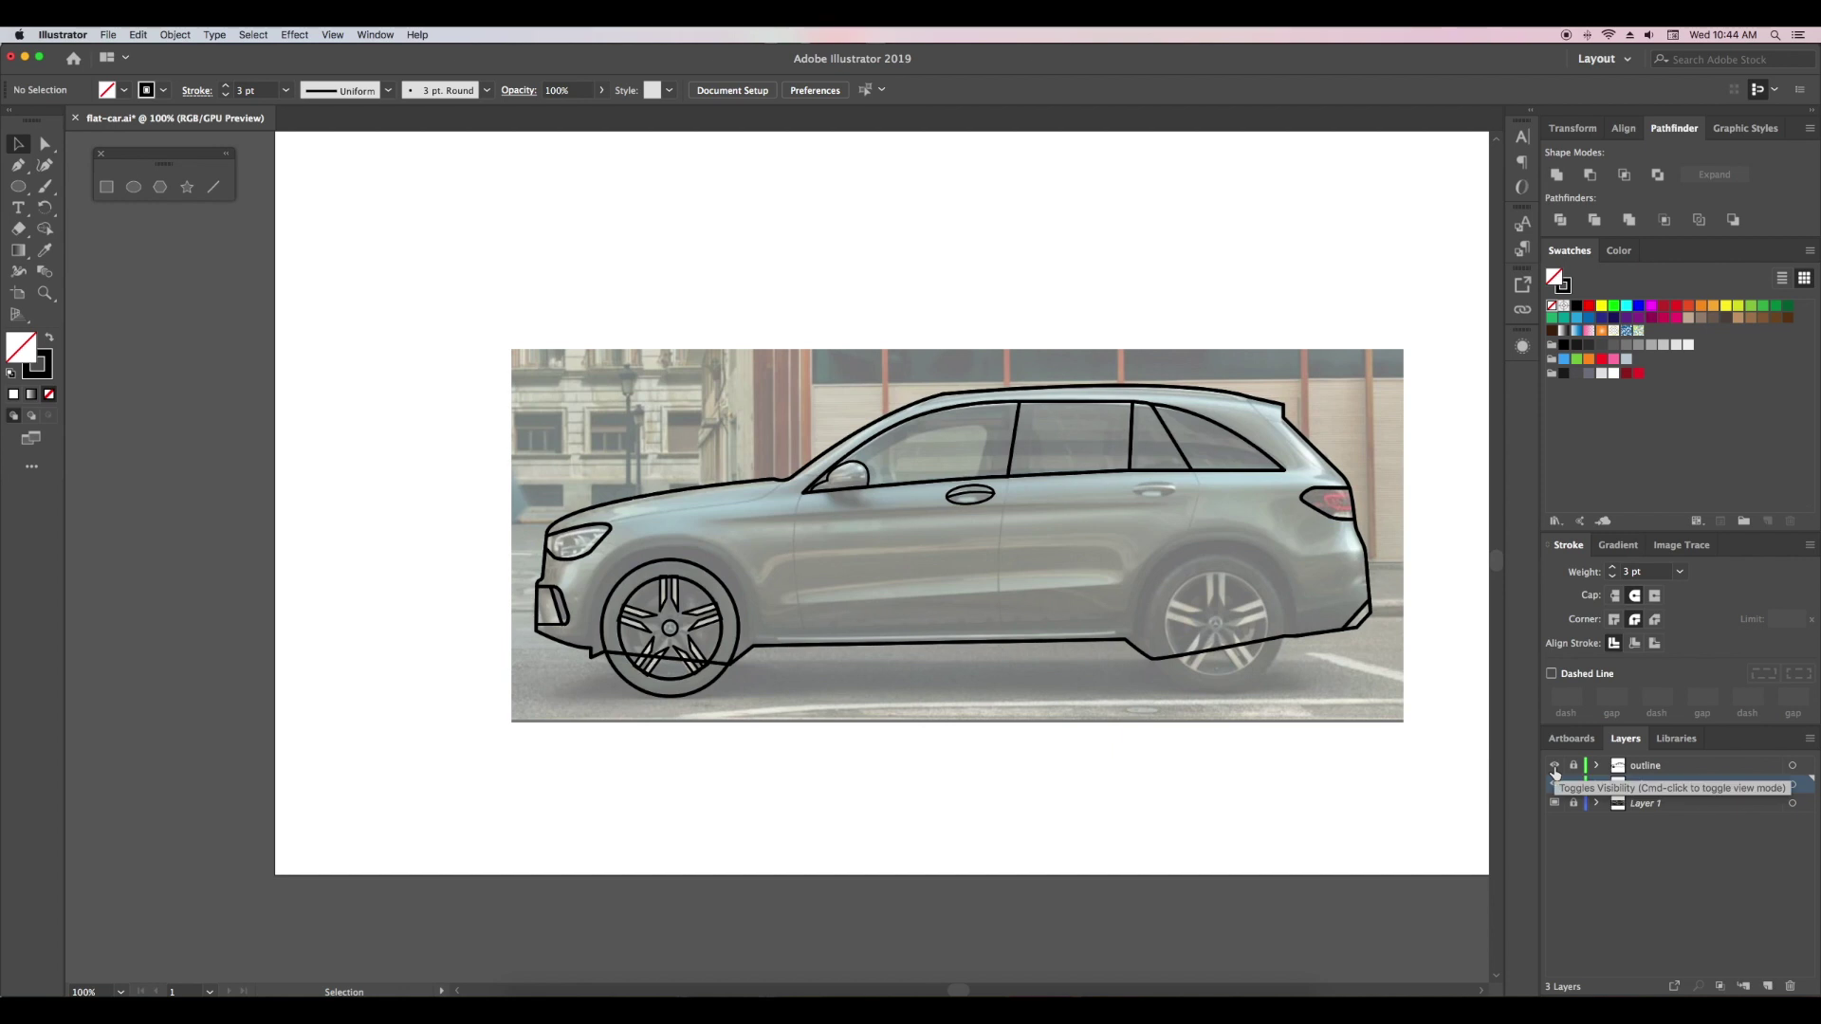
# - Fill the front tyre dark grey, the inner rim black and the upper spoke light grey
pyautogui.press('a')
pyautogui.press('super+equal')
pyautogui.click(508, 662)
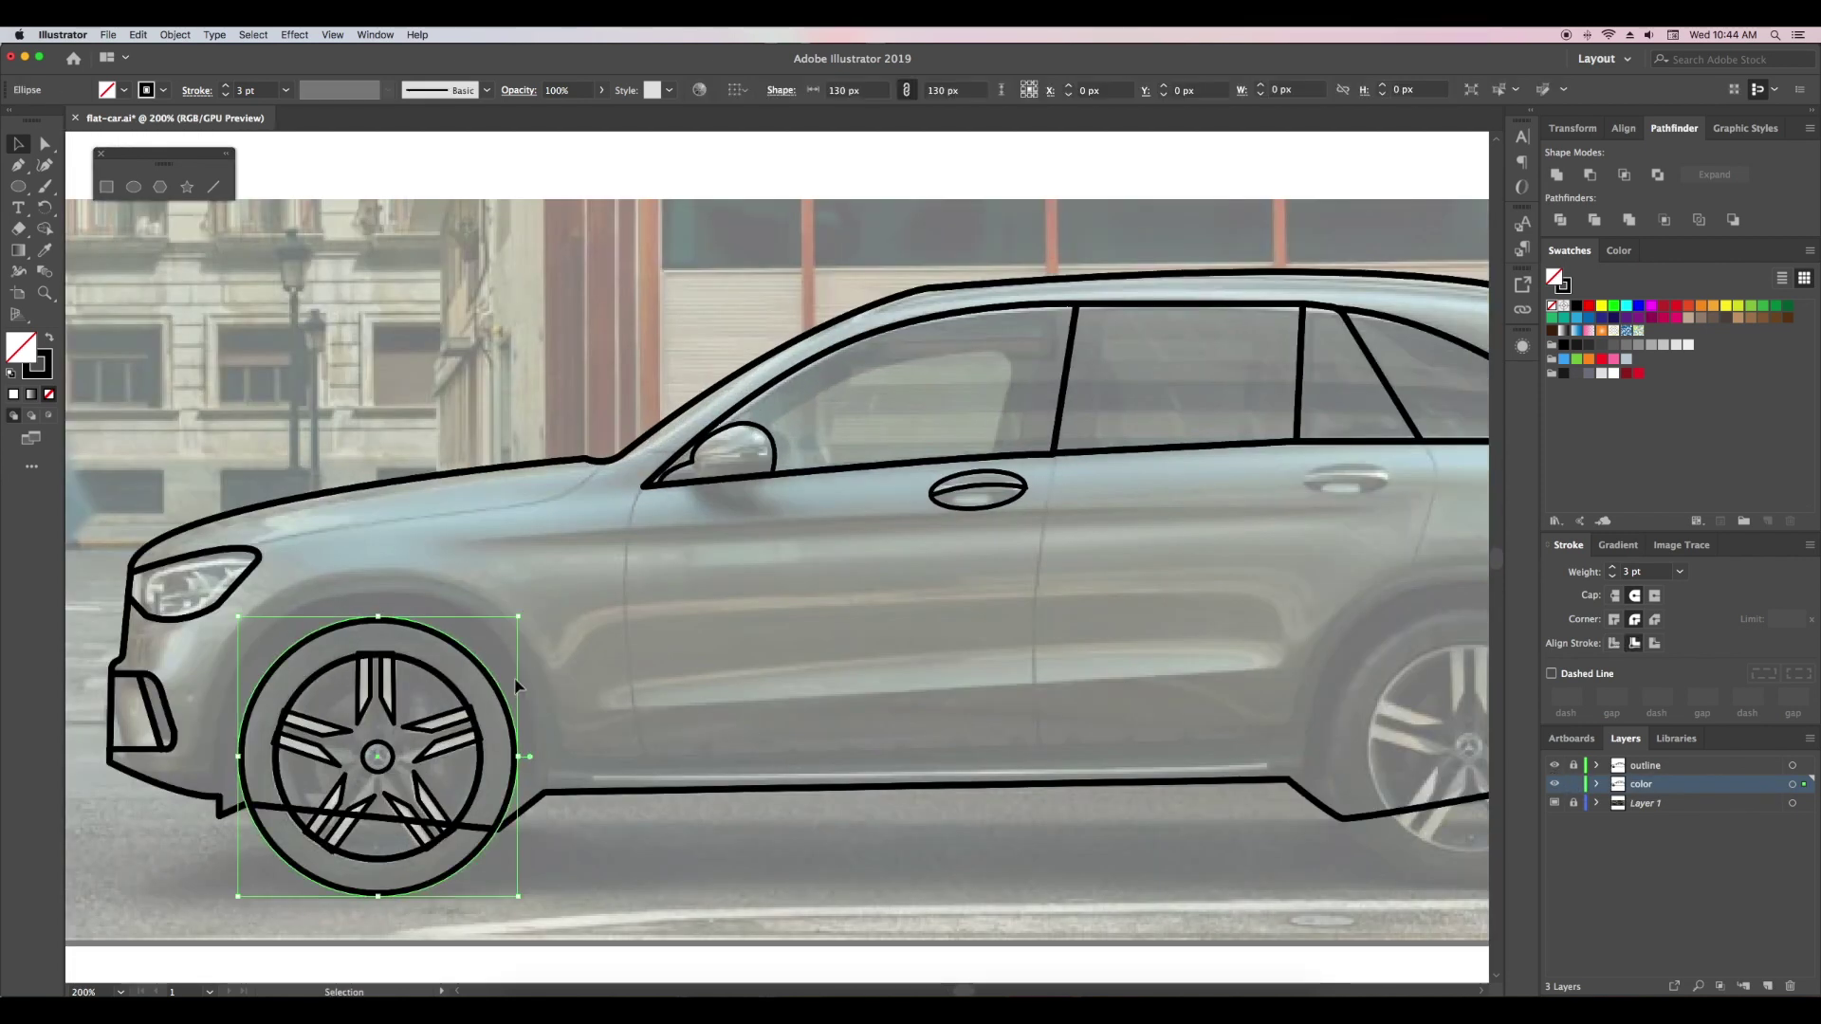
pyautogui.click(1577, 374)
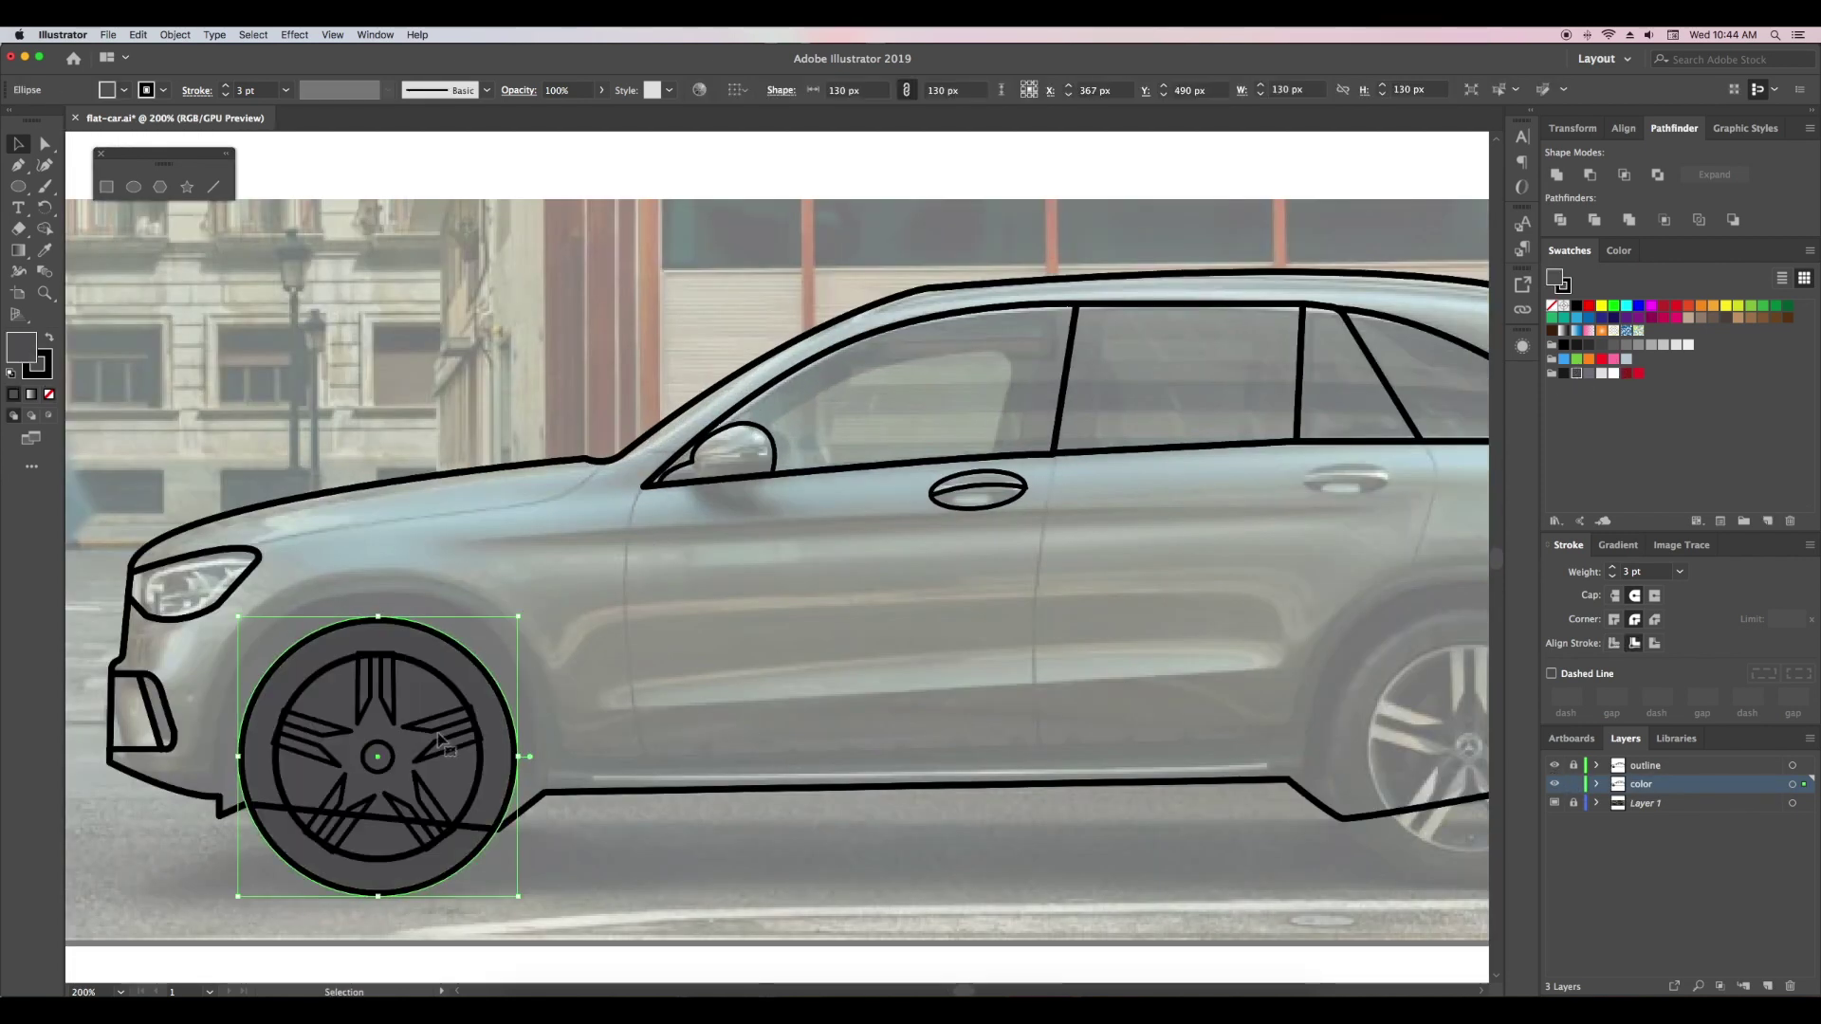
pyautogui.click(432, 669)
pyautogui.click(1564, 372)
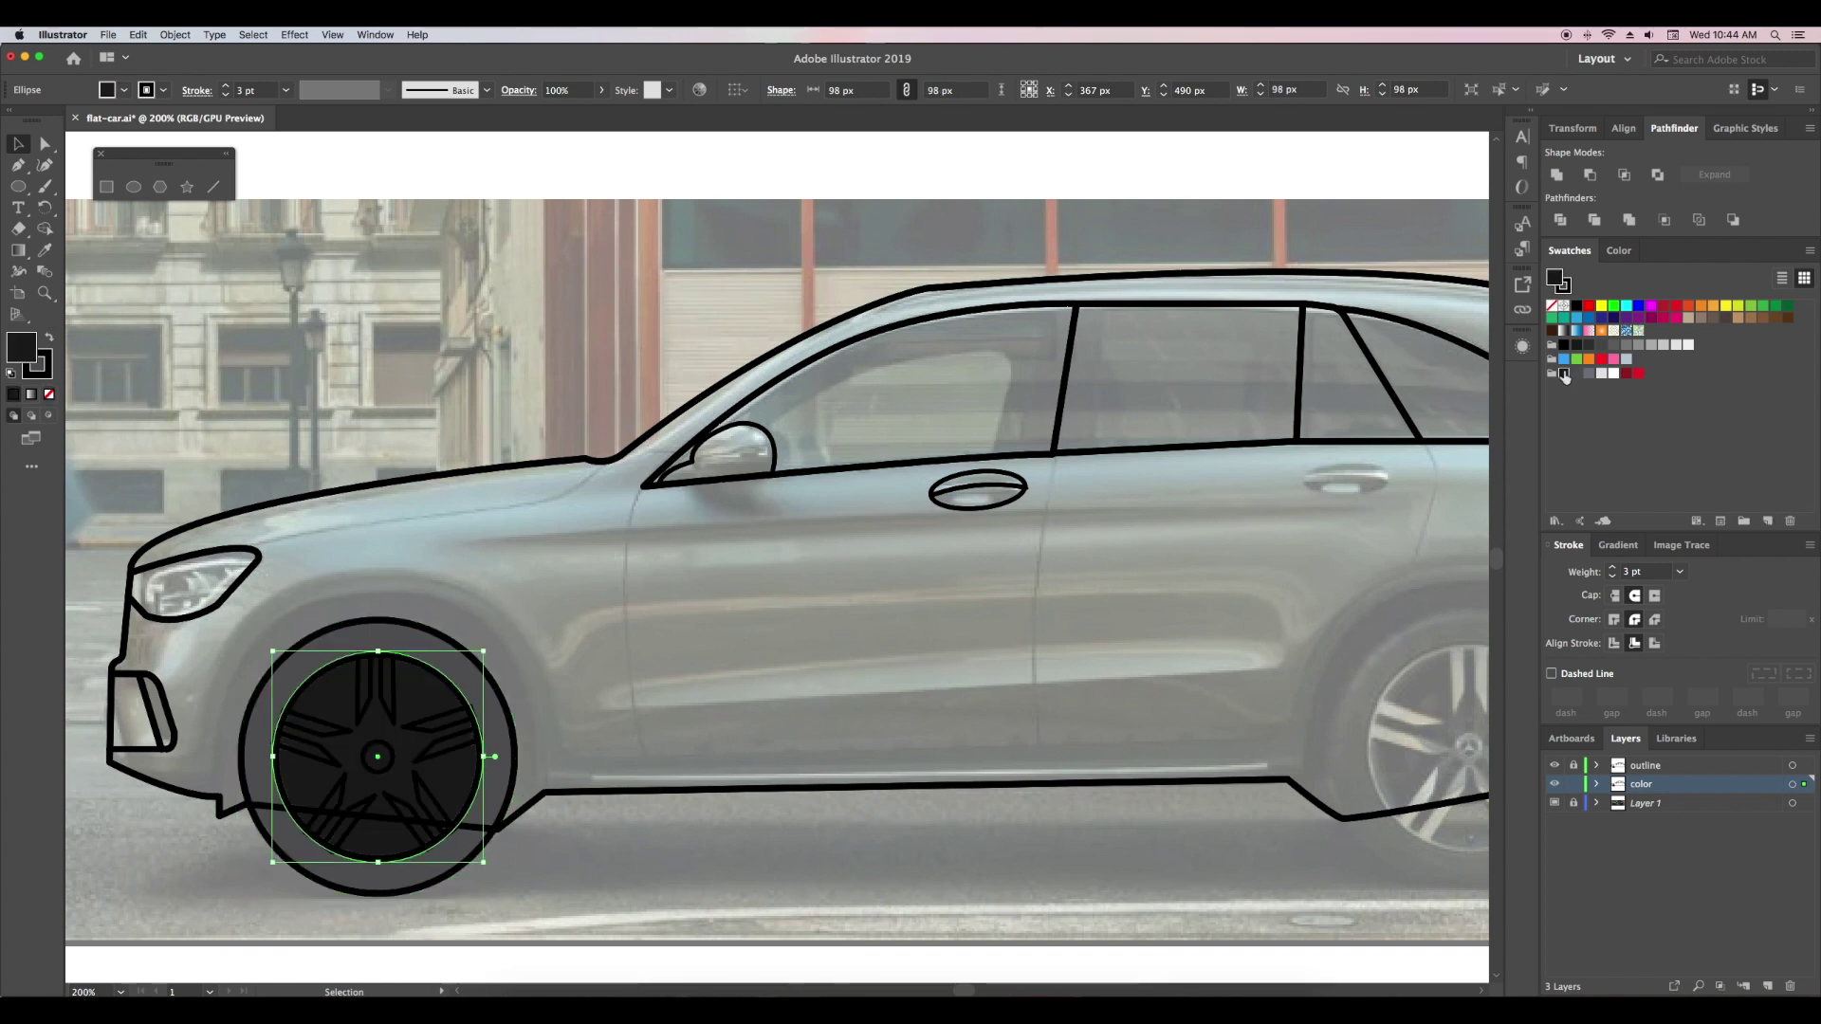
pyautogui.click(360, 707)
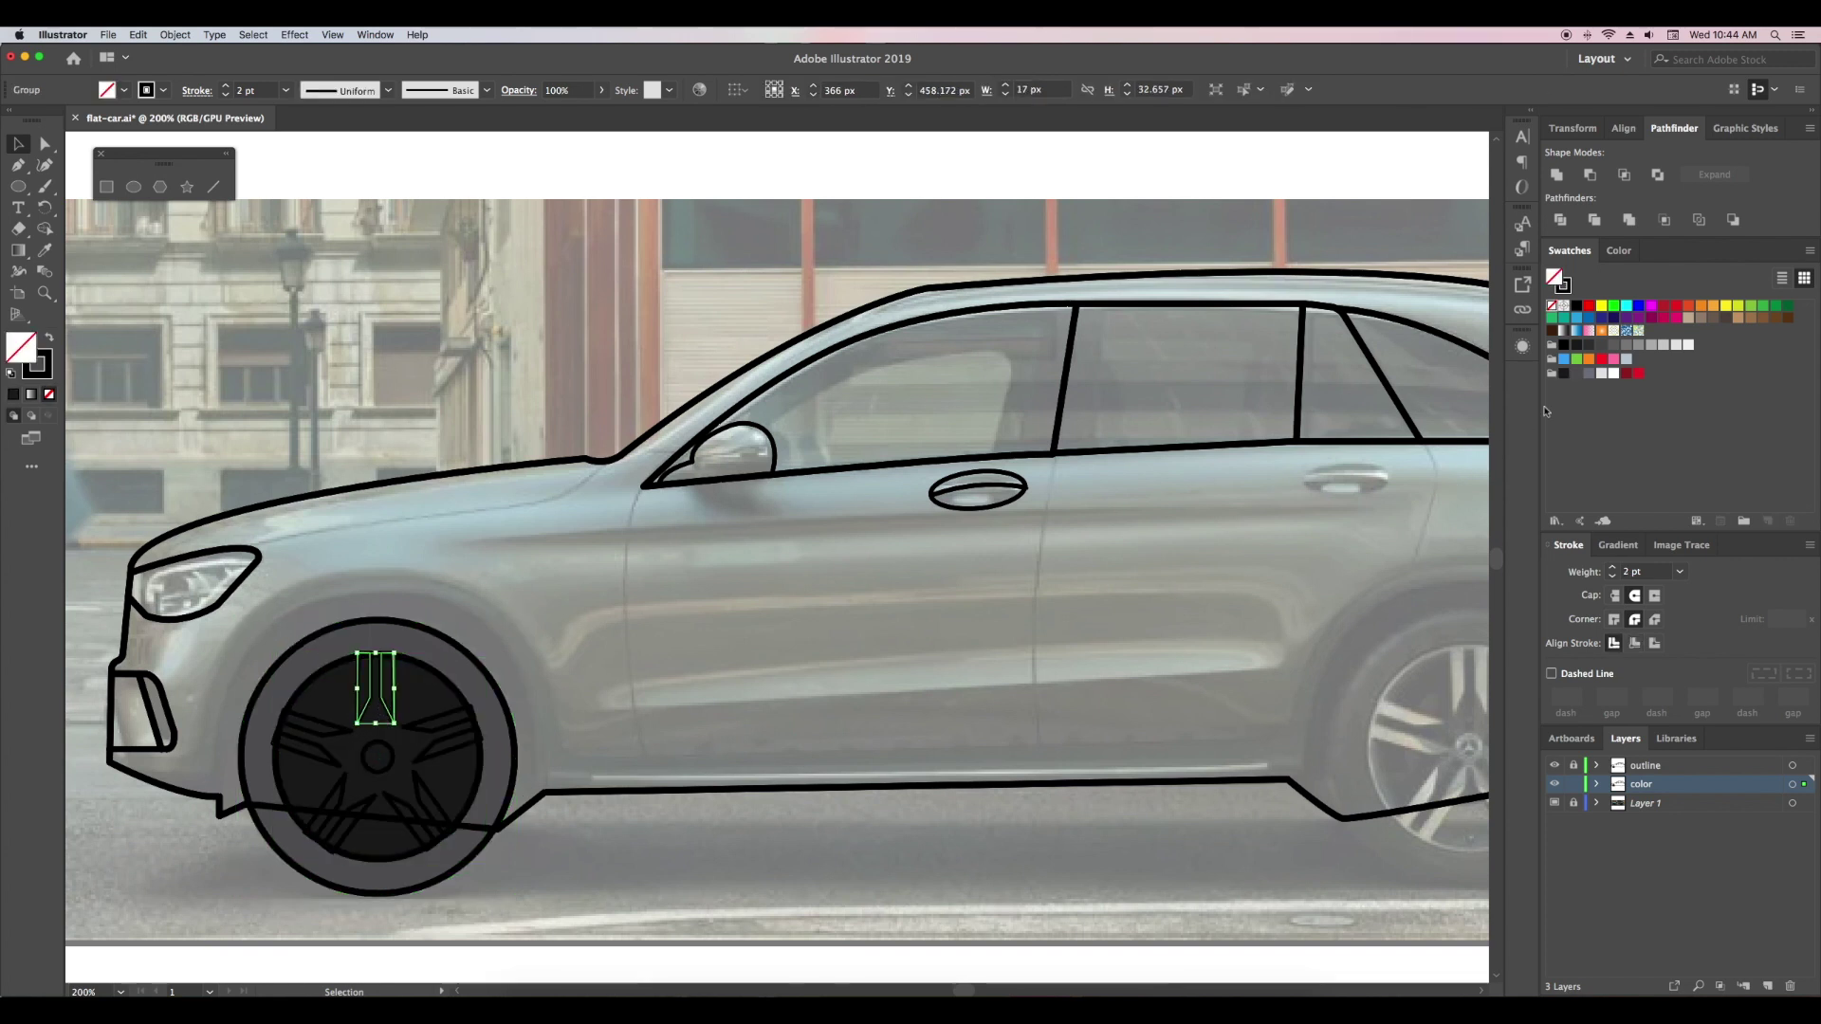
pyautogui.click(1601, 375)
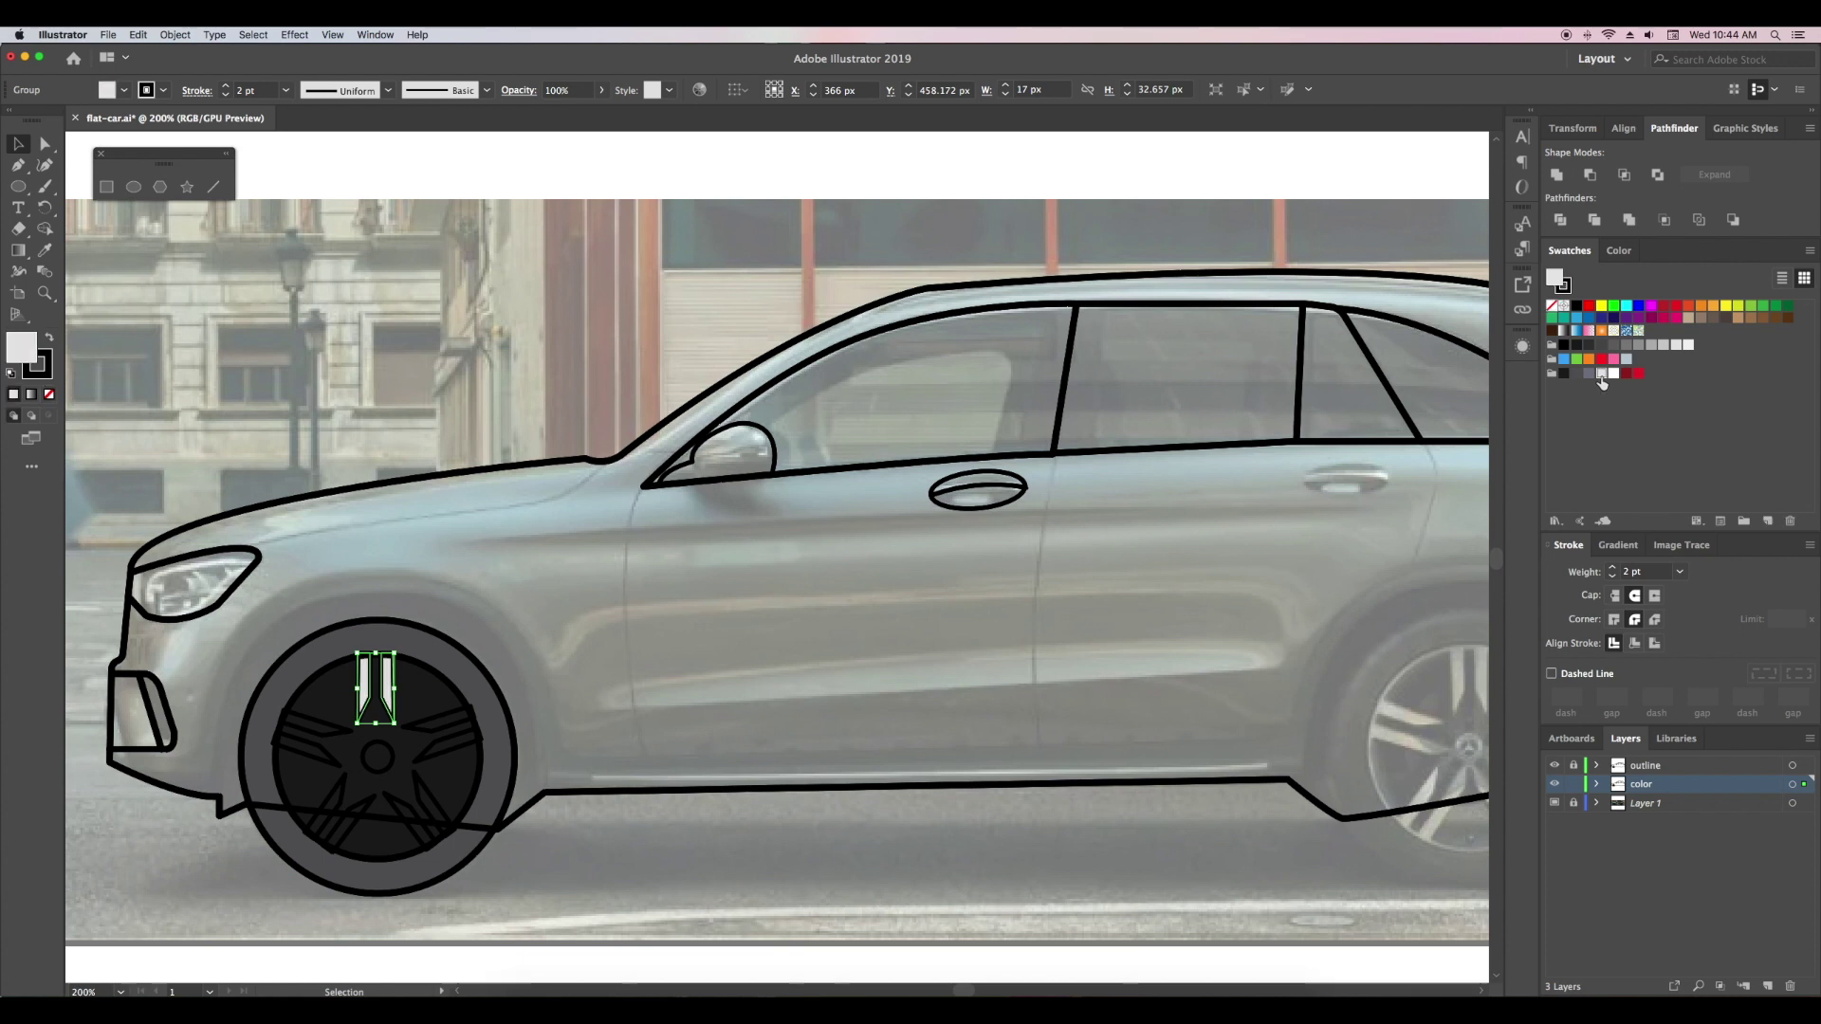
# - Fill the remaining spokes light grey and make the hub a black ring with no fill
pyautogui.click(427, 806)
pyautogui.keyDown('shift'); pyautogui.click(375, 818); pyautogui.keyUp('shift')
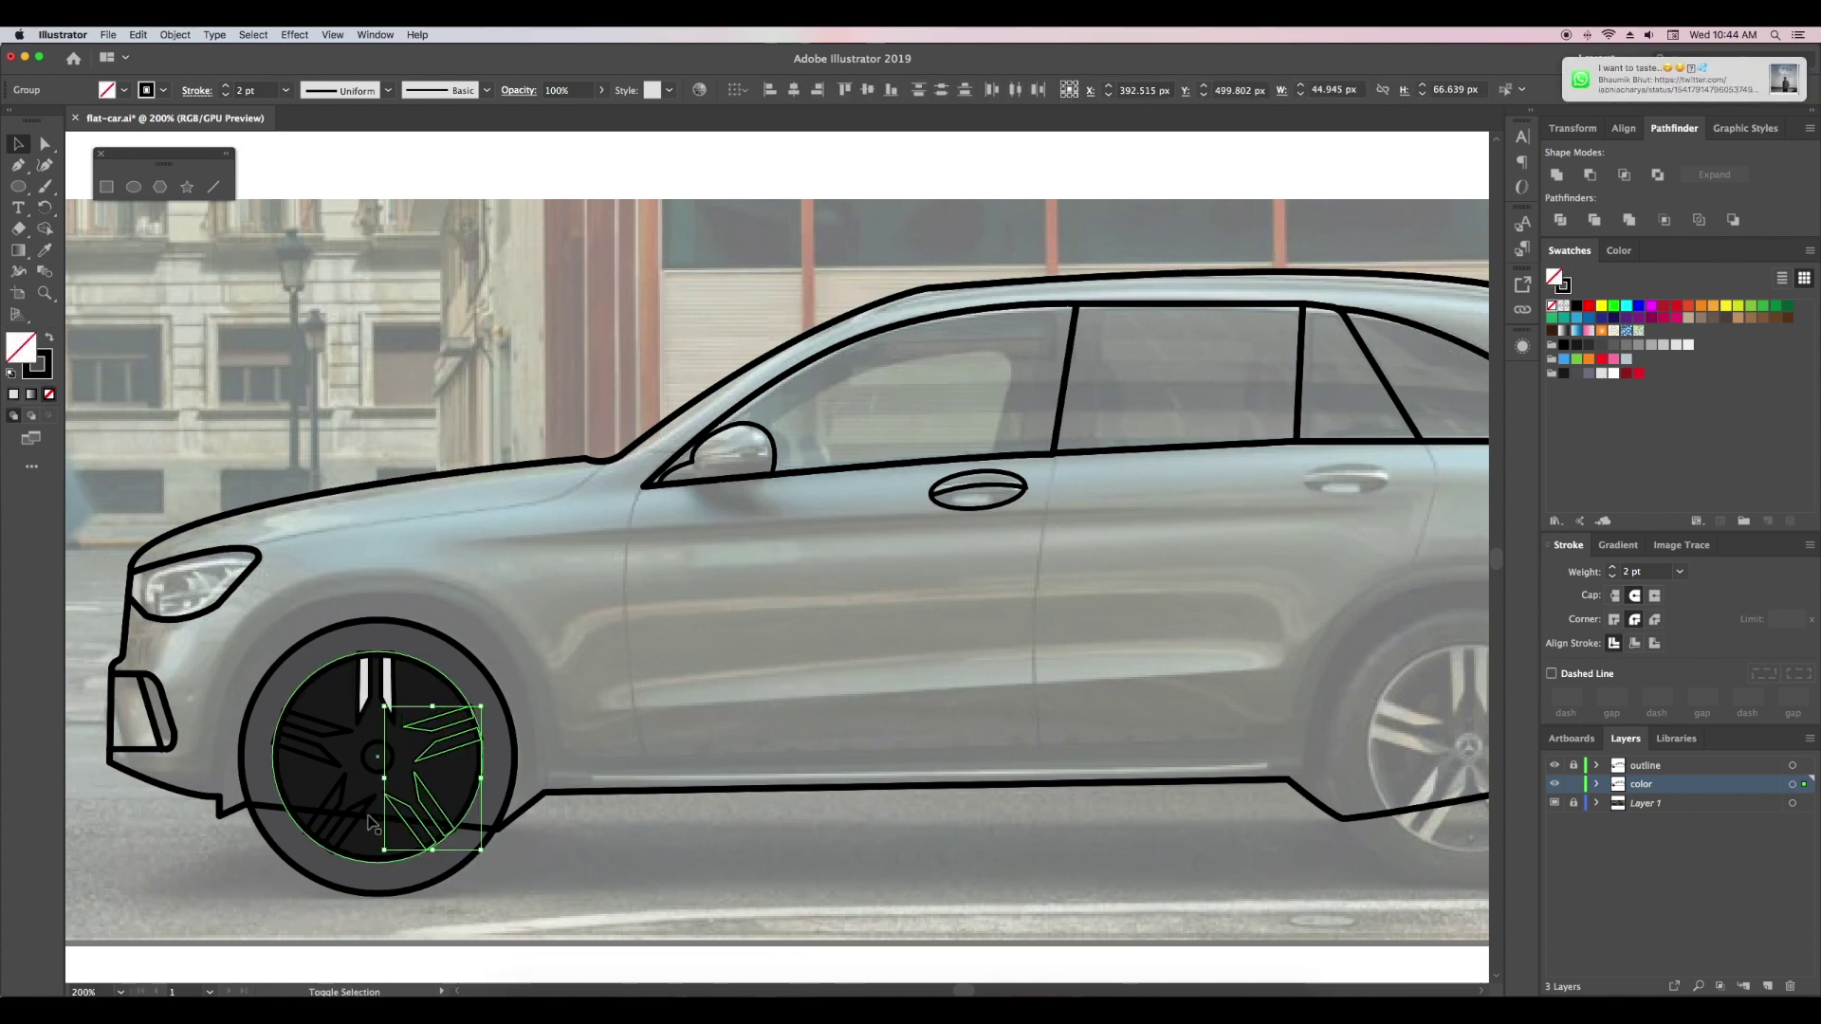
pyautogui.keyDown('shift'); pyautogui.click(306, 756); pyautogui.keyUp('shift')
pyautogui.click(1596, 375)
pyautogui.click(377, 756)
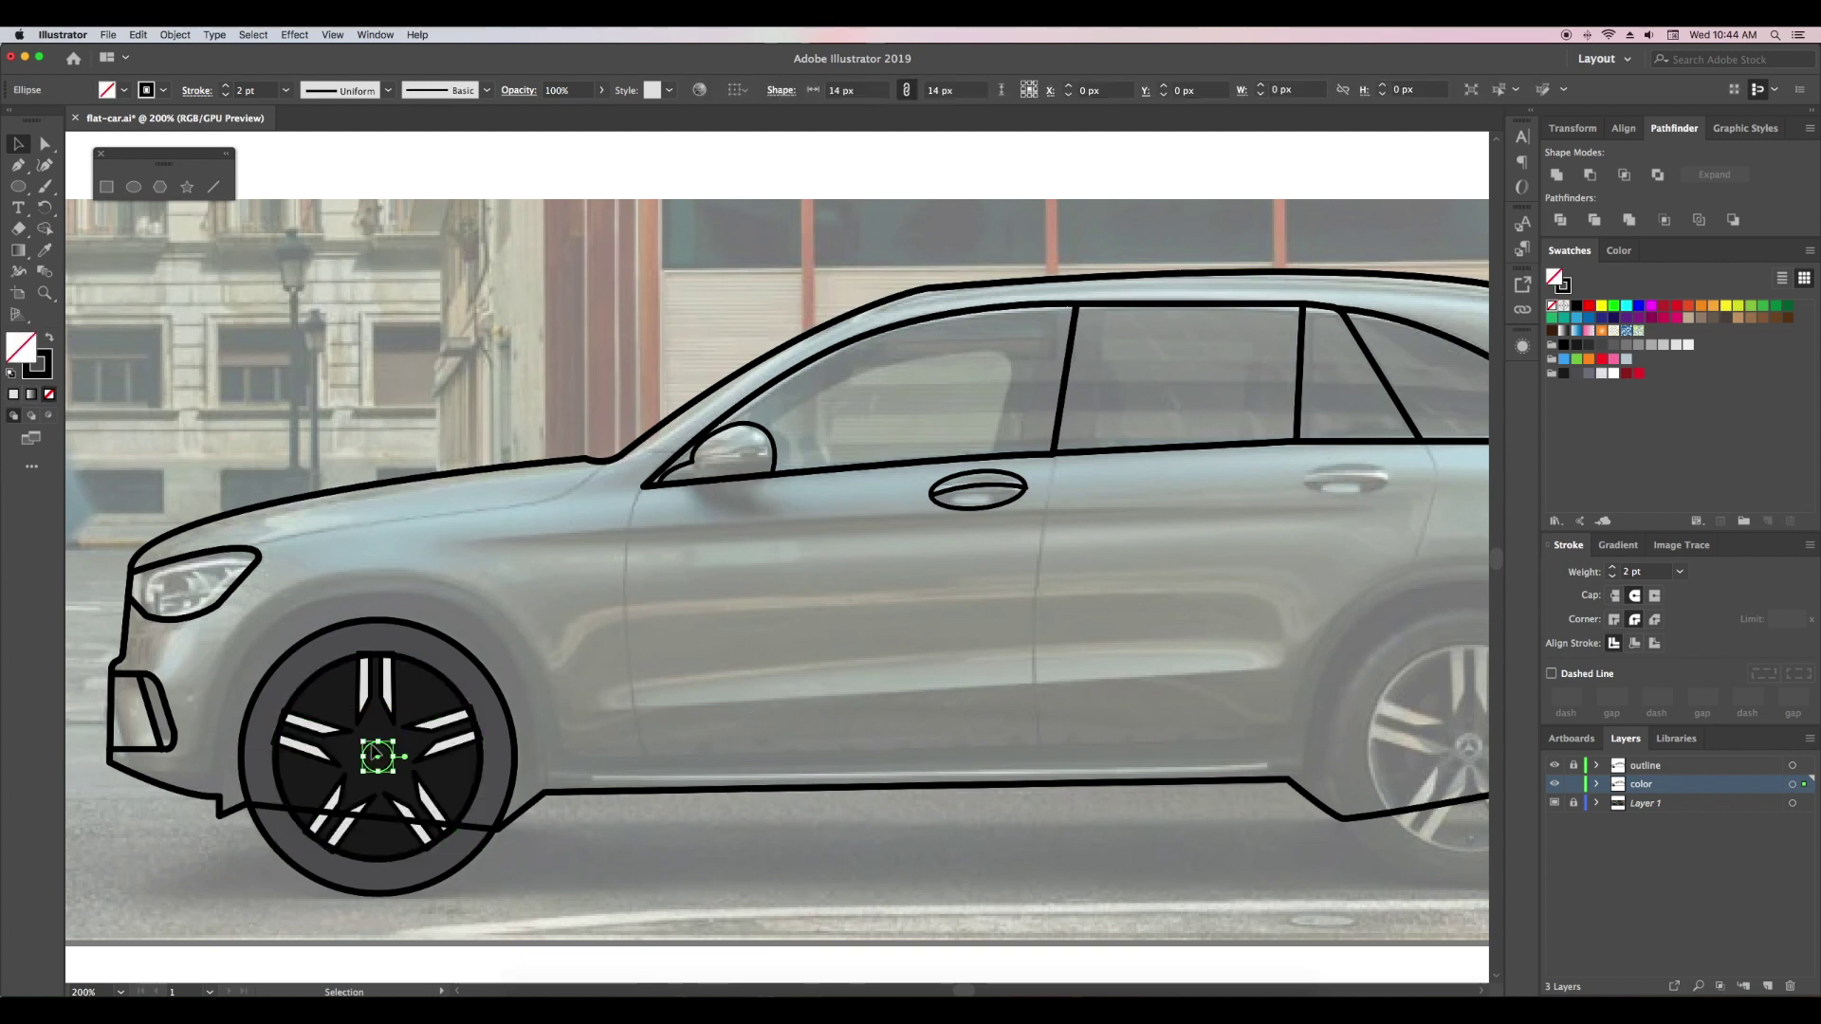
pyautogui.click(1591, 377)
pyautogui.click(50, 339)
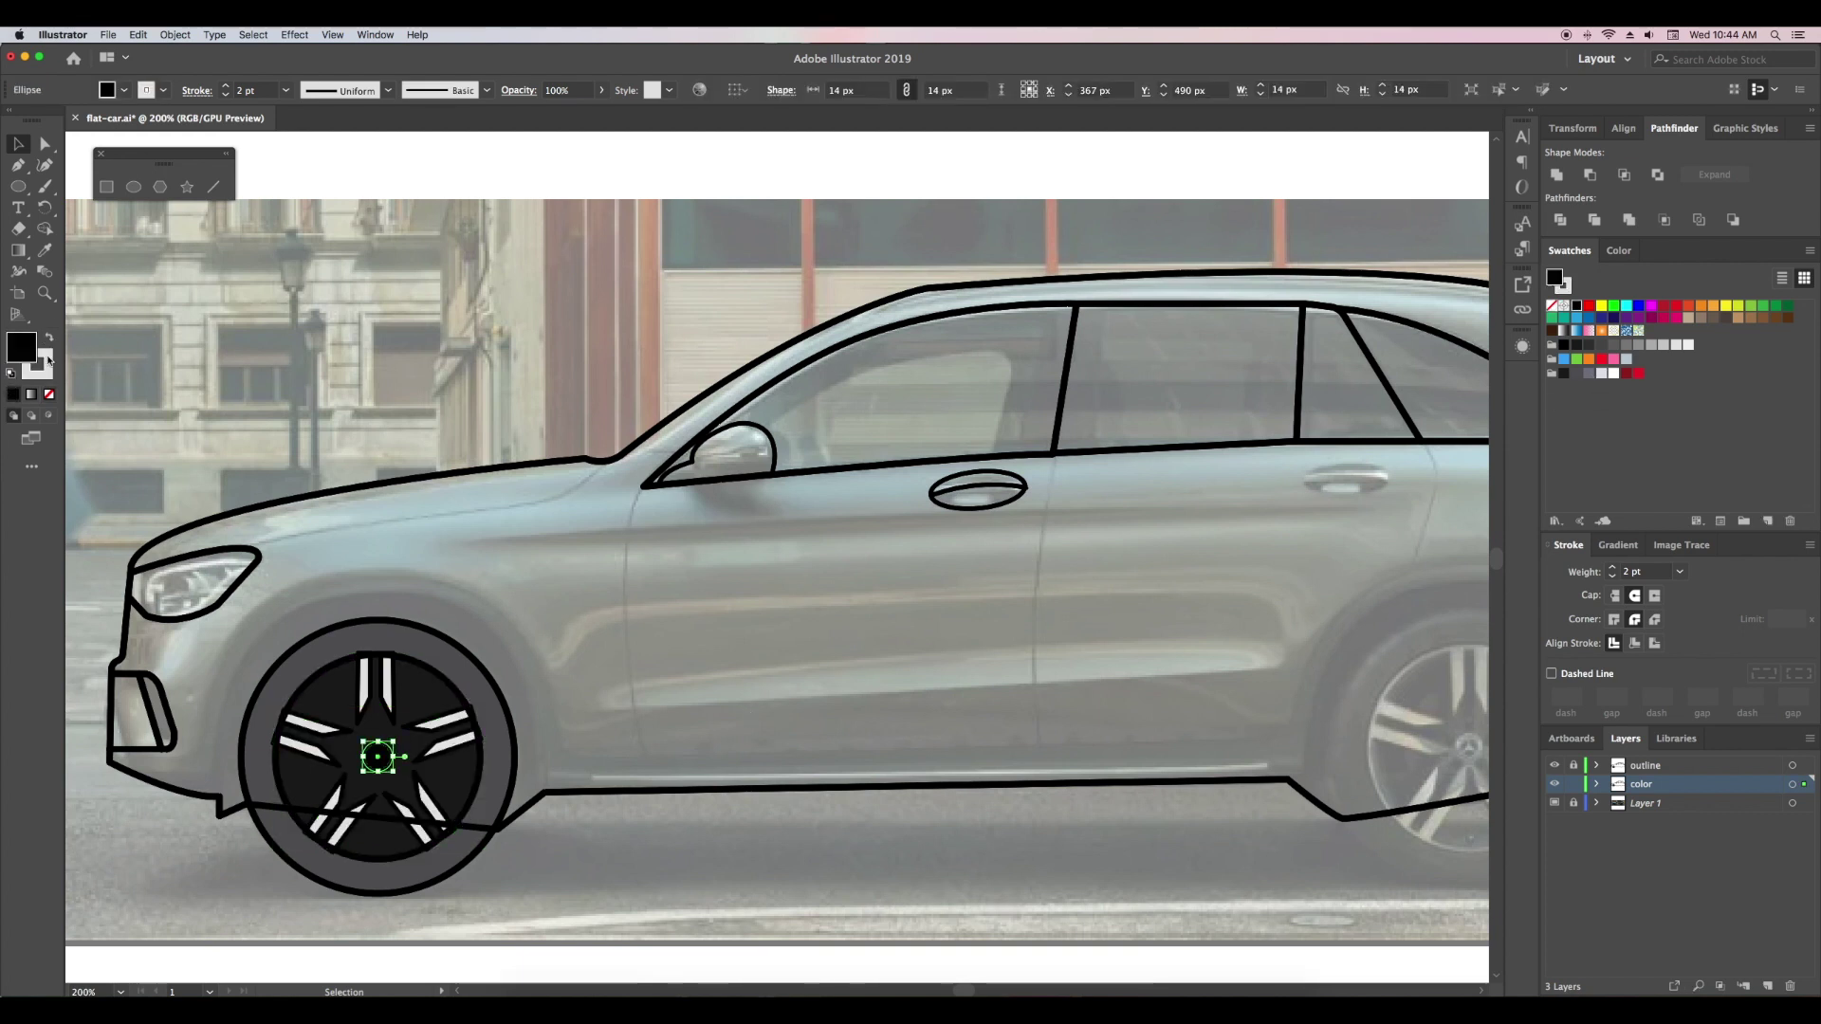
pyautogui.click(50, 394)
pyautogui.click(687, 861)
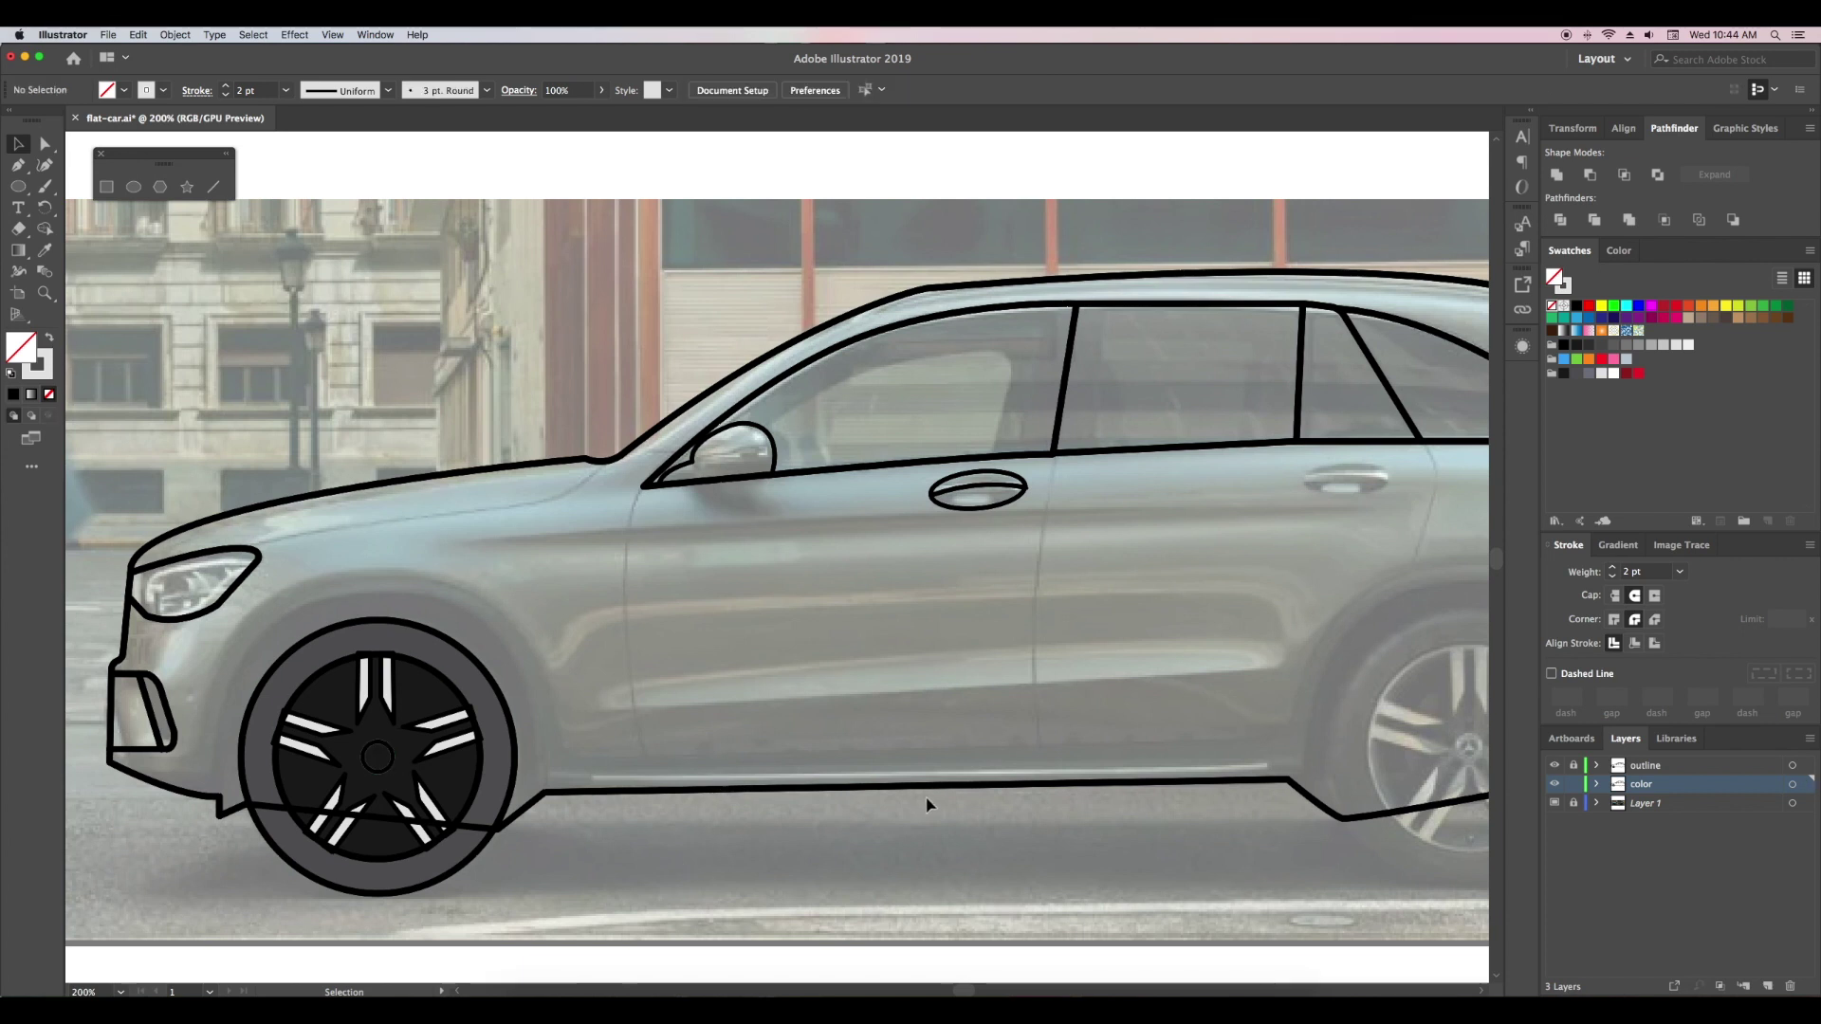
pyautogui.click(378, 756)
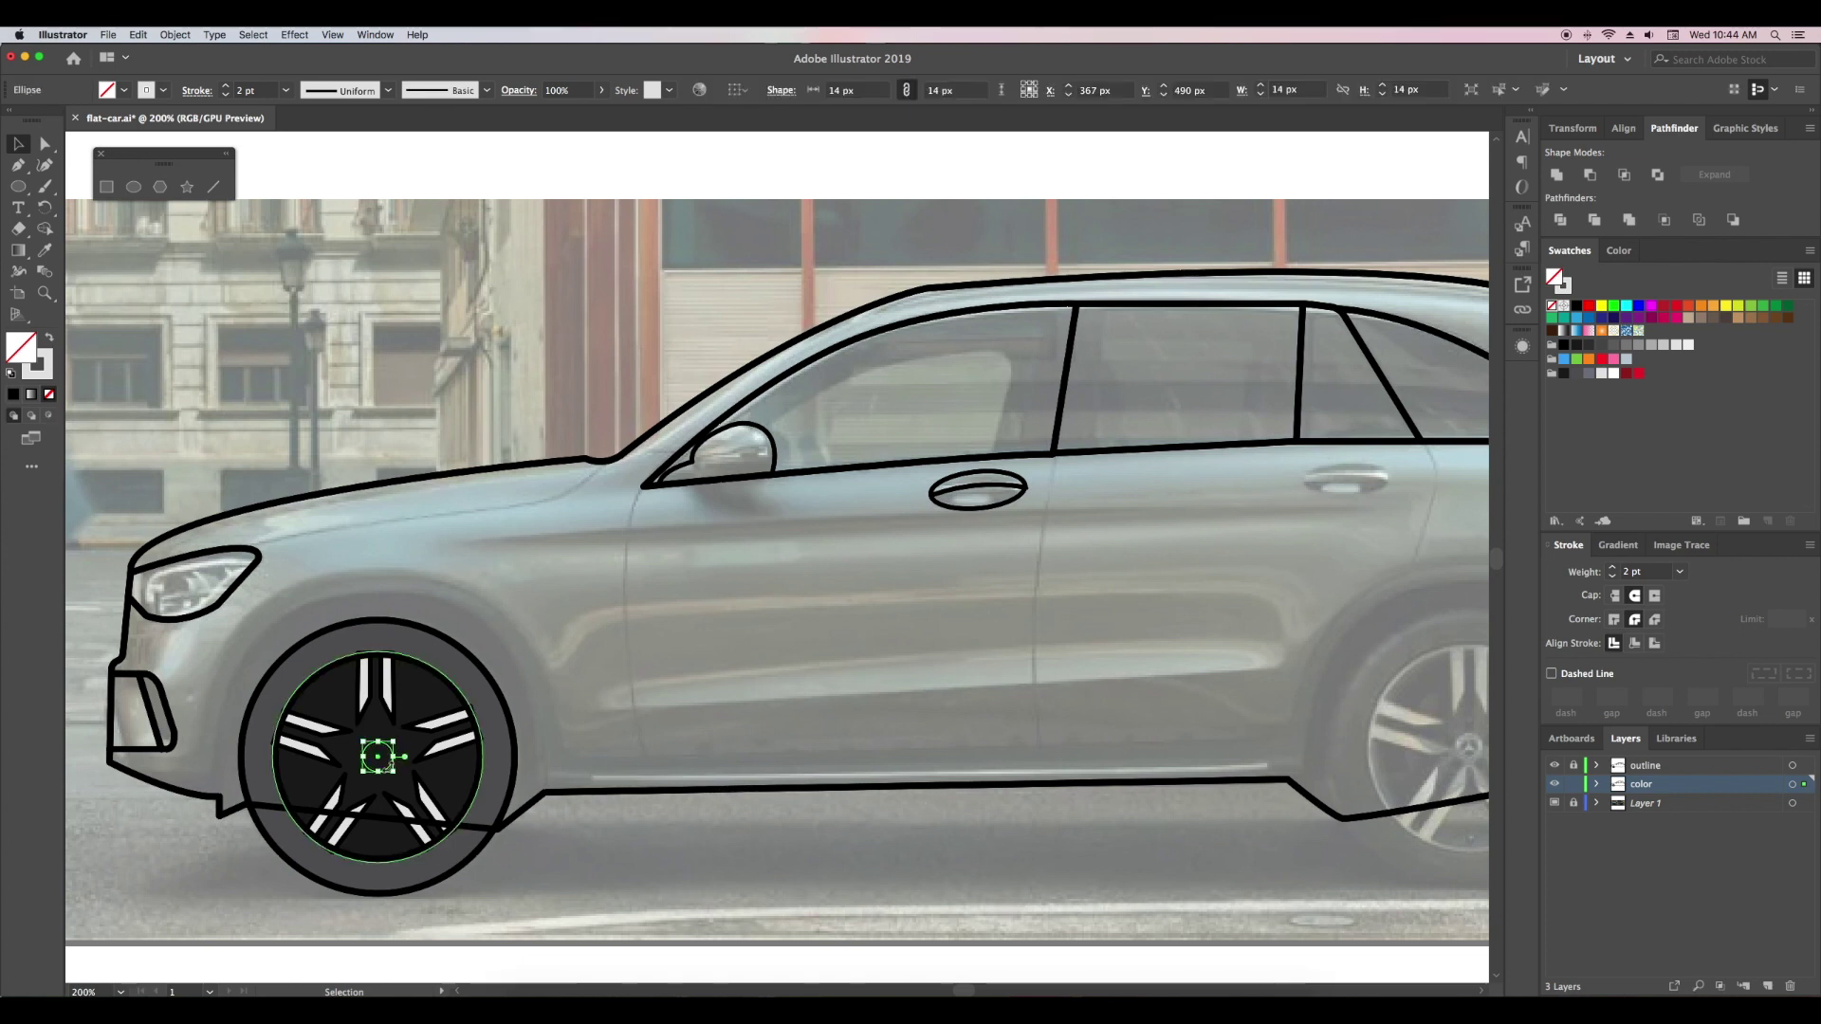
pyautogui.hotkey('ctrl', '=')
pyautogui.hotkey('ctrl', '=')
pyautogui.hotkey('ctrl', '=')
pyautogui.hotkey('ctrl', '=')
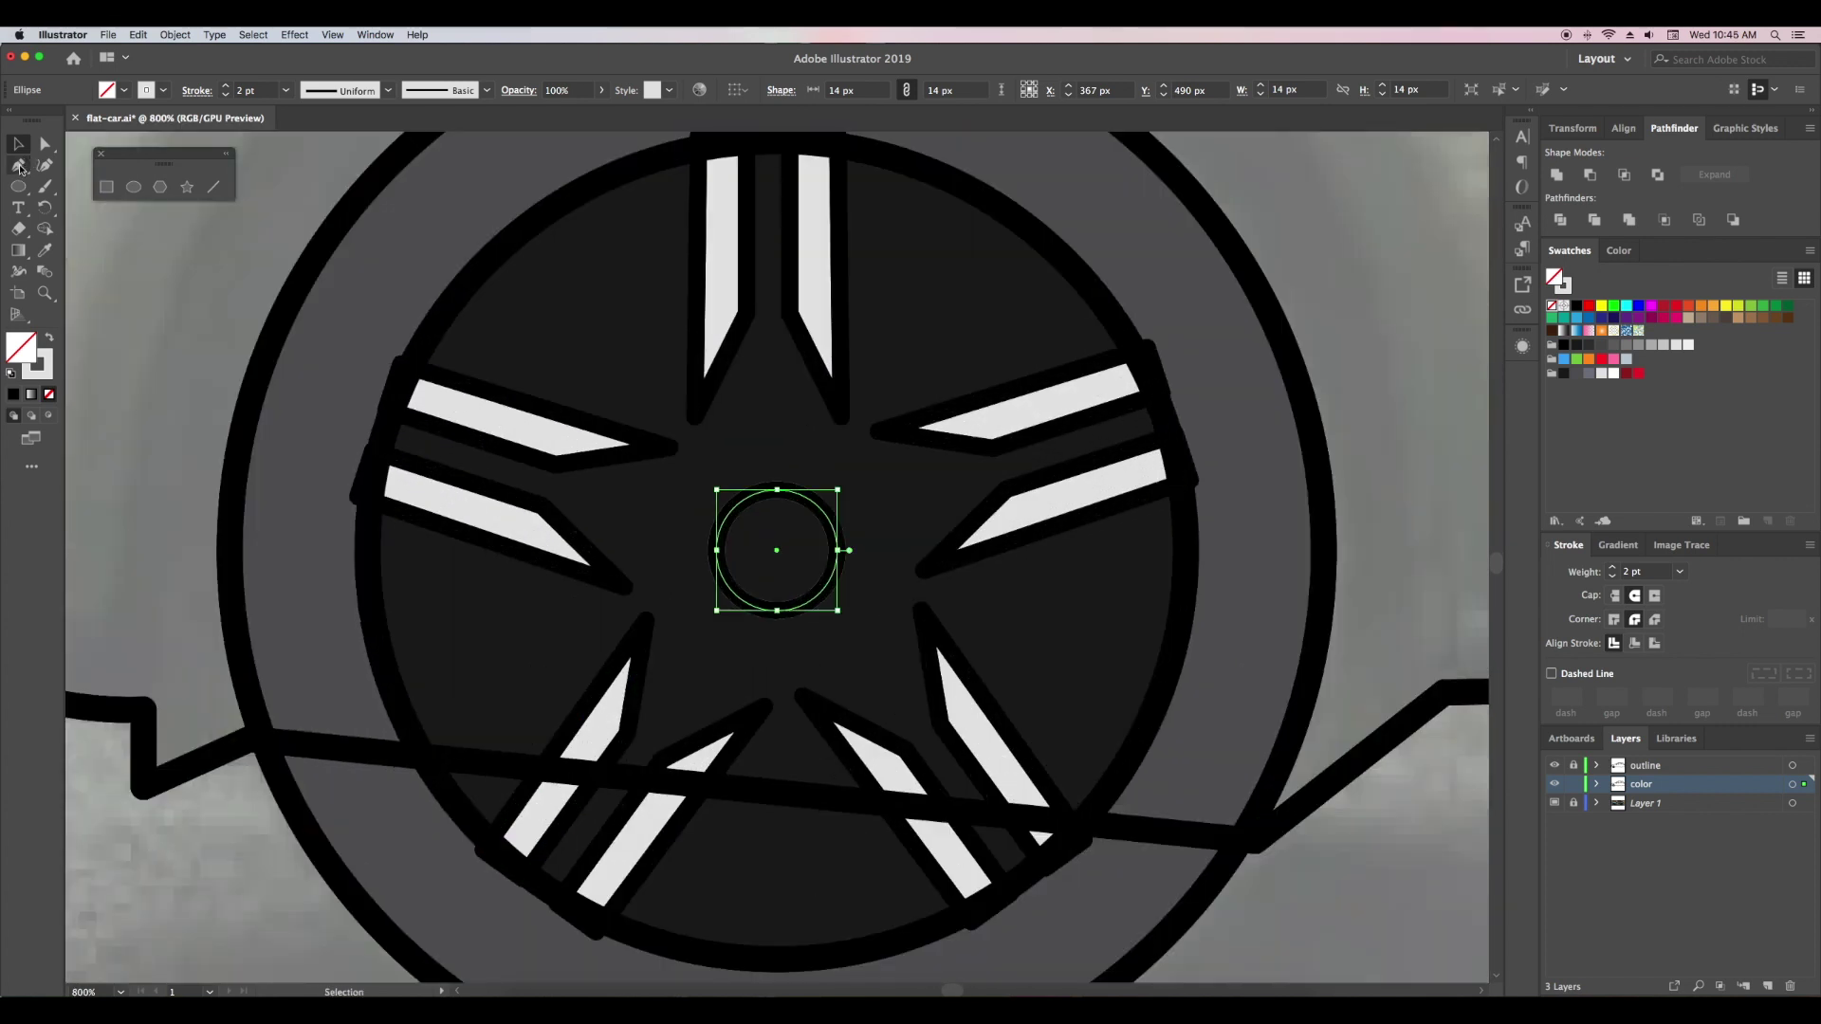
# - Draw a line from the hub centre upward and widen it into a tapered spoke
pyautogui.click(19, 168)
pyautogui.click(777, 550)
pyautogui.click(777, 491)
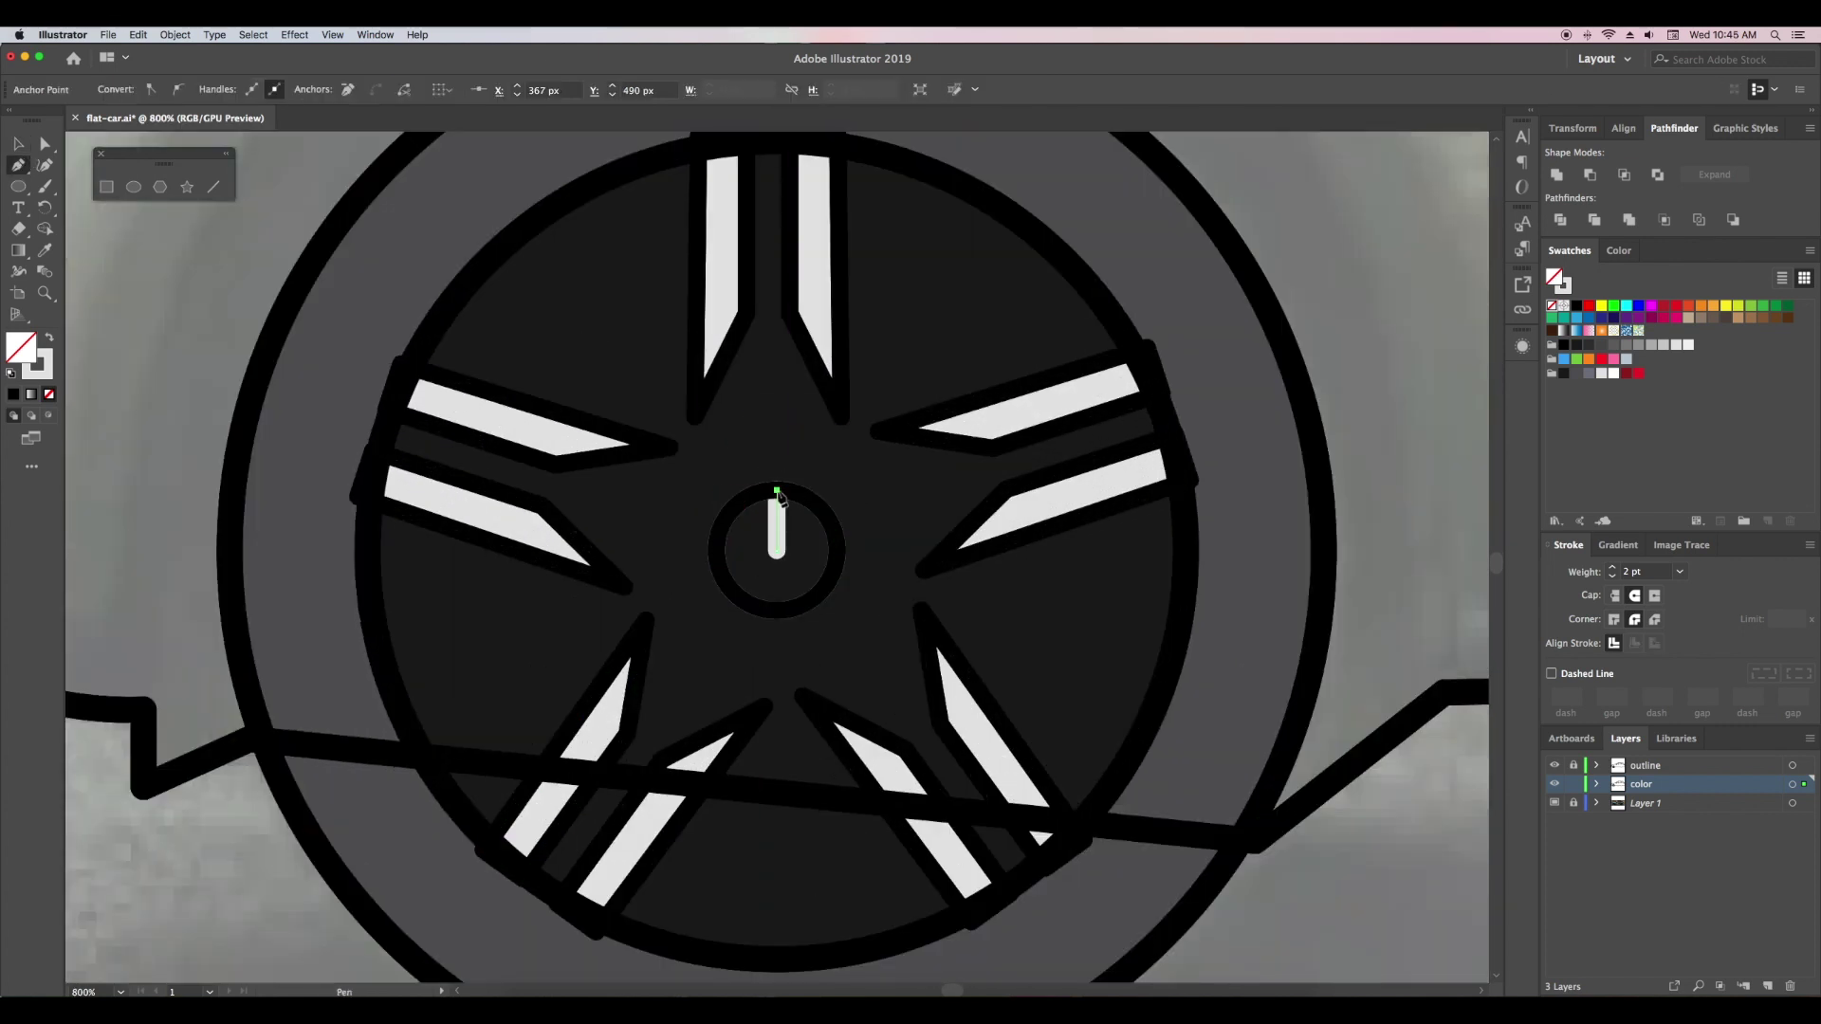
pyautogui.press('v')
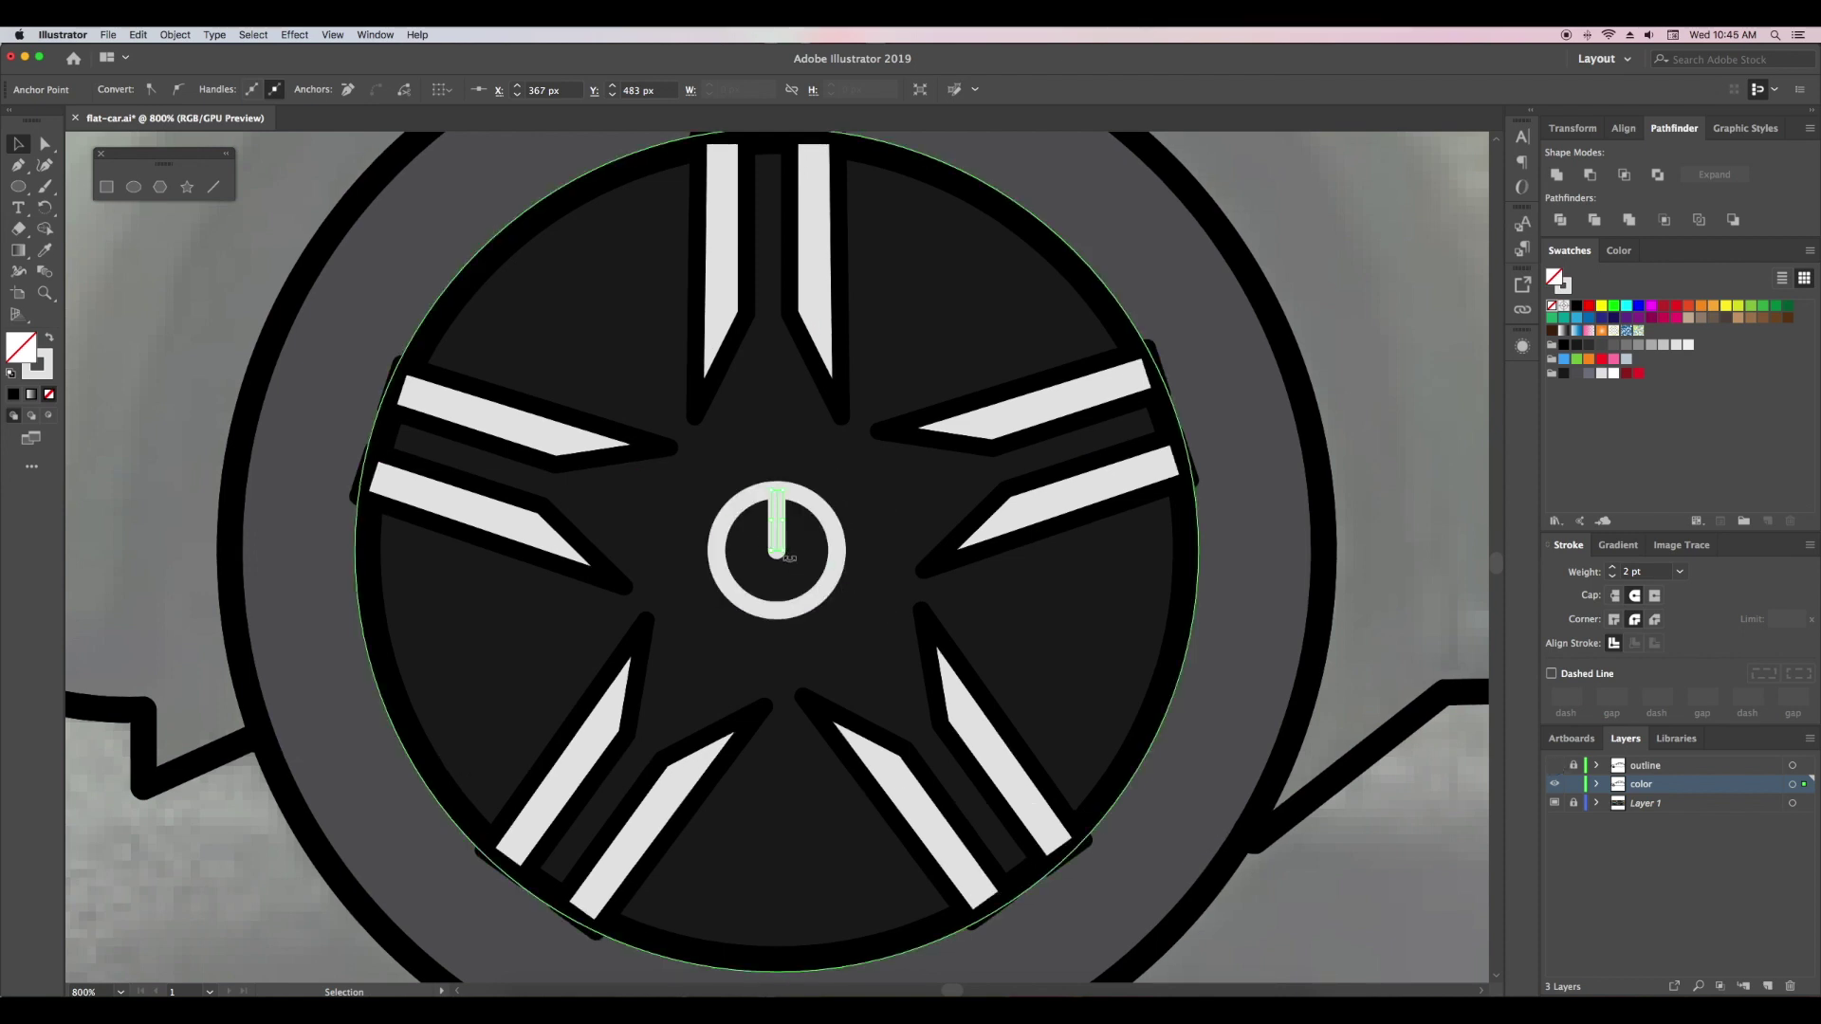
pyautogui.hotkey('shift', 'w')
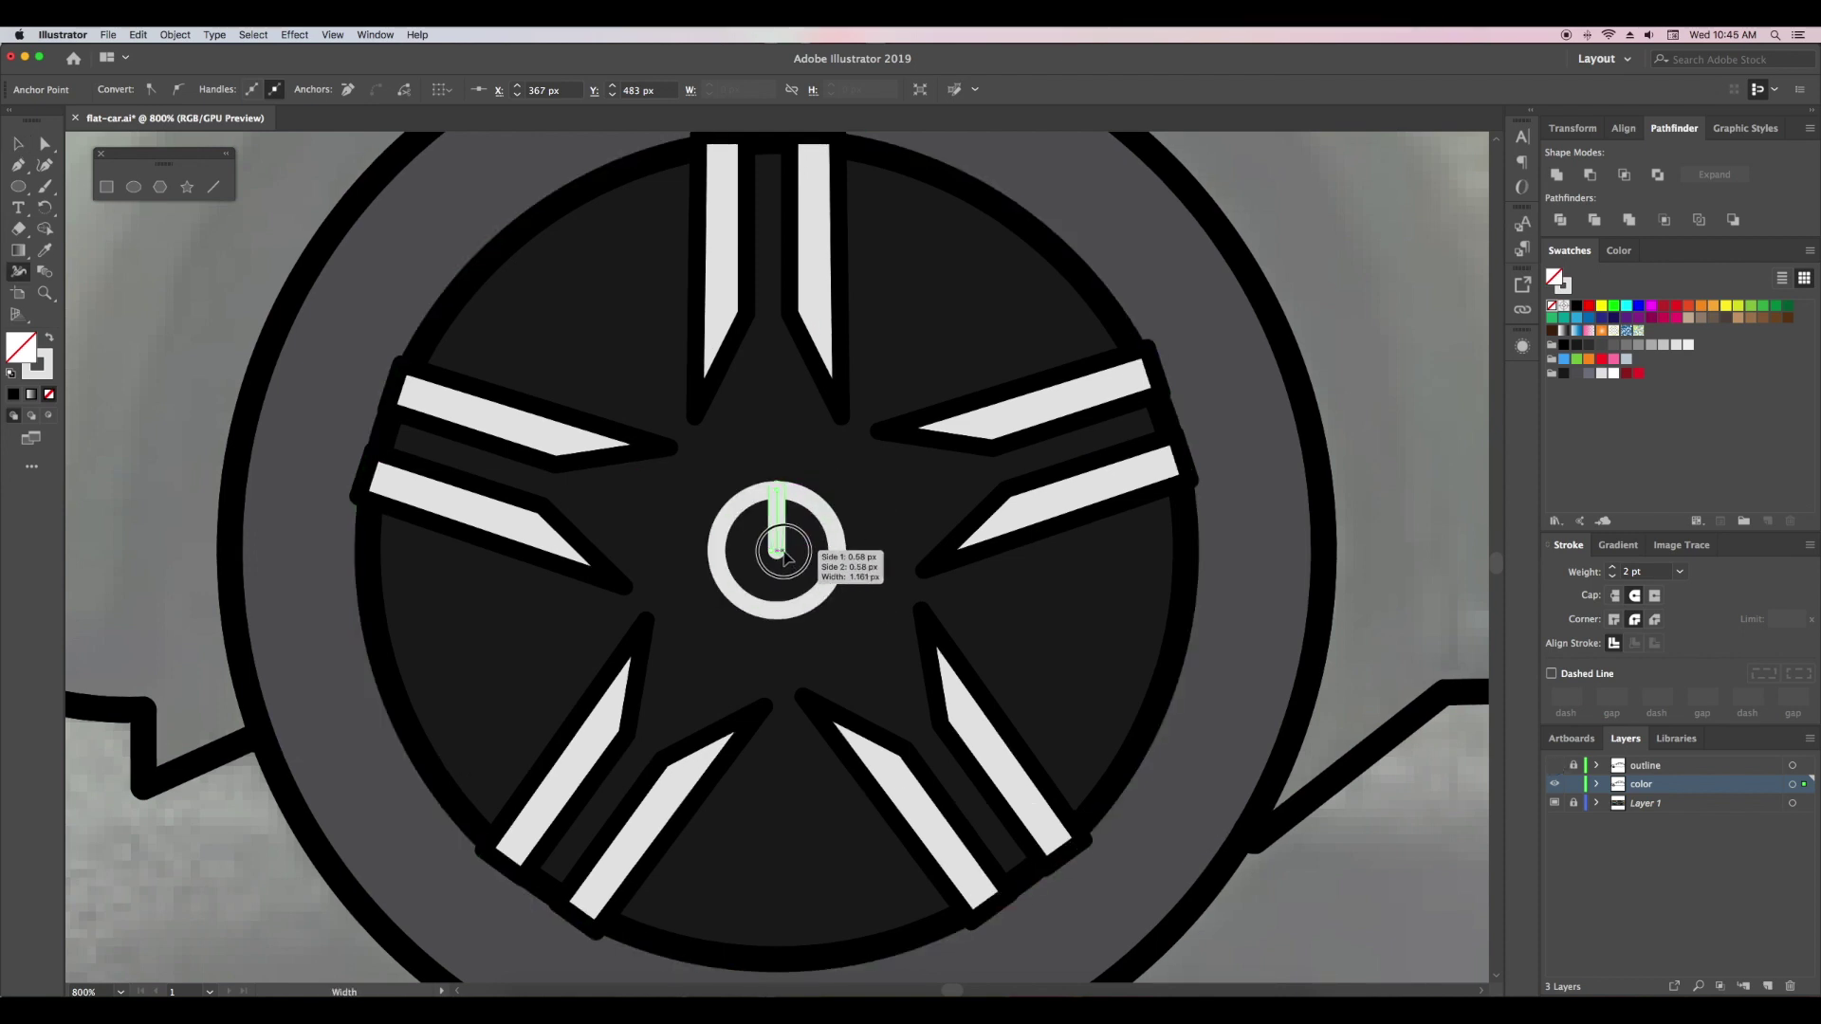
pyautogui.moveTo(780, 557); pyautogui.dragTo(789, 556)
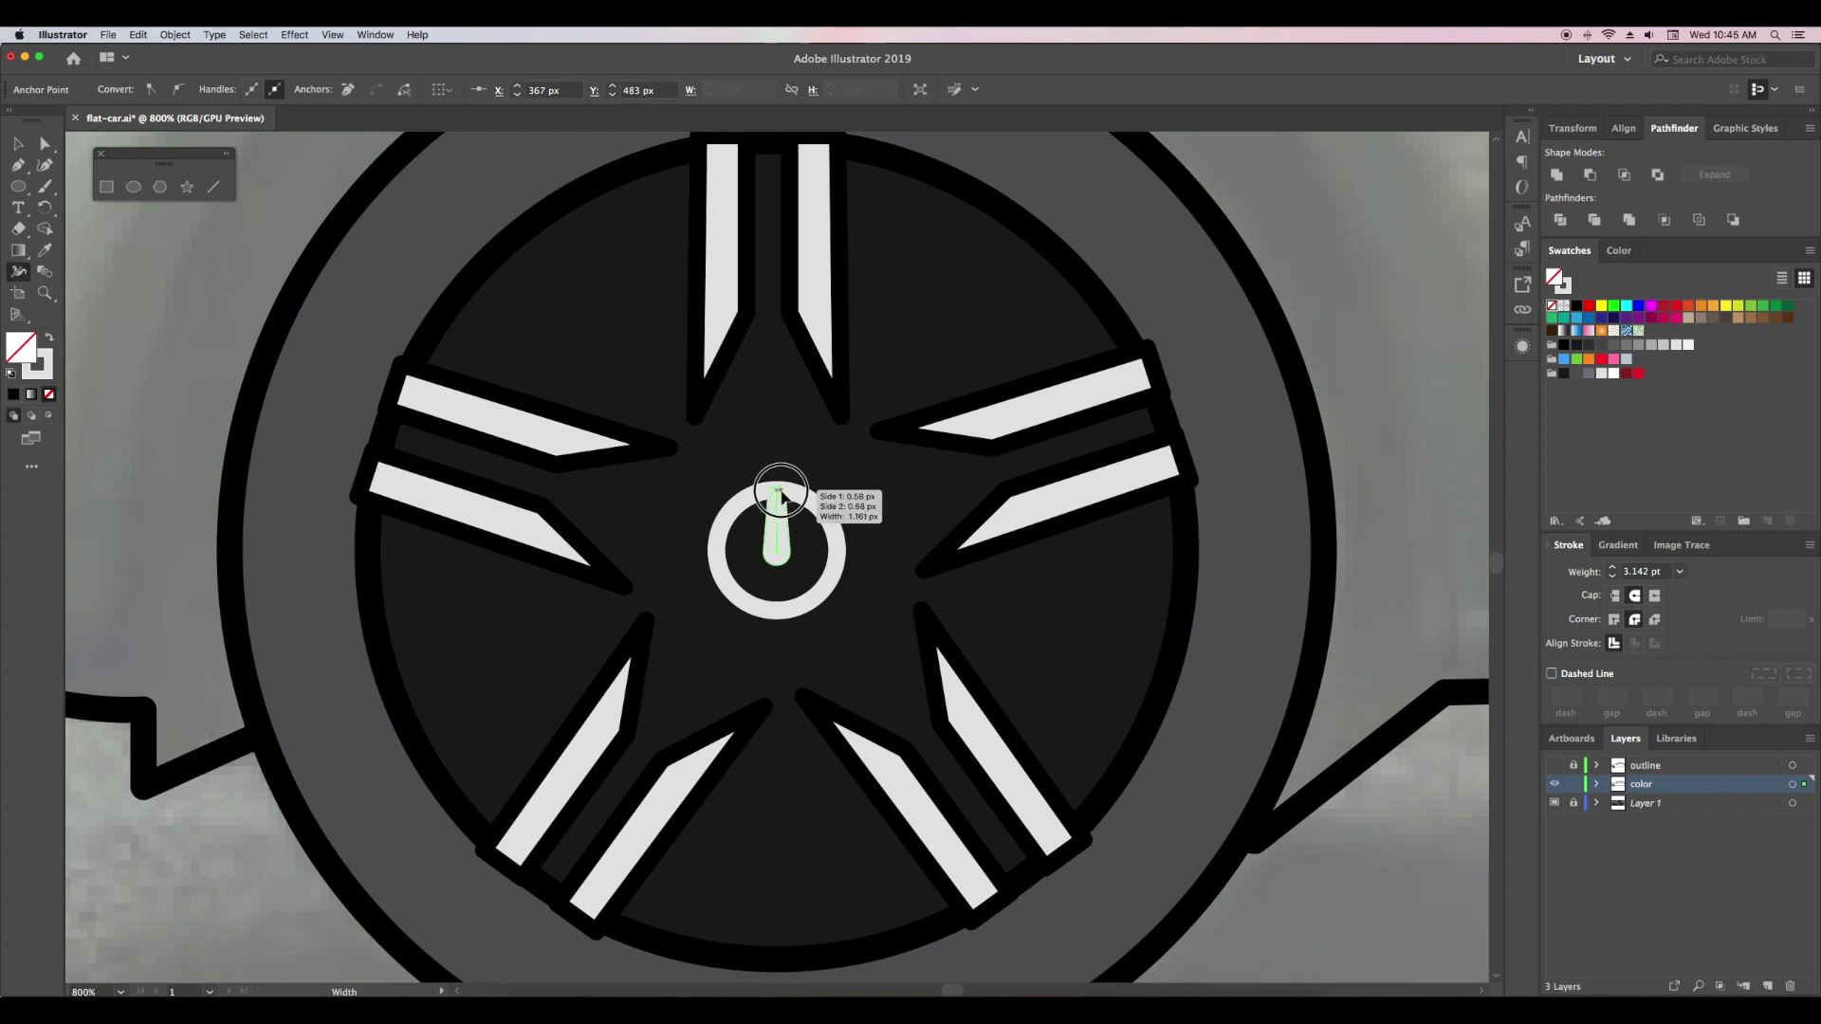
pyautogui.press('v')
# - Rotate copies of the spoke around the hub centre to form a three-pointed star
pyautogui.click(46, 207)
pyautogui.keyDown('alt'); pyautogui.click(776, 549); pyautogui.keyUp('alt')
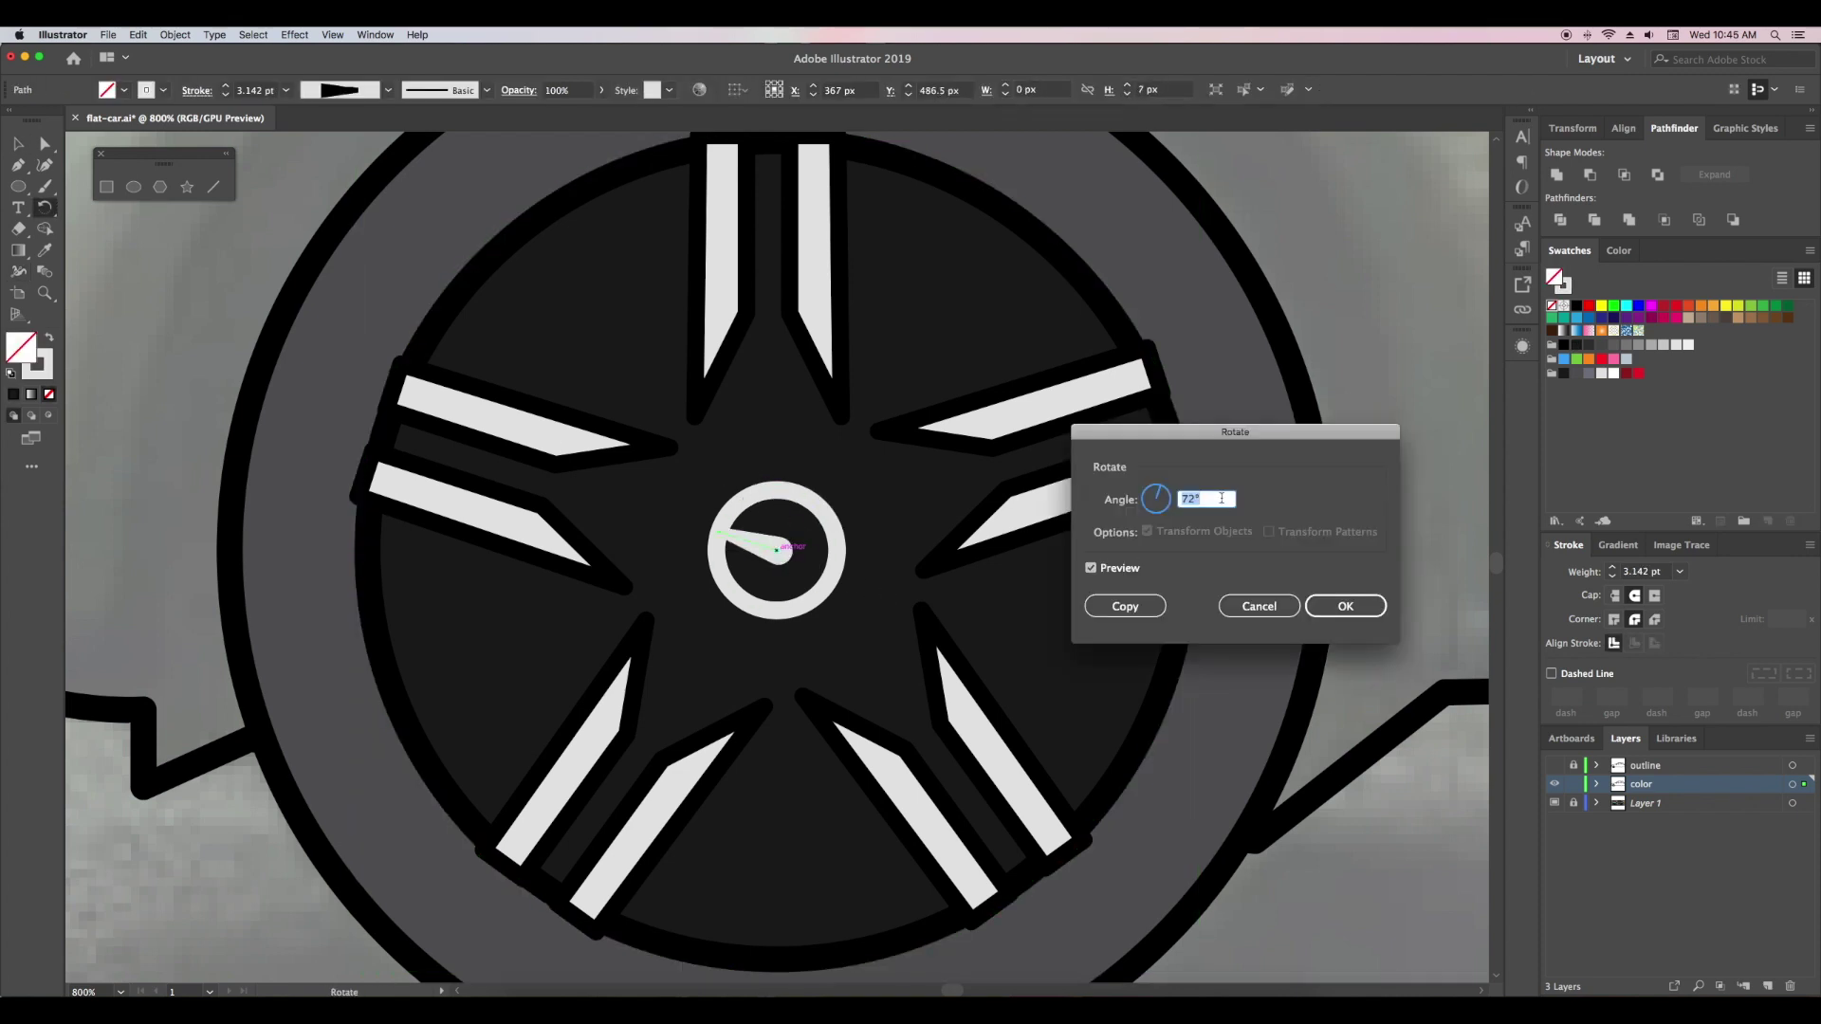
pyautogui.click(1125, 606)
pyautogui.hotkey('ctrl', 'd')
pyautogui.press('v')
pyautogui.click(1345, 816)
pyautogui.hotkey('ctrl', '-')
pyautogui.hotkey('ctrl', '-')
pyautogui.hotkey('ctrl', '-')
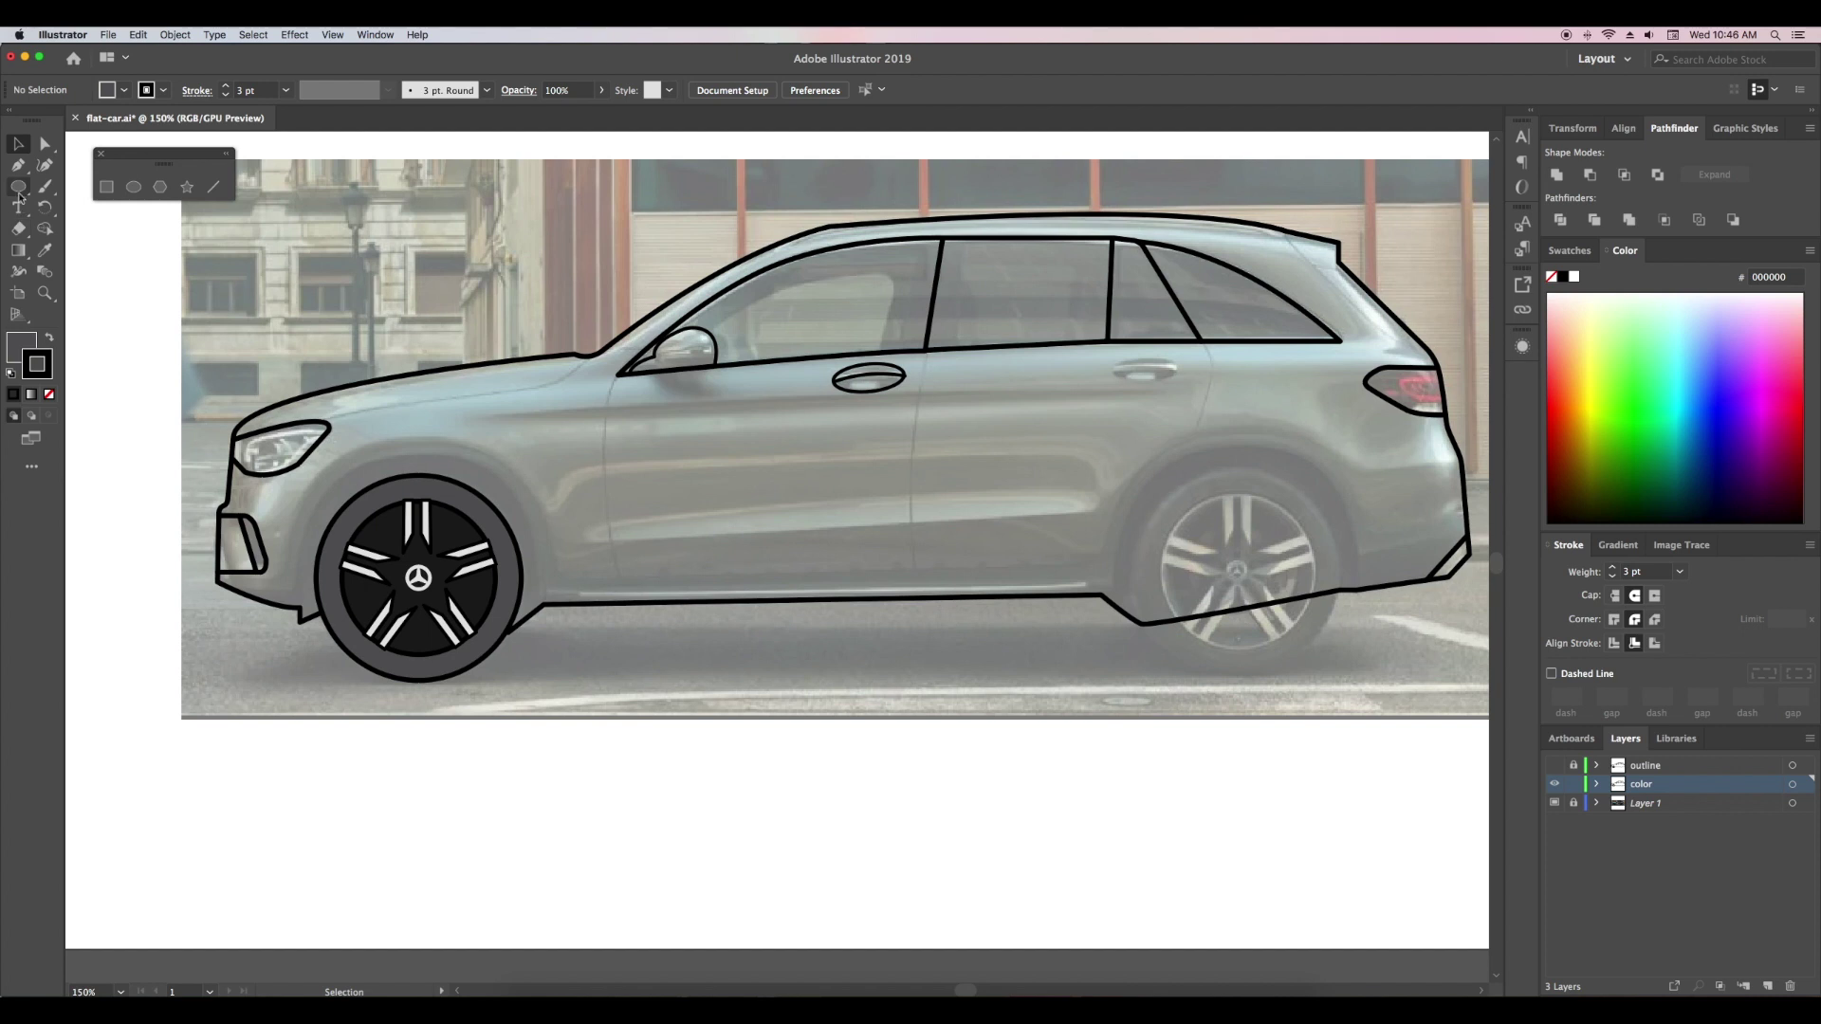
pyautogui.click(19, 190)
# - Draw an ellipse around the front wheel and send it behind the wheel
pyautogui.moveTo(419, 579); pyautogui.dragTo(540, 711)
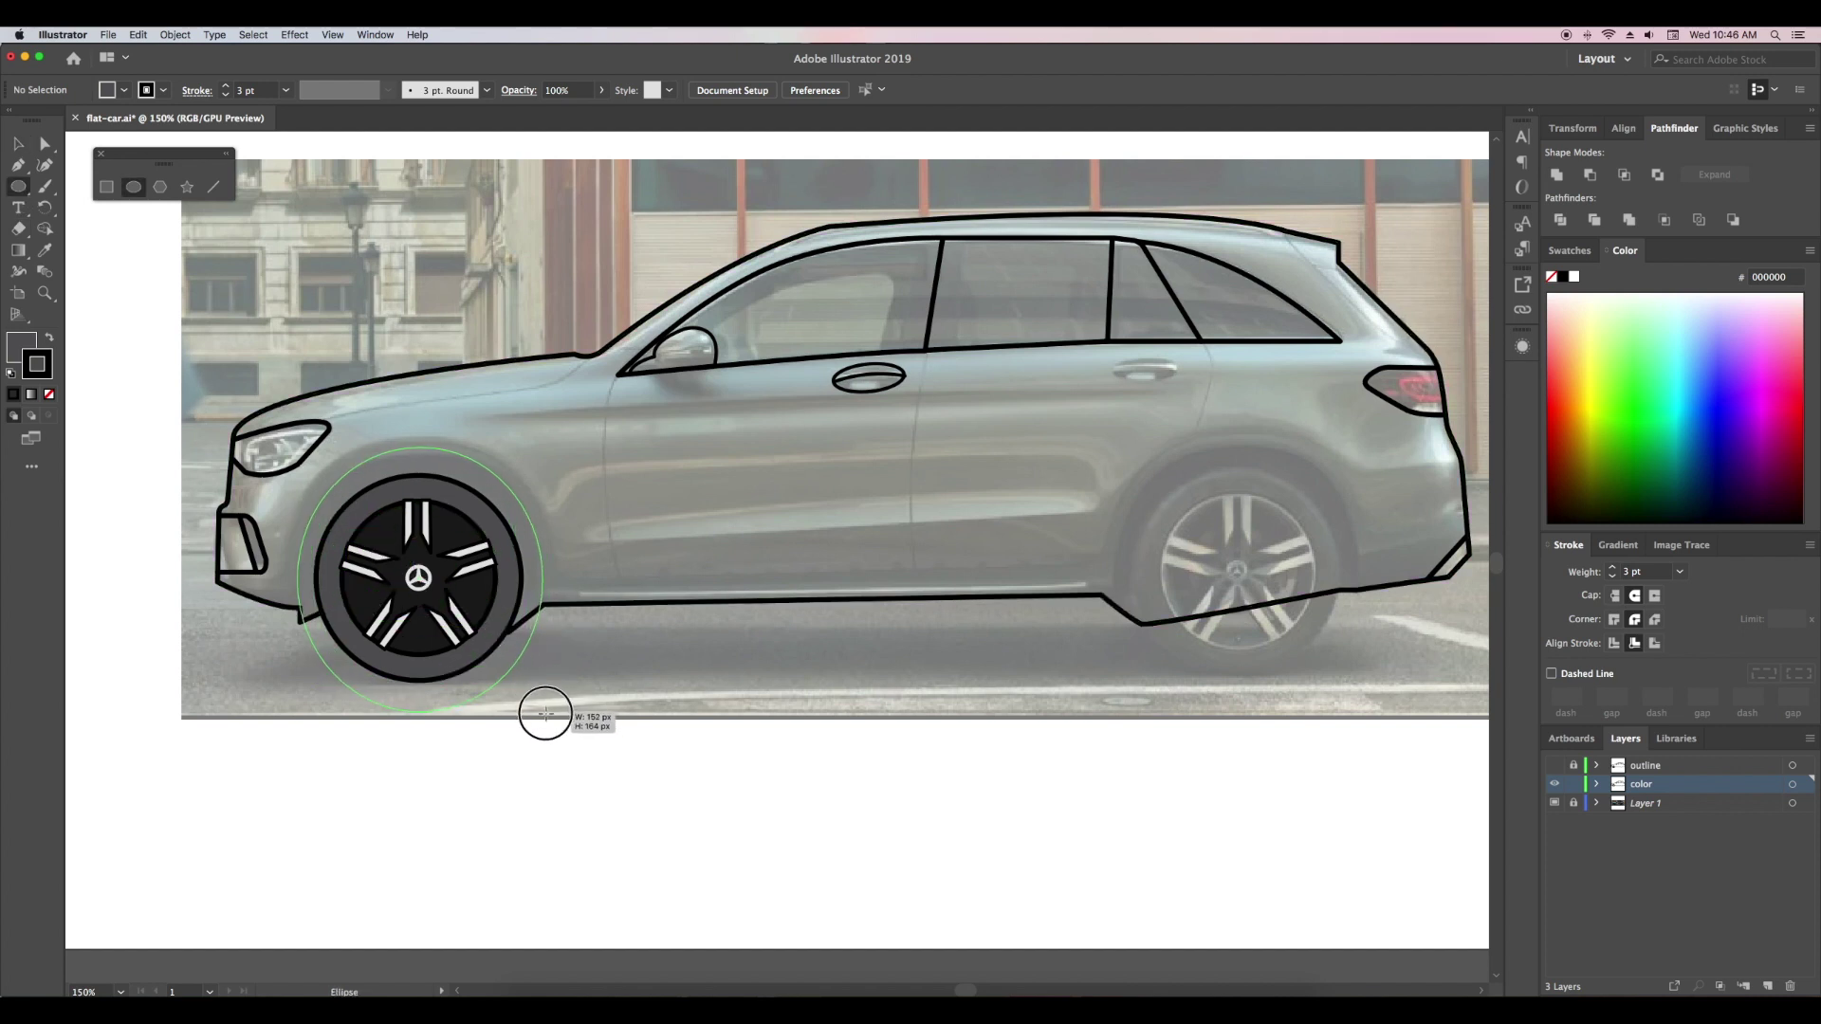
pyautogui.moveTo(540, 711); pyautogui.dragTo(549, 718)
pyautogui.press('v')
pyautogui.hotkey('ctrl', 'shift', '[')
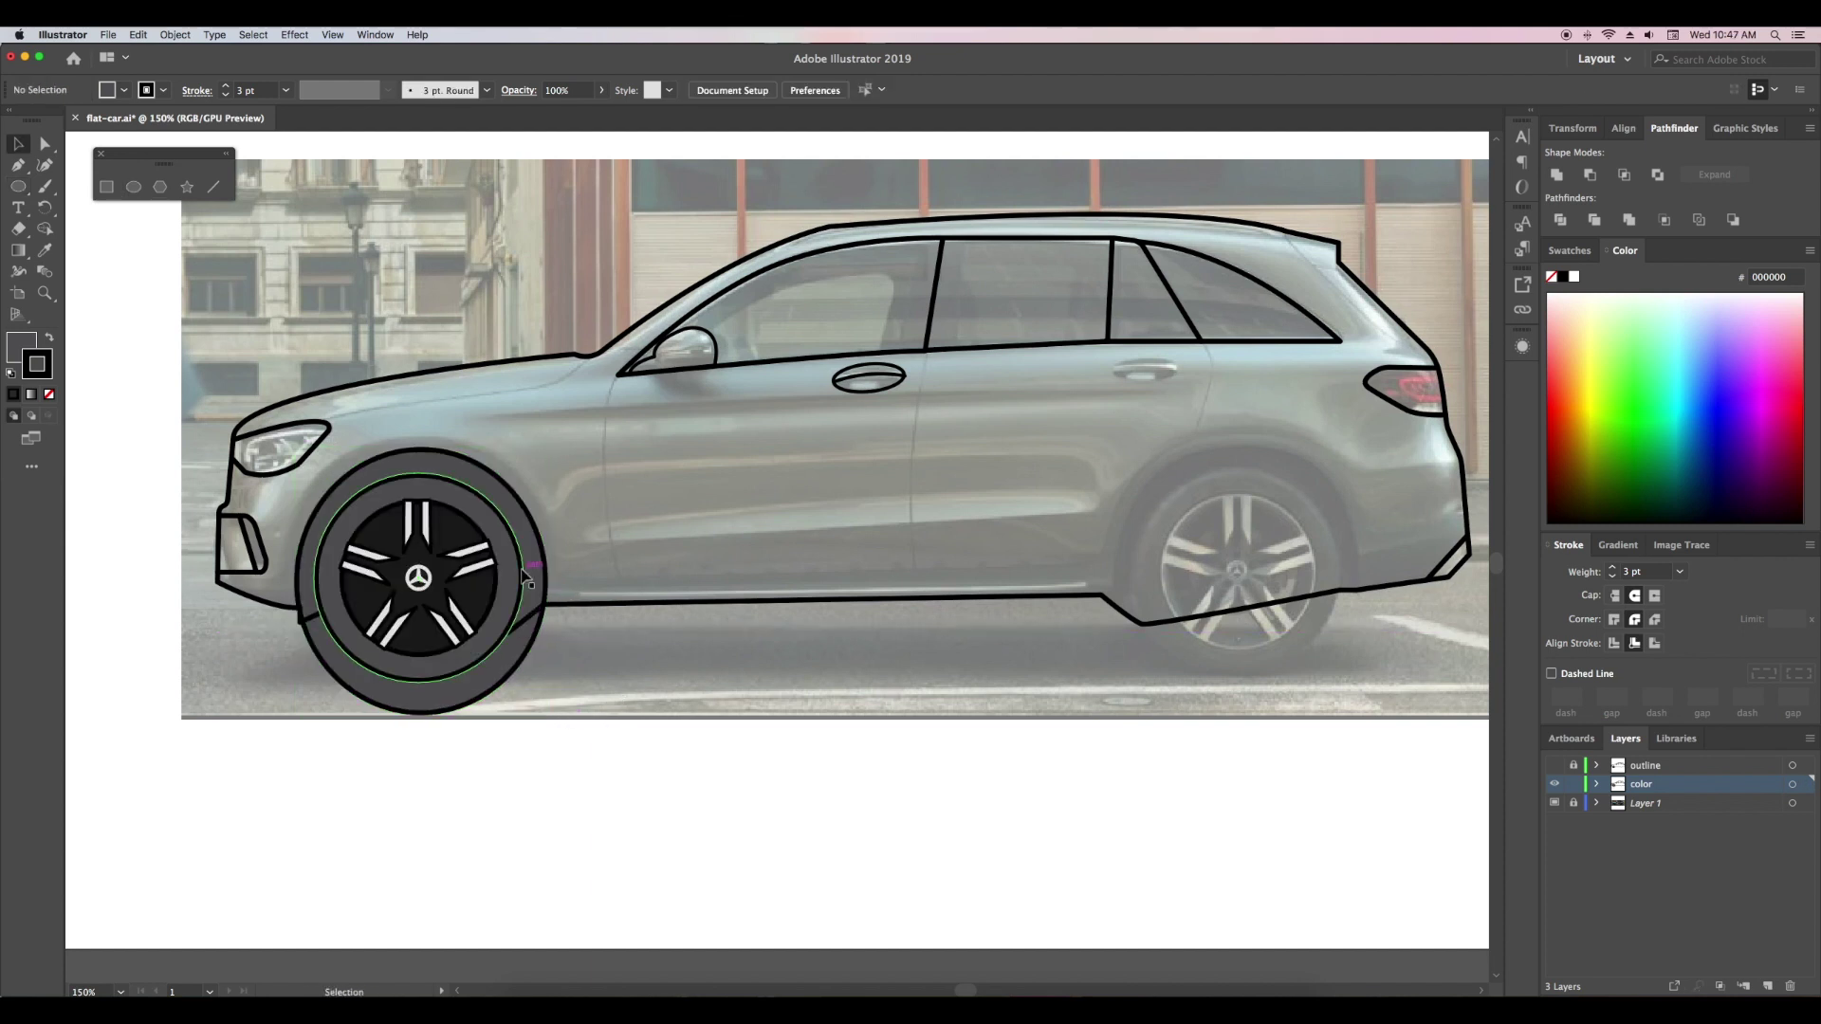
# - Trim the ellipse to a wheel-arch shape and fill it black
pyautogui.click(593, 607)
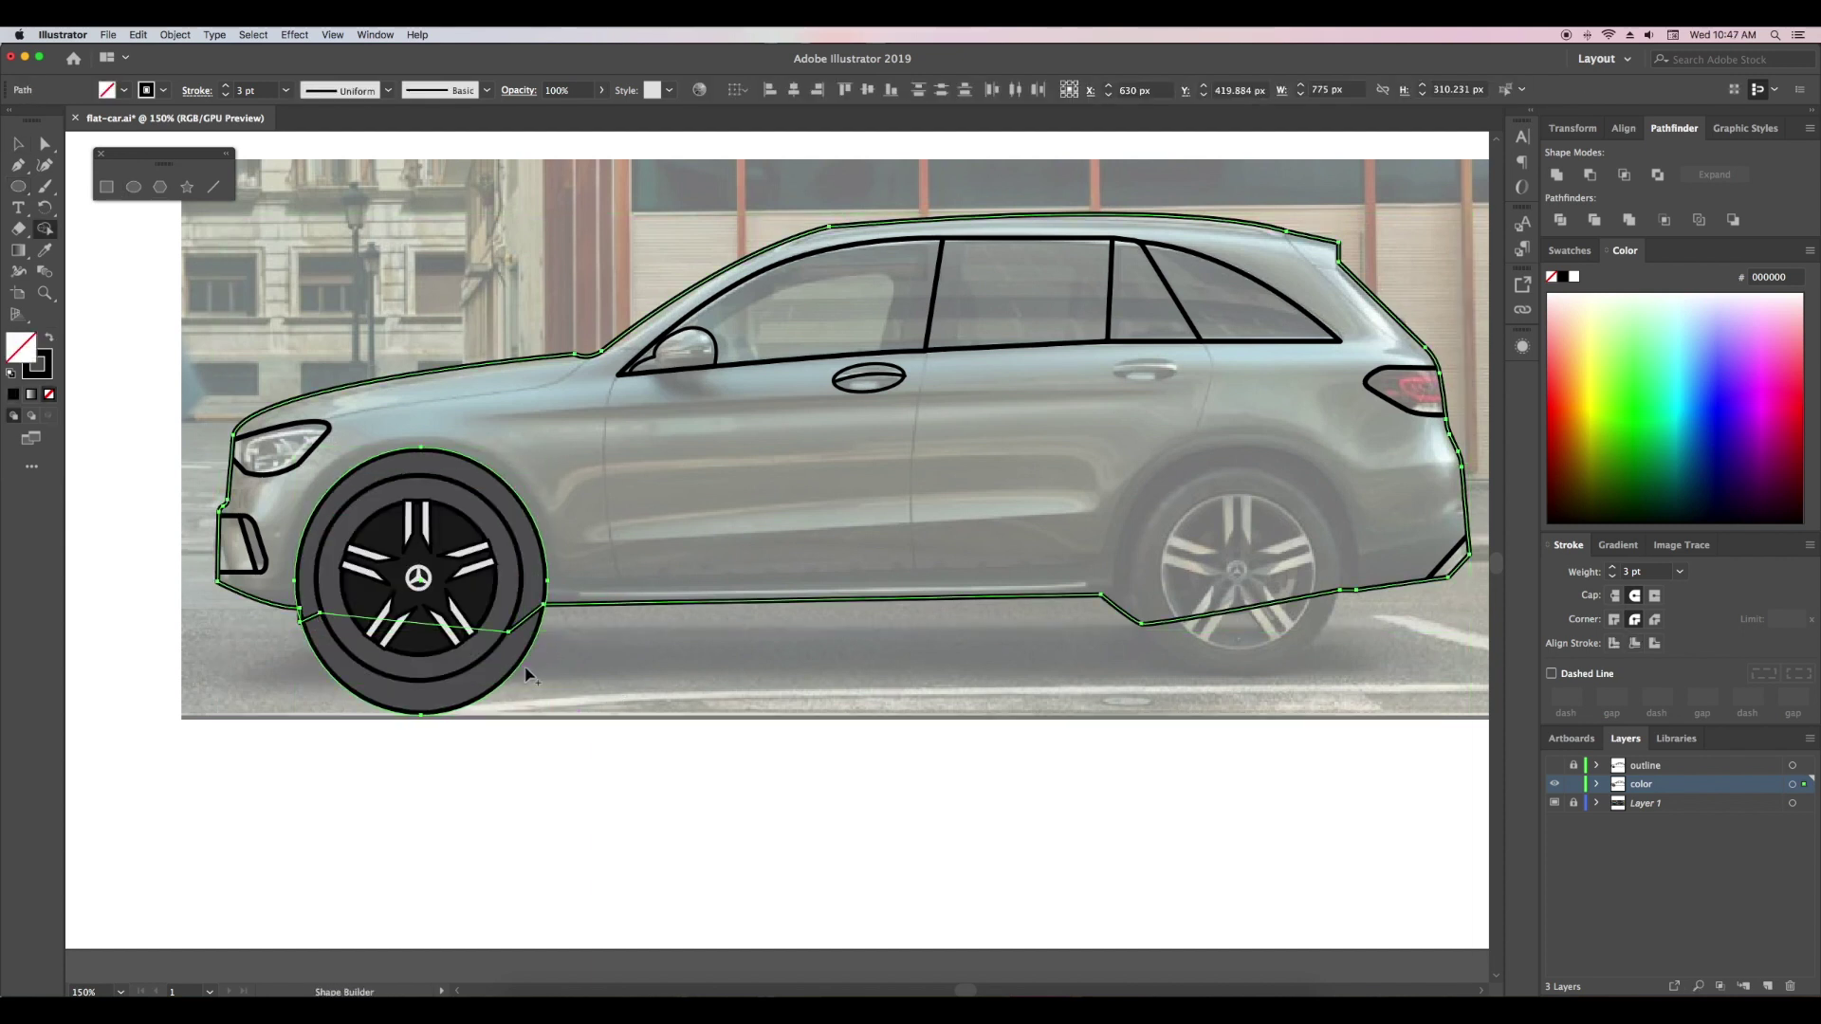
pyautogui.click(562, 679)
pyautogui.click(548, 582)
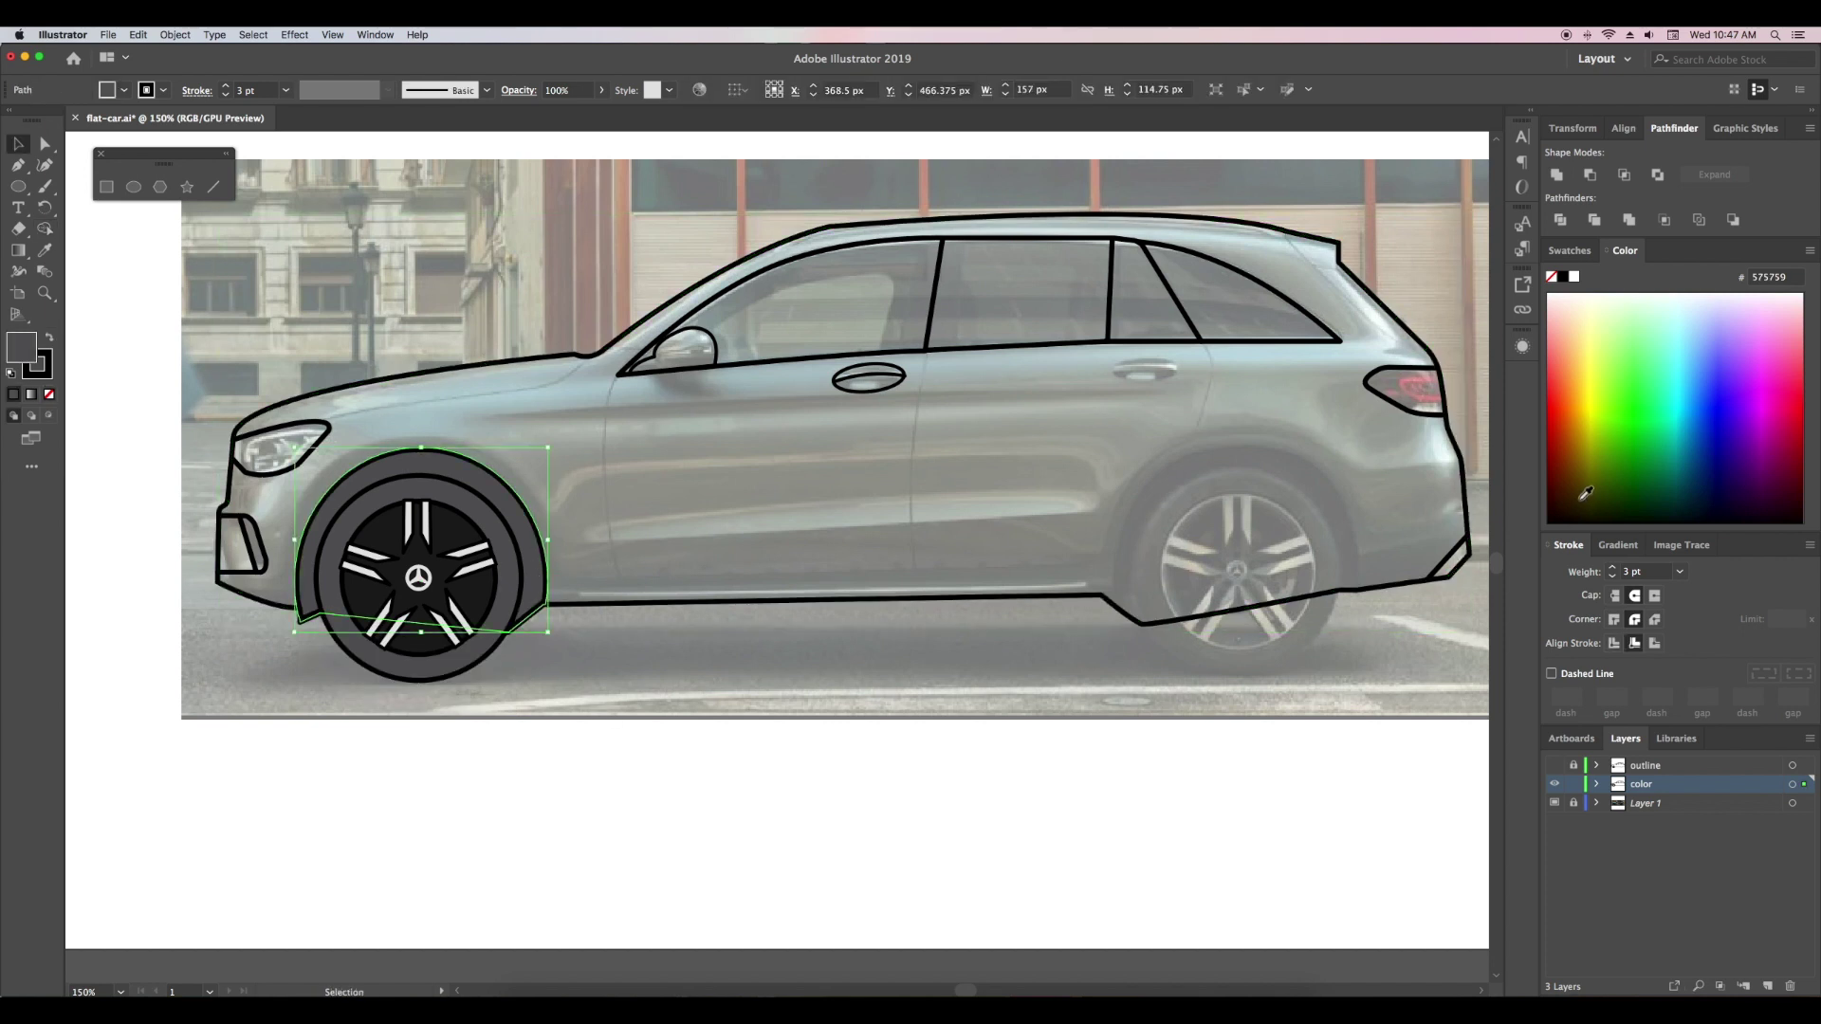
pyautogui.click(1570, 250)
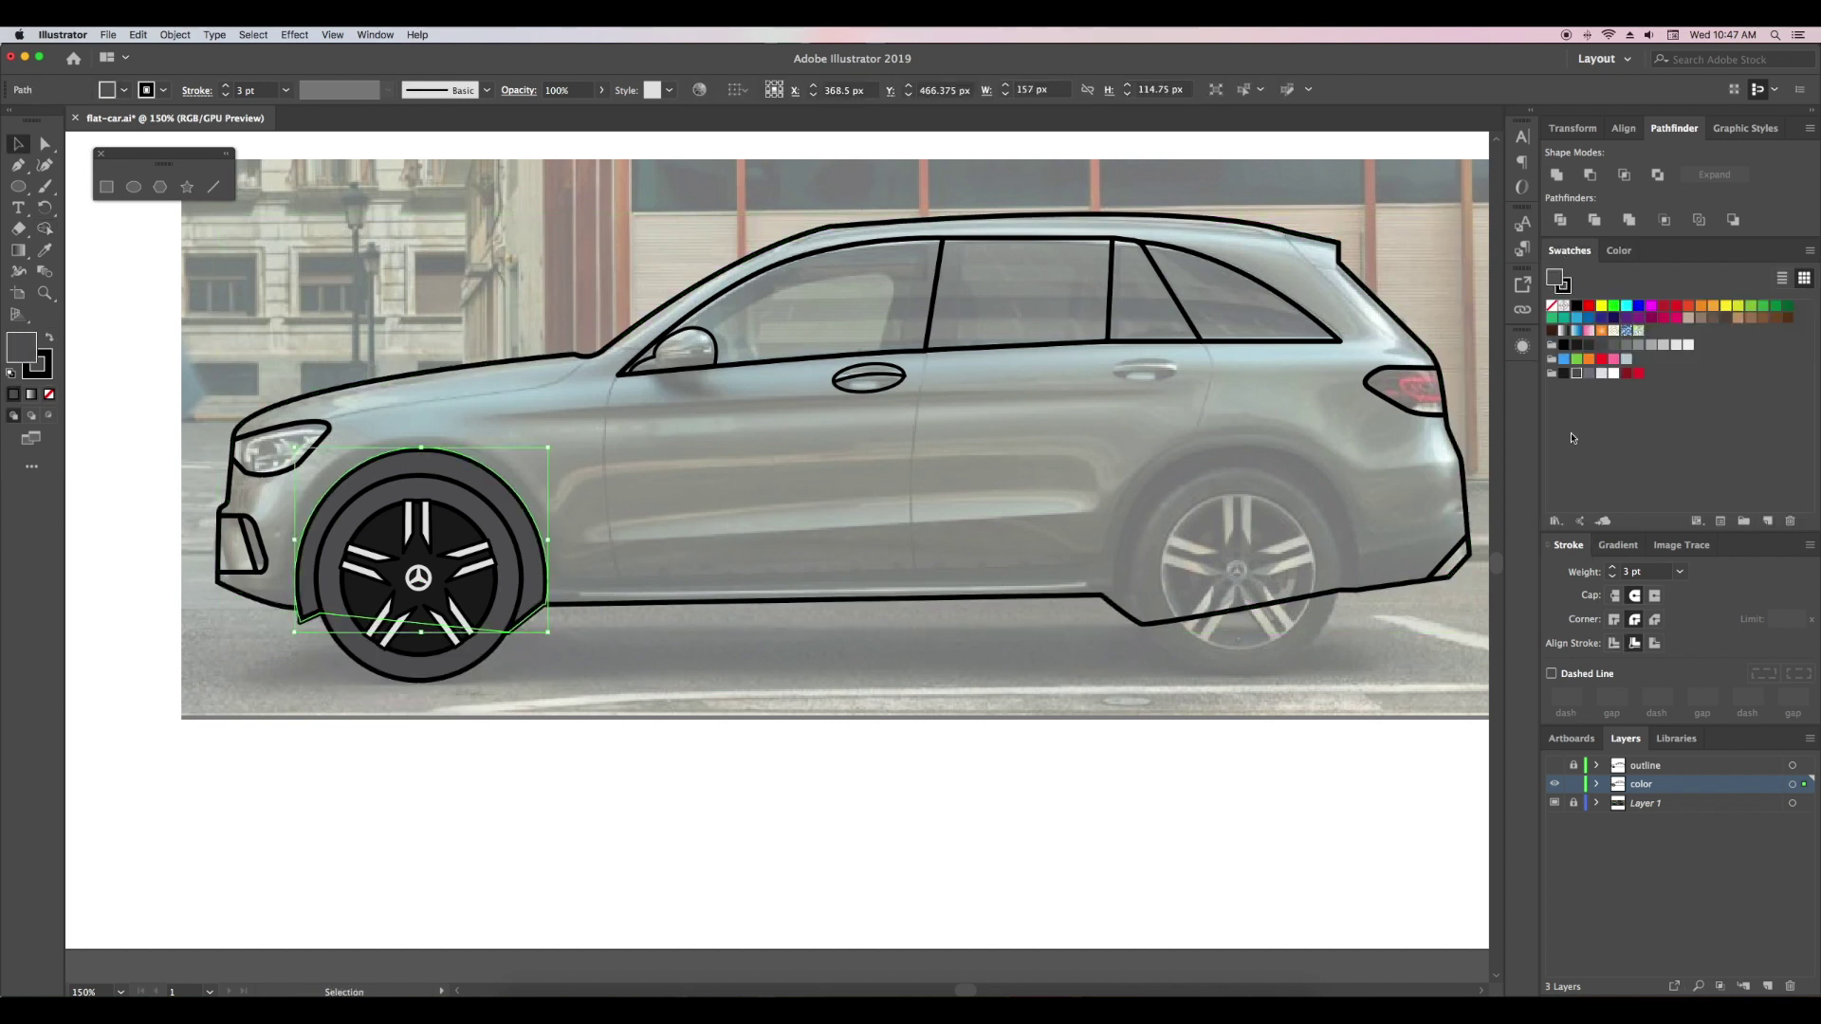
pyautogui.click(1563, 375)
pyautogui.click(885, 739)
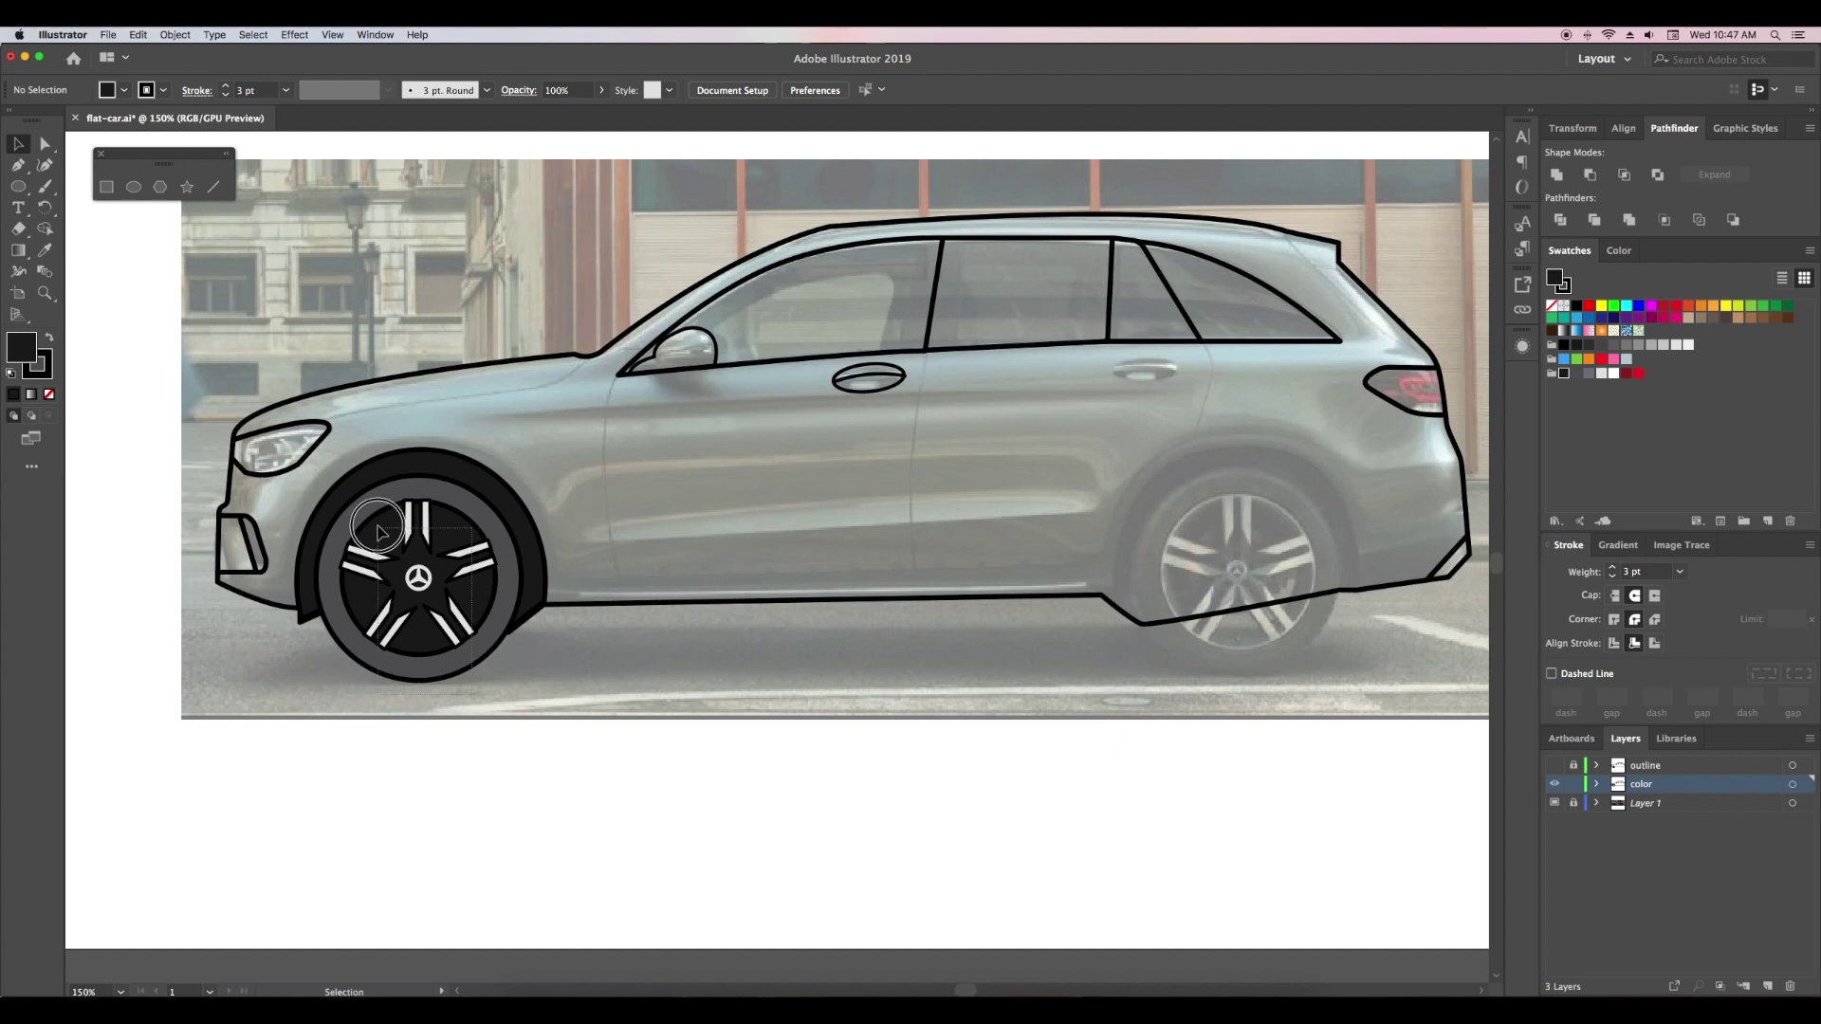
pyautogui.click(456, 654)
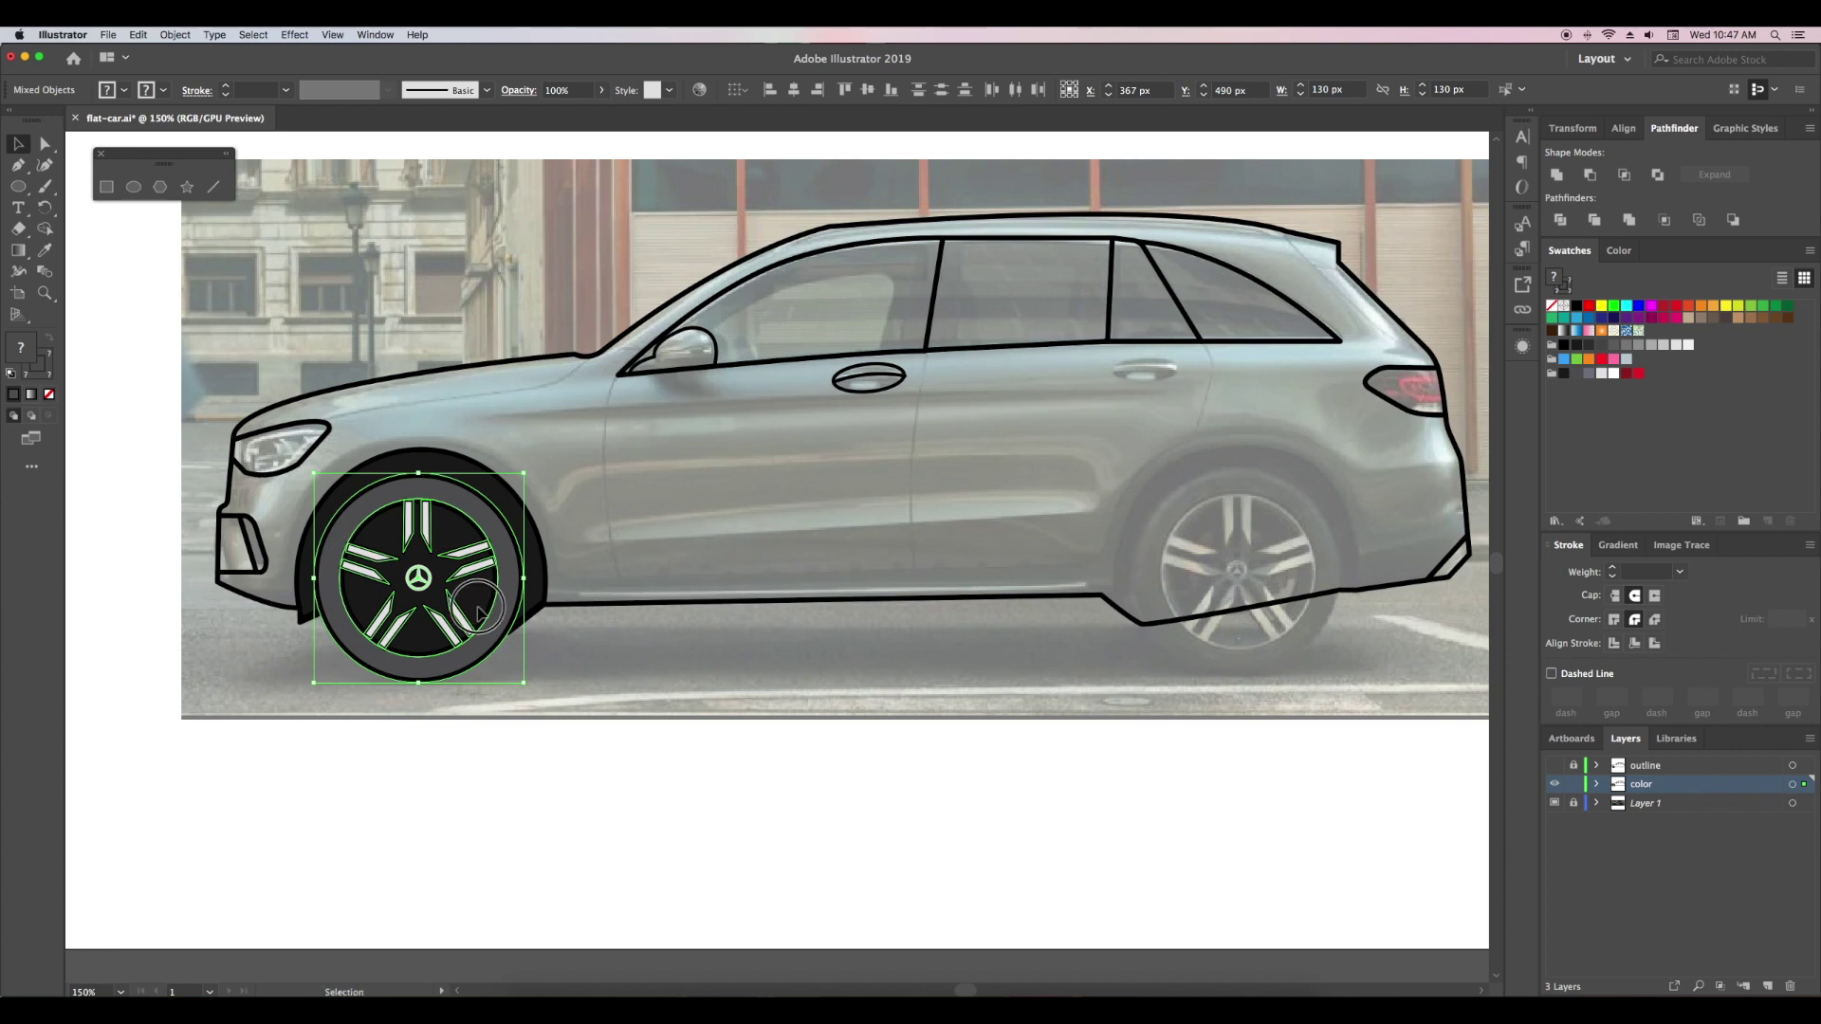
# - Copy the front wheel onto the rear wheel and draw a circle behind it
pyautogui.moveTo(472, 615); pyautogui.dragTo(1322, 631)
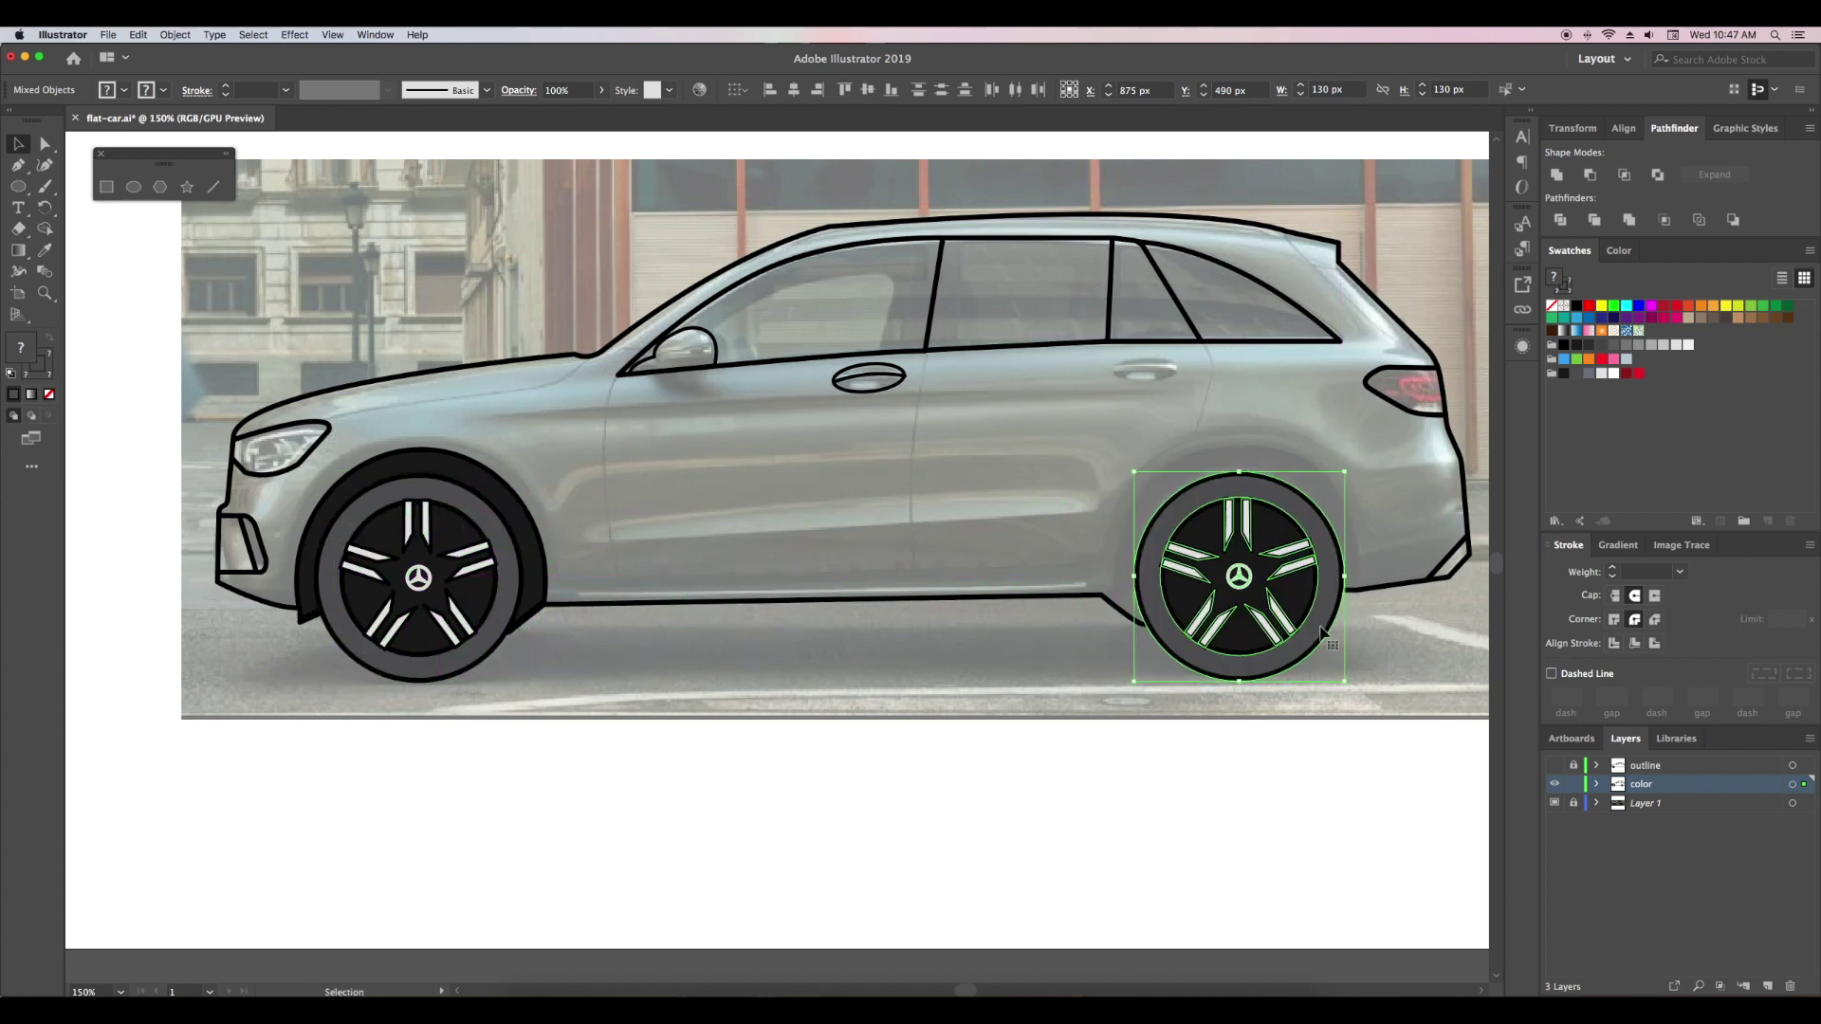
pyautogui.click(1407, 795)
pyautogui.click(133, 187)
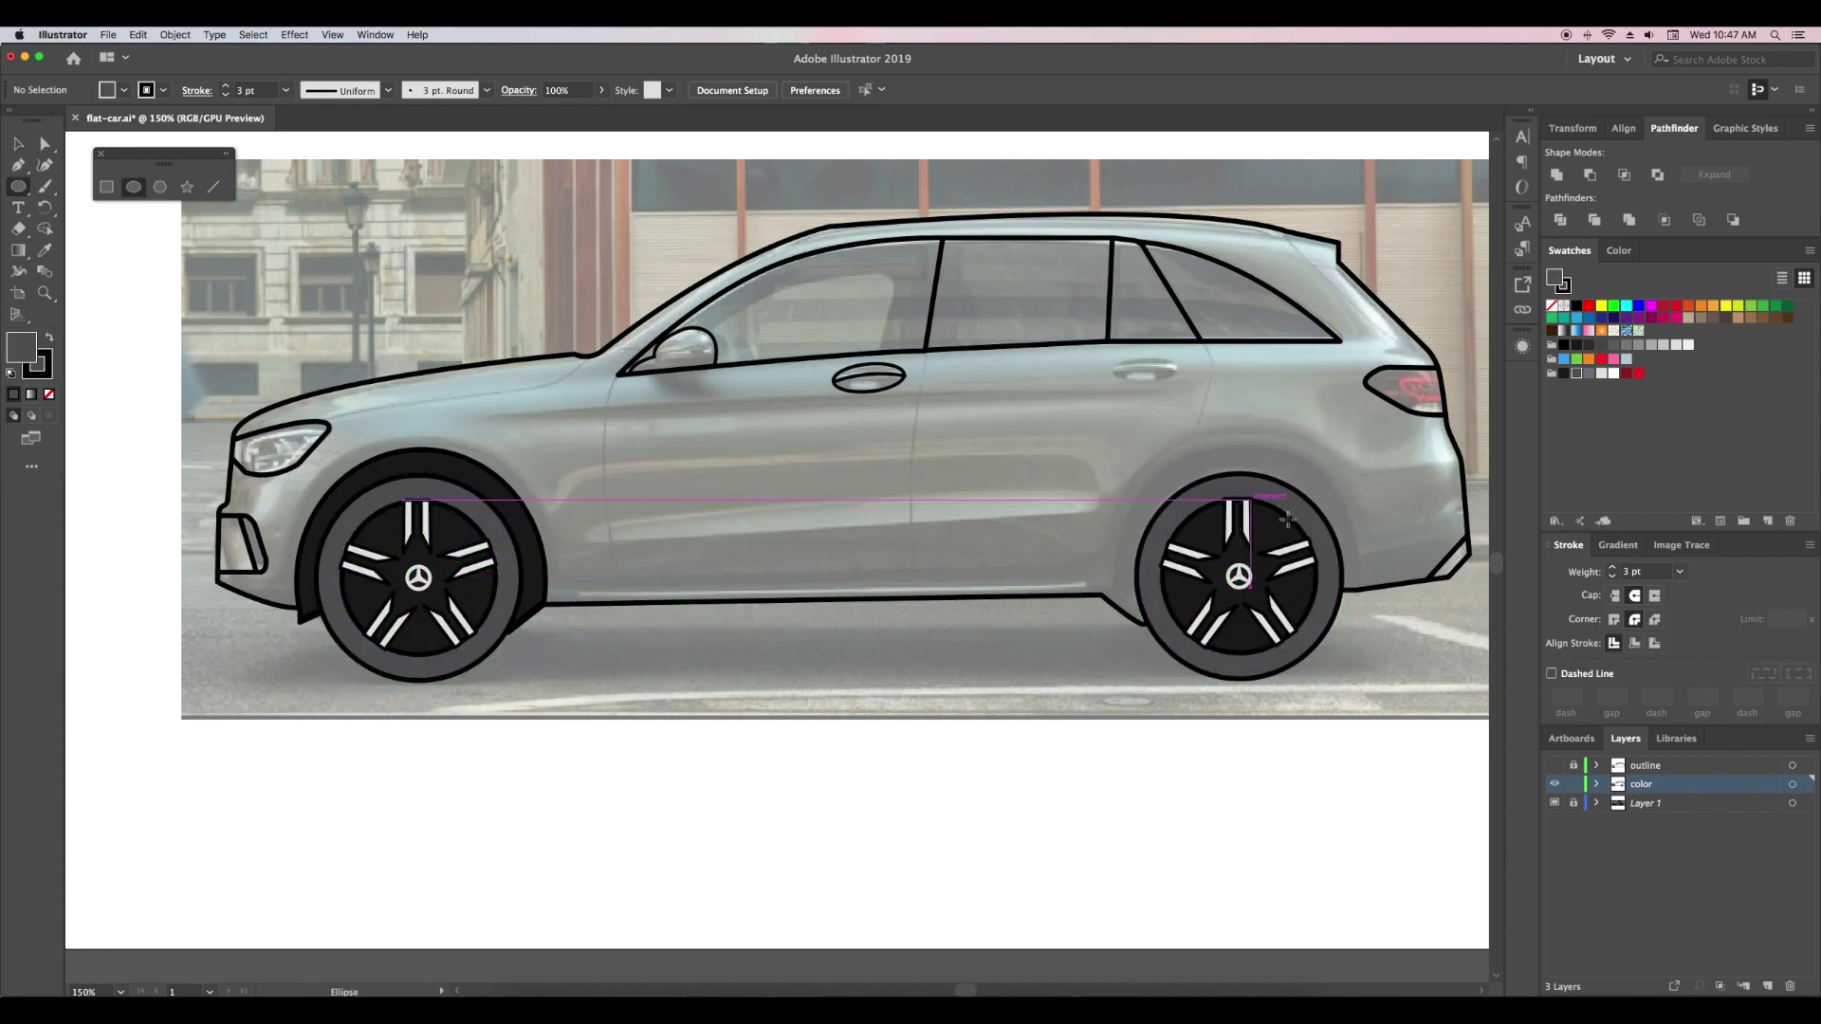
pyautogui.moveTo(1239, 575); pyautogui.dragTo(1362, 713)
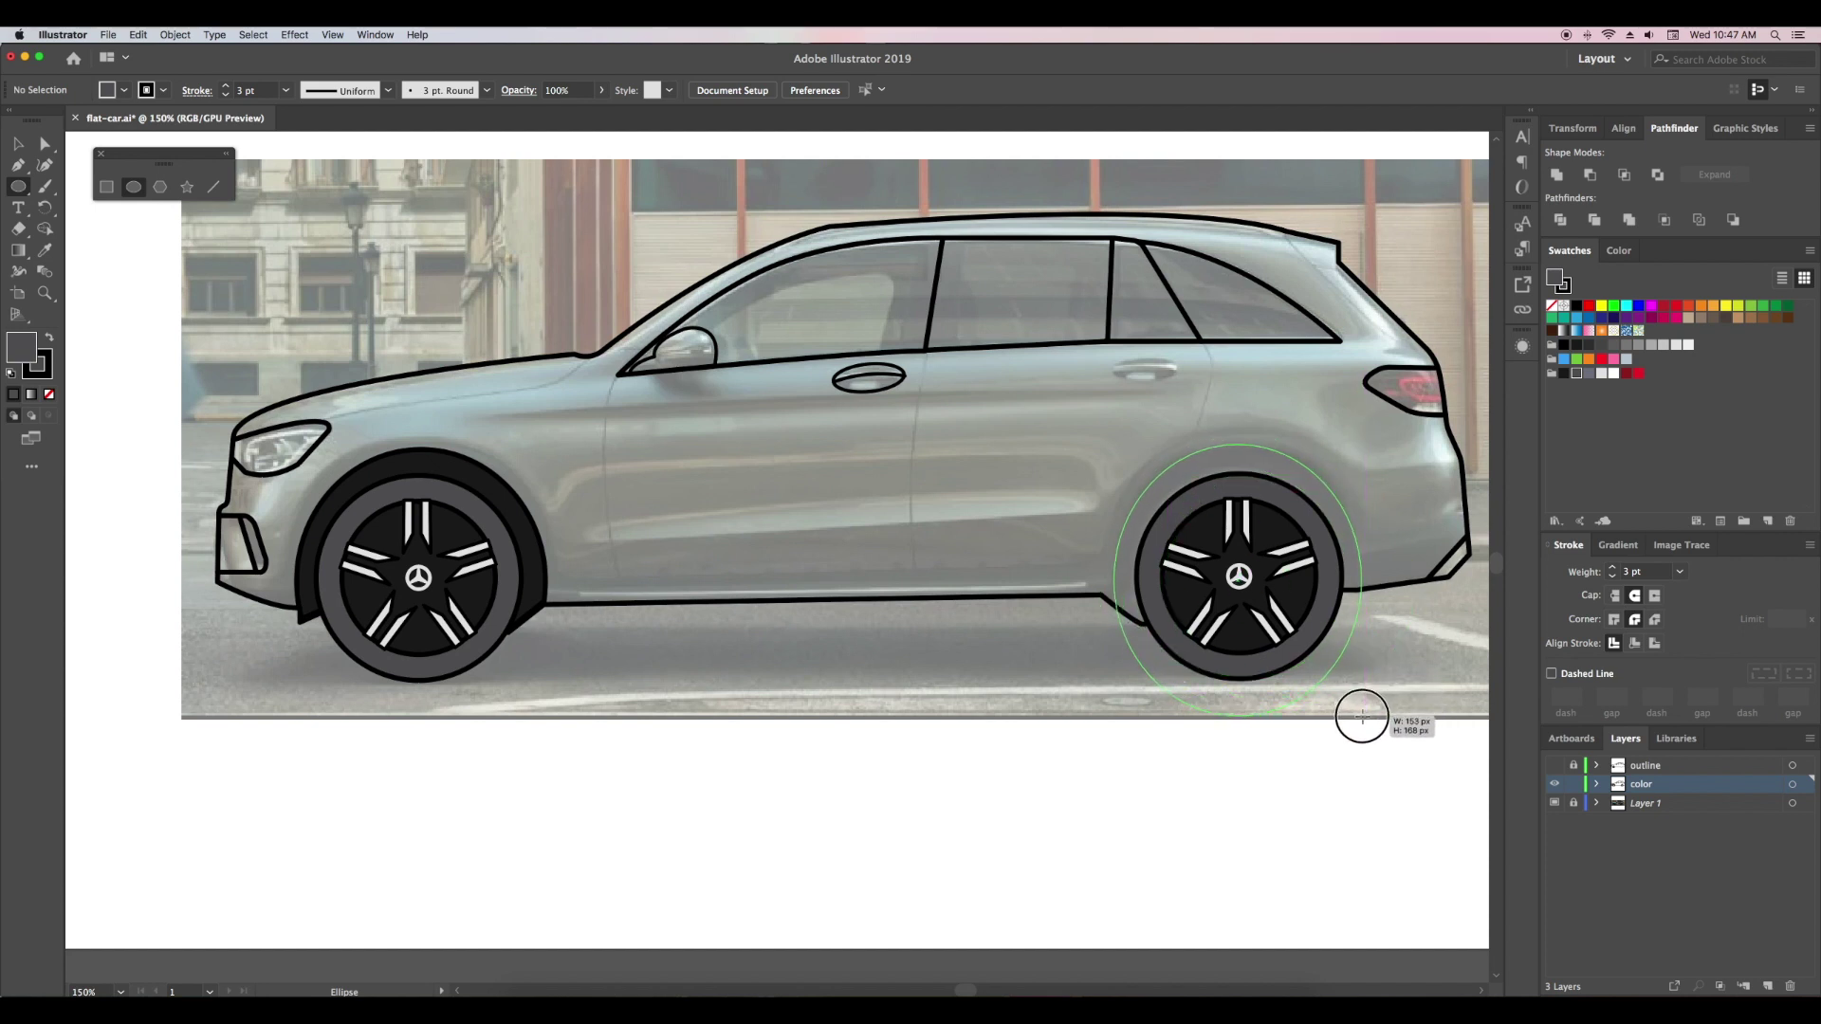
pyautogui.moveTo(1361, 713); pyautogui.dragTo(1366, 678)
pyautogui.hotkey('ctrl', 'shift', '[')
# - Cut away the circle below the body with Shape Builder and fill the rear arch black
pyautogui.hotkey('ctrl', 'a')
pyautogui.hotkey('shift', 'm')
pyautogui.keyDown('alt'); pyautogui.click(1342, 664); pyautogui.keyUp('alt')
pyautogui.hotkey('shift', 'x')
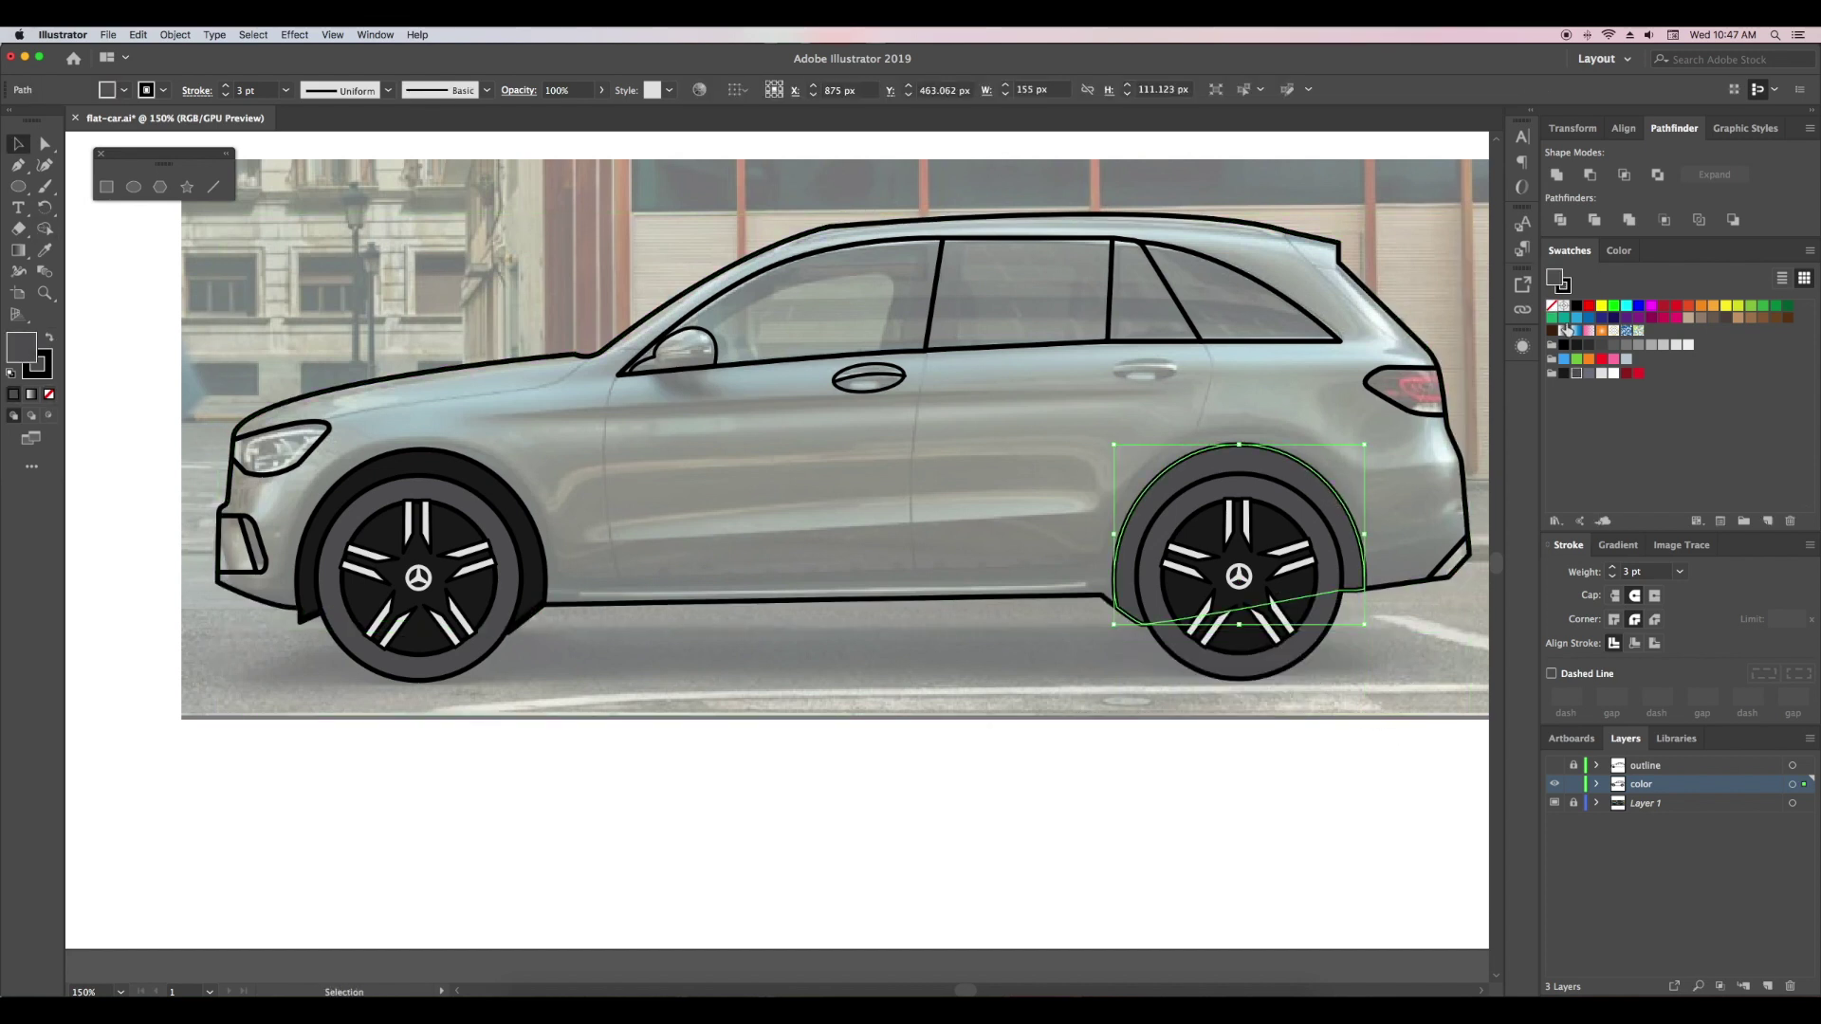
pyautogui.click(1233, 460)
pyautogui.press('v')
pyautogui.click(1096, 837)
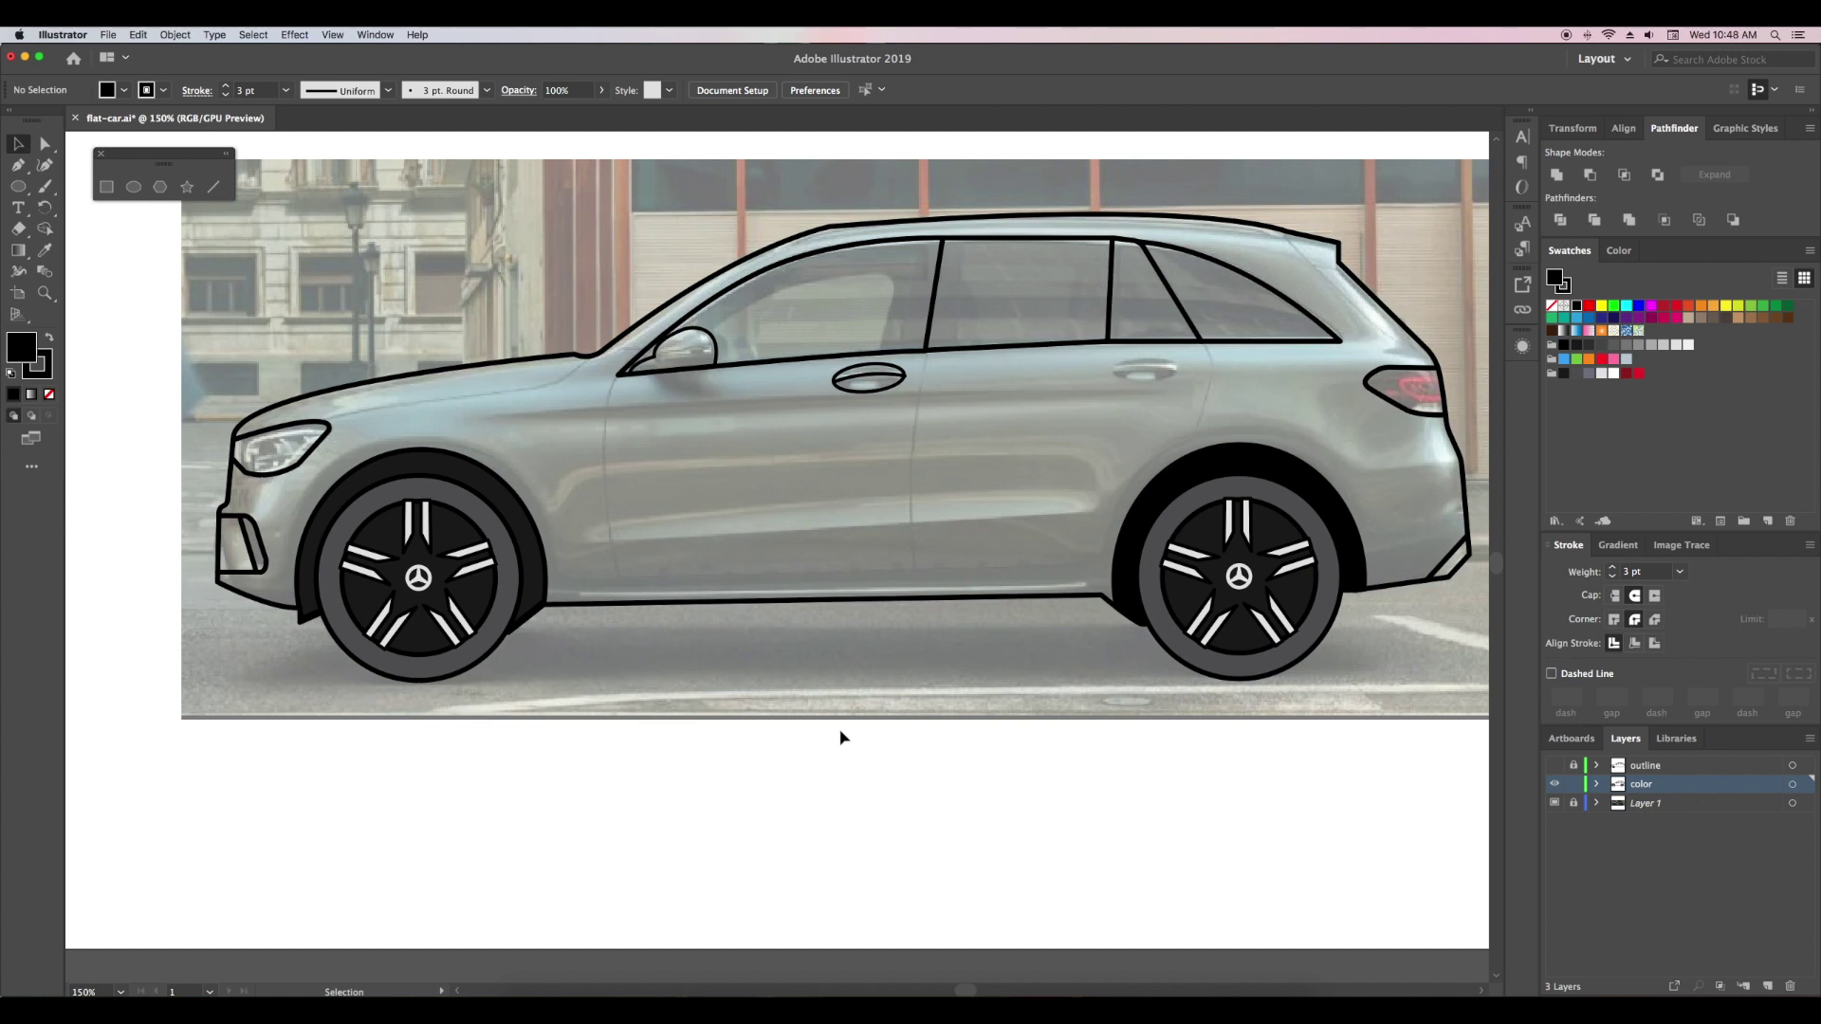
# - Inspect the car body outline and briefly toggle the outline layer's visibility
pyautogui.press('a')
pyautogui.click(855, 235)
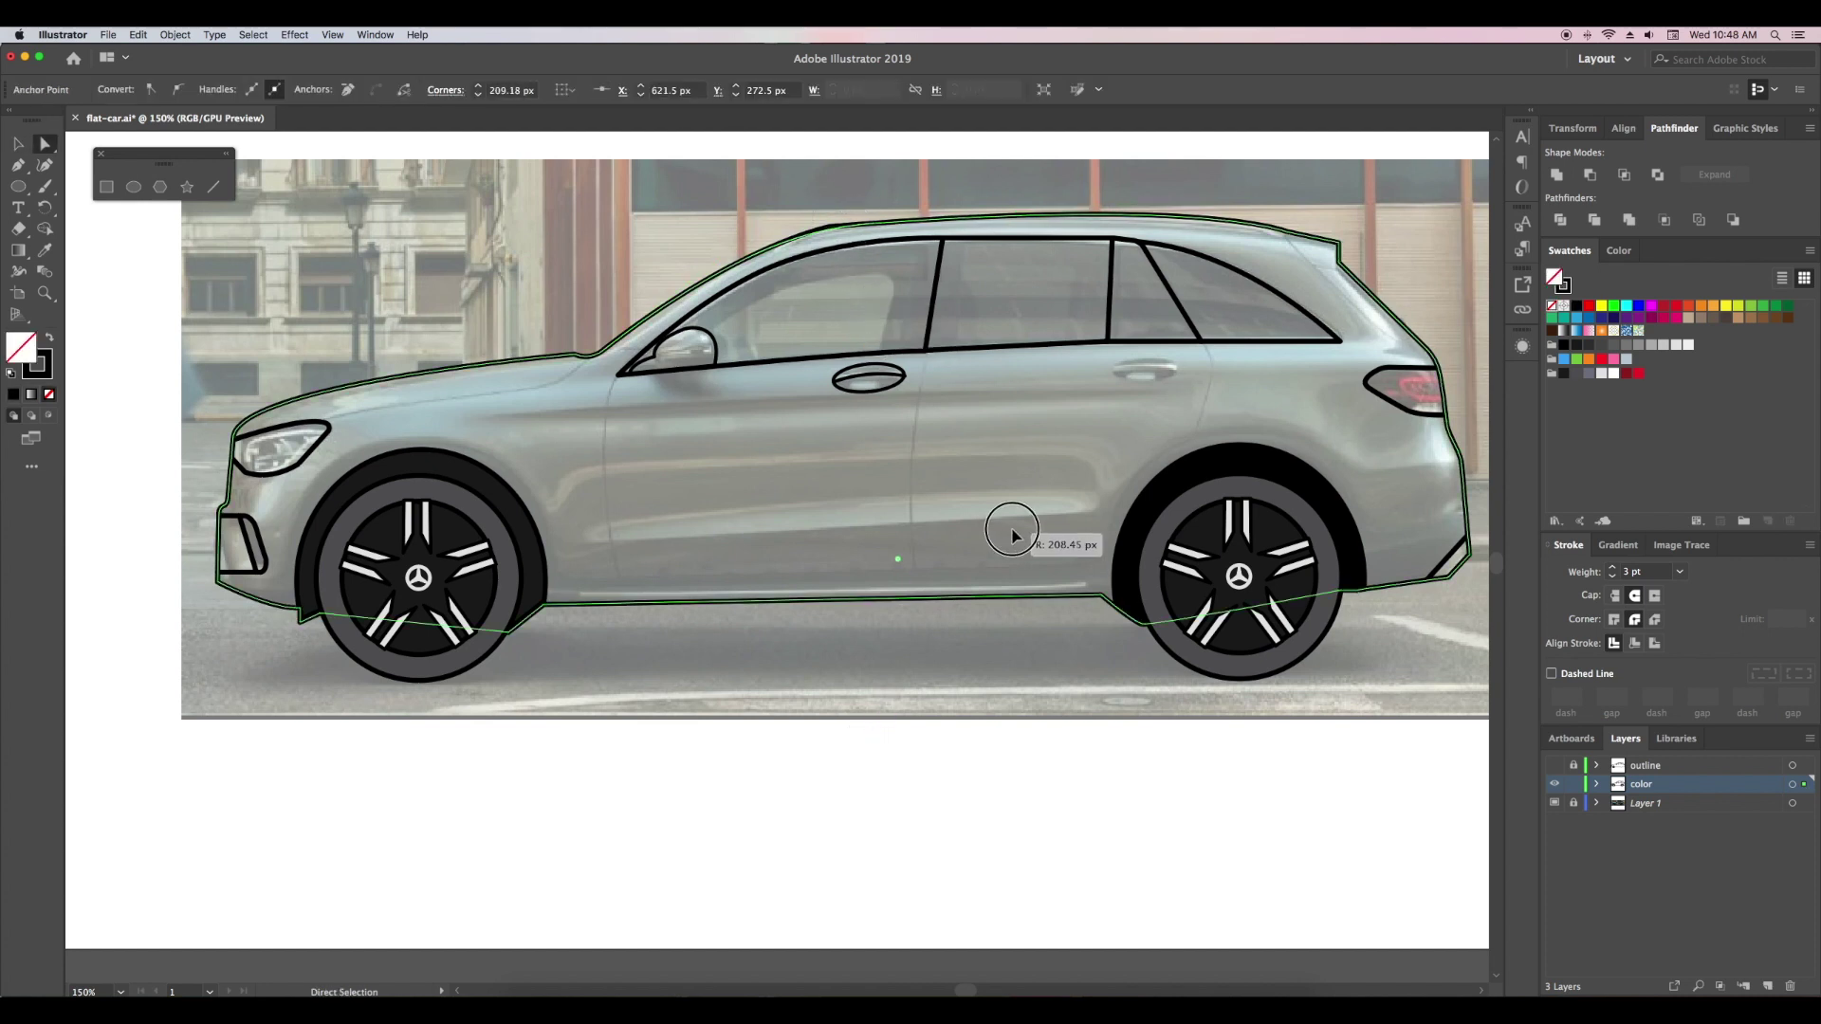
pyautogui.press('v')
pyautogui.click(1001, 707)
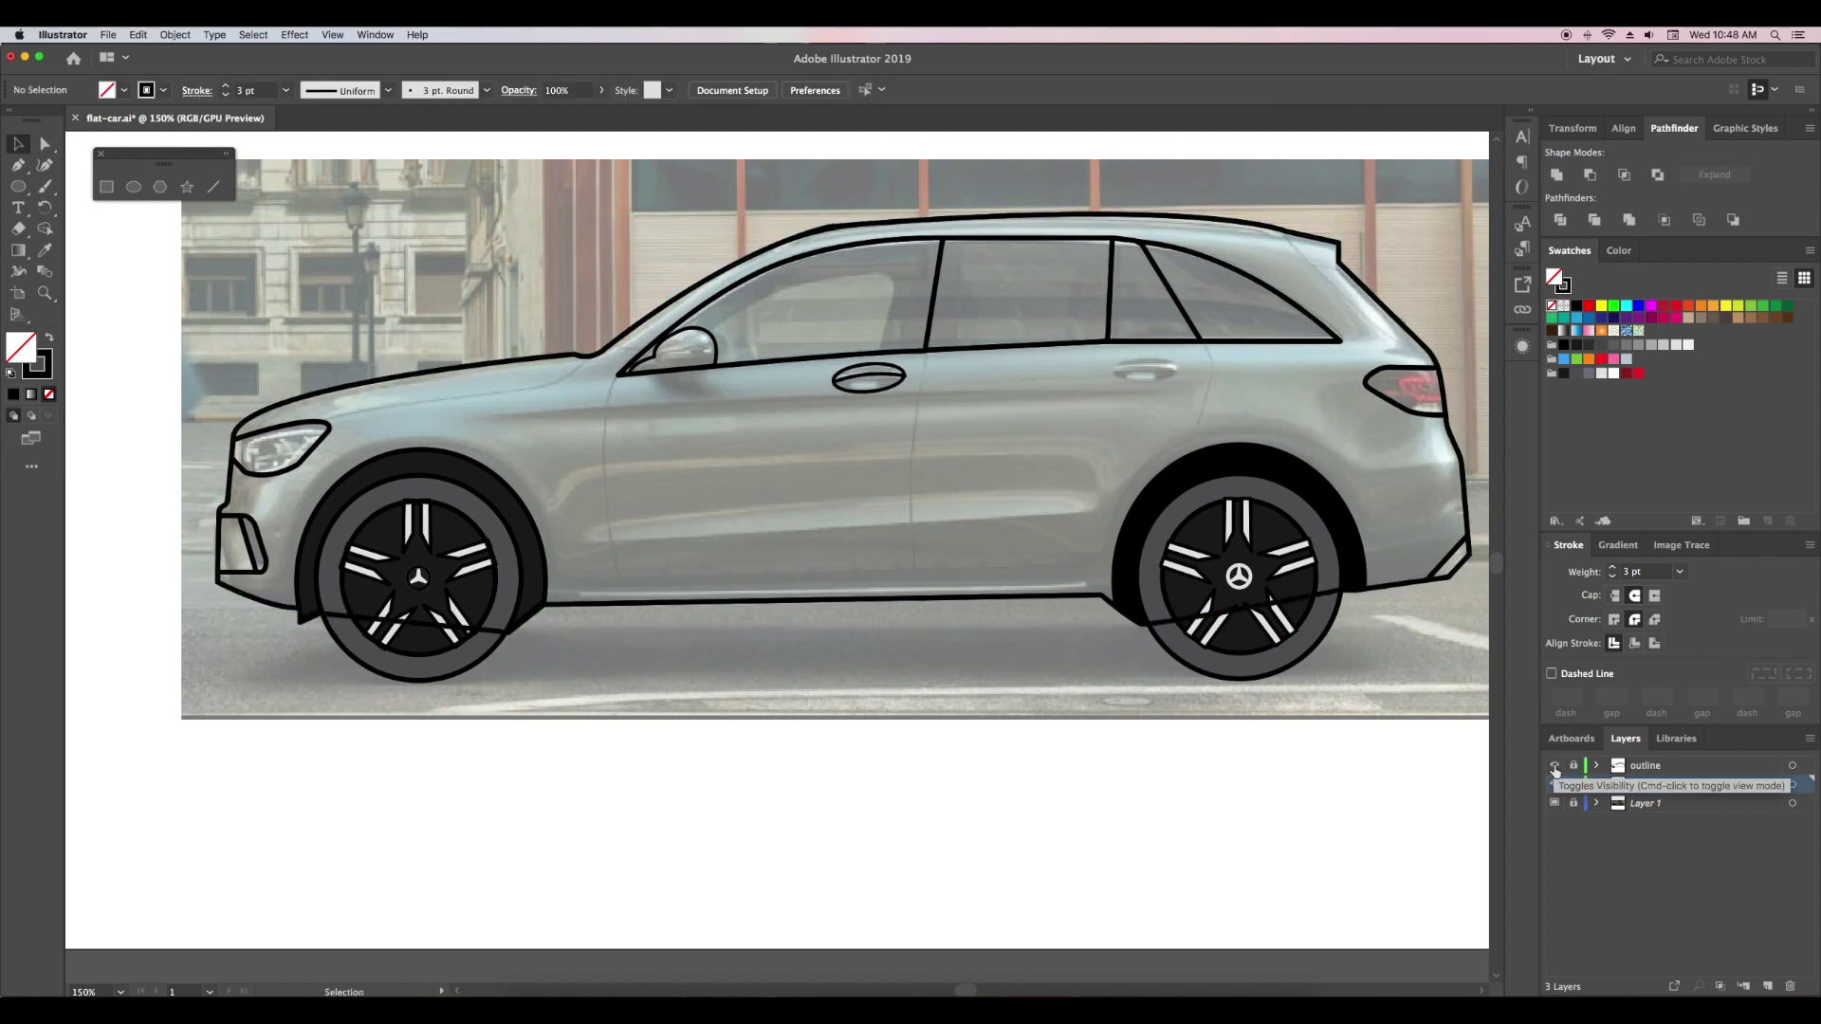
pyautogui.click(1554, 766)
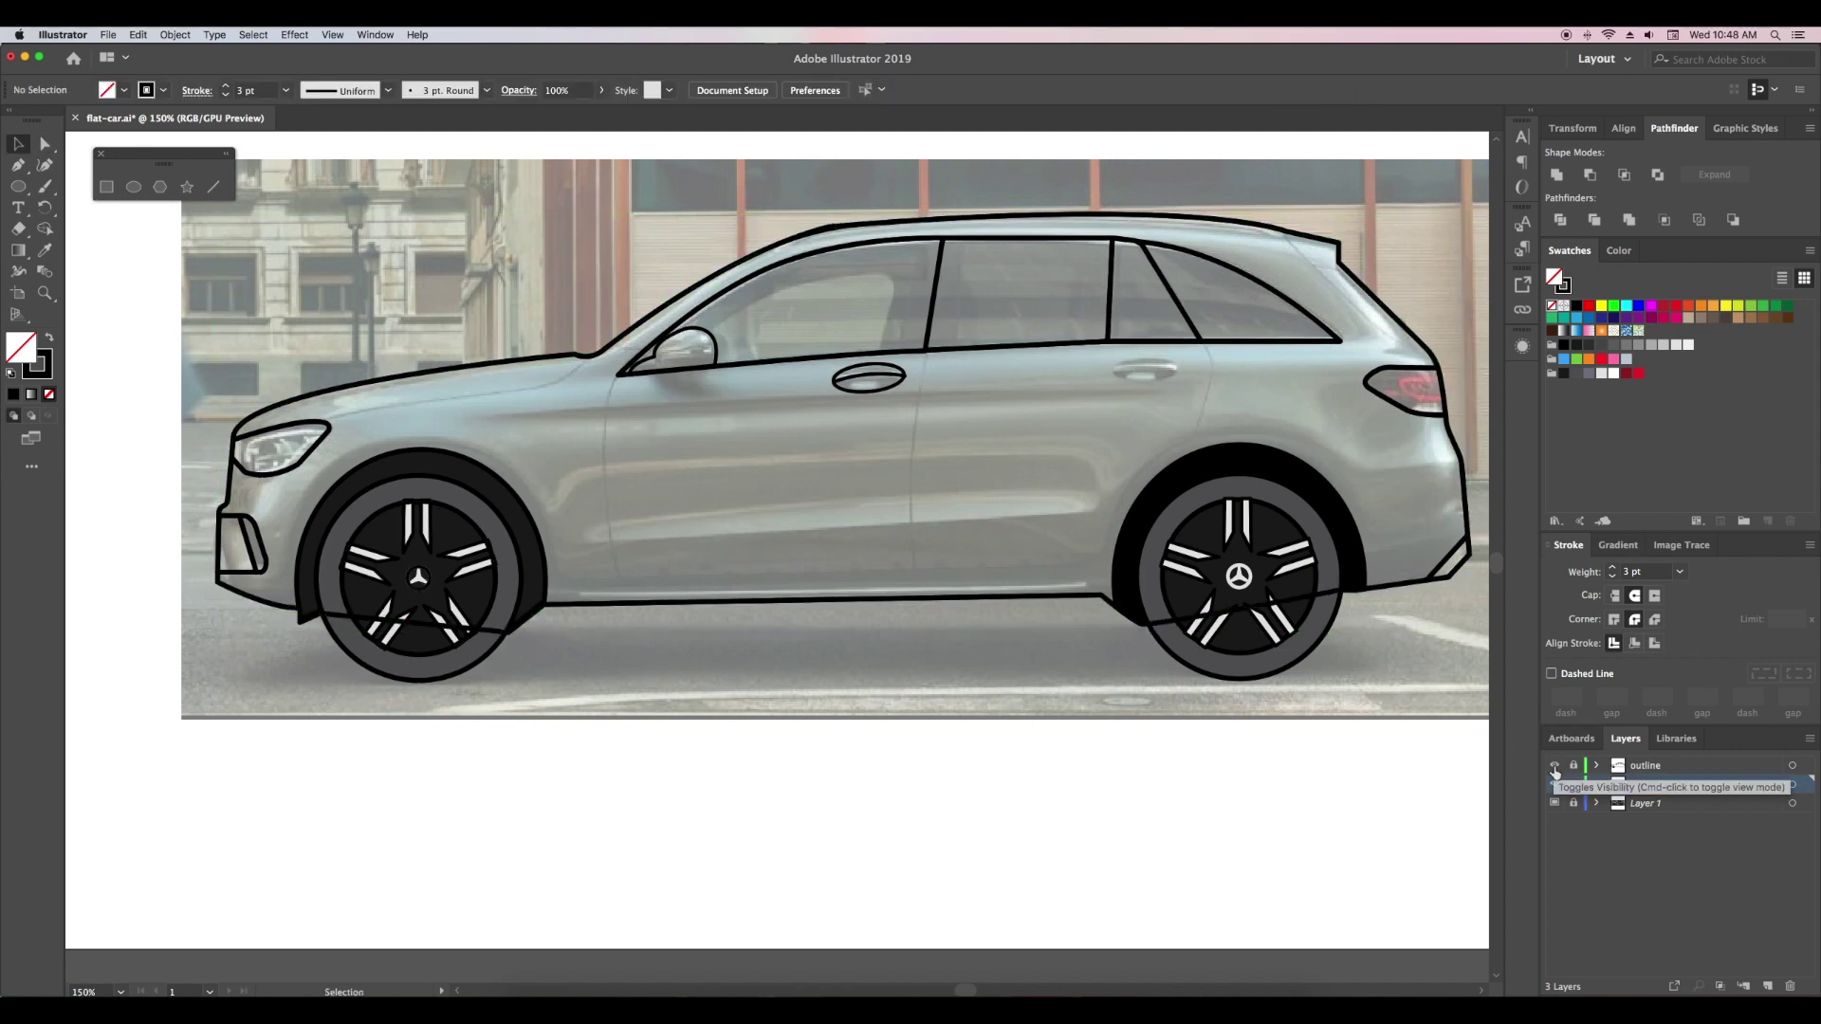
pyautogui.click(1553, 765)
pyautogui.moveTo(906, 655); pyautogui.dragTo(845, 702)
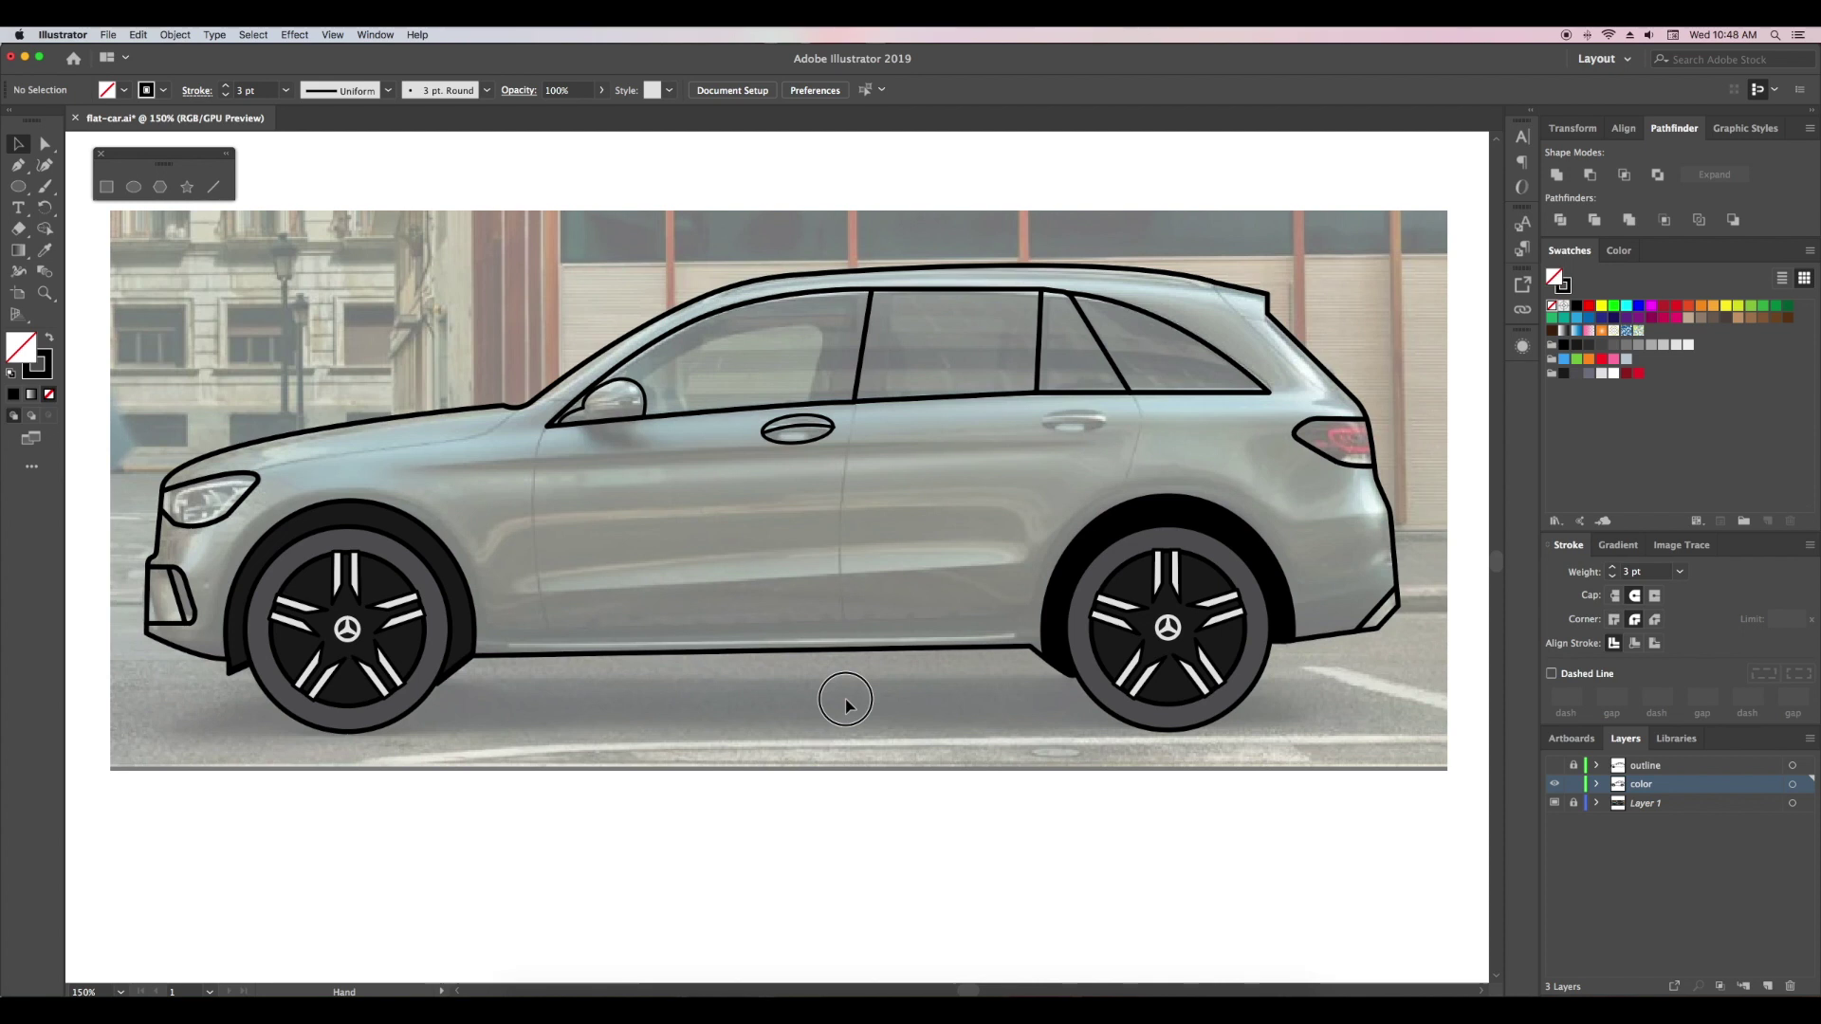
# - Fill the side mirror white and merge it with its circle into one dome using Shape Builder
pyautogui.click(642, 392)
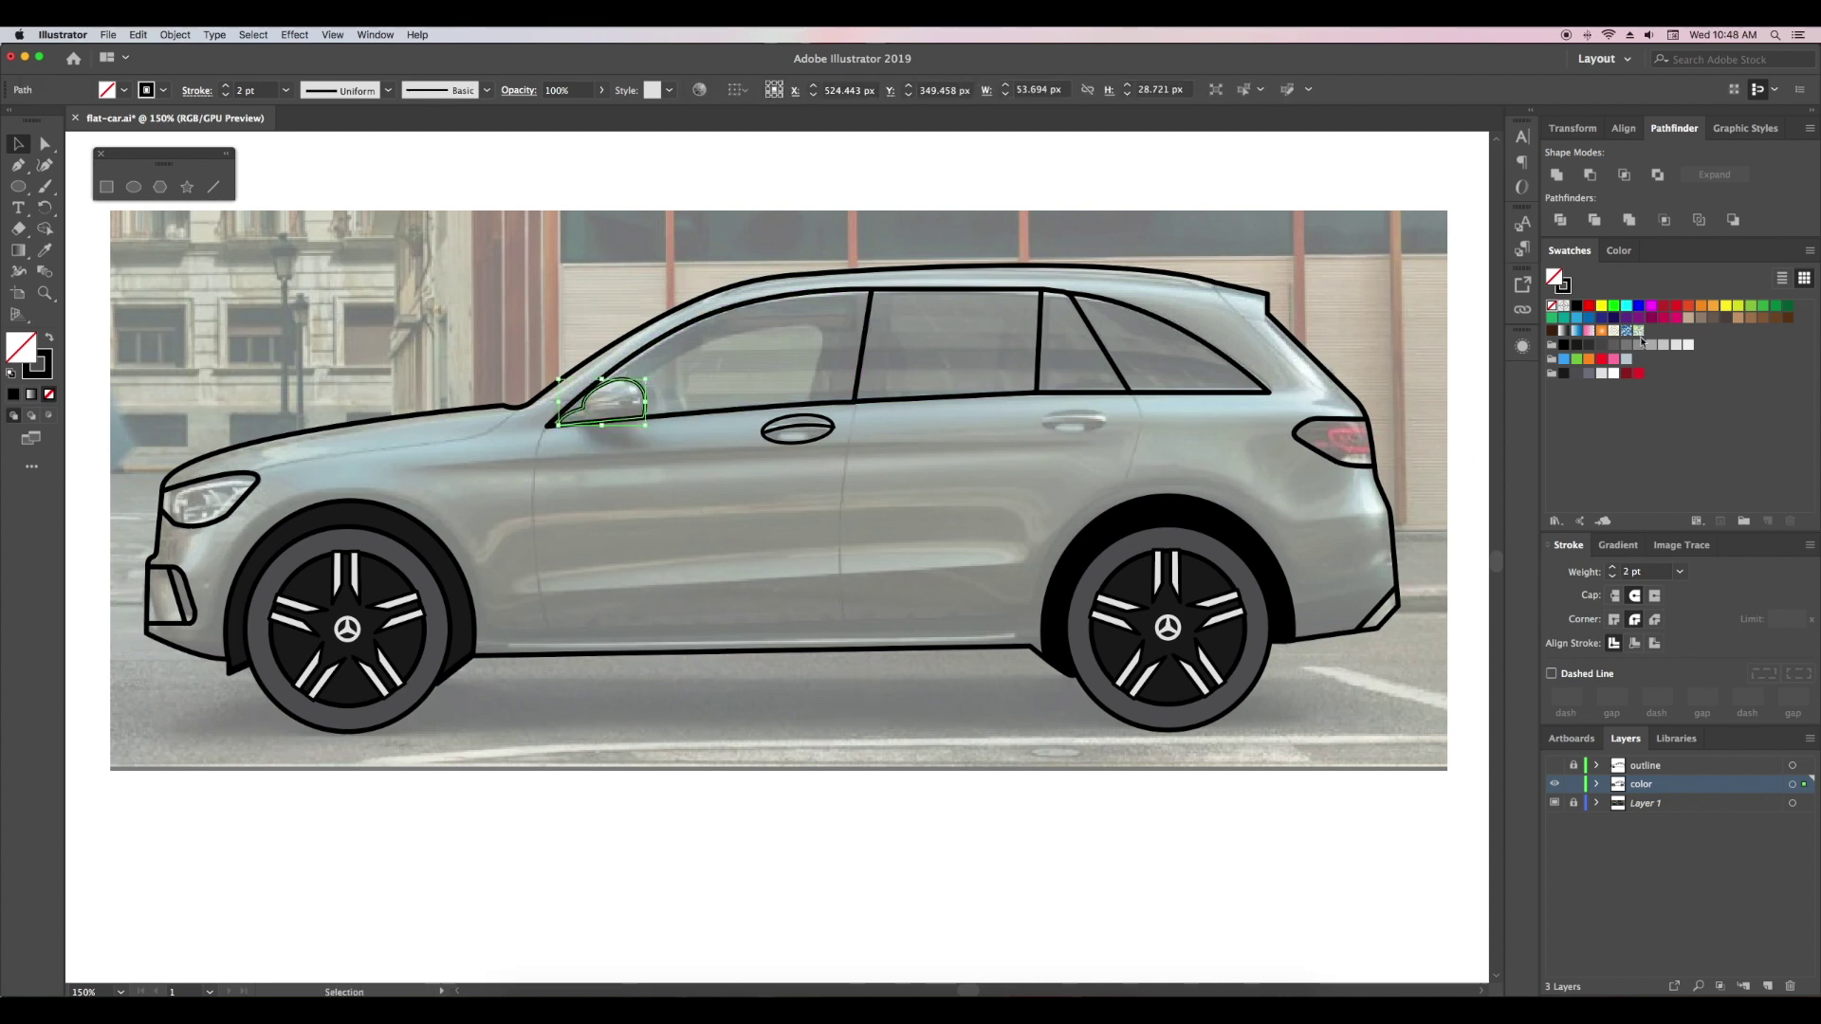
pyautogui.click(1613, 374)
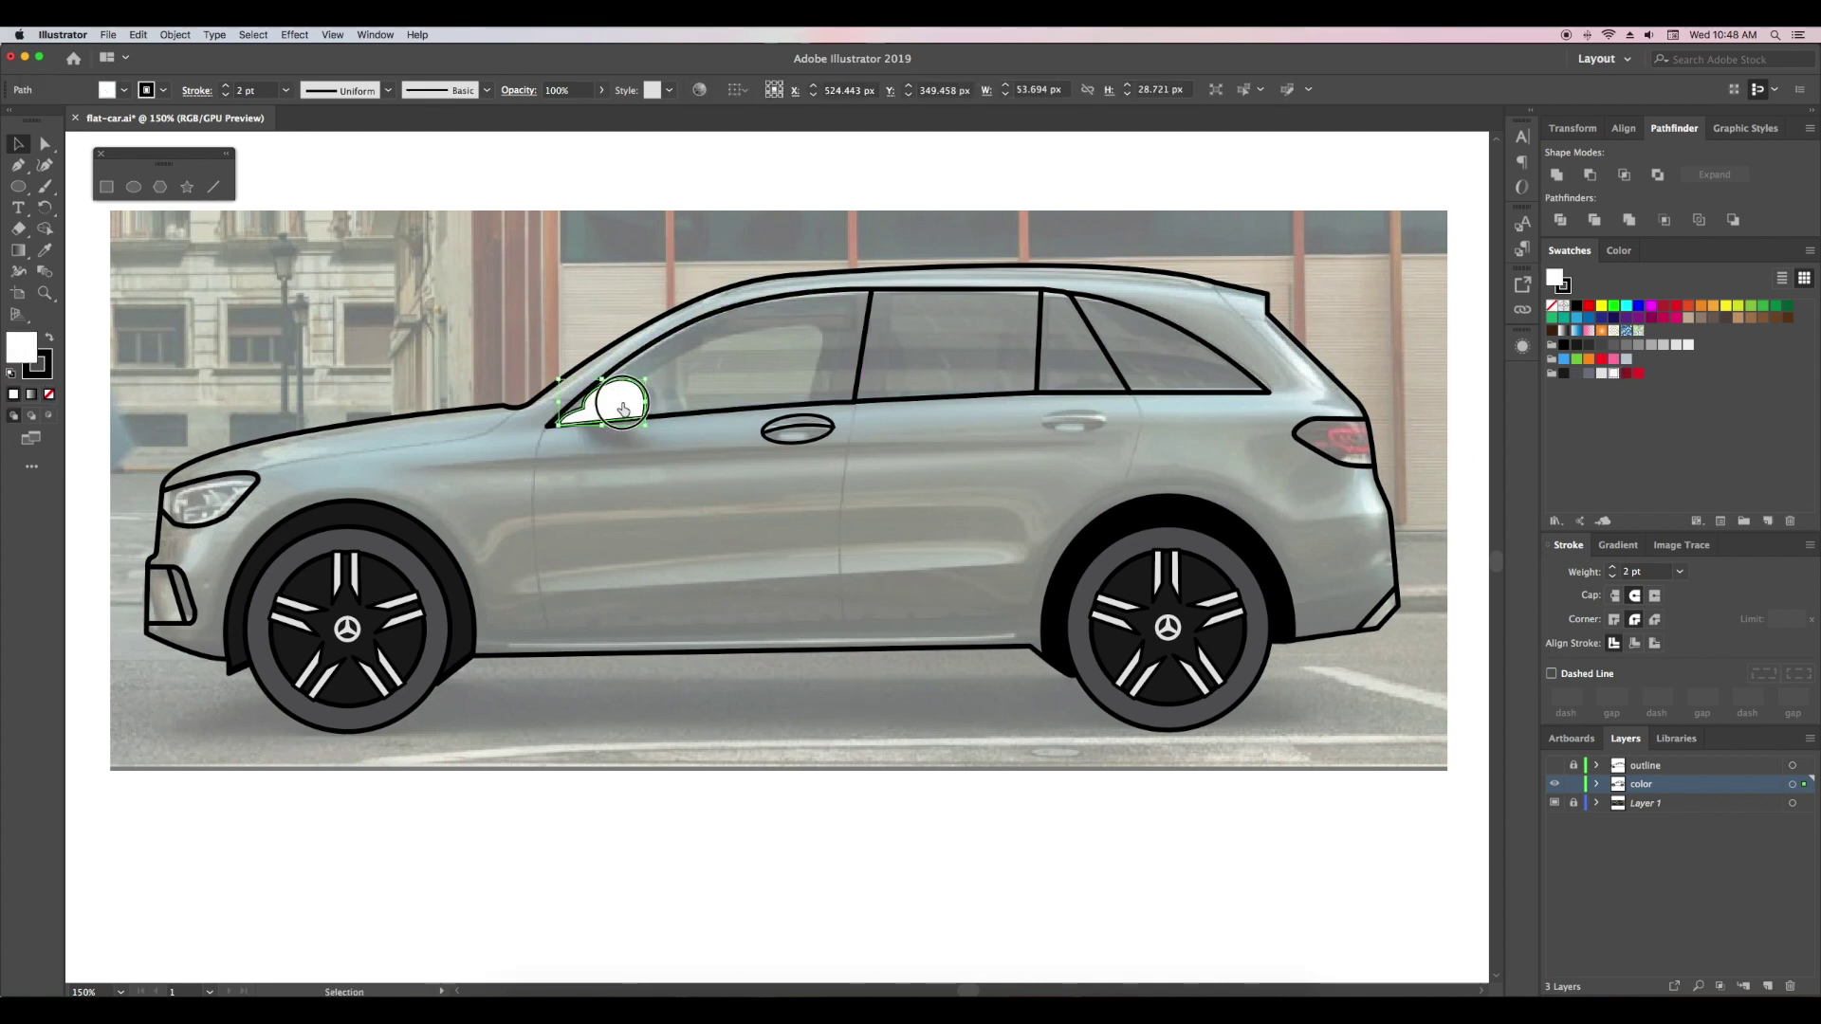
pyautogui.keyDown('shift'); pyautogui.click(622, 409); pyautogui.keyUp('shift')
pyautogui.hotkey('shift', 'm')
pyautogui.click(617, 384)
pyautogui.press('v')
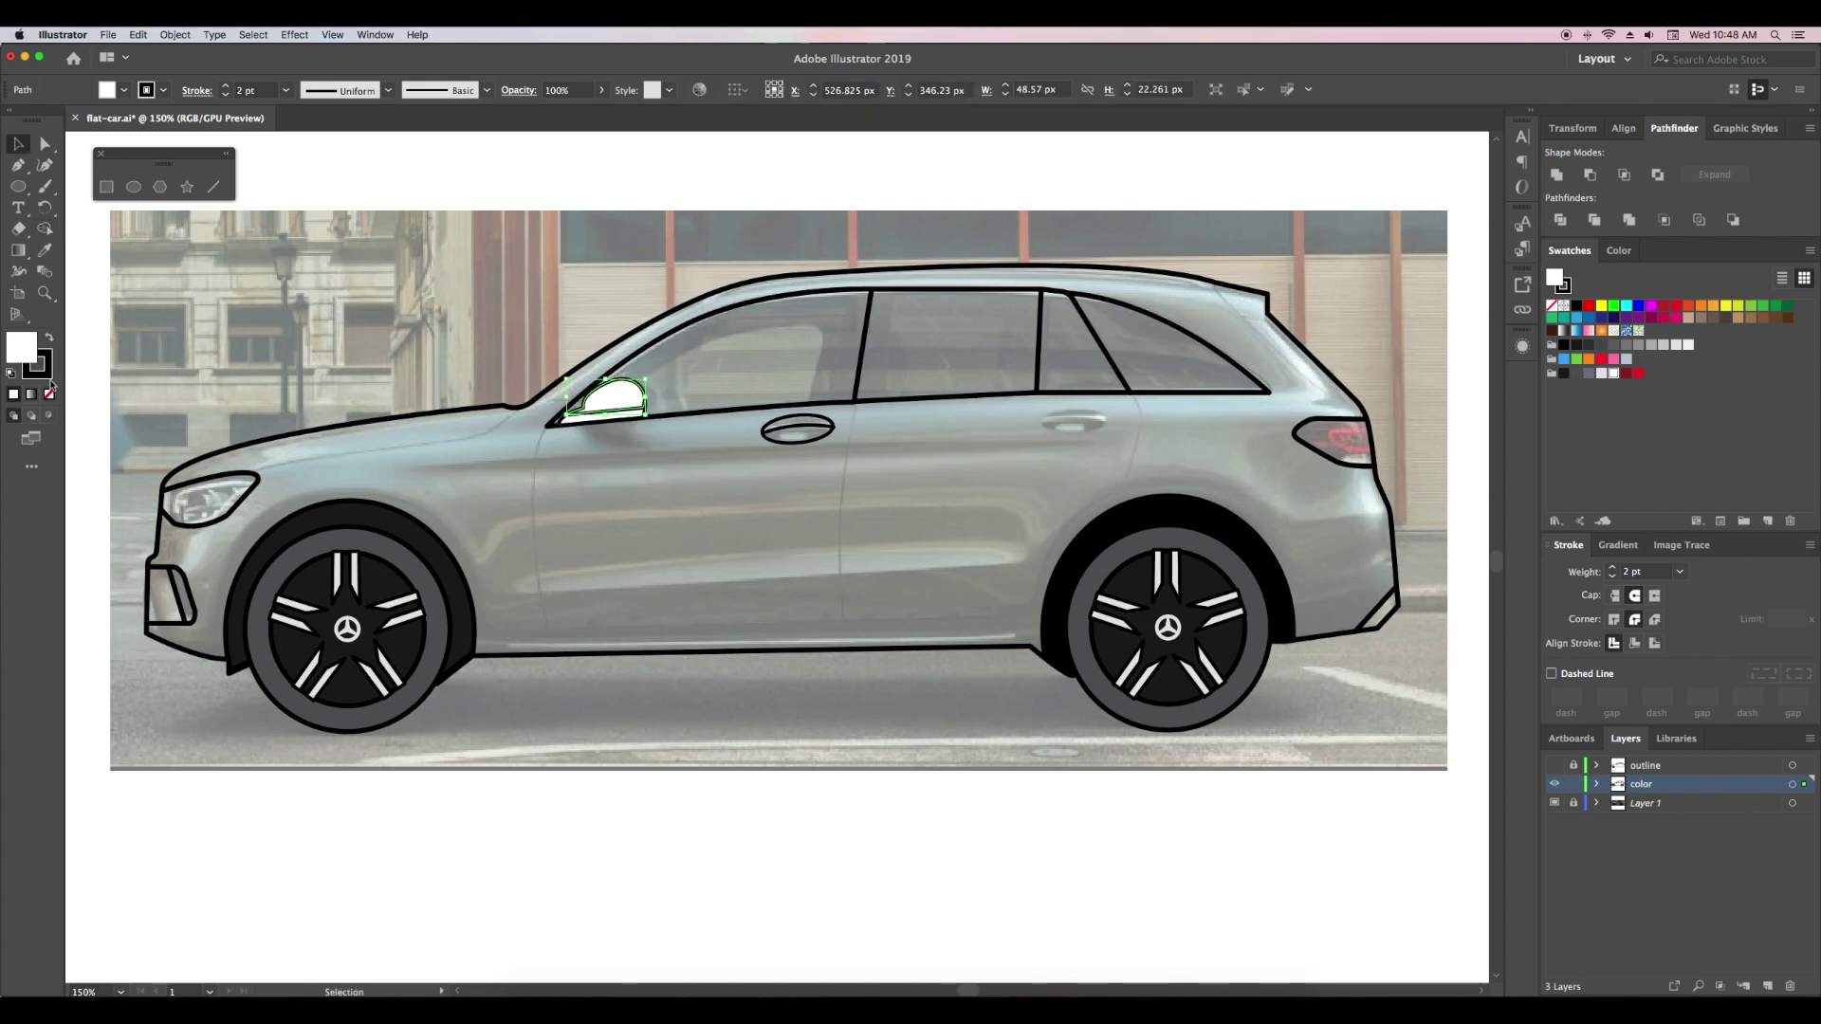
pyautogui.click(171, 349)
# - Give the mirror dome a white fill and white outline, and show the outline layer again
pyautogui.click(607, 403)
pyautogui.click(1610, 376)
pyautogui.click(45, 369)
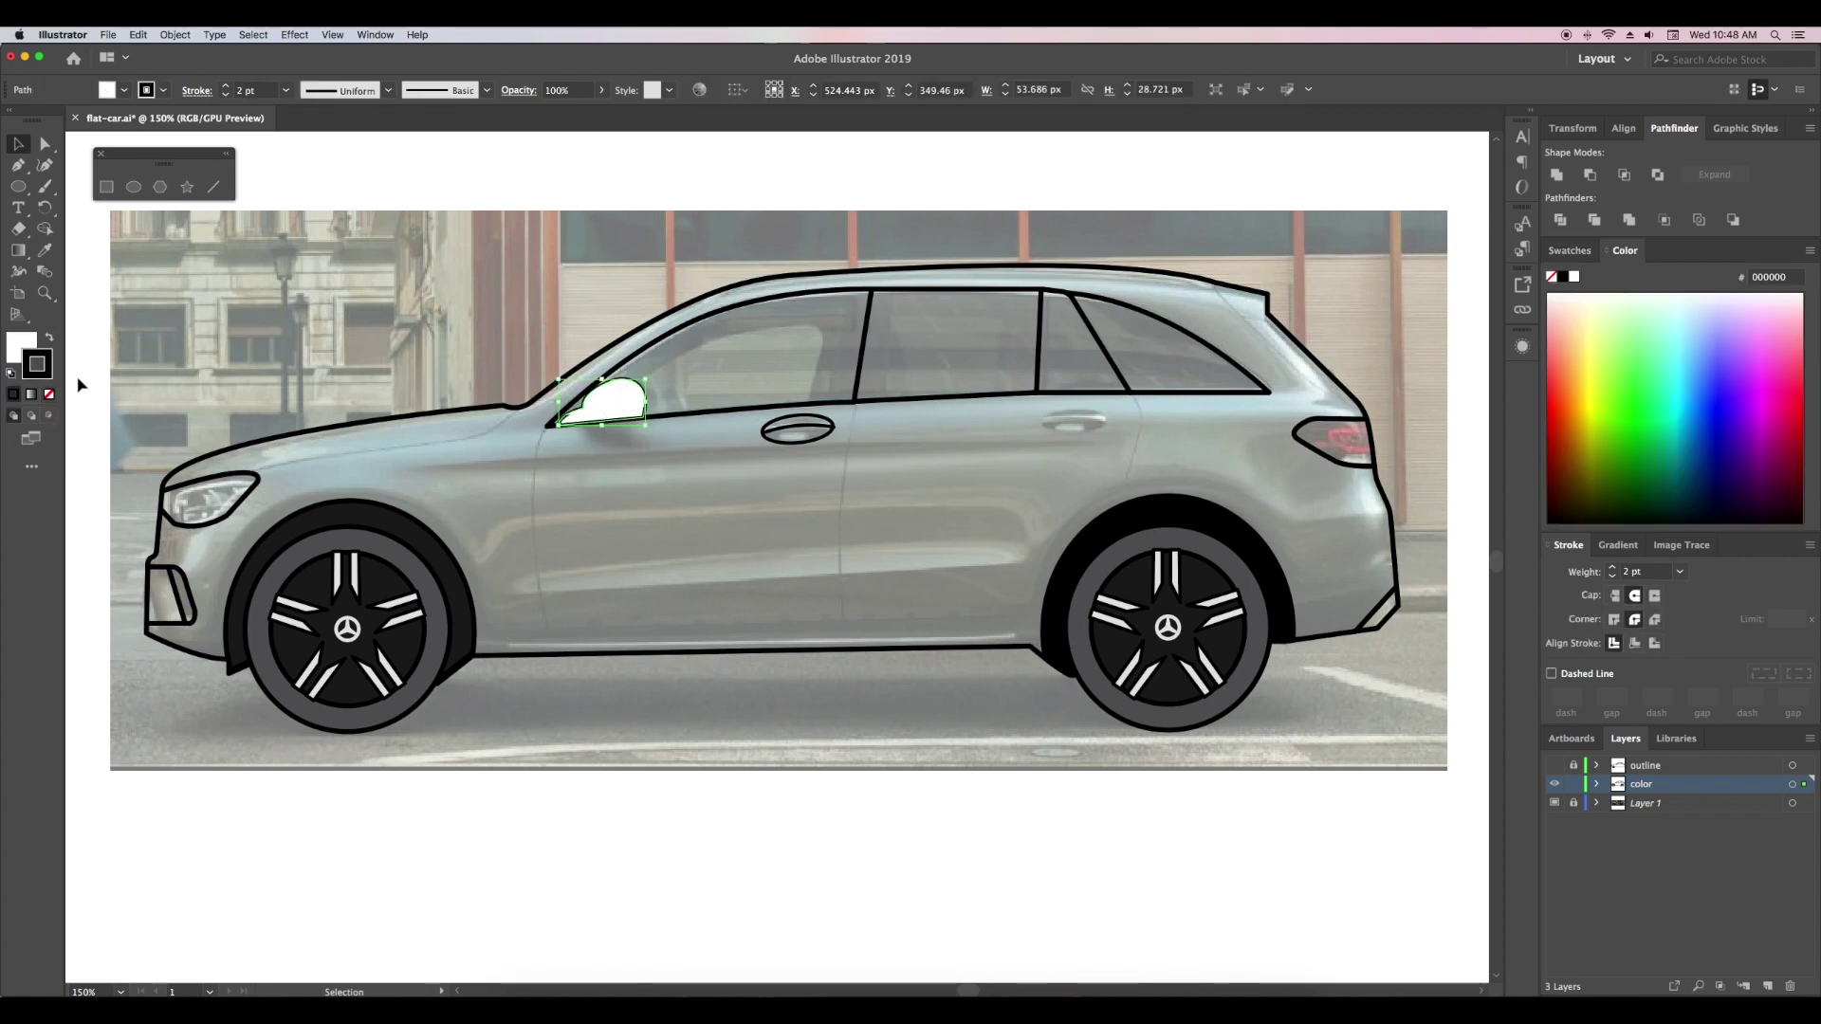
pyautogui.click(1575, 250)
pyautogui.click(1600, 374)
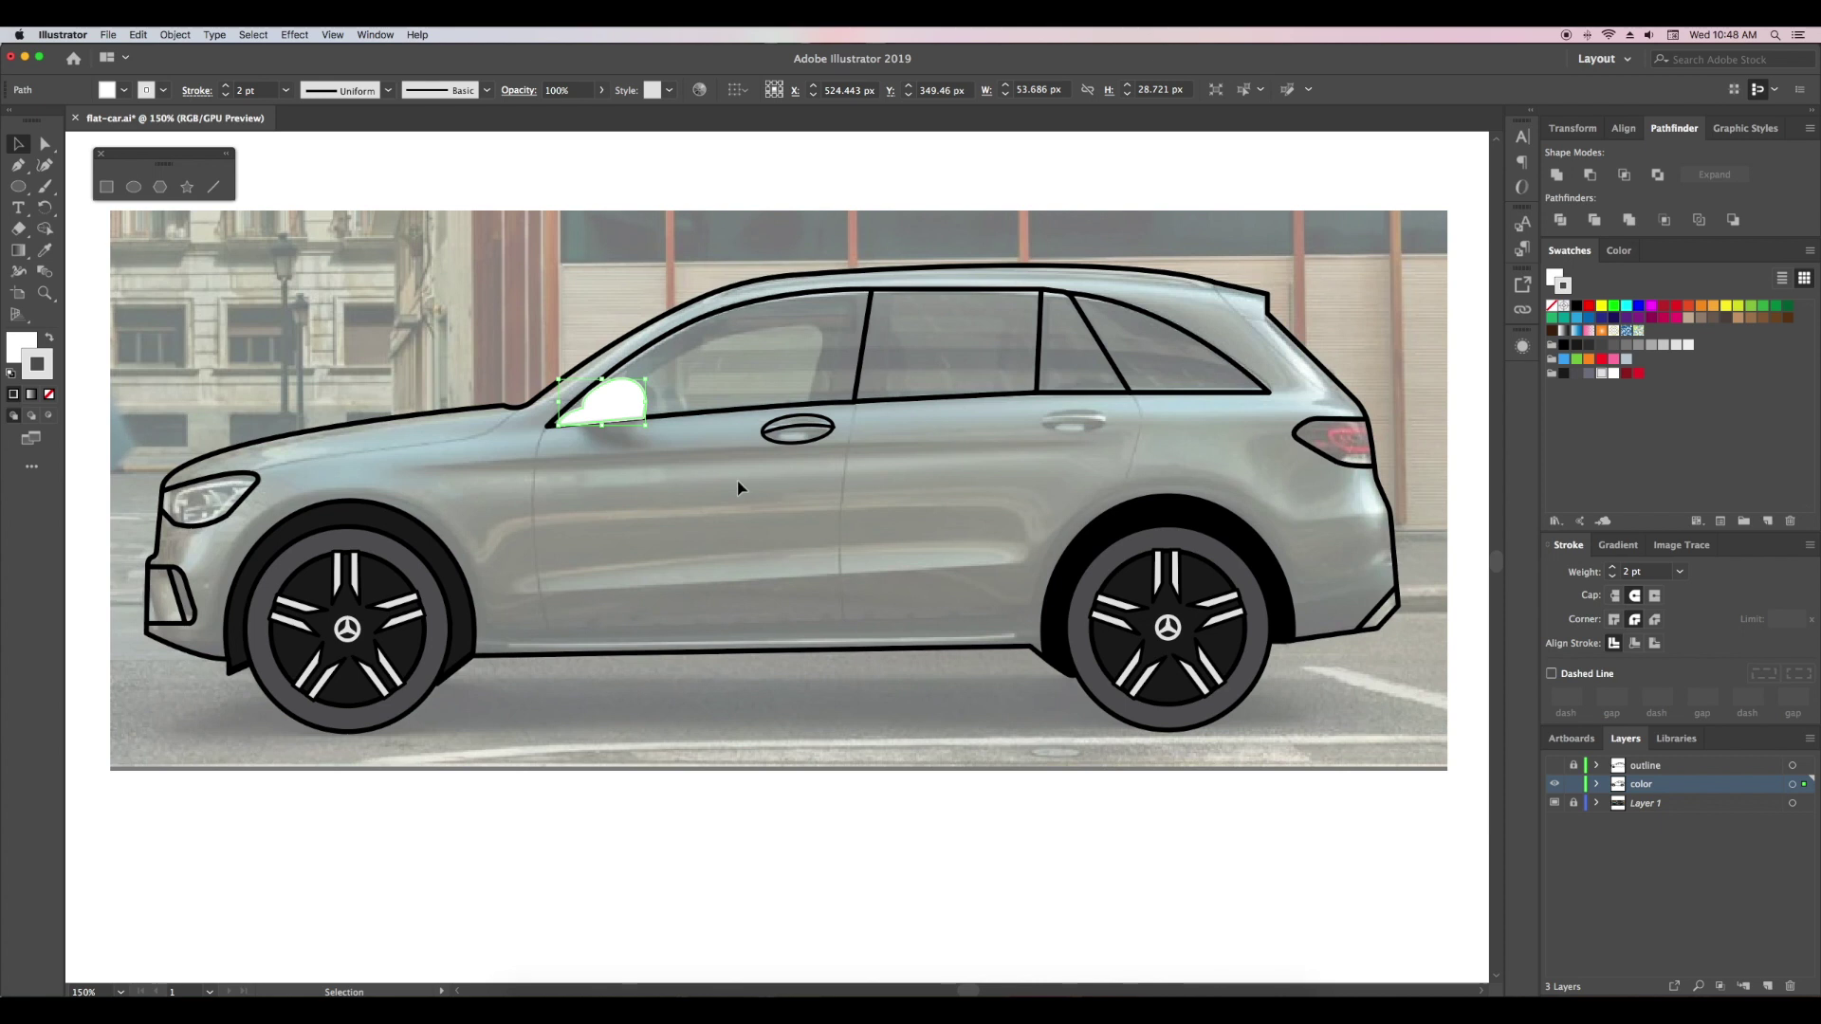
pyautogui.click(1555, 765)
# - Remove the mirror's outline by setting stroke to None, and give it a light fill
pyautogui.click(781, 578)
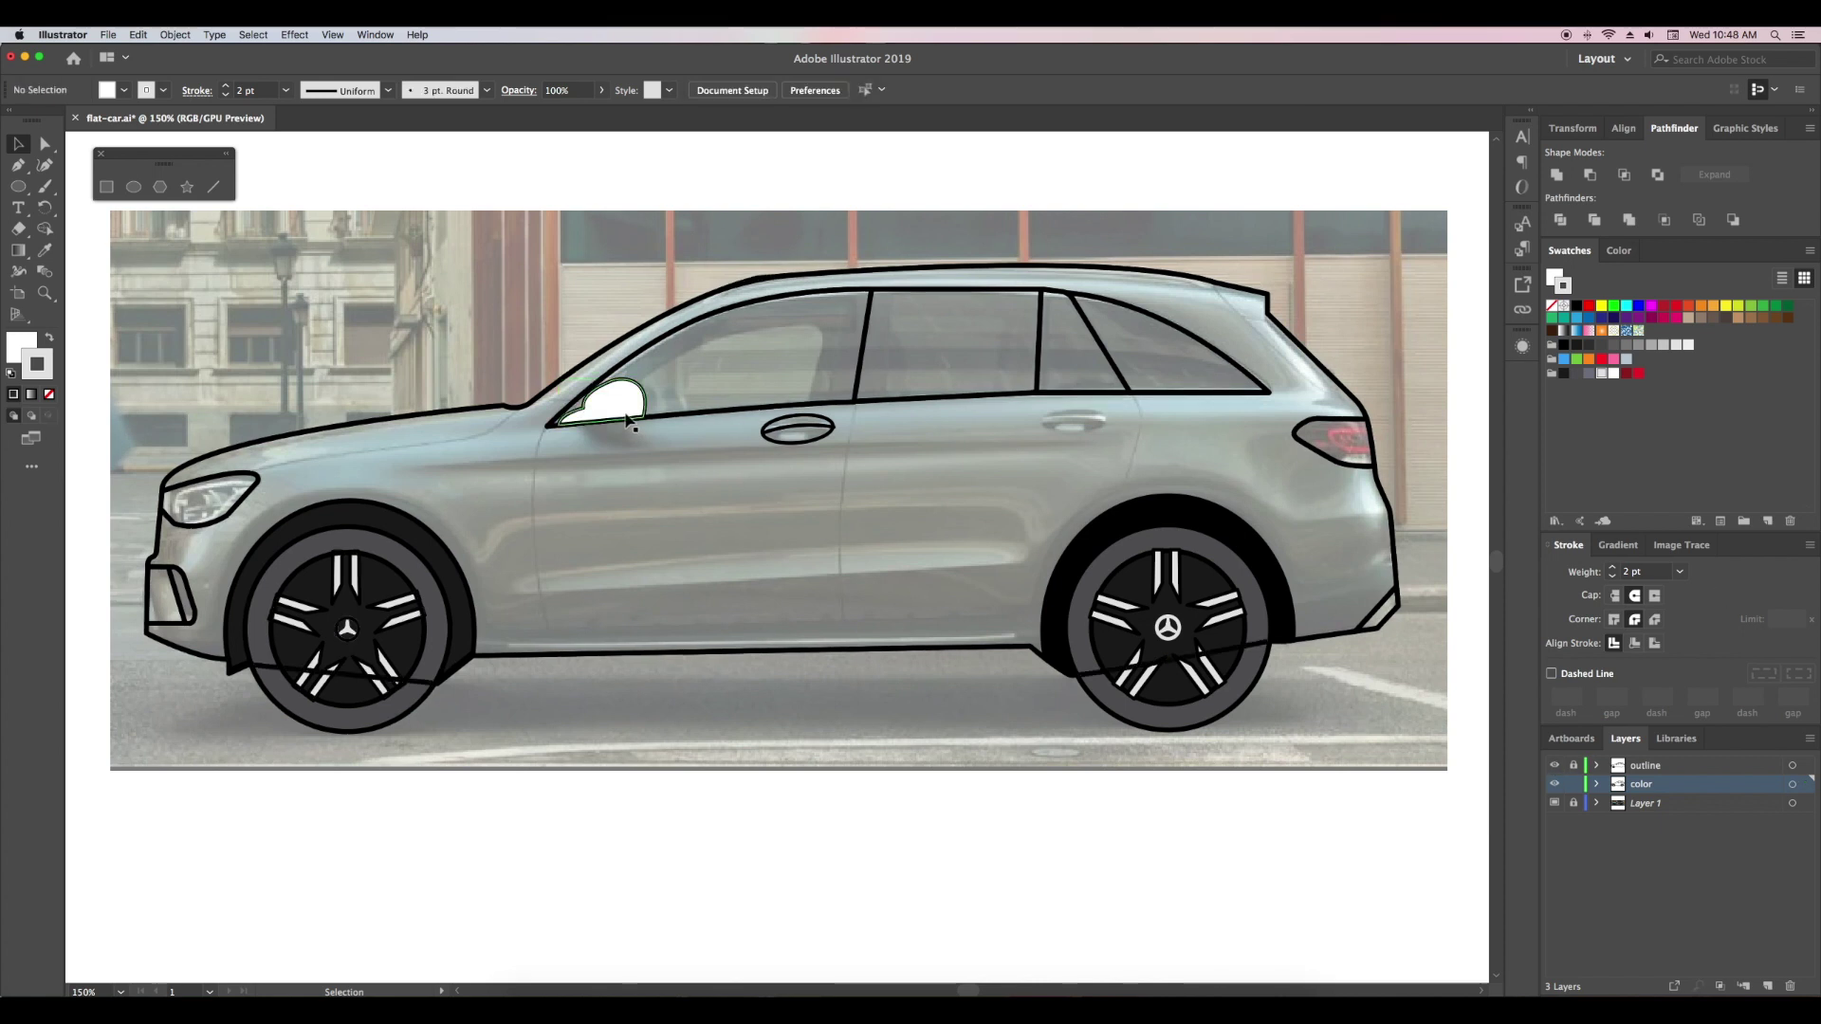
pyautogui.click(629, 421)
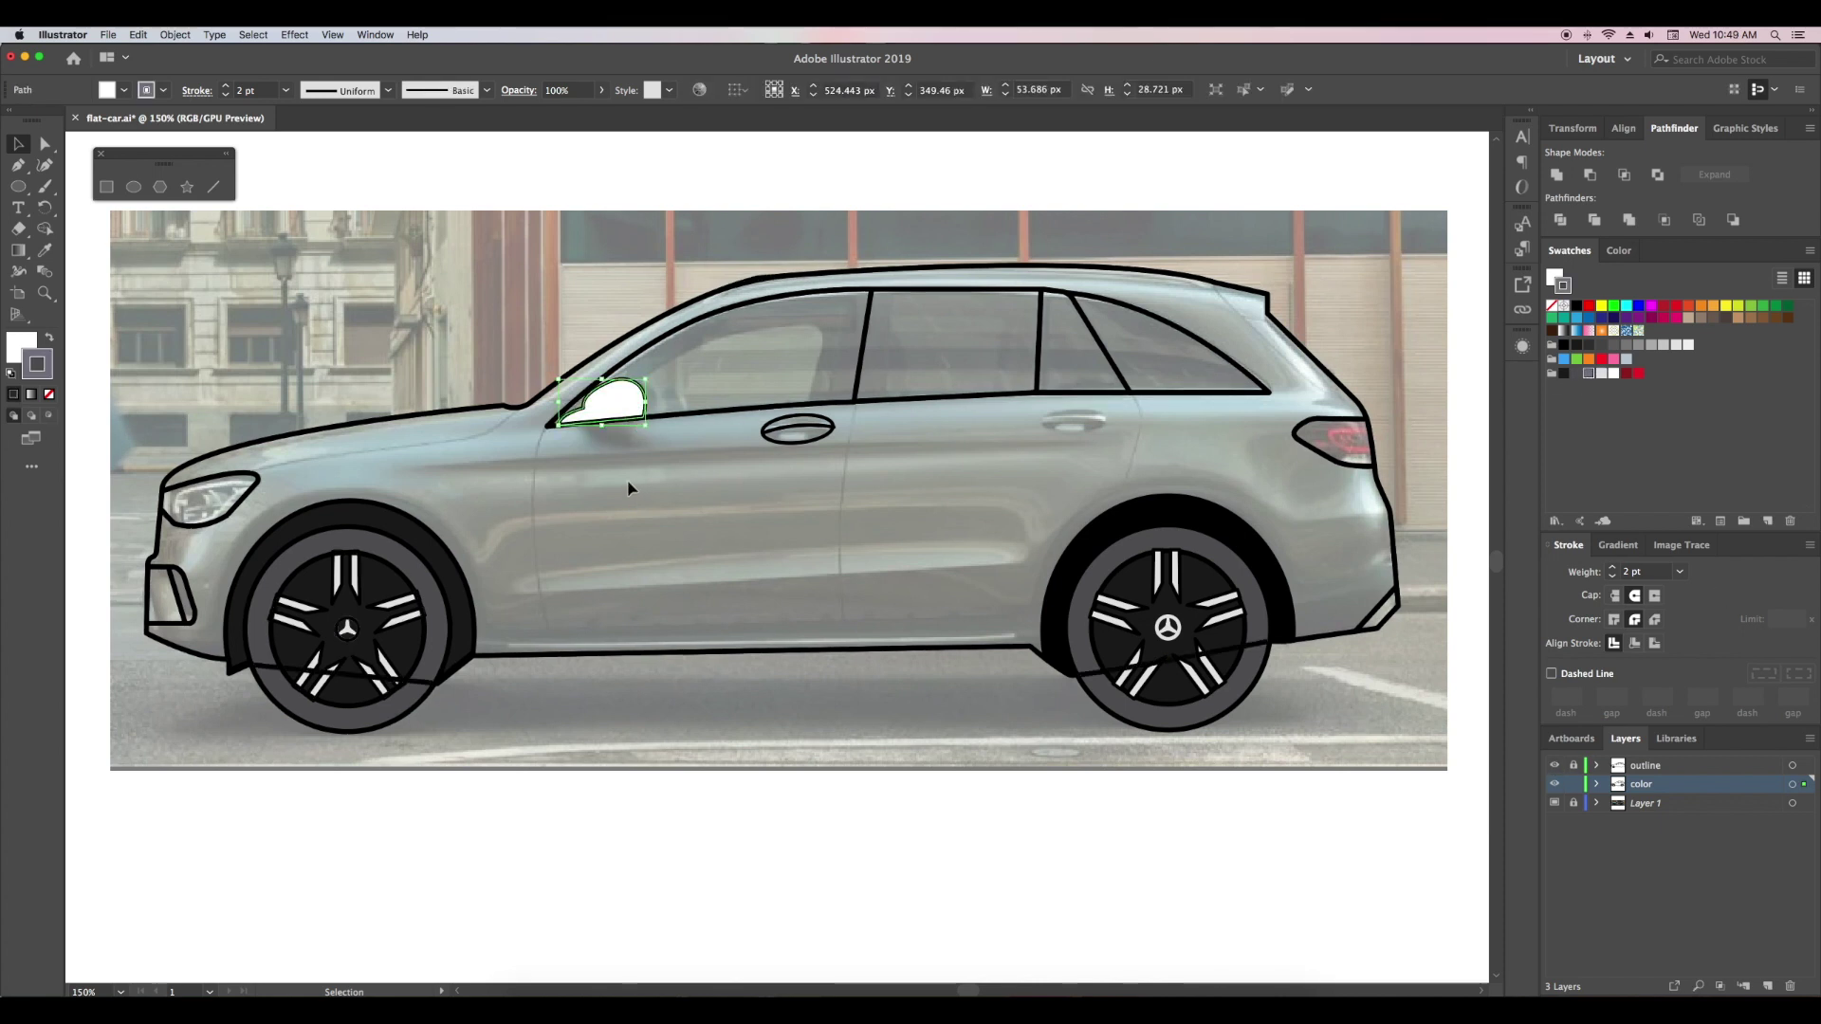
pyautogui.click(52, 349)
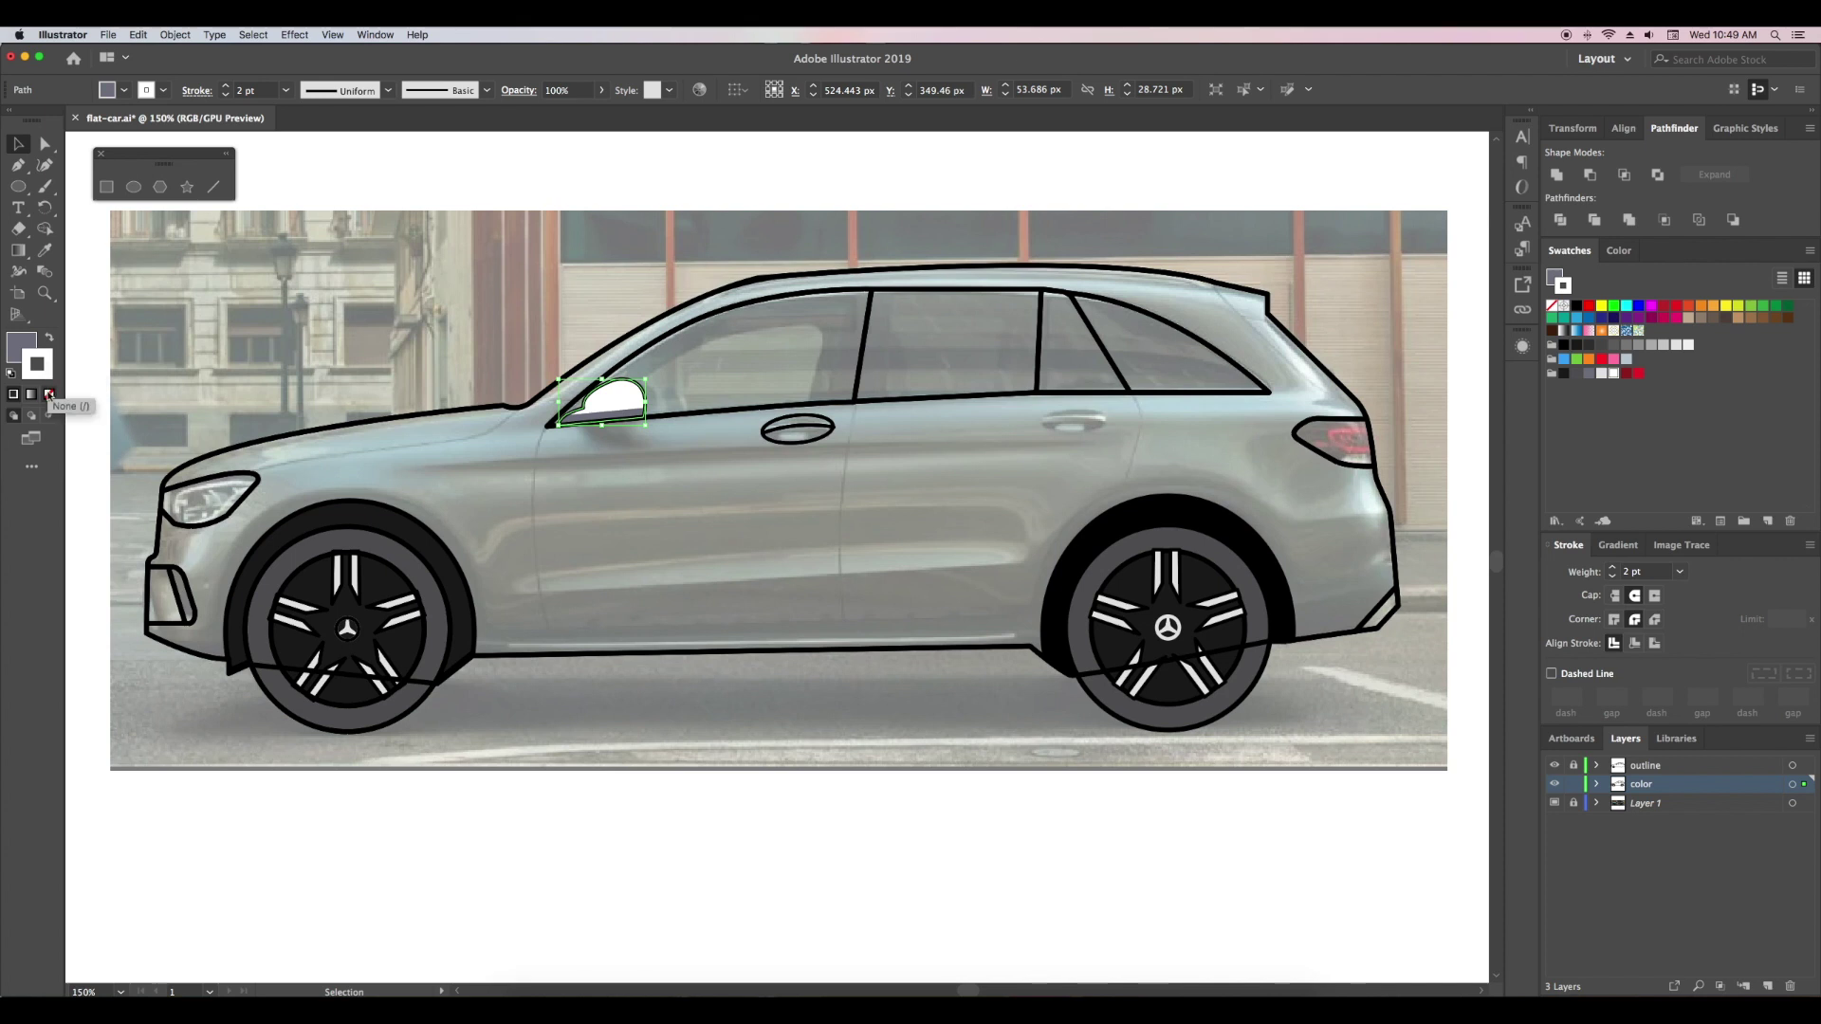
pyautogui.click(161, 397)
pyautogui.click(21, 347)
pyautogui.click(617, 403)
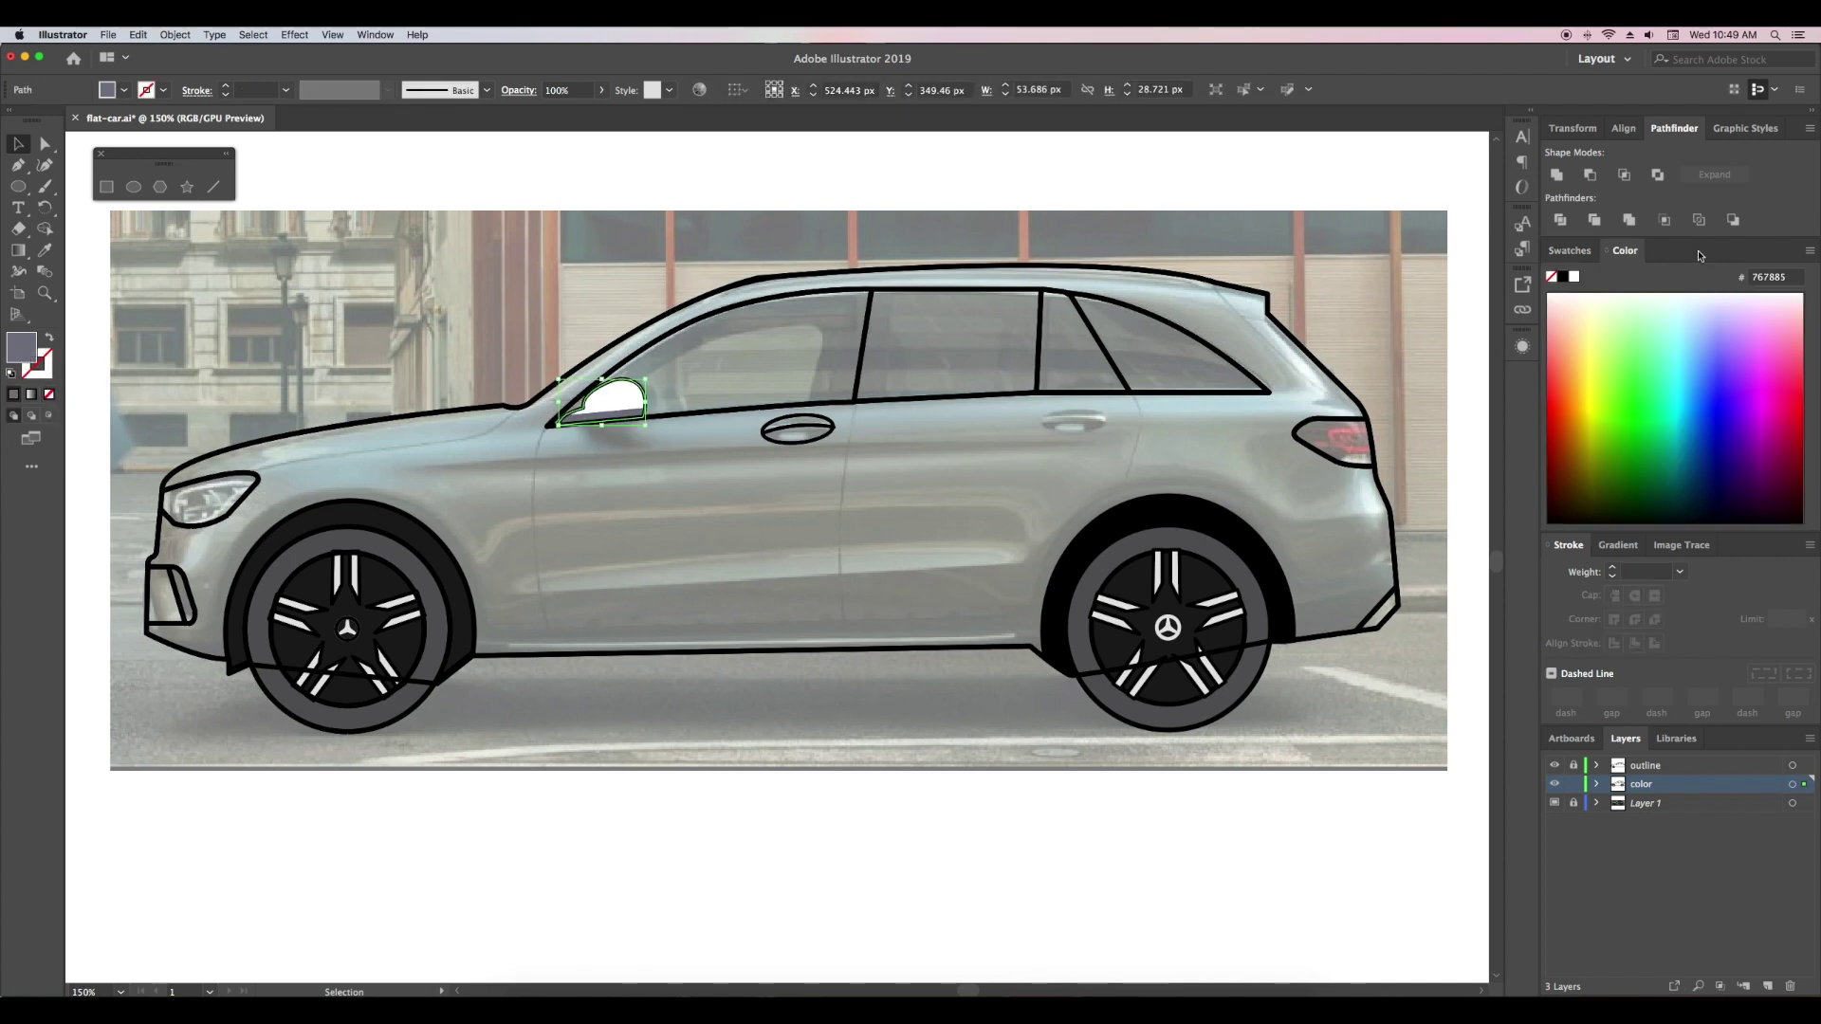
pyautogui.click(1570, 251)
pyautogui.click(1602, 373)
pyautogui.click(780, 489)
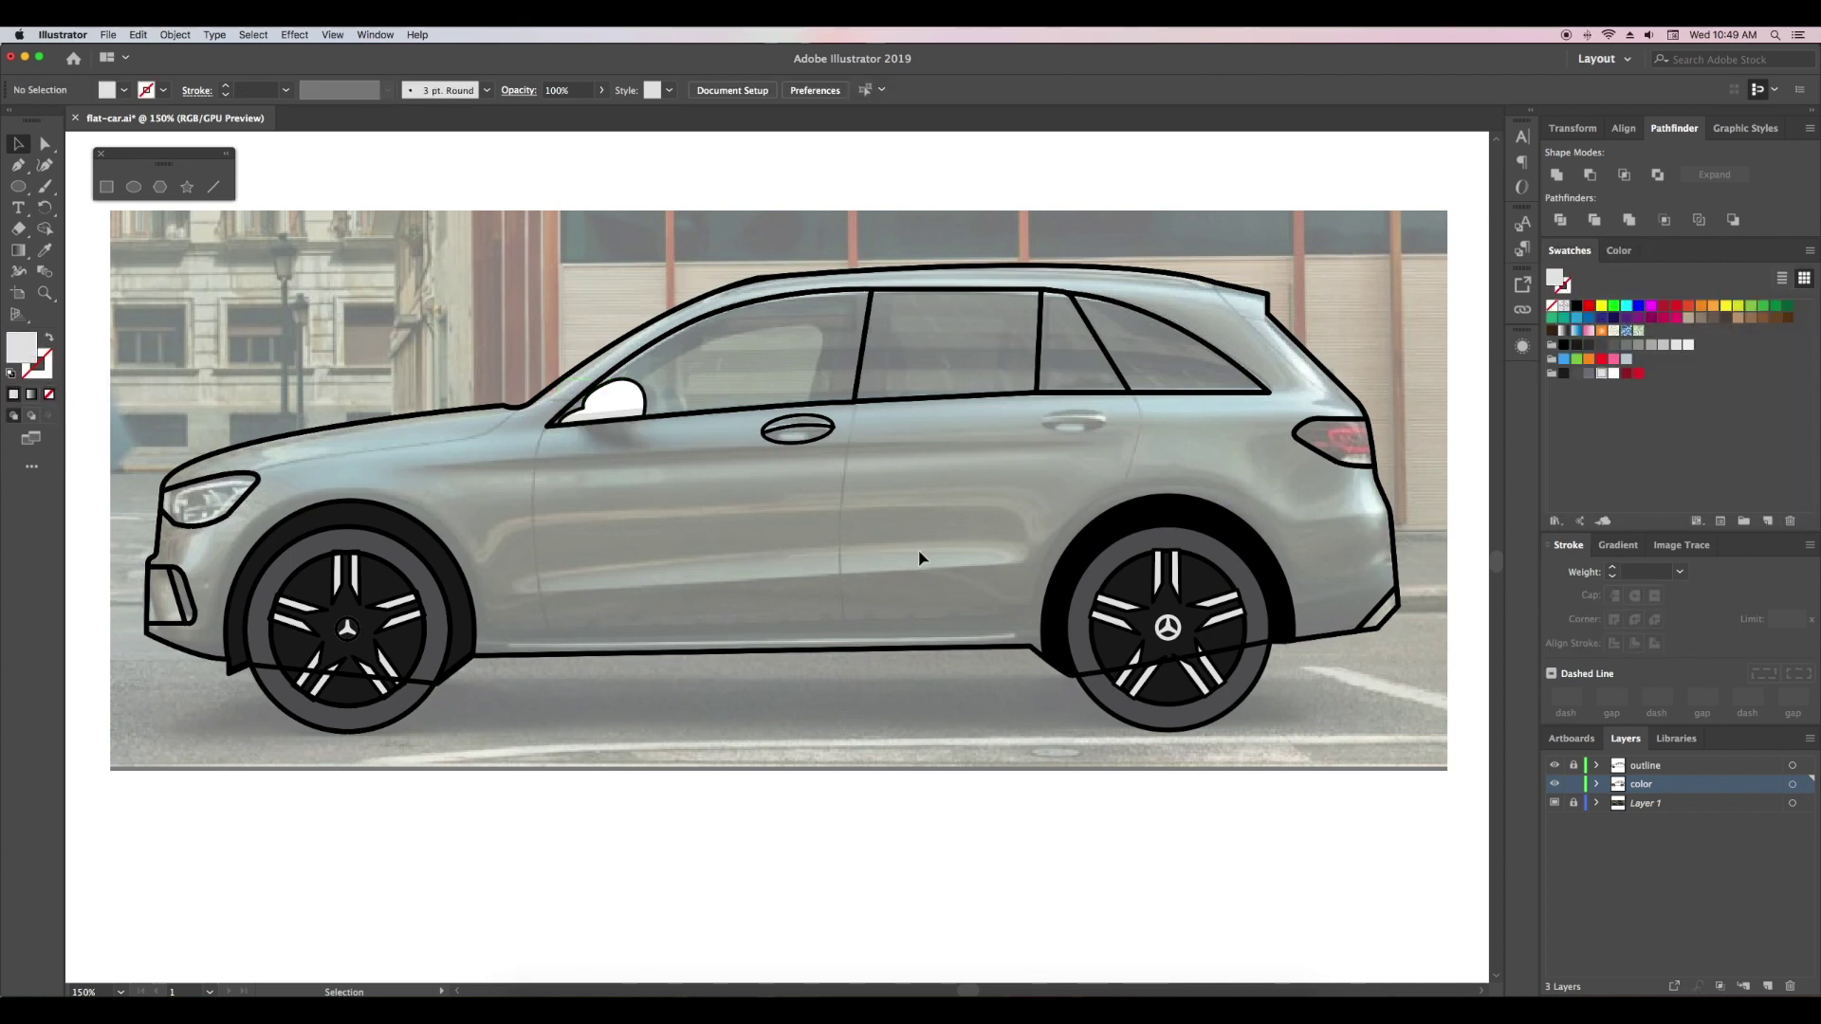
# - Resize the front window to fit its frame by narrowing it, lowering the top and moving the left edge in
pyautogui.click(867, 302)
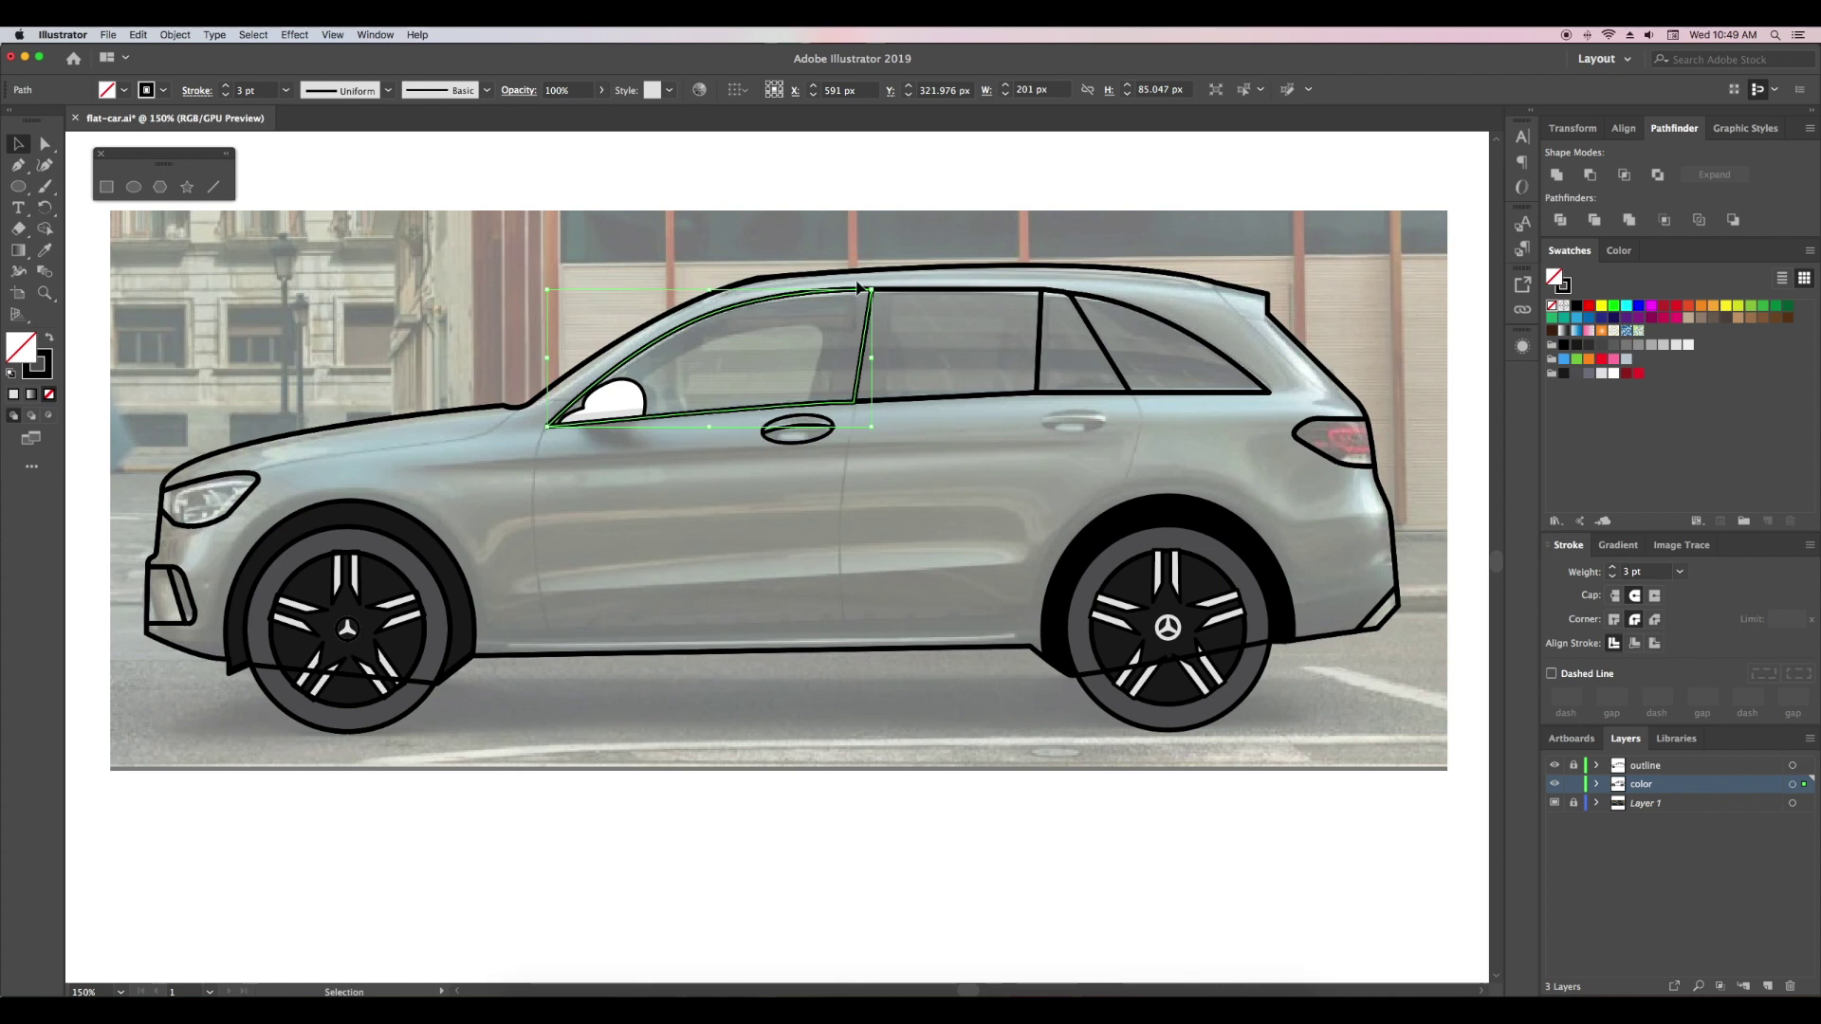
pyautogui.moveTo(874, 363); pyautogui.dragTo(828, 364)
pyautogui.moveTo(688, 289); pyautogui.dragTo(687, 328)
pyautogui.moveTo(547, 381); pyautogui.dragTo(573, 380)
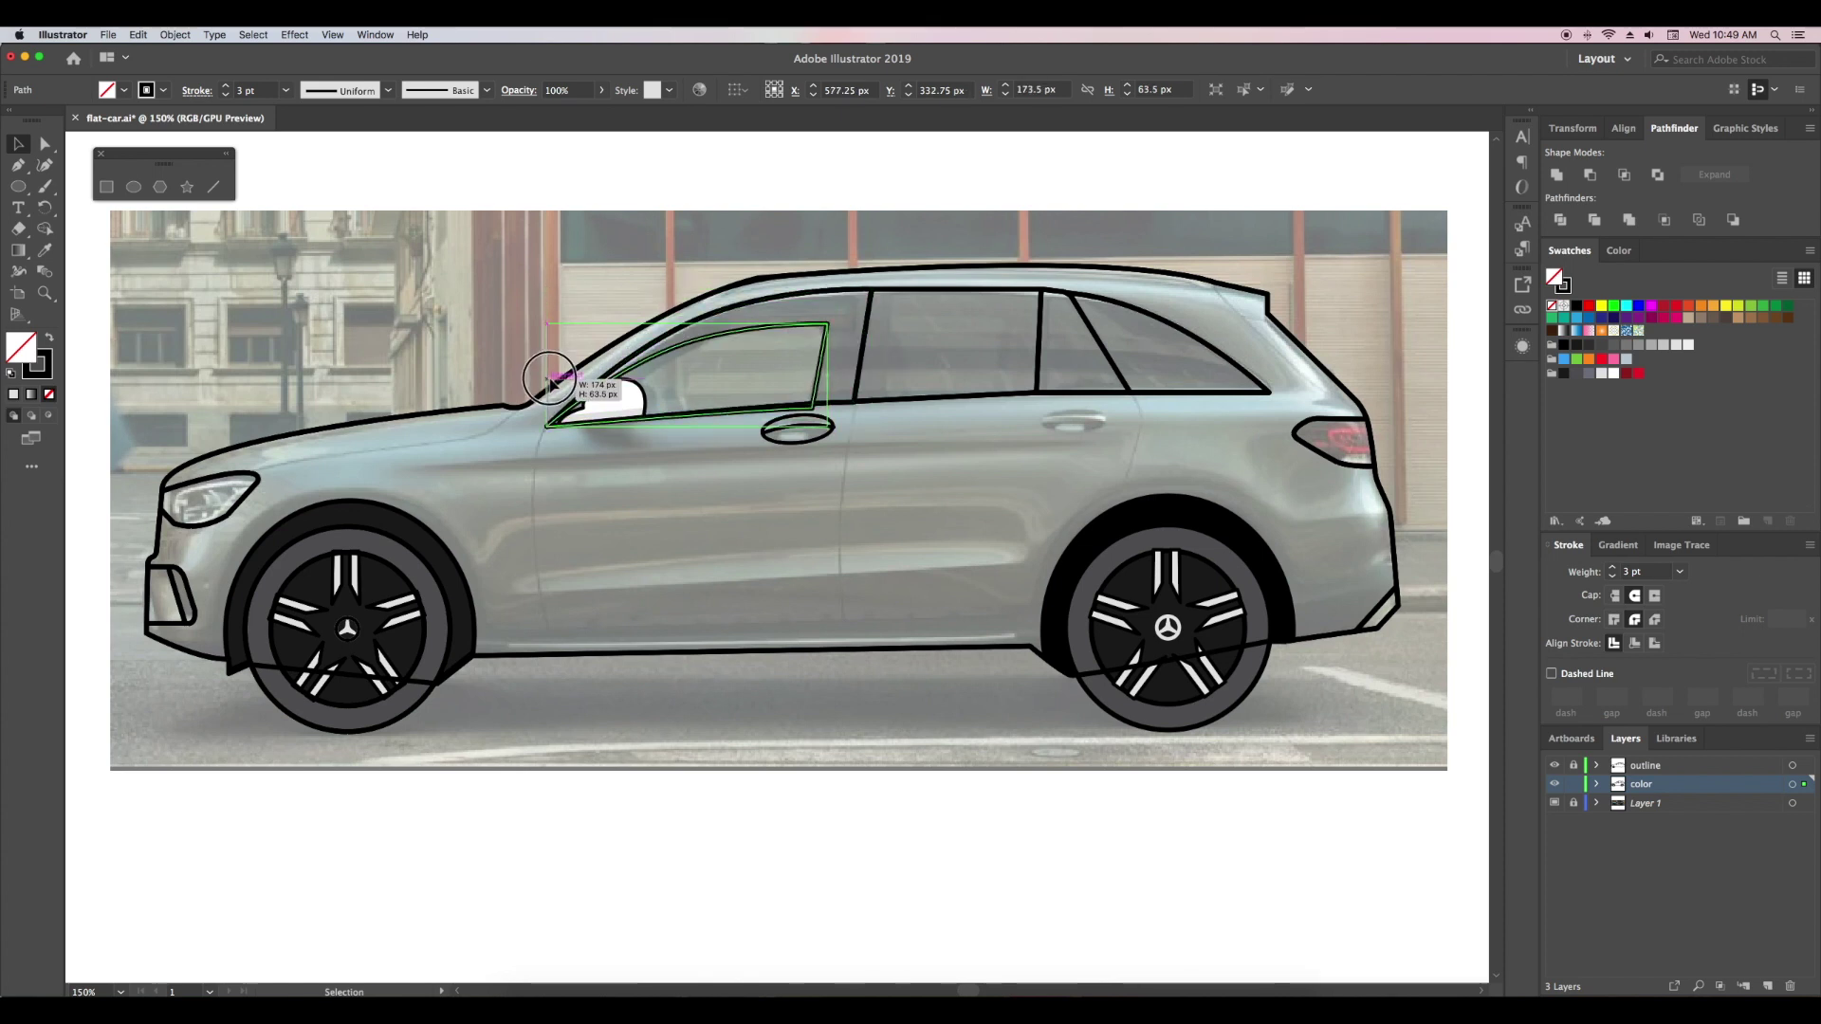
pyautogui.click(687, 490)
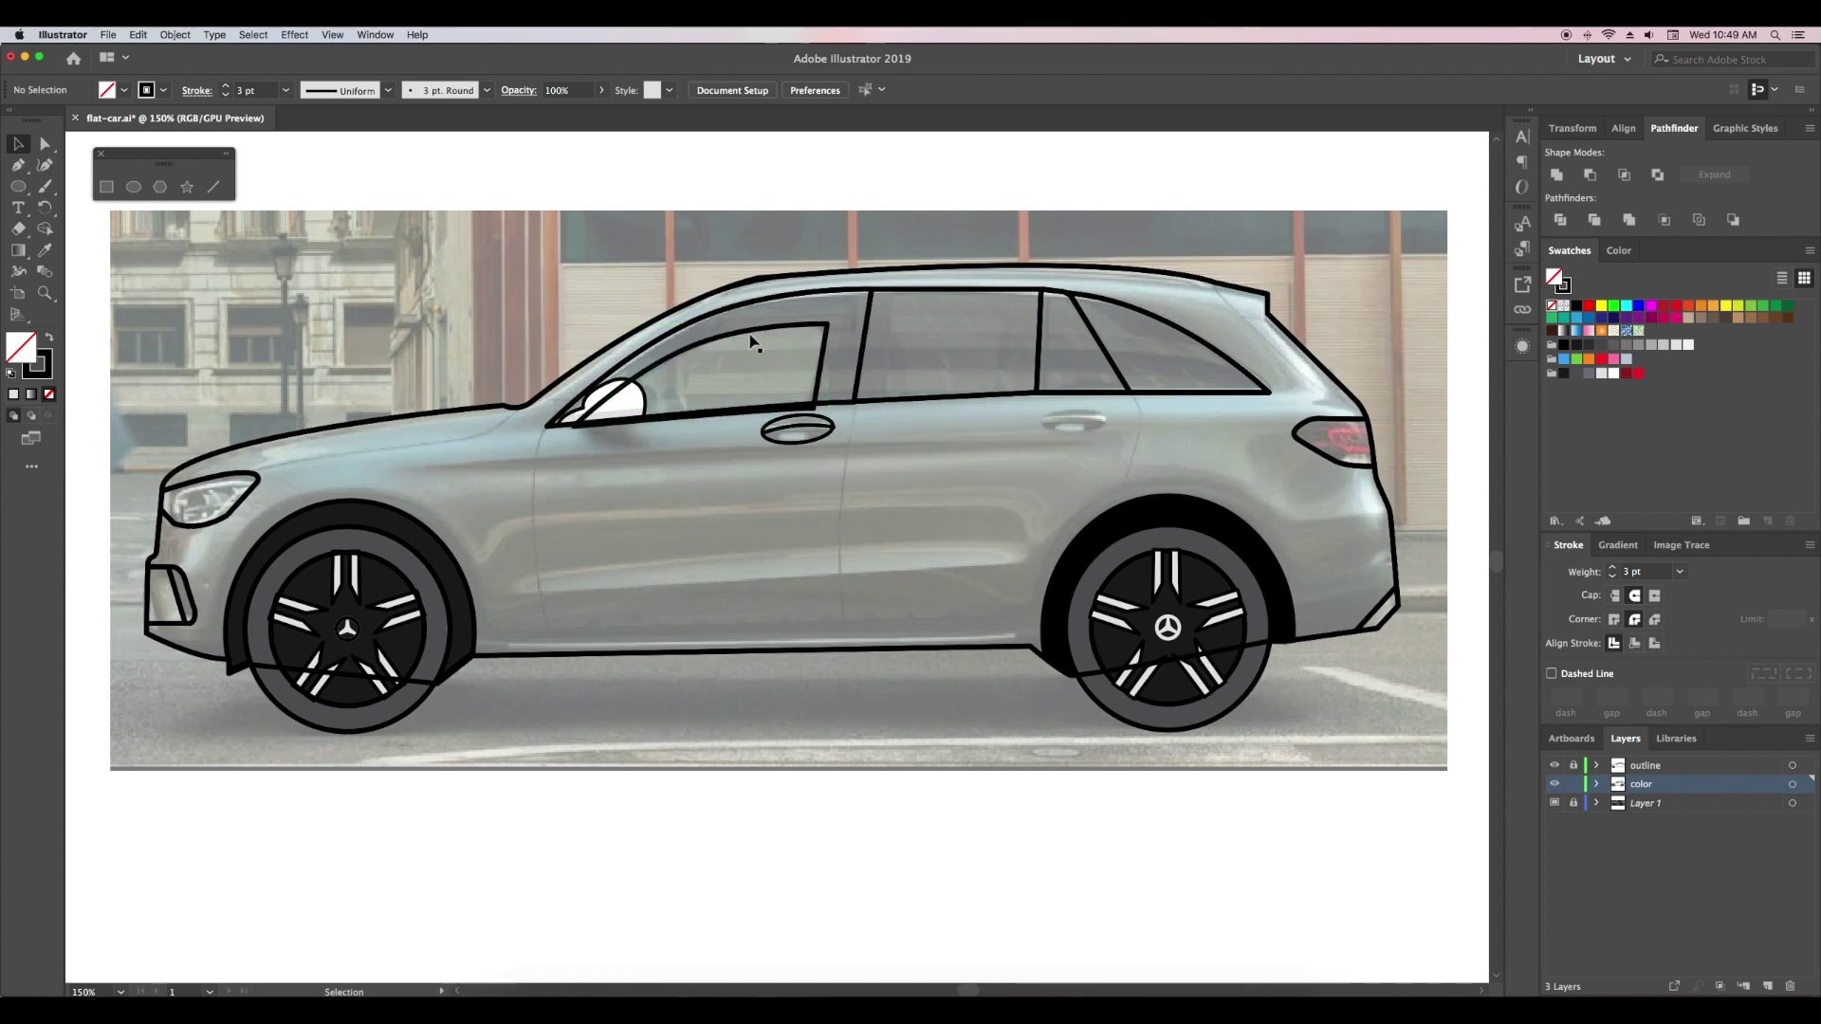
# - Fill the window glass purple-grey and the frame dark grey, with no outline on the glass
pyautogui.click(759, 334)
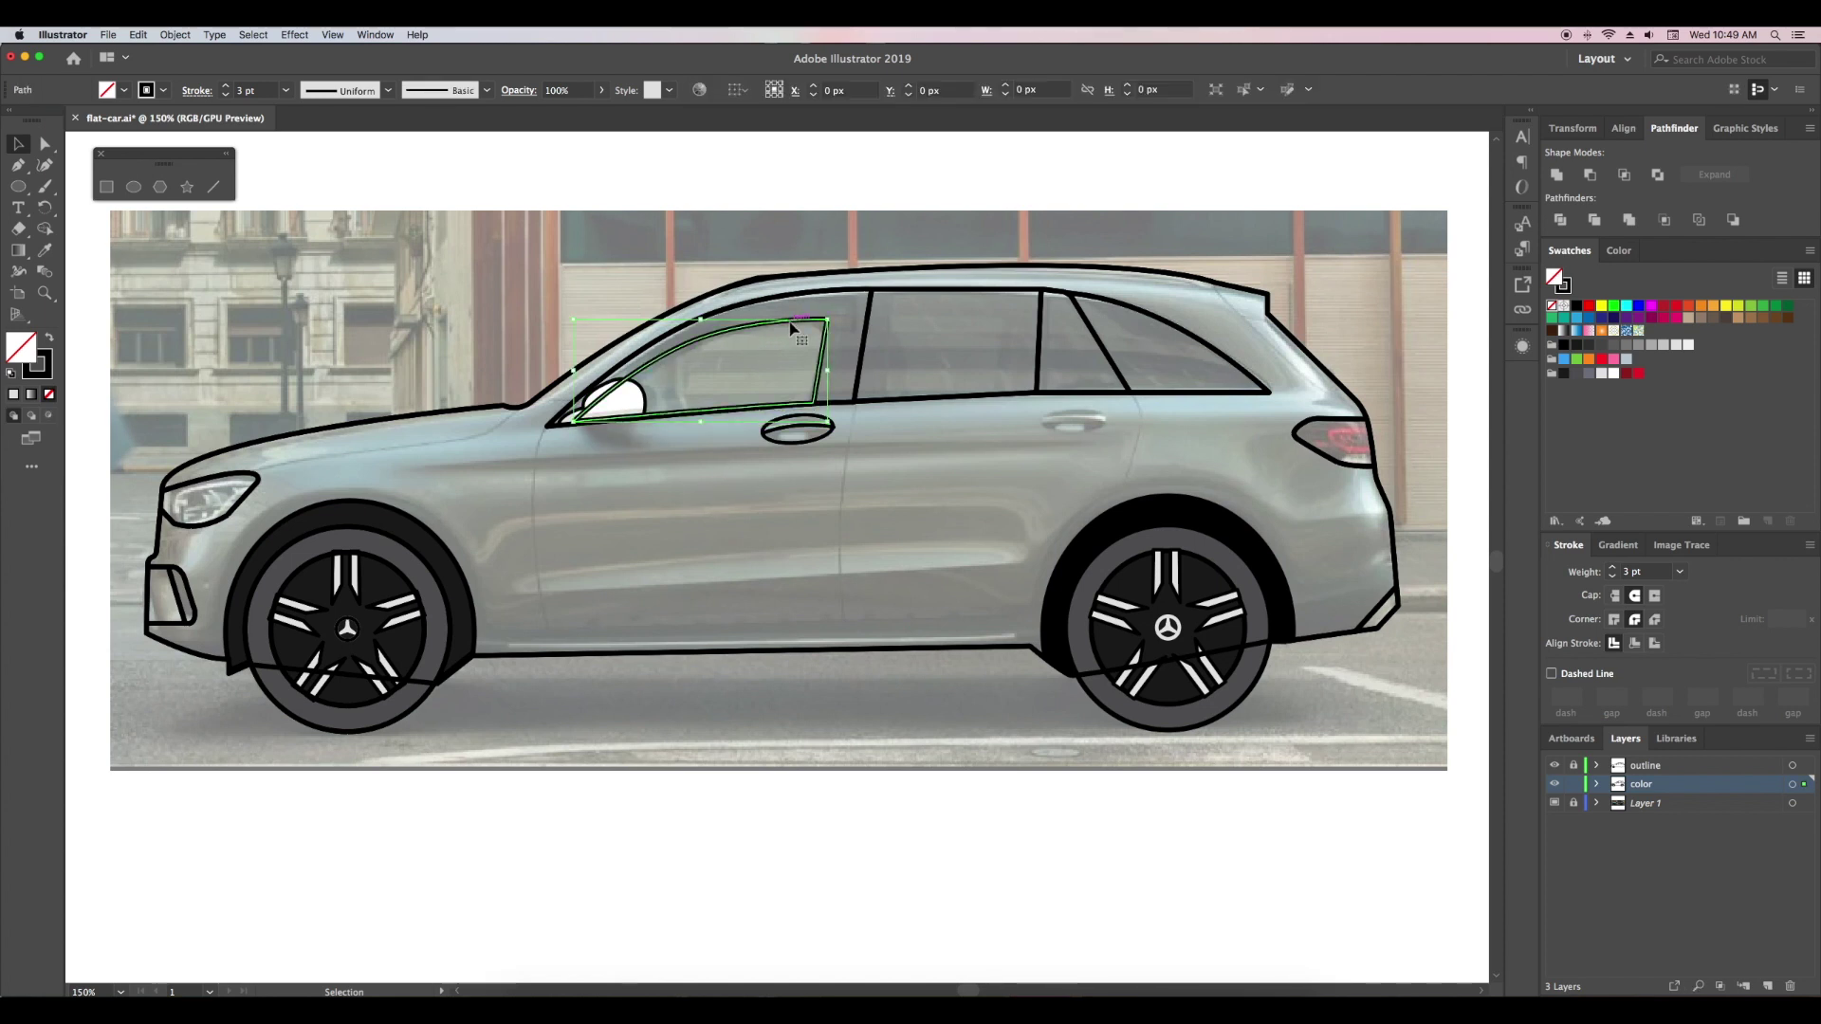
pyautogui.click(1589, 373)
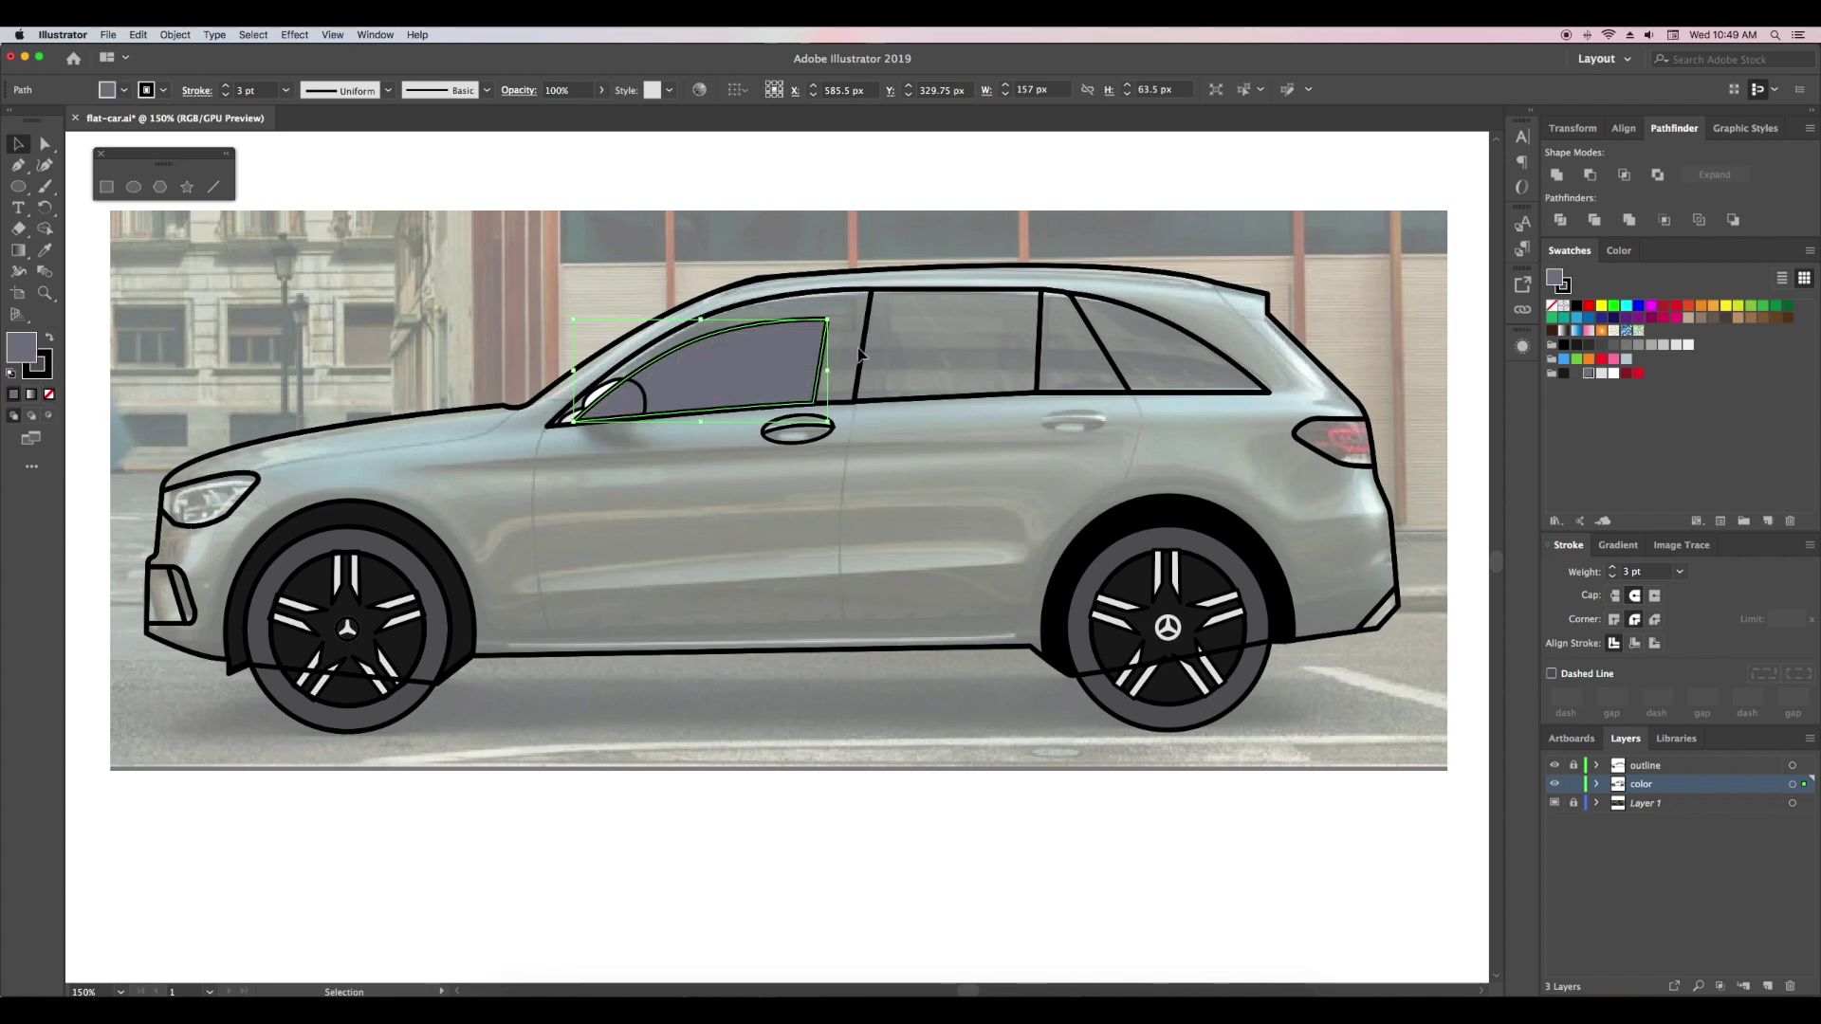
pyautogui.click(1577, 372)
pyautogui.click(797, 370)
pyautogui.click(50, 393)
pyautogui.click(639, 850)
# - Check the window glass and outer frame paths with the Direct Selection tool
pyautogui.press('a')
pyautogui.click(757, 377)
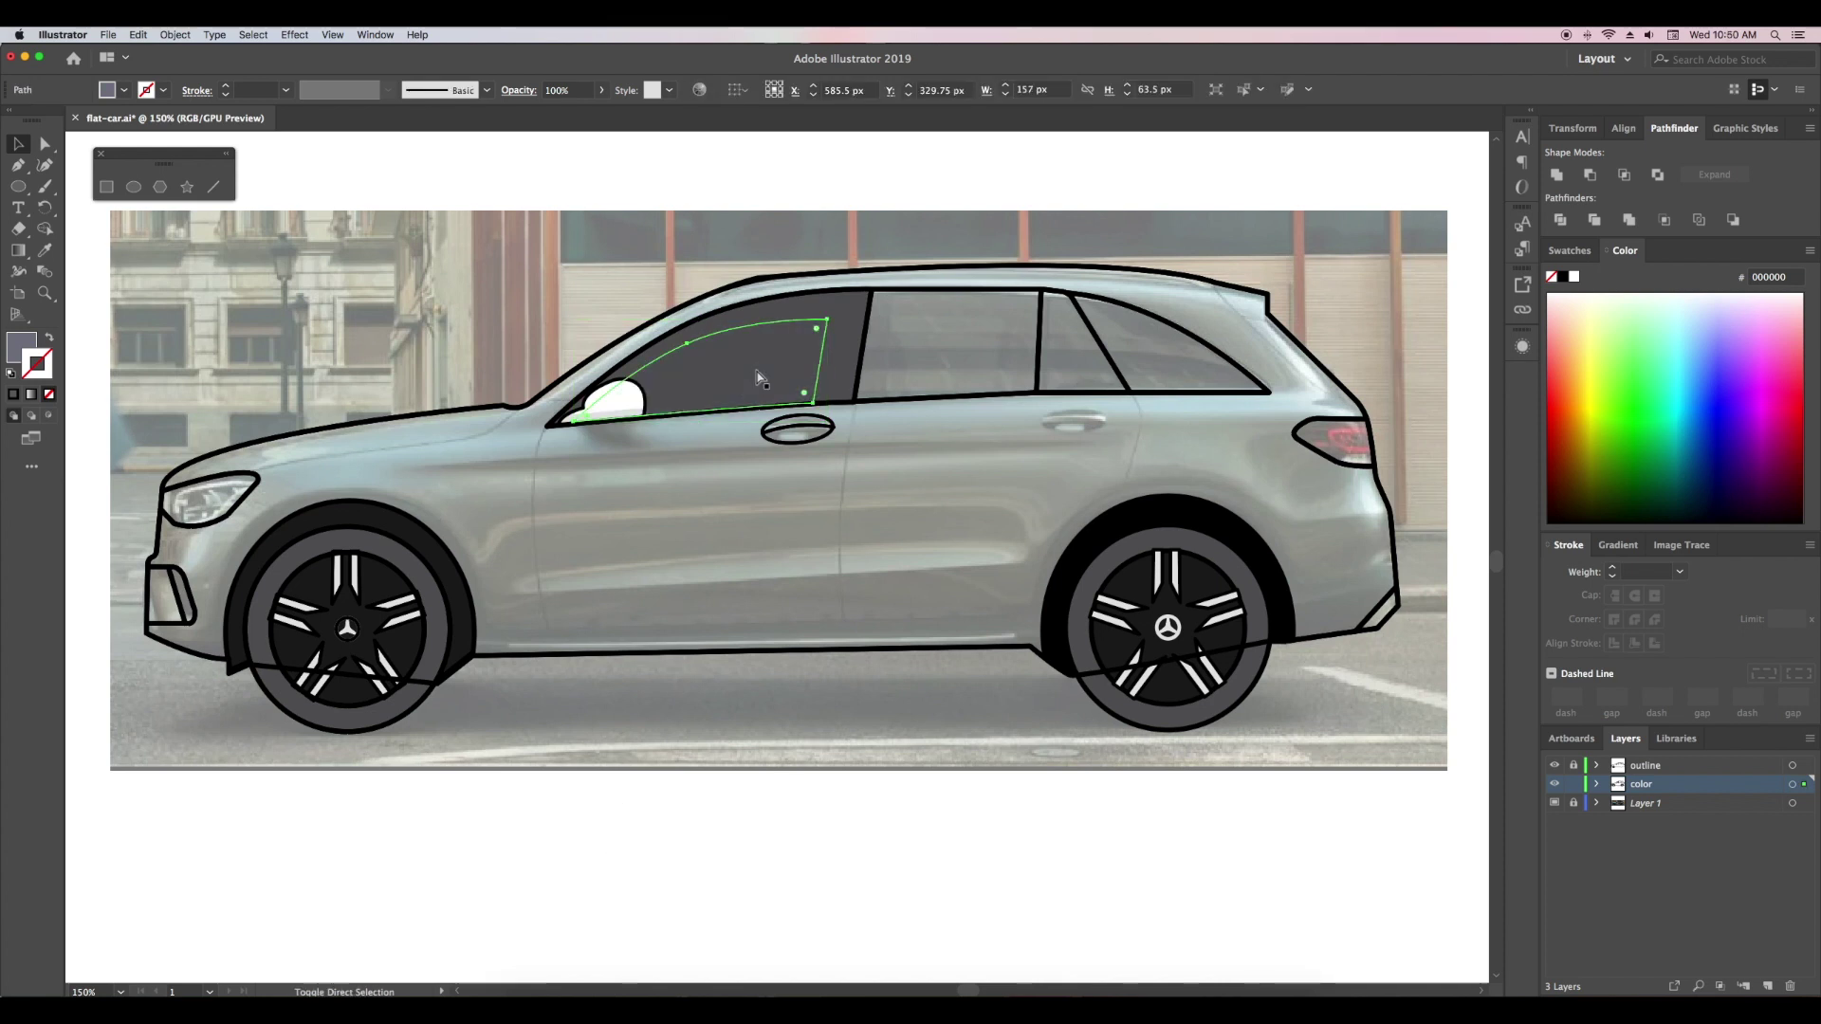
pyautogui.click(851, 318)
pyautogui.click(939, 371)
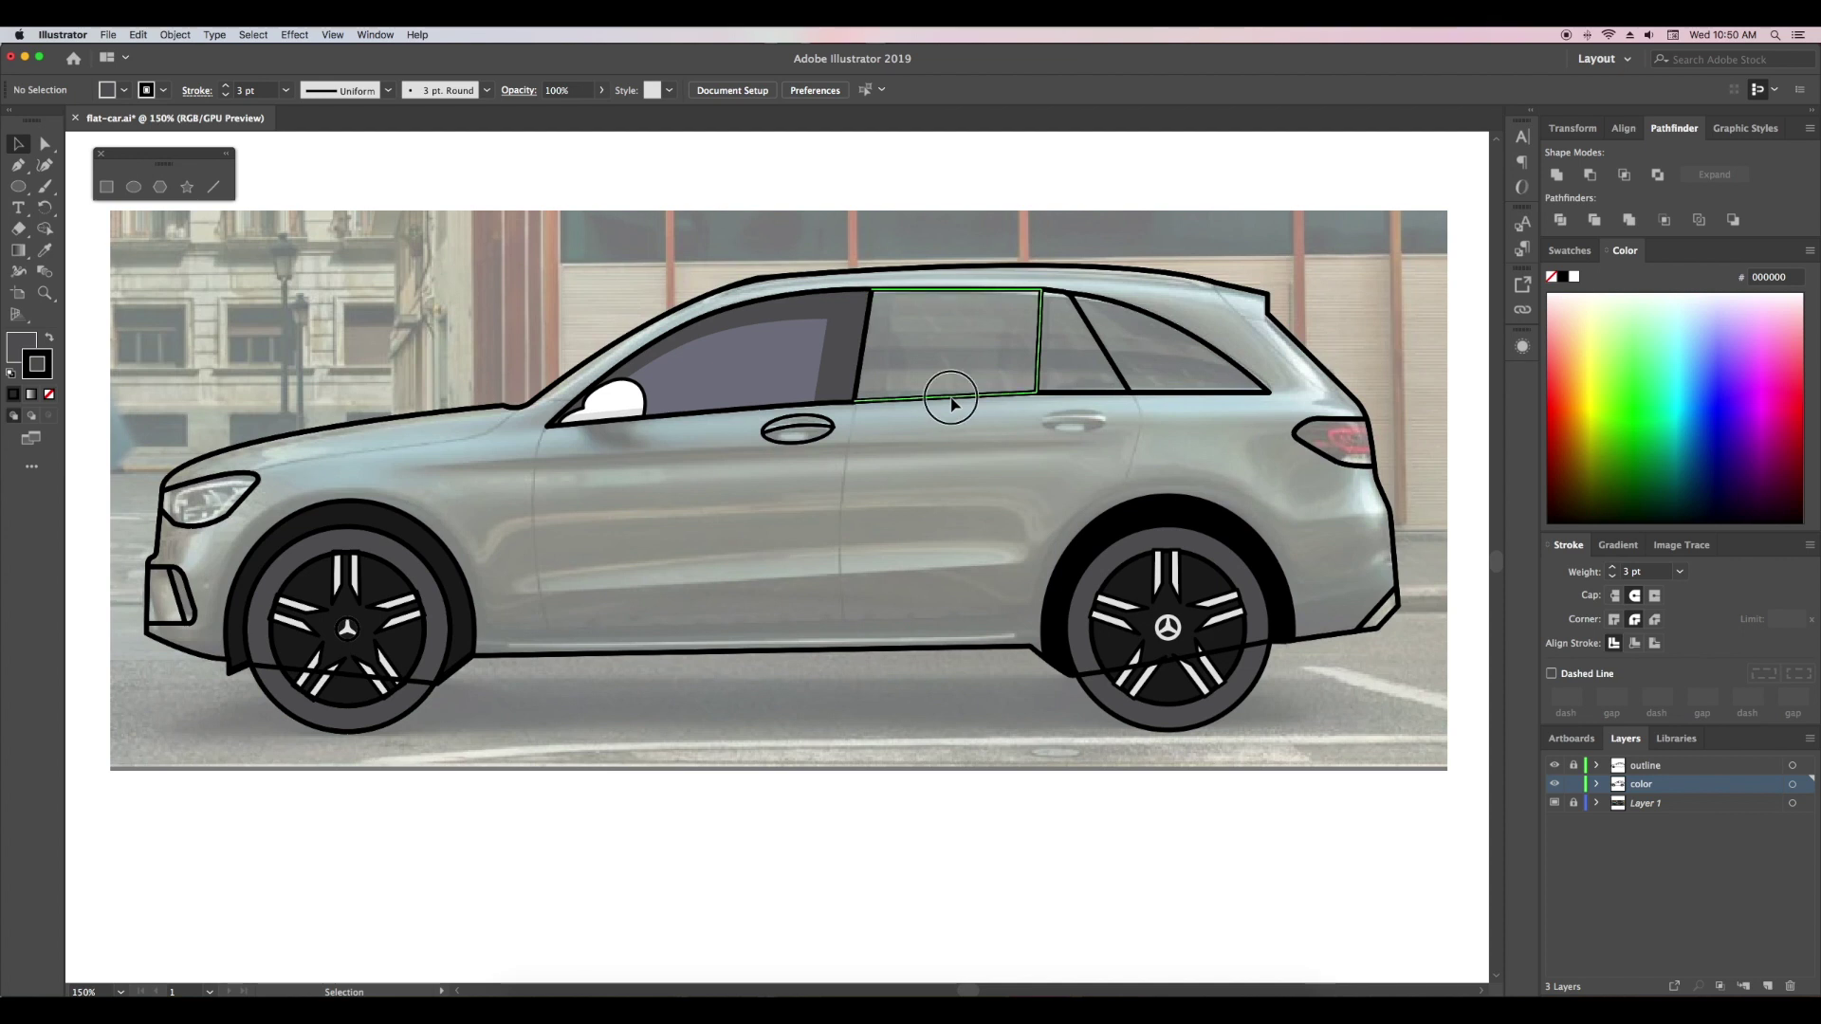
# - Select and inspect the front, middle and rear window paths
pyautogui.hotkey('shift', 'm')
pyautogui.hotkey('ctrl', 'a')
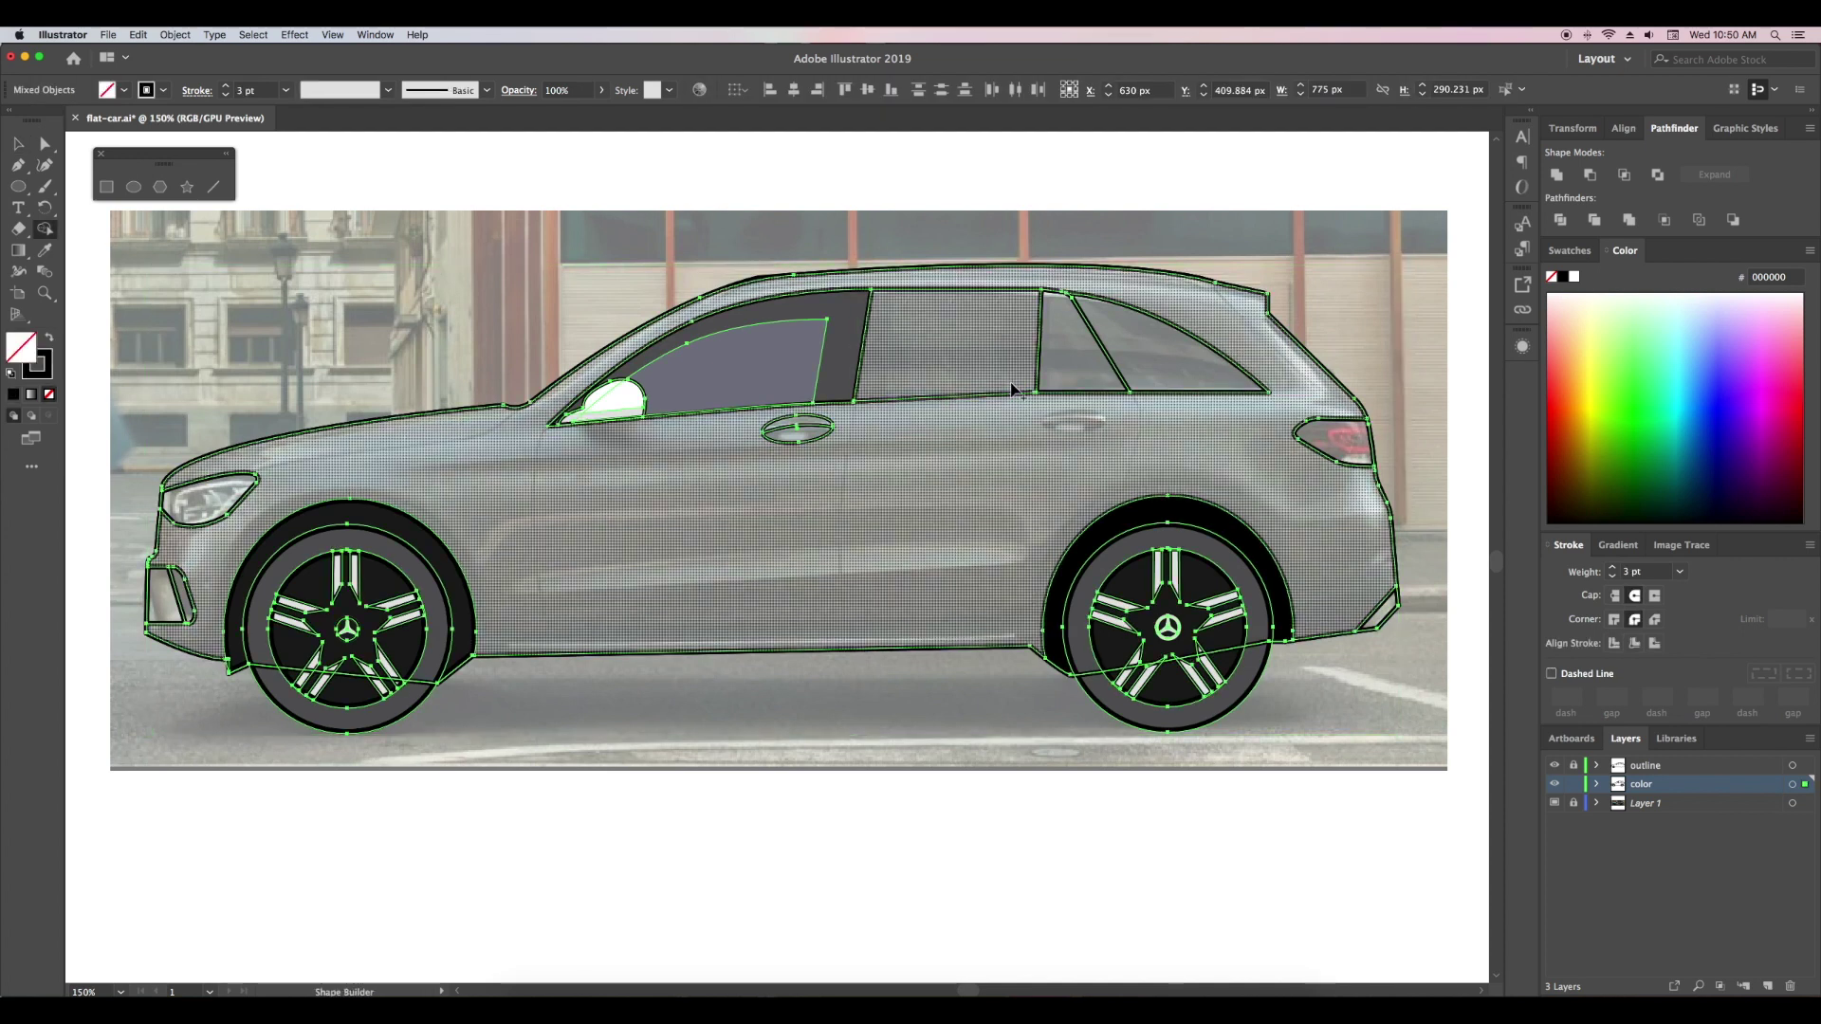
pyautogui.press('v')
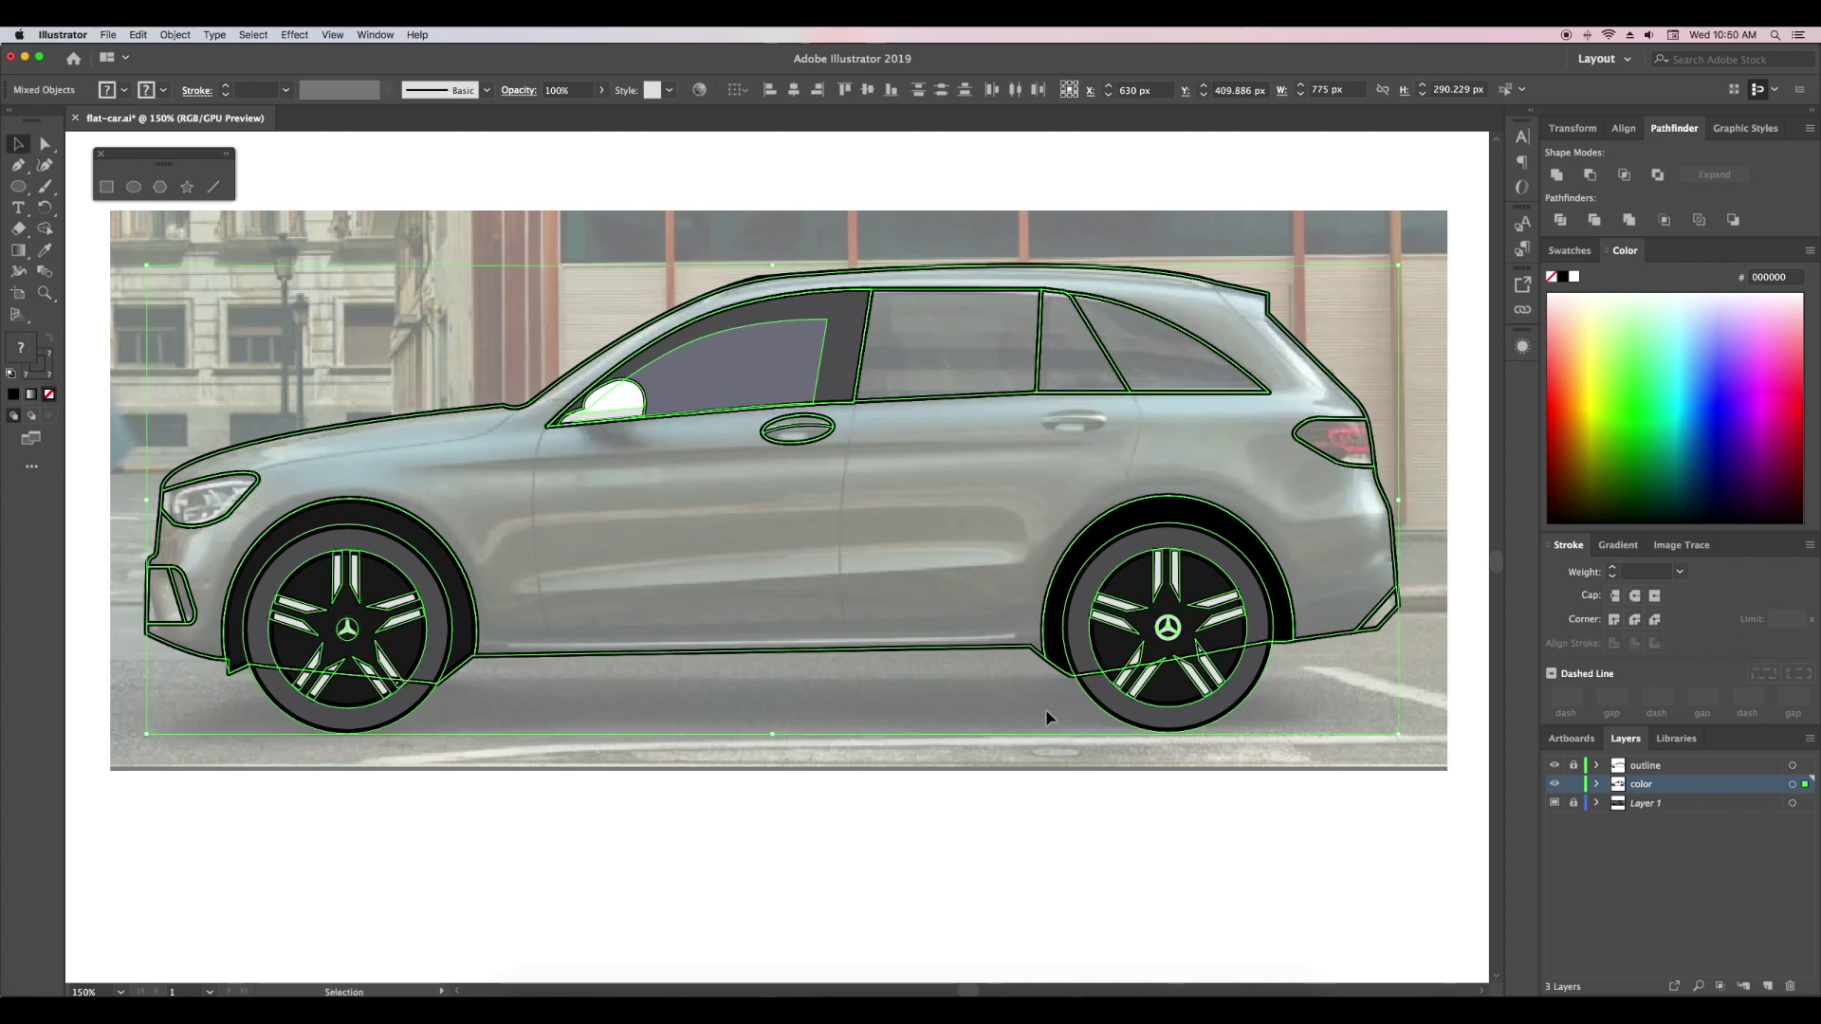
pyautogui.click(1020, 847)
pyautogui.click(948, 395)
pyautogui.click(996, 293)
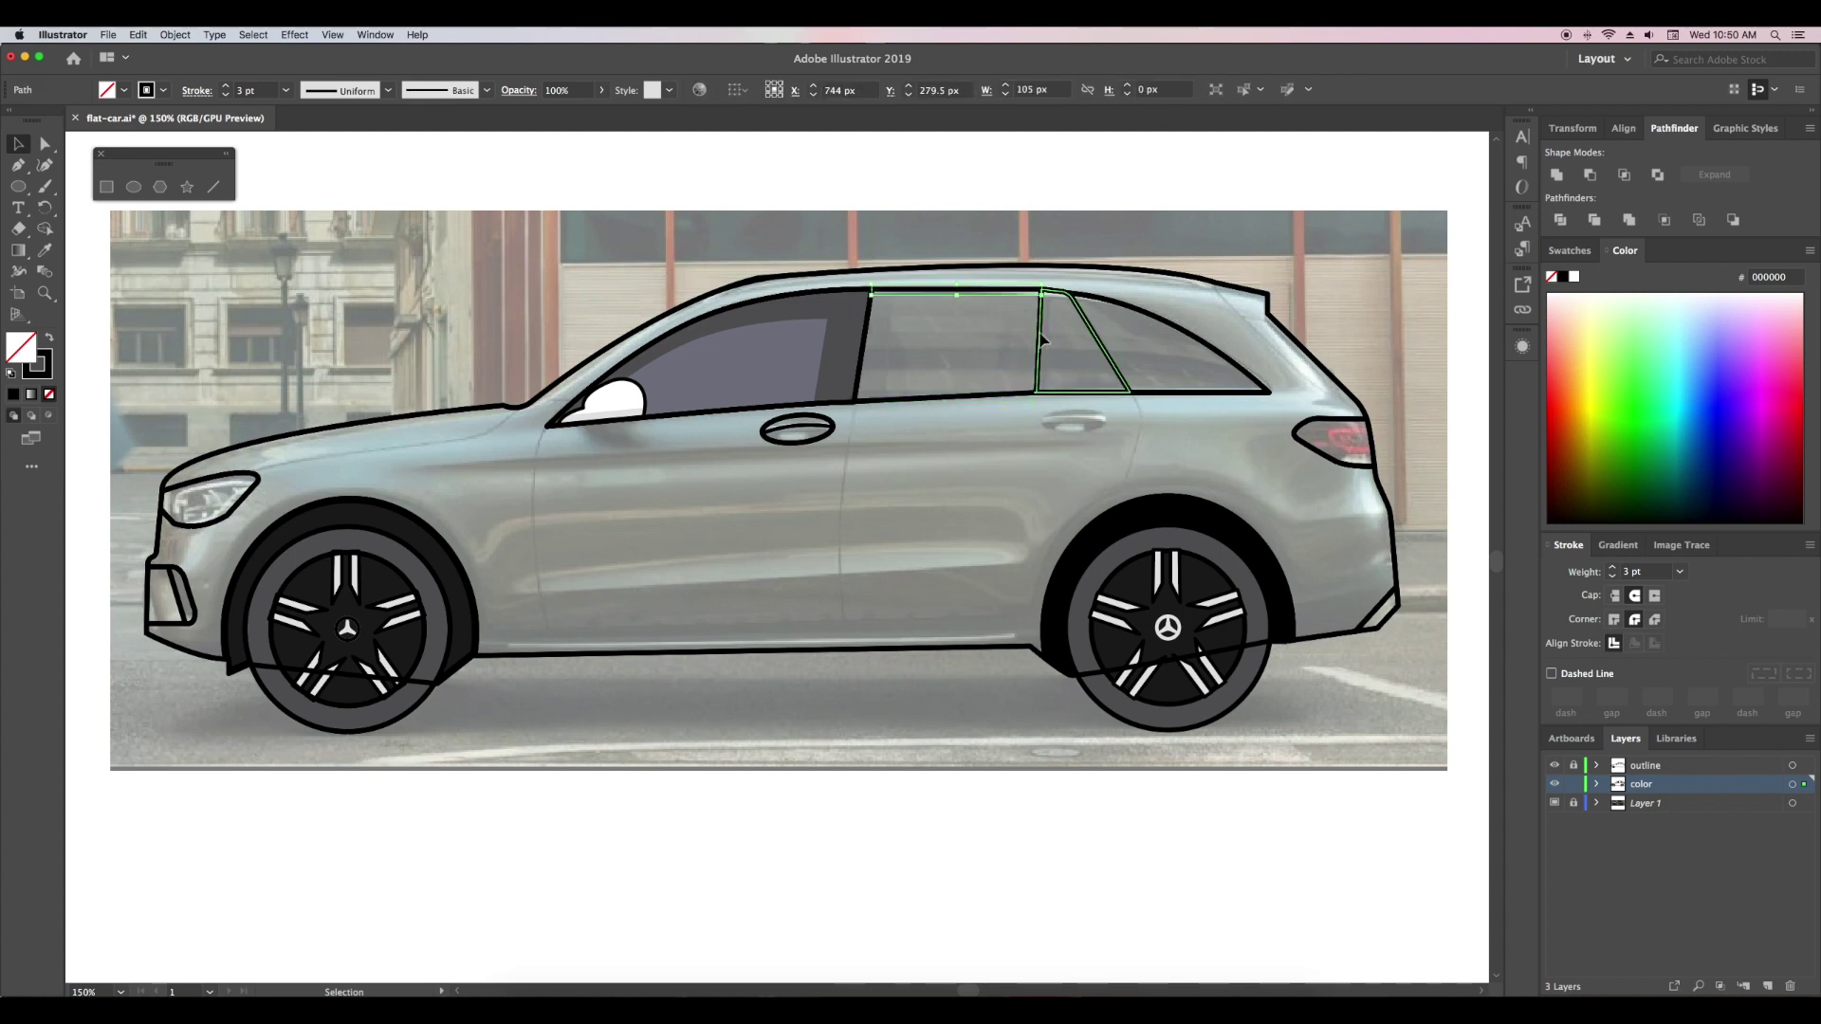
pyautogui.click(870, 349)
pyautogui.click(926, 297)
# - Narrow the middle window frame path
pyautogui.press('a')
pyautogui.click(1043, 340)
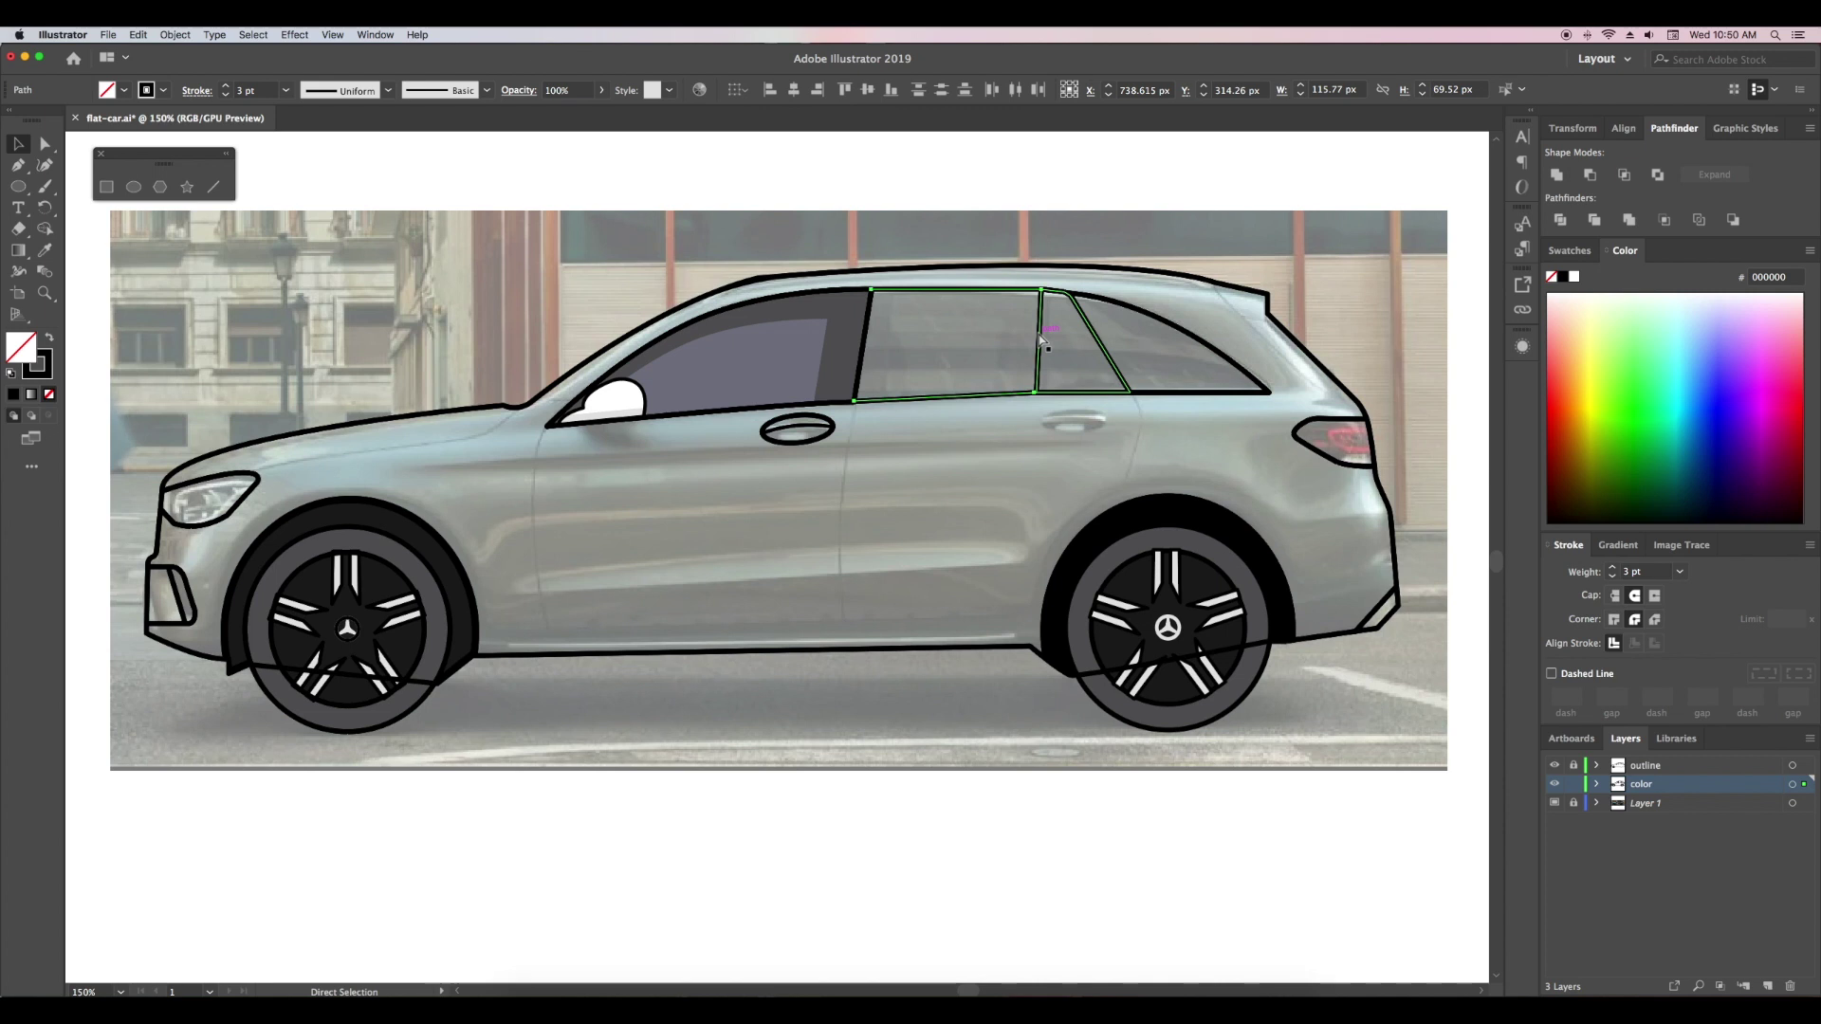
pyautogui.press('v')
pyautogui.moveTo(1041, 344); pyautogui.dragTo(952, 313)
pyautogui.click(1007, 431)
# - Draw a rectangular inner glass pane inside the middle window with the Pen tool
pyautogui.press('p')
pyautogui.click(998, 399)
pyautogui.click(1001, 314)
pyautogui.click(885, 314)
pyautogui.click(885, 400)
pyautogui.press('v')
pyautogui.click(936, 423)
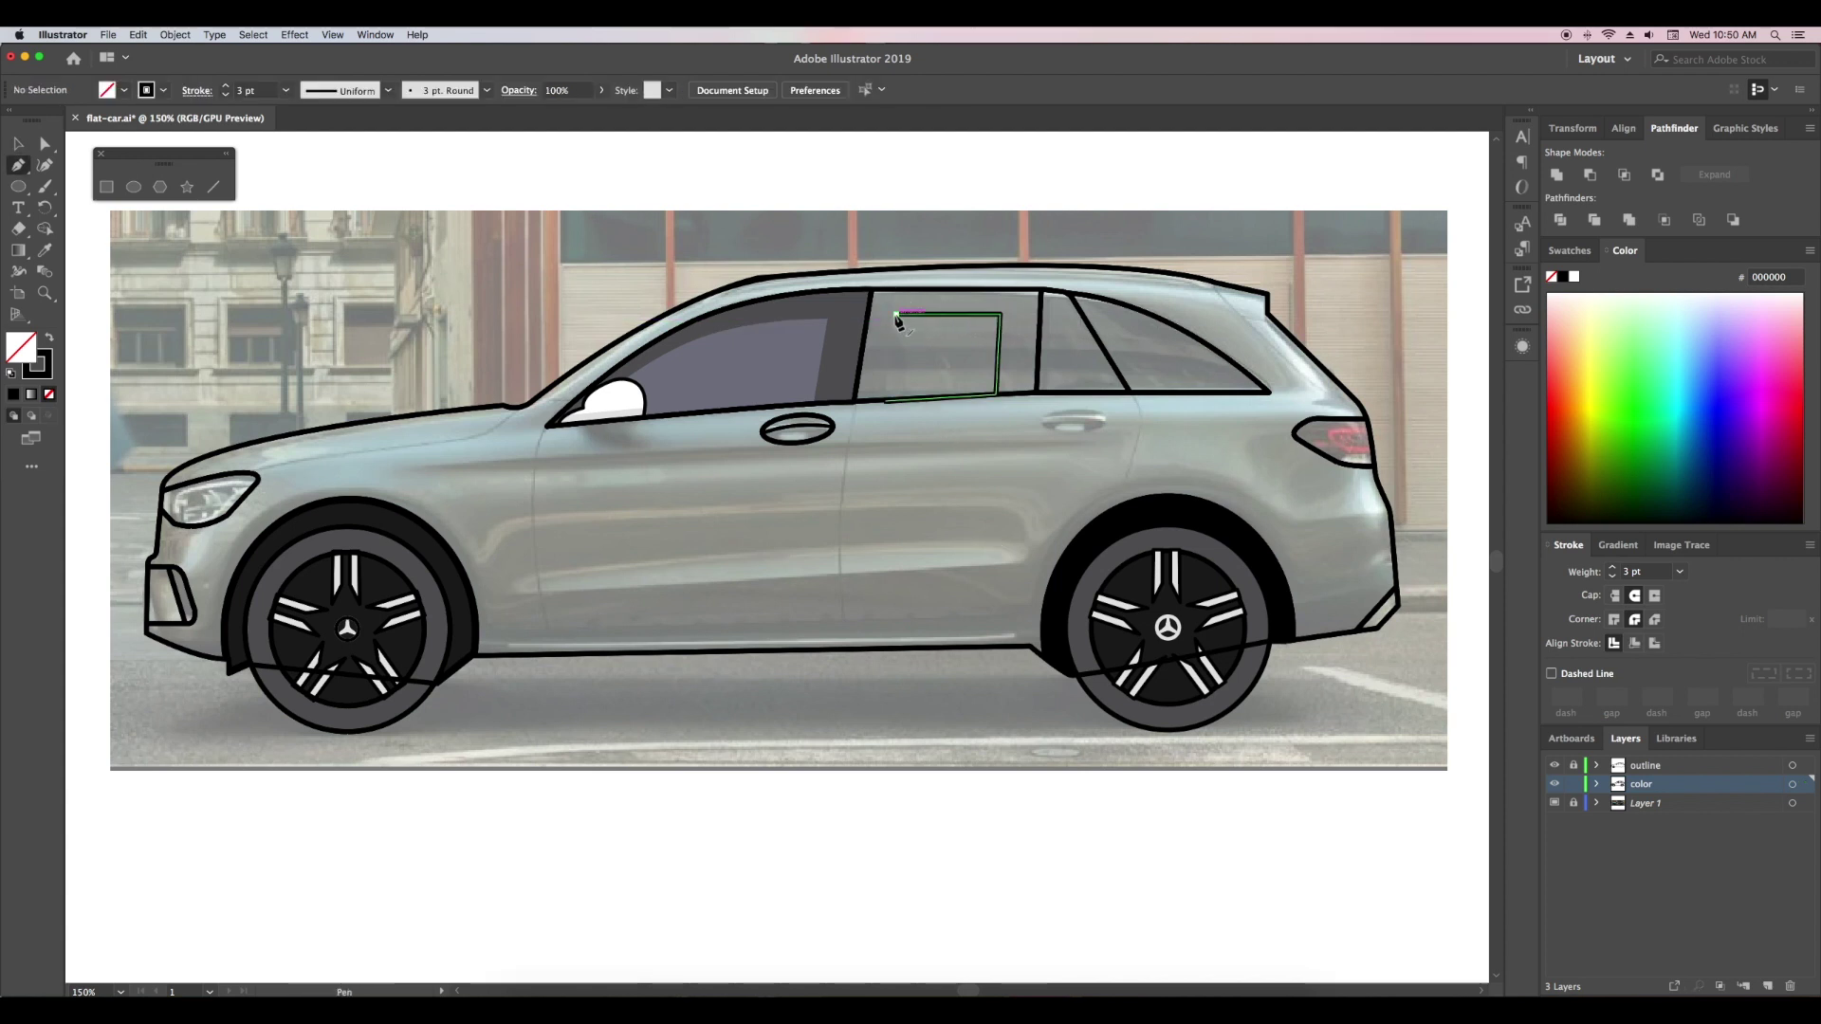
pyautogui.click(887, 401)
pyautogui.click(887, 314)
pyautogui.press('v')
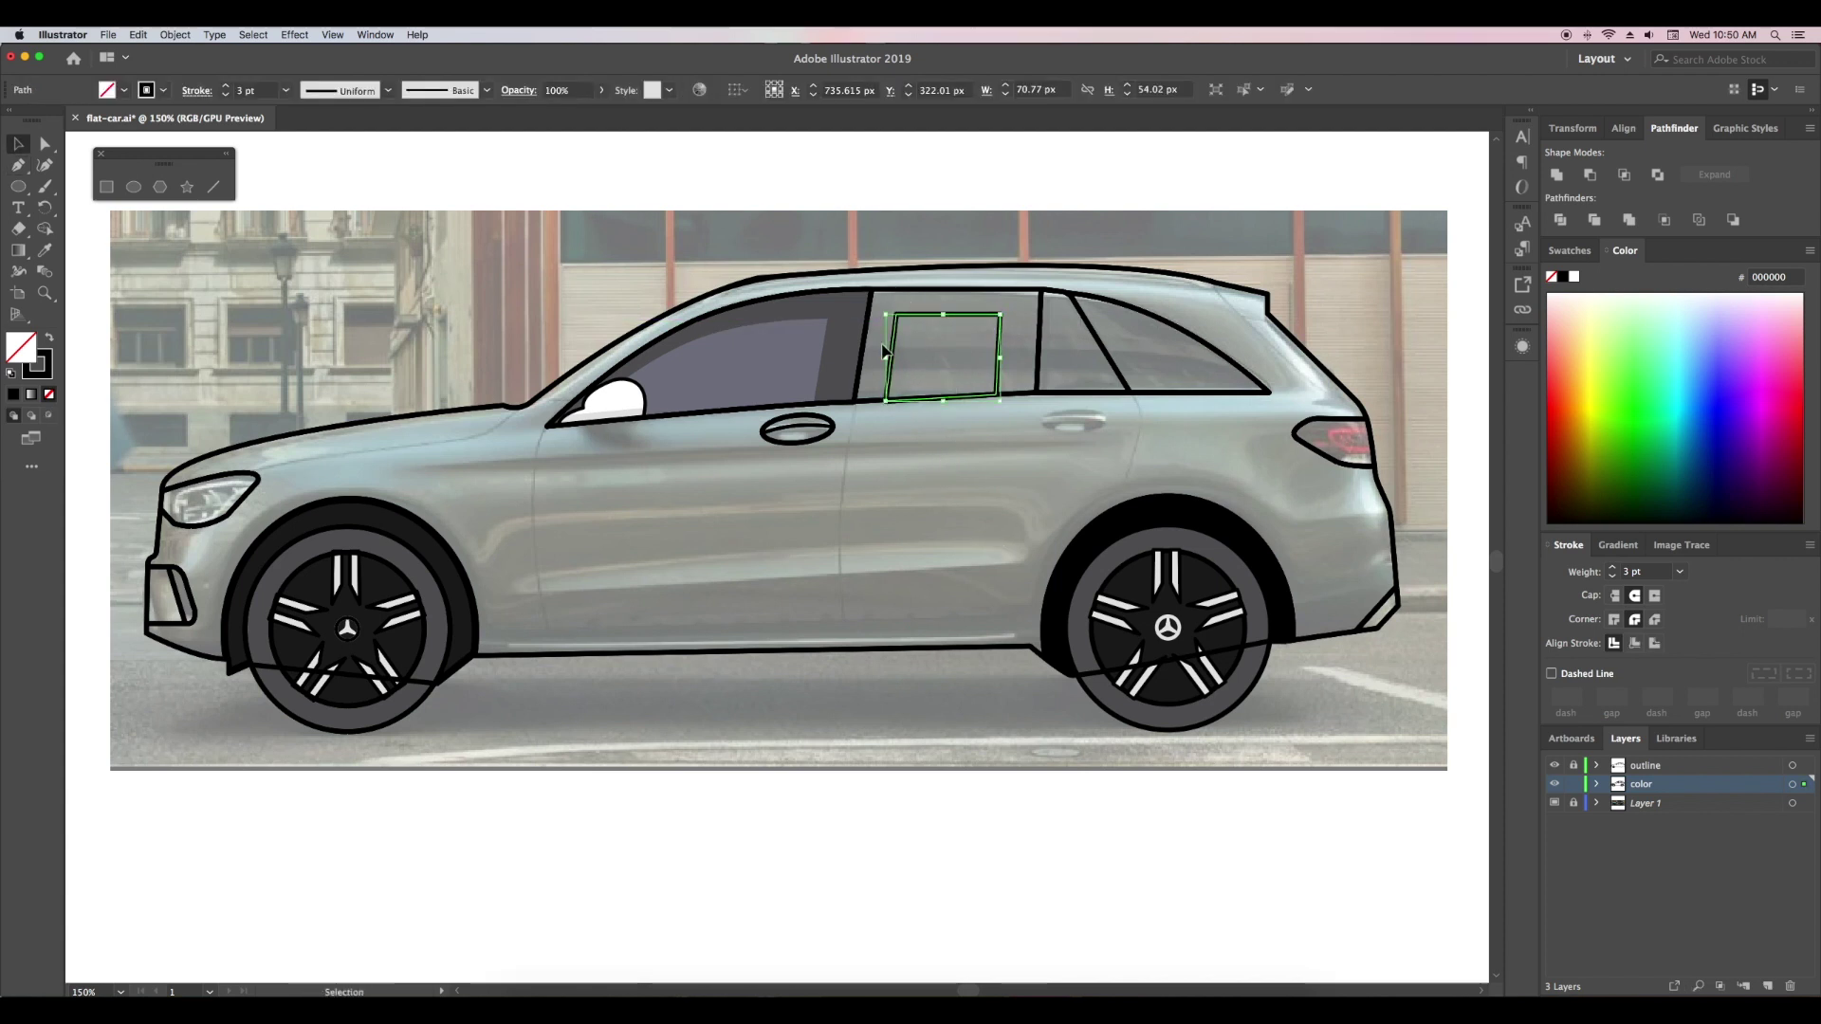
# - Copy the front window's purple-grey fill onto the new glass pane with the Eyedropper
pyautogui.press('i')
pyautogui.click(730, 370)
pyautogui.press('v')
pyautogui.click(1011, 298)
pyautogui.hotkey('ctrl', 'a')
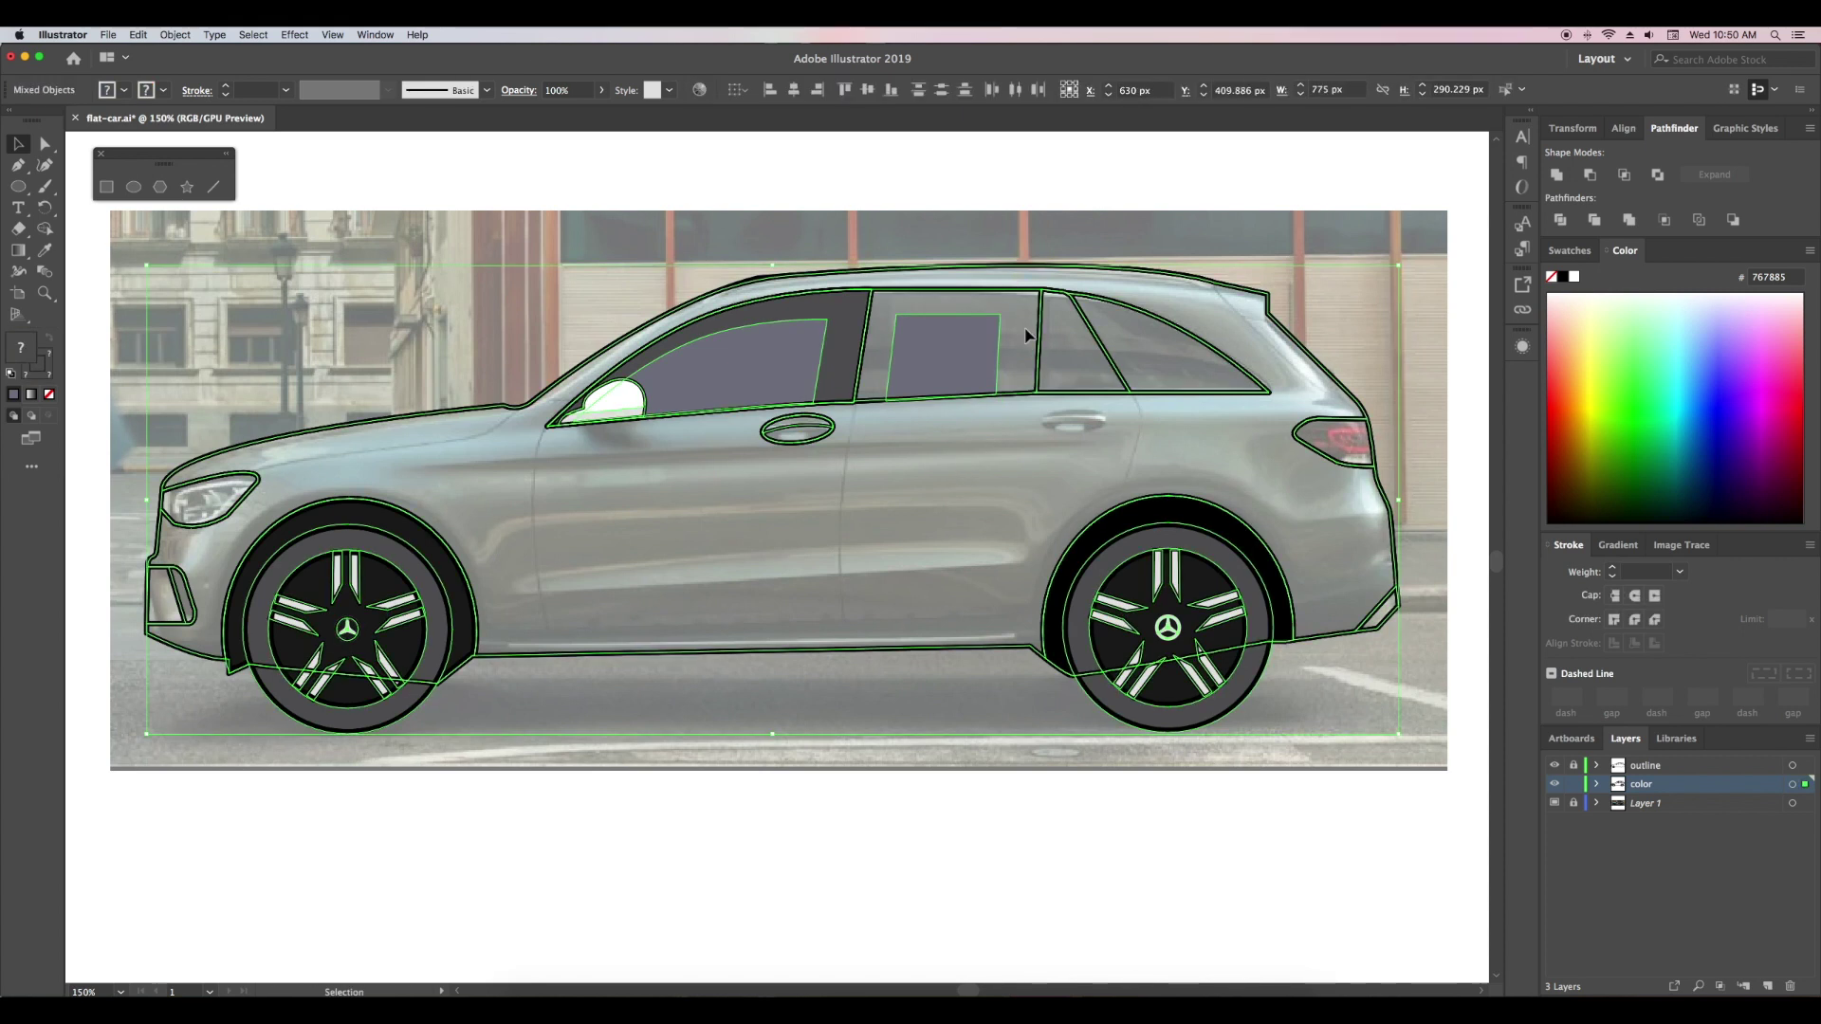
pyautogui.hotkey('shift', 'm')
pyautogui.click(1023, 331)
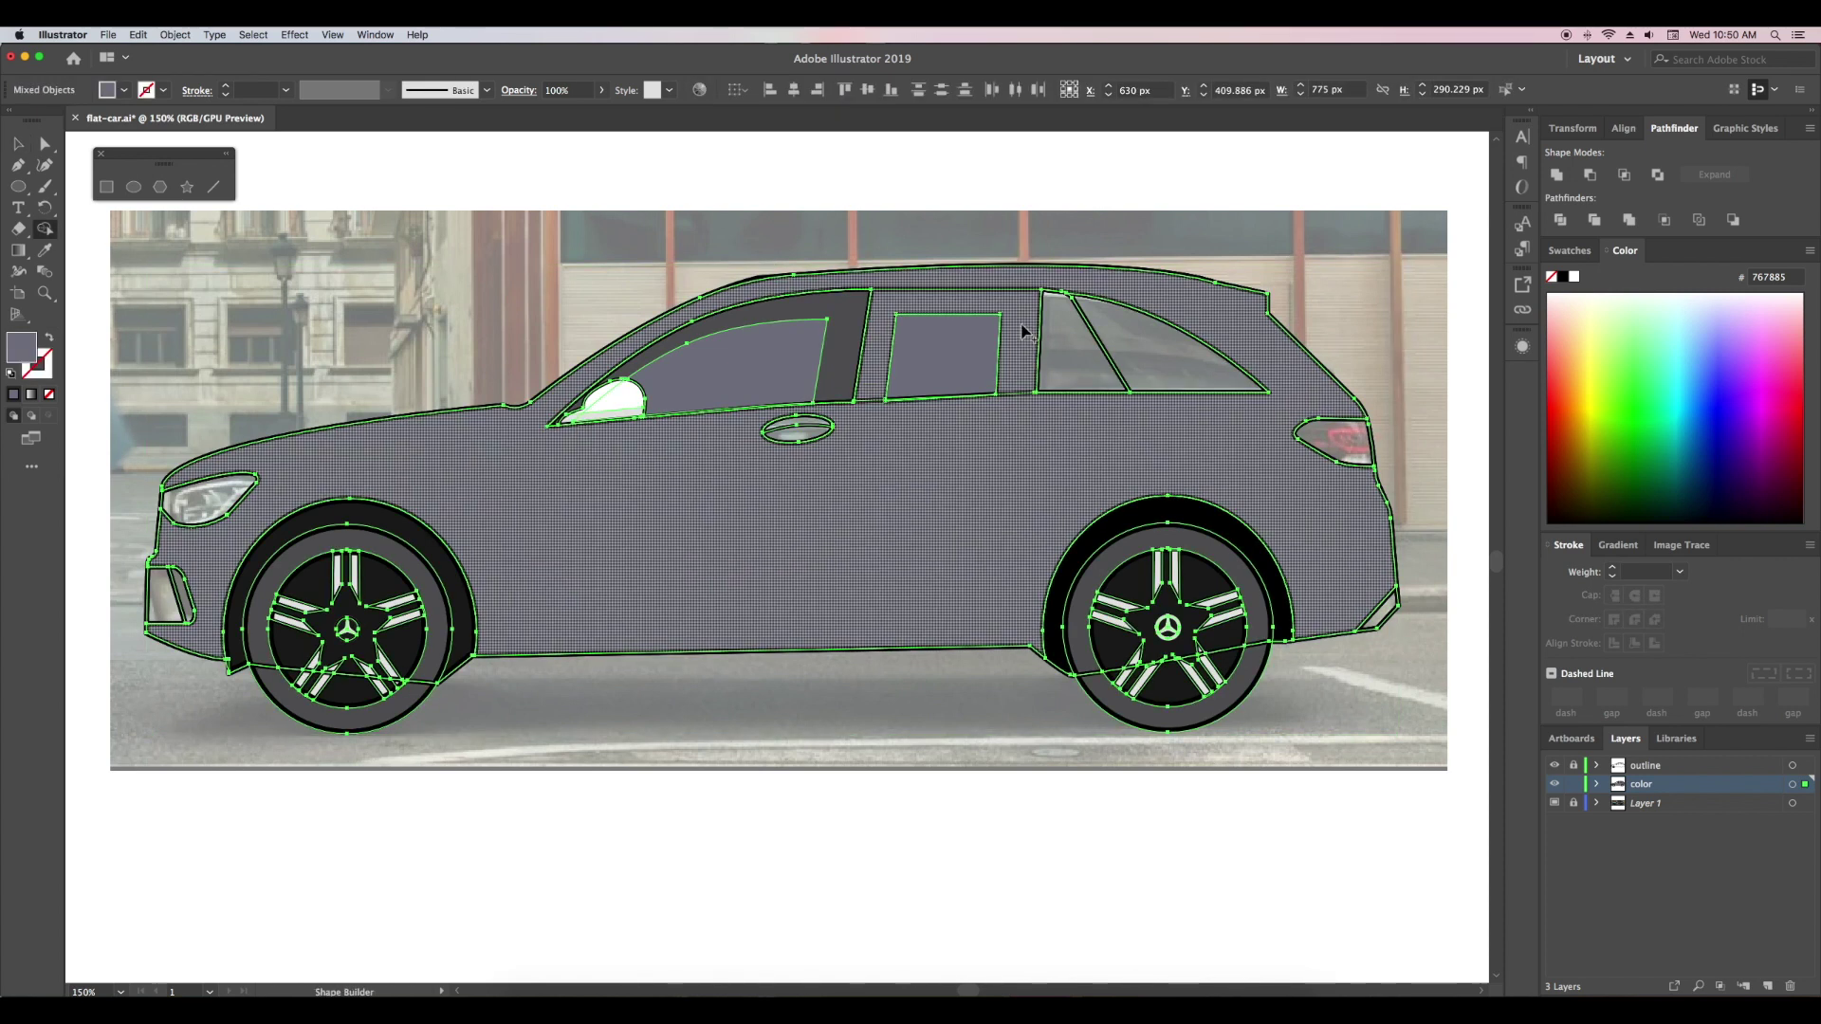
pyautogui.hotkey('ctrl', 'z')
pyautogui.press('v')
pyautogui.click(1025, 403)
pyautogui.click(1018, 300)
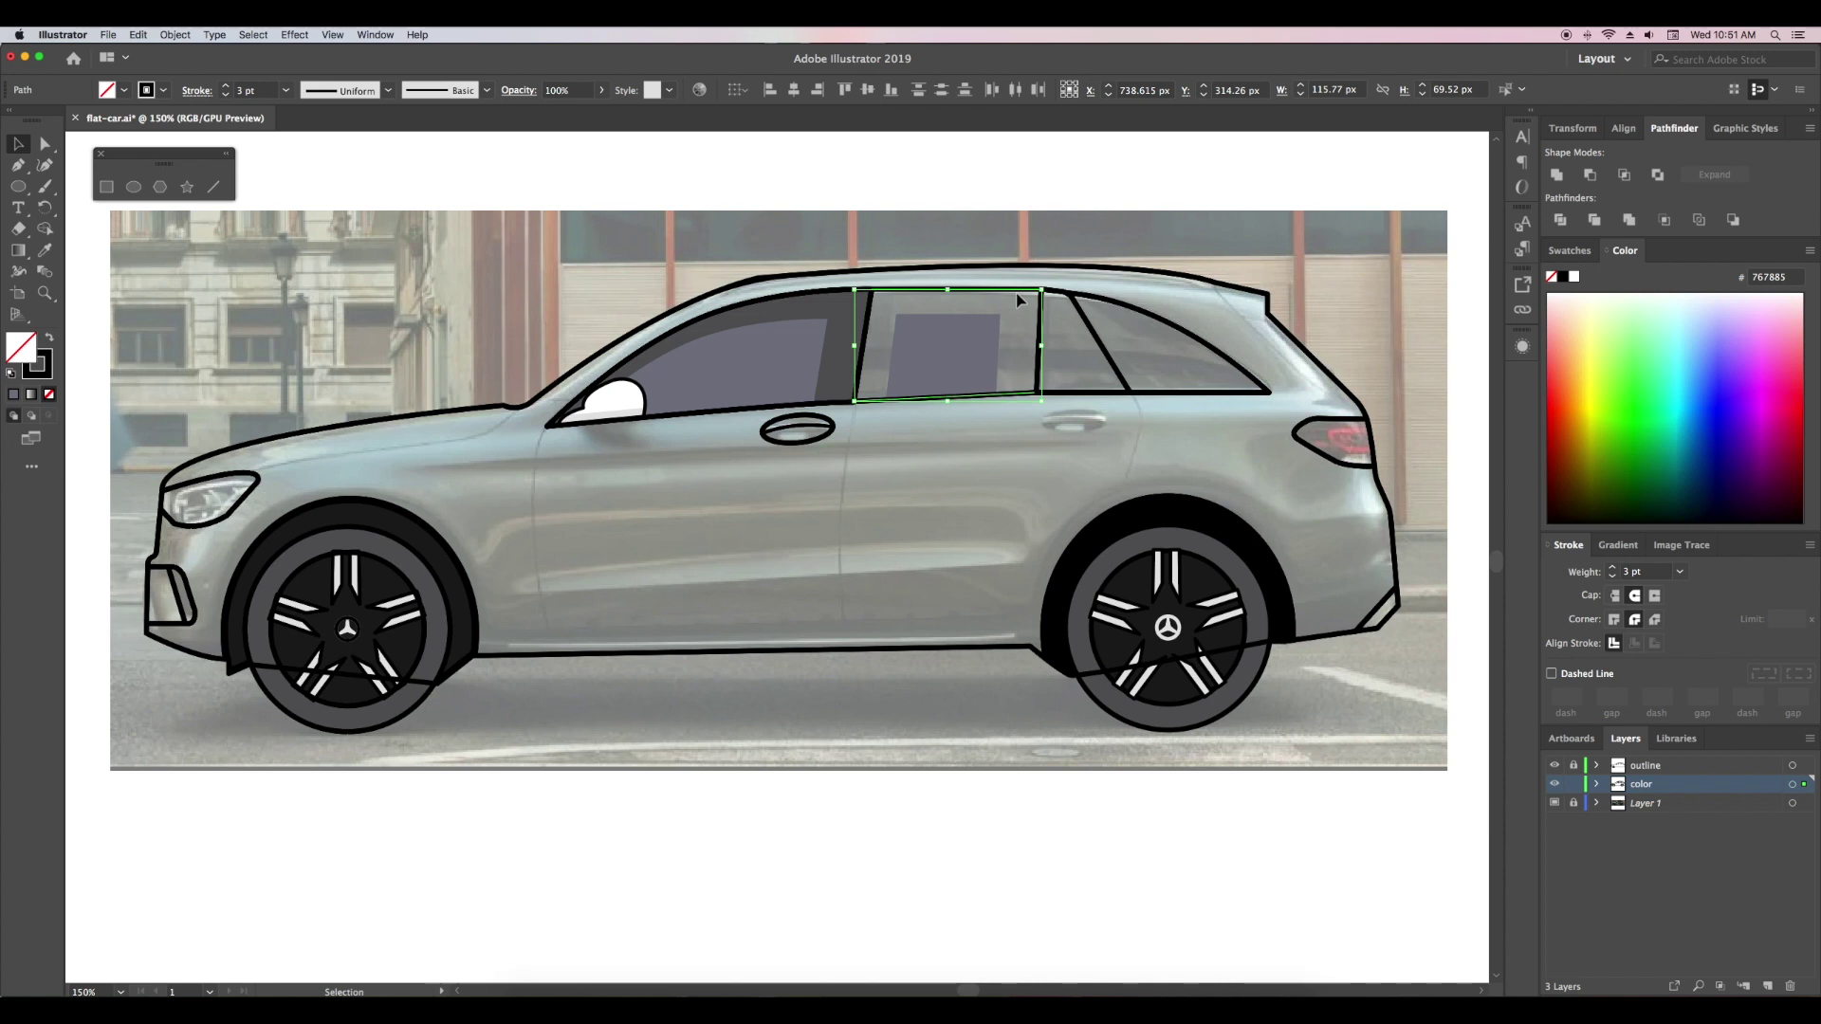
pyautogui.click(956, 260)
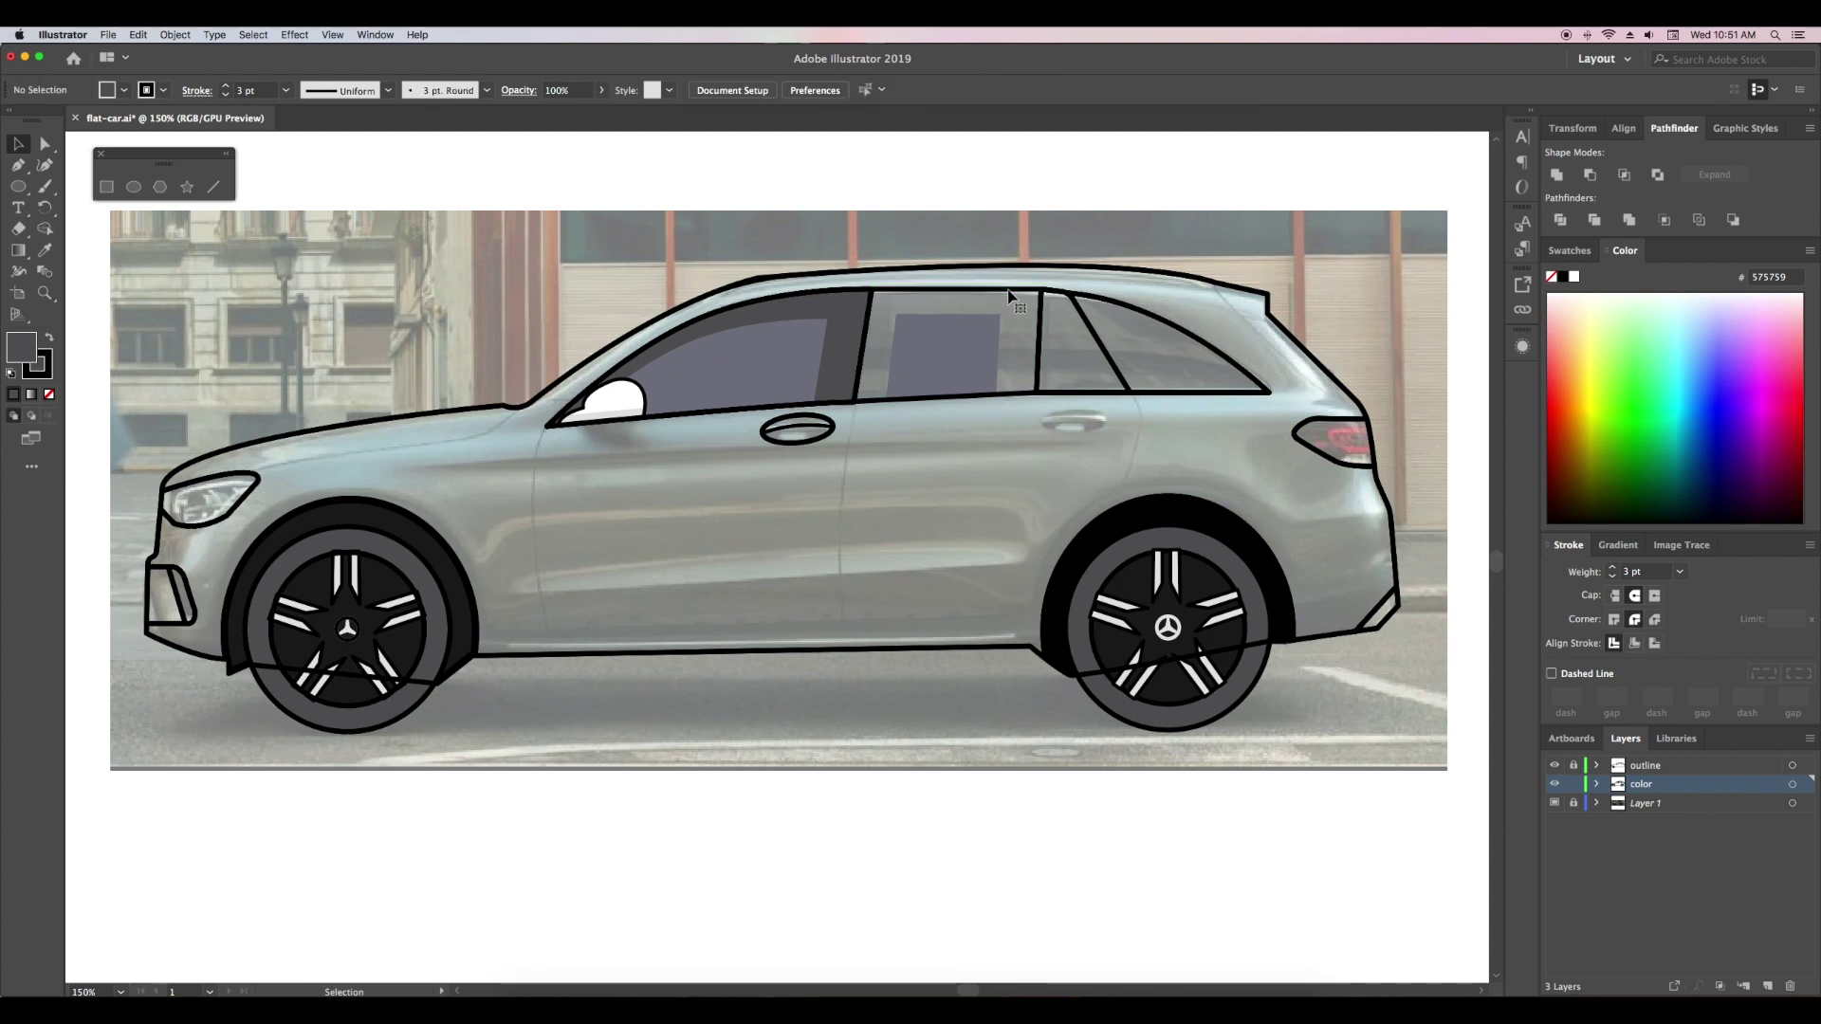
# - Trace the middle window's outer frame outline with the Pen tool
pyautogui.press('p')
pyautogui.click(871, 289)
pyautogui.click(857, 400)
pyautogui.click(1036, 390)
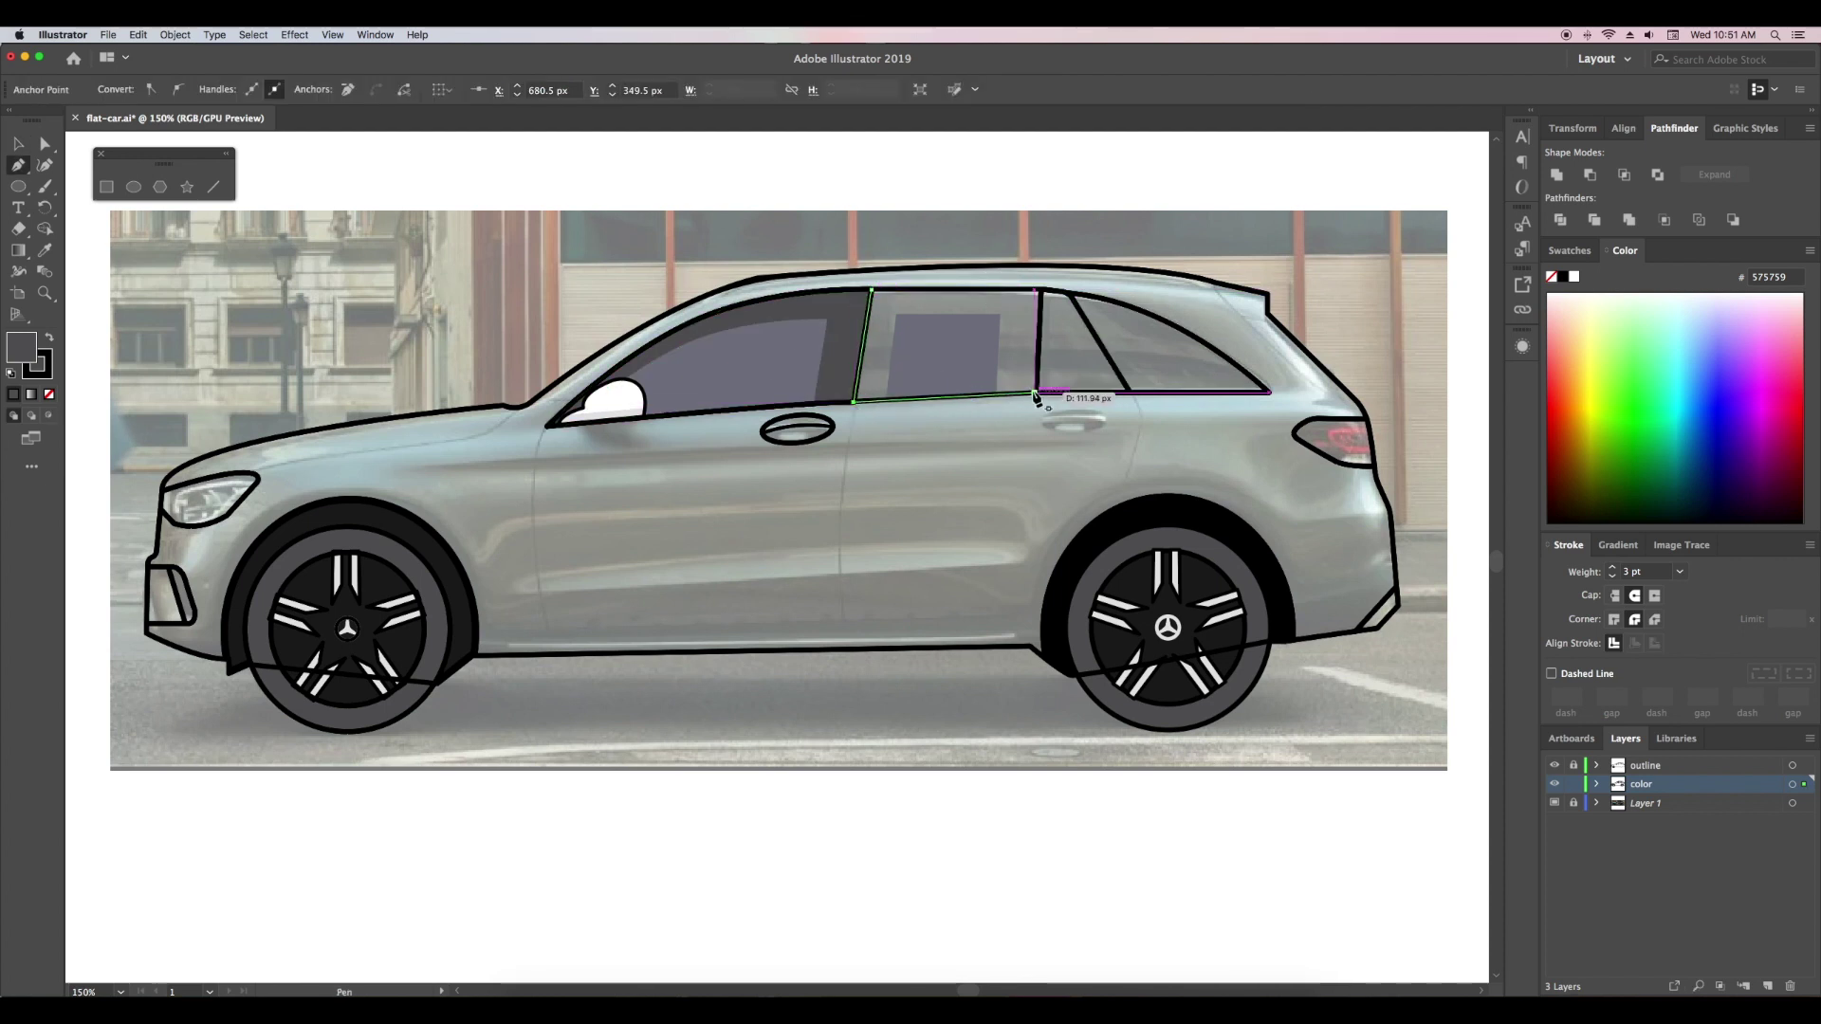
pyautogui.click(1129, 391)
pyautogui.click(1041, 289)
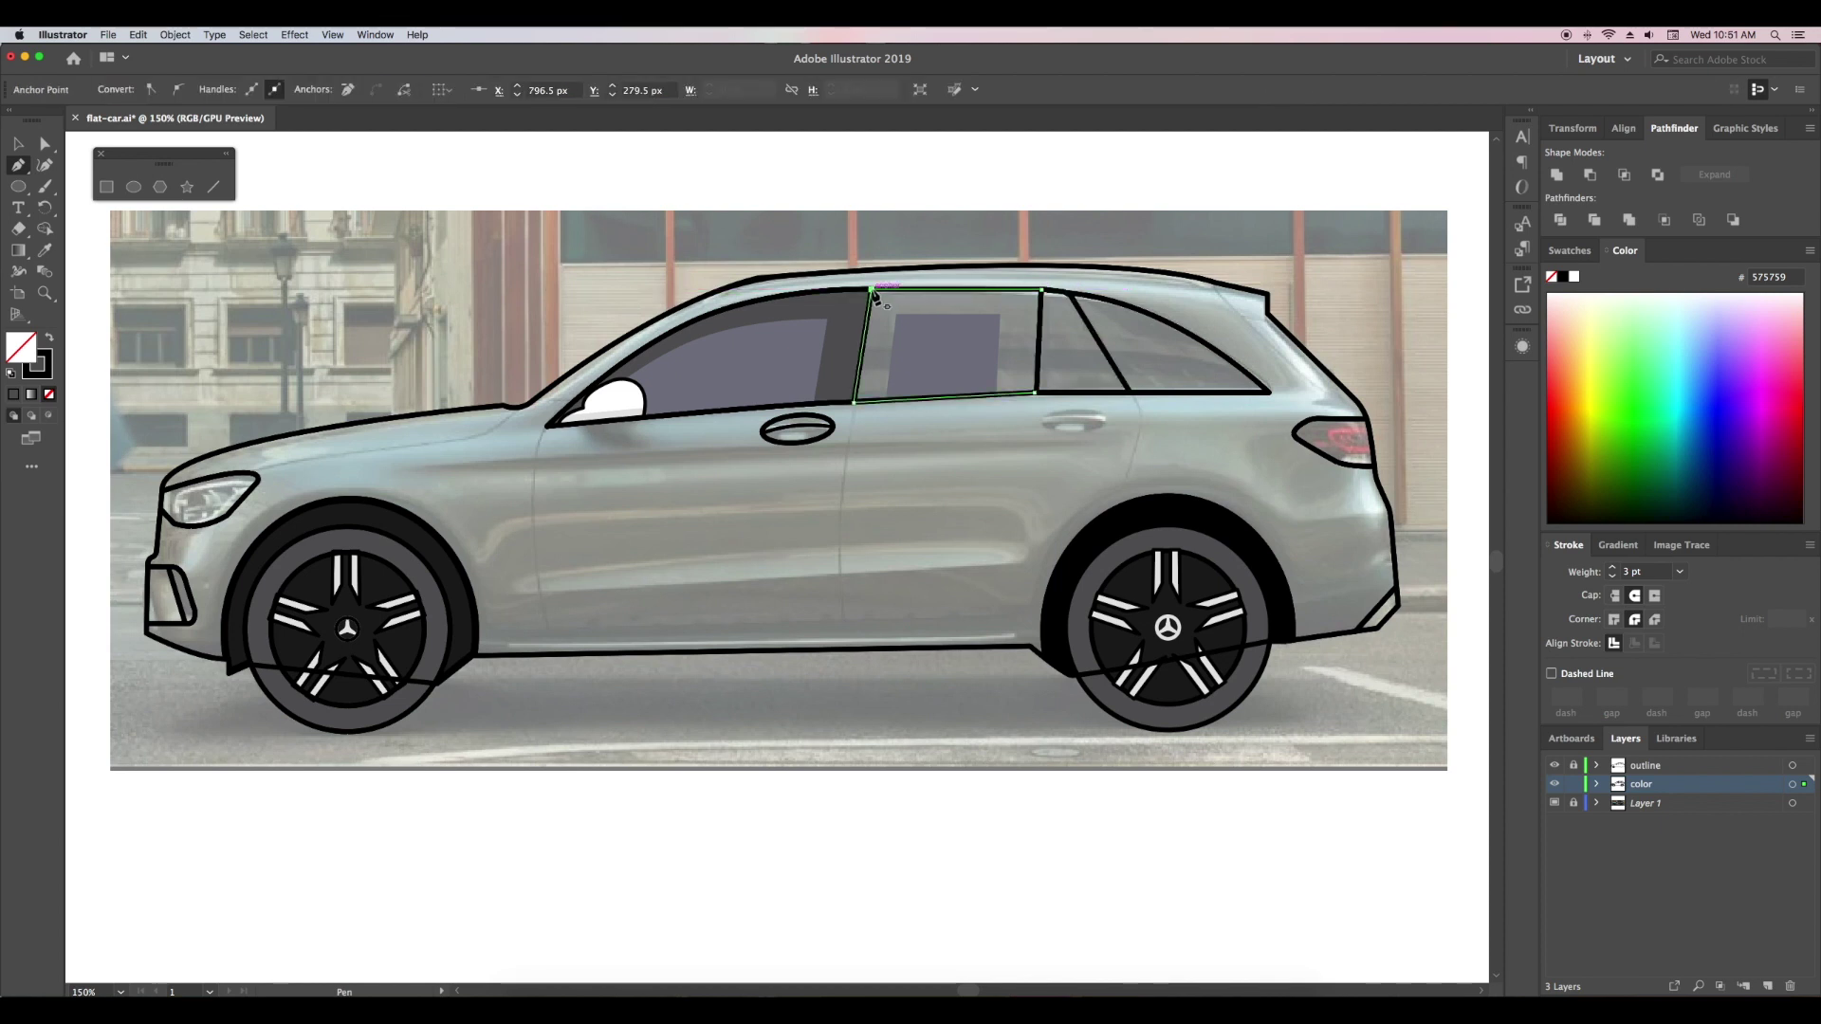
pyautogui.press('v')
pyautogui.click(1013, 455)
pyautogui.click(1007, 398)
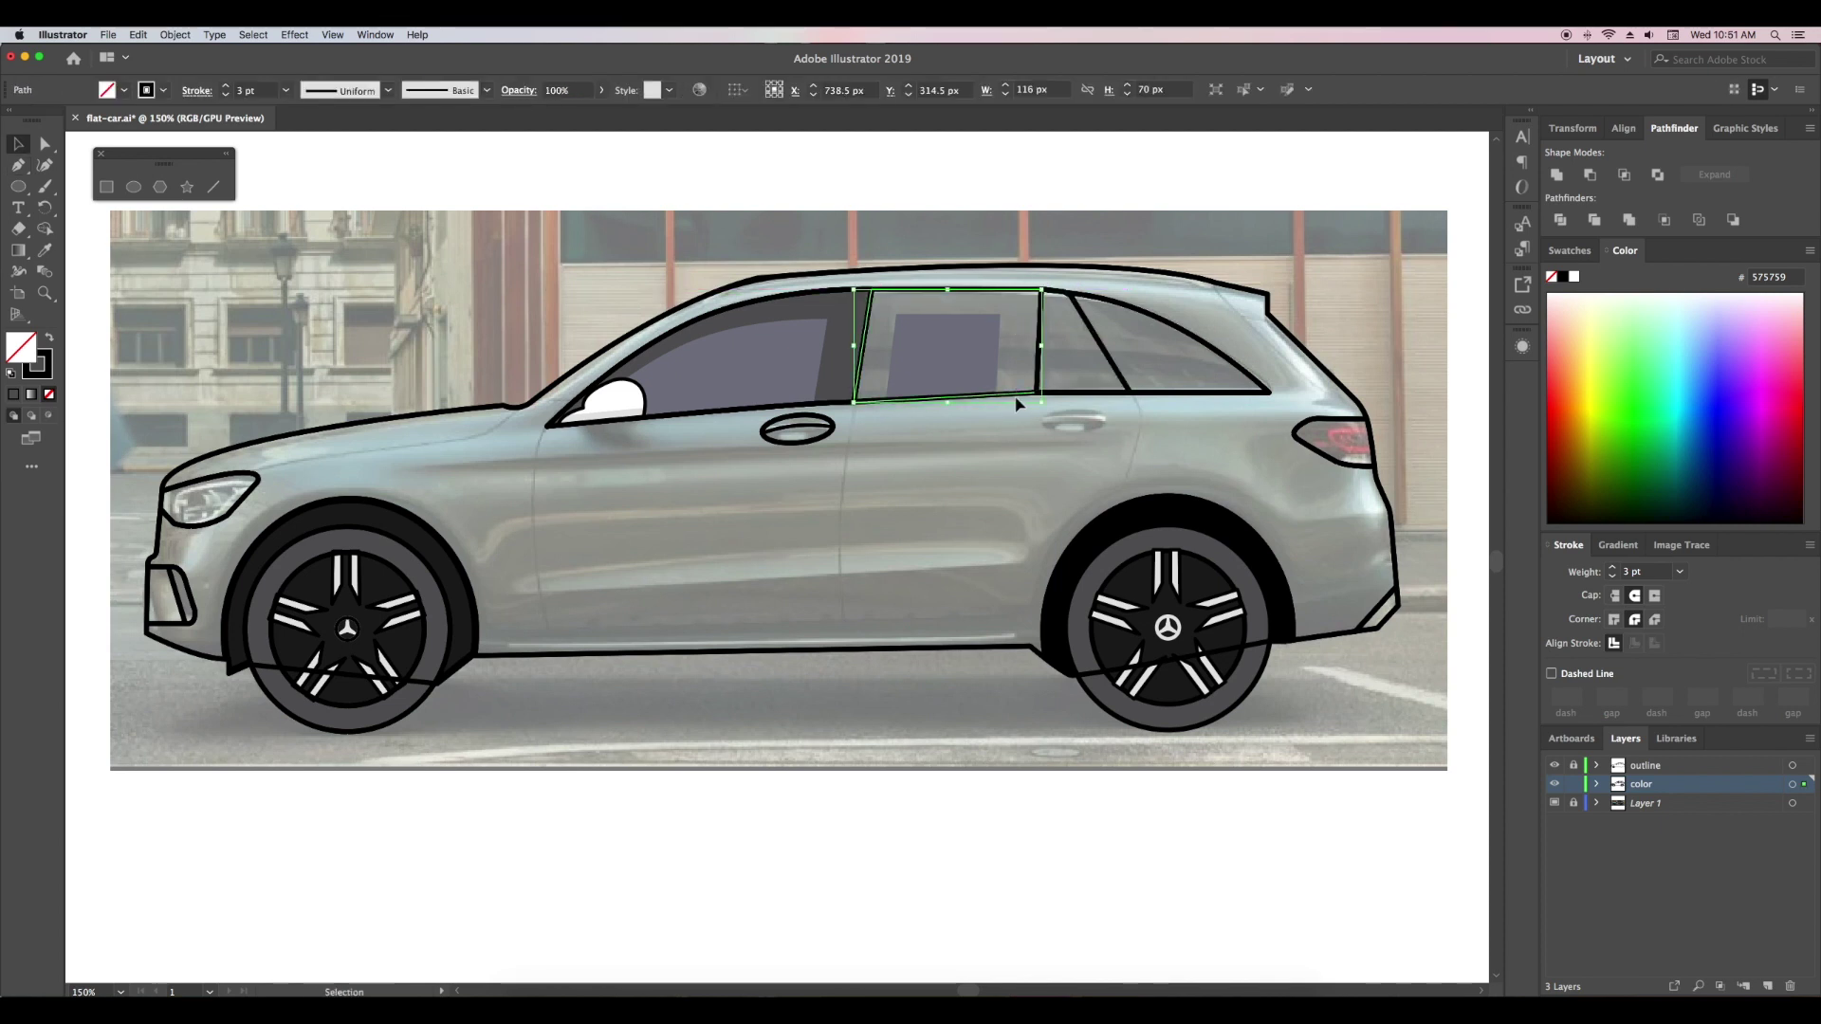
# - Send the dark grey frame backward, behind the glass pane
pyautogui.doubleClick(1019, 405)
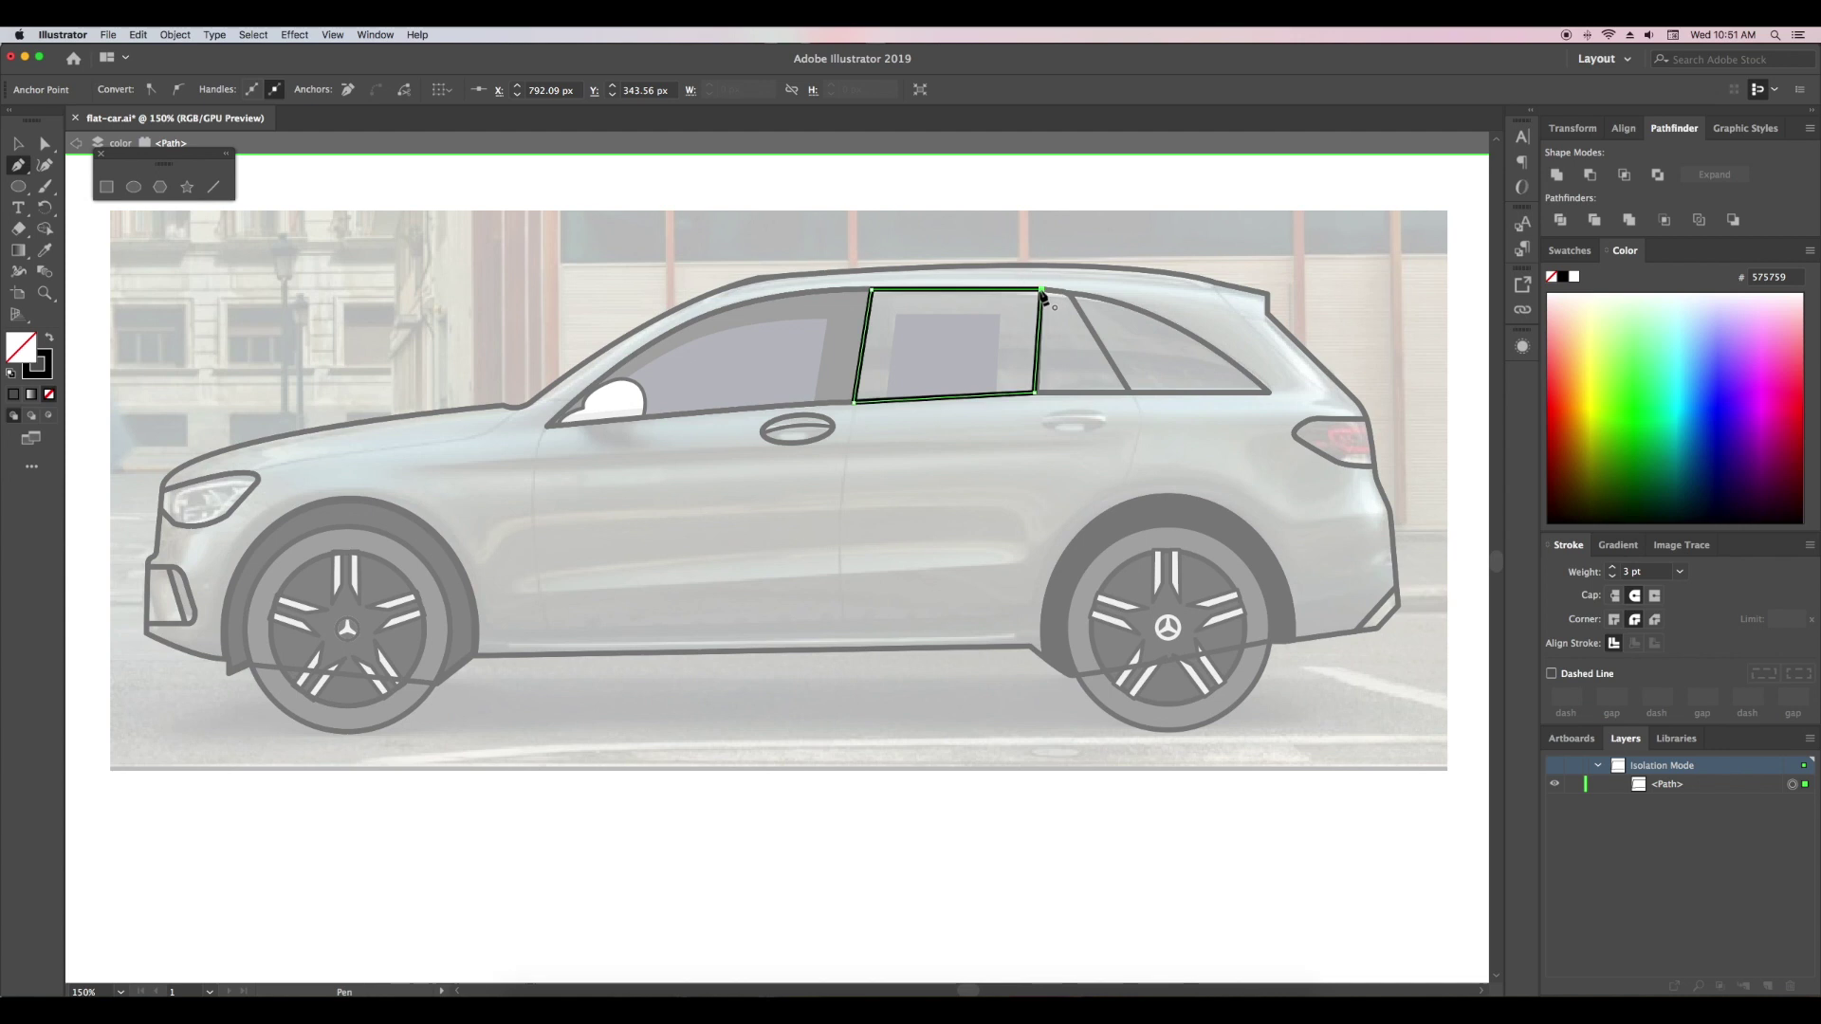
pyautogui.doubleClick(1012, 445)
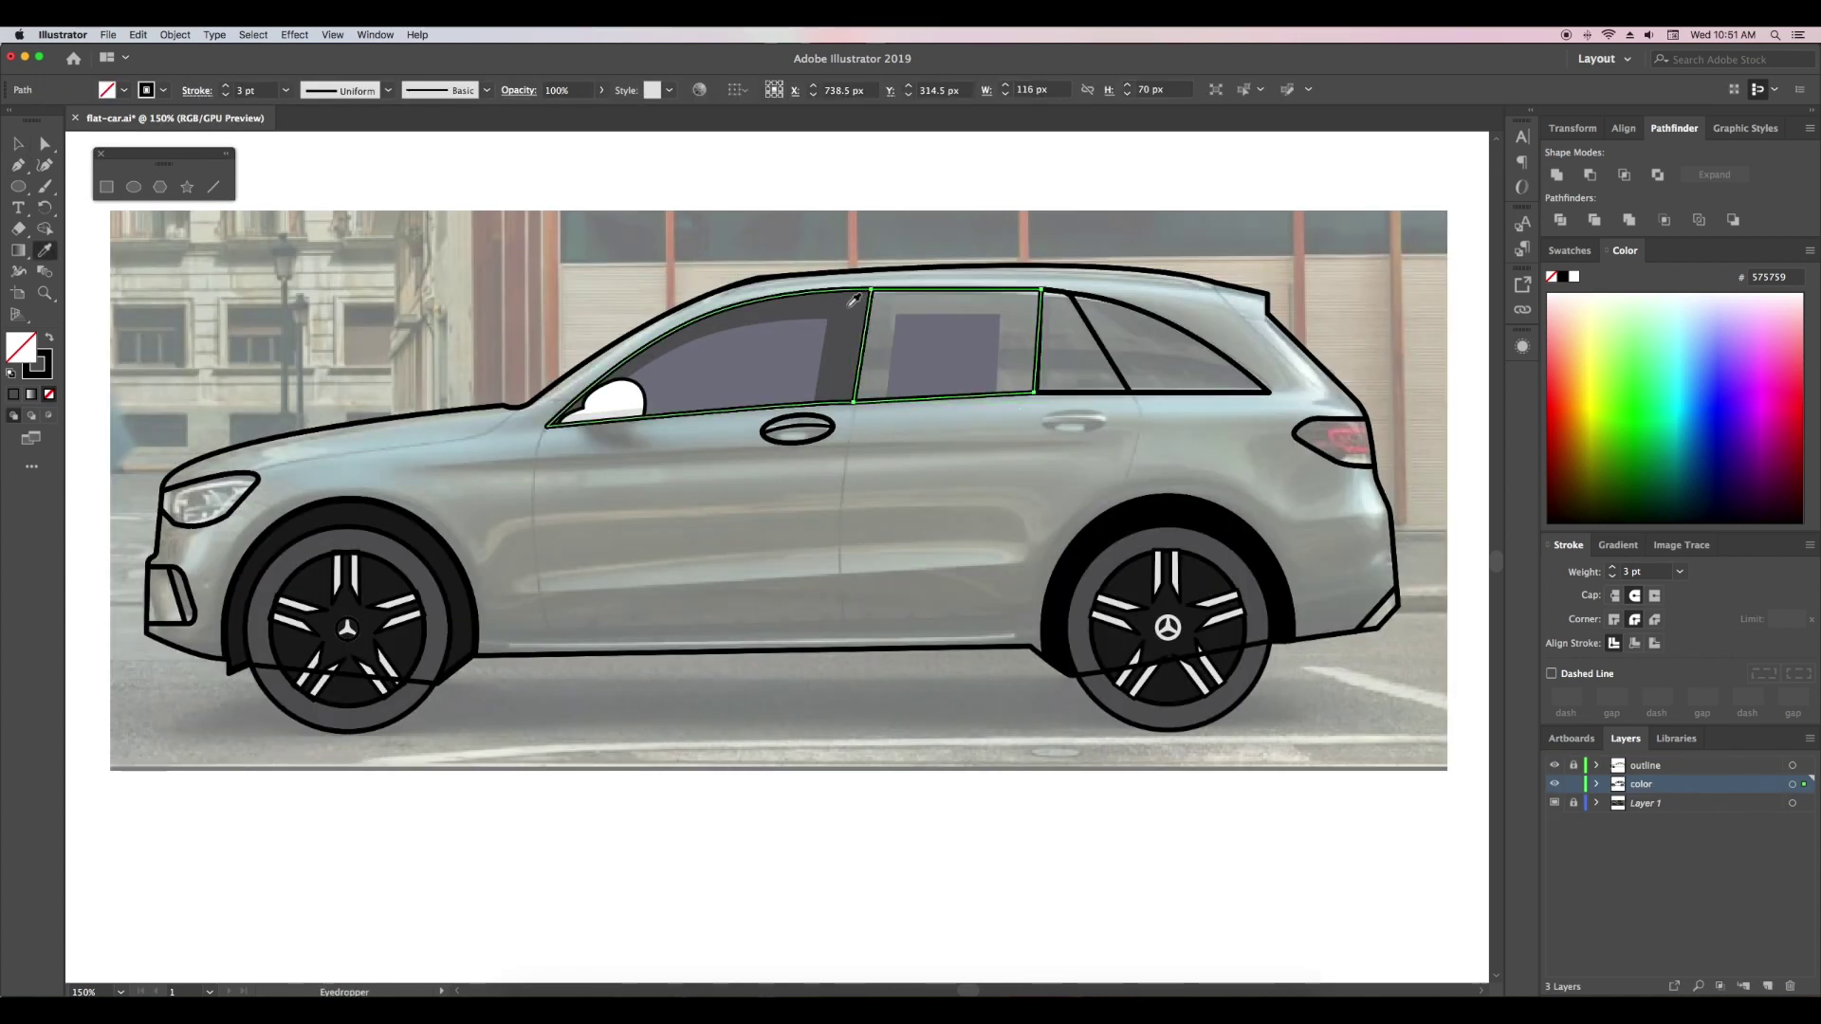
pyautogui.press(',')
pyautogui.hotkey('ctrl', 'shift', '[')
pyautogui.click(999, 476)
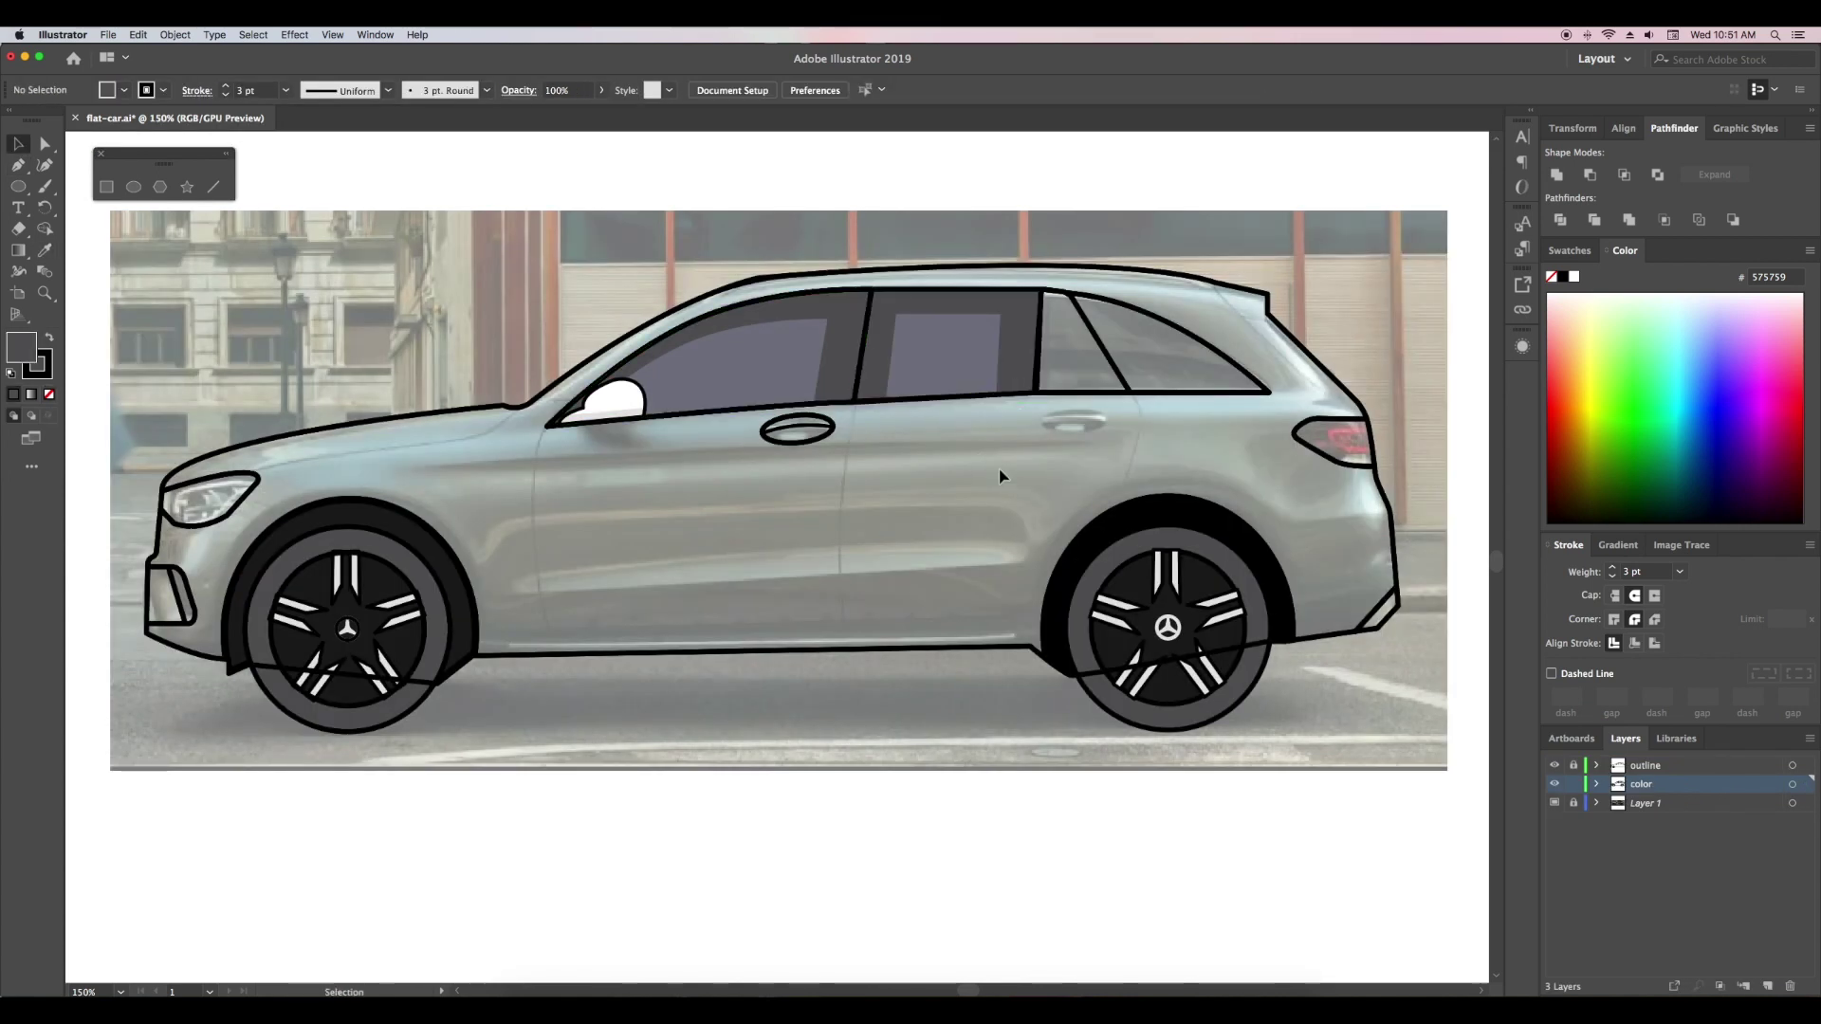
# - Fill the rear quarter window dark grey by sampling the frame colour
pyautogui.click(1077, 395)
pyautogui.press('i')
pyautogui.click(1024, 351)
pyautogui.press('v')
pyautogui.hotkey('ctrl', 'shift', 'a')
pyautogui.click(1227, 396)
pyautogui.press('i')
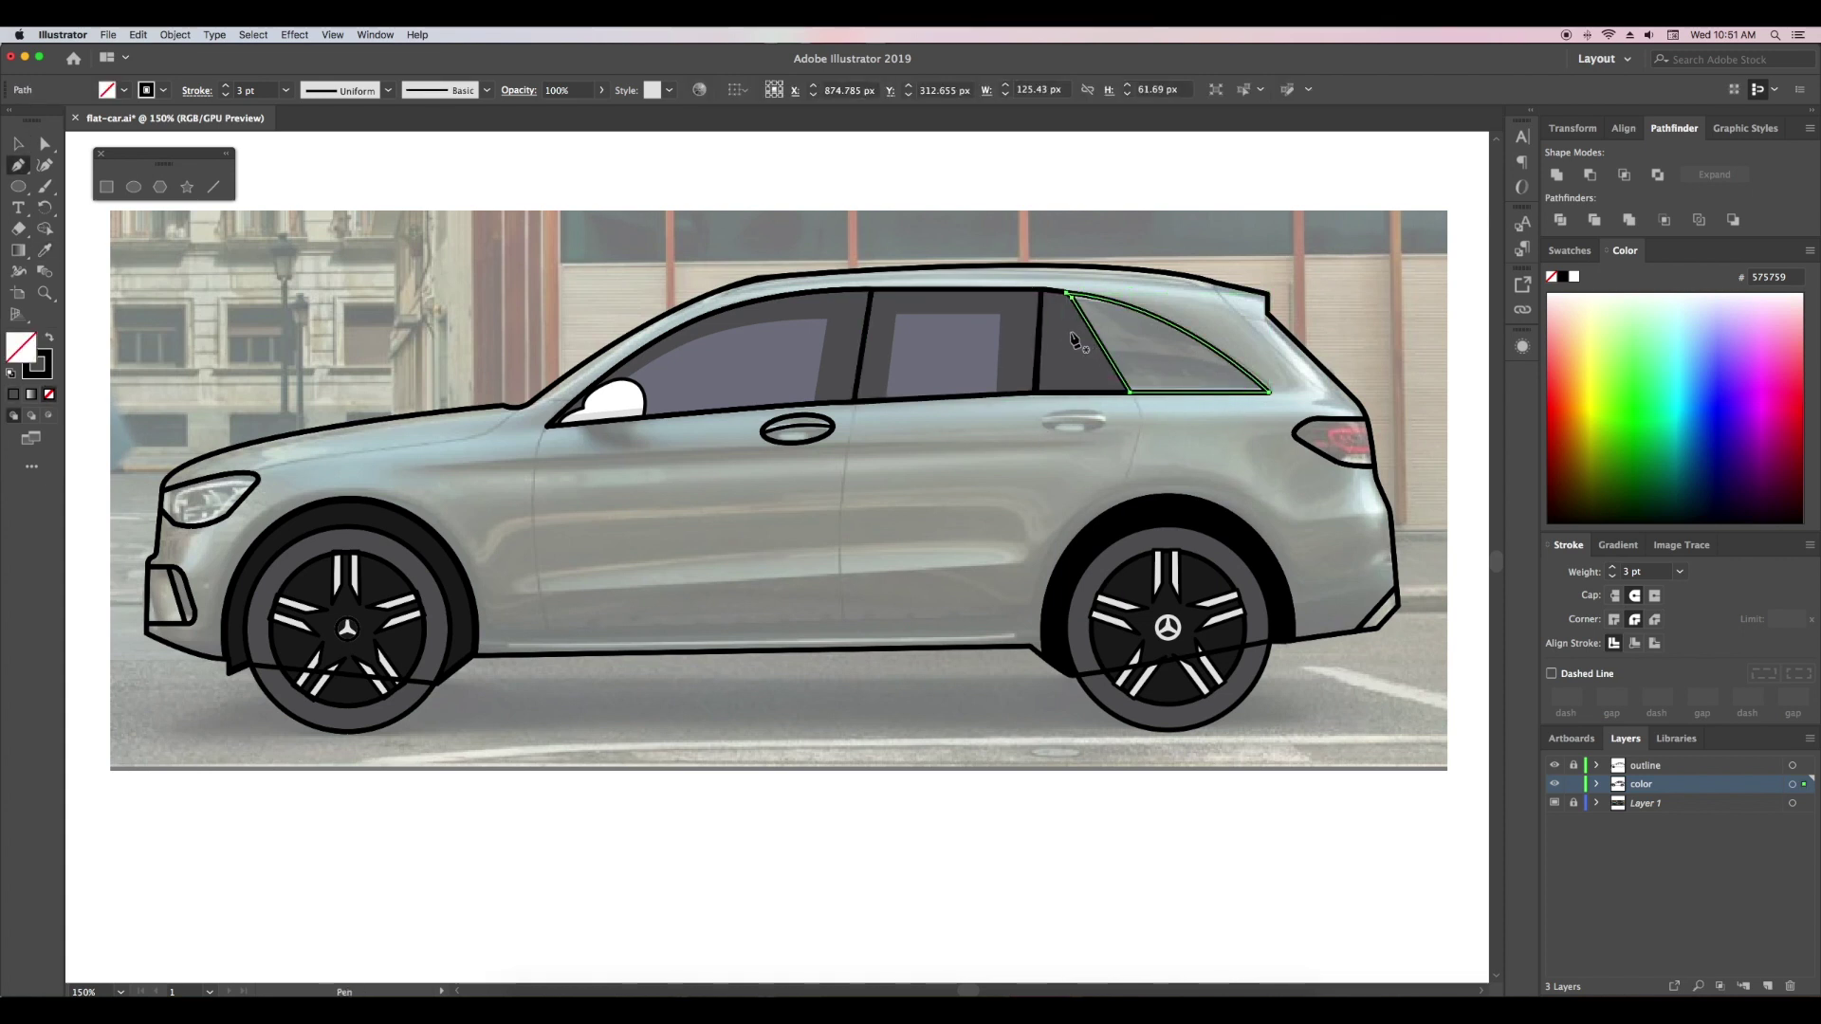
pyautogui.click(1075, 329)
pyautogui.press('v')
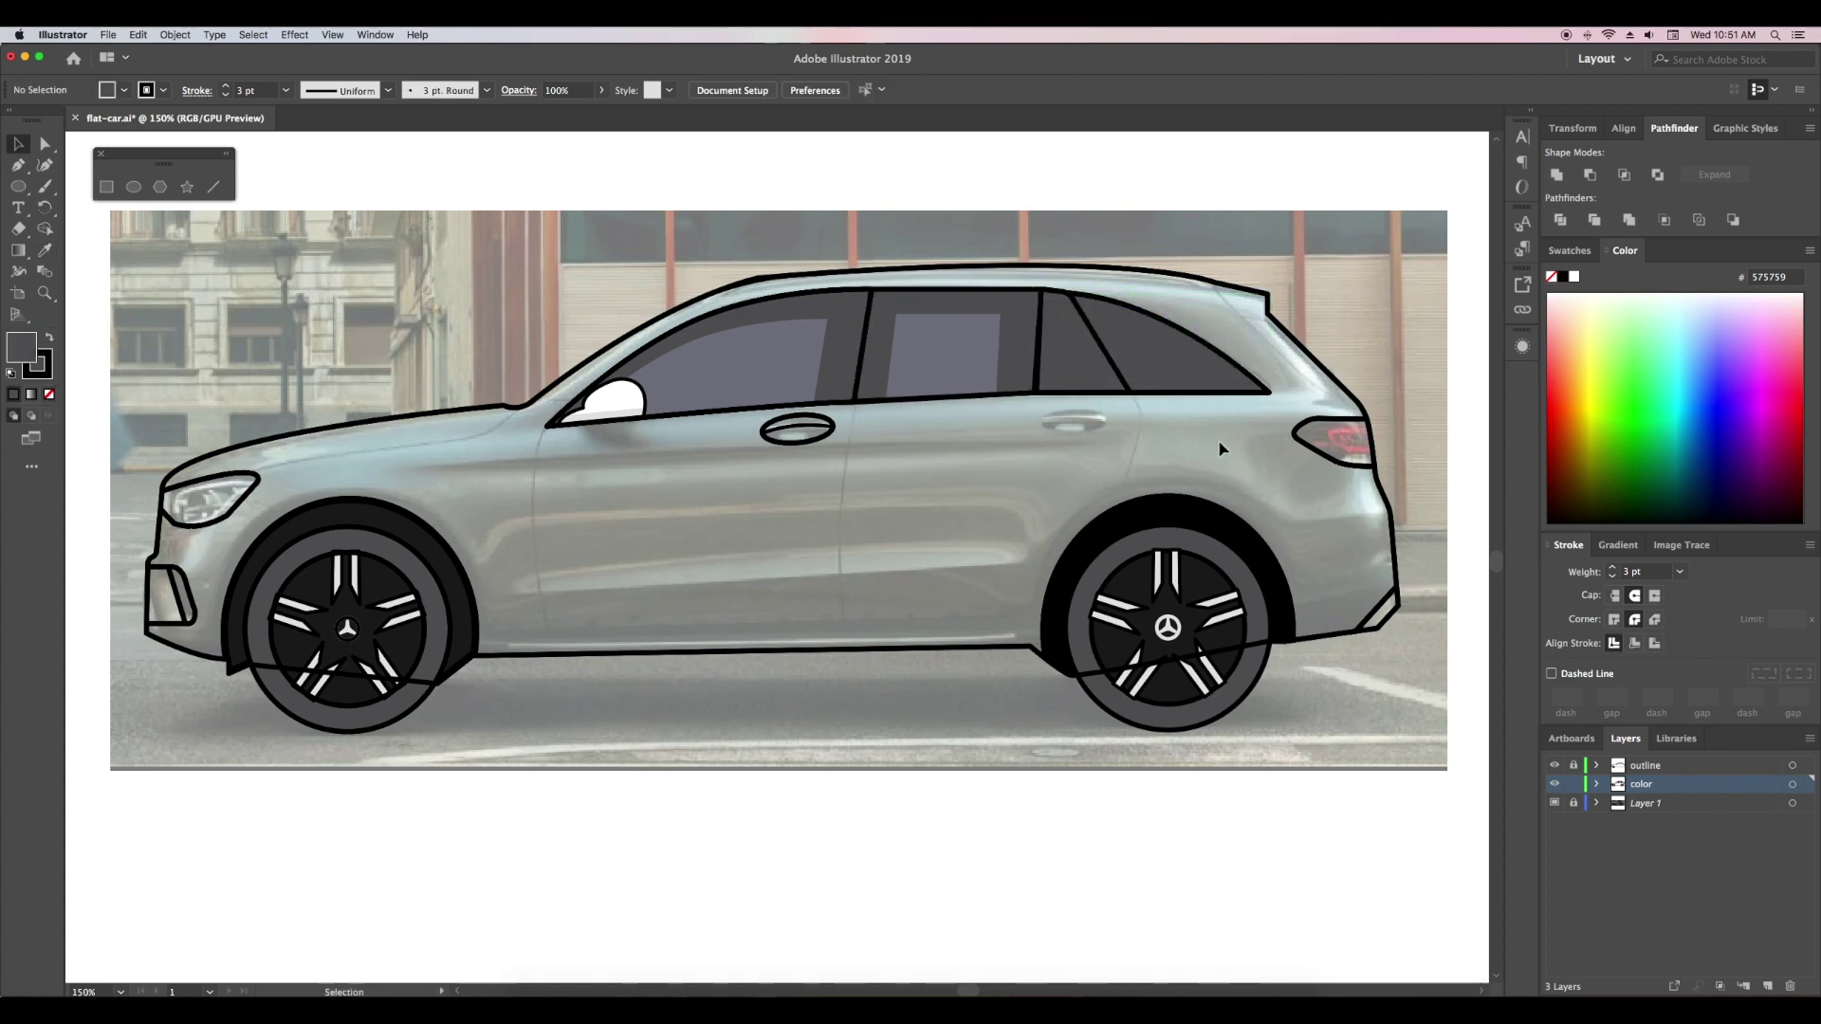
# - In isolation mode, Pen-draw a pillar shape overlapping the rear window
pyautogui.doubleClick(1125, 313)
pyautogui.press('p')
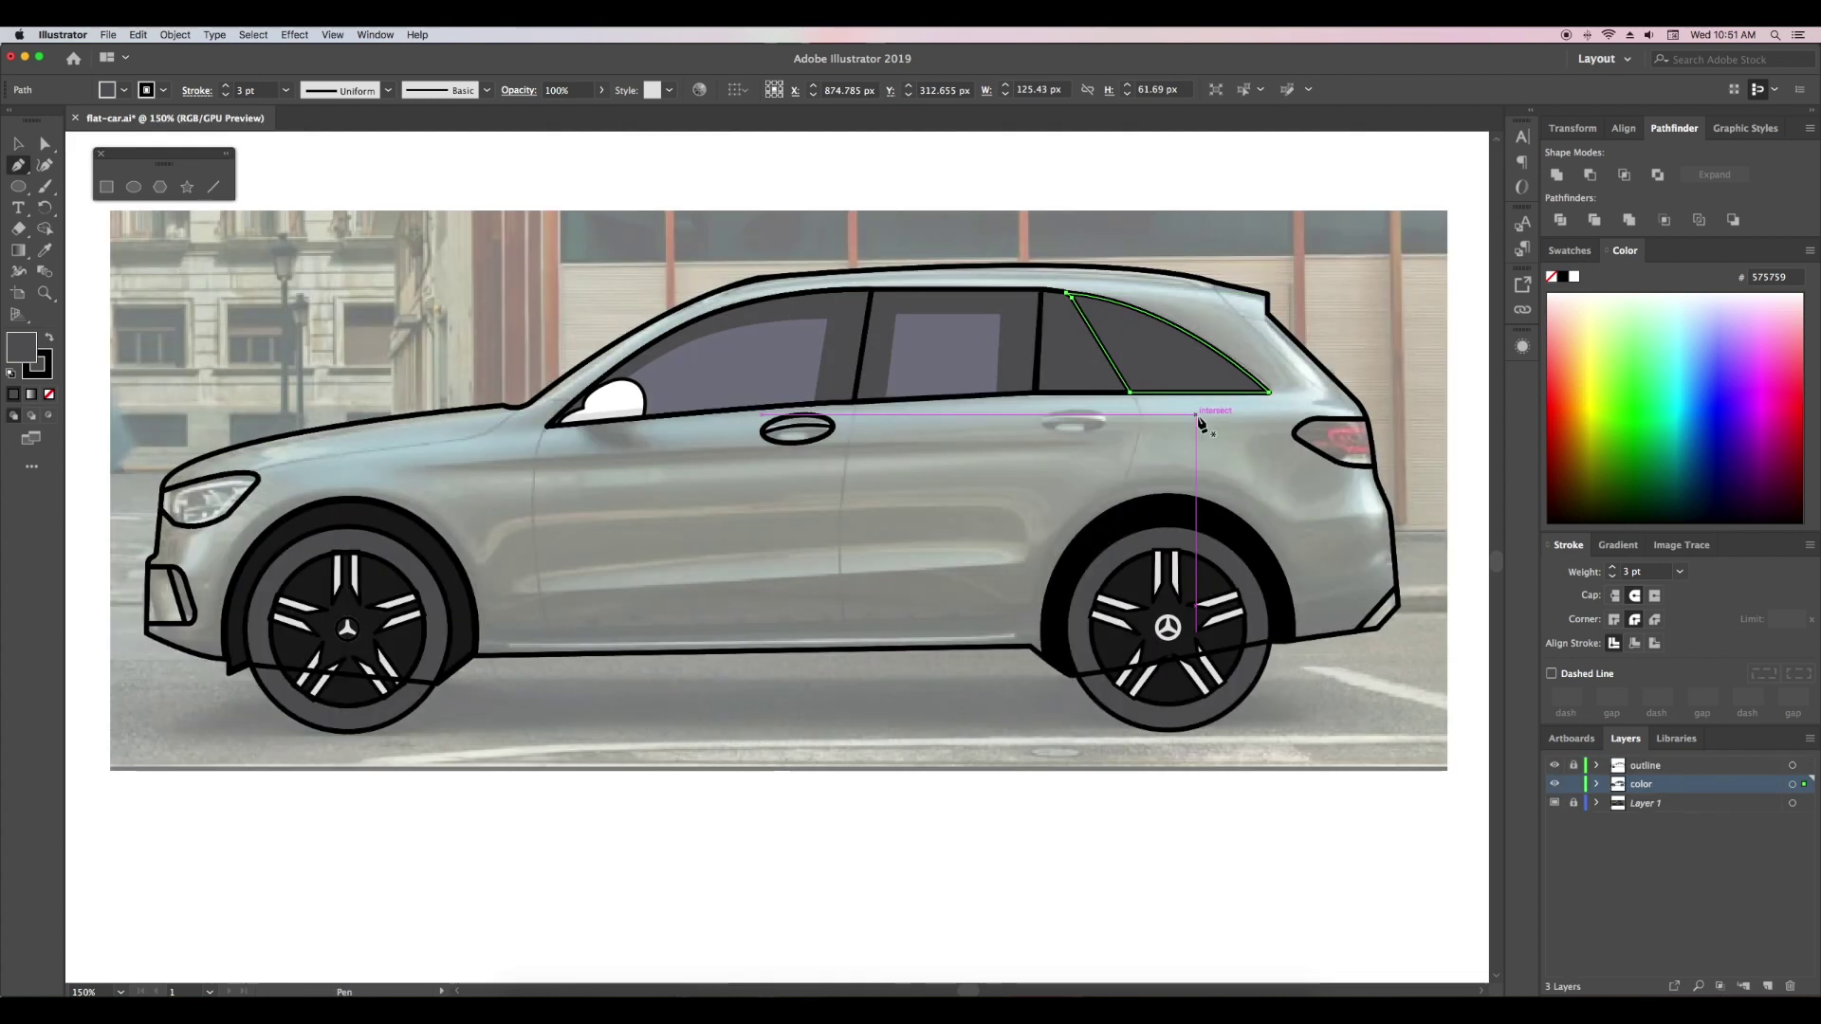
pyautogui.press('v')
pyautogui.click(1197, 464)
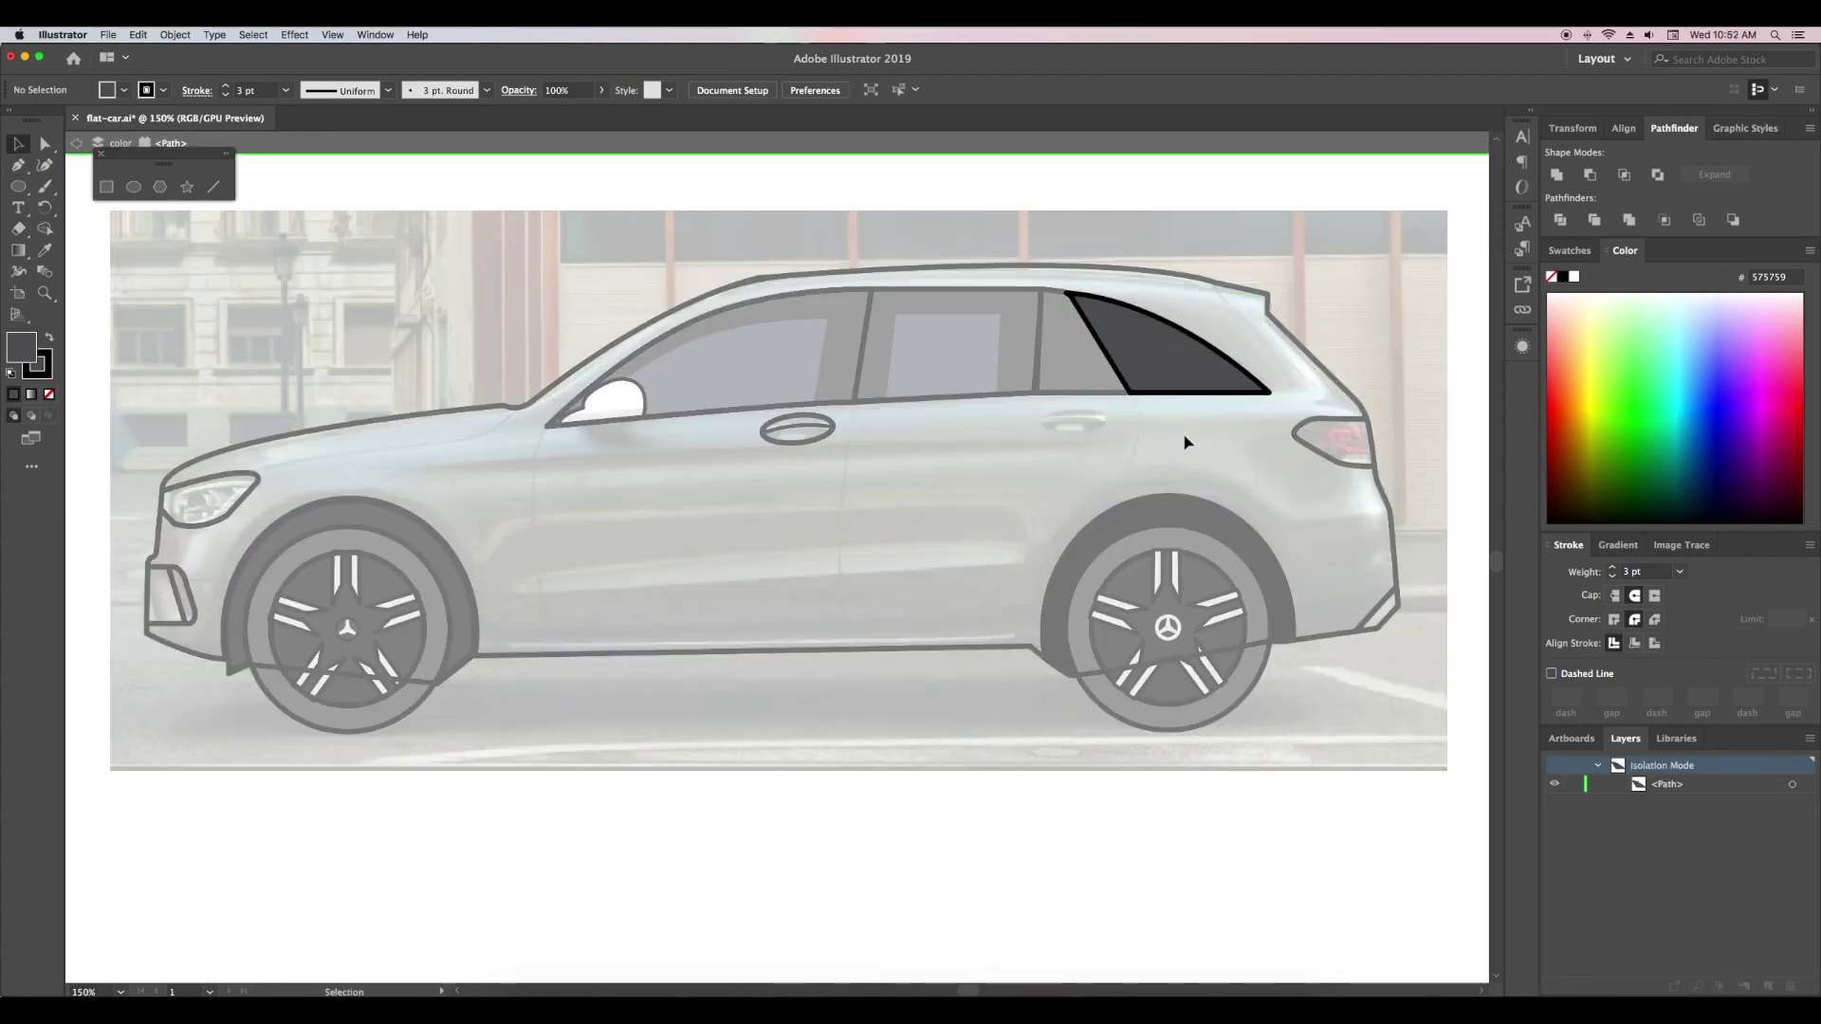
pyautogui.press('p')
pyautogui.click(1127, 289)
pyautogui.click(1192, 409)
pyautogui.click(1105, 415)
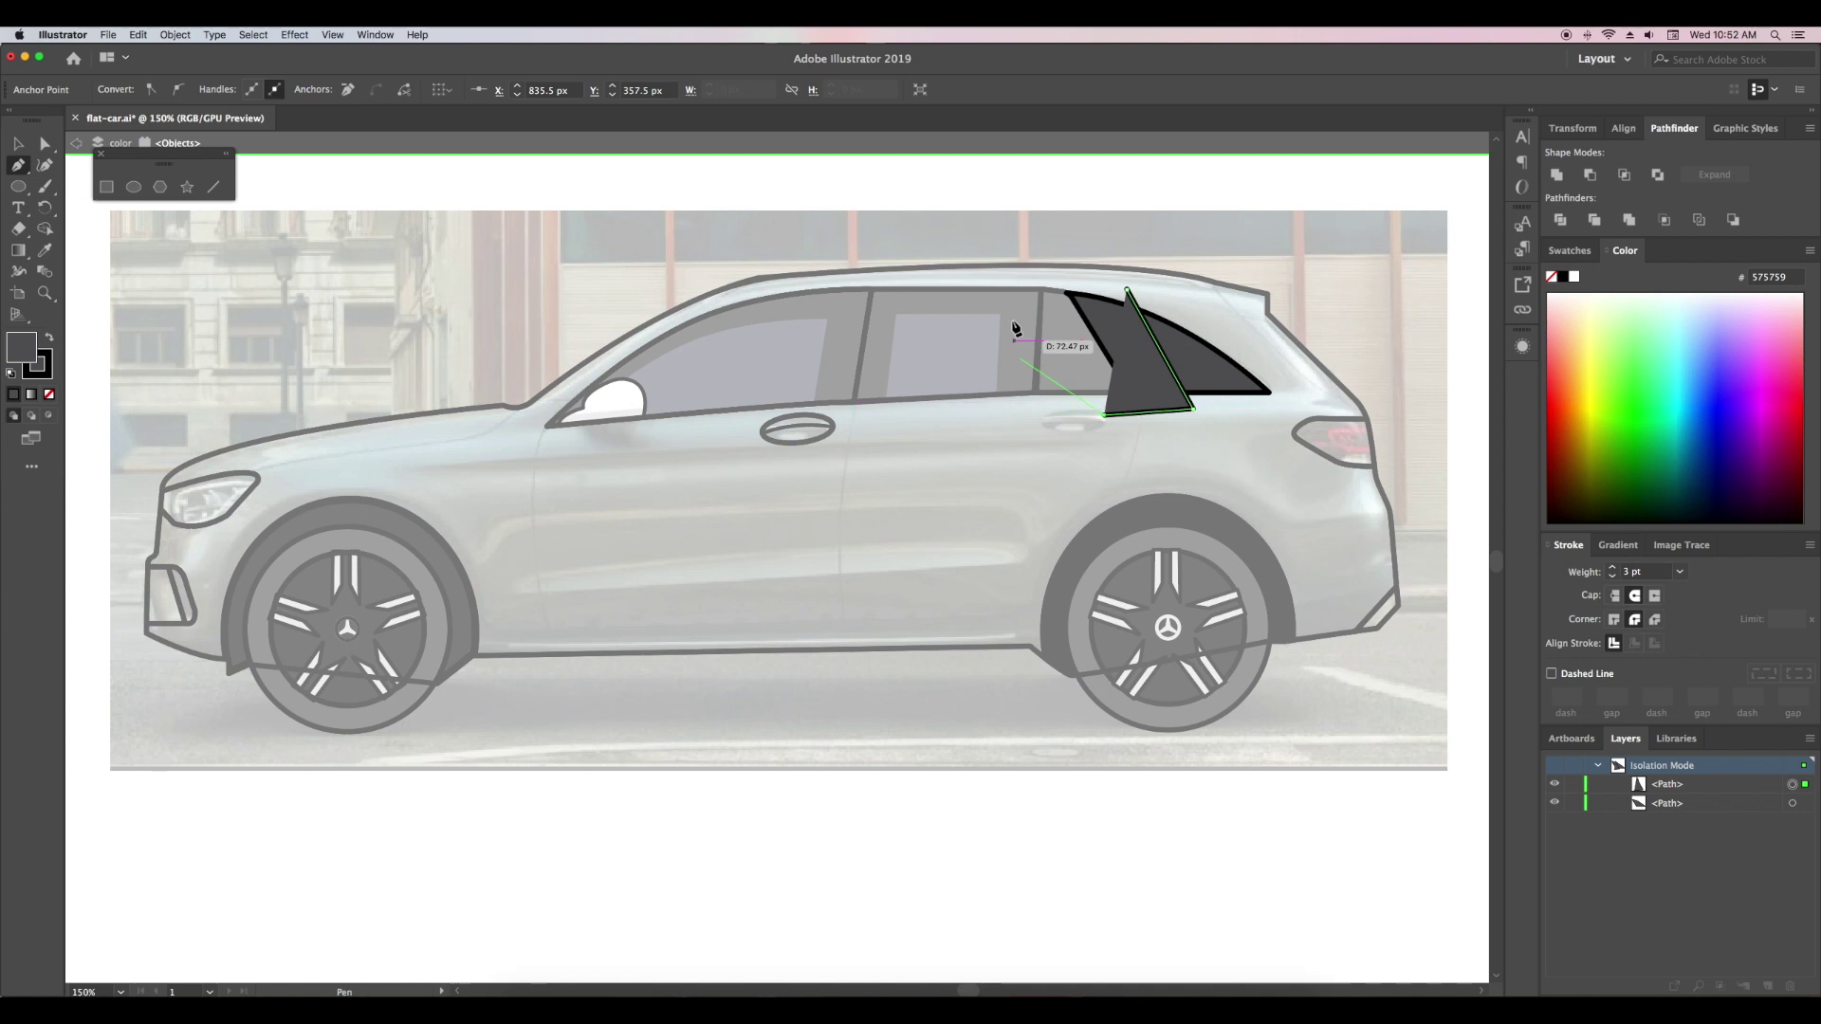
pyautogui.click(1011, 309)
pyautogui.click(1007, 252)
pyautogui.press('Escape')
pyautogui.press('v')
# - Split the rear window with Shape Builder and give the glass piece the purple-grey colour
pyautogui.hotkey('ctrl', 'a')
pyautogui.hotkey('shift', 'm')
pyautogui.keyDown('alt'); pyautogui.click(1091, 346); pyautogui.keyUp('alt')
pyautogui.press('Escape')
pyautogui.press('i')
pyautogui.click(952, 342)
pyautogui.press('v')
pyautogui.click(1040, 599)
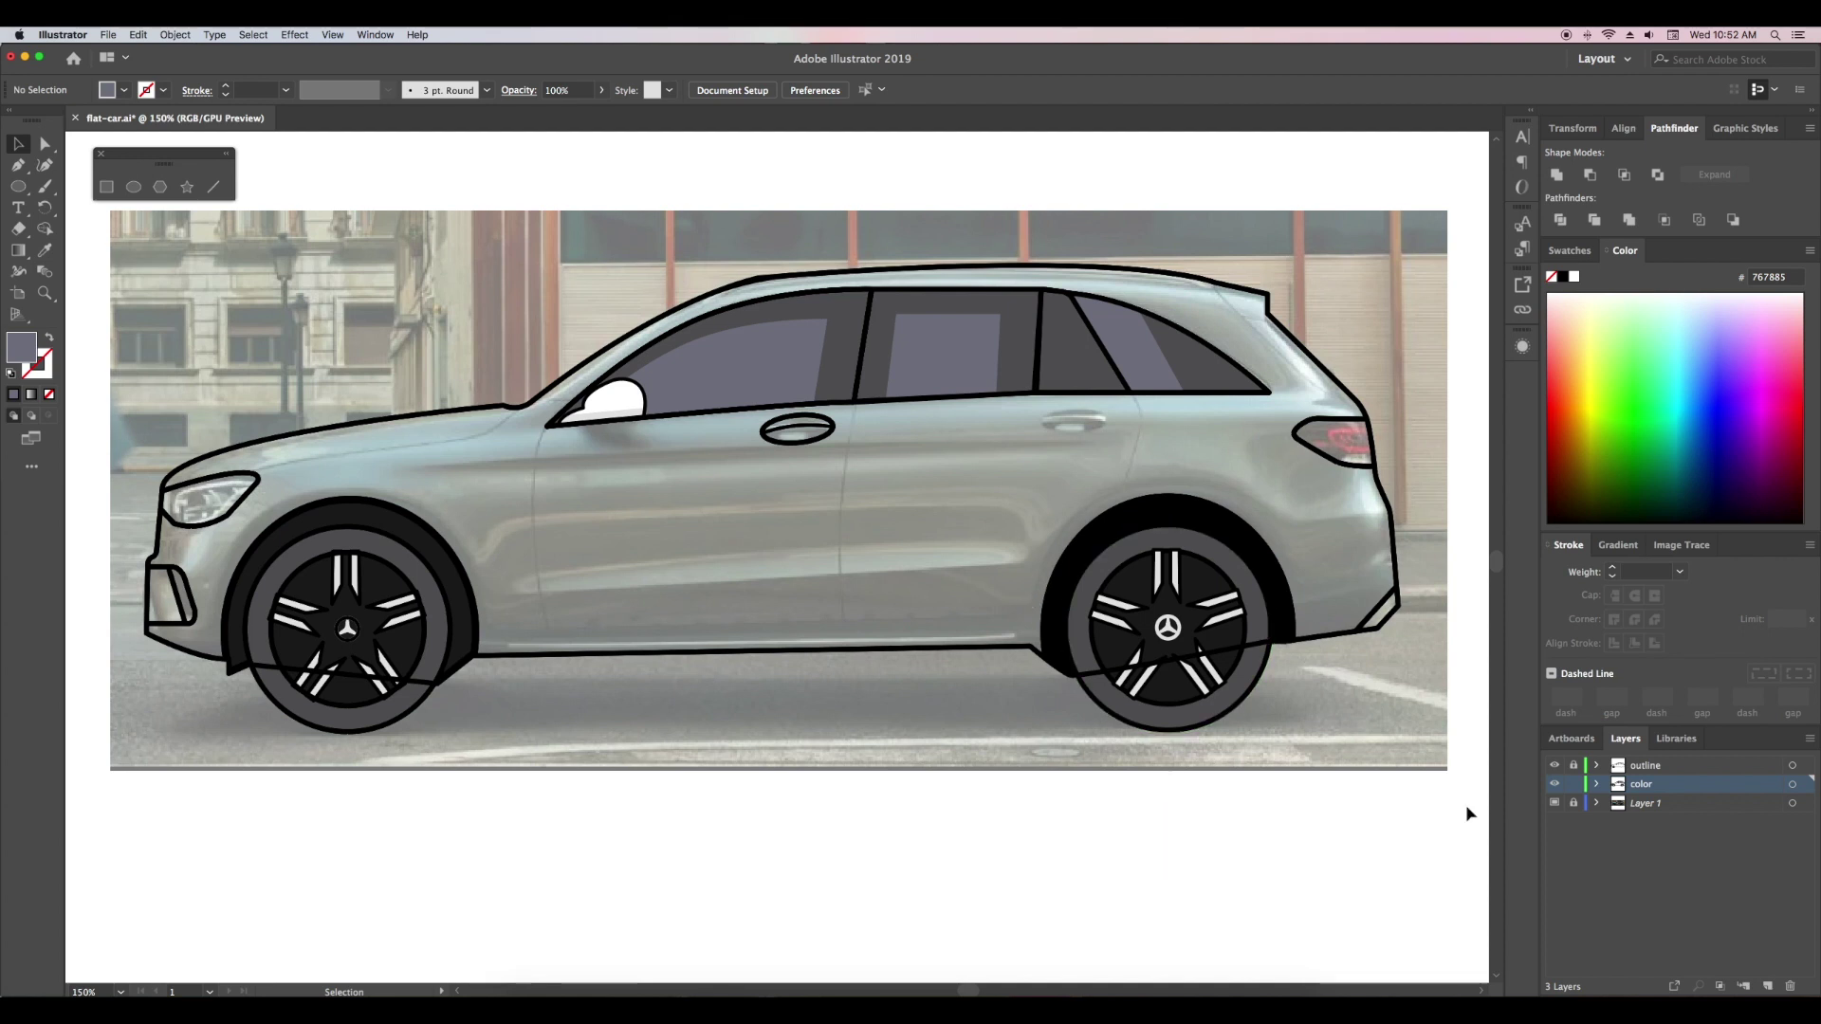
# - Fill the door handle white, offset a copy upward and combine the overlap with Shape Builder
pyautogui.click(804, 448)
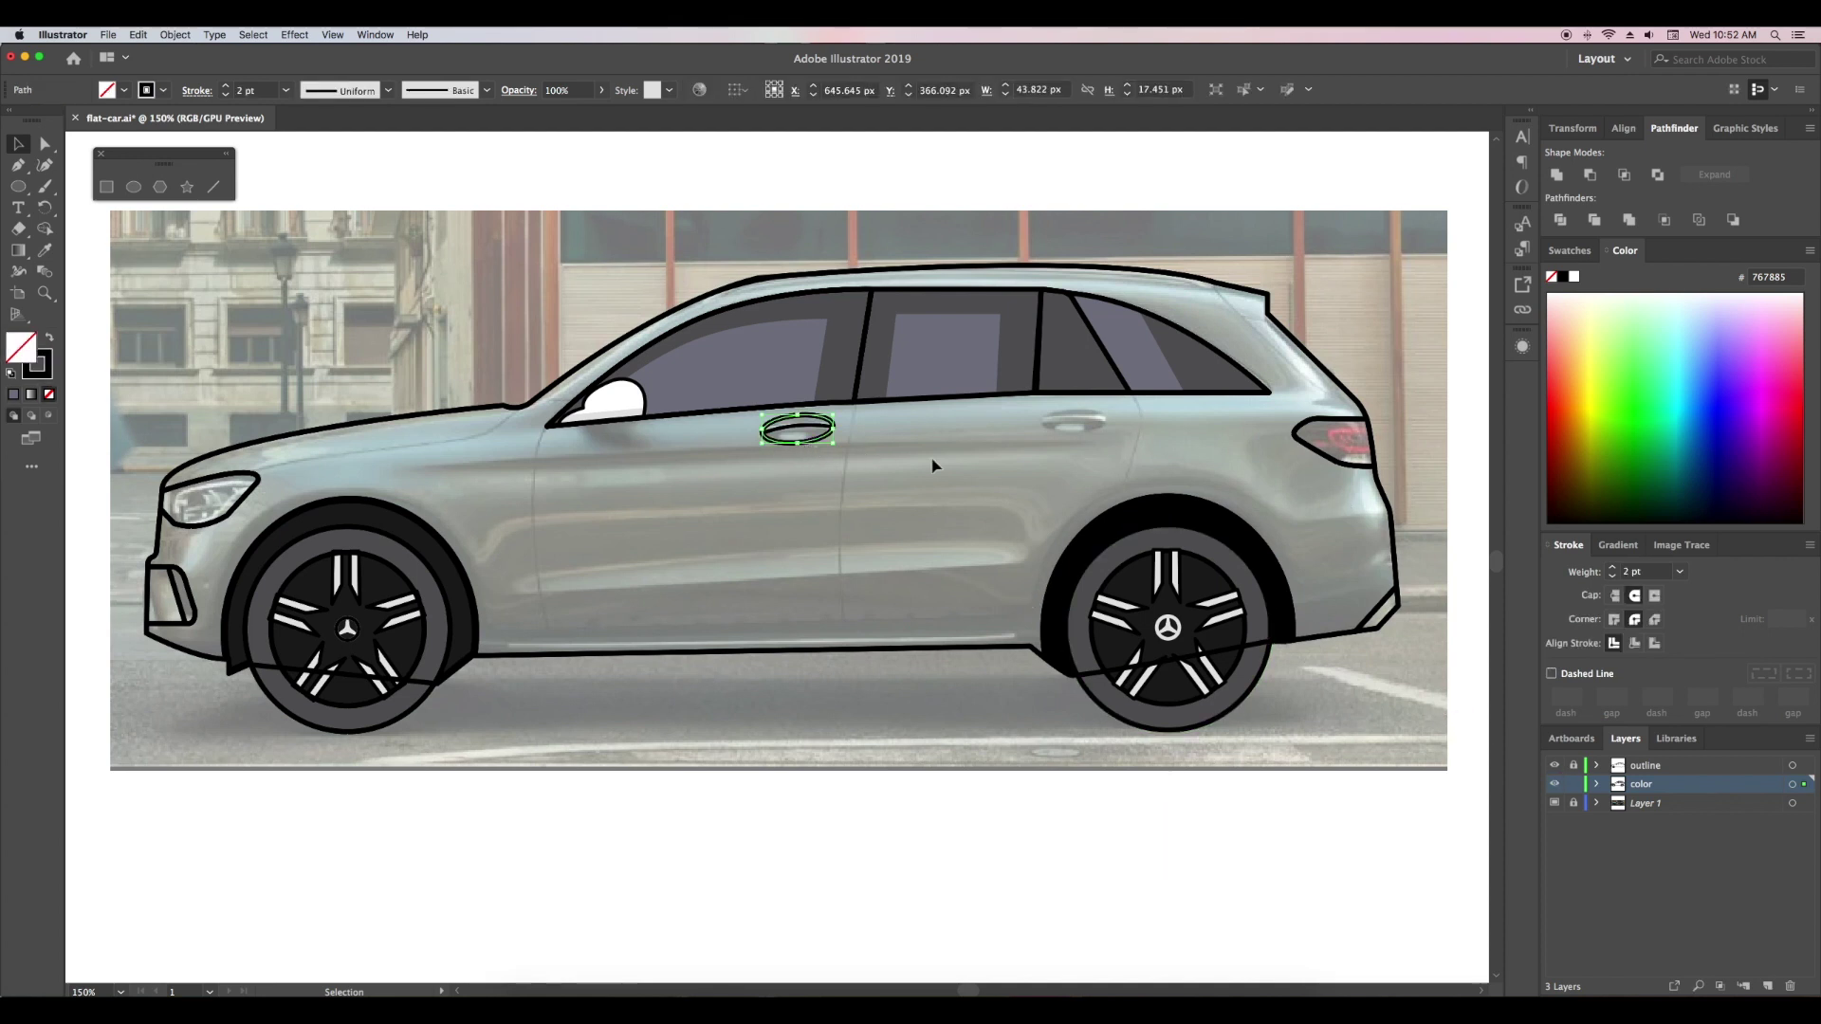
pyautogui.click(1564, 251)
pyautogui.click(1613, 374)
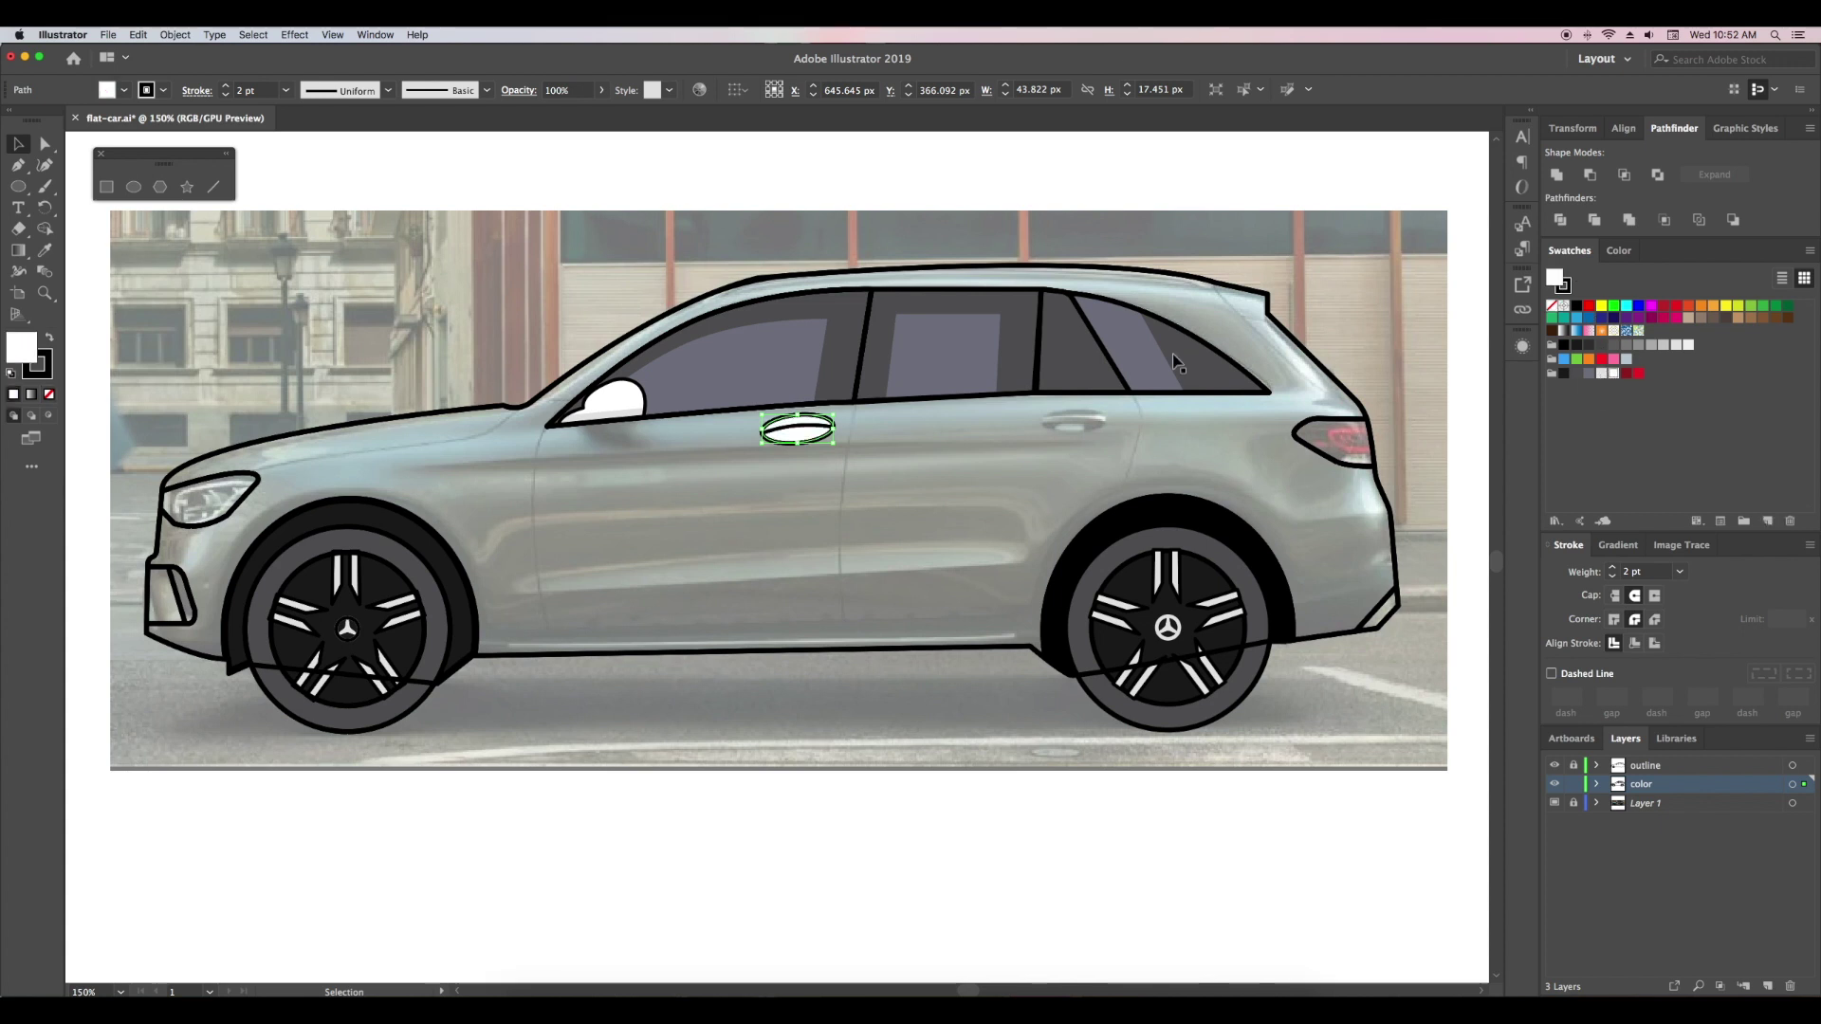
pyautogui.moveTo(802, 438); pyautogui.dragTo(801, 434)
pyautogui.keyDown('shift'); pyautogui.click(804, 442); pyautogui.keyUp('shift')
pyautogui.hotkey('shift', 'm')
pyautogui.click(805, 418)
pyautogui.press('v')
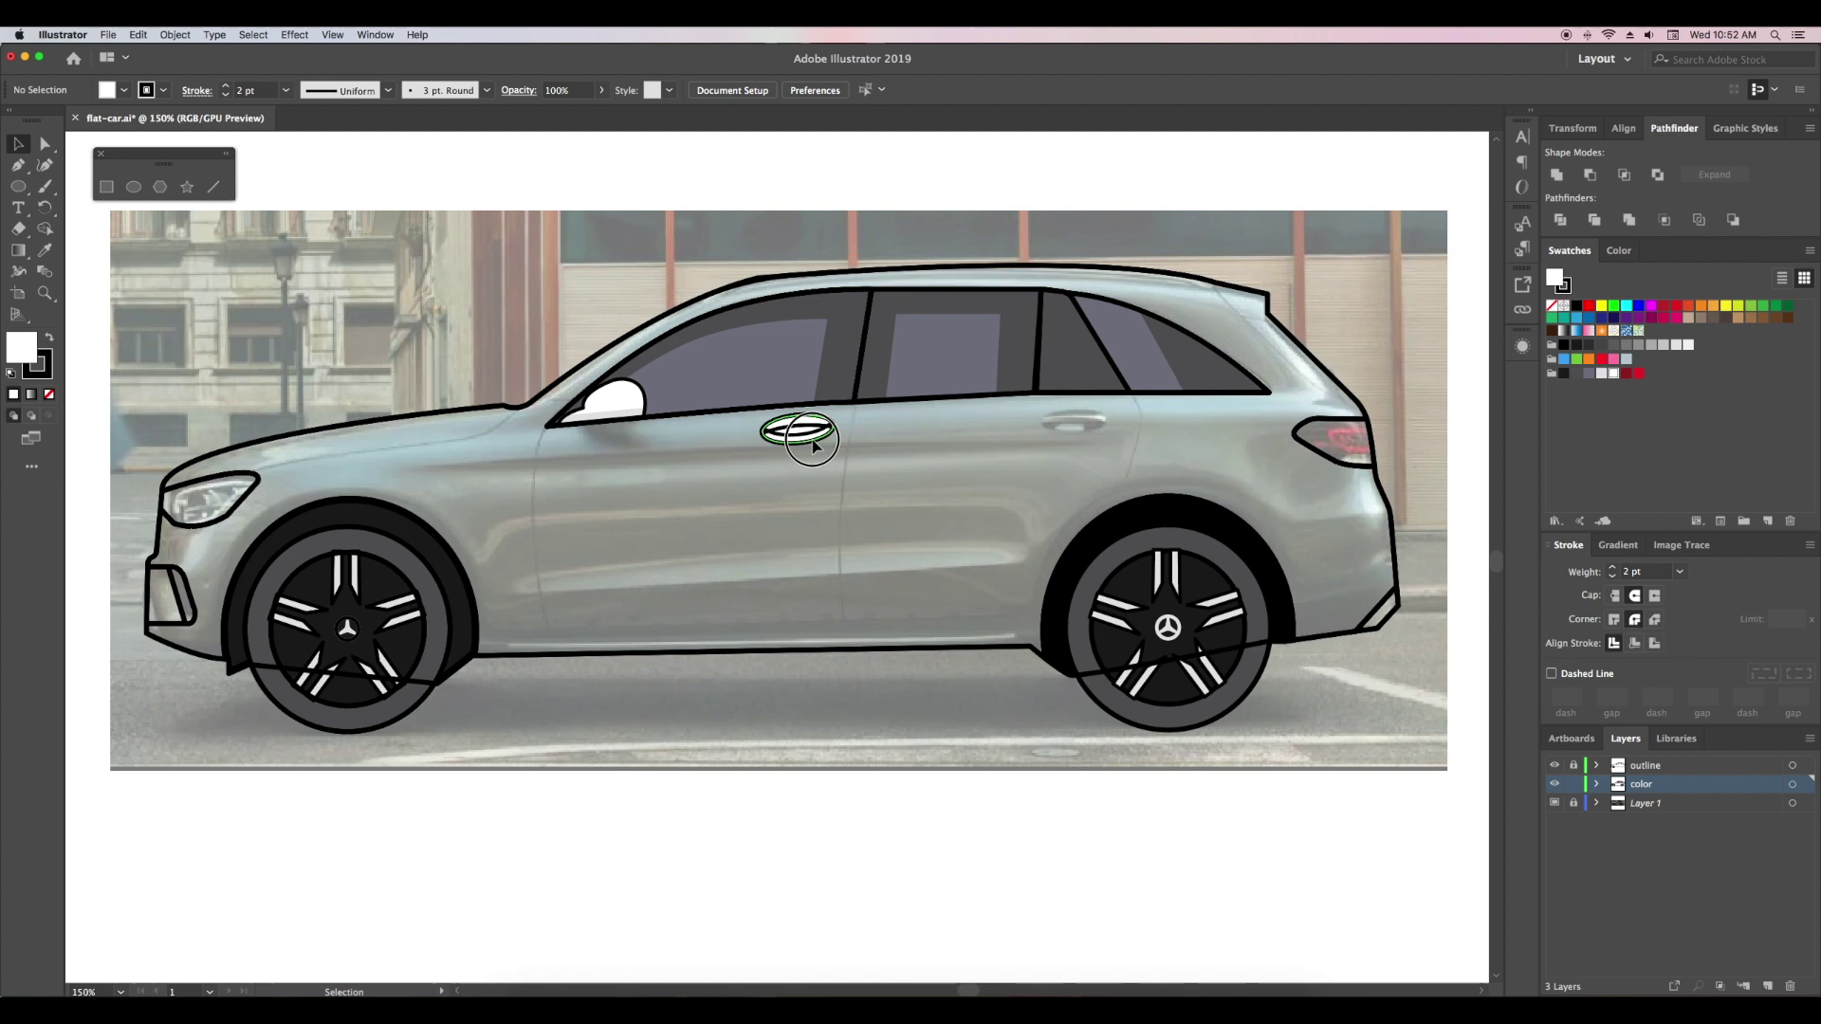
# - Fill the curved handle highlight light grey
pyautogui.click(1602, 374)
pyautogui.click(850, 459)
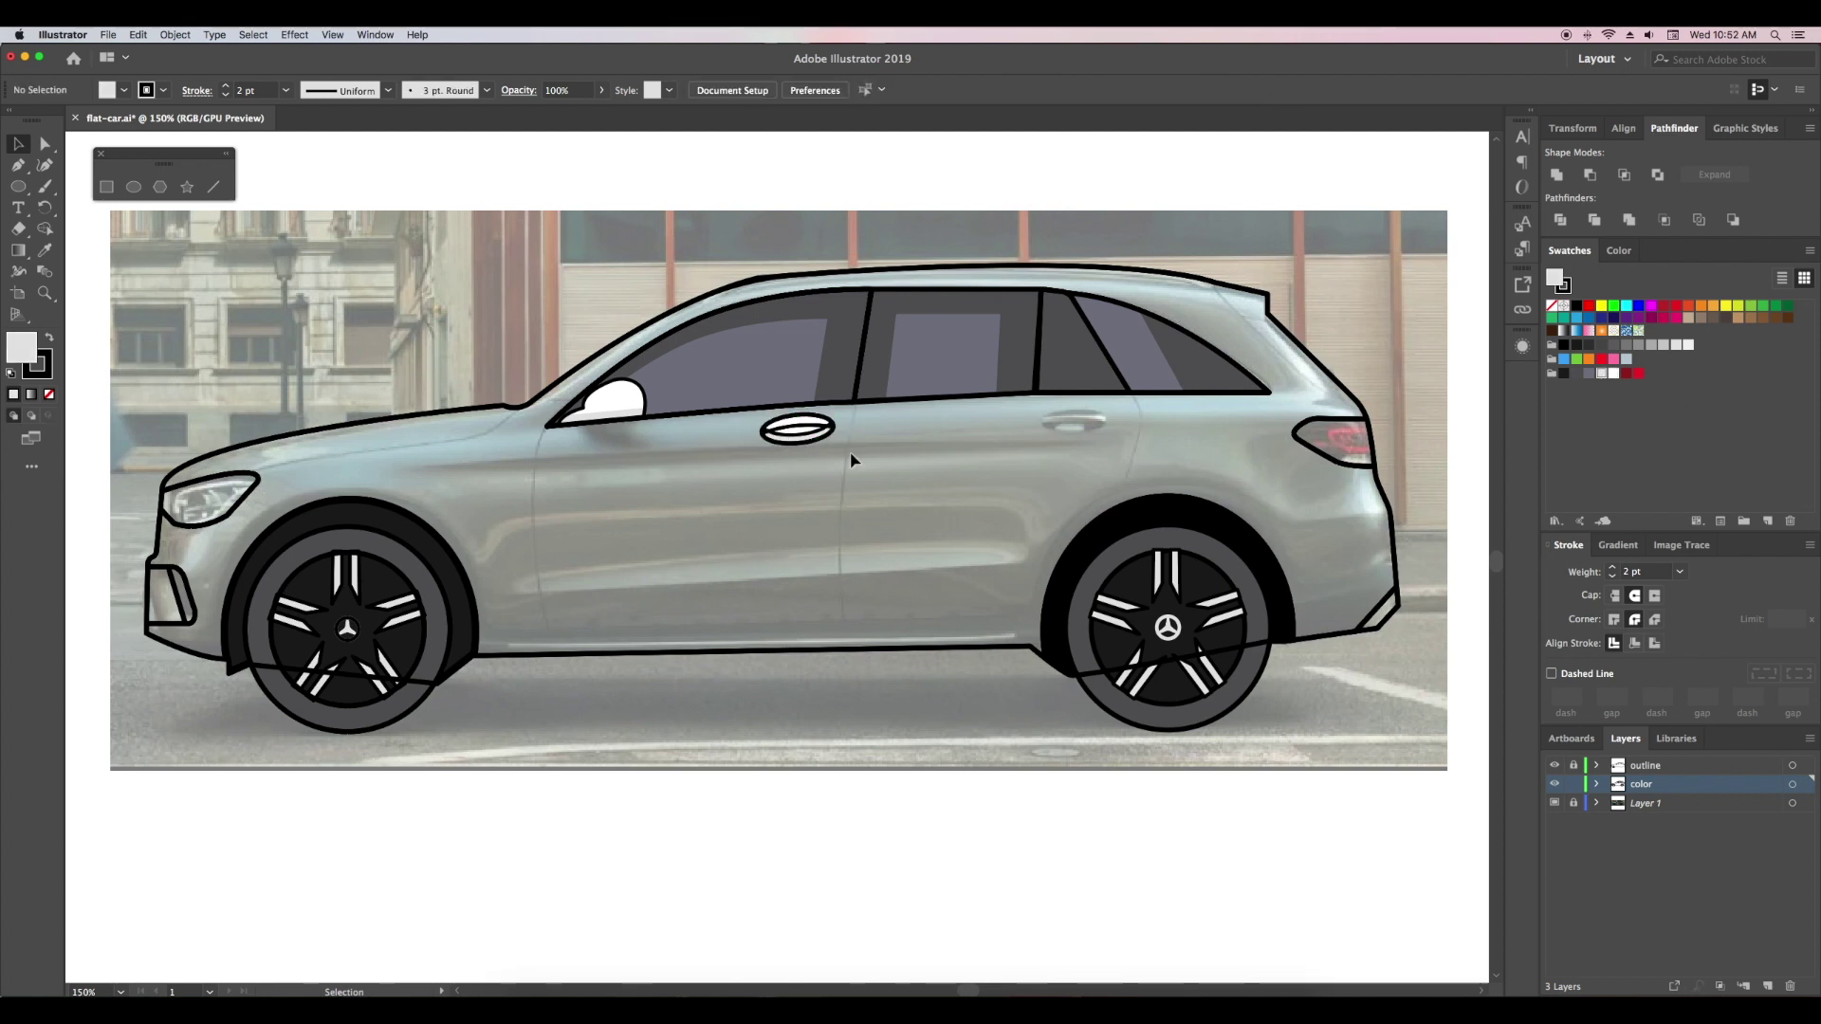
pyautogui.click(822, 432)
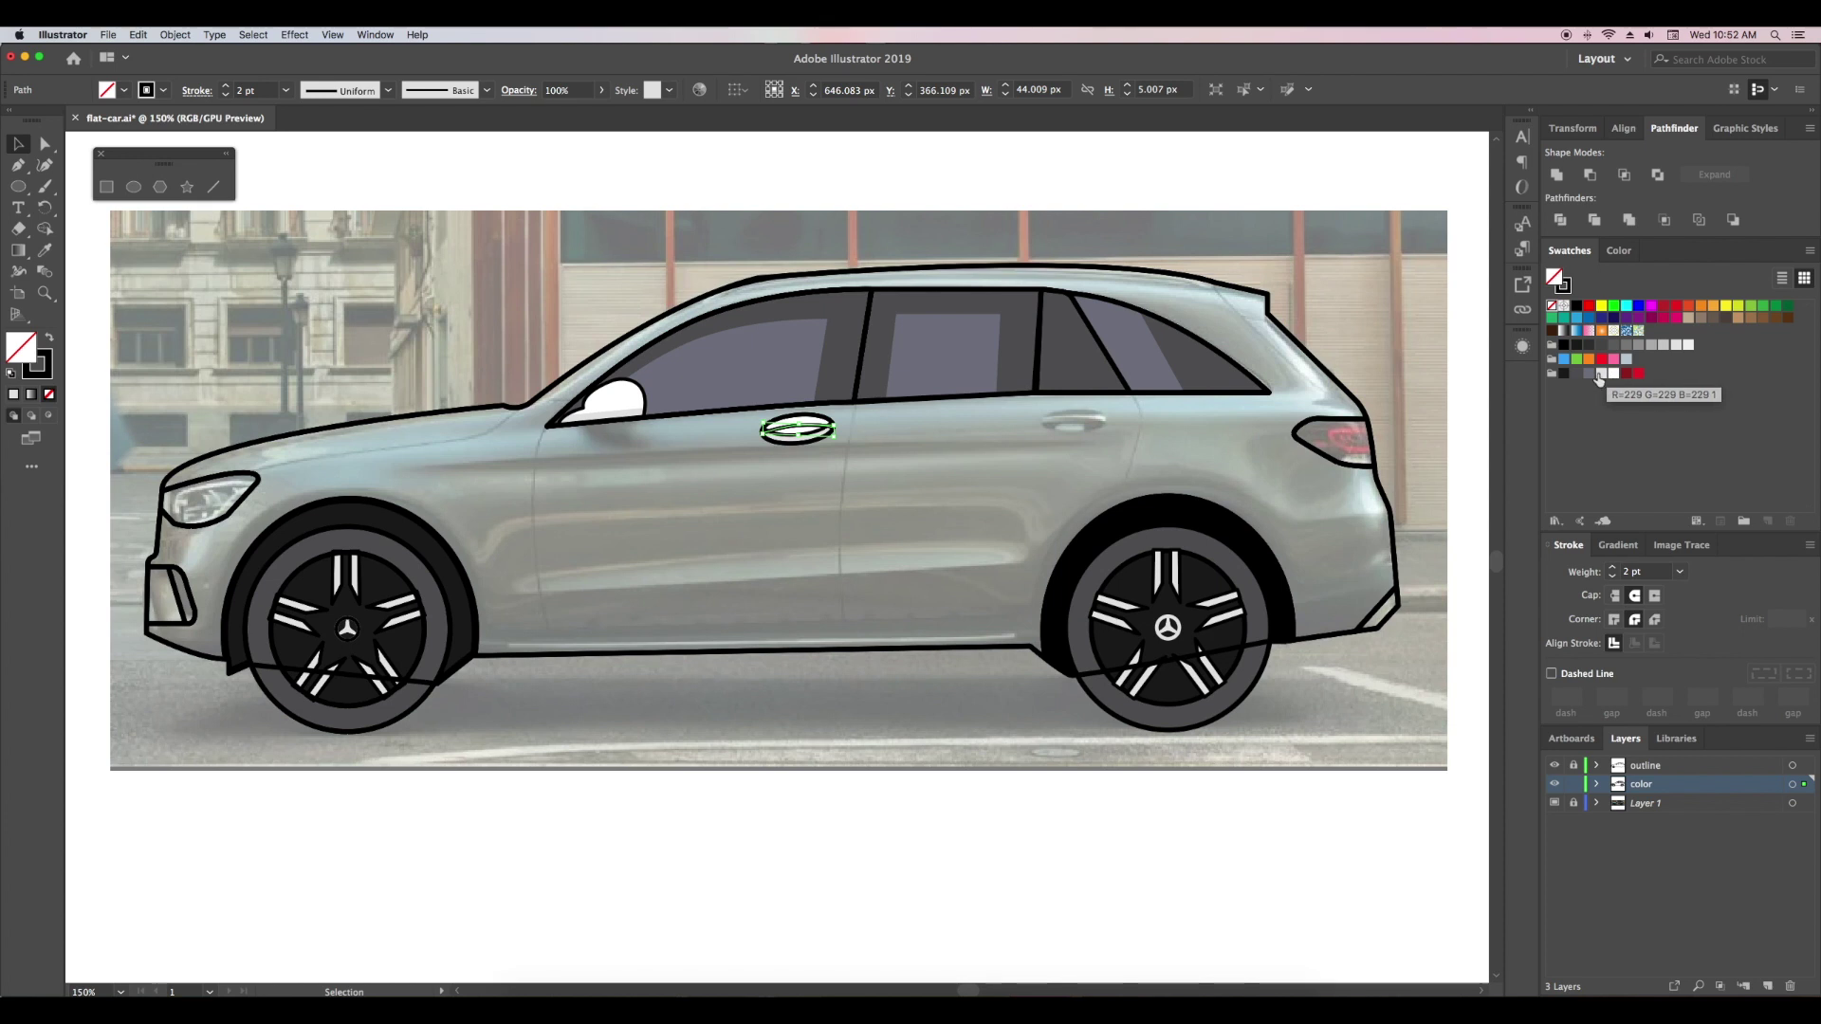
pyautogui.click(1600, 379)
pyautogui.click(889, 537)
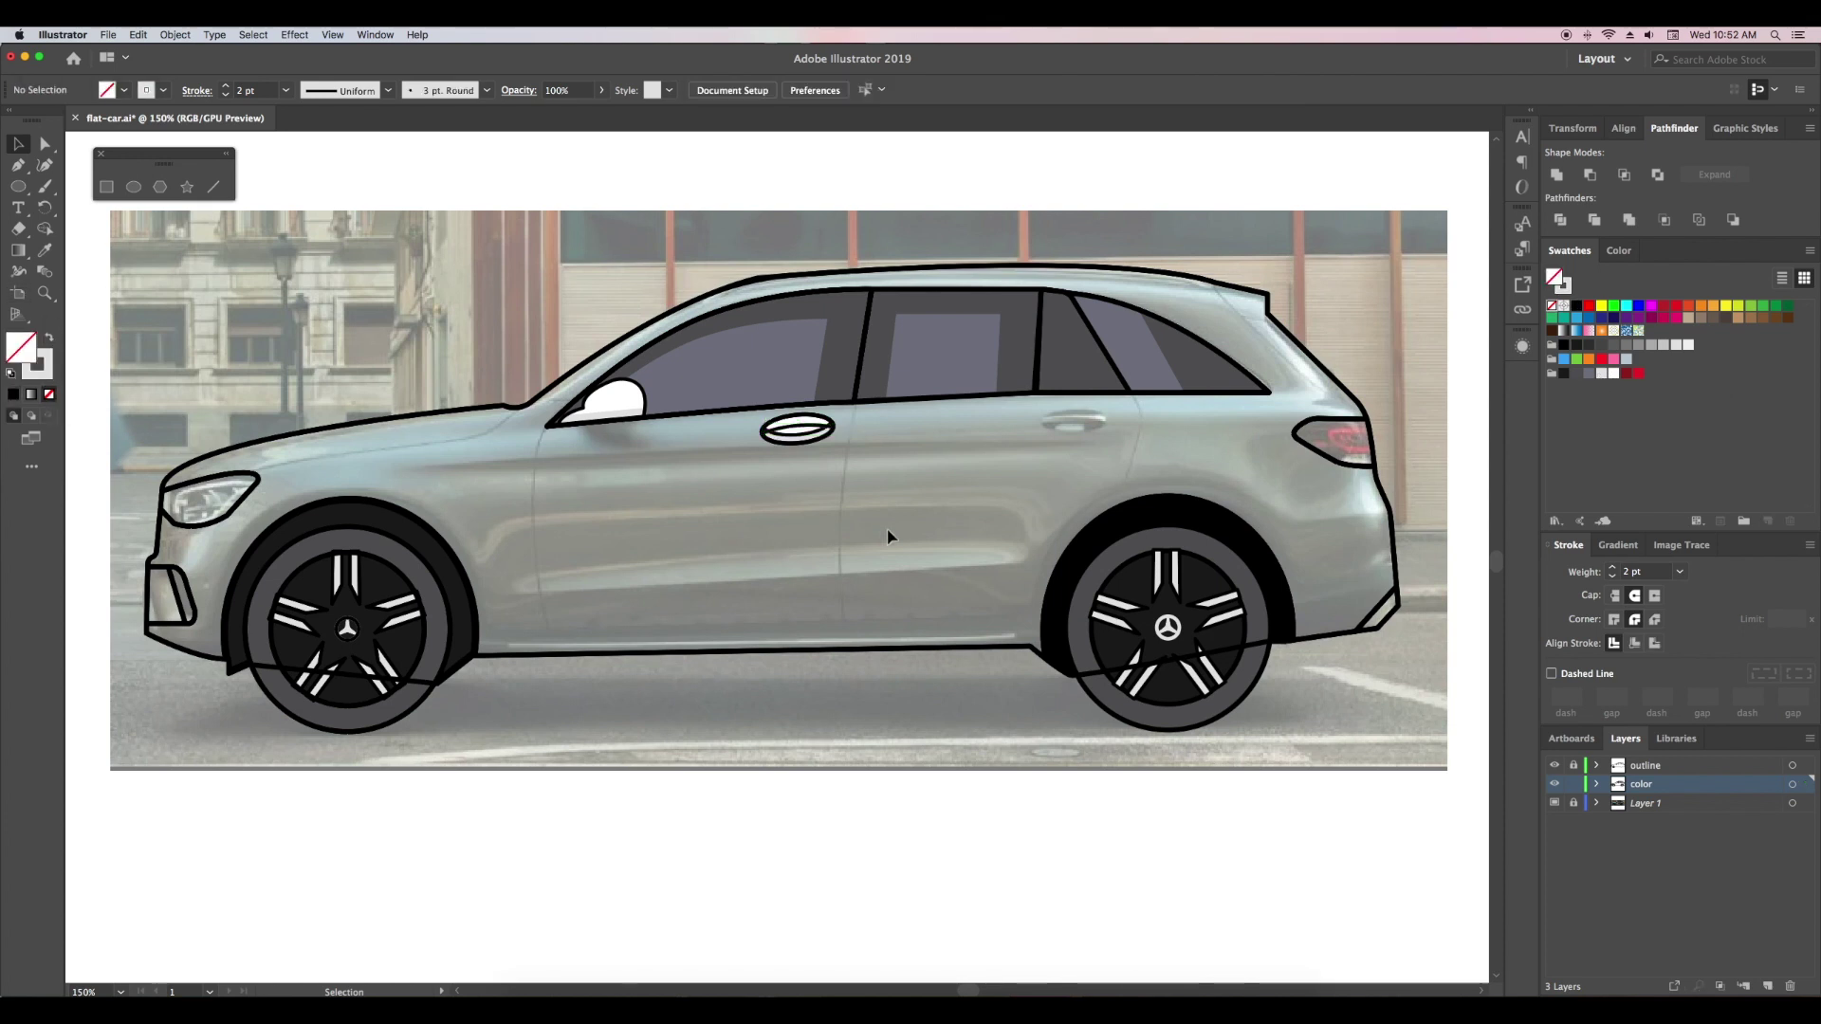
# - Toggle the color layer to check the outlines, then reapply white to the handle
pyautogui.click(1554, 784)
pyautogui.click(1555, 784)
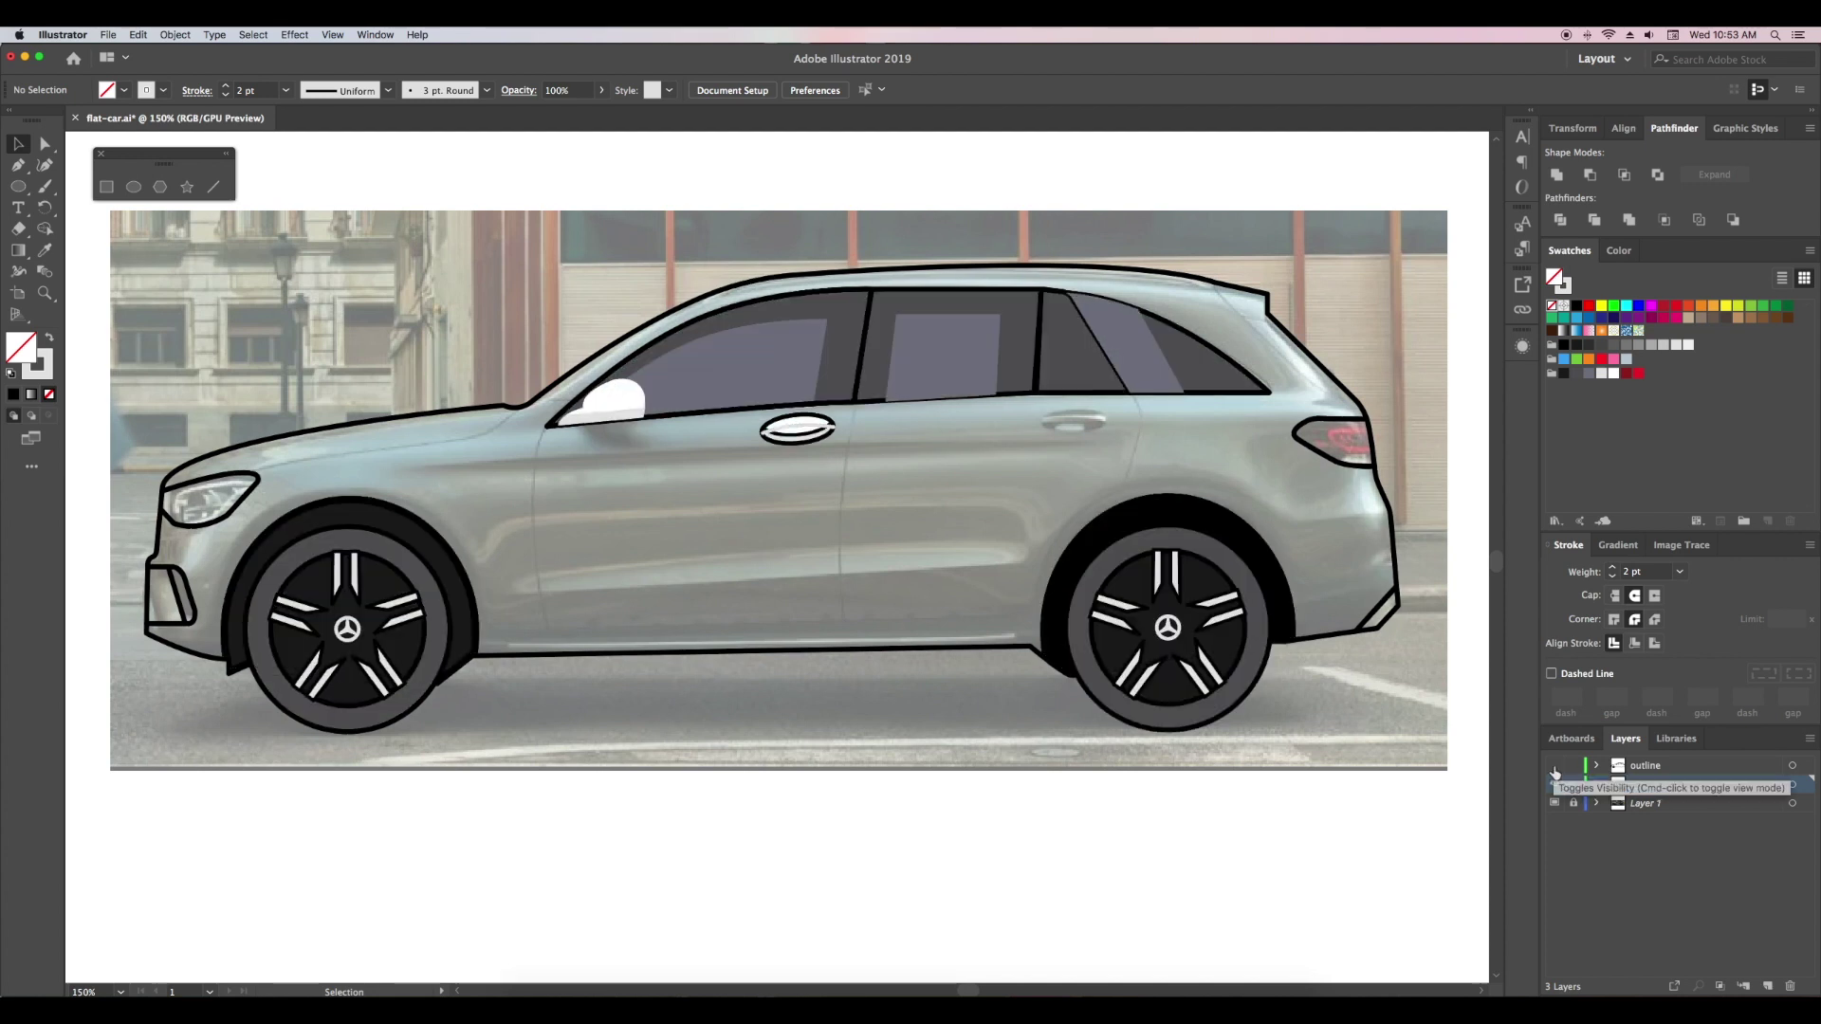
pyautogui.click(804, 447)
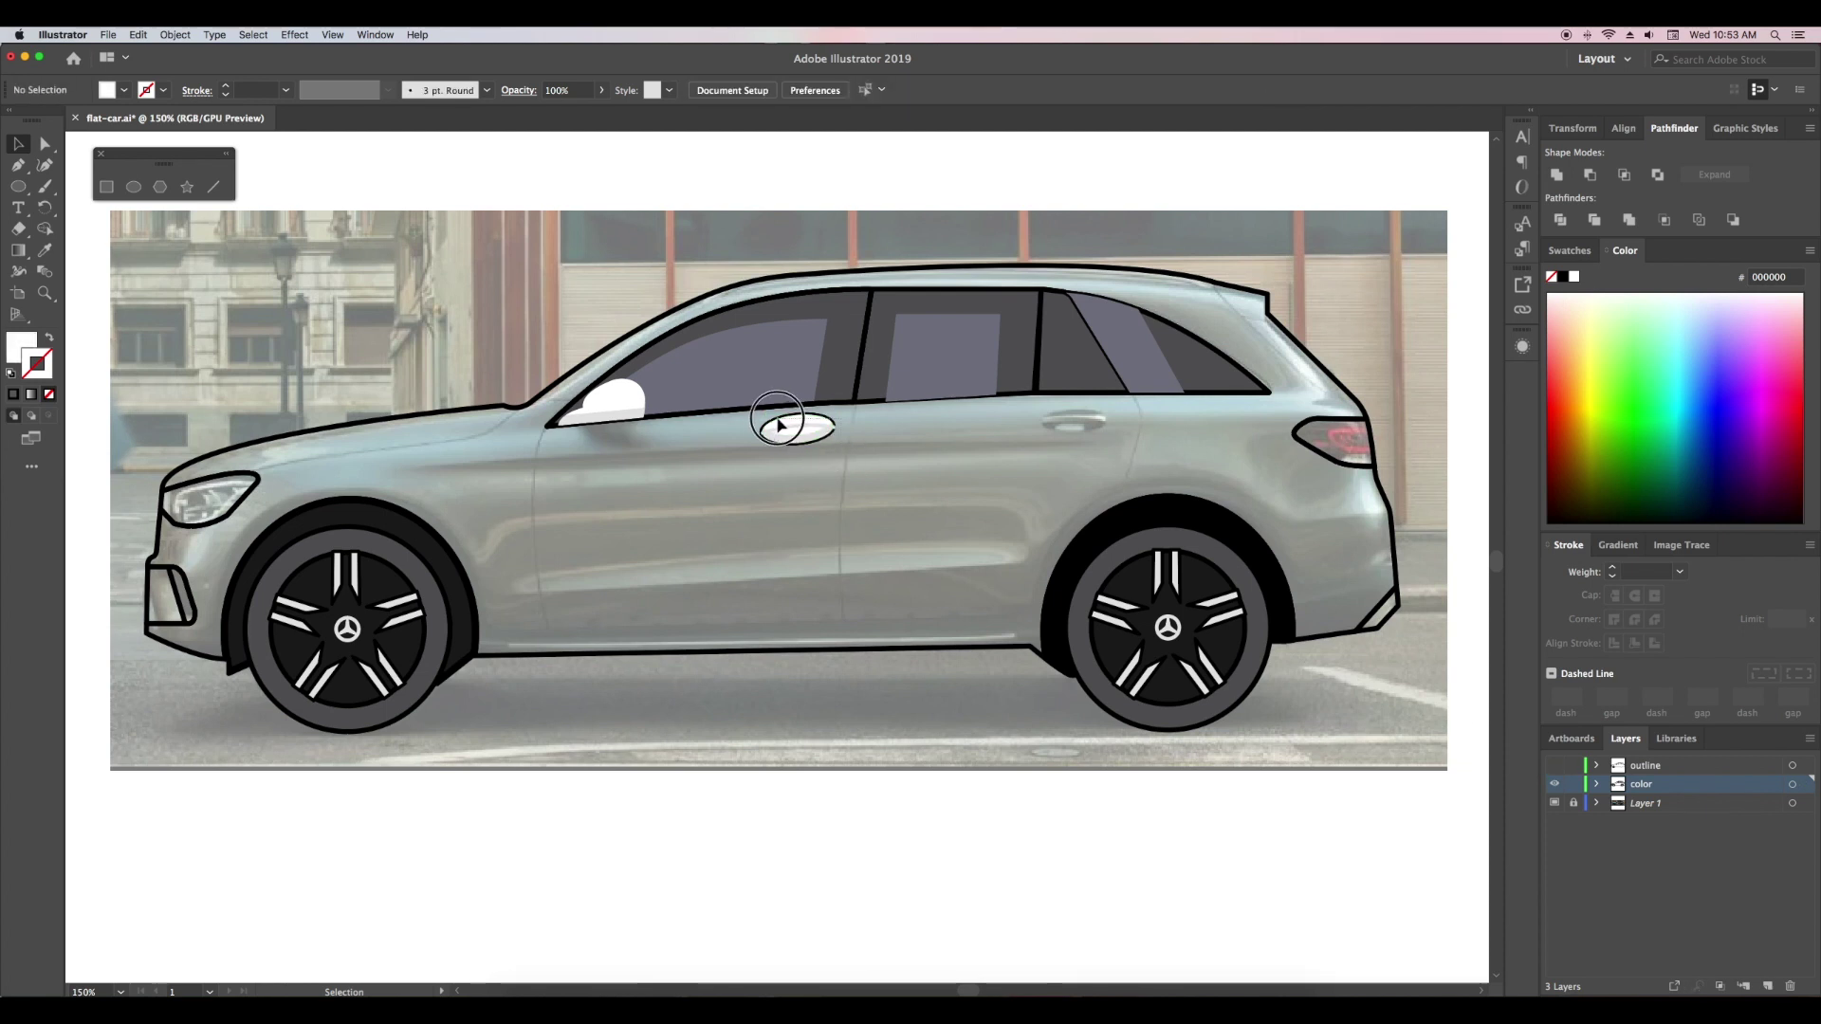
# - Zoom in on the front door handle, select its white highlight, and compare against the photo
pyautogui.click(780, 426)
pyautogui.click(885, 527)
pyautogui.scroll(5, 885, 528)
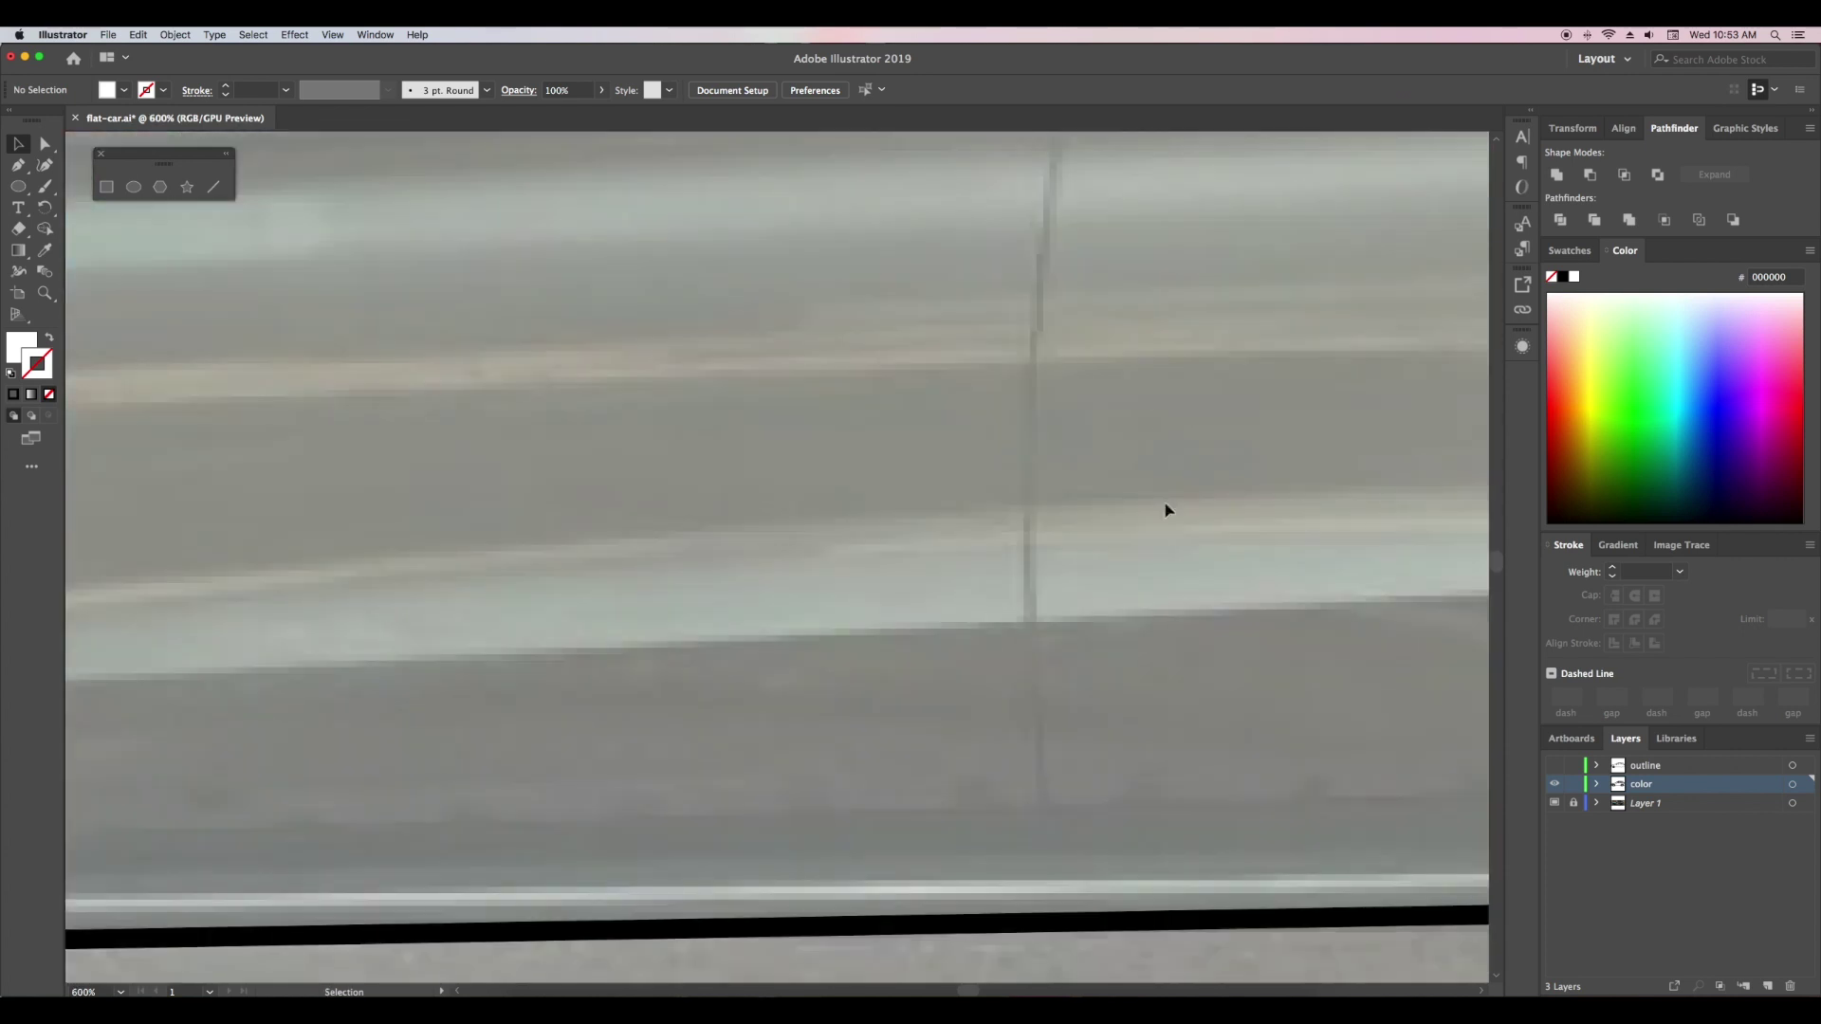
pyautogui.scroll(2, 1050, 496)
pyautogui.scroll(2, 1150, 415)
pyautogui.click(902, 228)
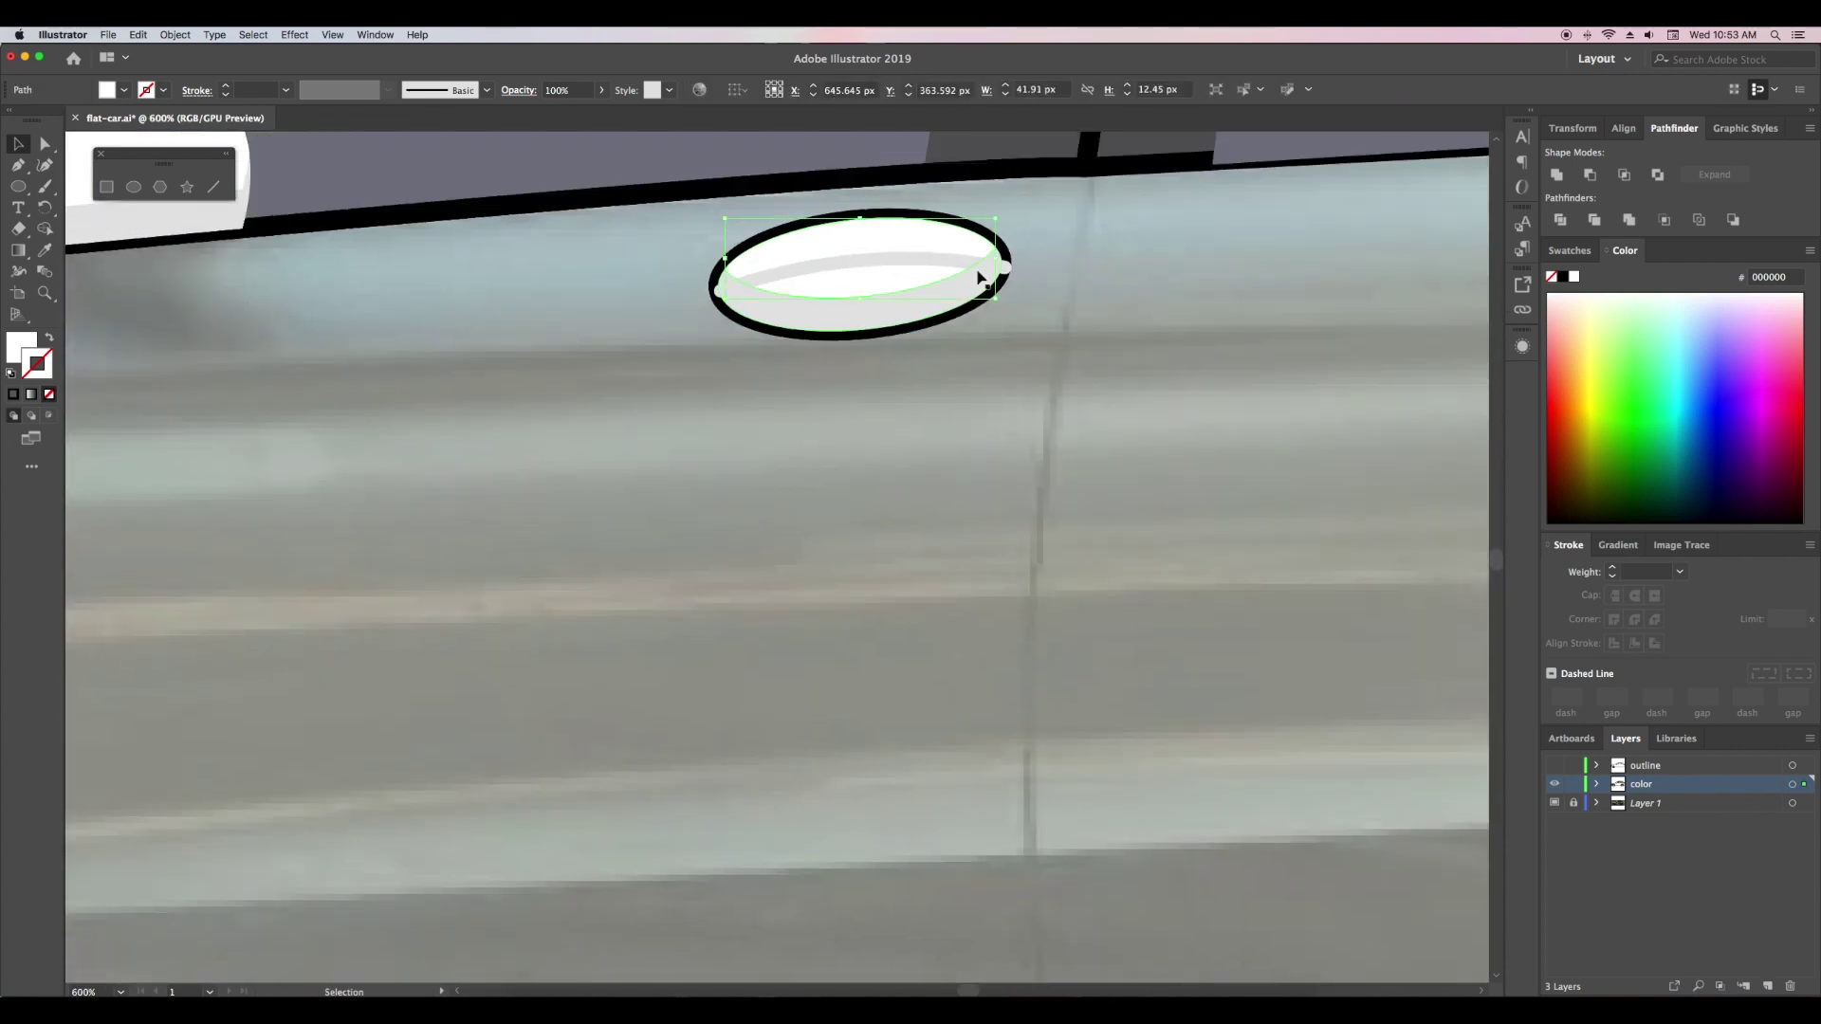
pyautogui.click(920, 267)
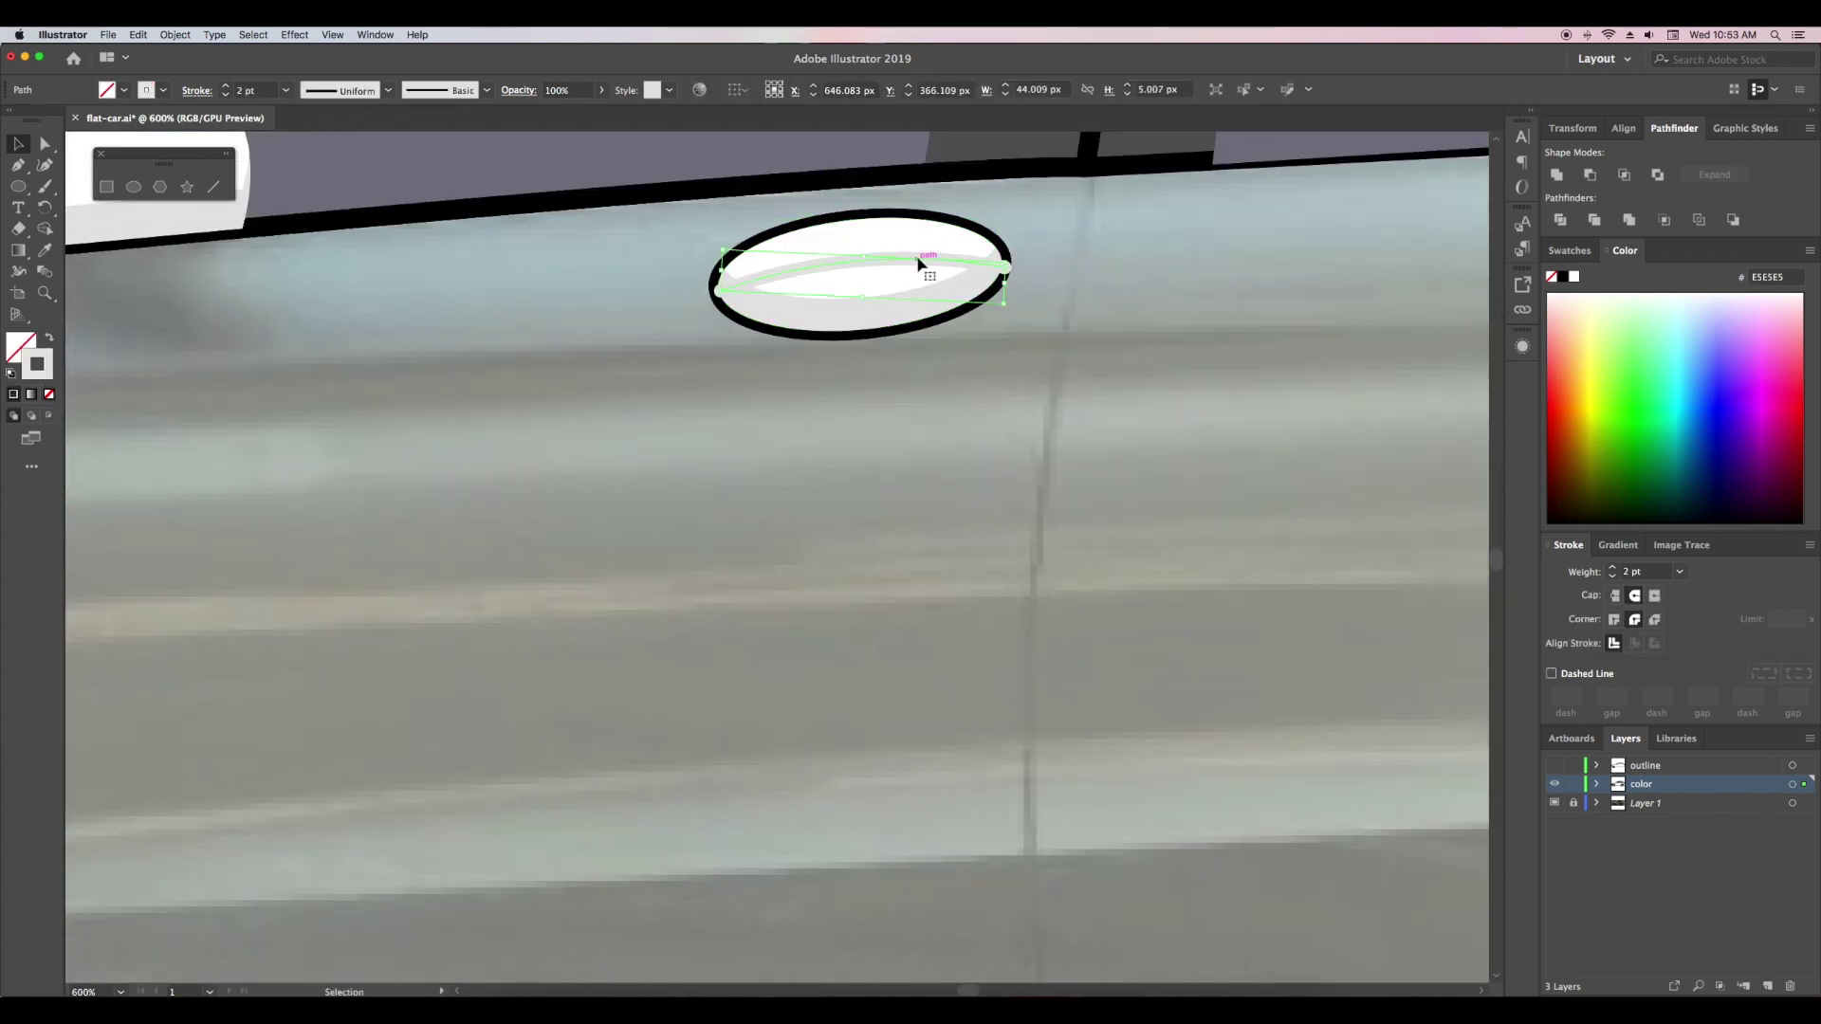
pyautogui.click(1013, 414)
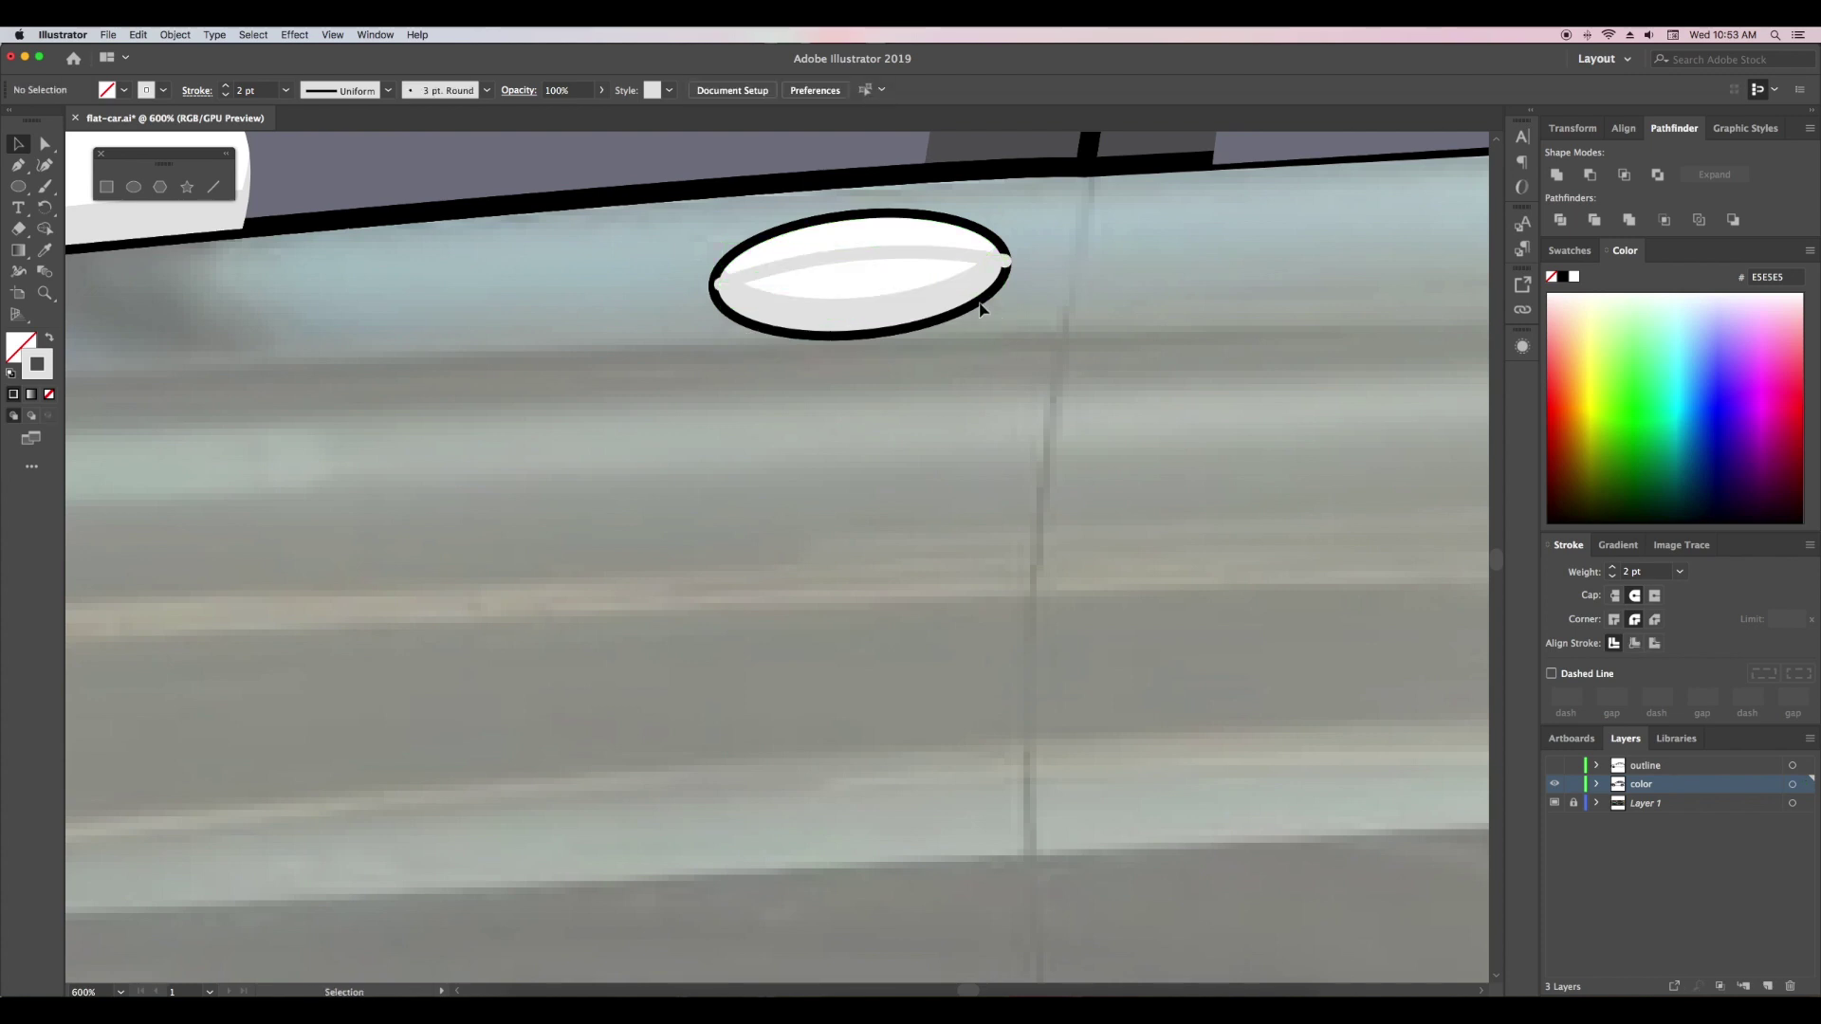
pyautogui.click(1555, 803)
# - Separate the white handle shape and delete the black handle outline
pyautogui.click(892, 255)
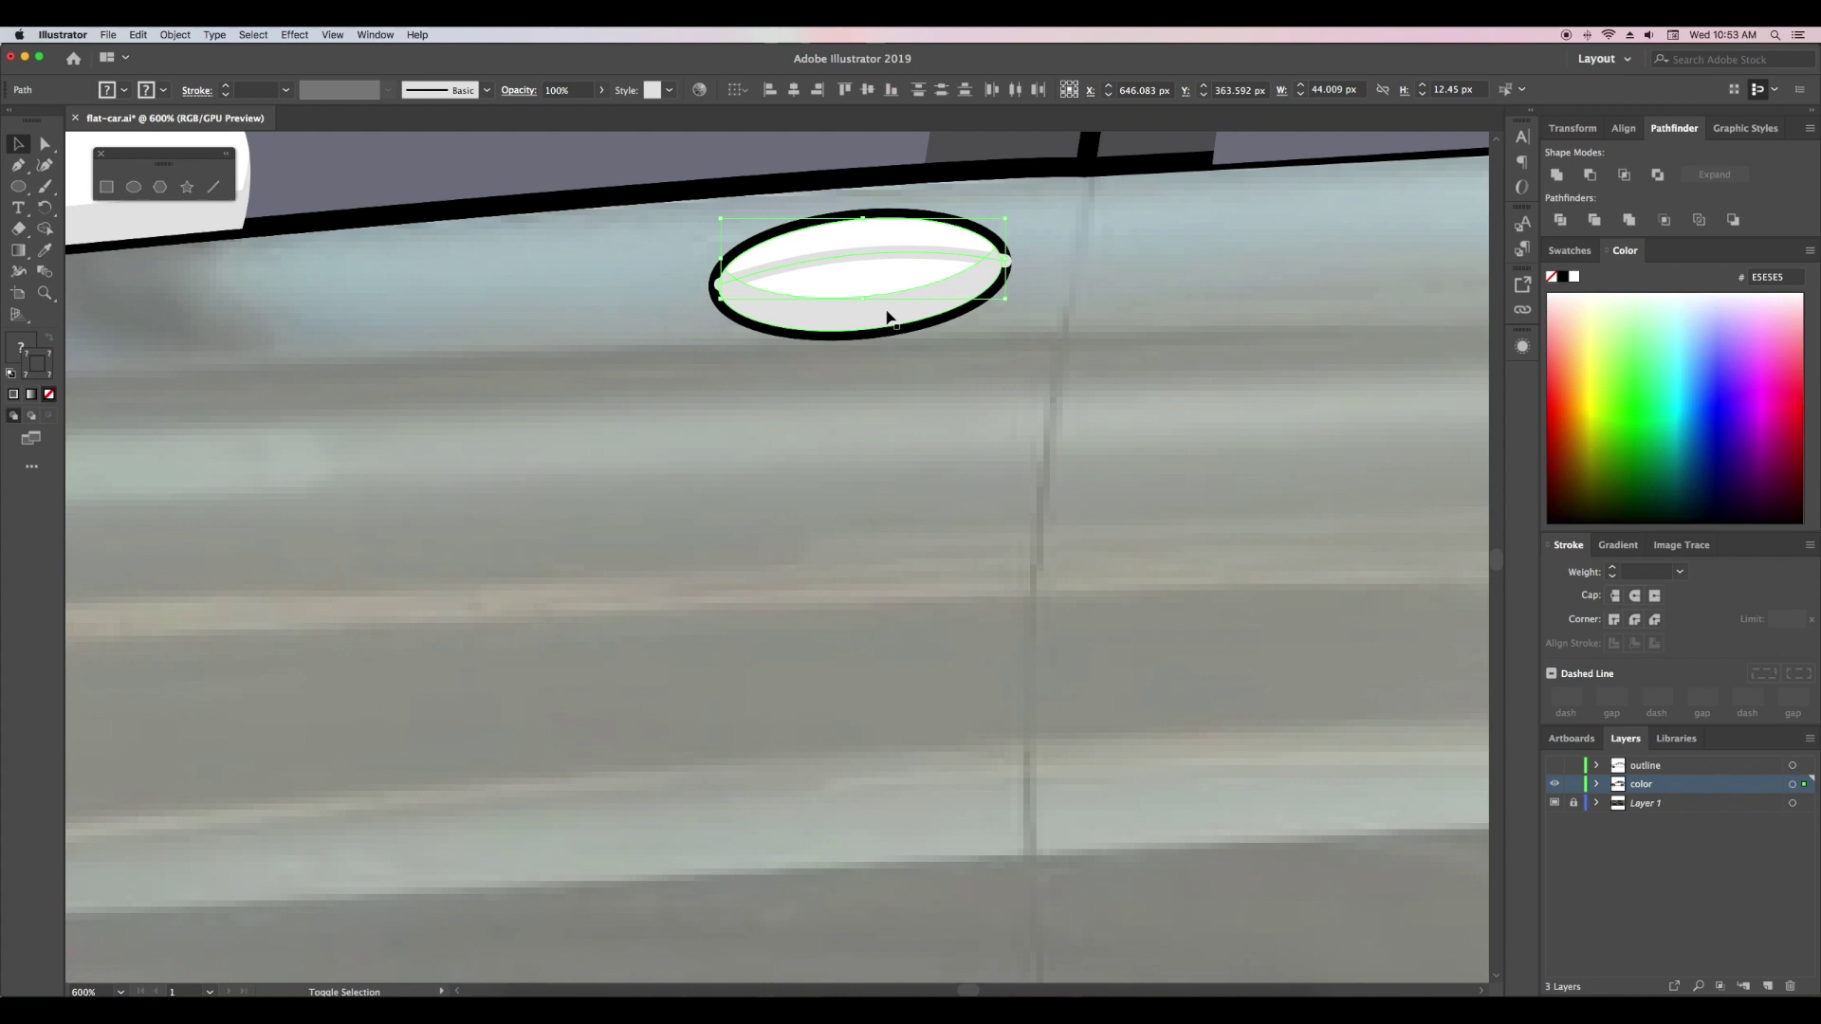
pyautogui.hotkey('ctrl', 'z')
pyautogui.click(918, 332)
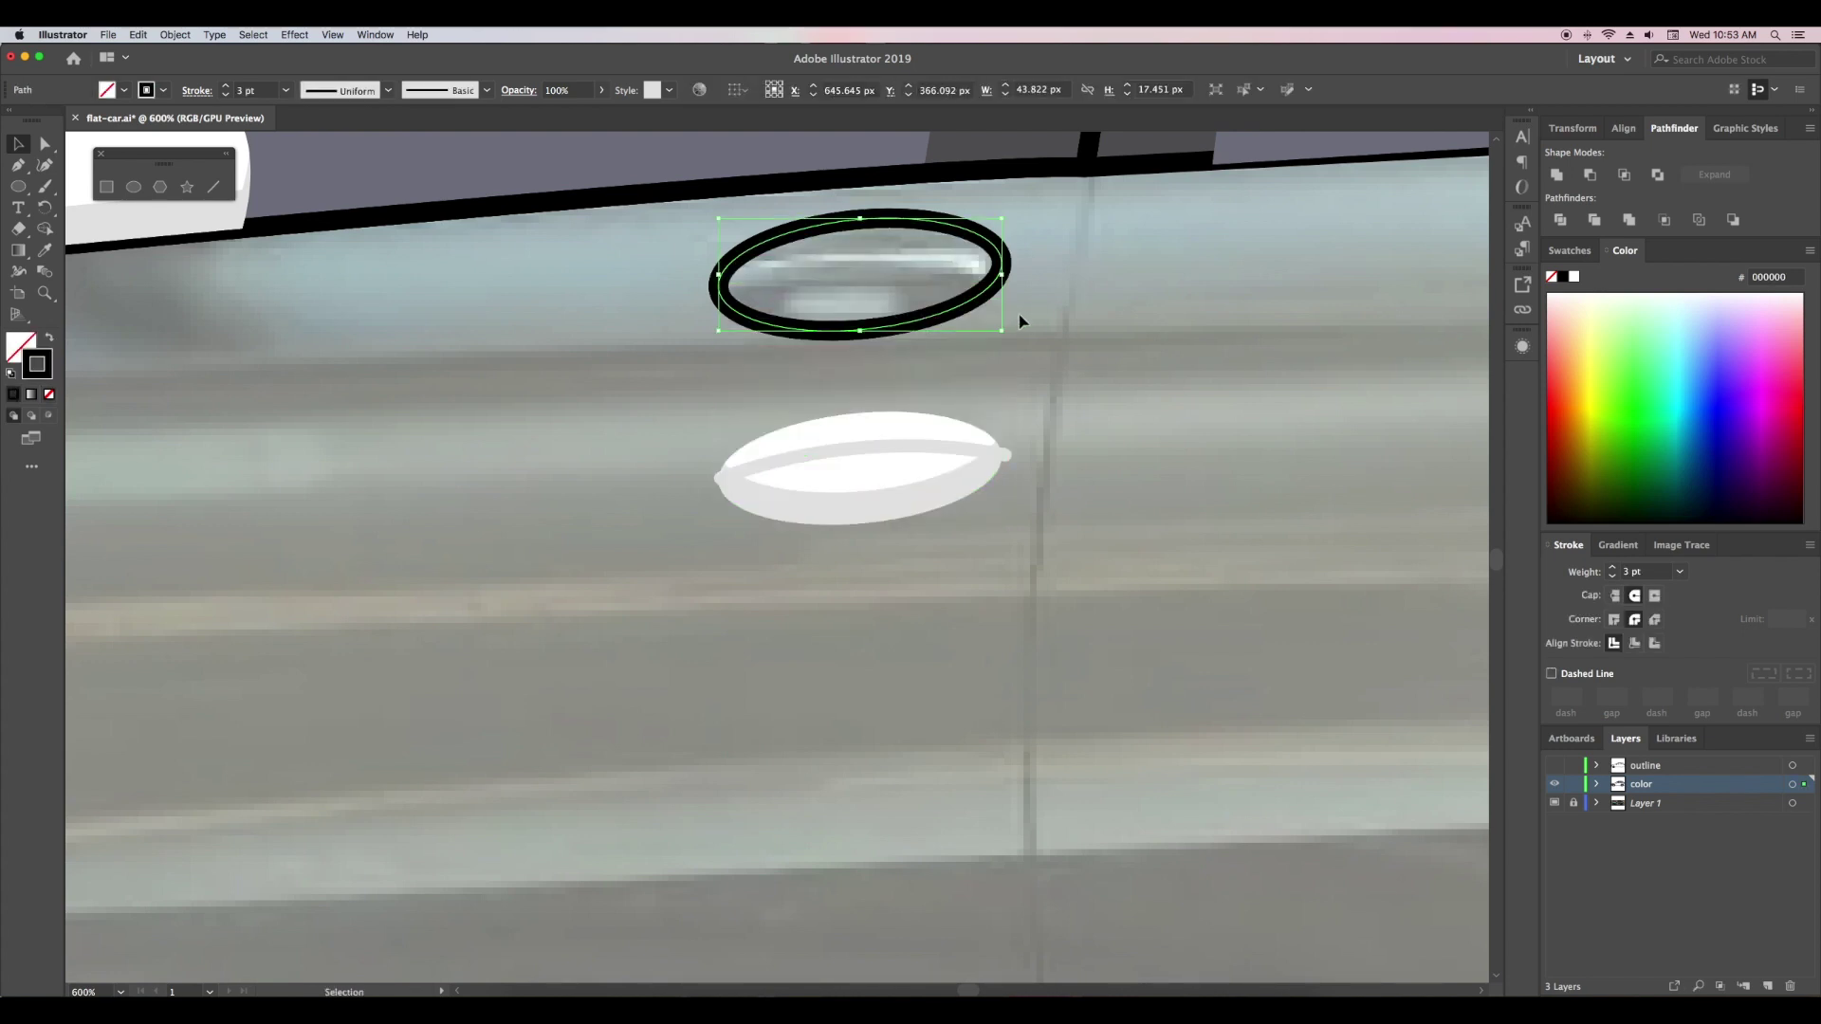
pyautogui.click(978, 302)
pyautogui.press('Delete')
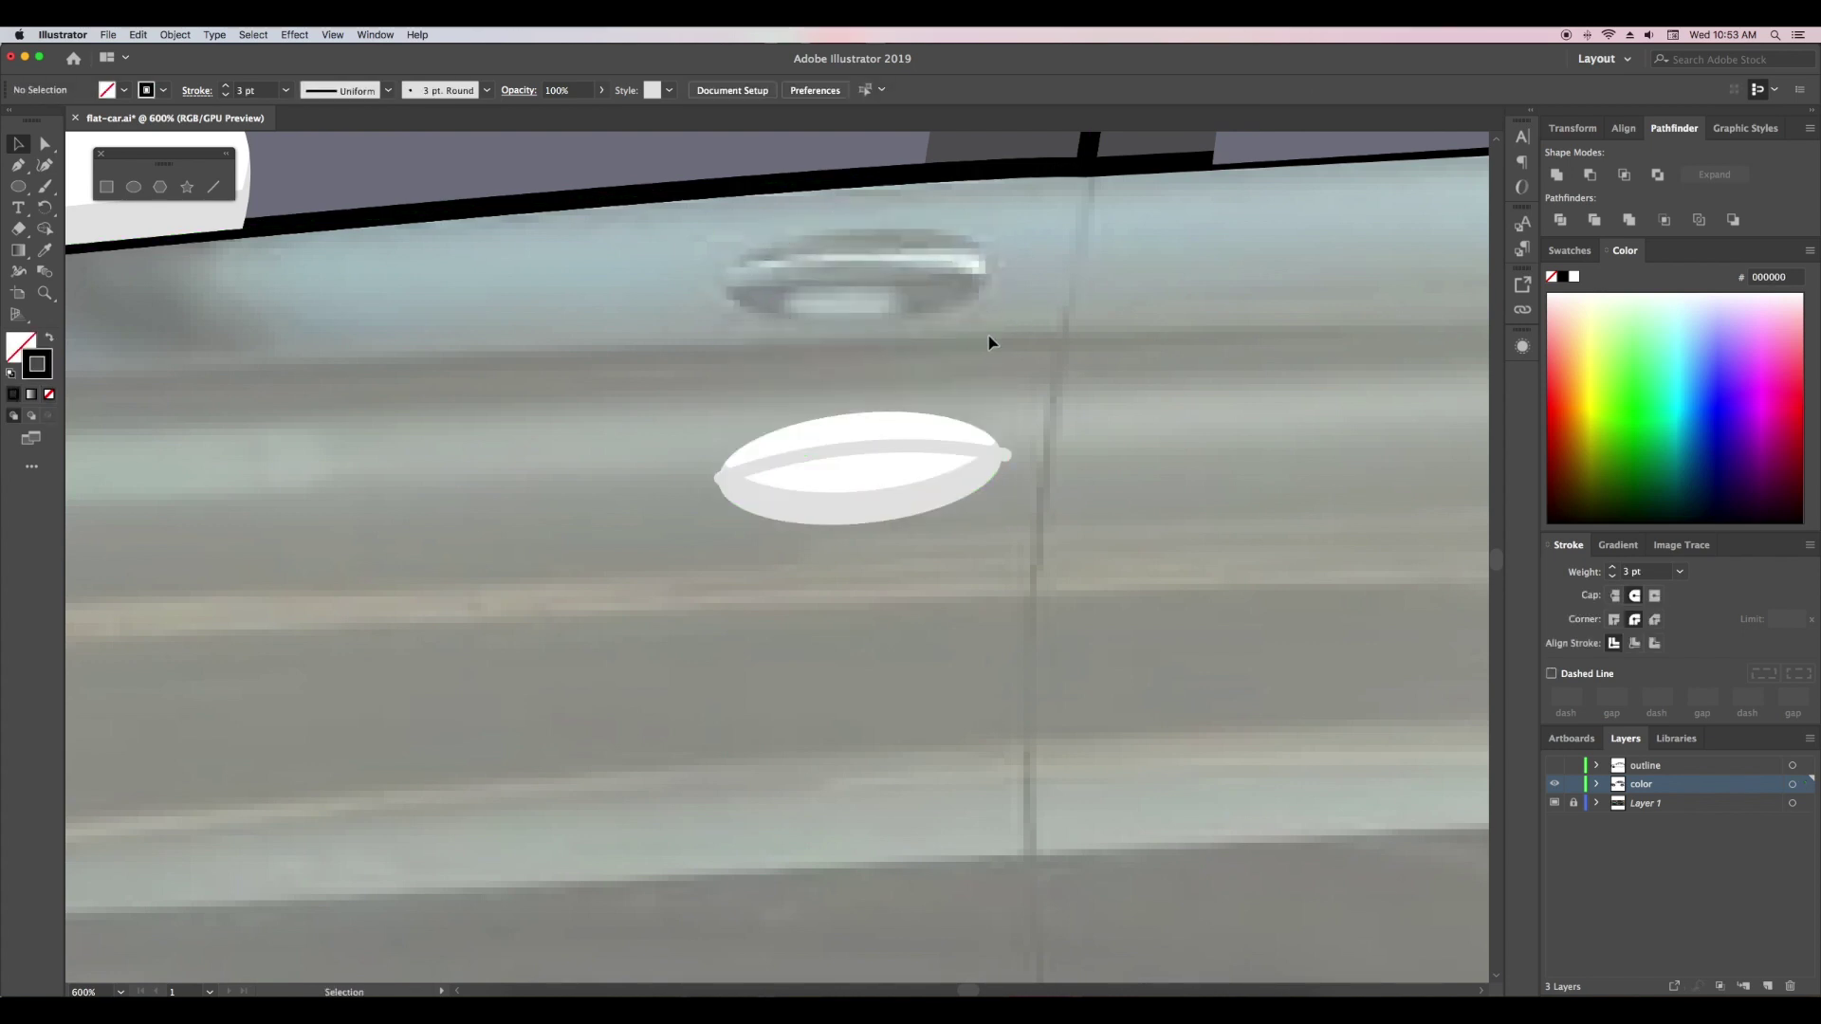
# - Return the white handle to the front door and copy it onto the rear door
pyautogui.hotkey('ctrl', '0')
pyautogui.hotkey('ctrl', 'z')
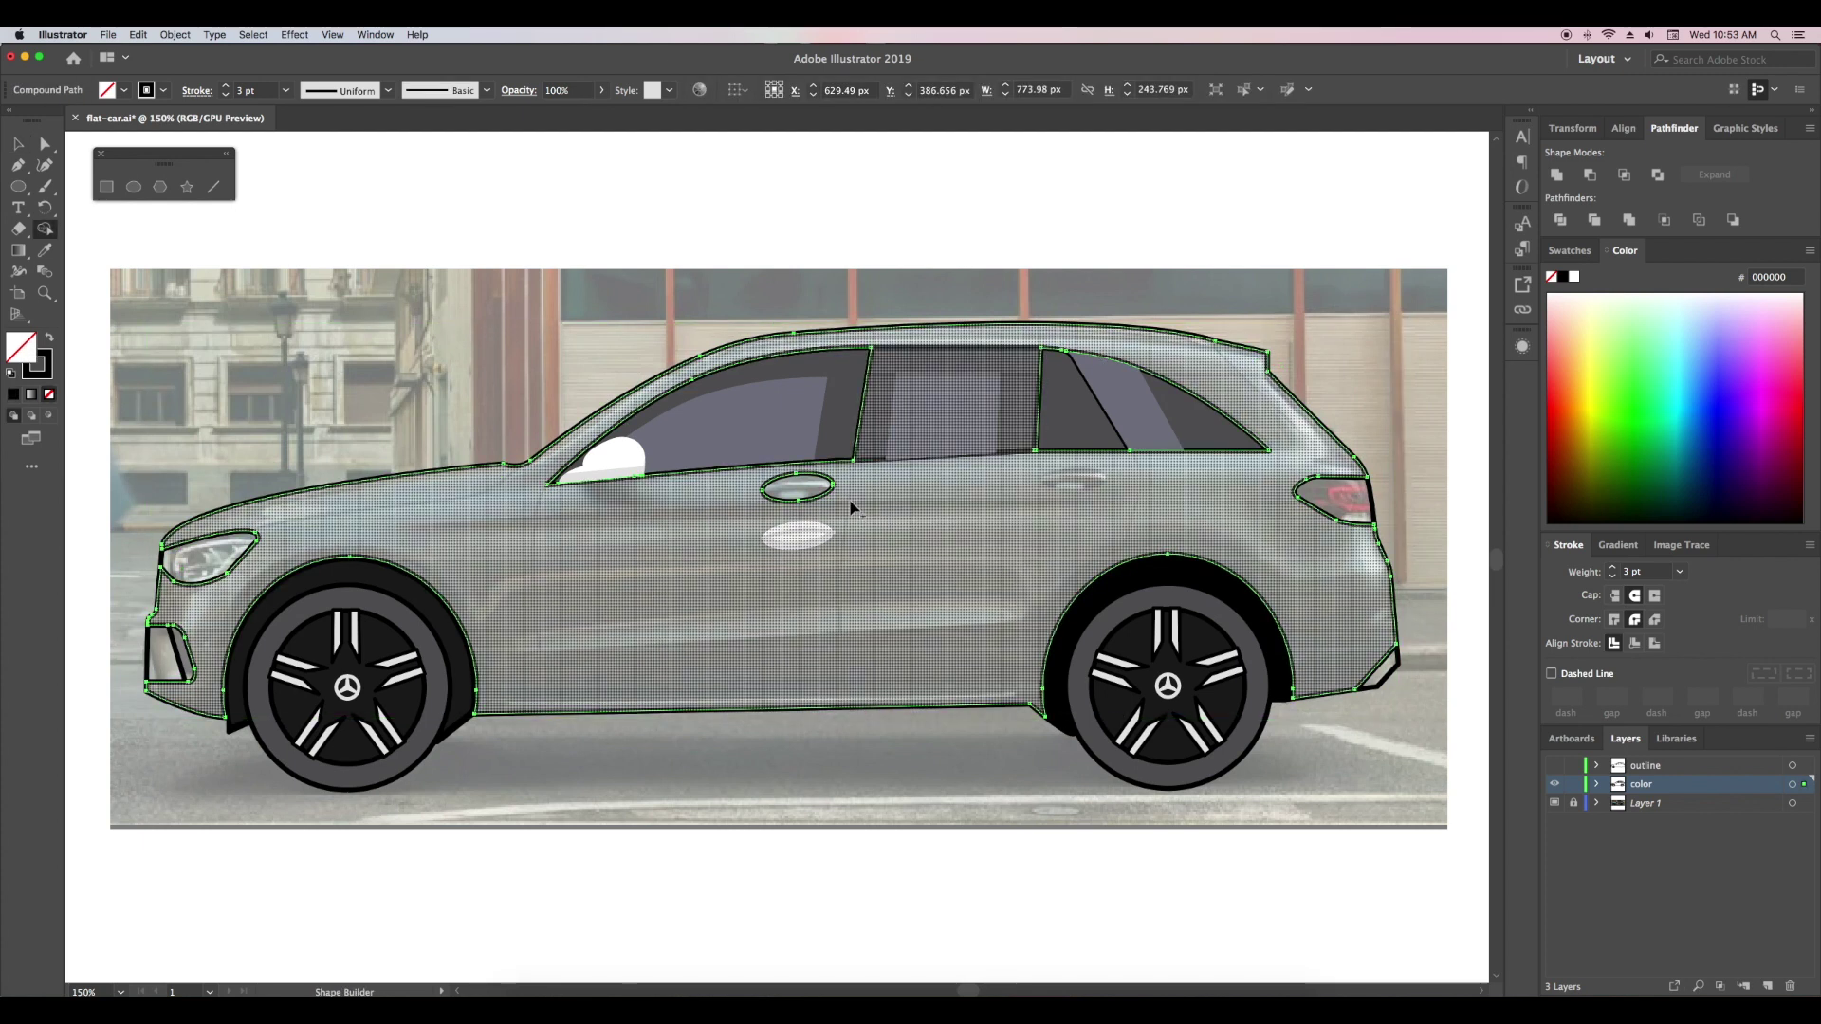
pyautogui.hotkey('ctrl', 'z')
pyautogui.hotkey('ctrl', 'z')
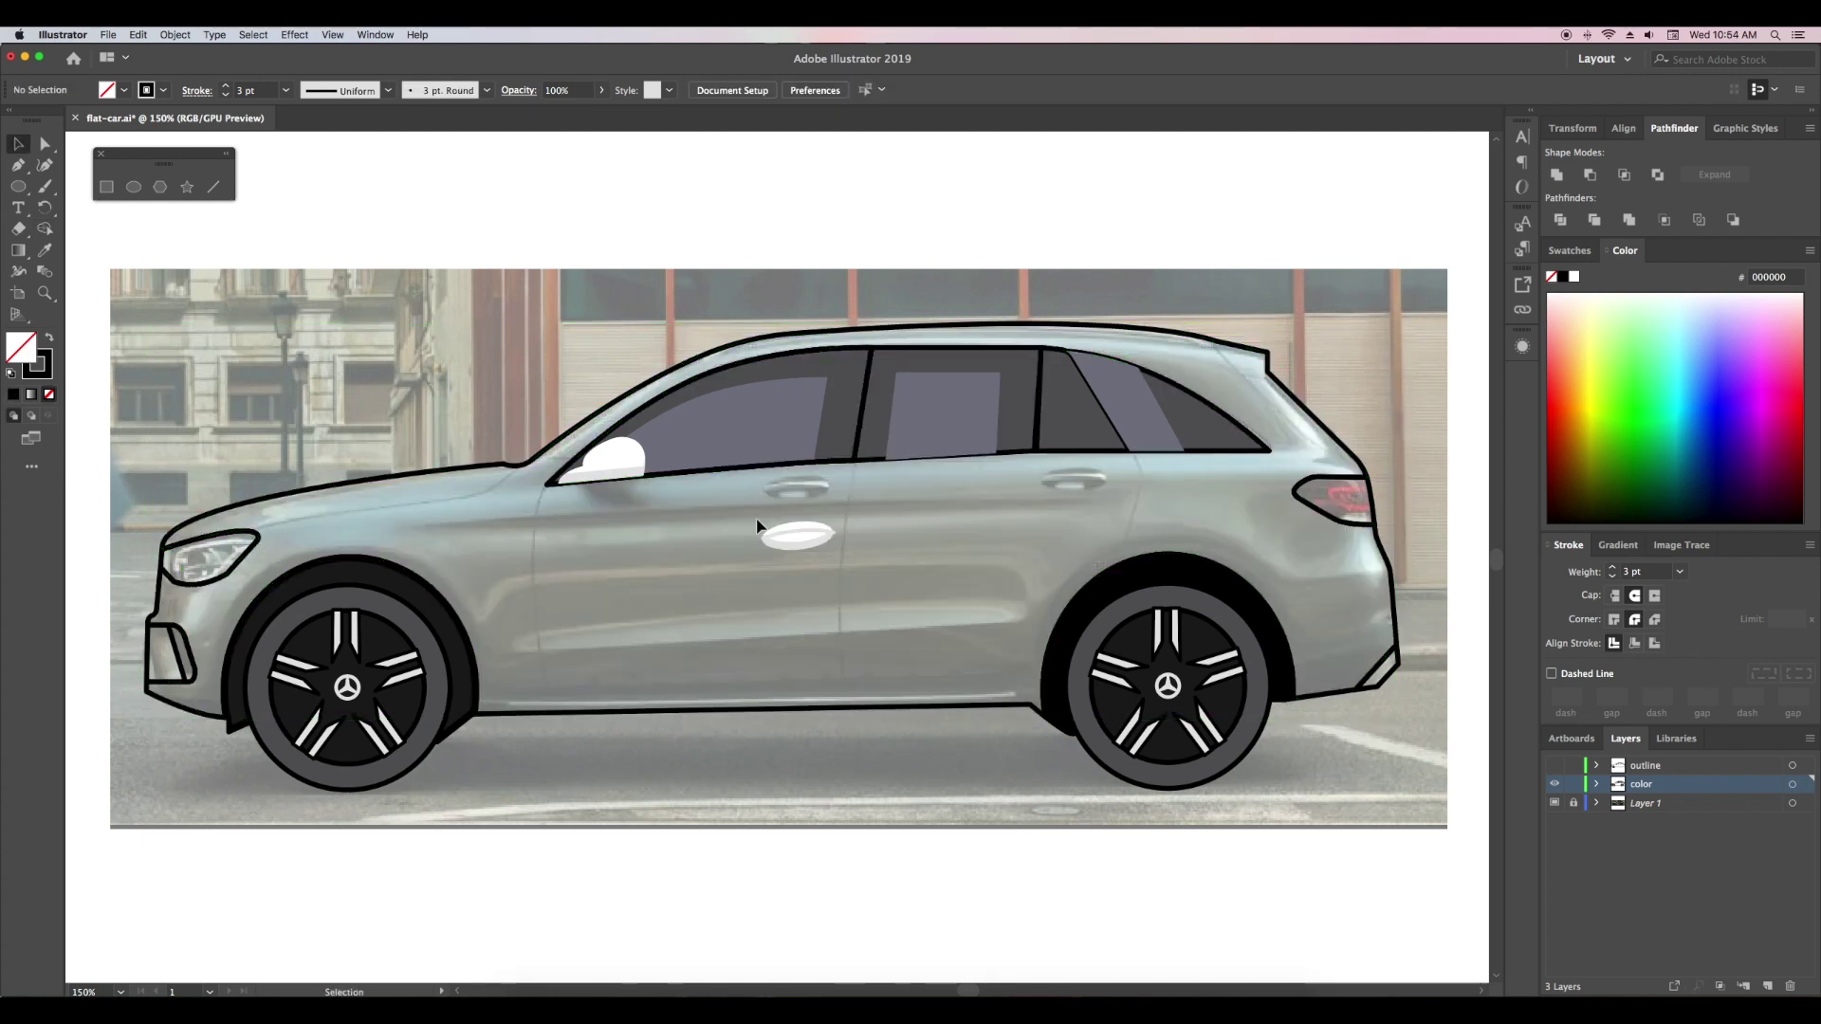
pyautogui.hotkey('ctrl', 'z')
pyautogui.hotkey('ctrl', 'z')
pyautogui.click(834, 569)
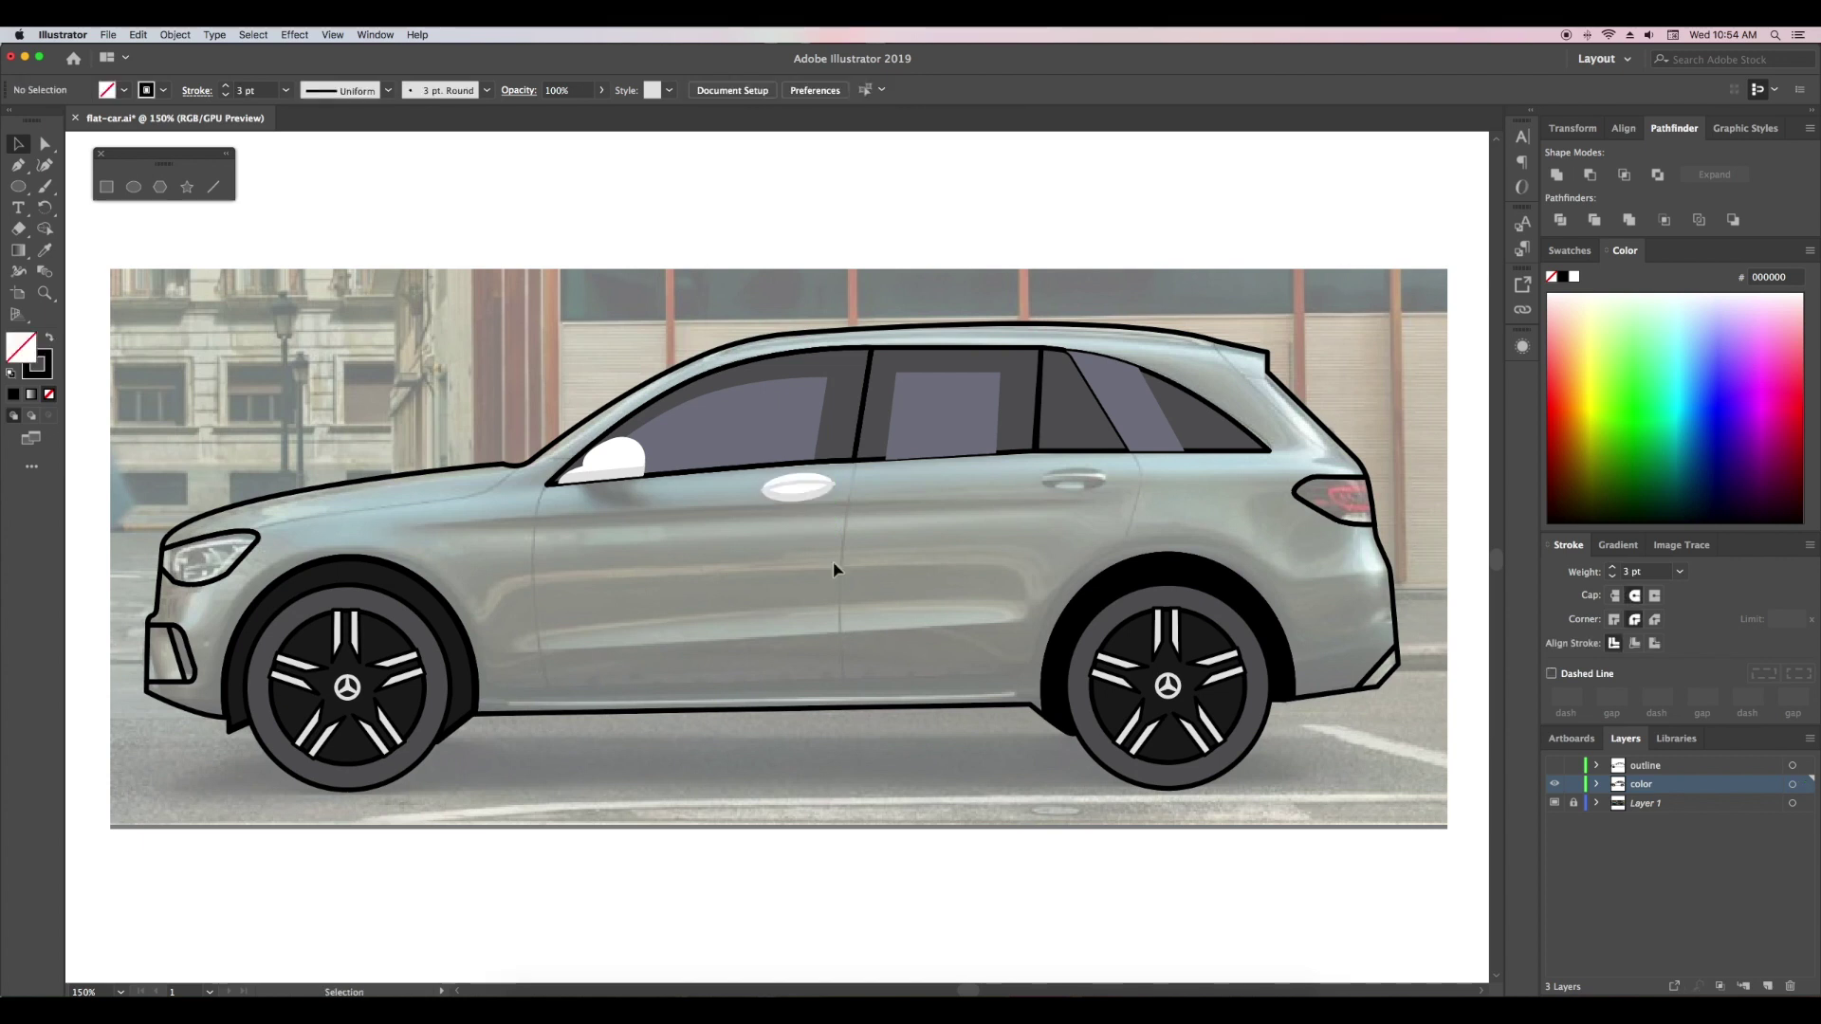
pyautogui.moveTo(793, 489); pyautogui.dragTo(1073, 488)
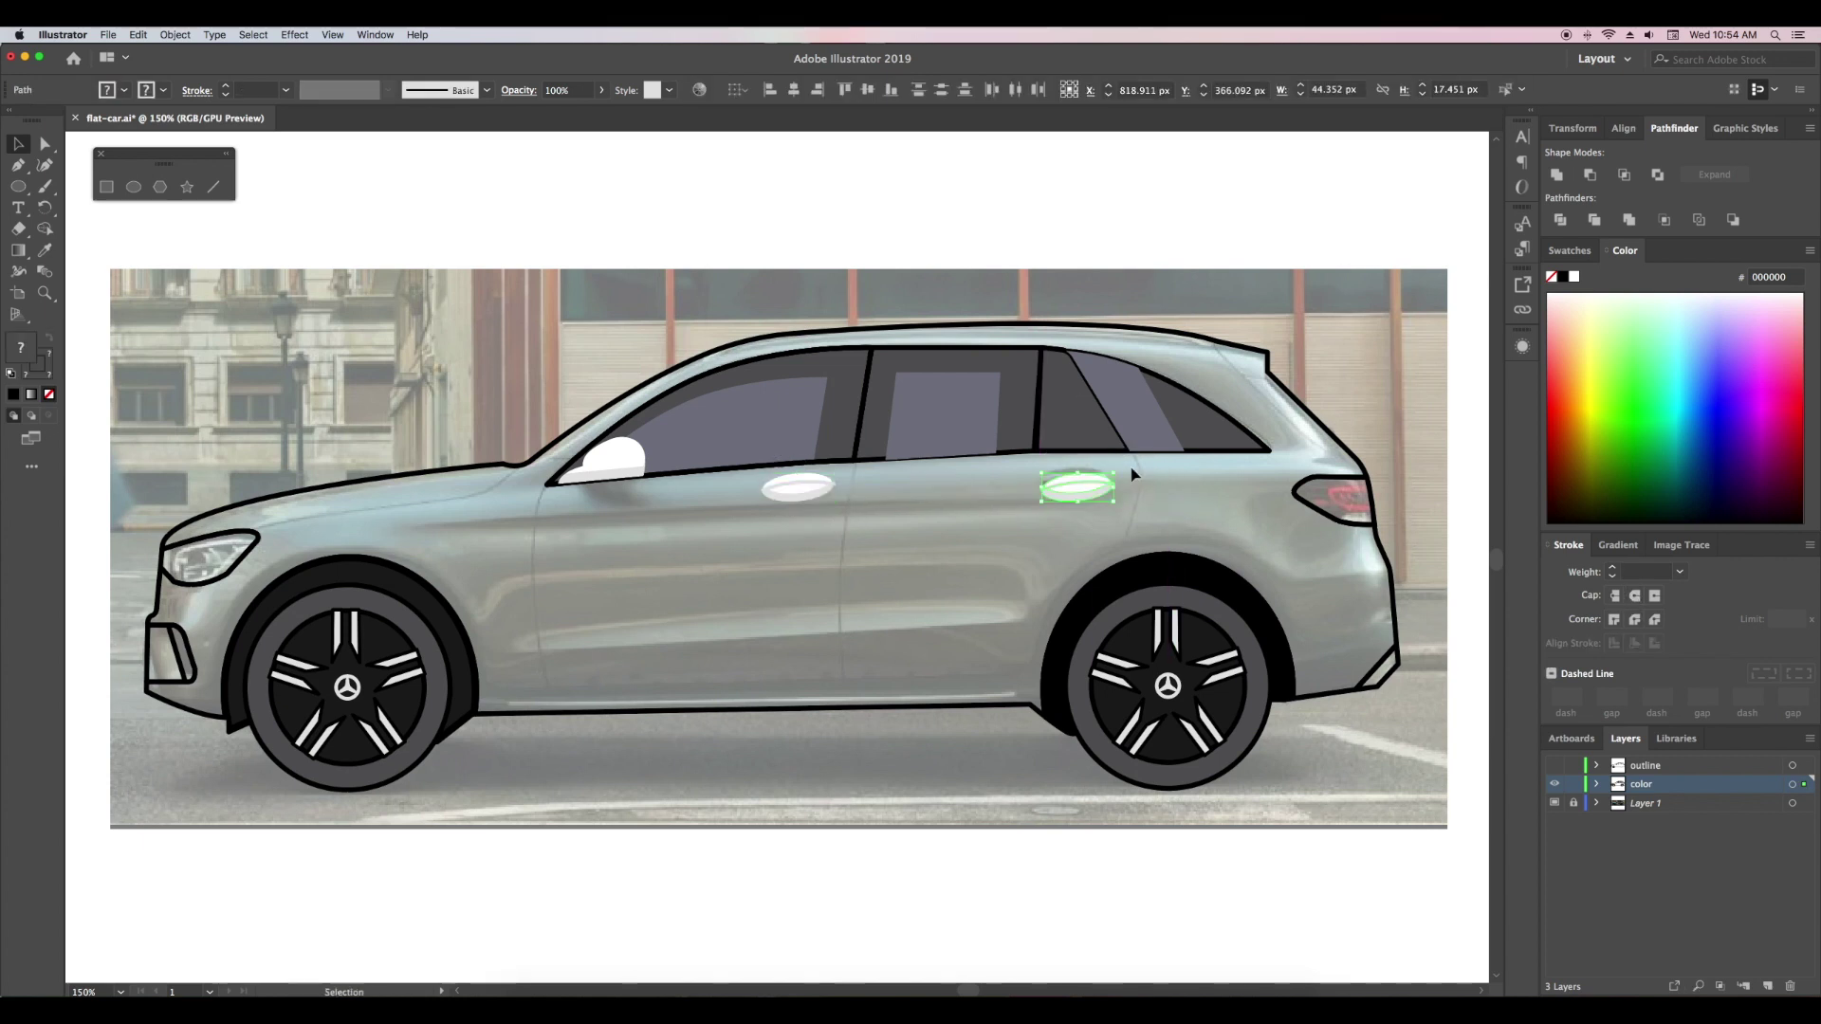
pyautogui.press('e')
# - Show the outline layer again and make it the active layer
pyautogui.press('v')
pyautogui.click(1309, 709)
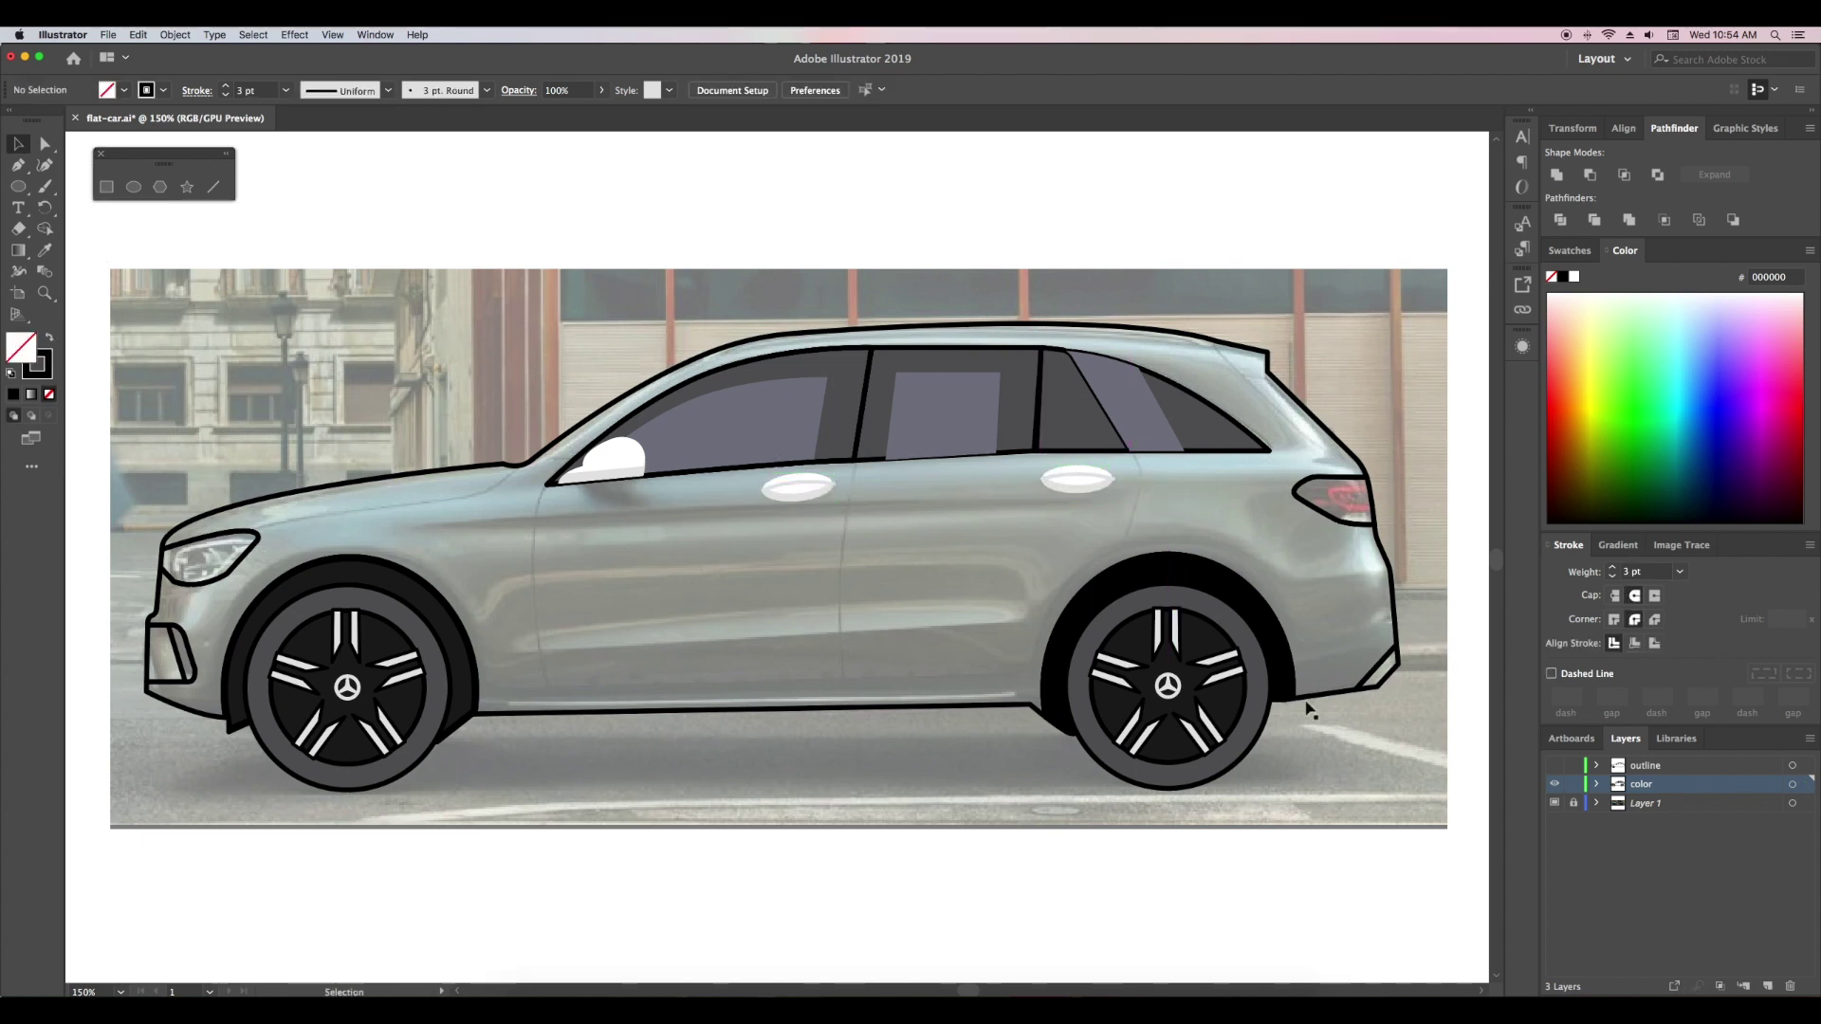
pyautogui.click(1555, 766)
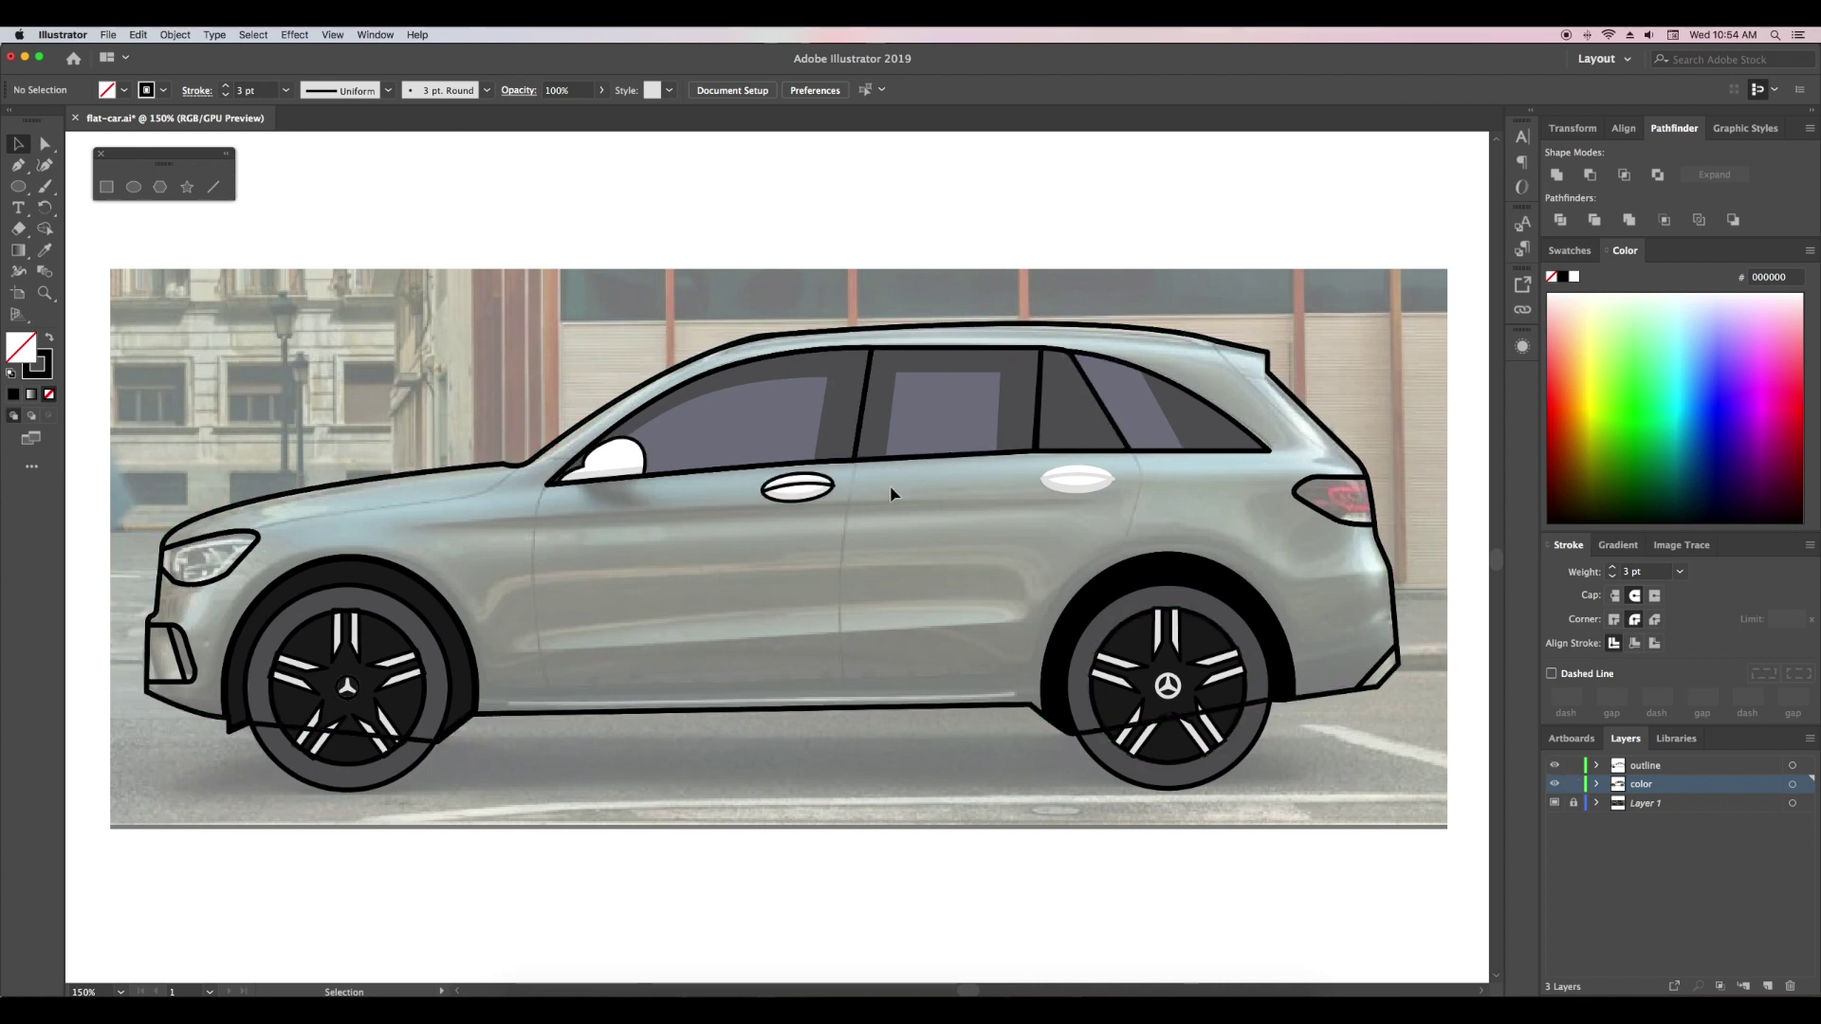
pyautogui.click(1582, 765)
pyautogui.click(775, 484)
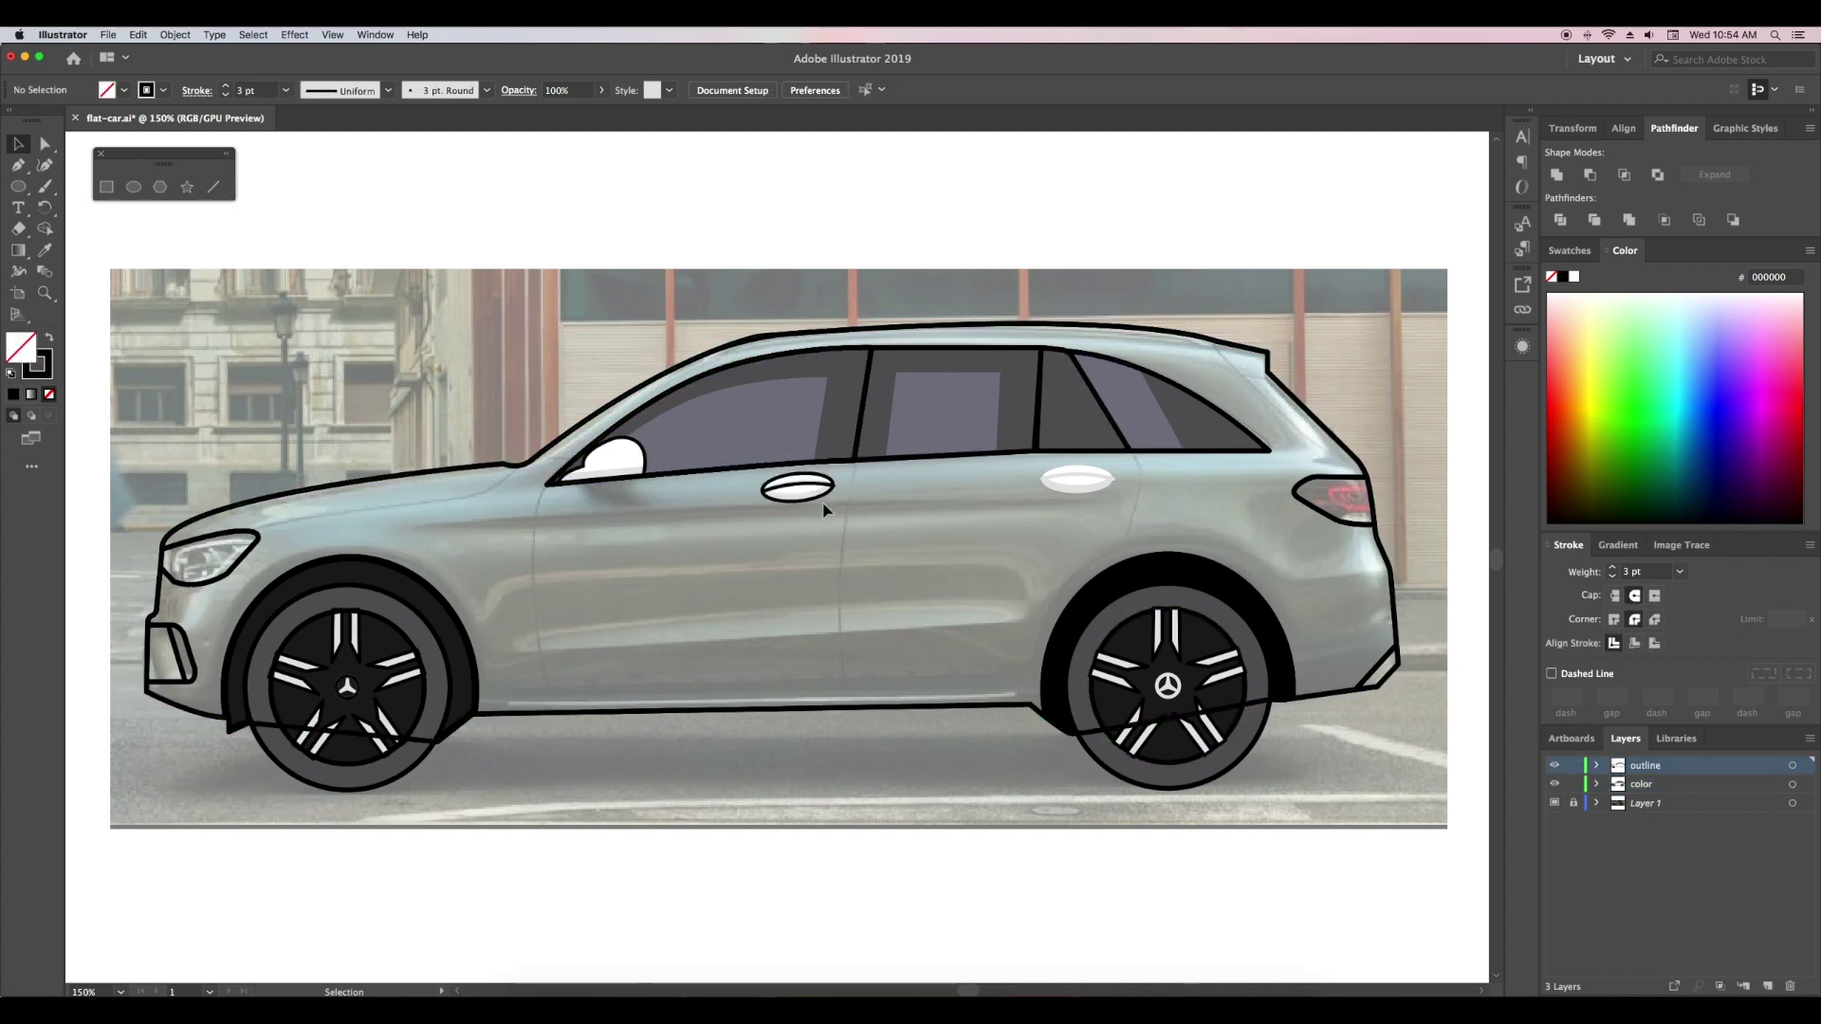
# - Draw a curved black seam from the front door's window corner down to the sill
pyautogui.click(1555, 784)
pyautogui.hotkey('ctrl', 'z')
pyautogui.click(1555, 784)
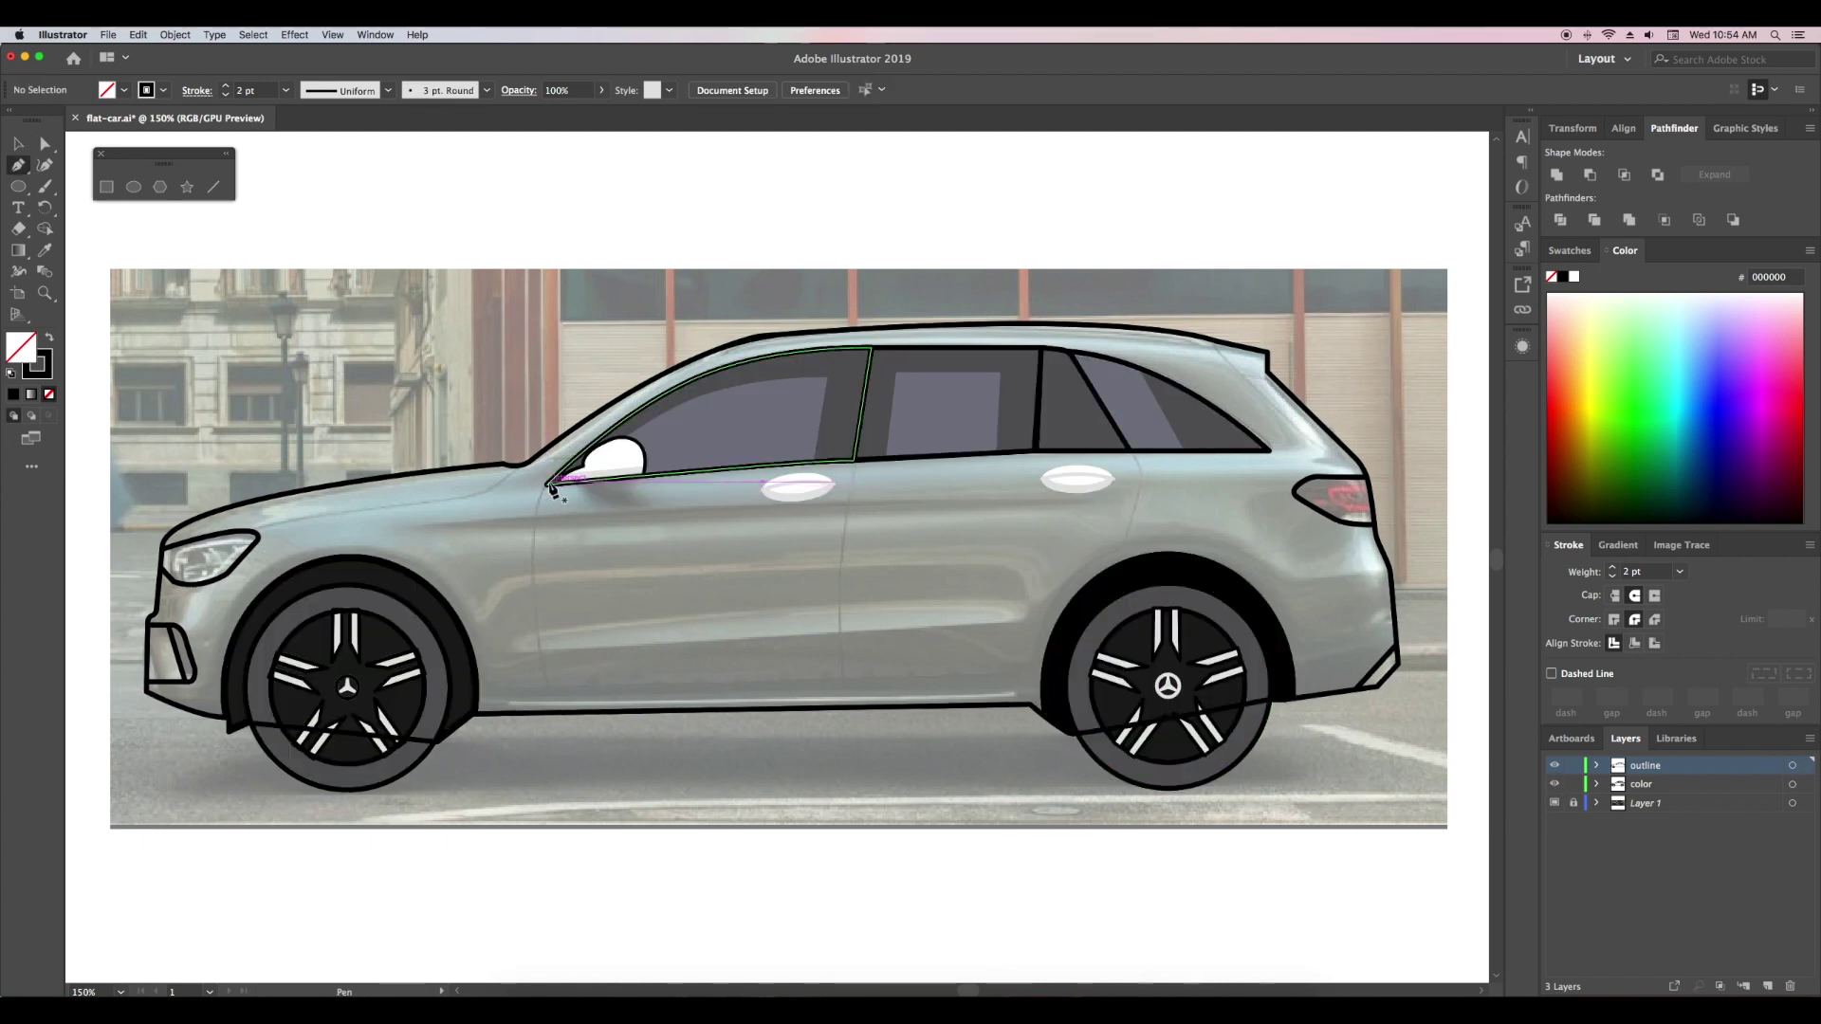
pyautogui.click(546, 485)
pyautogui.moveTo(550, 686); pyautogui.dragTo(590, 795)
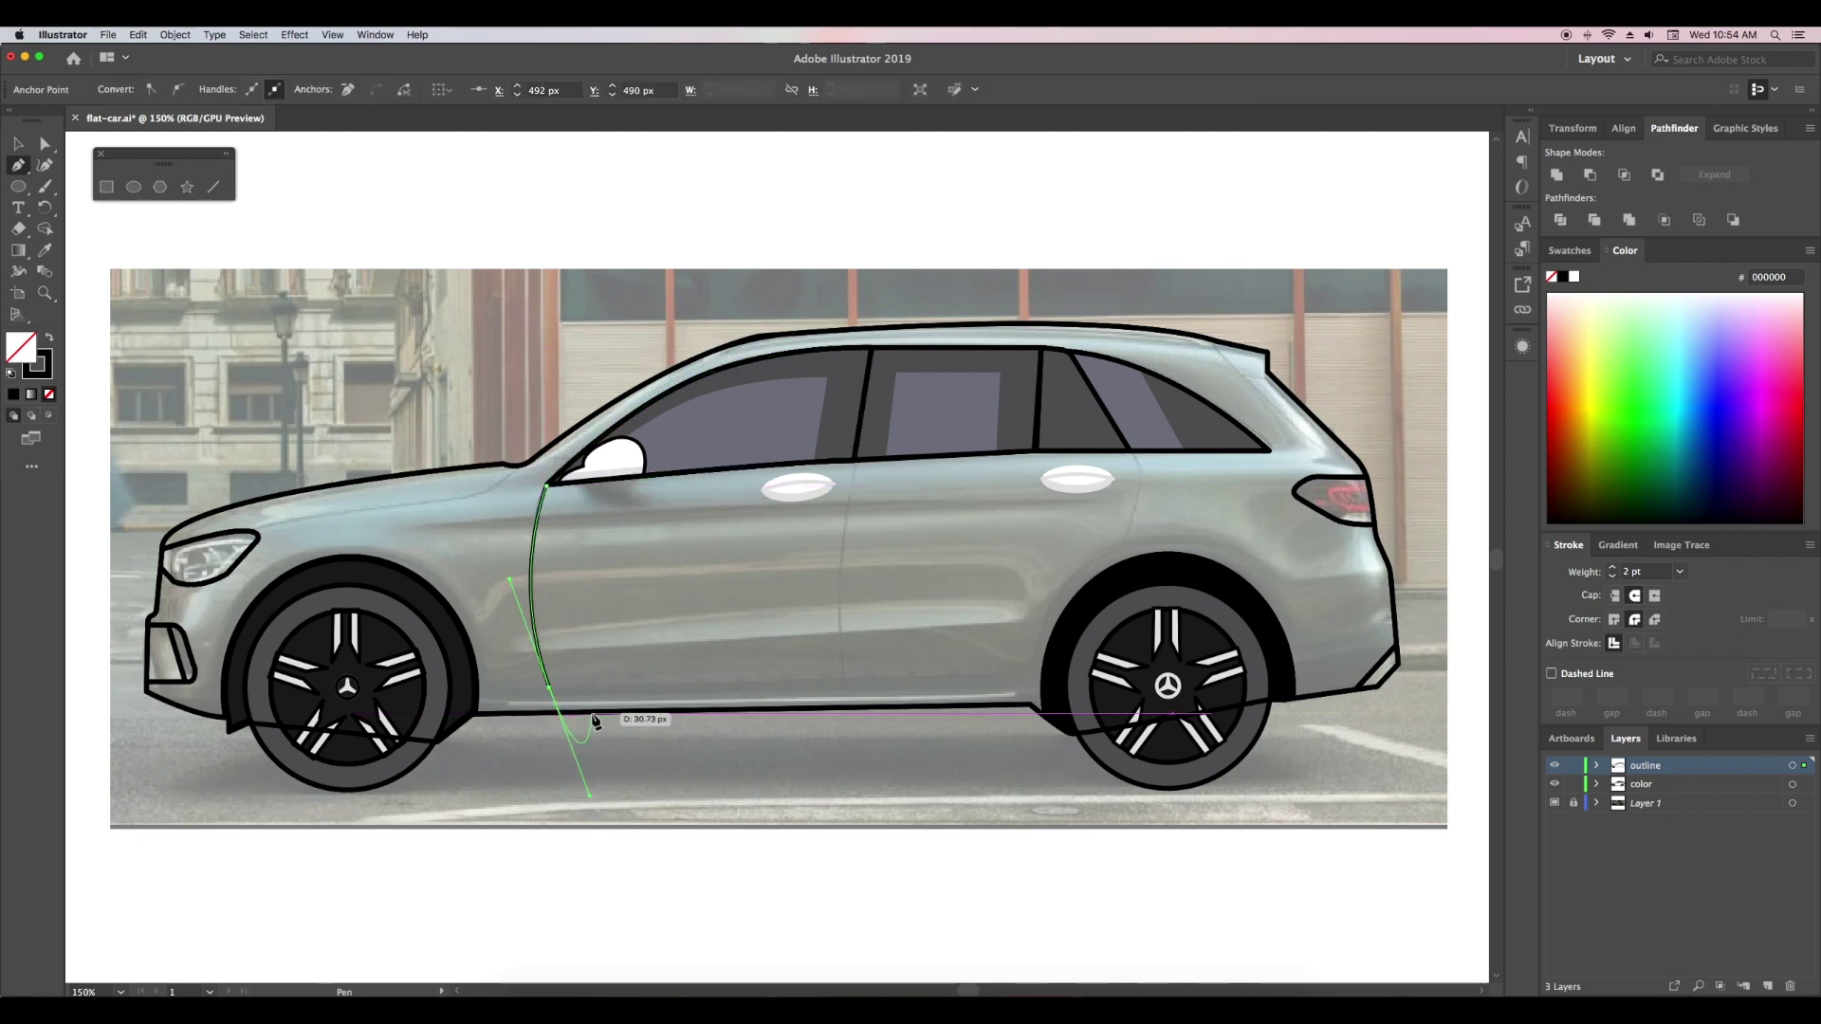
pyautogui.press('v')
pyautogui.click(585, 664)
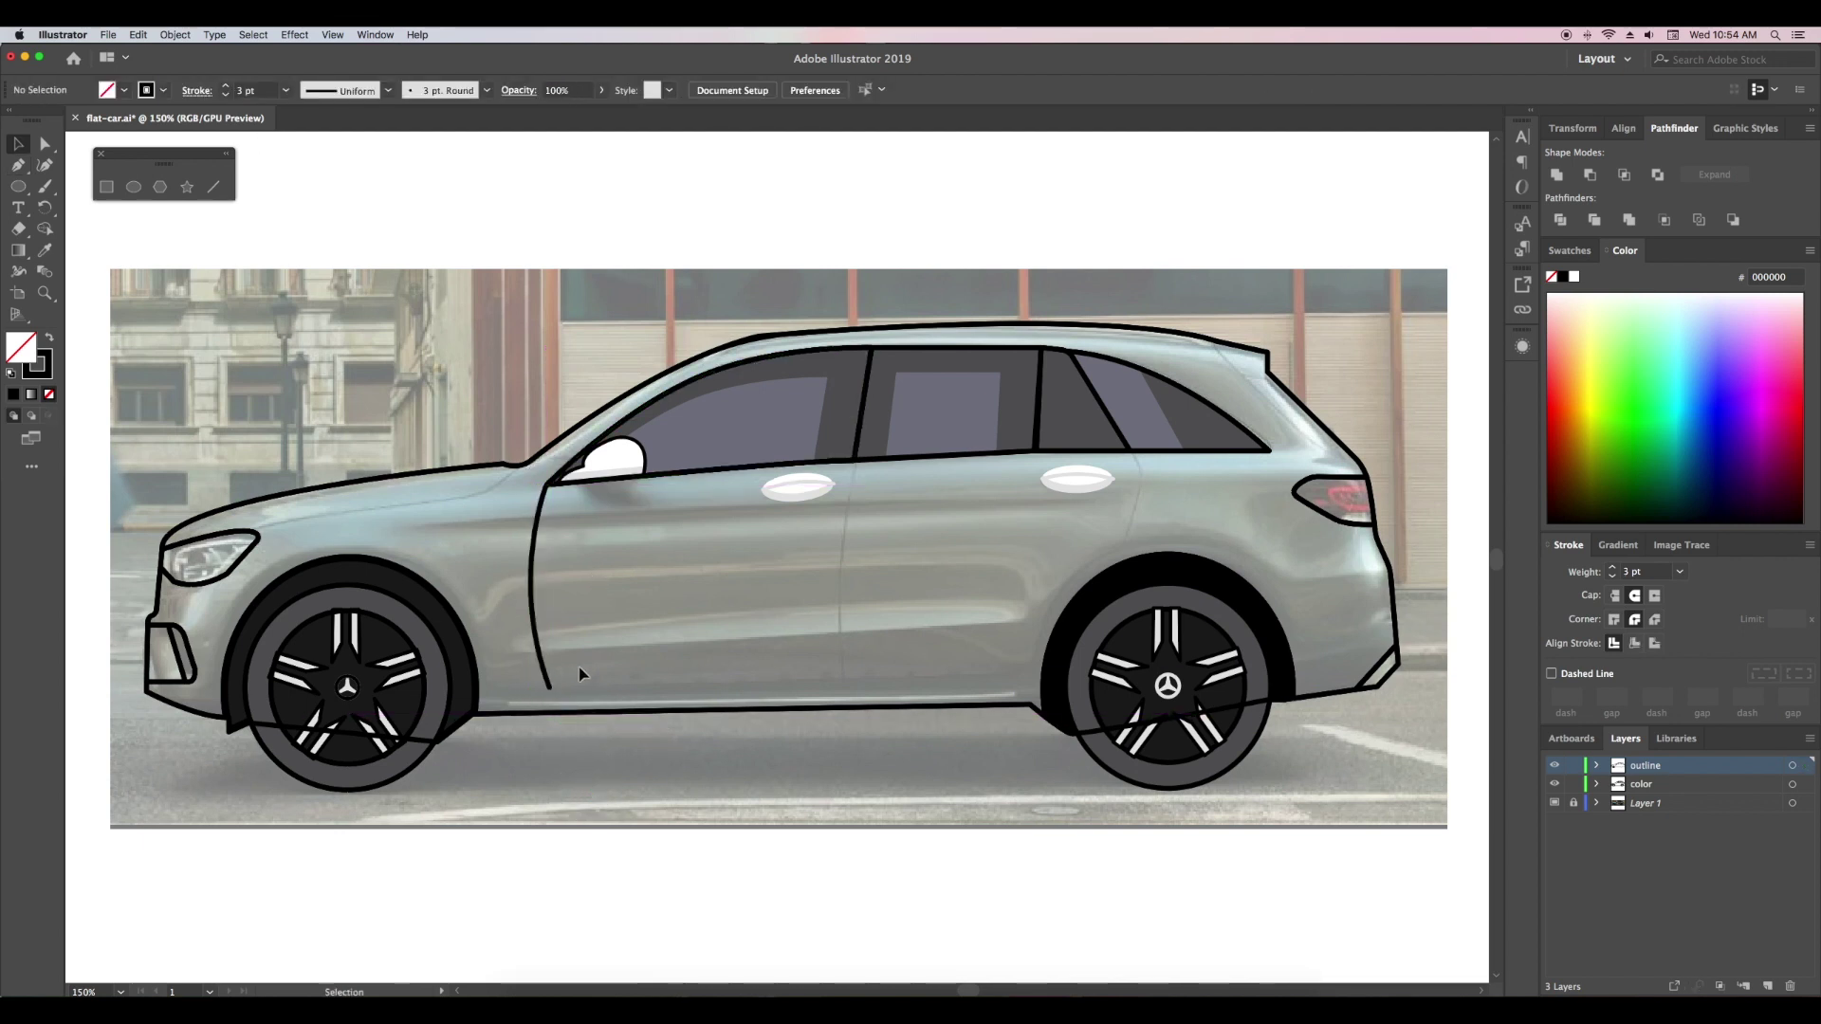
# - Taper the lower end of the front door seam to a point with the Width tool
pyautogui.hotkey('ctrl', '+')
pyautogui.hotkey('ctrl', '+')
pyautogui.hotkey('ctrl', '+')
pyautogui.scroll(-3, 974, 471)
pyautogui.hscroll(-5, 974, 470)
pyautogui.hotkey('shift', 'w')
pyautogui.moveTo(709, 690); pyautogui.dragTo(704, 692)
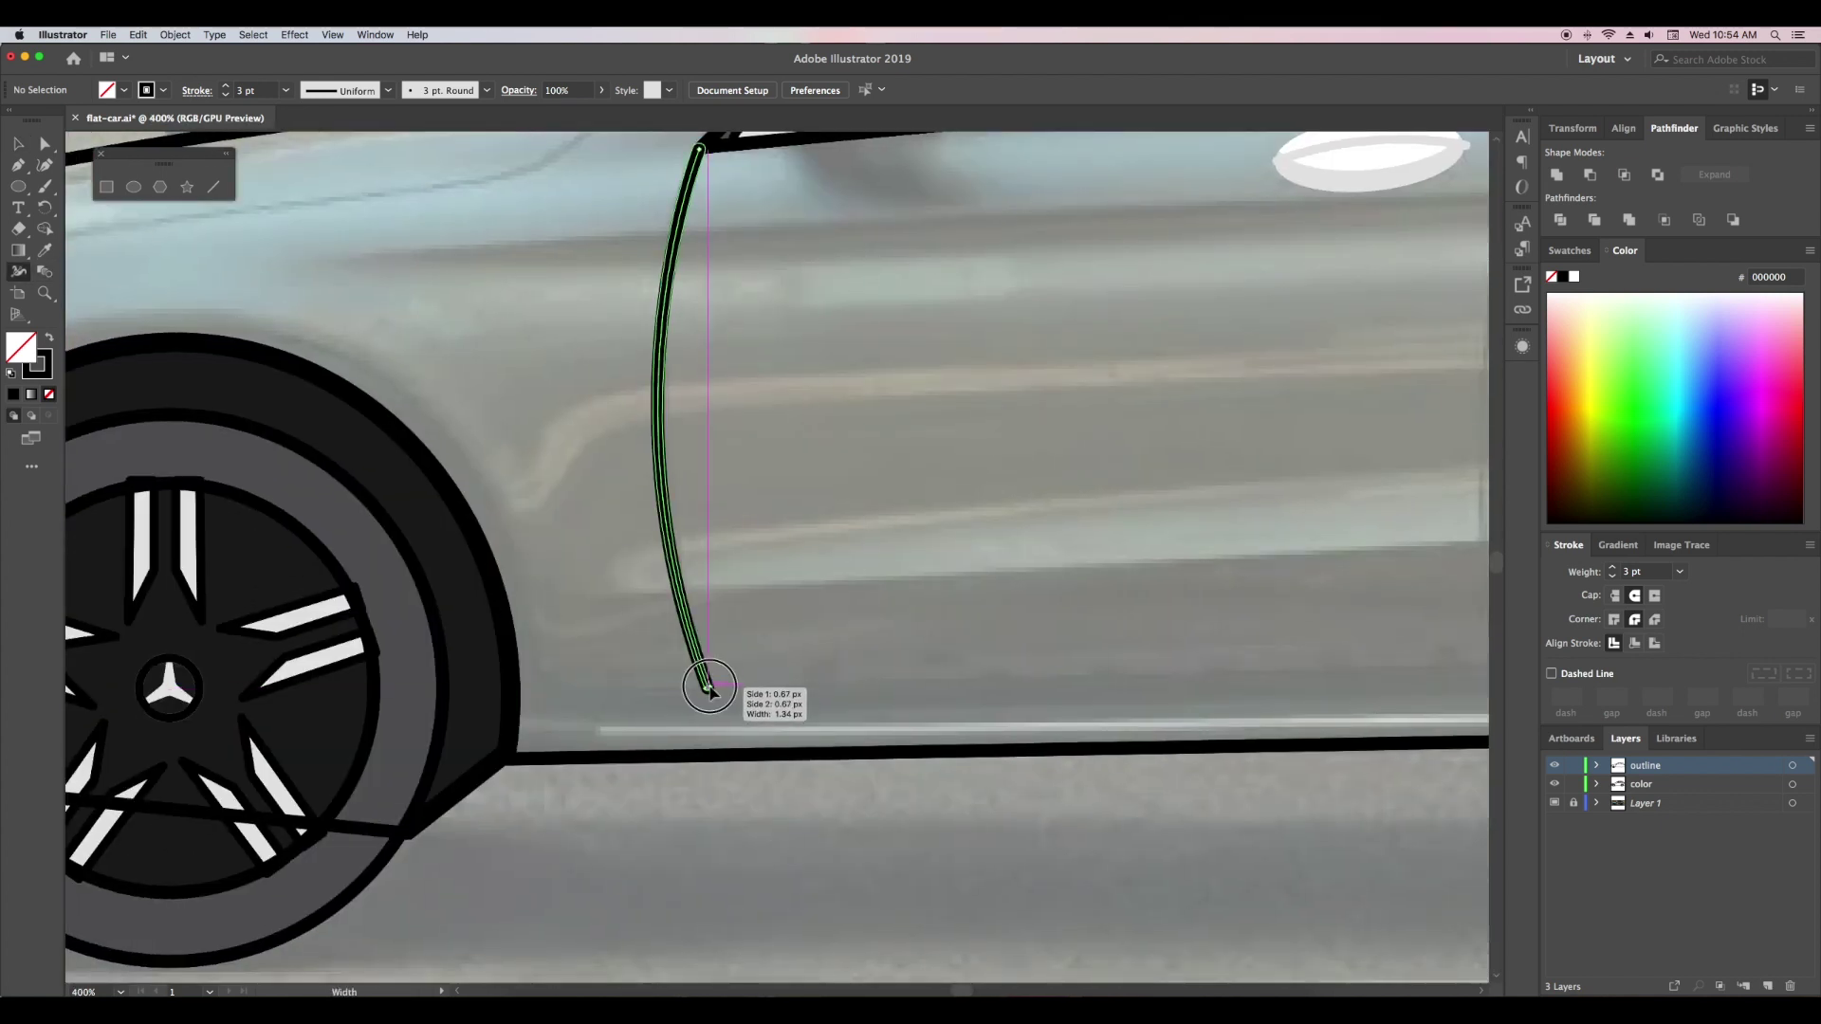
pyautogui.press('v')
pyautogui.hscroll(6, 838, 626)
# - Draw the curved rear door seam from the roof line down and taper its lower end
pyautogui.press('p')
pyautogui.scroll(3, 925, 254)
pyautogui.click(927, 242)
pyautogui.moveTo(891, 813); pyautogui.dragTo(926, 942)
pyautogui.press('v')
pyautogui.hotkey('shift', 'w')
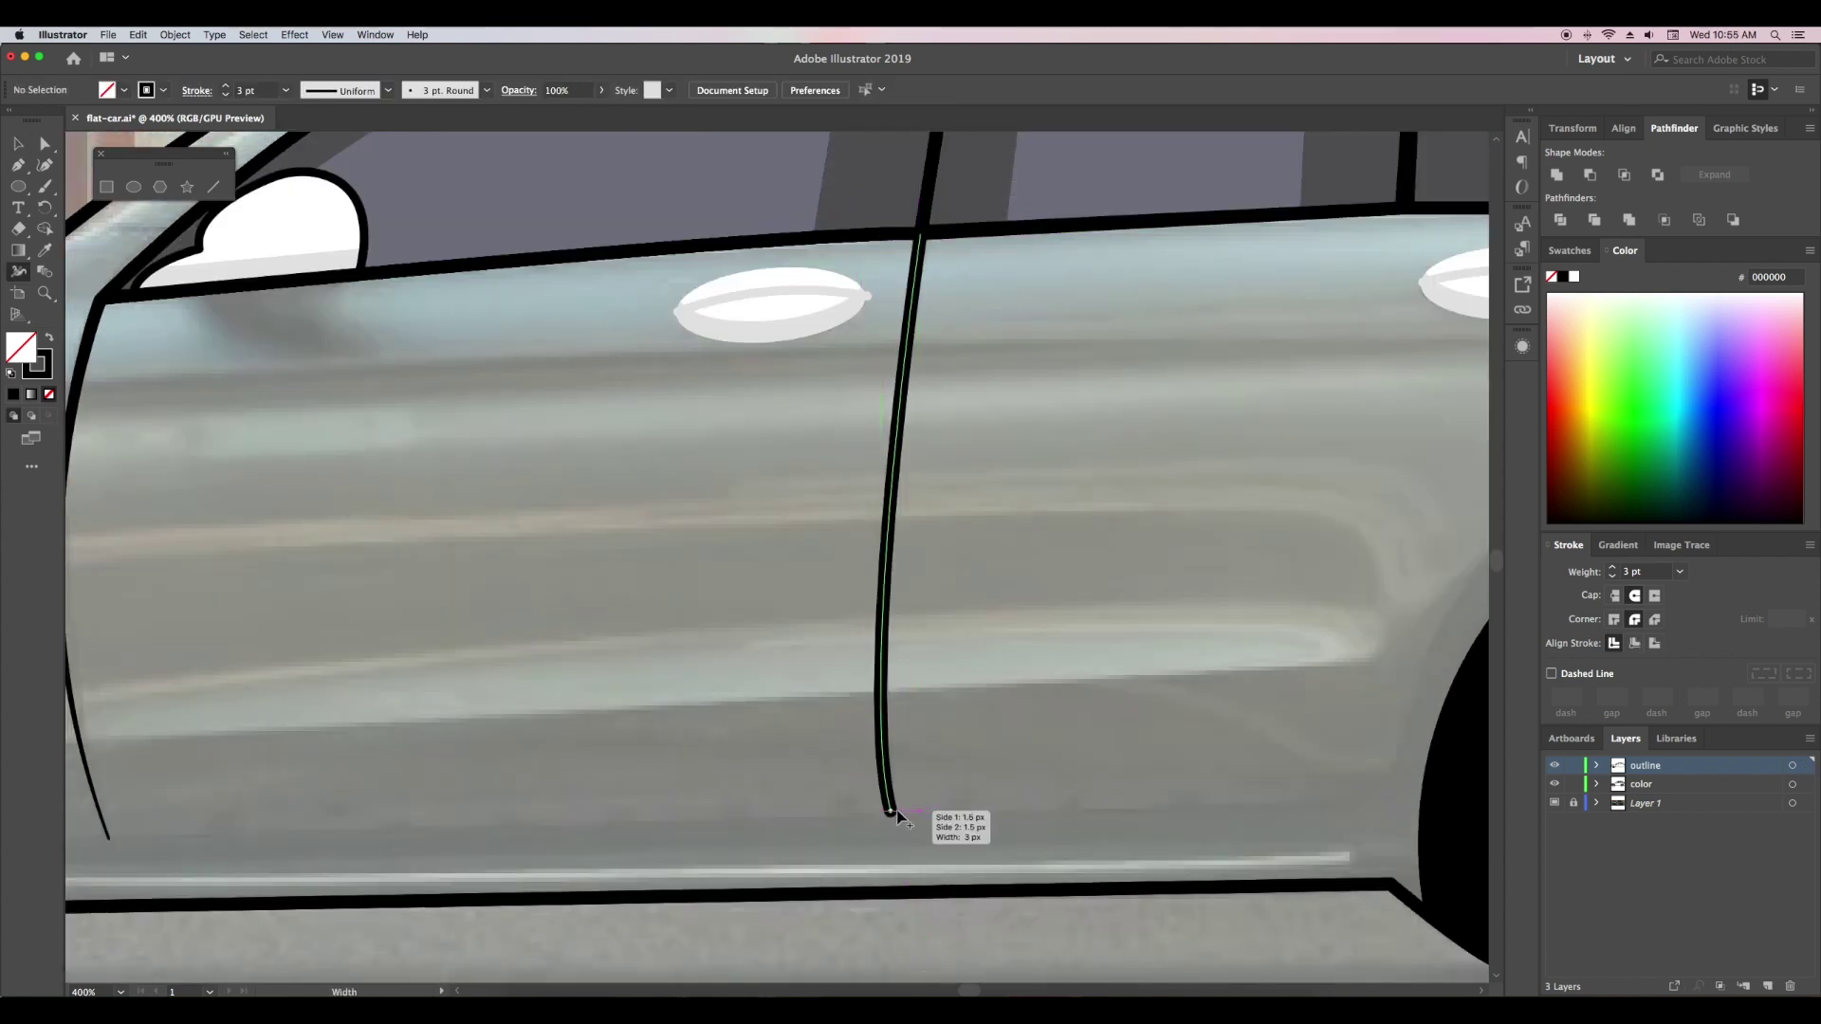
pyautogui.moveTo(890, 811); pyautogui.dragTo(886, 812)
pyautogui.press('super+minus')
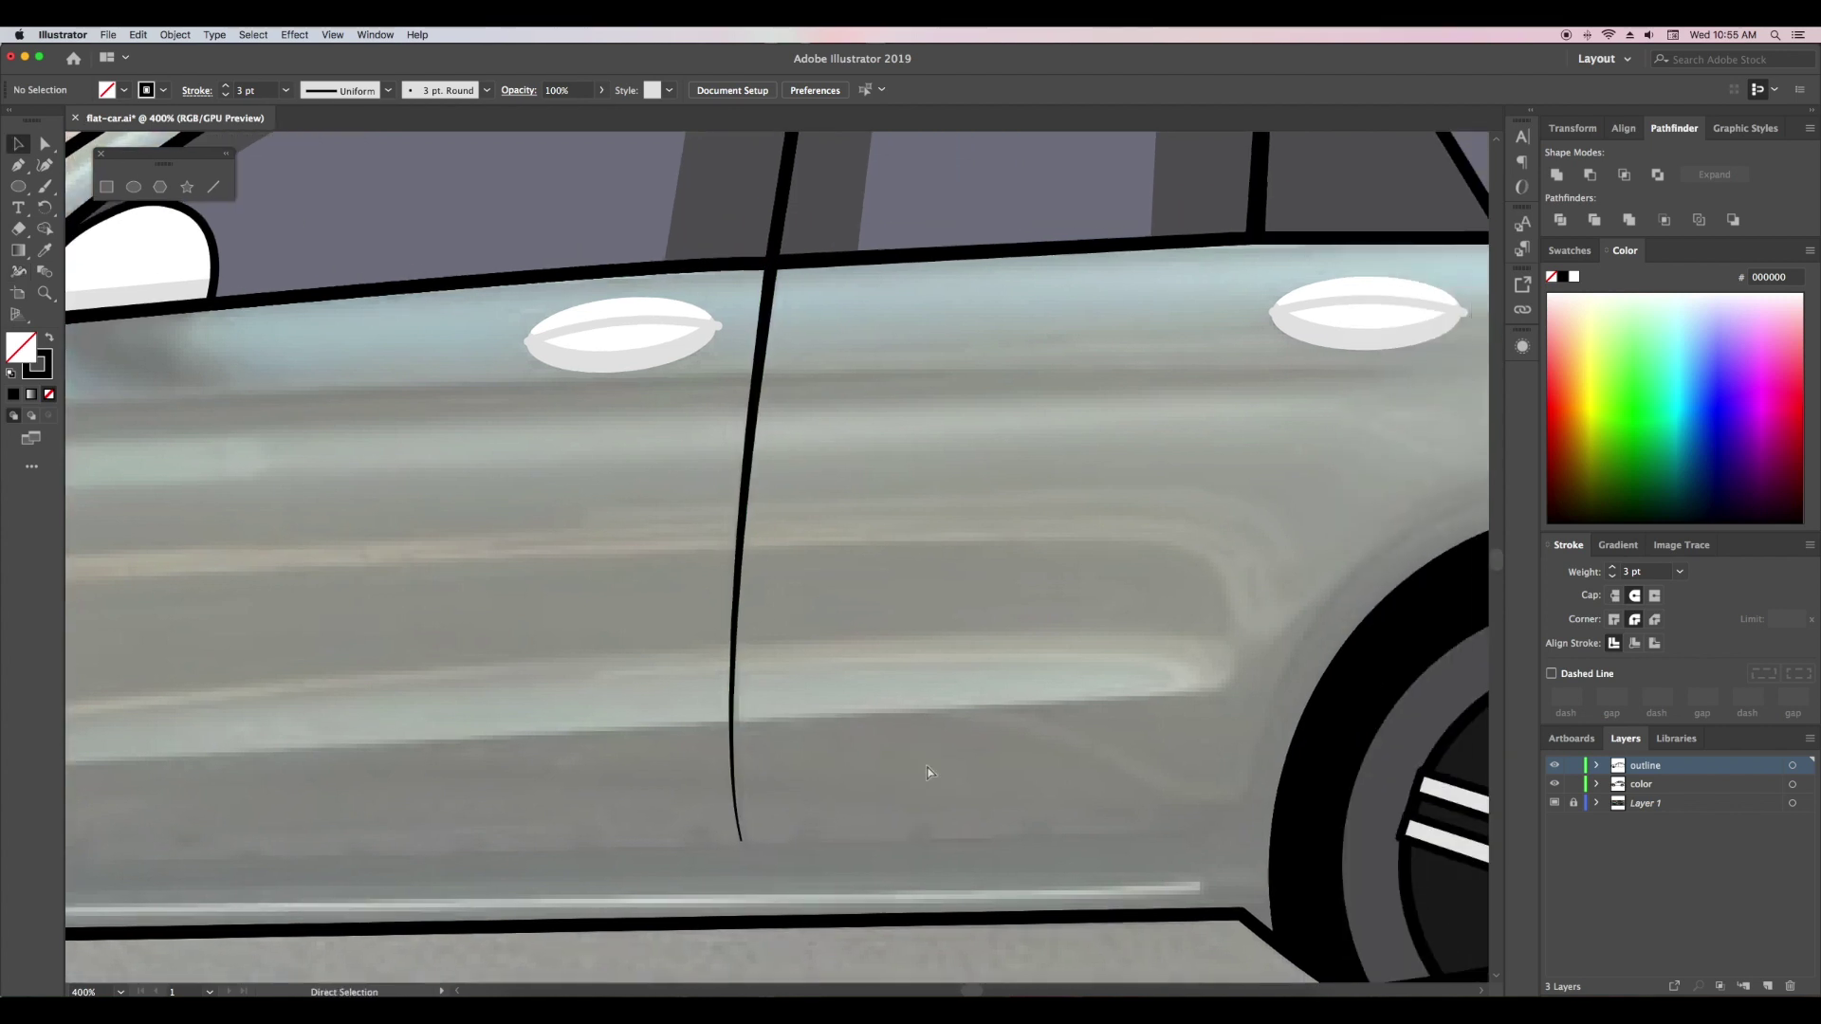
pyautogui.press('super+minus')
pyautogui.press('p')
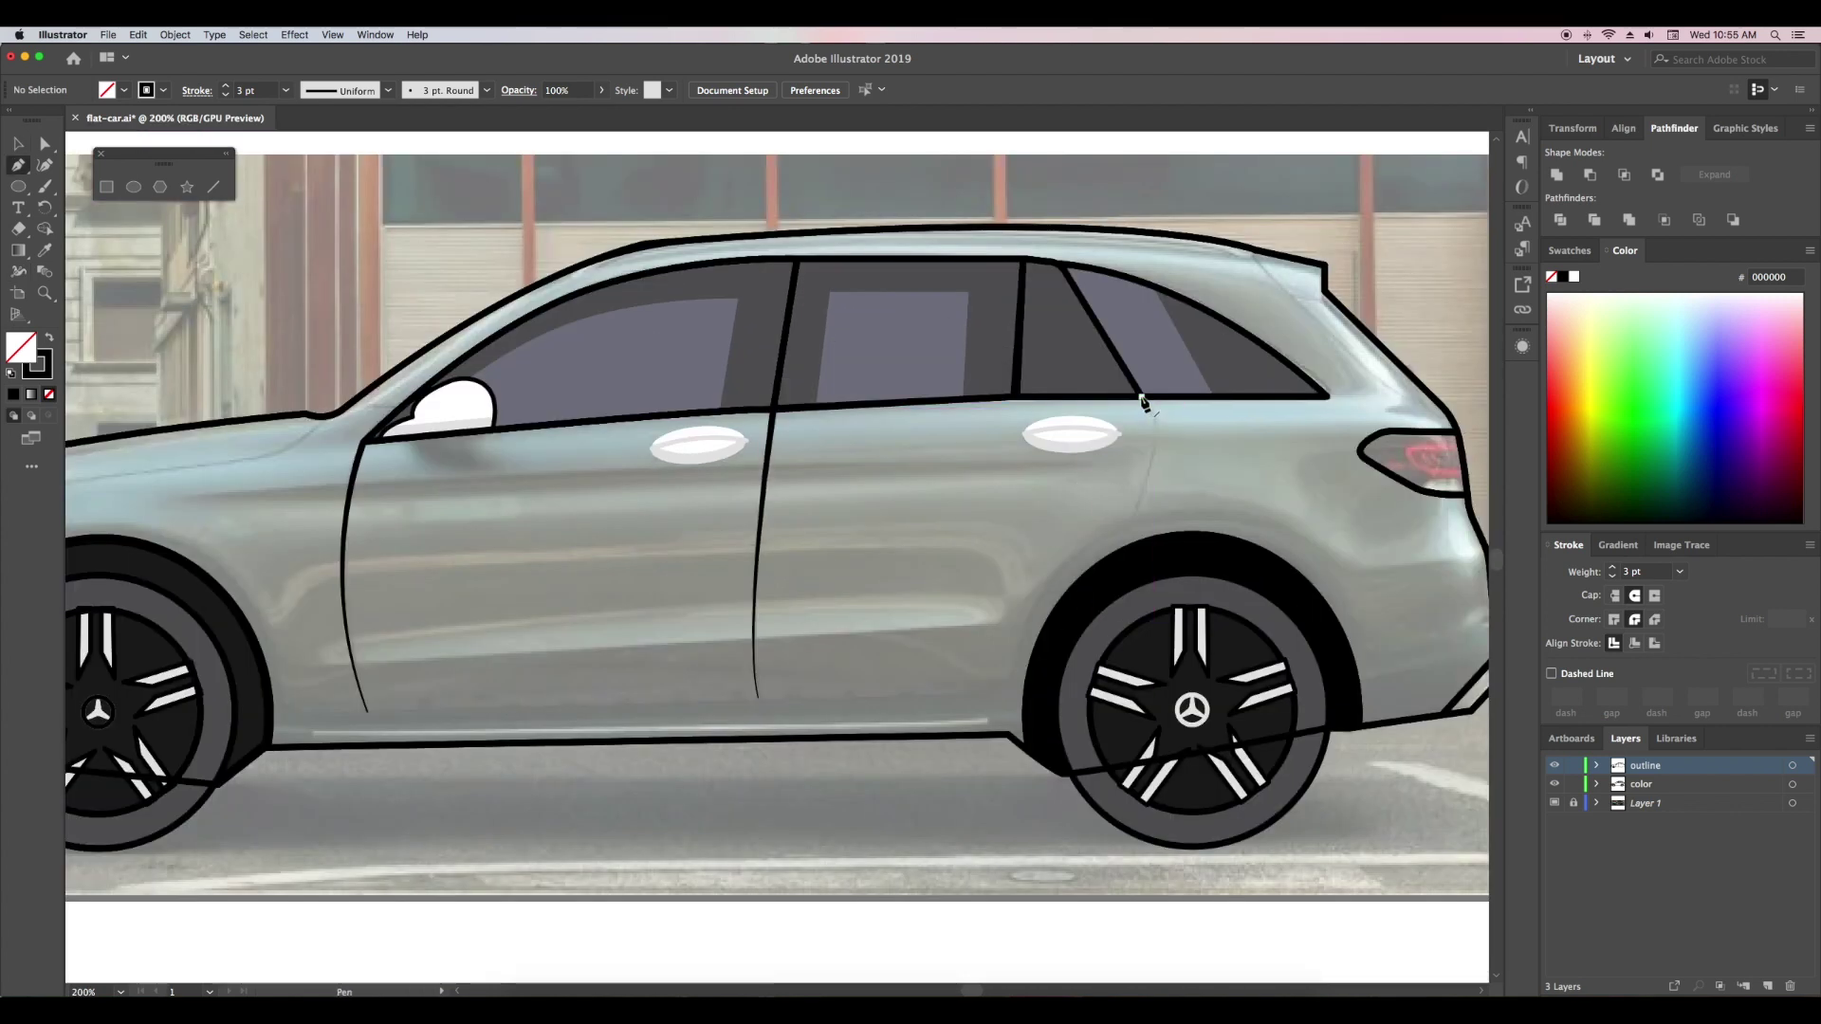
# - Draw a line from the rear window sill to above the rear wheel arch, tapering its bottom
pyautogui.click(1138, 396)
pyautogui.click(1130, 528)
pyautogui.press('super+shift+a')
pyautogui.hotkey('shift', 'w')
pyautogui.moveTo(1138, 534); pyautogui.dragTo(1132, 527)
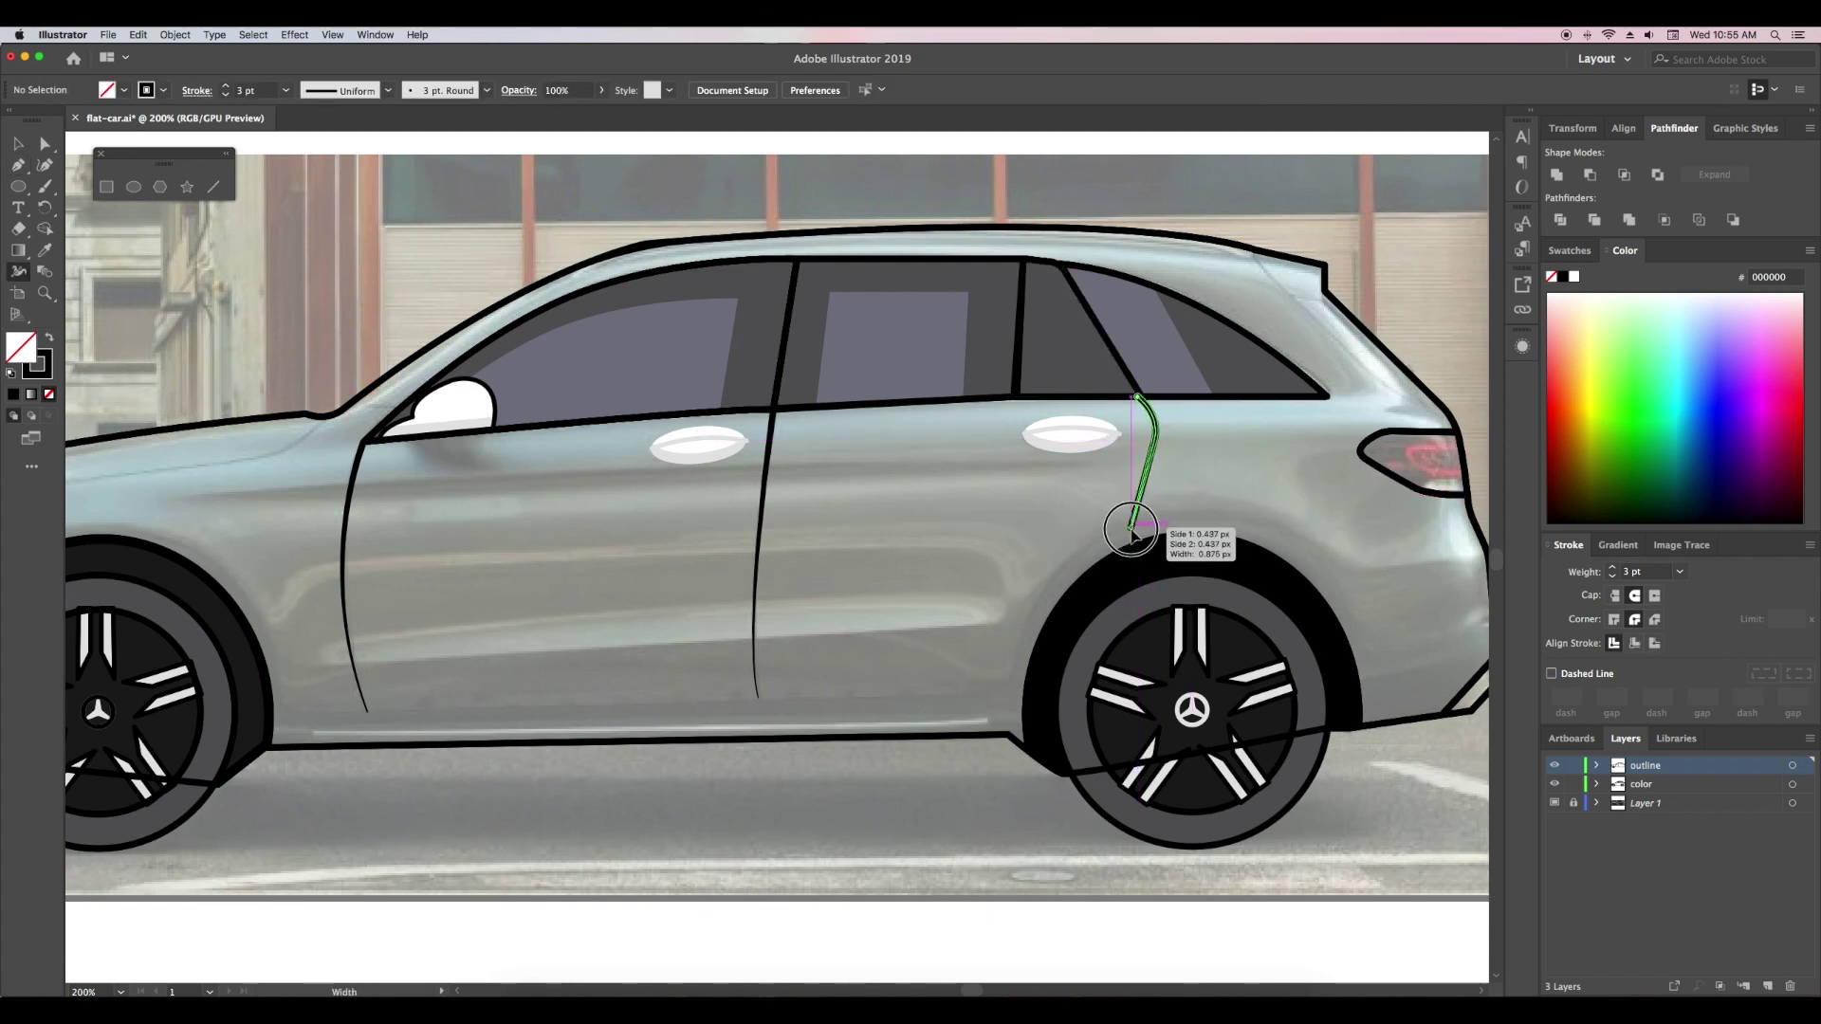
pyautogui.press('v')
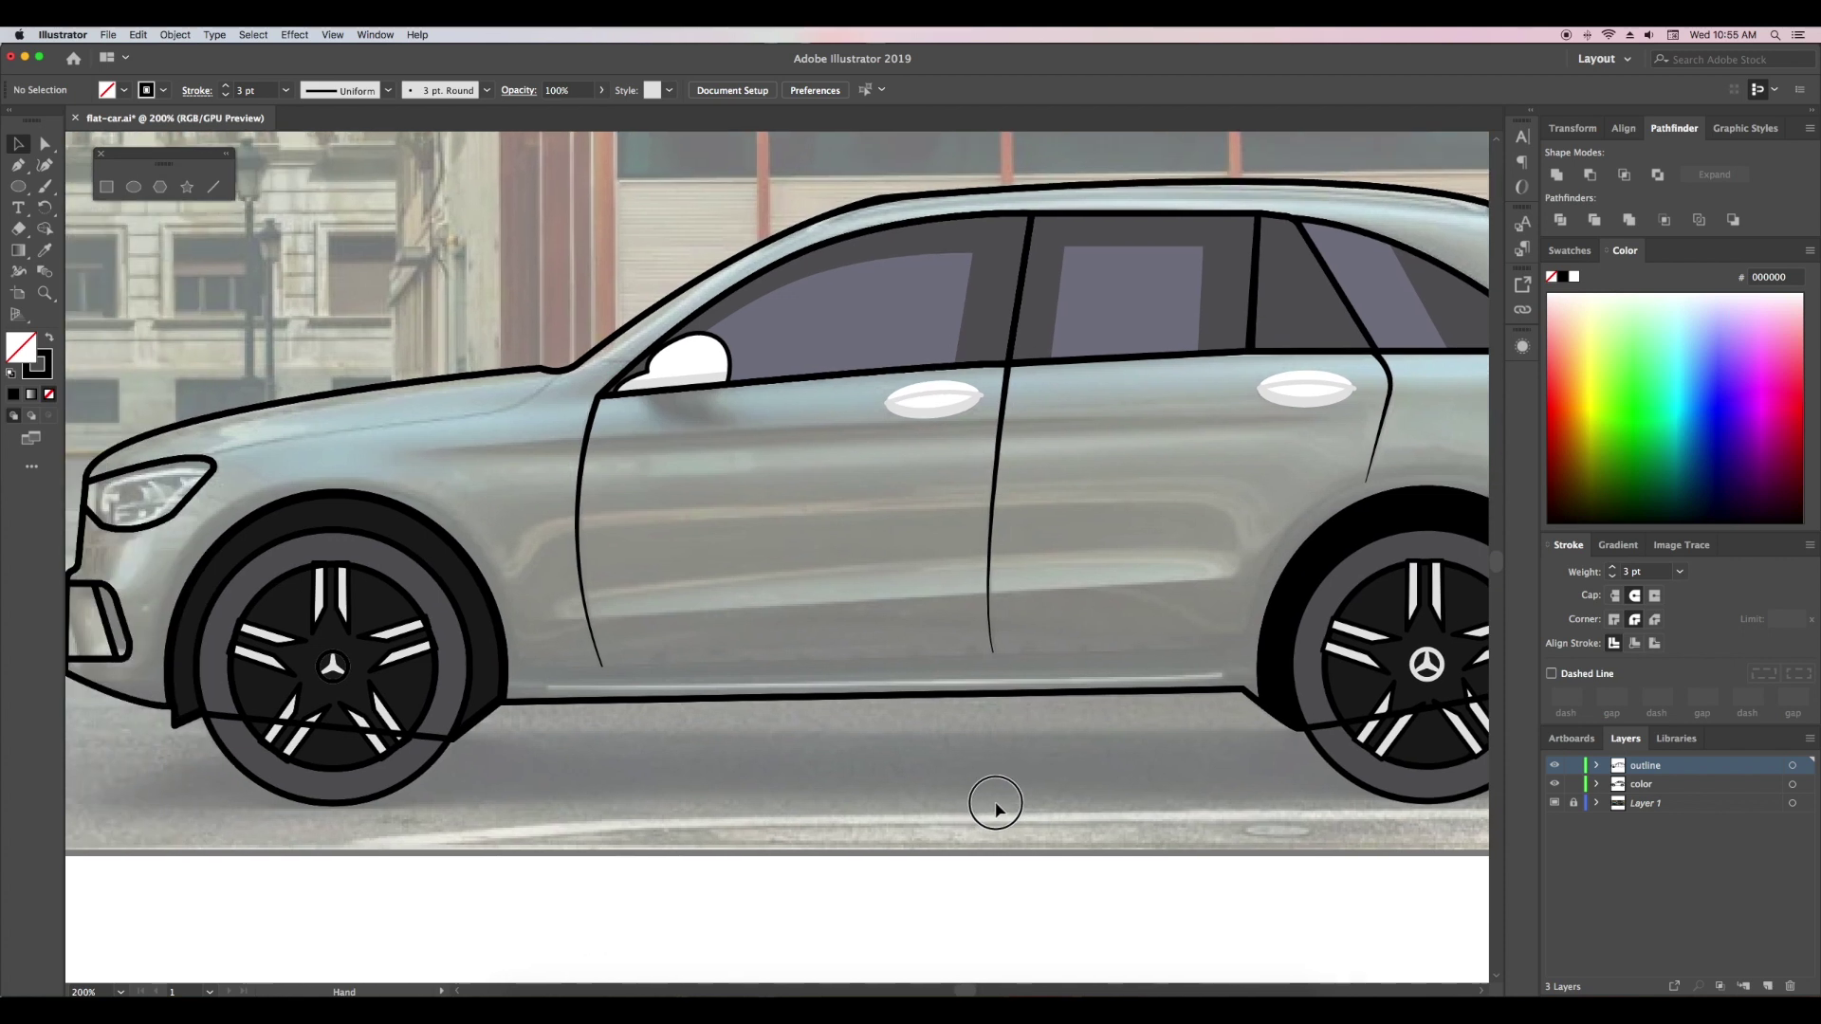
# - Bring the front bumper into view and try selecting the inlet shape with Shape Builder
pyautogui.moveTo(928, 805); pyautogui.dragTo(1135, 801)
pyautogui.moveTo(868, 754); pyautogui.dragTo(877, 755)
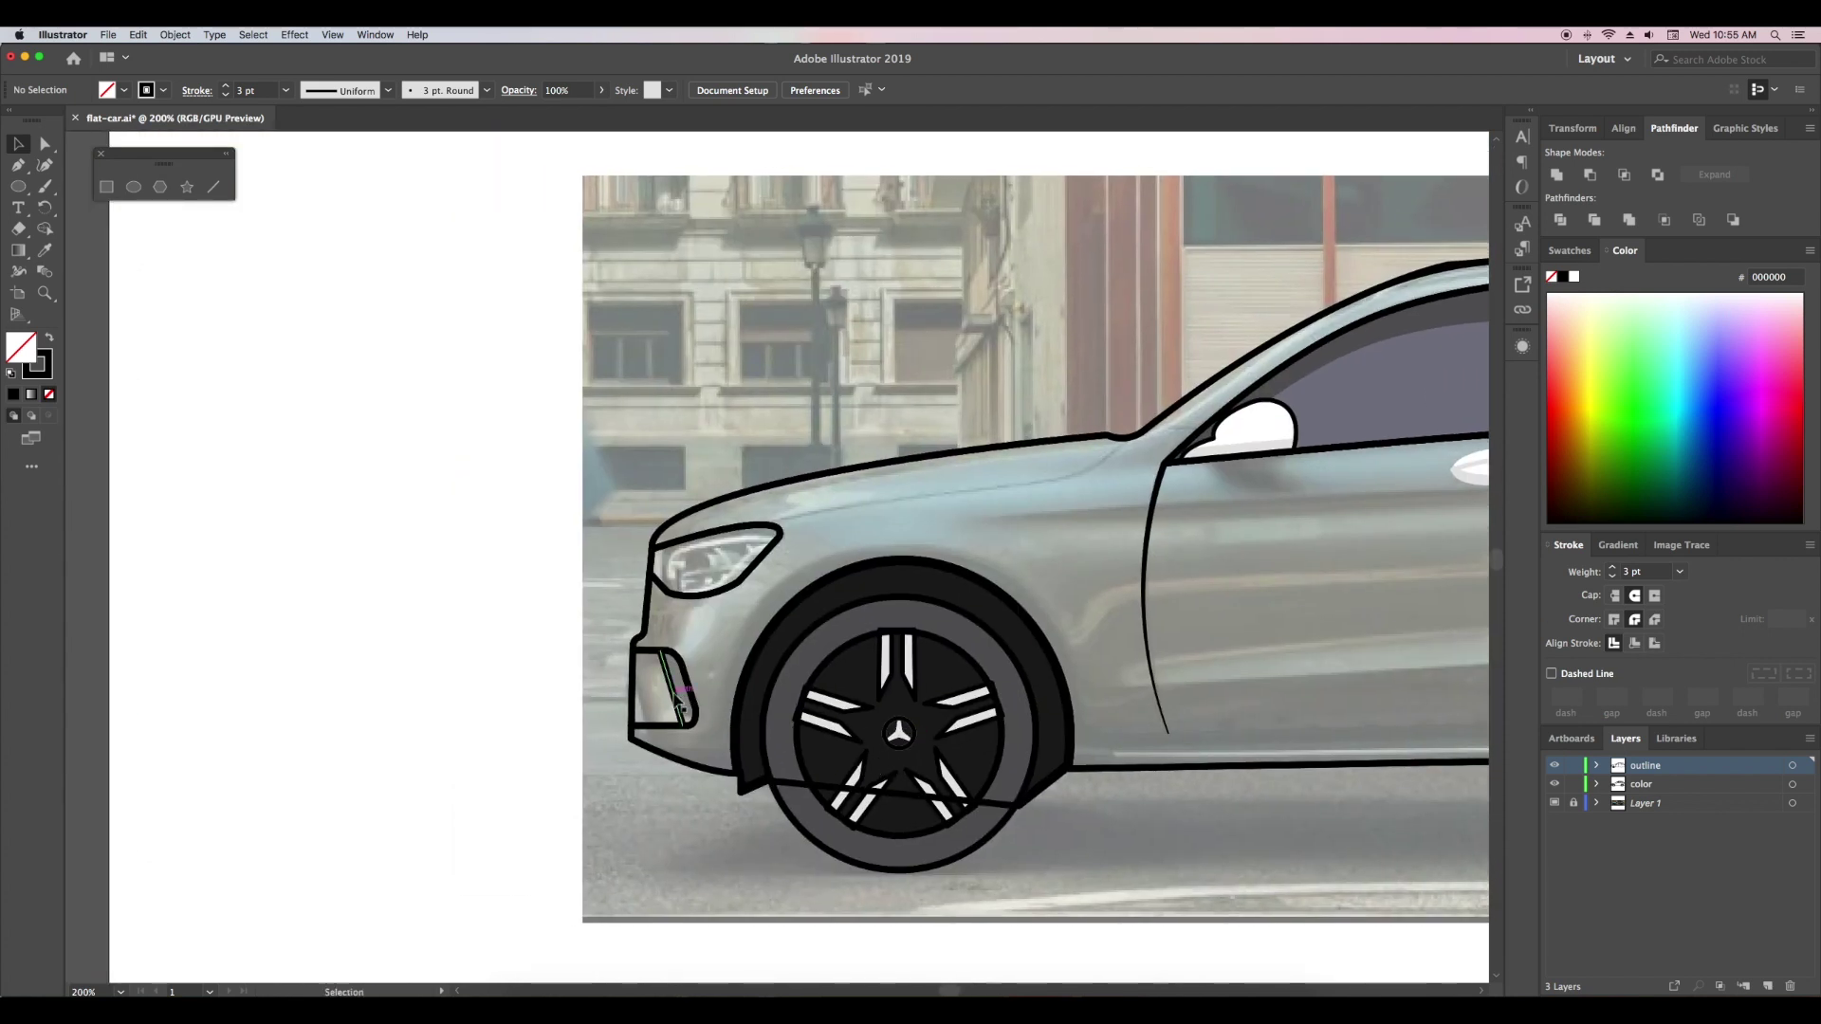
pyautogui.press('super+a')
pyautogui.hotkey('shift', 'm')
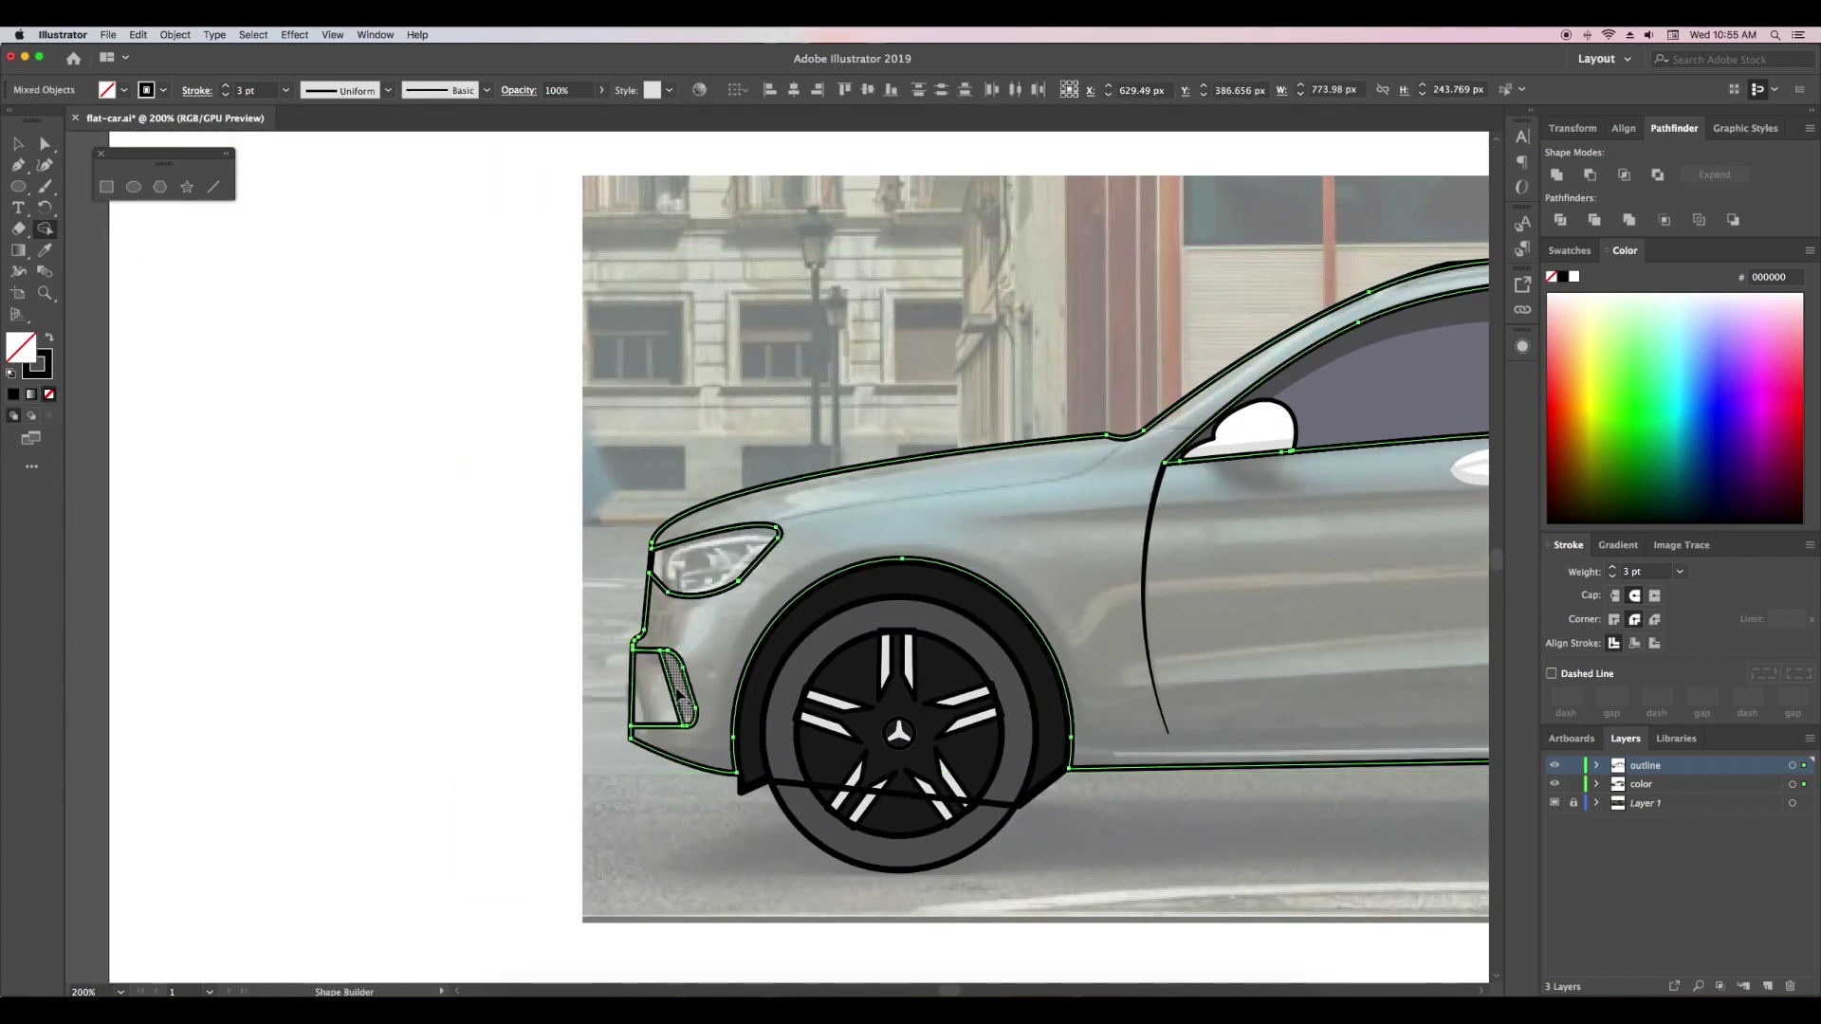
pyautogui.press('v')
pyautogui.click(678, 693)
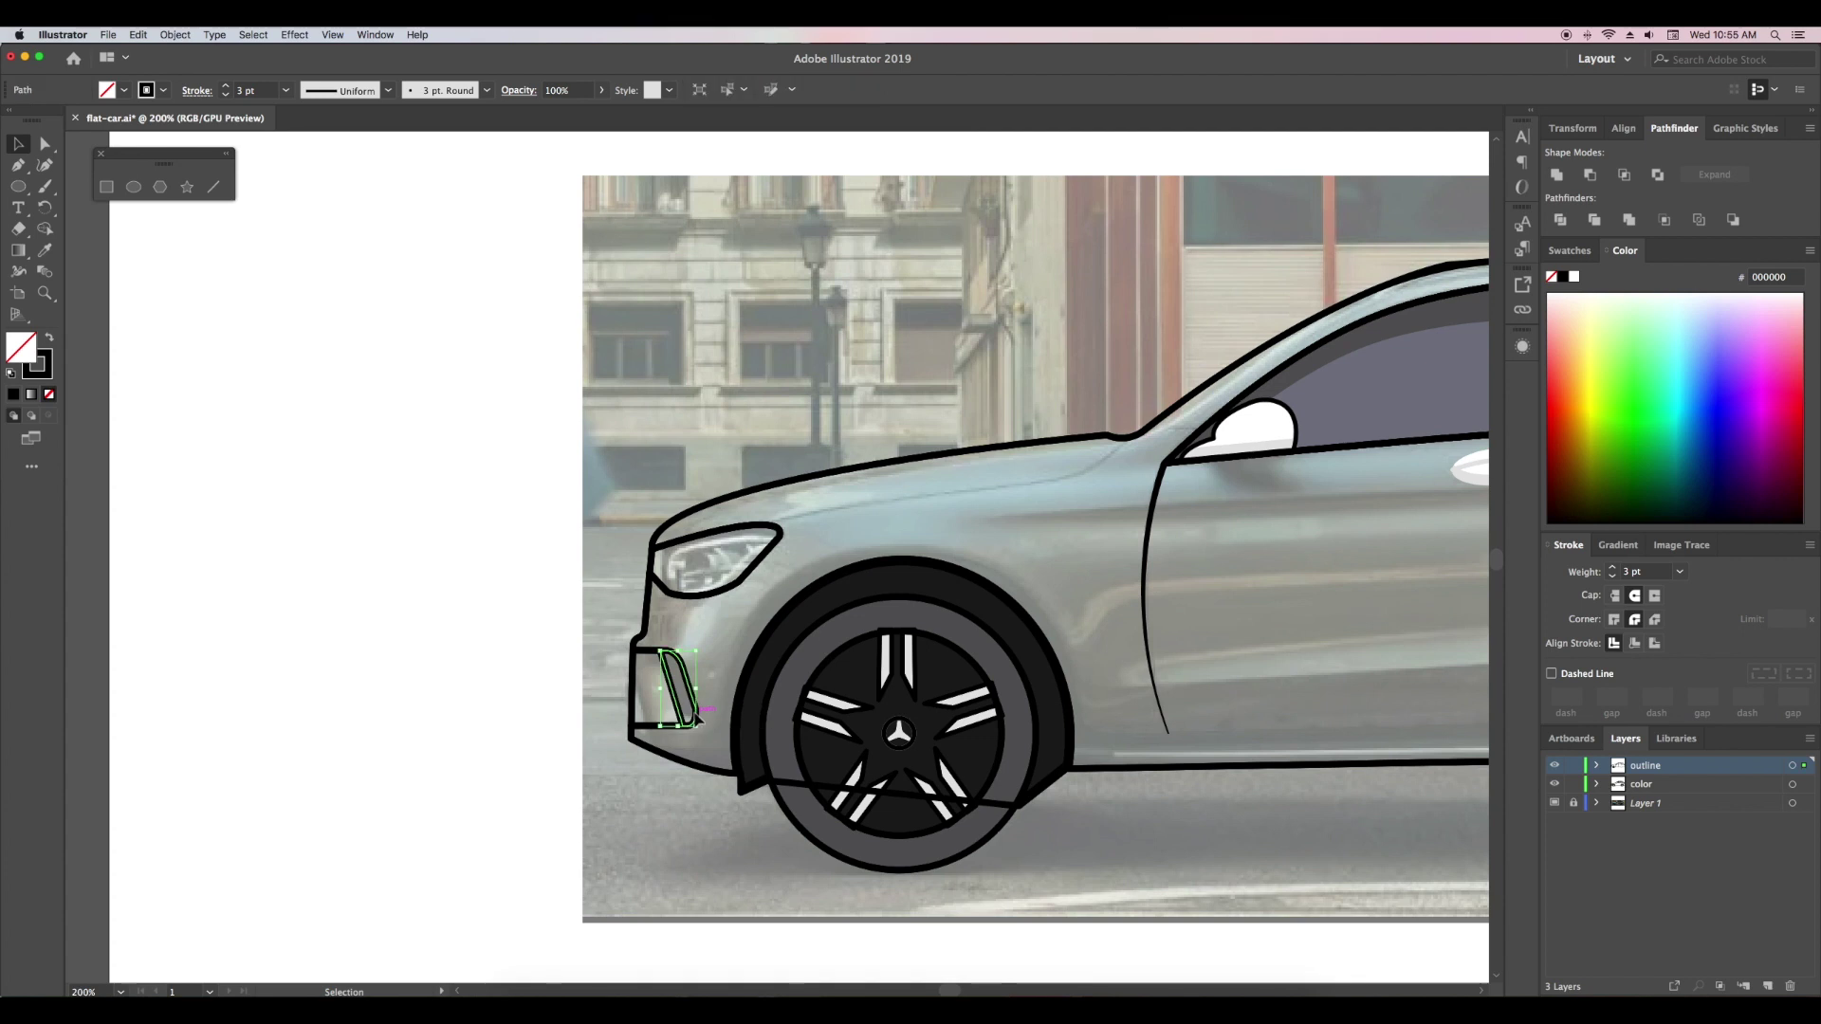
pyautogui.click(1571, 251)
pyautogui.click(810, 936)
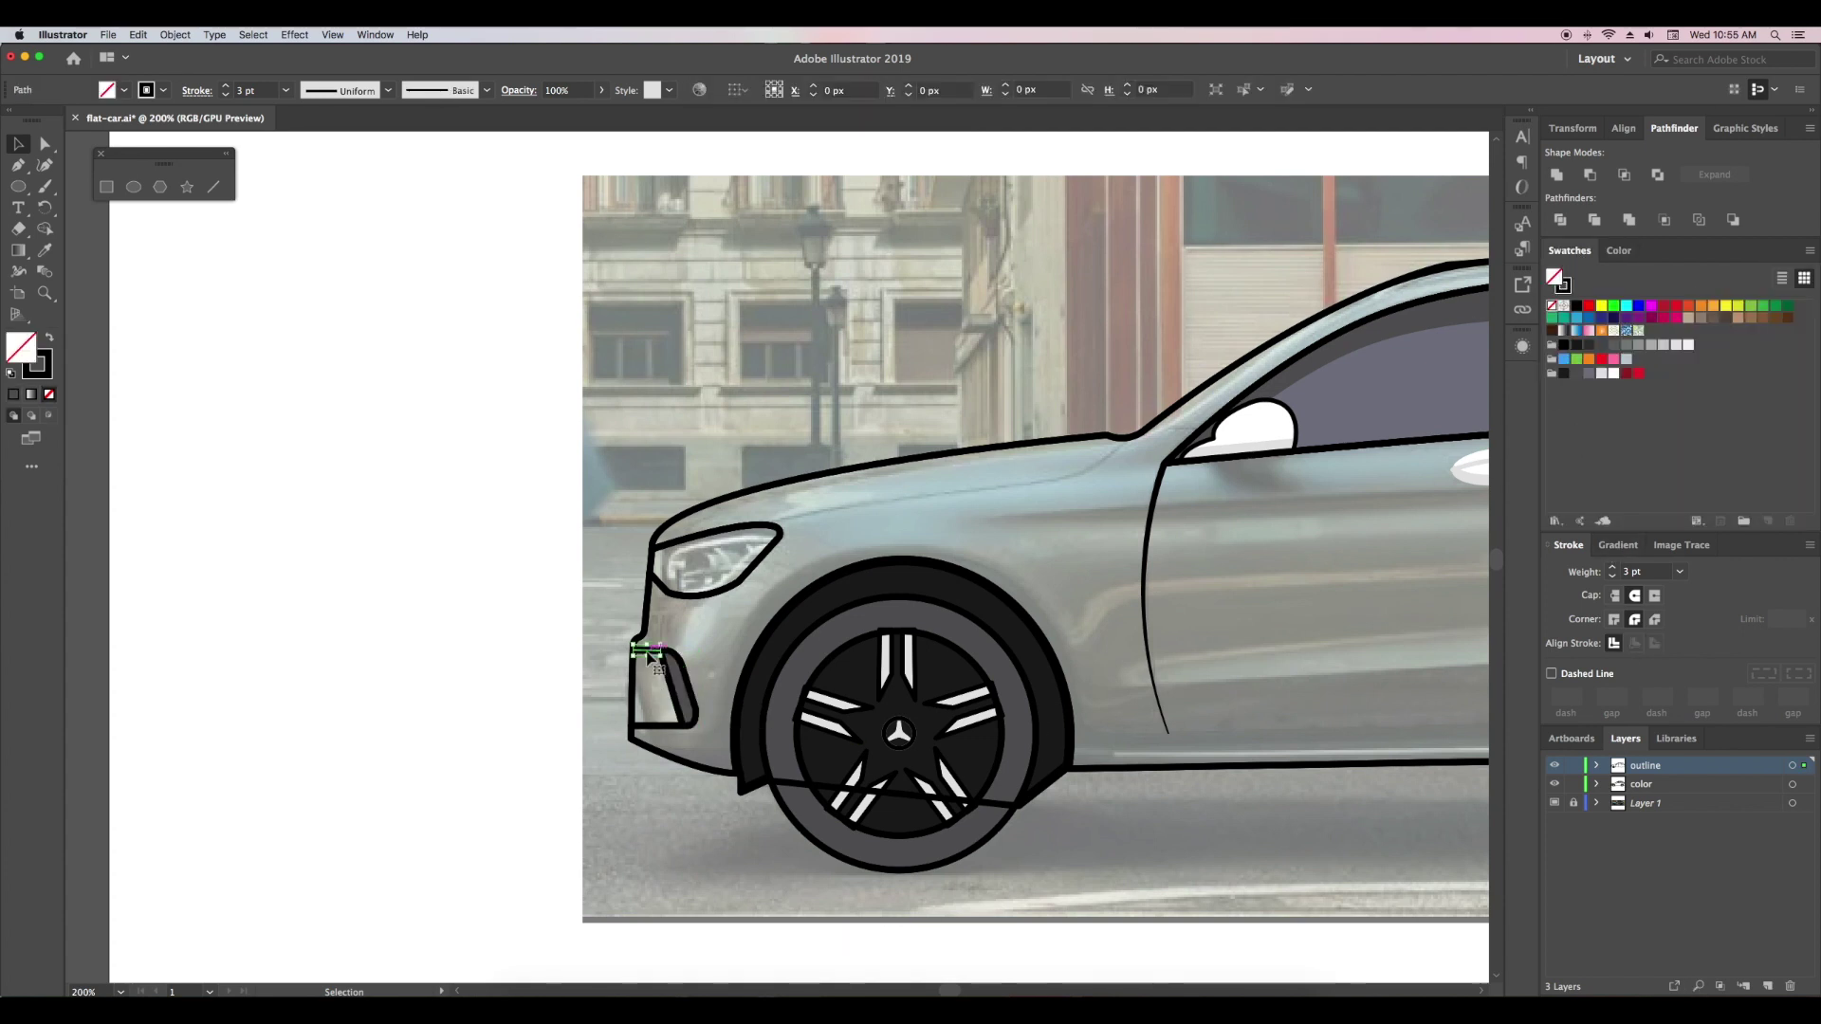
# - Build the bumper inlet shape with Shape Builder and fill it light grey
pyautogui.press('super+a')
pyautogui.hotkey('shift', 'm')
pyautogui.click(680, 713)
pyautogui.press('v')
pyautogui.click(651, 693)
pyautogui.click(1589, 373)
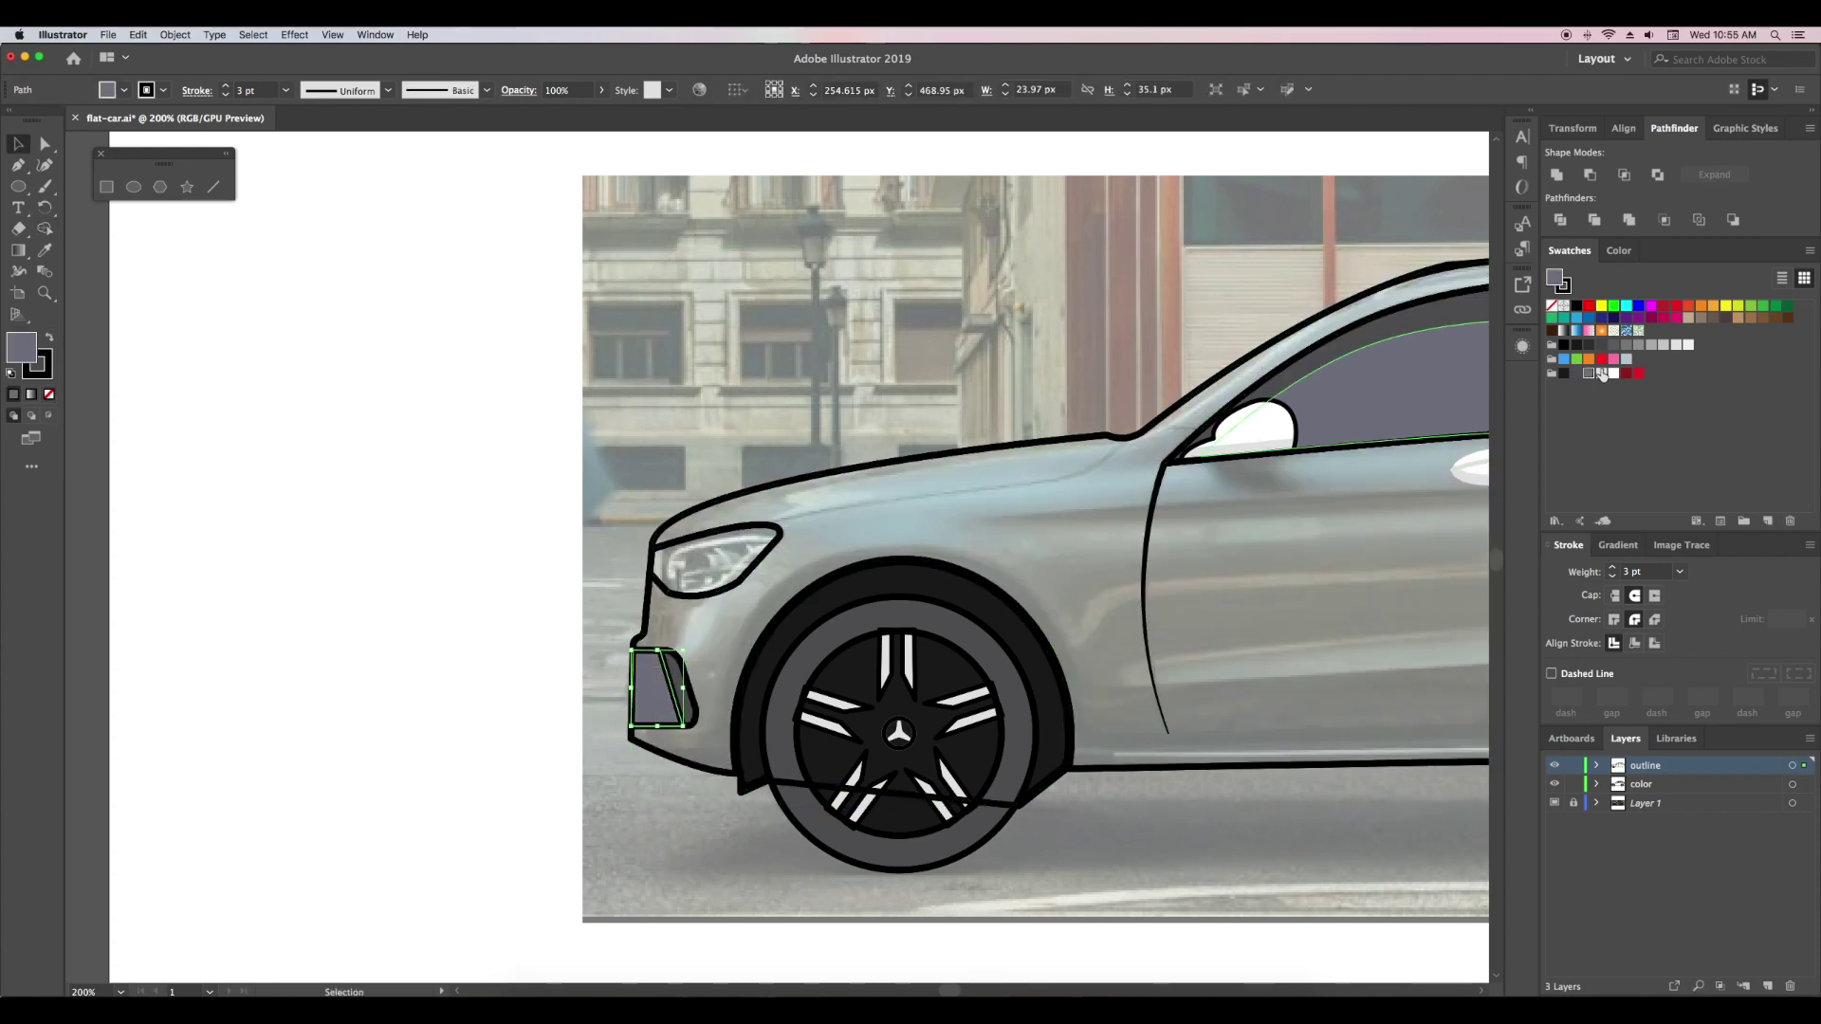
pyautogui.click(1601, 373)
pyautogui.click(674, 800)
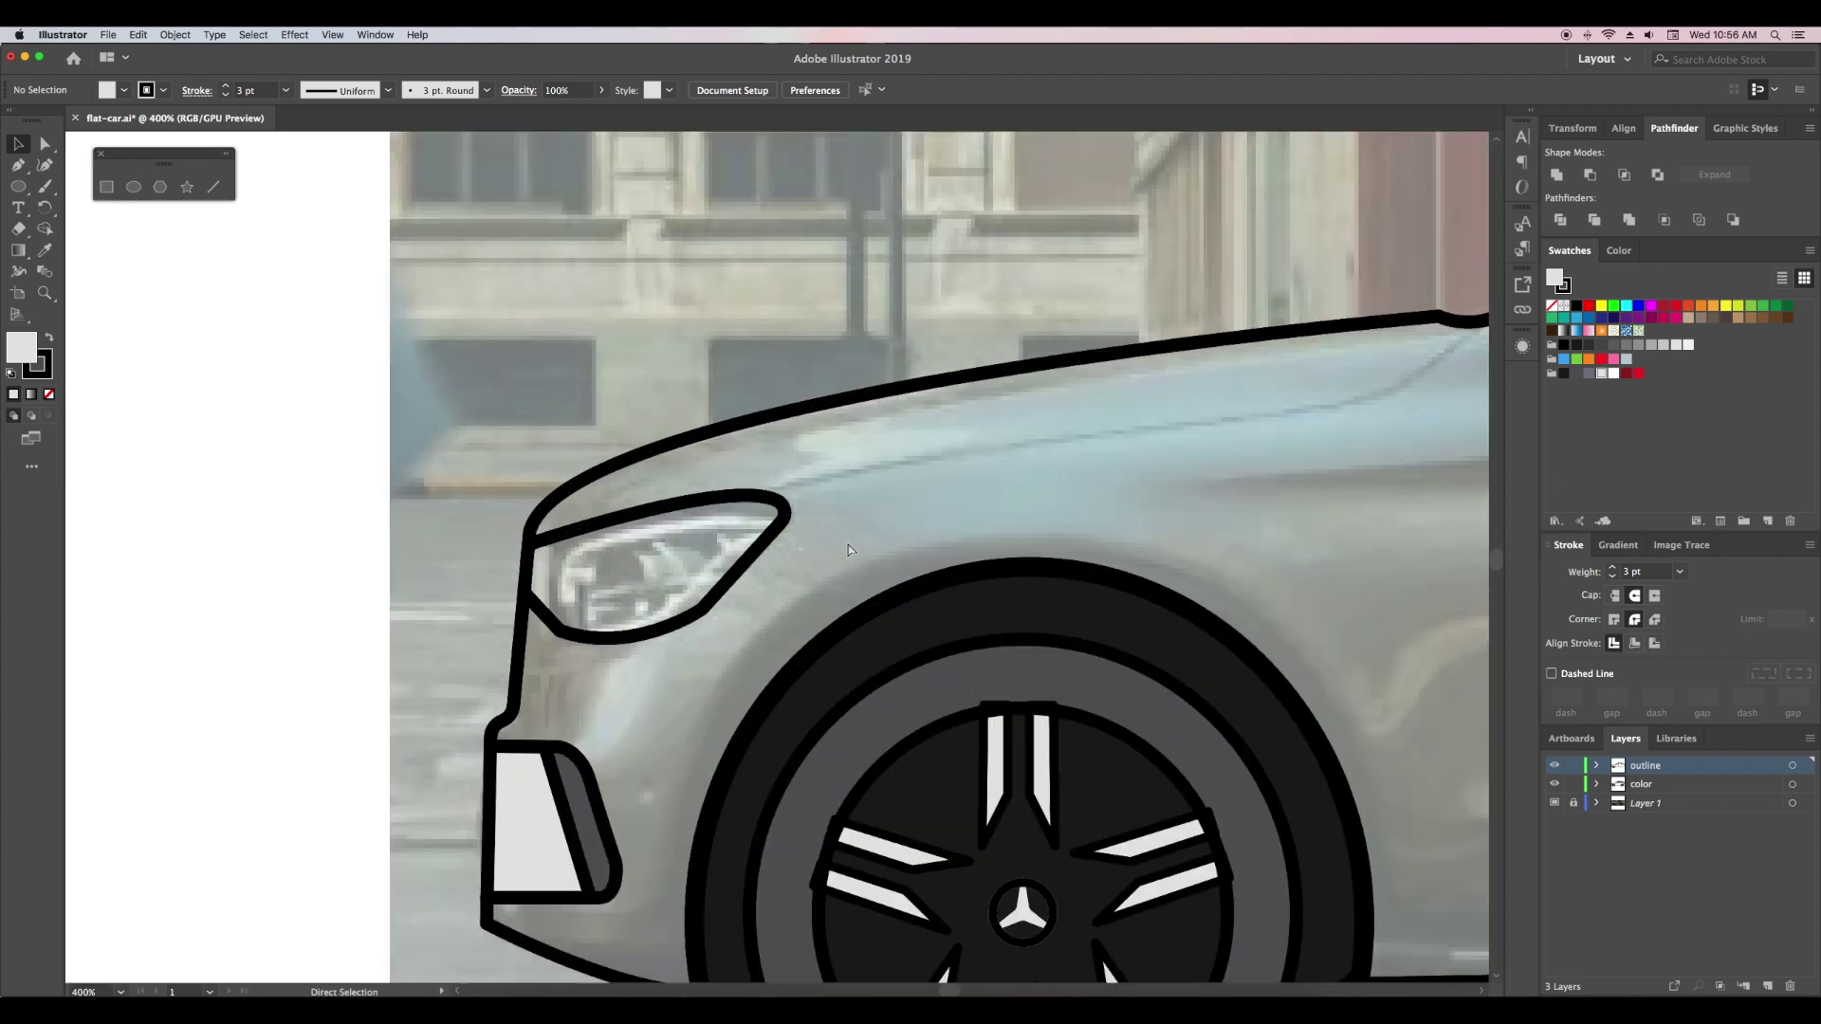
pyautogui.press('super+equal')
pyautogui.press('p')
# - Draw a curved no-fill line inside the headlight and widen its lower end
pyautogui.click(49, 394)
pyautogui.moveTo(565, 608); pyautogui.dragTo(600, 524)
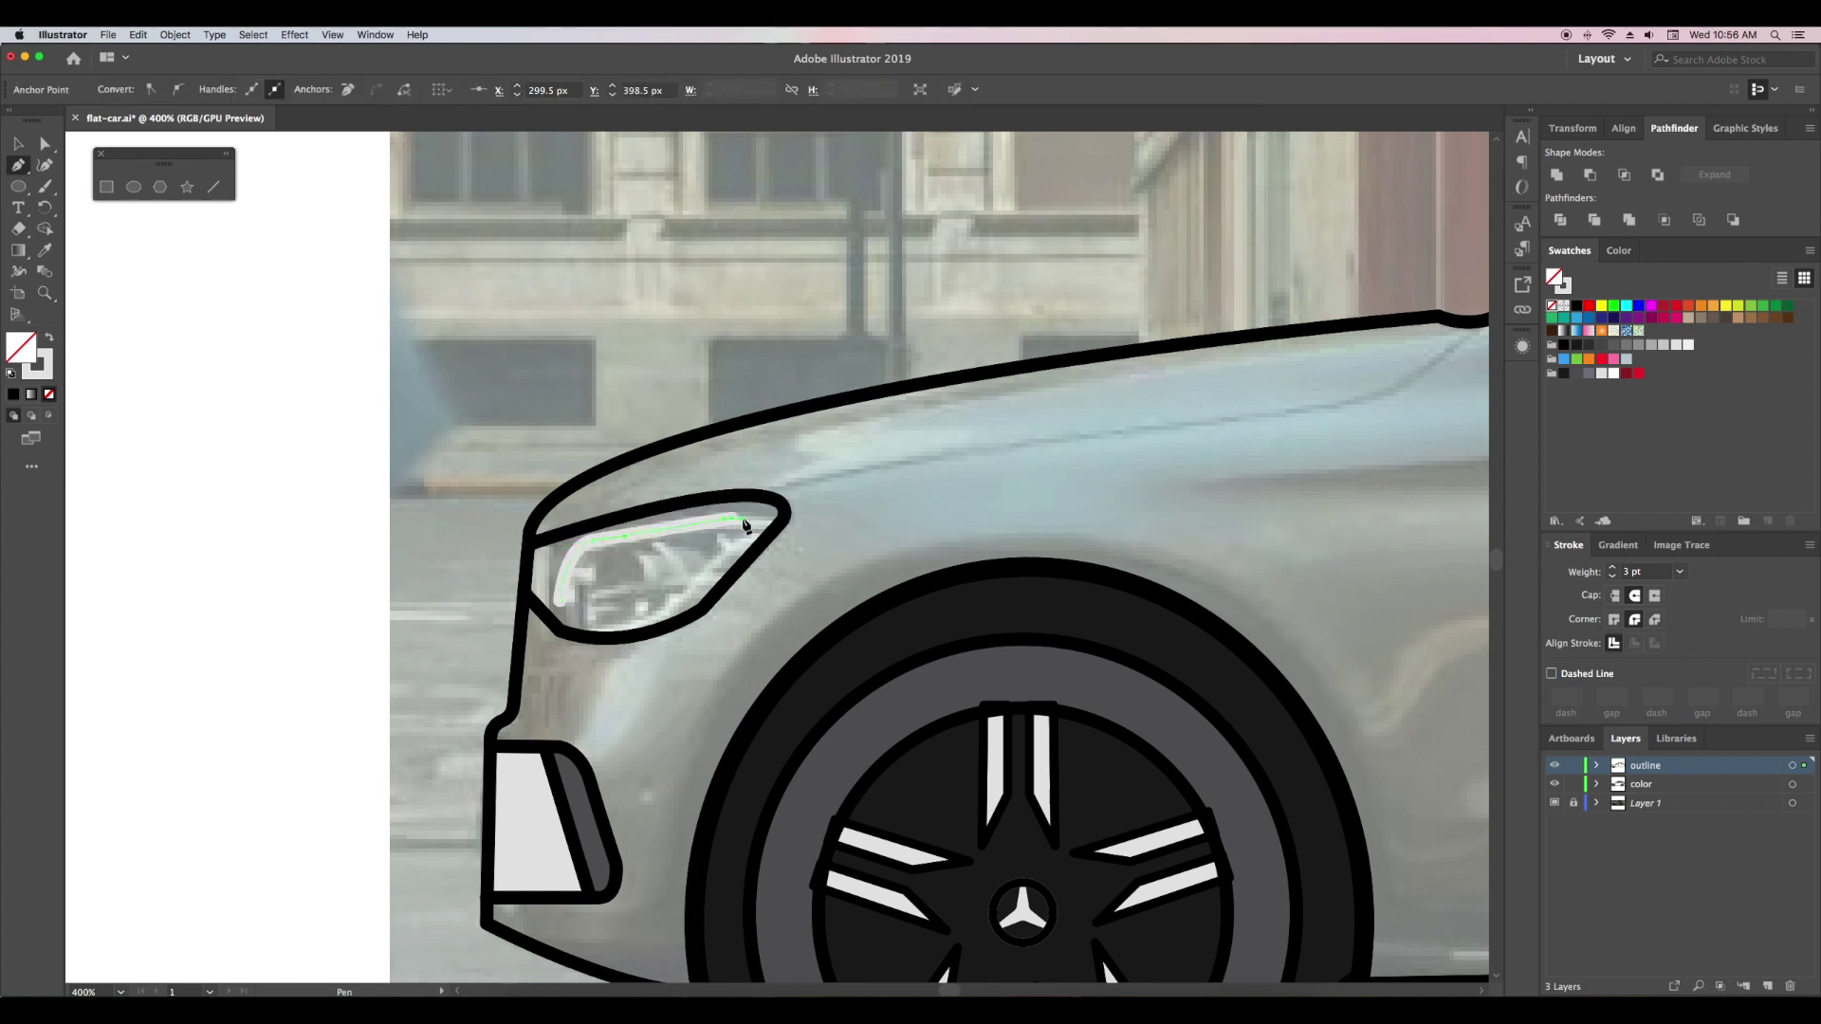
pyautogui.keyDown('super'); pyautogui.click(607, 569); pyautogui.keyUp('super')
pyautogui.keyDown('super'); pyautogui.click(561, 601); pyautogui.keyUp('super')
pyautogui.hotkey('shift', 'w')
pyautogui.moveTo(567, 604); pyautogui.dragTo(558, 610)
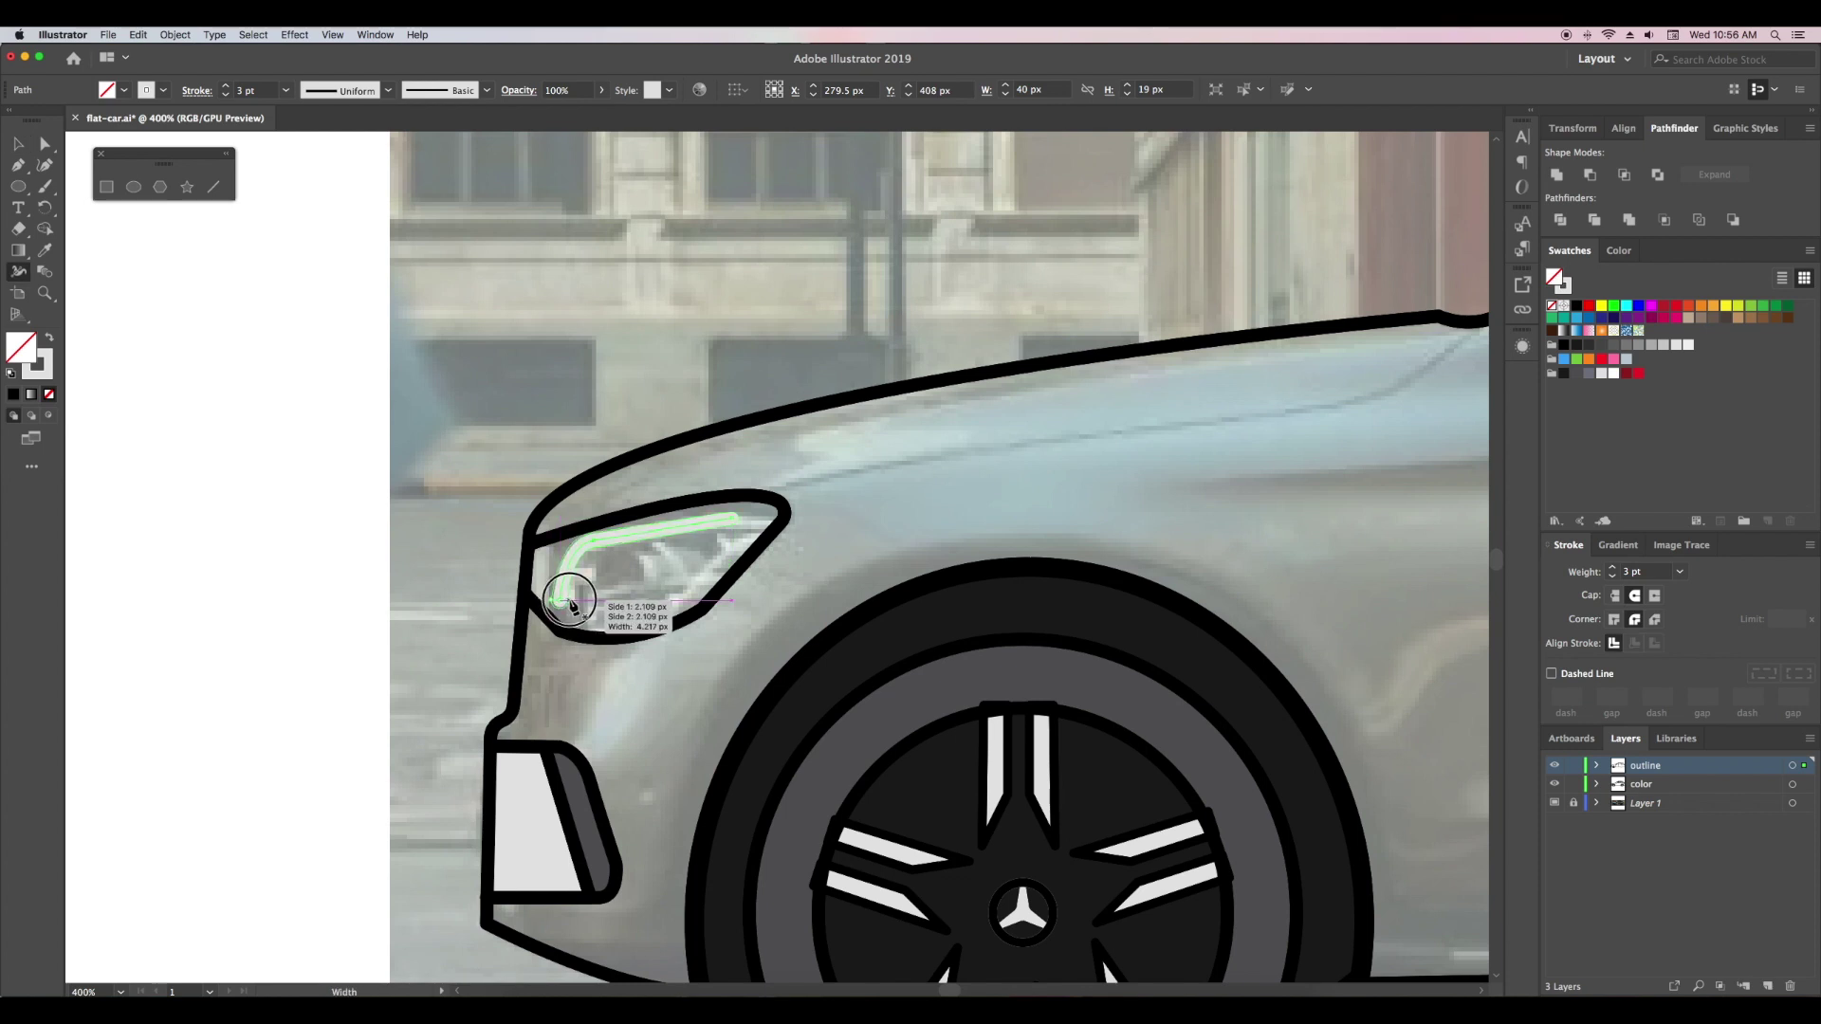
pyautogui.press('v')
pyautogui.click(853, 557)
# - Draw a second curved headlight line and fill the headlight shape dark grey
pyautogui.press('p')
pyautogui.click(749, 532)
pyautogui.moveTo(603, 623); pyautogui.dragTo(517, 626)
pyautogui.keyDown('ctrl'); pyautogui.click(756, 549); pyautogui.keyUp('ctrl')
pyautogui.hotkey('shift', 'w')
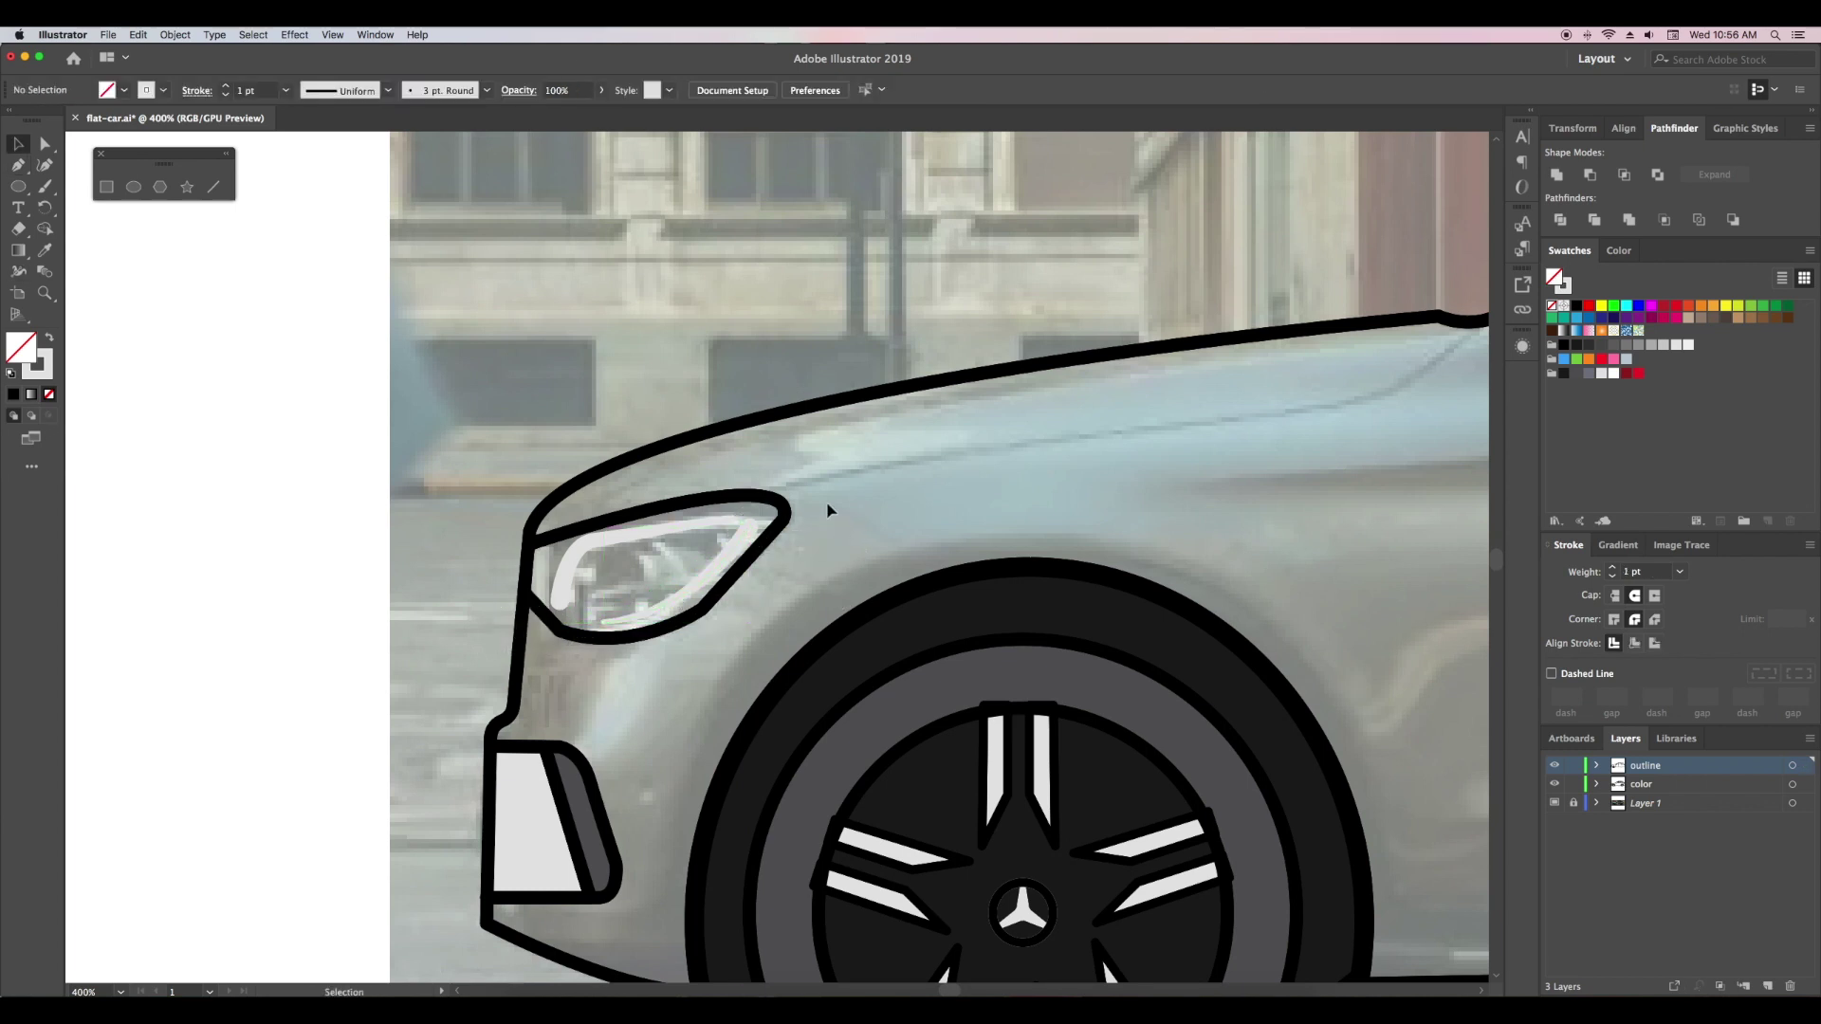
pyautogui.click(788, 511)
pyautogui.click(1574, 376)
pyautogui.click(210, 313)
# - Draw a thin light grey, strokeless ellipse in the headlight and copy it to the right
pyautogui.click(135, 193)
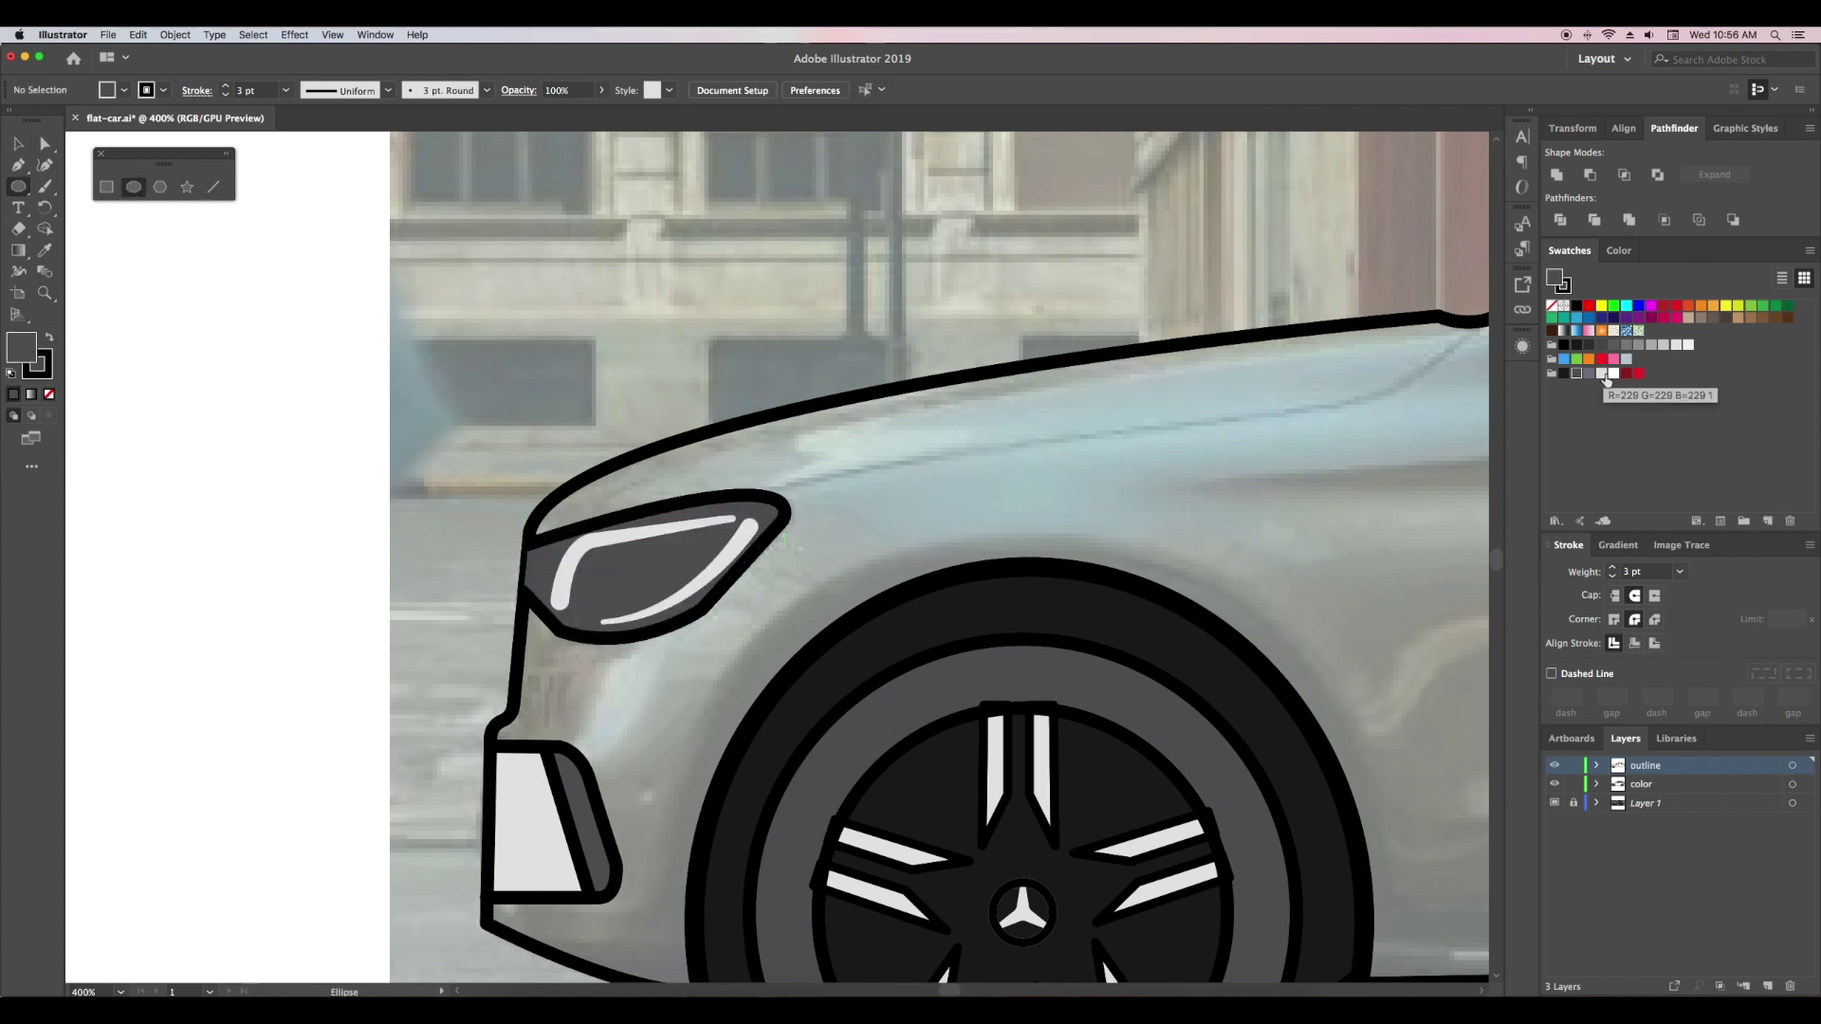
pyautogui.click(1604, 377)
pyautogui.click(37, 364)
pyautogui.click(50, 394)
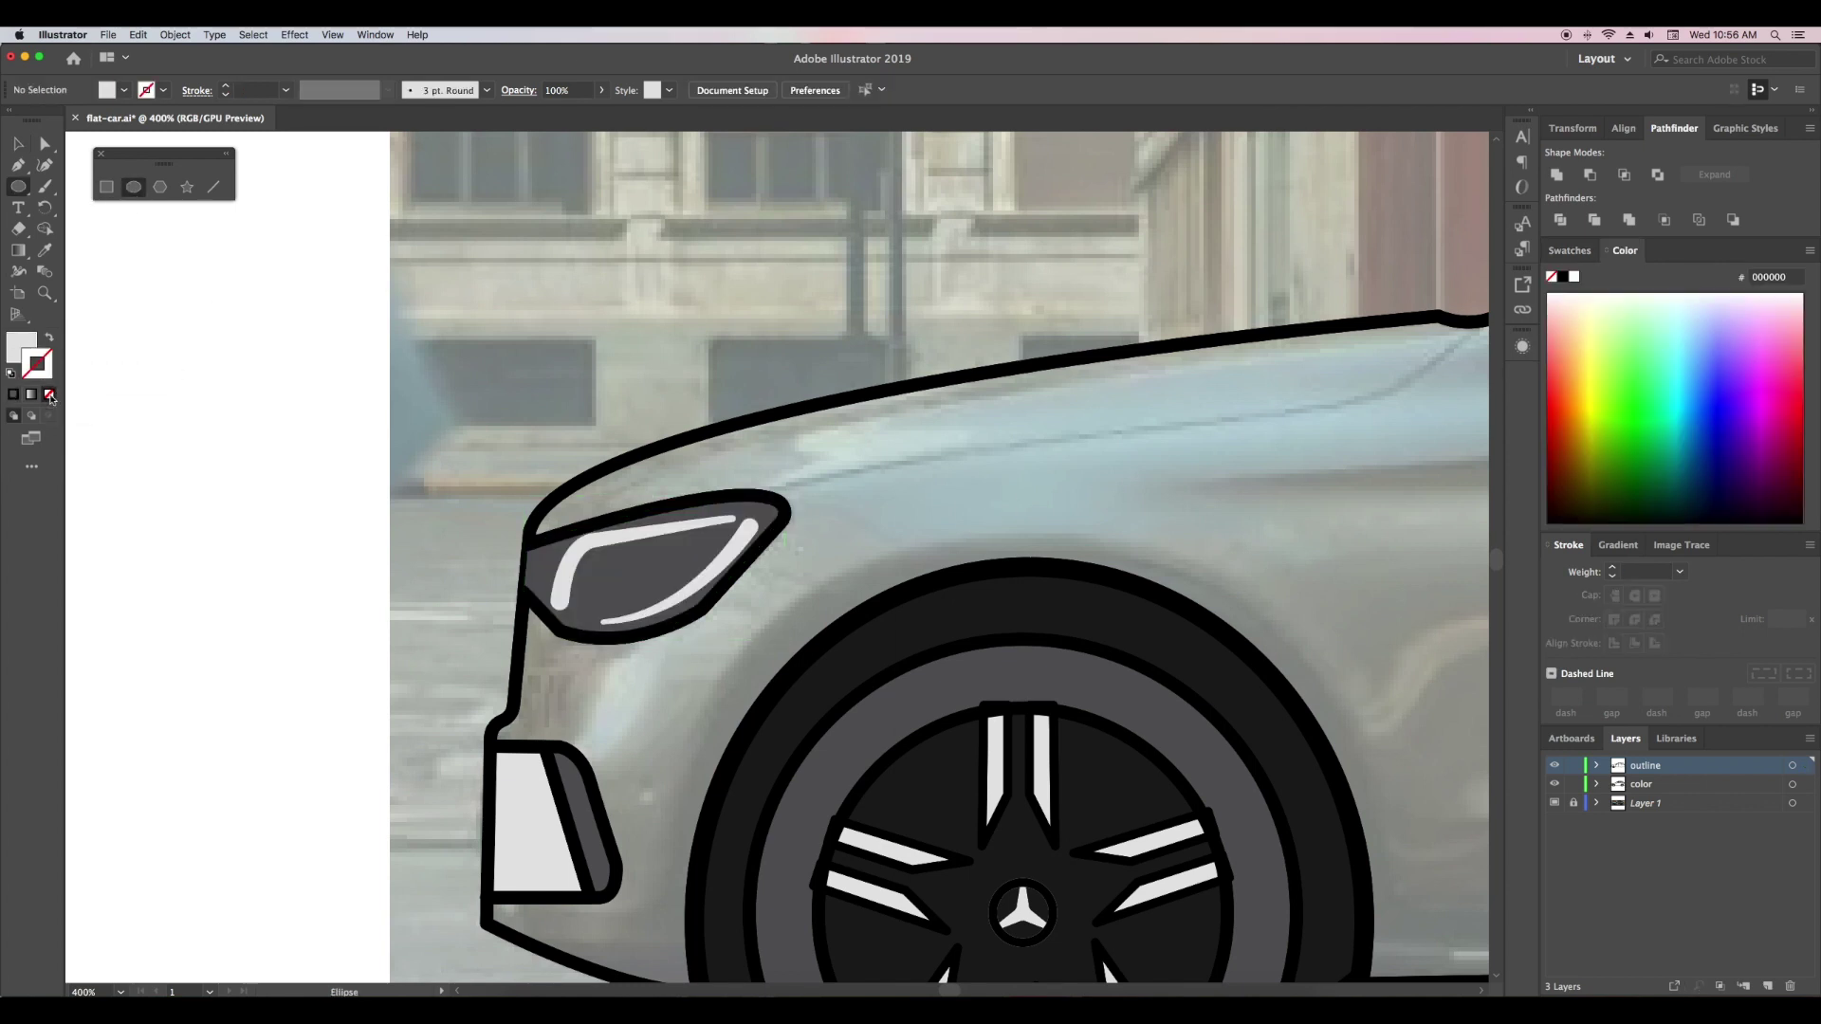
pyautogui.moveTo(633, 563); pyautogui.dragTo(662, 569)
pyautogui.press('e')
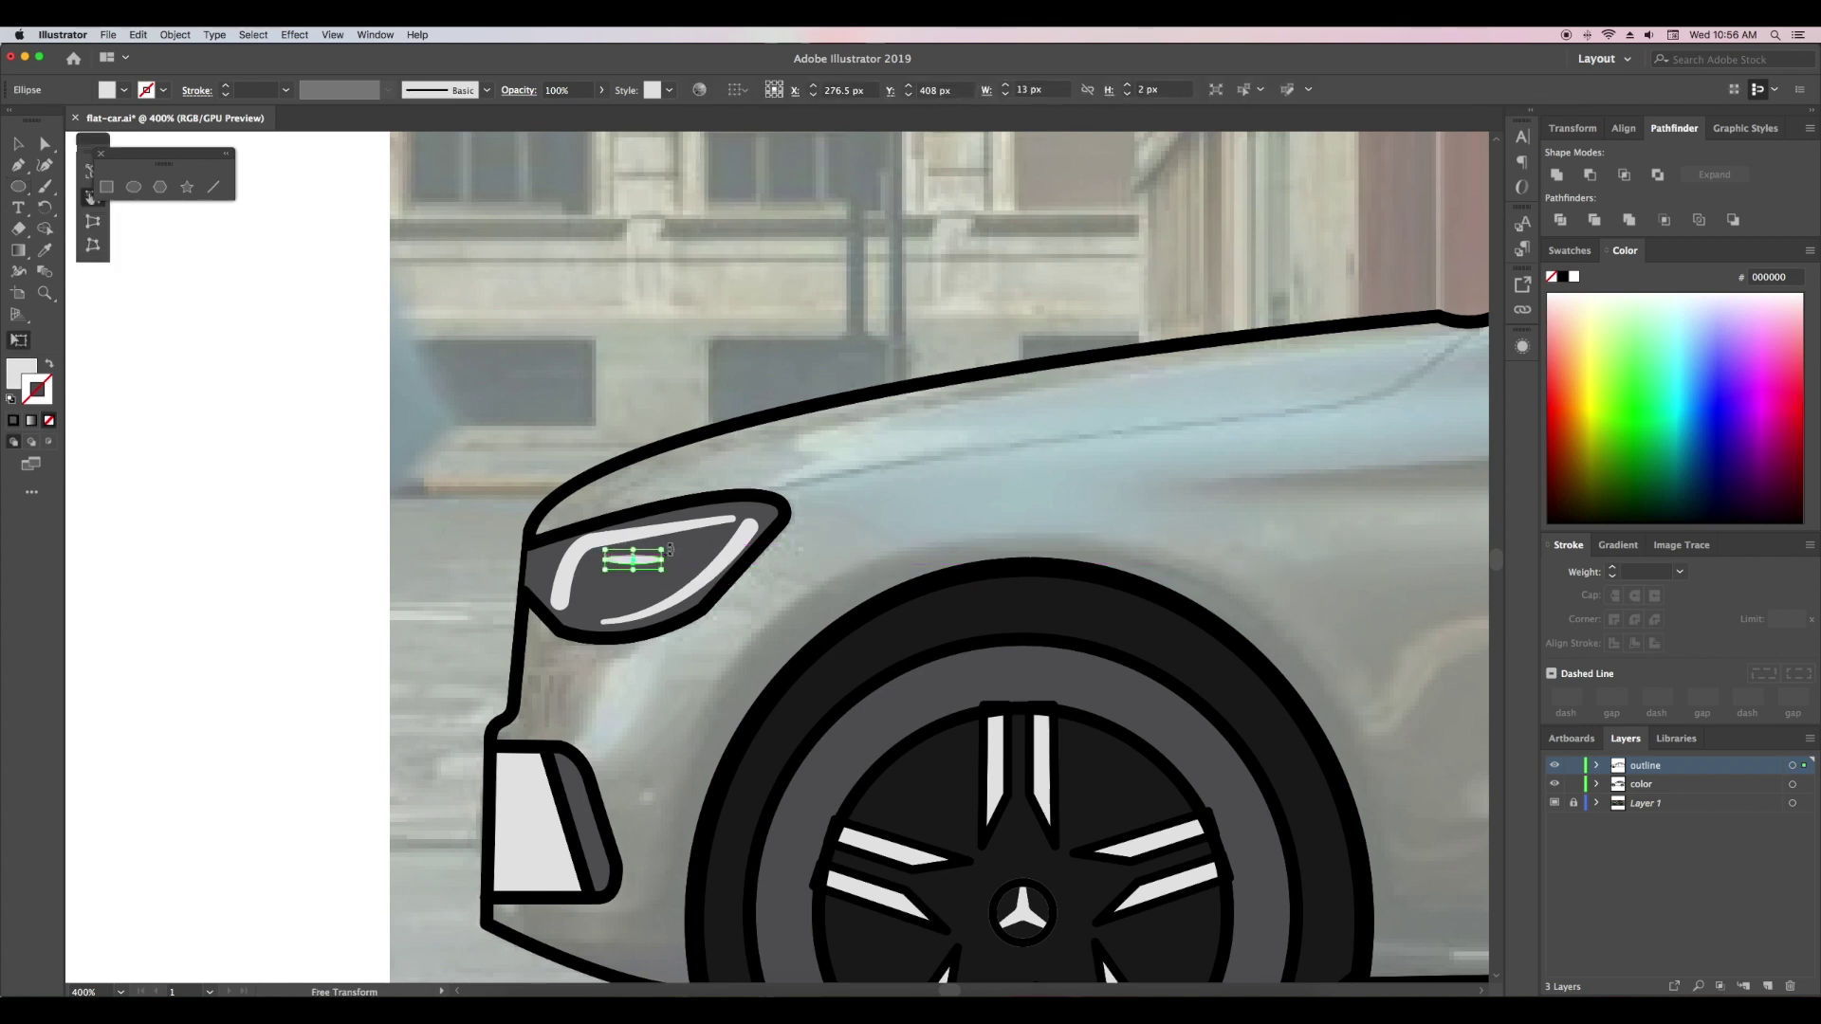
pyautogui.press('v')
pyautogui.moveTo(640, 552); pyautogui.dragTo(698, 544)
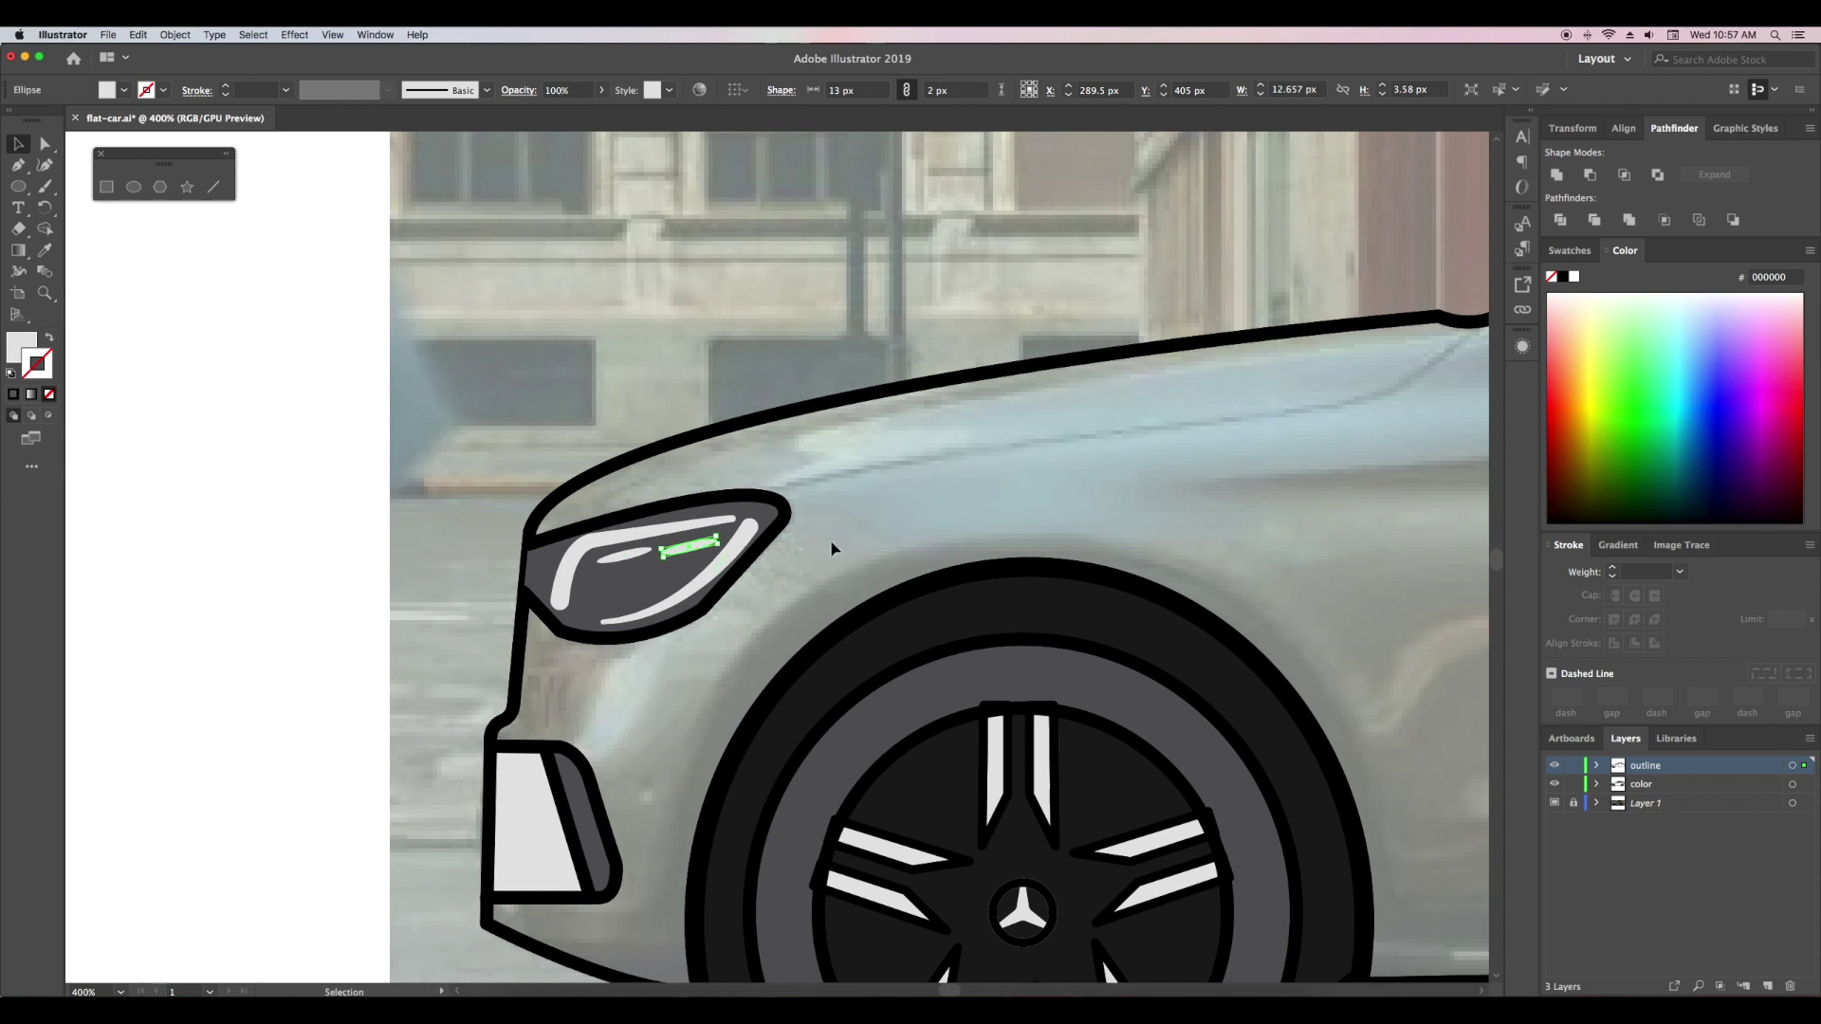
pyautogui.hotkey('ctrl', 'shift', 'a')
# - Draw a lens ellipse, trim it to the headlight with Shape Builder, and fill it white
pyautogui.moveTo(624, 592); pyautogui.dragTo(629, 617)
pyautogui.press('v')
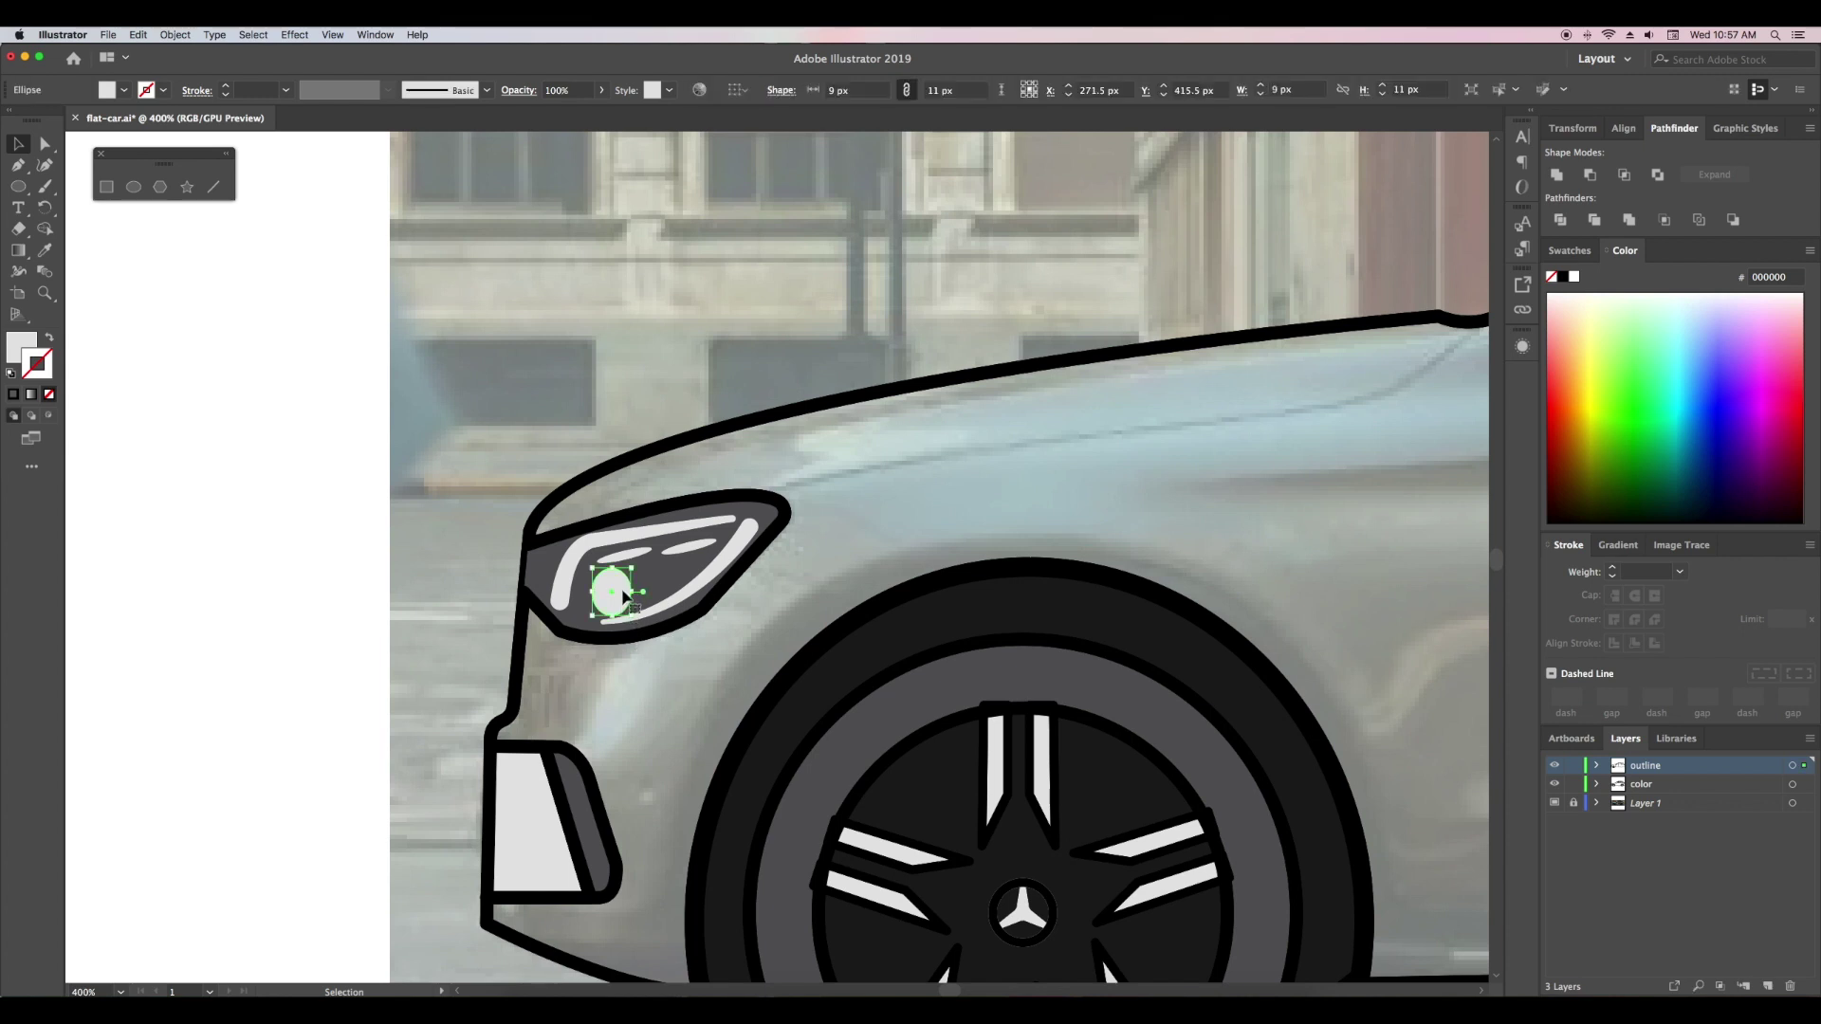
pyautogui.press('Left')
pyautogui.press('Left')
pyautogui.keyDown('shift'); pyautogui.click(630, 603); pyautogui.keyUp('shift')
pyautogui.hotkey('shift', 'm')
pyautogui.click(590, 607)
pyautogui.press('v')
pyautogui.click(1572, 252)
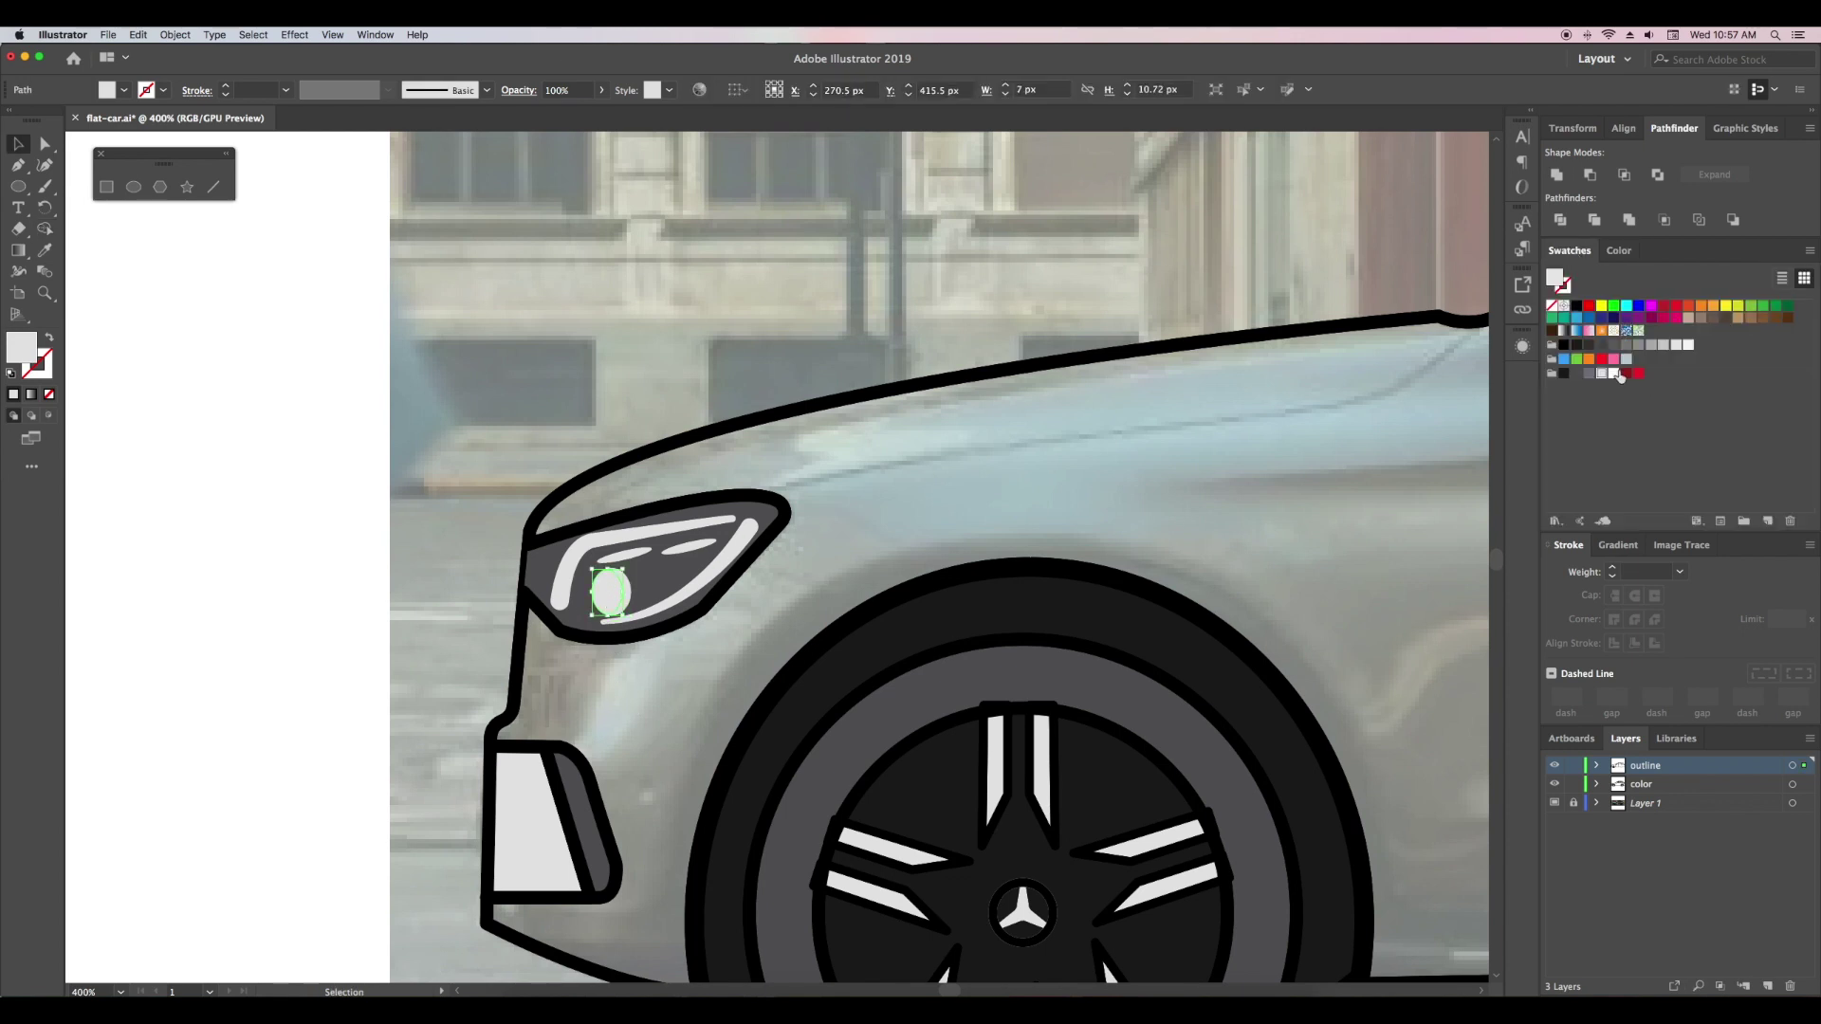
pyautogui.click(1613, 373)
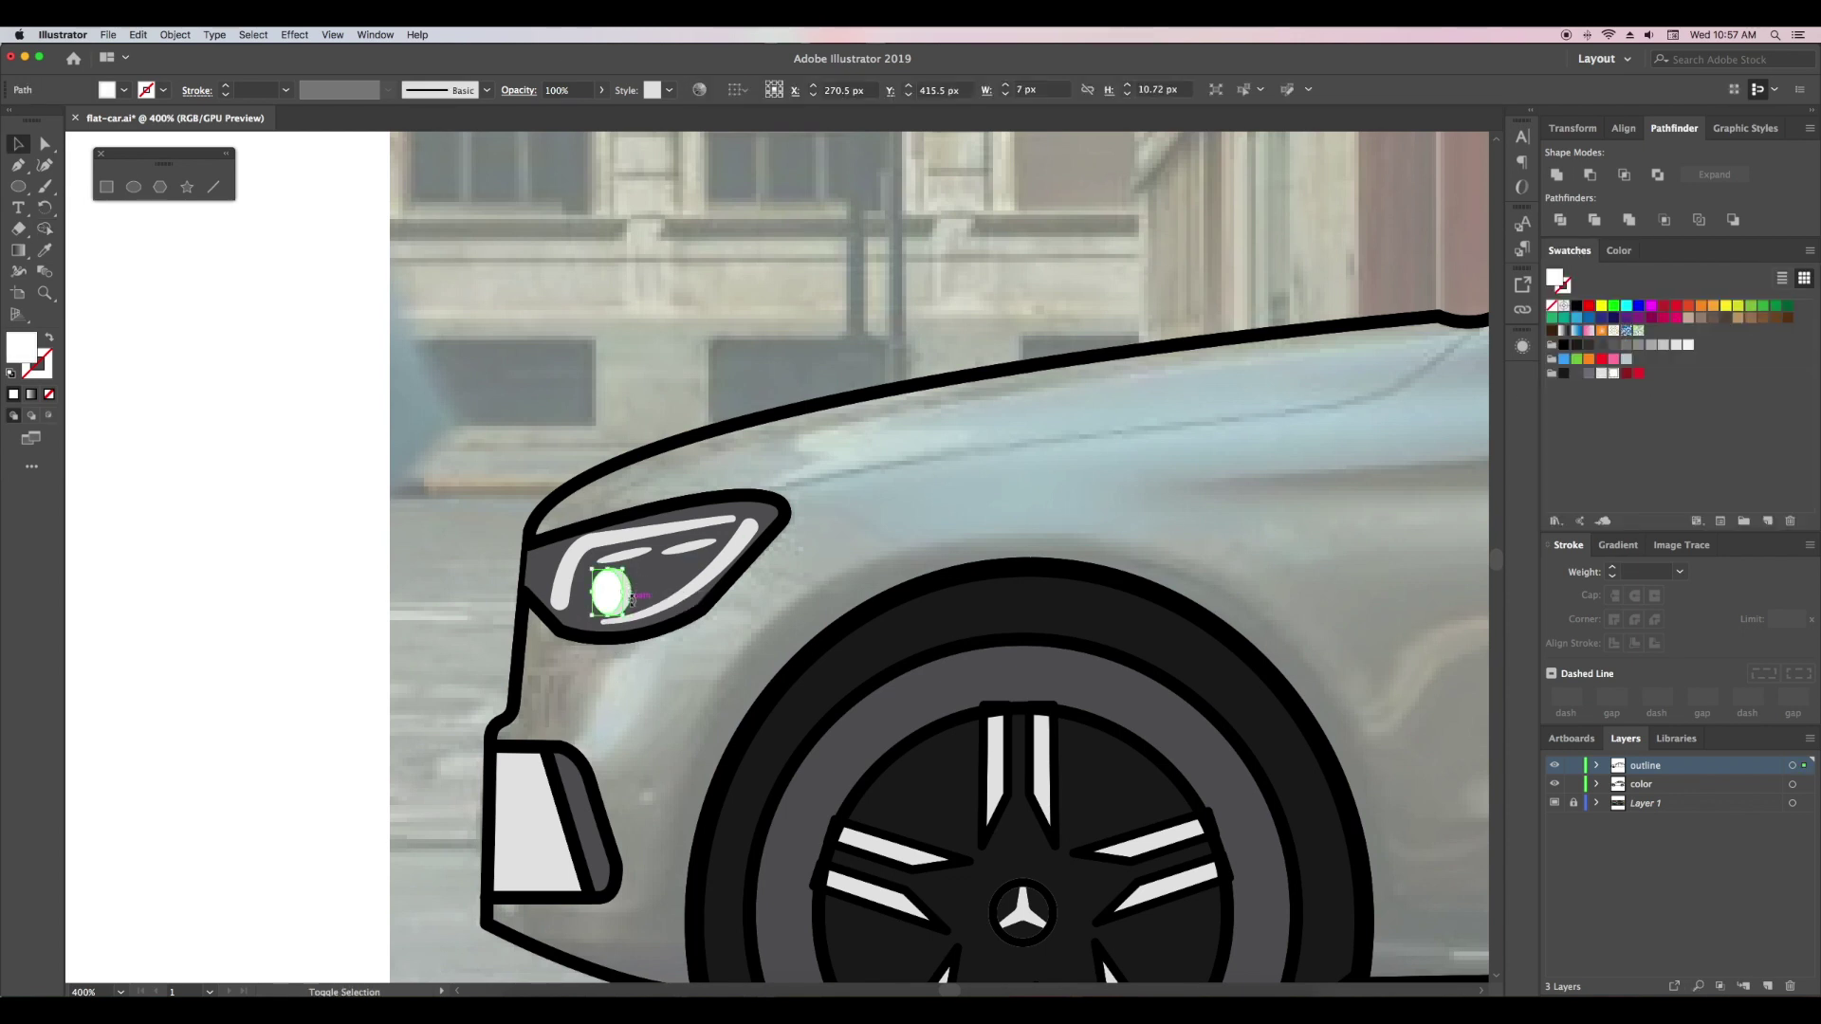
# - Position the white lens and add a smaller copy of it to the right
pyautogui.press('super+equal')
pyautogui.press('super+equal')
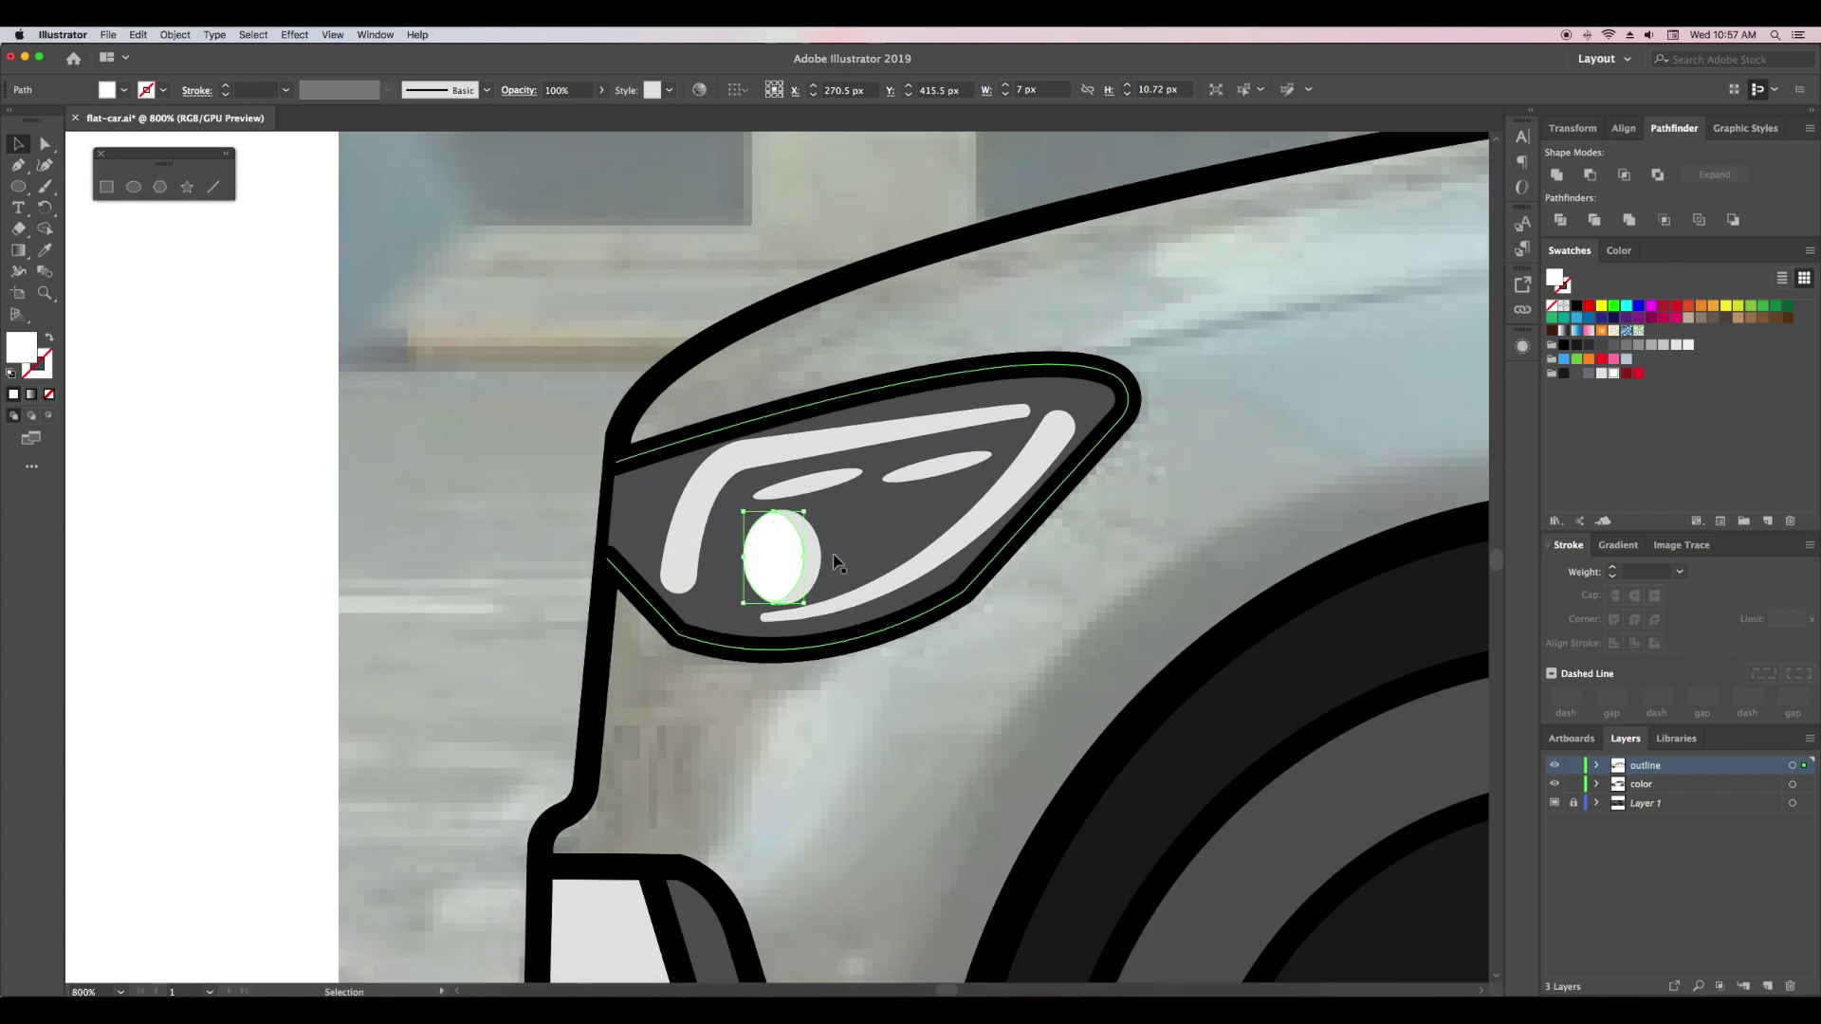
pyautogui.keyDown('shift'); pyautogui.click(821, 560); pyautogui.keyUp('shift')
pyautogui.moveTo(822, 560); pyautogui.dragTo(826, 549)
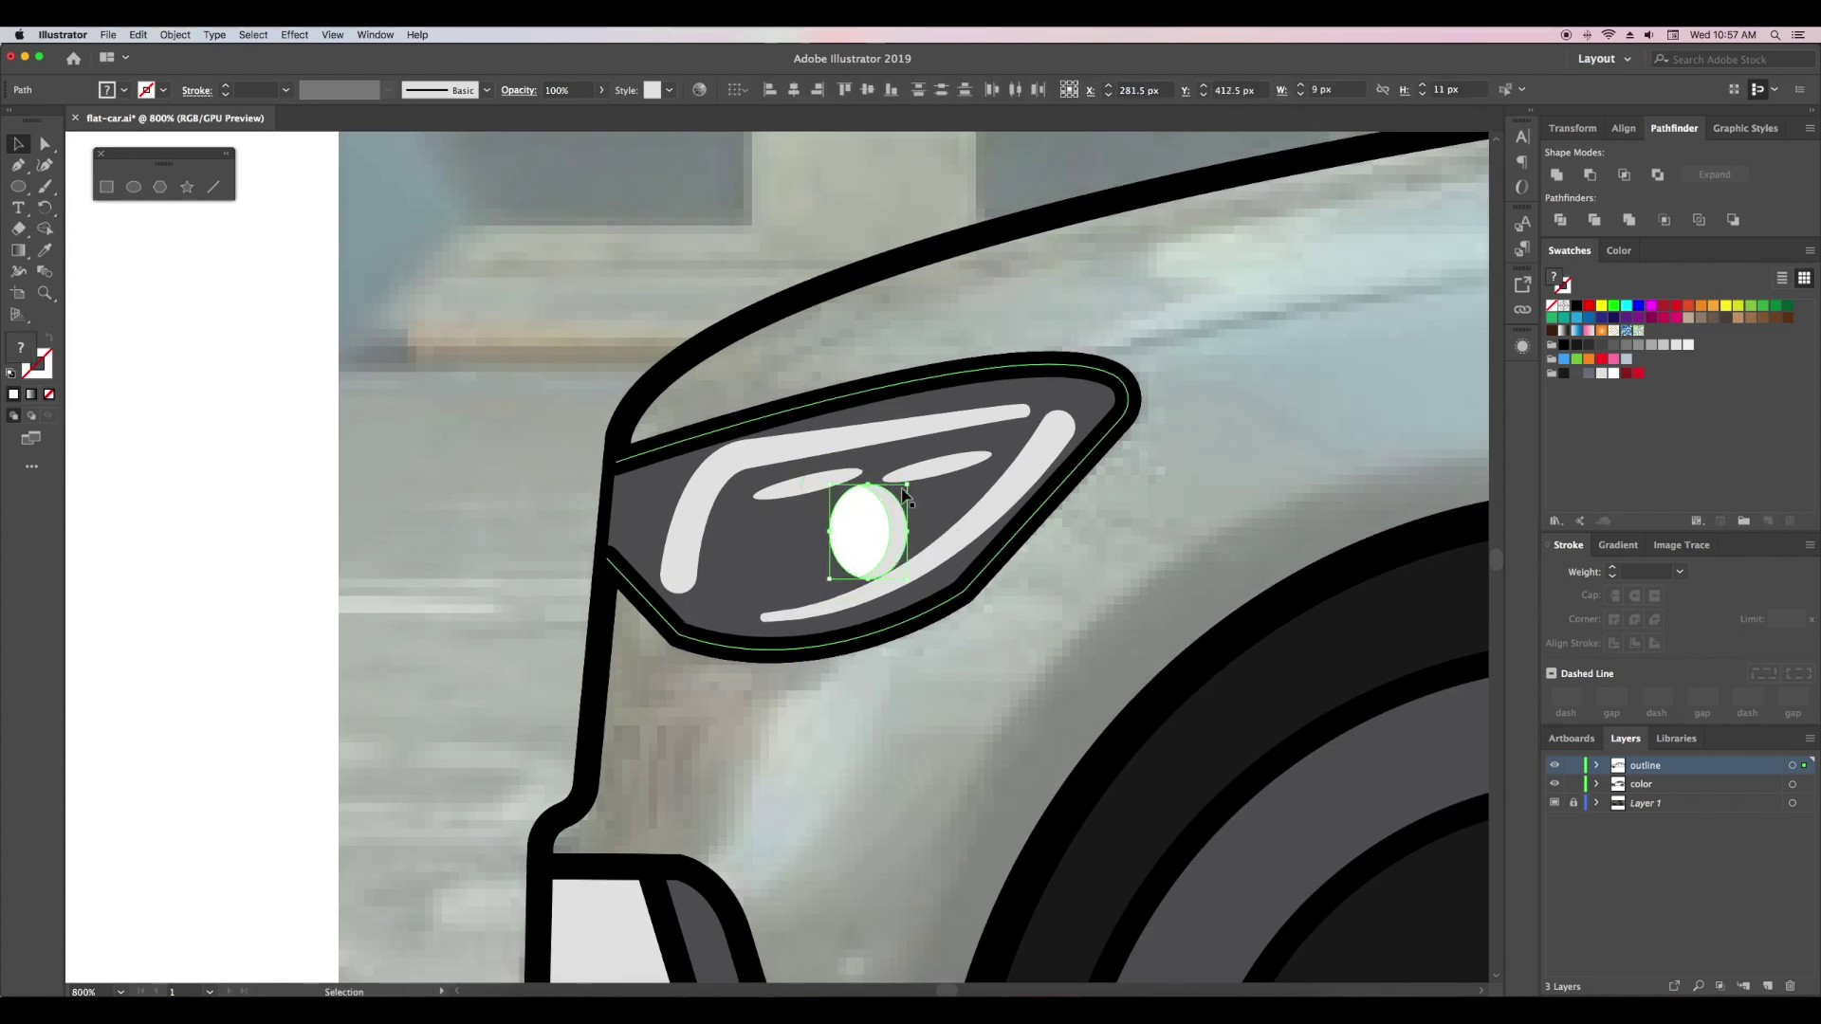
pyautogui.moveTo(825, 548)
pyautogui.mouseDown()
pyautogui.moveTo(911, 513)
pyautogui.moveTo(899, 485)
pyautogui.mouseUp()
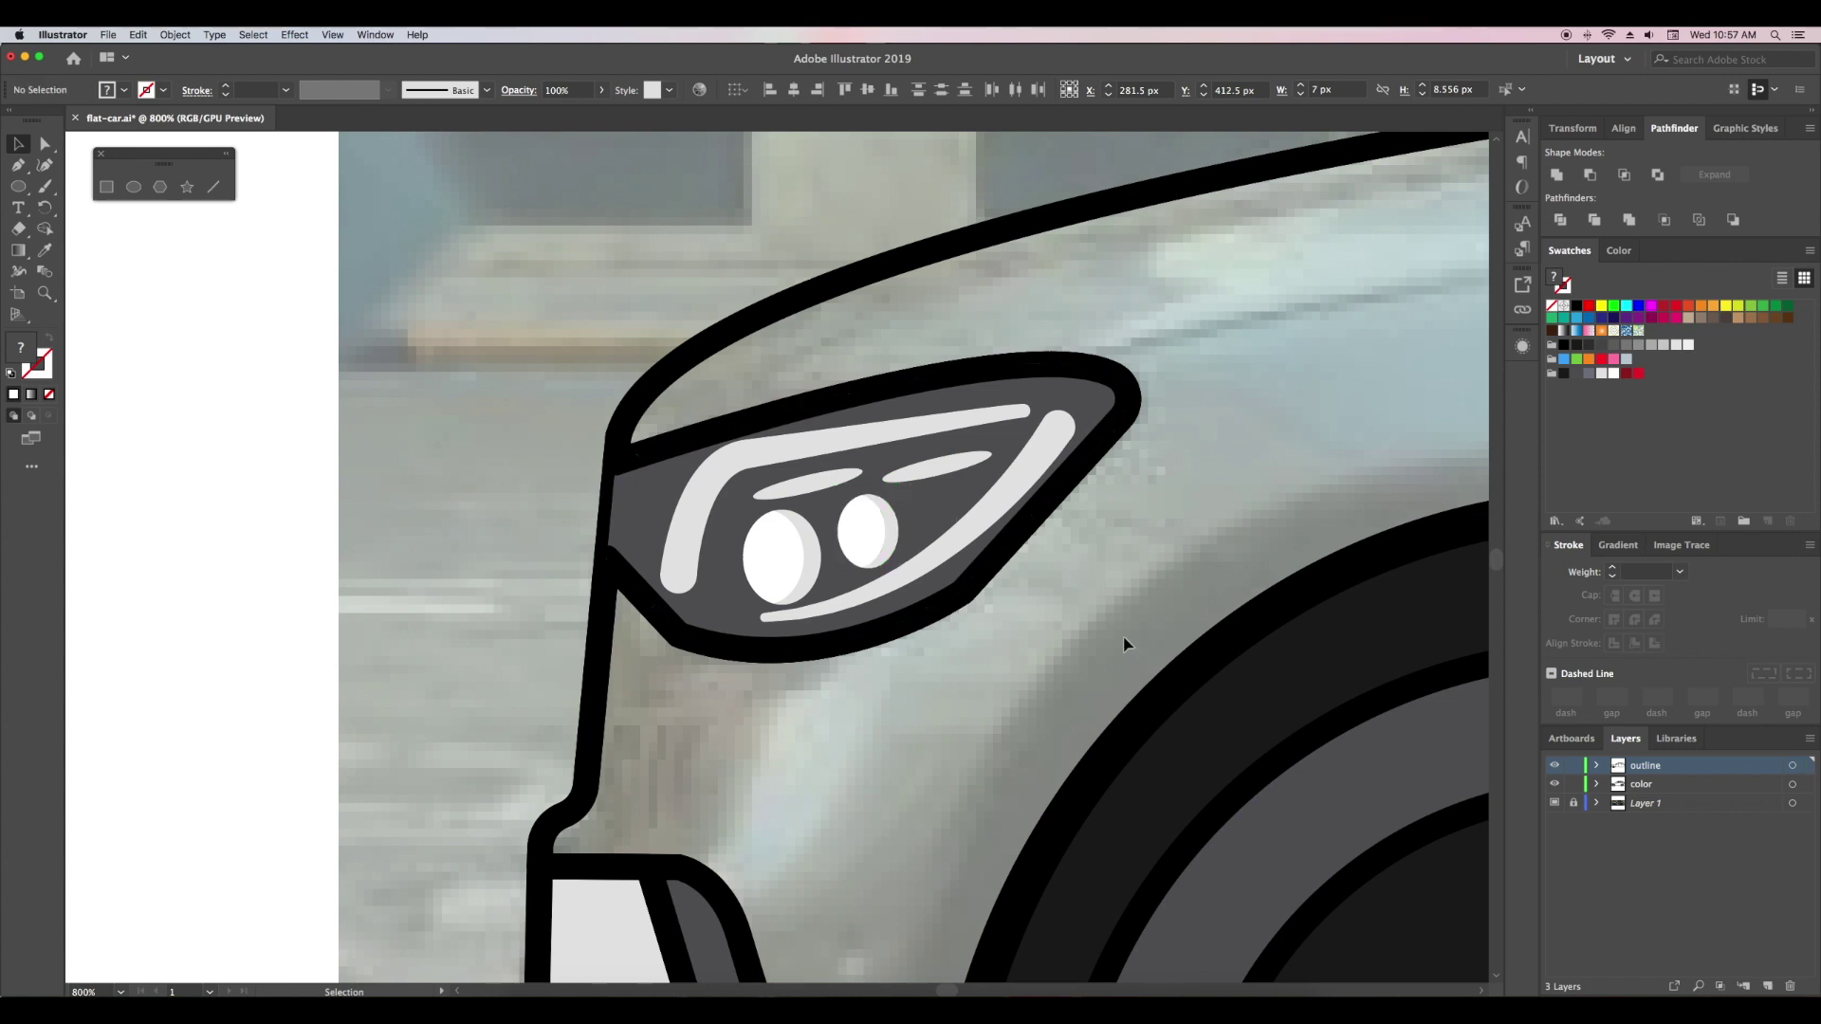
pyautogui.click(1123, 630)
pyautogui.press('super+minus')
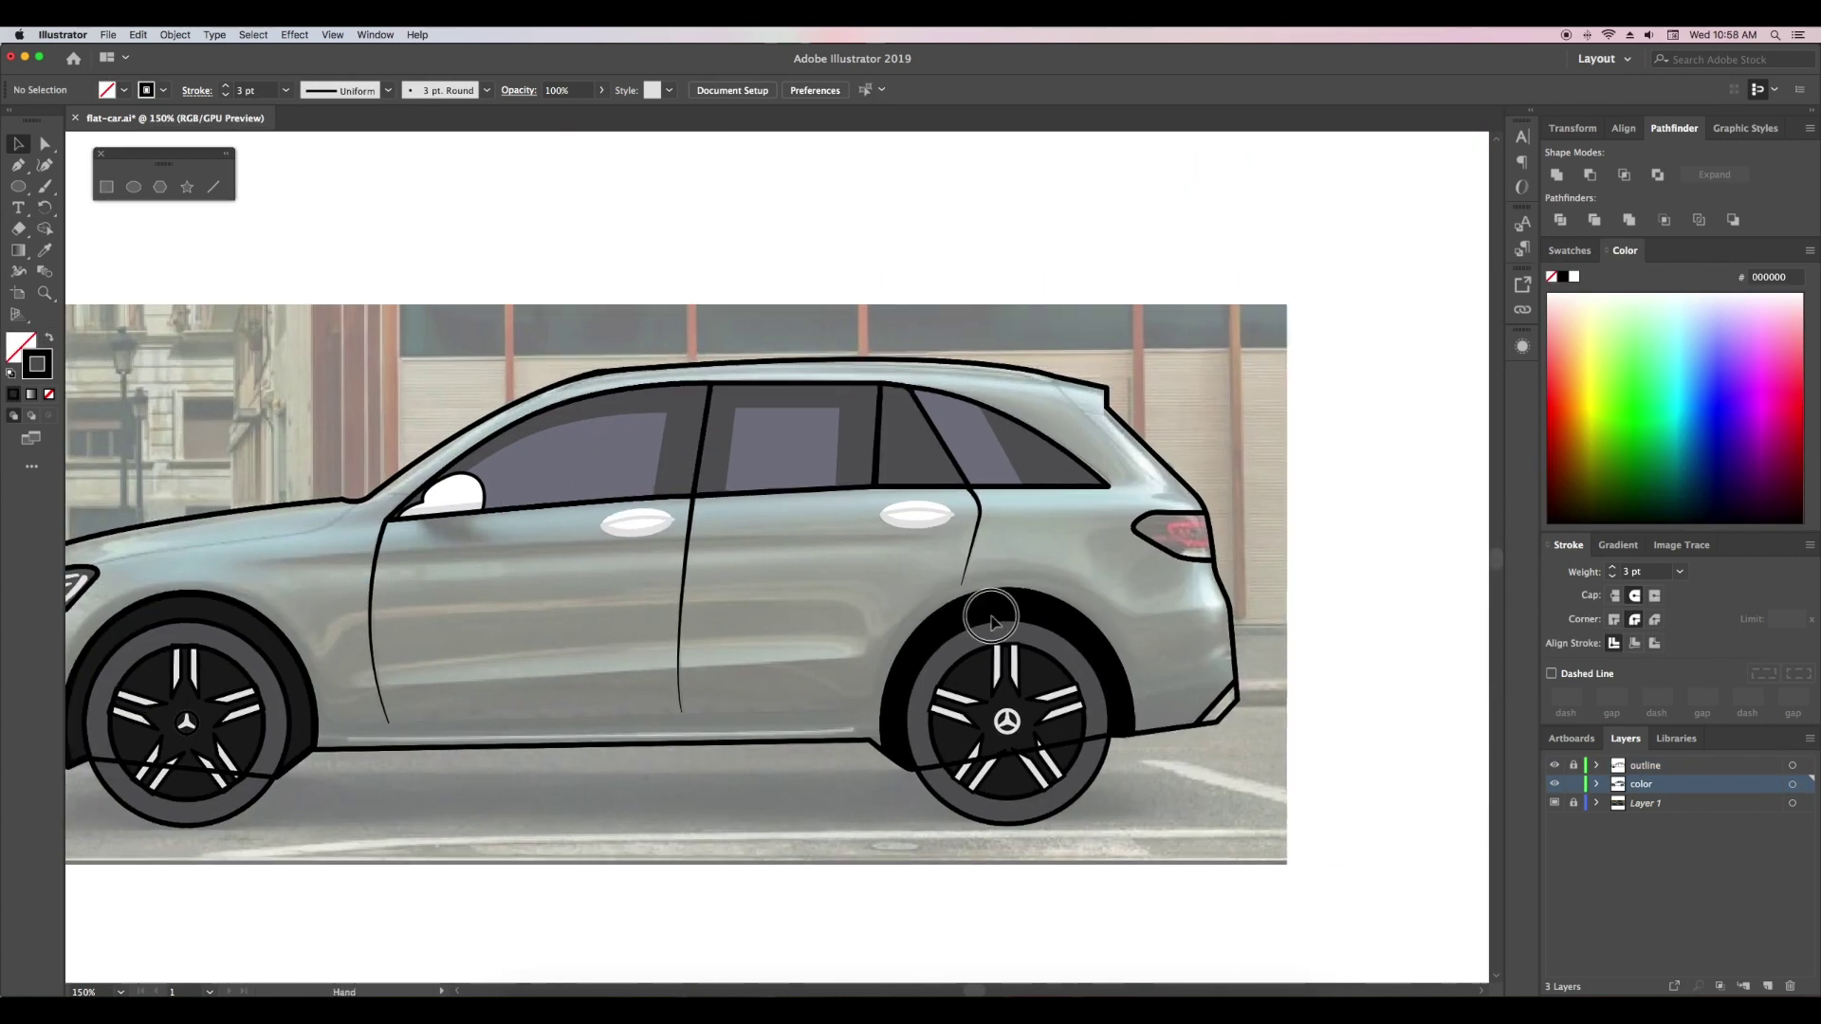
# - Fill the tail light shape with dark red
pyautogui.press('super+equal')
pyautogui.press('super+equal')
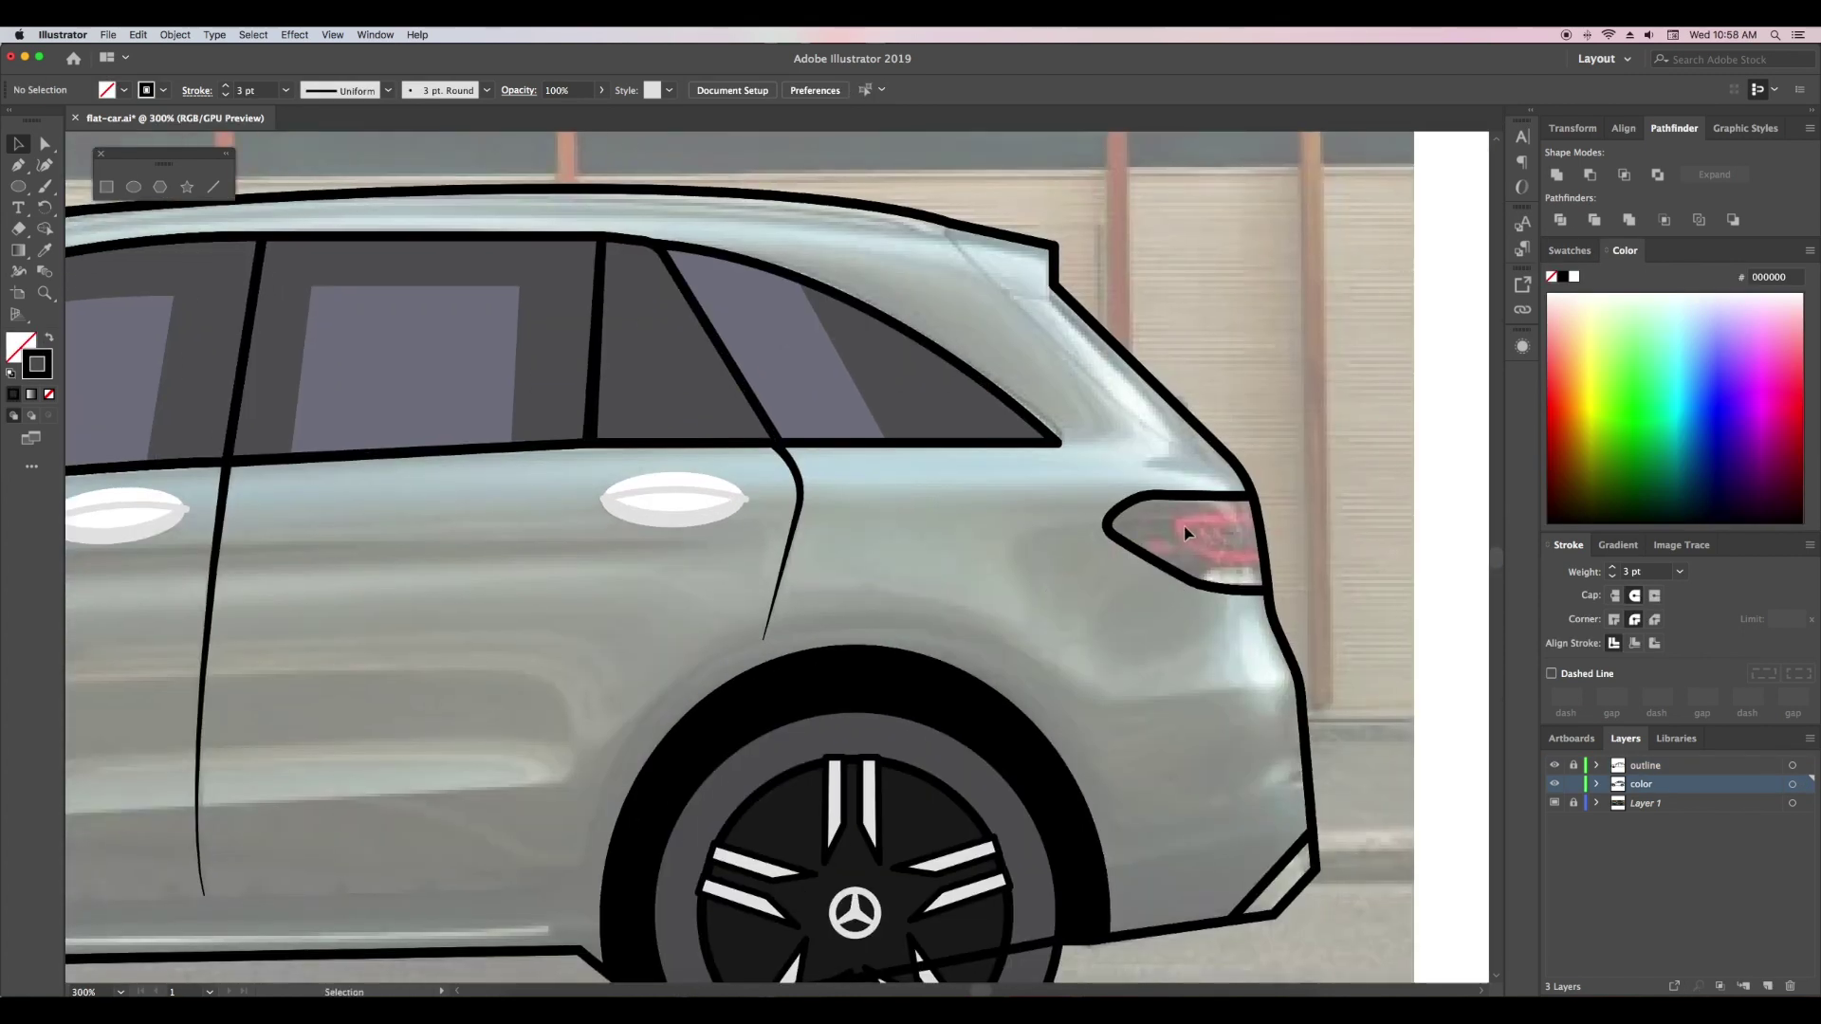
pyautogui.click(1198, 500)
pyautogui.click(1571, 253)
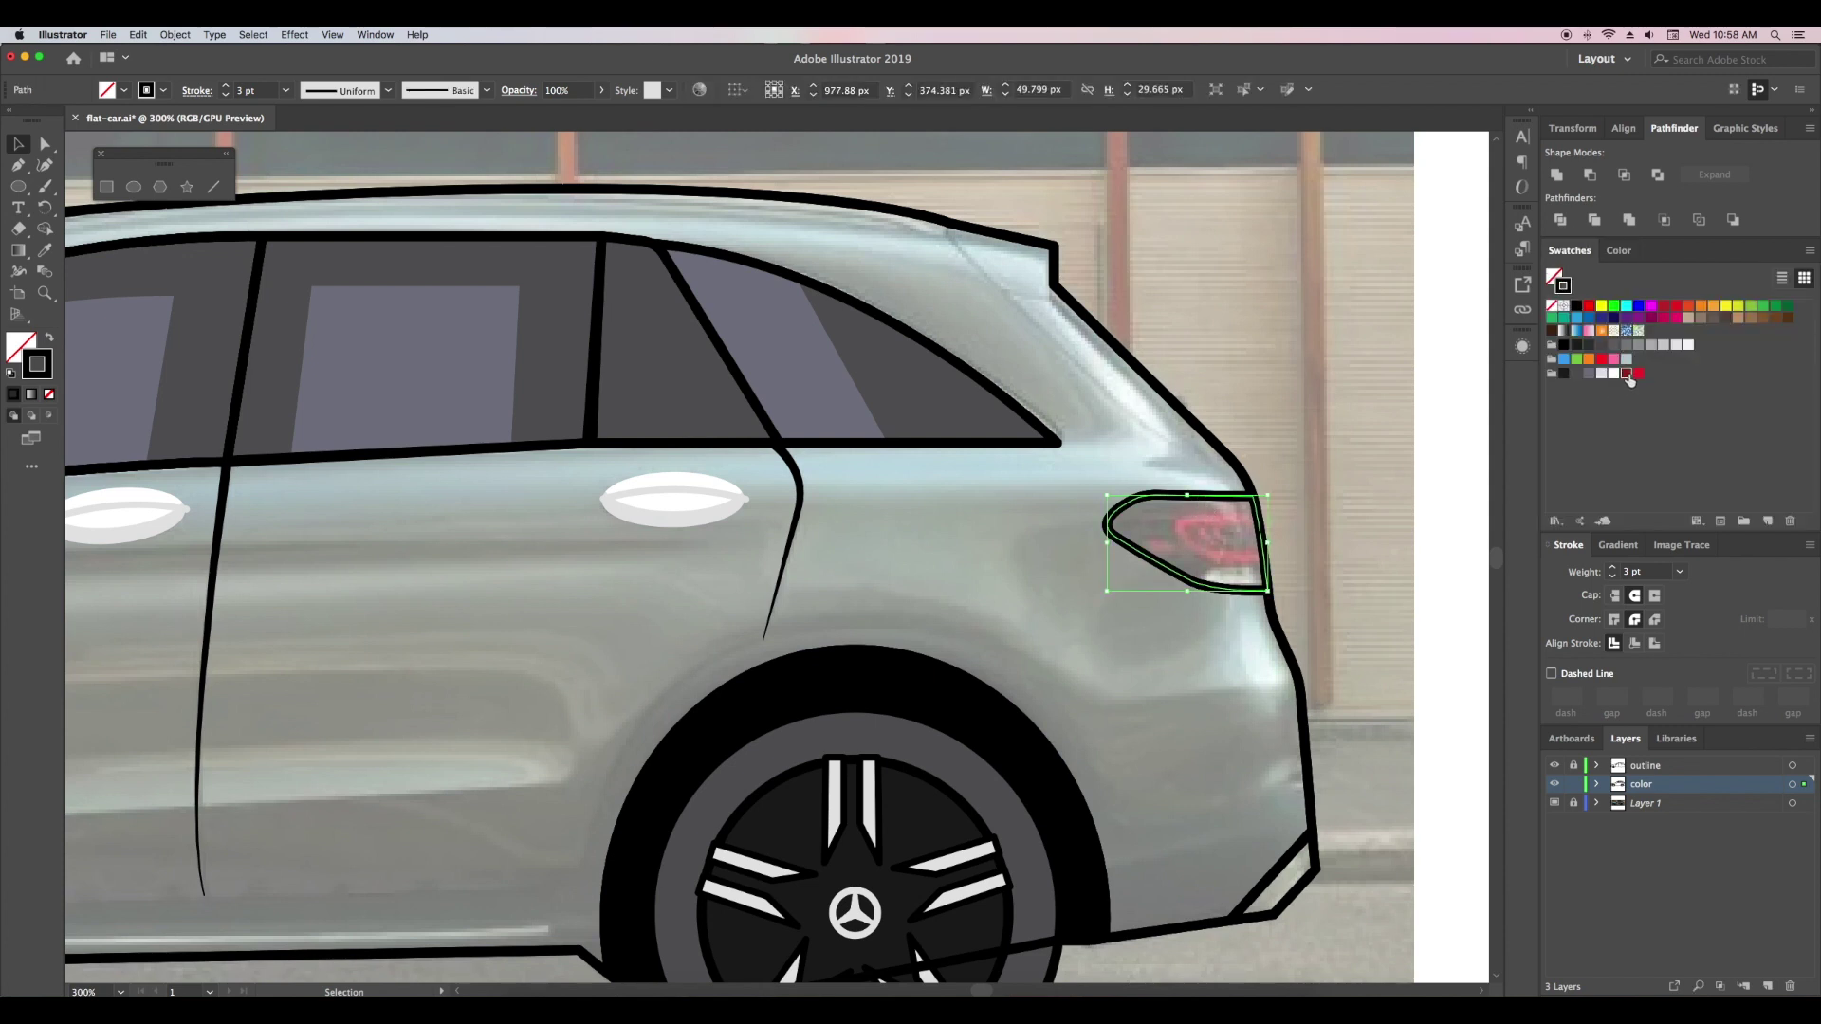
pyautogui.click(54, 348)
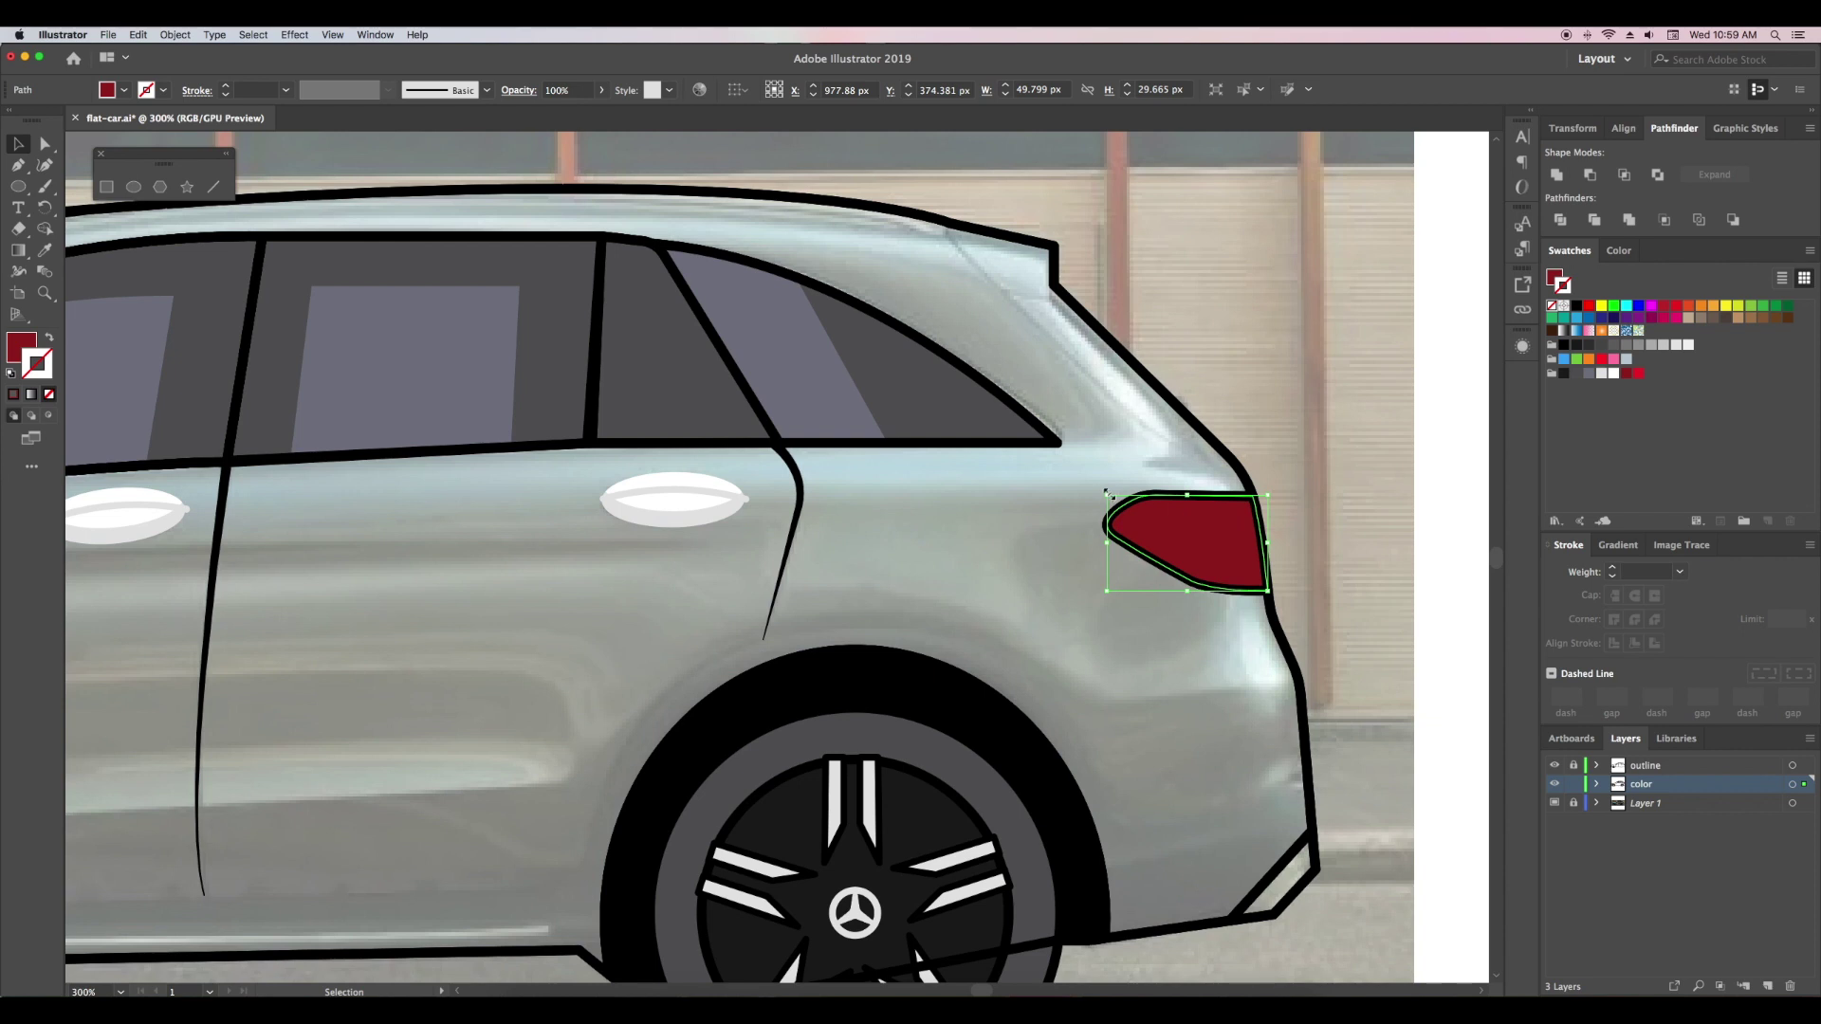
# - Scale a smaller inner copy of the tail light and fill it bright red with no outline
pyautogui.moveTo(1106, 491); pyautogui.dragTo(1223, 542)
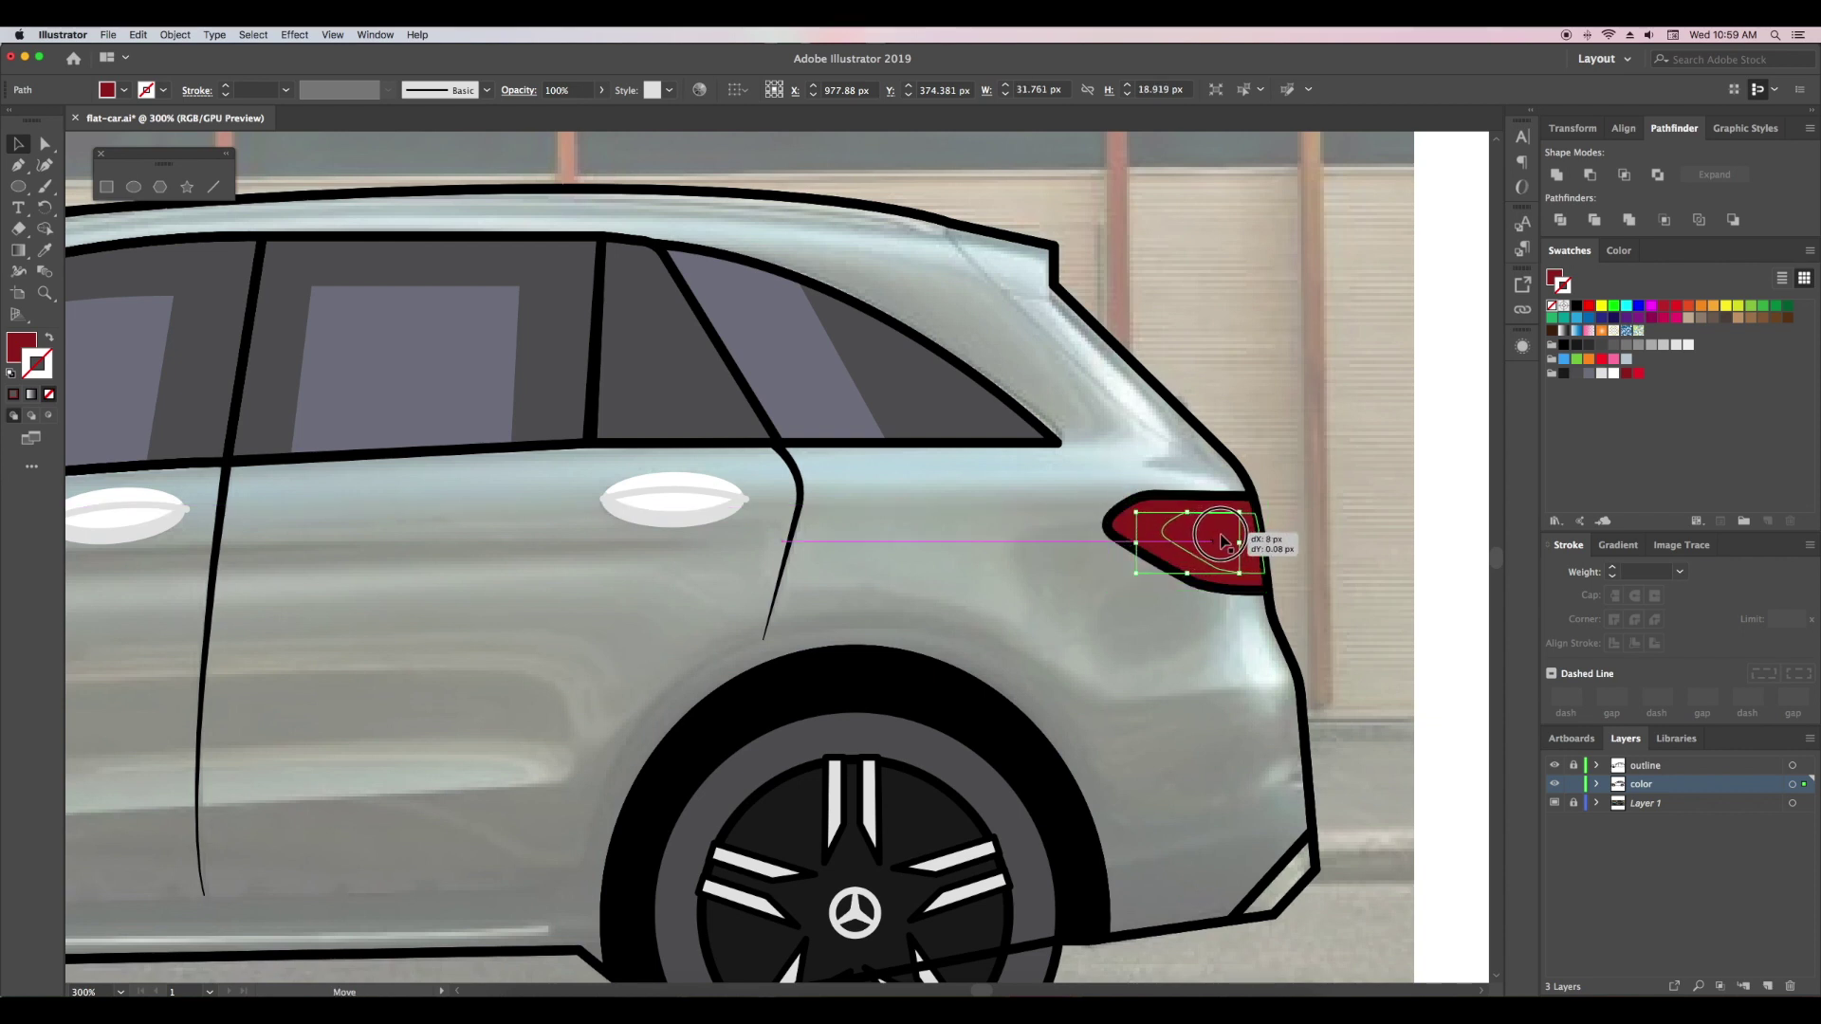
pyautogui.click(1638, 373)
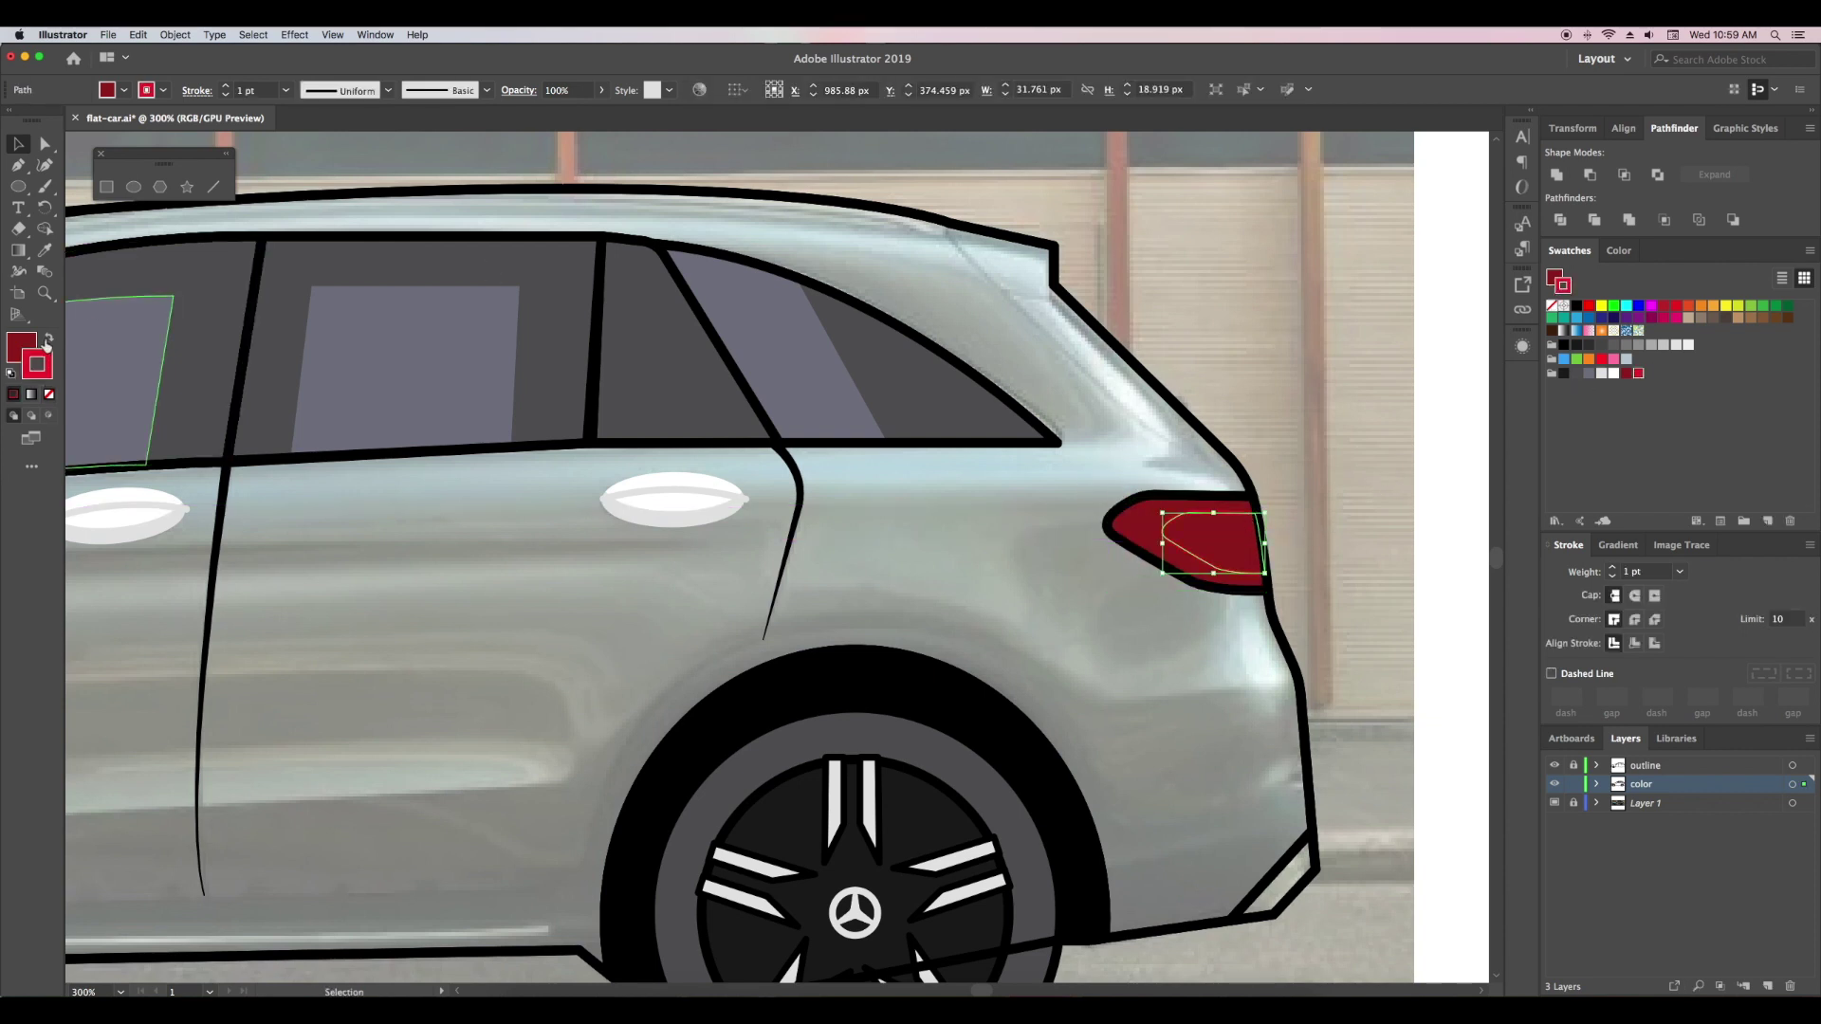
pyautogui.click(47, 343)
pyautogui.click(49, 393)
pyautogui.click(21, 346)
pyautogui.click(1200, 394)
# - Make a half-size copy of the inner piece toward the rear as a dark-red outline
pyautogui.click(1241, 546)
pyautogui.moveTo(1179, 534); pyautogui.dragTo(1185, 520)
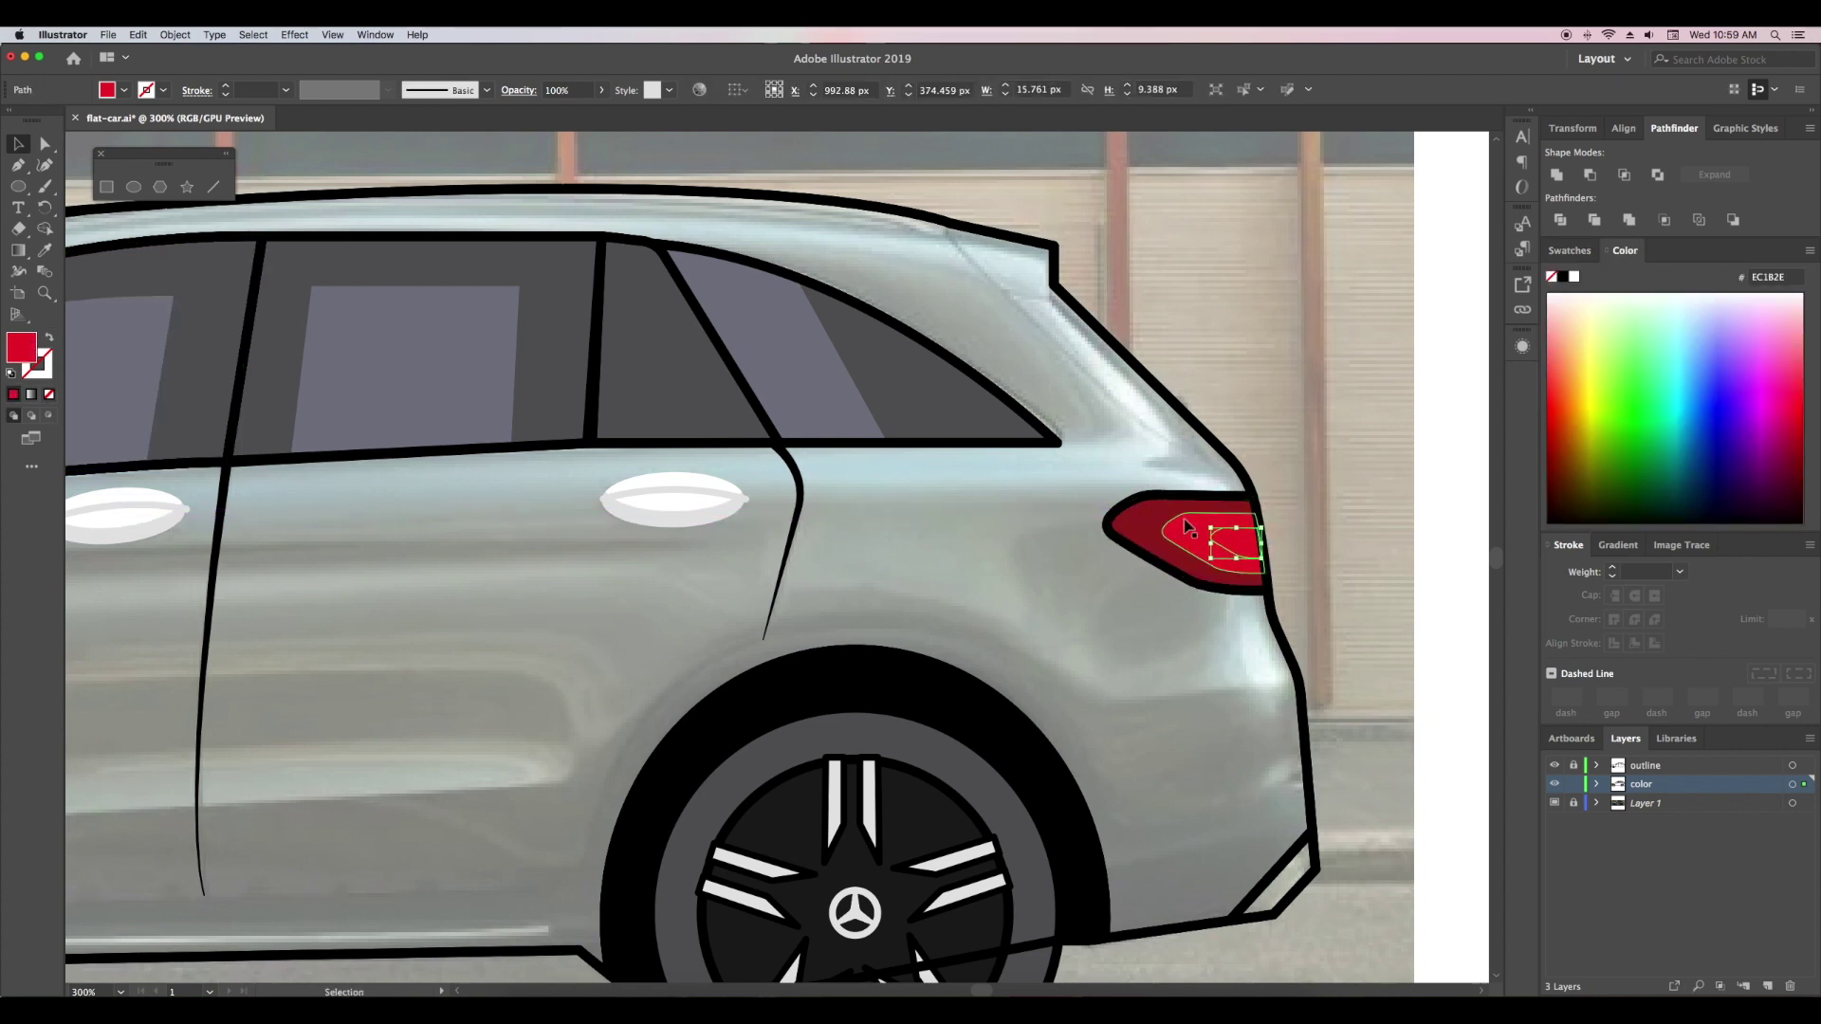
pyautogui.click(1570, 250)
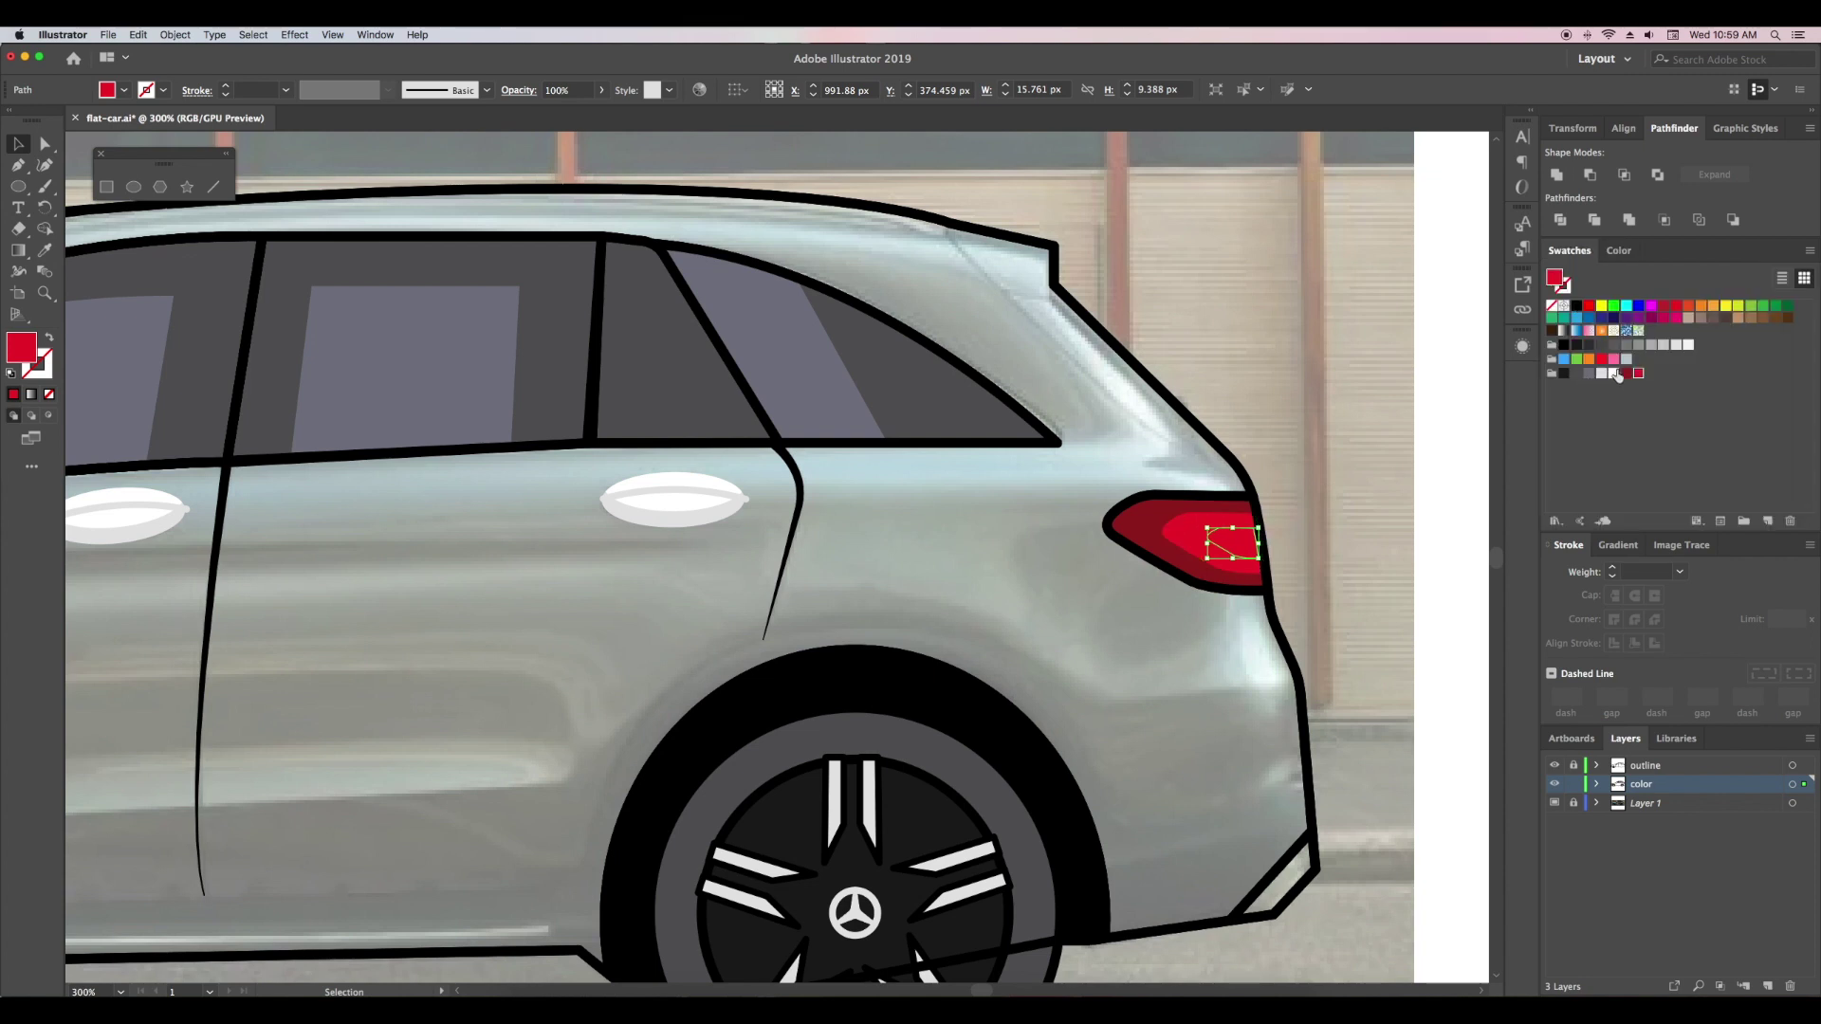
pyautogui.click(1626, 373)
pyautogui.click(50, 339)
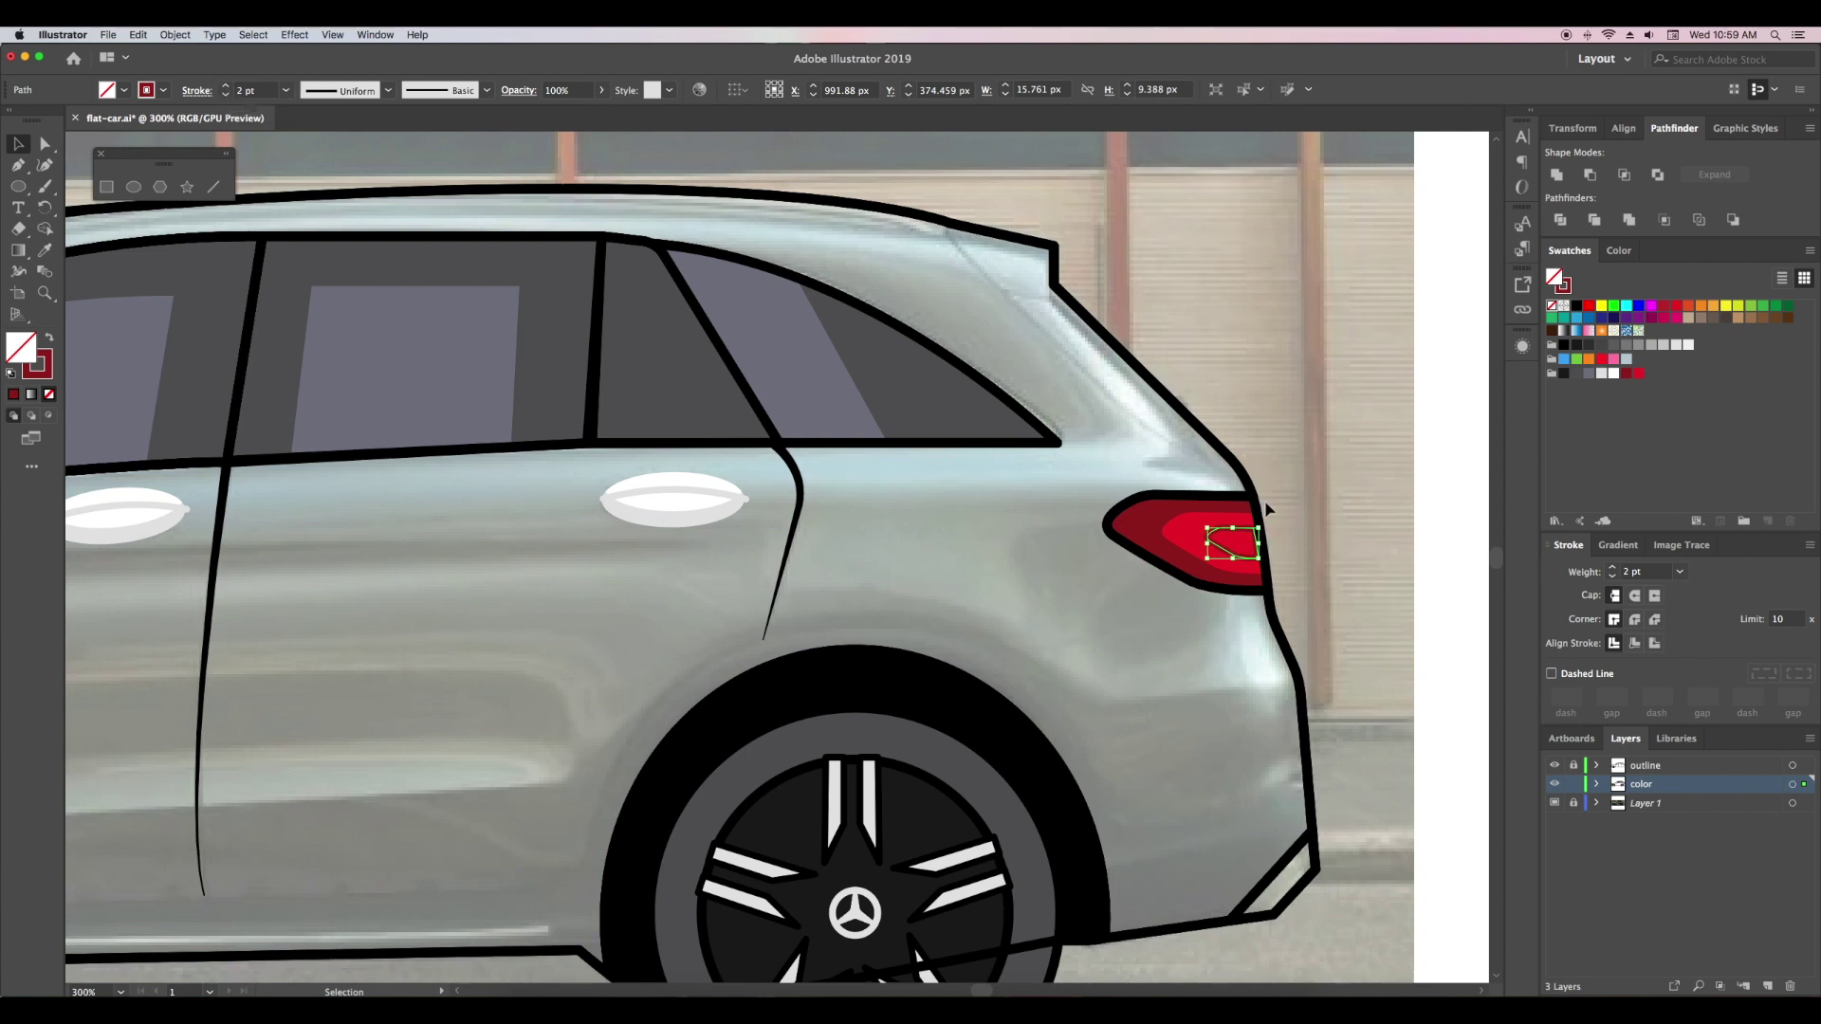
# - Isolate the tail light and draw a thin Pen sliver across its top
pyautogui.doubleClick(1176, 517)
pyautogui.click(1067, 498)
pyautogui.press('m')
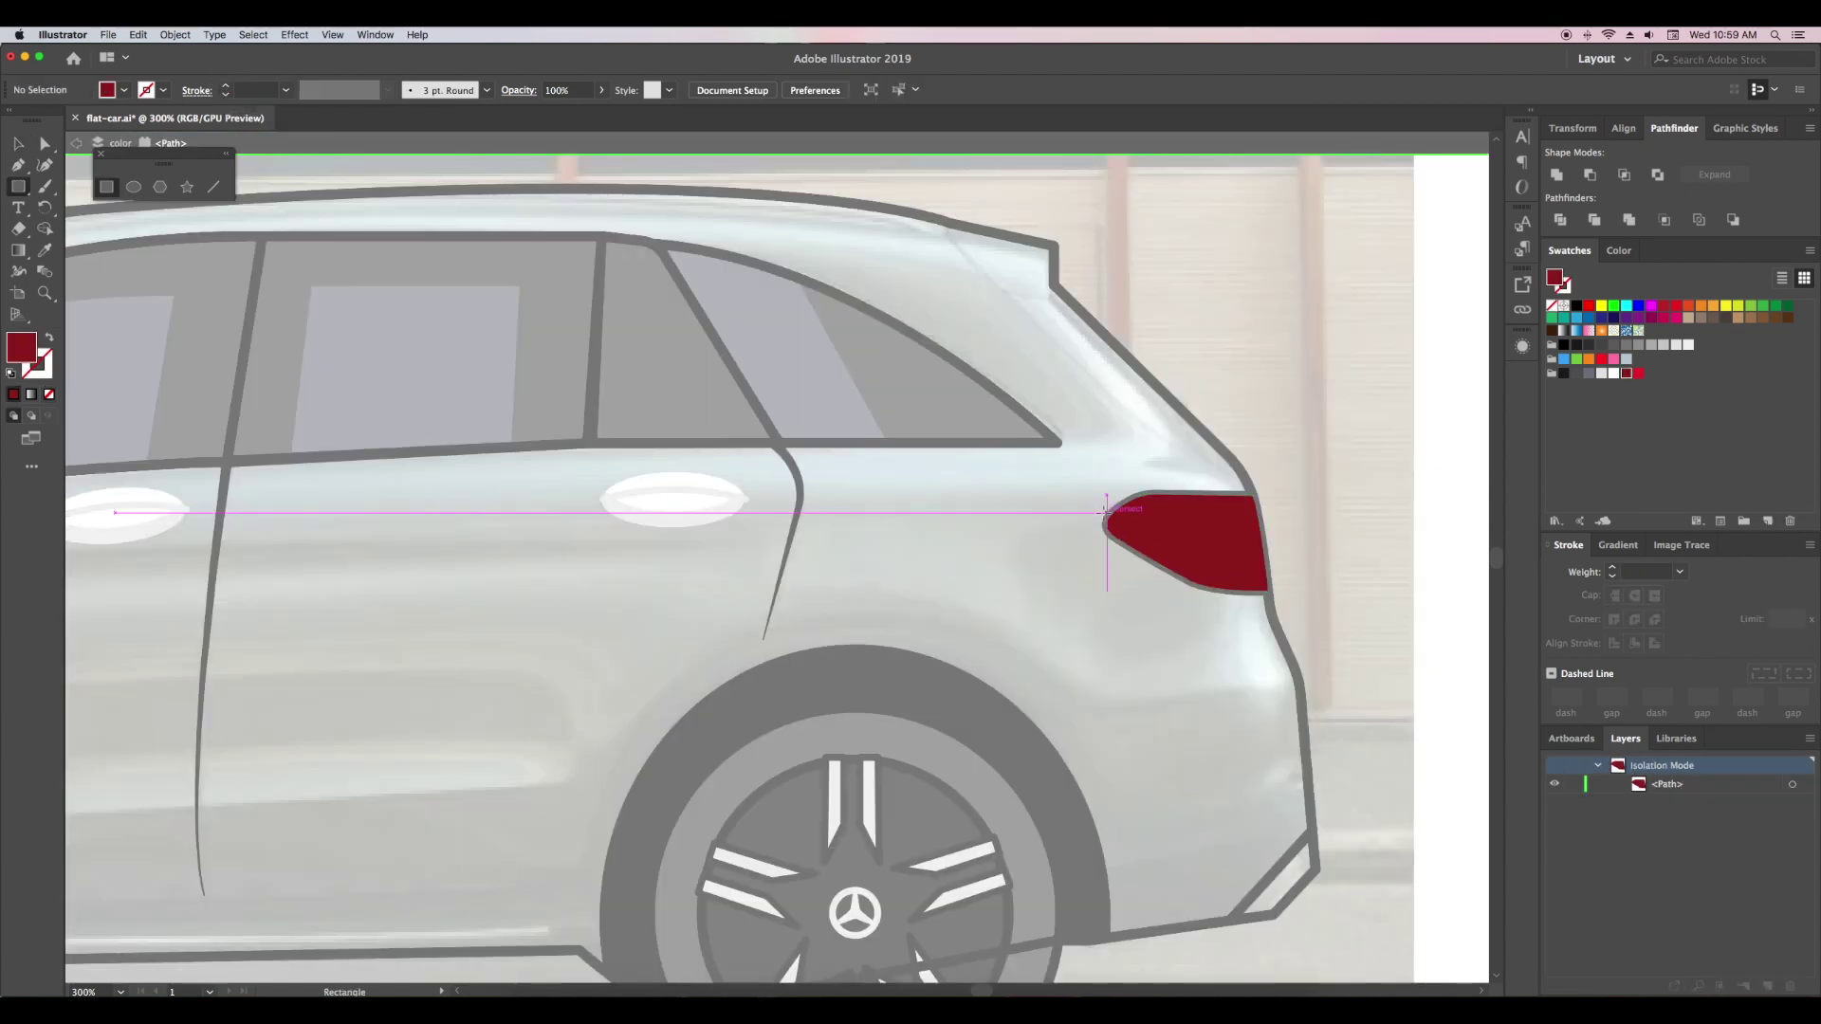
pyautogui.moveTo(1114, 507); pyautogui.dragTo(1264, 536)
pyautogui.hotkey('ctrl', 'z')
pyautogui.press('p')
pyautogui.click(1096, 519)
pyautogui.click(1259, 523)
pyautogui.click(1096, 520)
pyautogui.press('v')
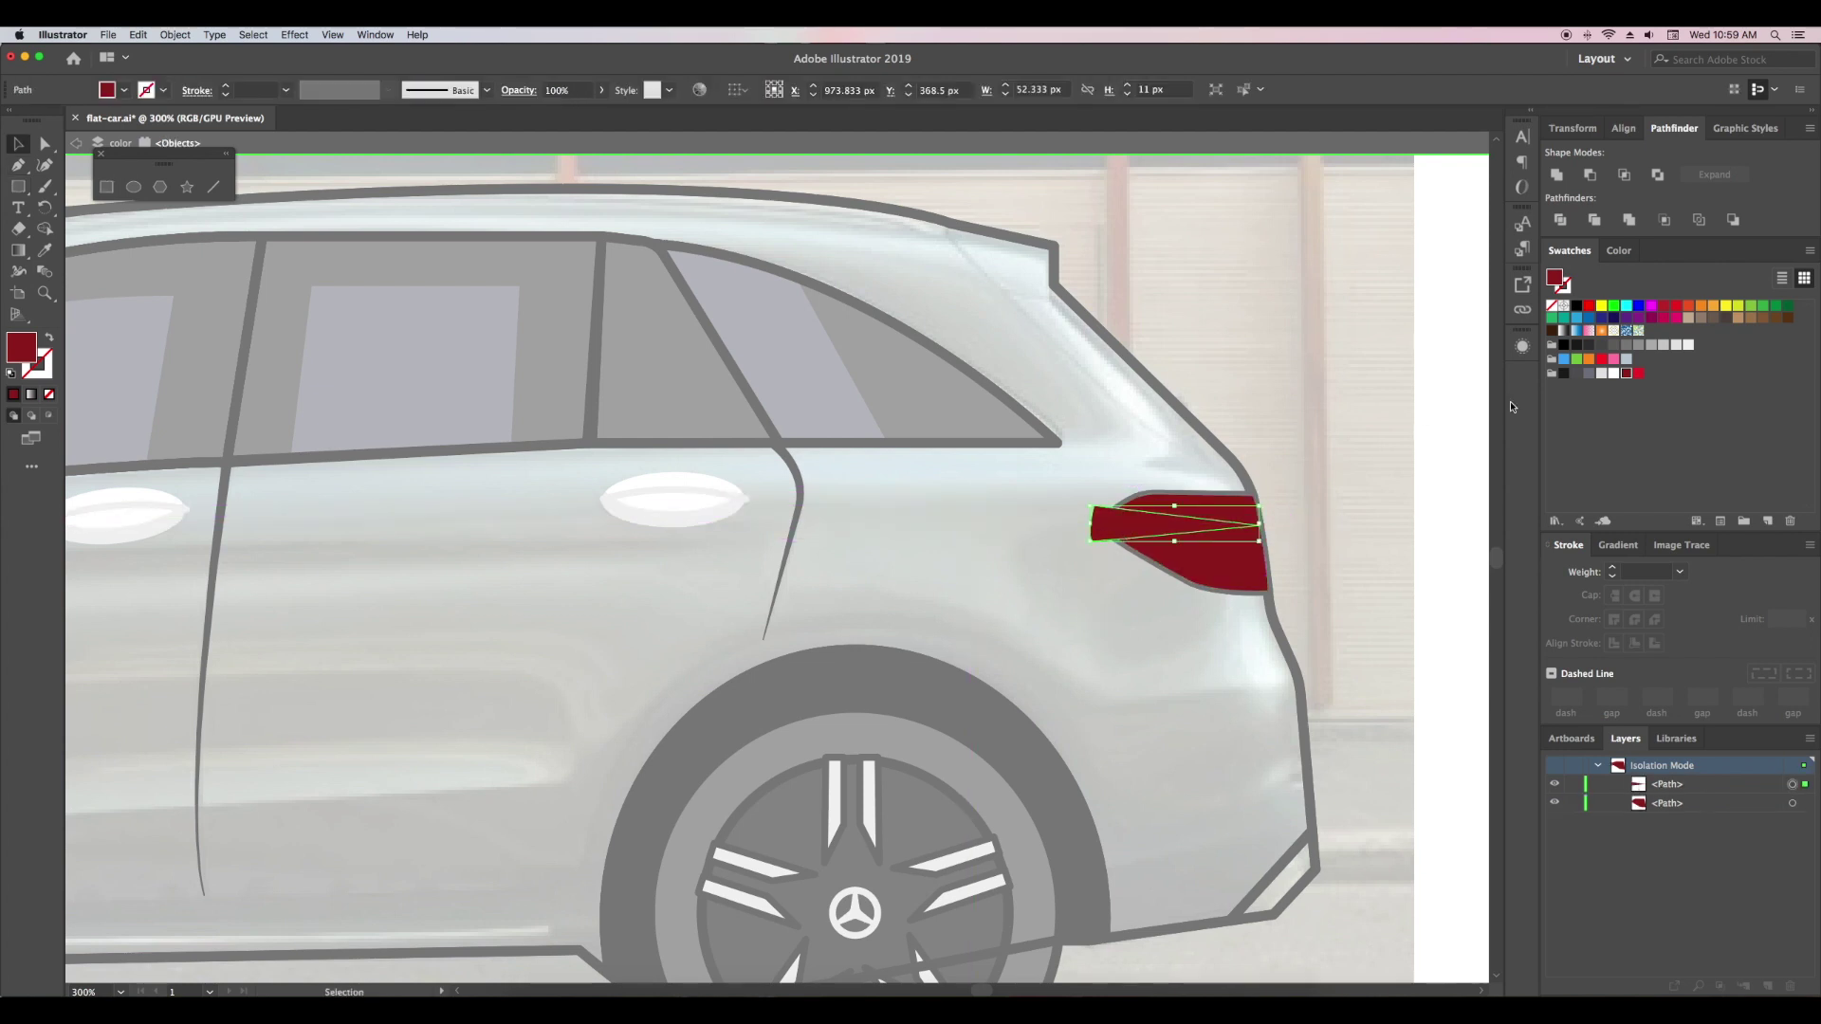
# - Fill the sliver white and merge the overlapping tail light pieces with Shape Builder
pyautogui.click(1613, 374)
pyautogui.hotkey('ctrl', 'a')
pyautogui.hotkey('shift', 'm')
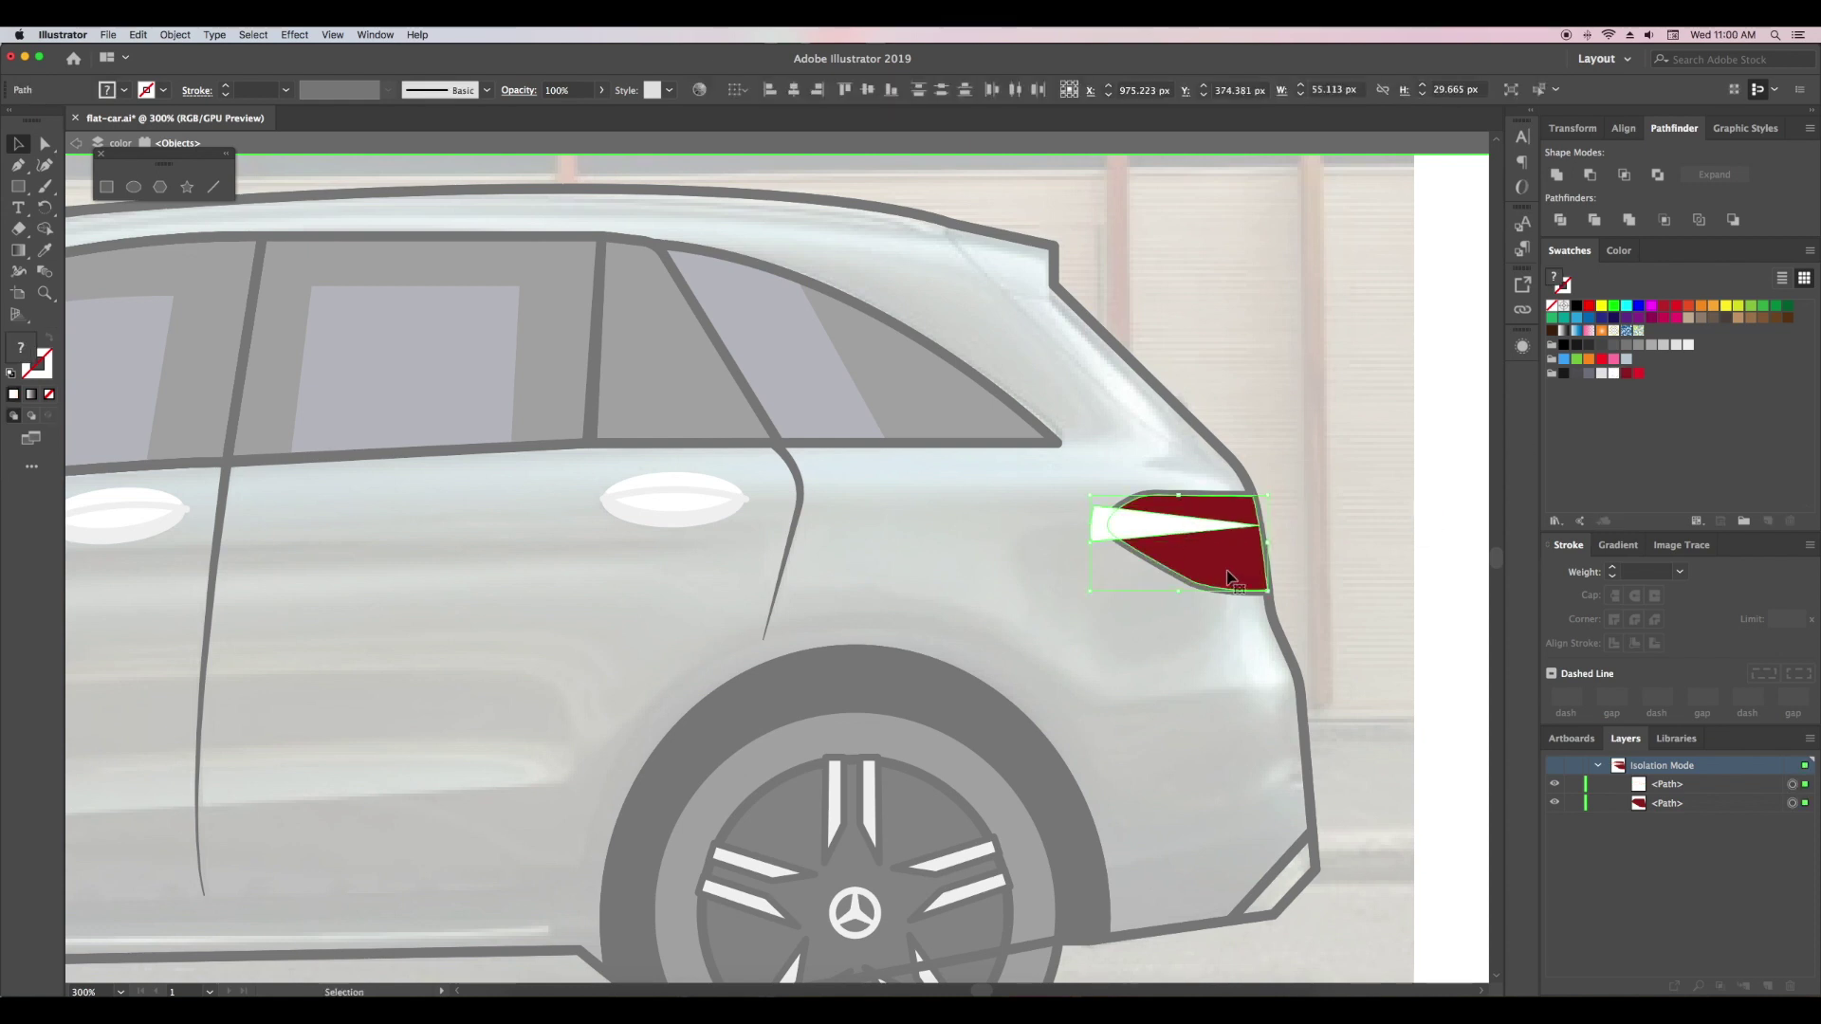
pyautogui.moveTo(1226, 571); pyautogui.dragTo(1219, 520)
pyautogui.press('v')
pyautogui.doubleClick(1328, 507)
pyautogui.click(1152, 529)
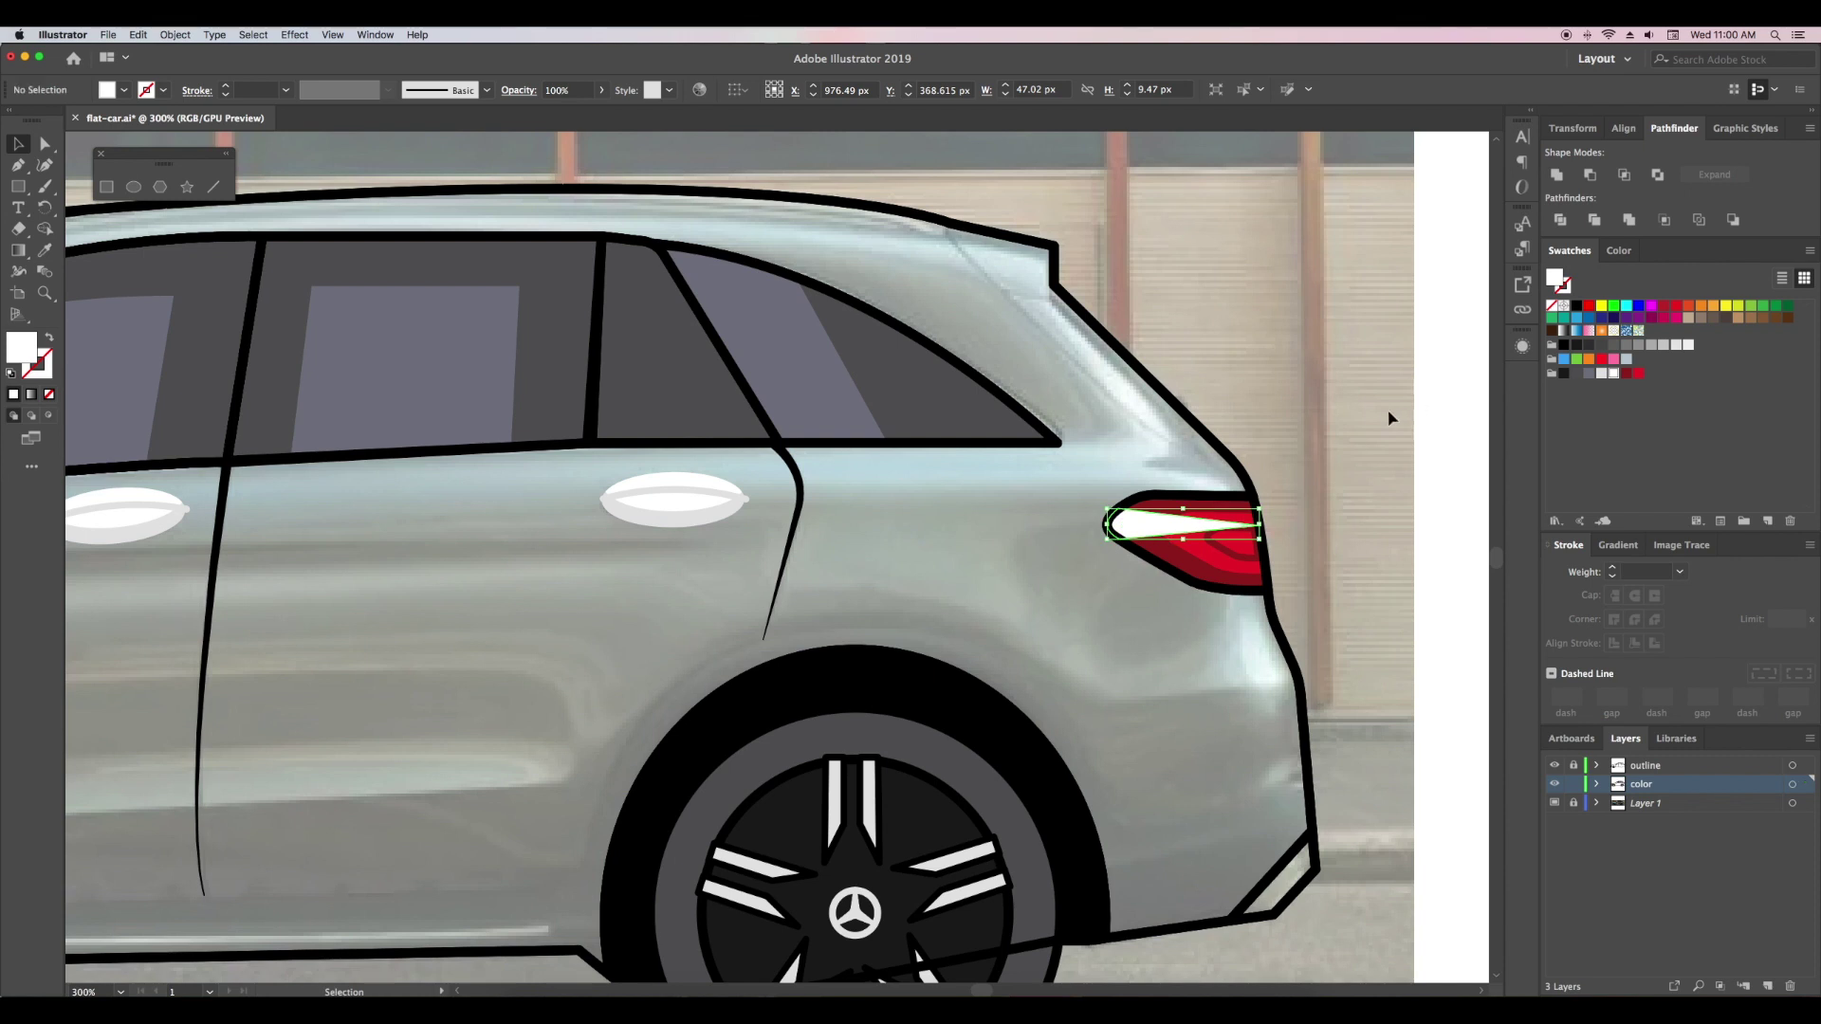
pyautogui.press('a')
pyautogui.click(1323, 337)
pyautogui.press('super+minus')
pyautogui.press('super+minus')
pyautogui.press('super+minus')
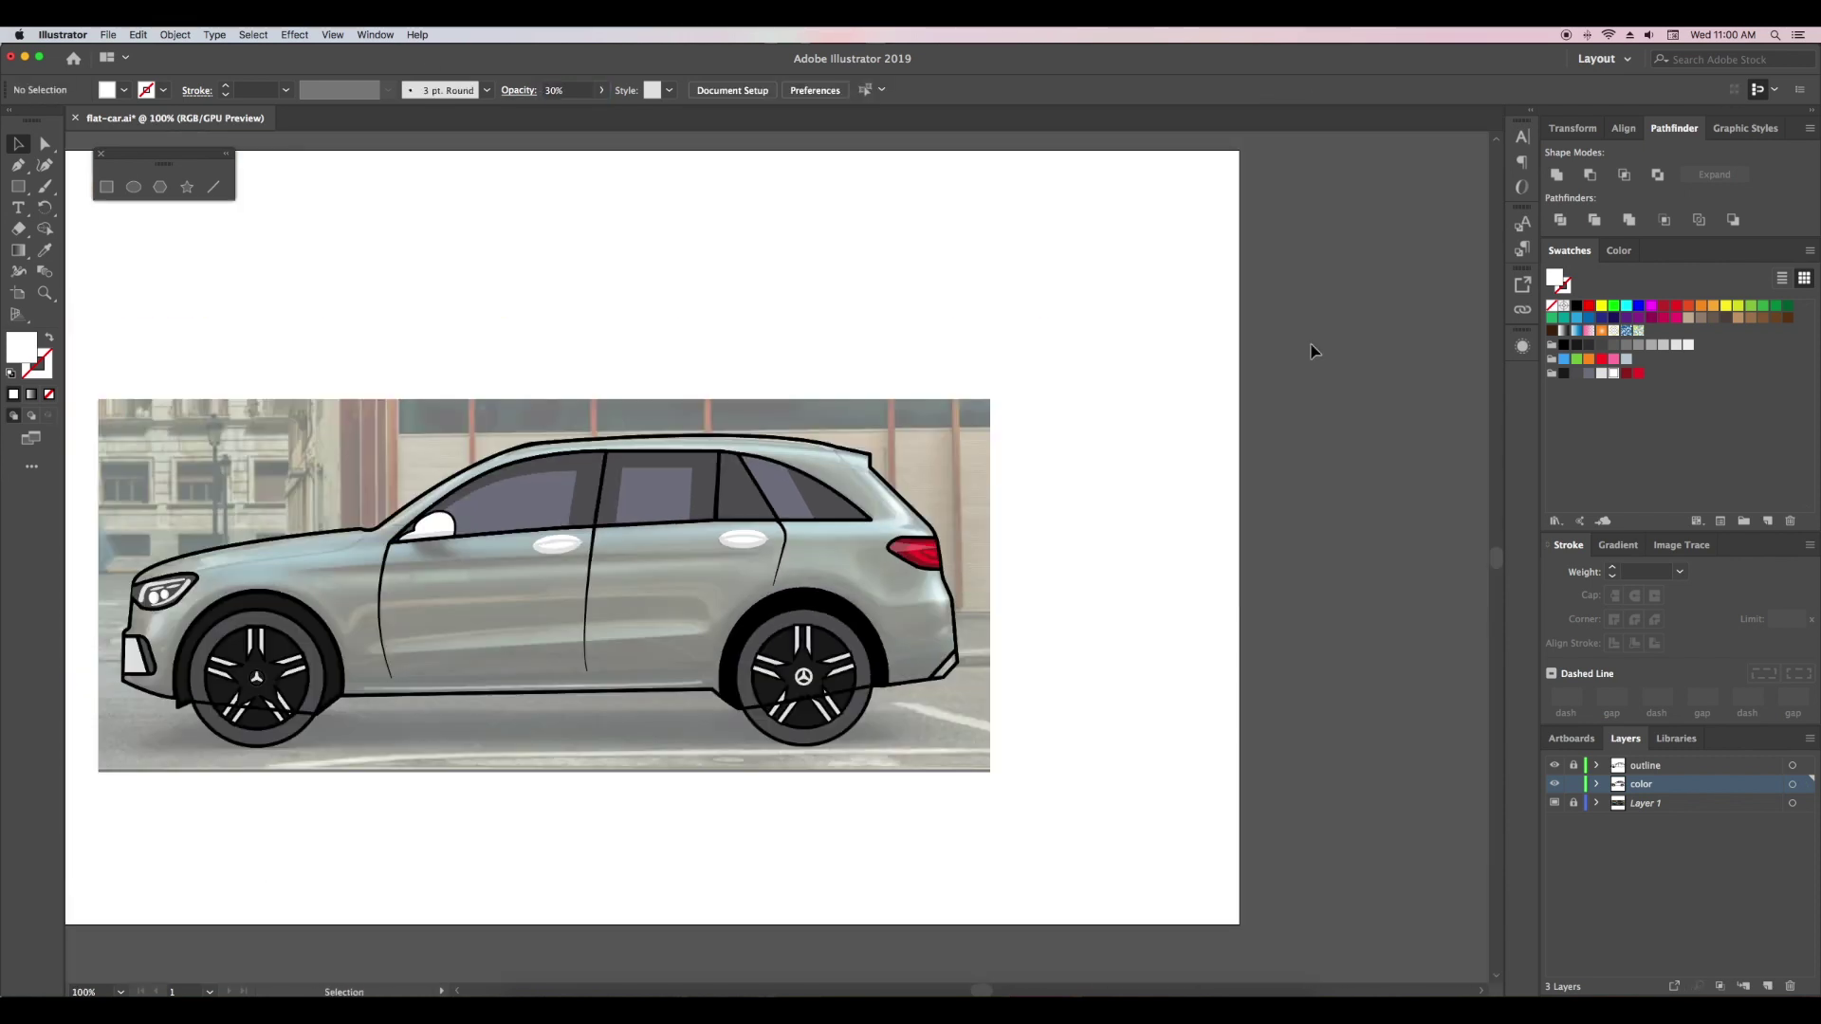
# - Fill the small piece near the rear bumper with grey
pyautogui.click(957, 669)
pyautogui.click(1589, 380)
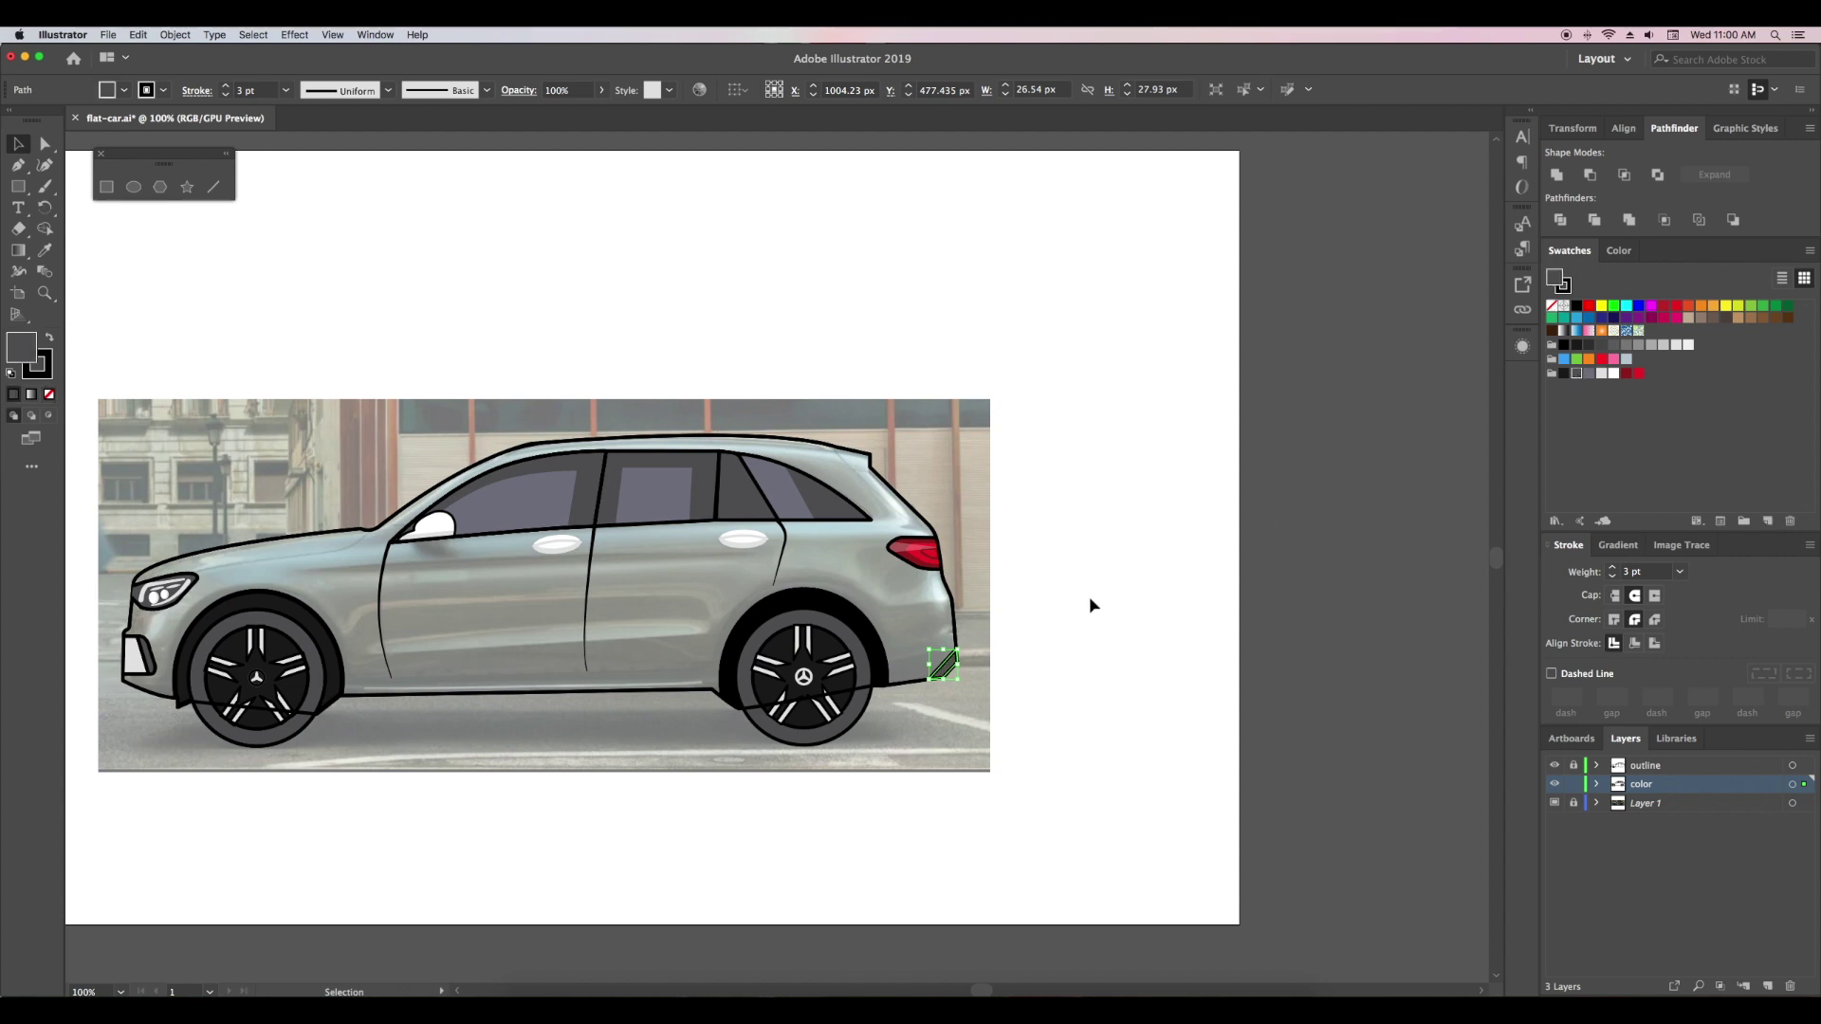
pyautogui.click(1179, 569)
pyautogui.moveTo(1029, 564); pyautogui.dragTo(1210, 607)
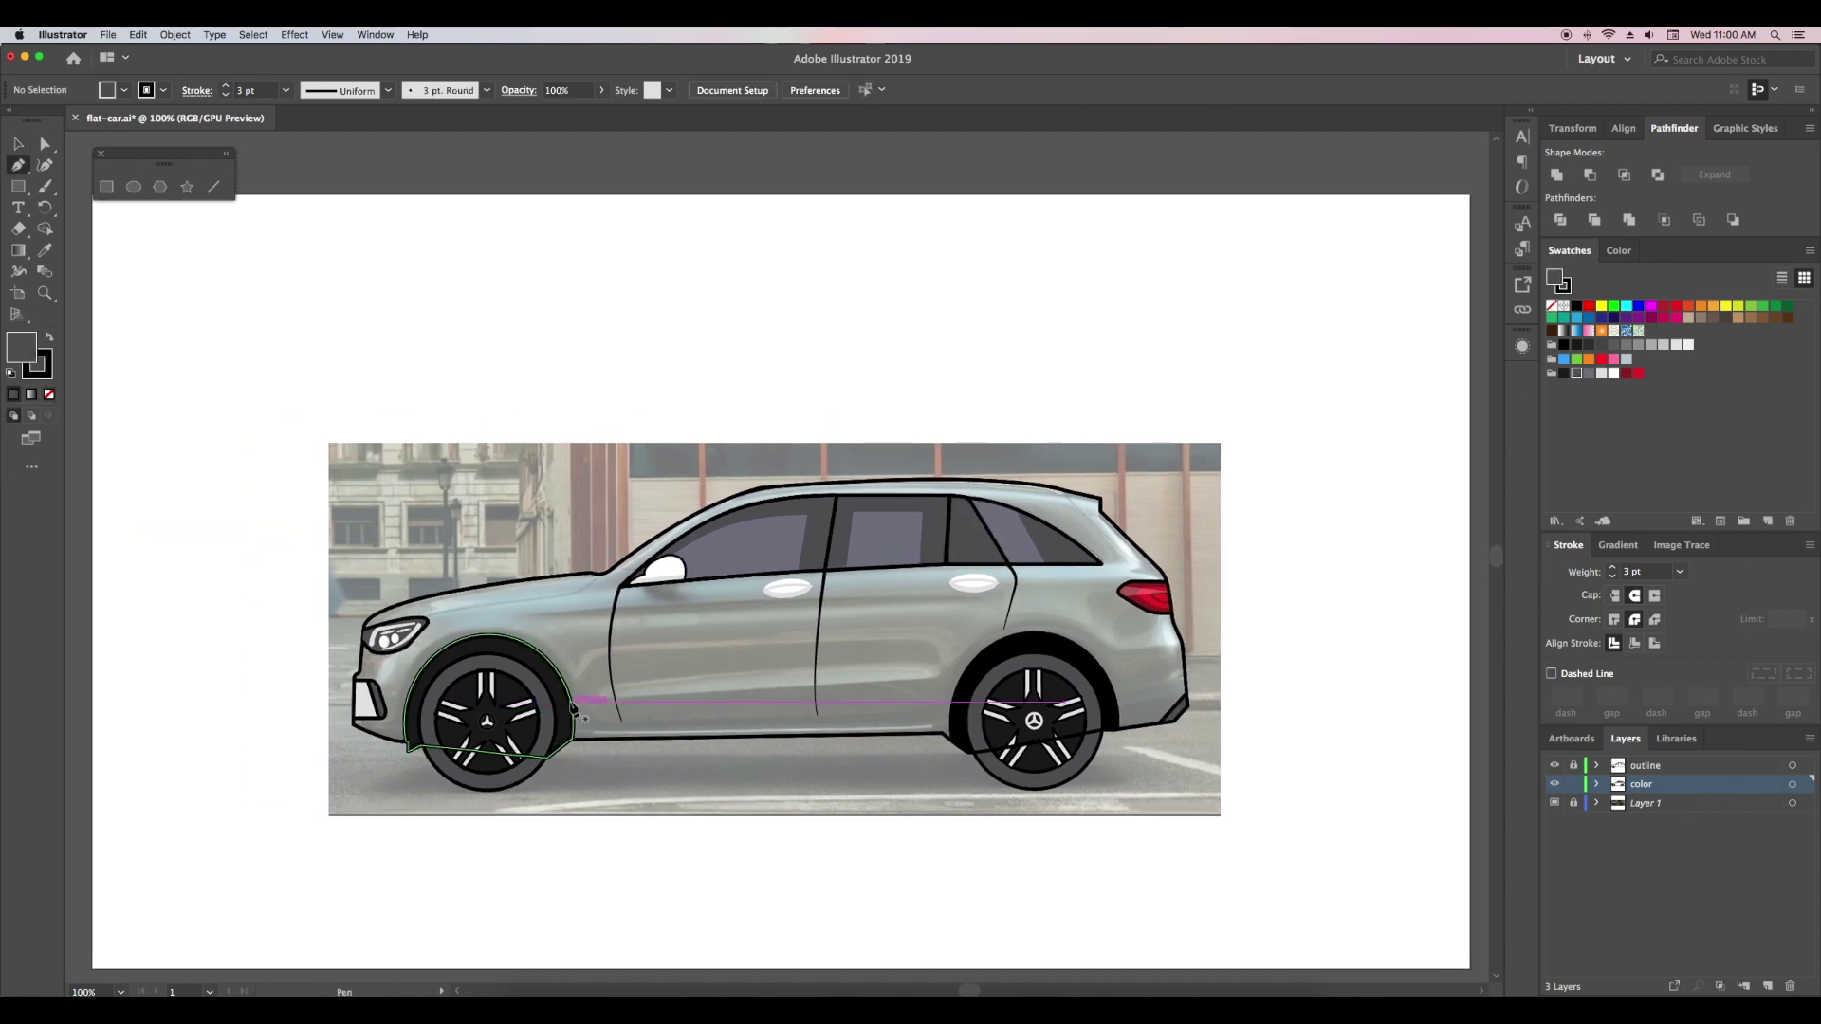
# - Draw a closed lower-body shape along the sill, curving over the rear wheel arch
pyautogui.click(572, 706)
pyautogui.click(938, 681)
pyautogui.moveTo(1118, 651)
pyautogui.mouseDown()
pyautogui.moveTo(1187, 716)
pyautogui.moveTo(1176, 653)
pyautogui.mouseUp()
pyautogui.click(1209, 643)
pyautogui.click(1228, 795)
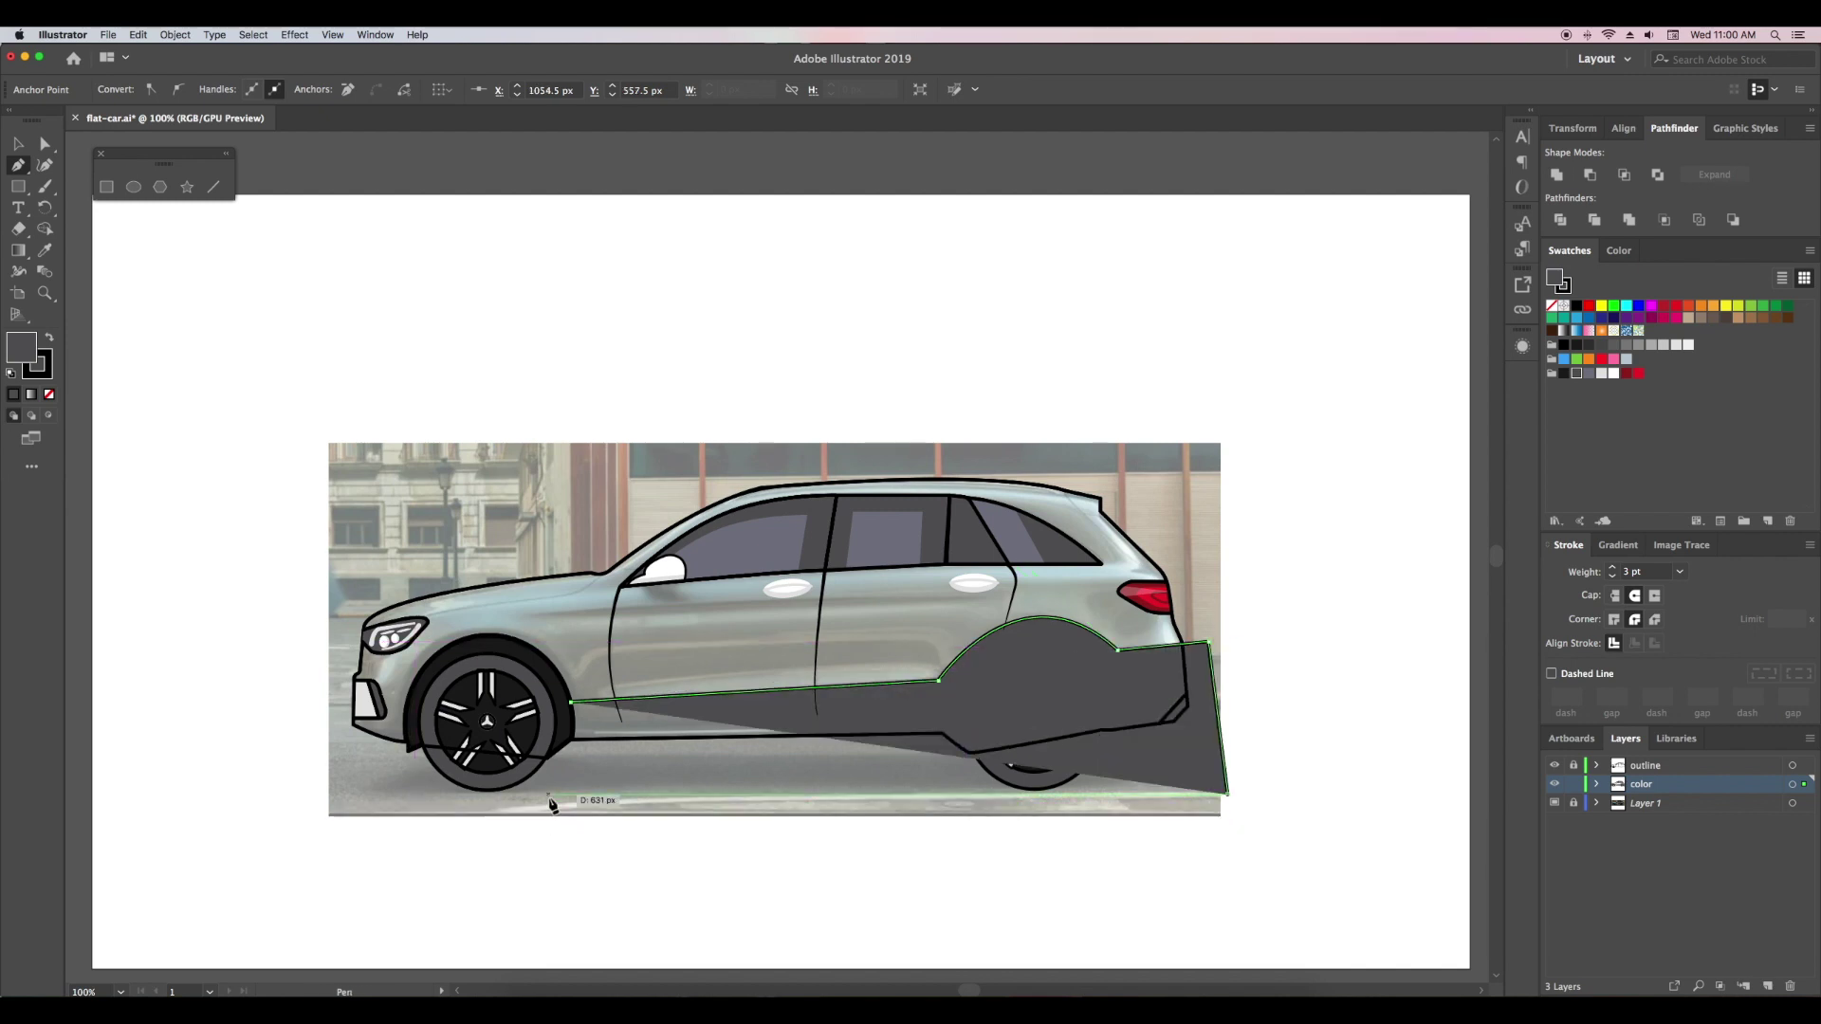
pyautogui.click(549, 783)
pyautogui.click(572, 706)
pyautogui.press('v')
# - Trim the lower-body shape to the car body and fill it light grey with no outline
pyautogui.click(670, 851)
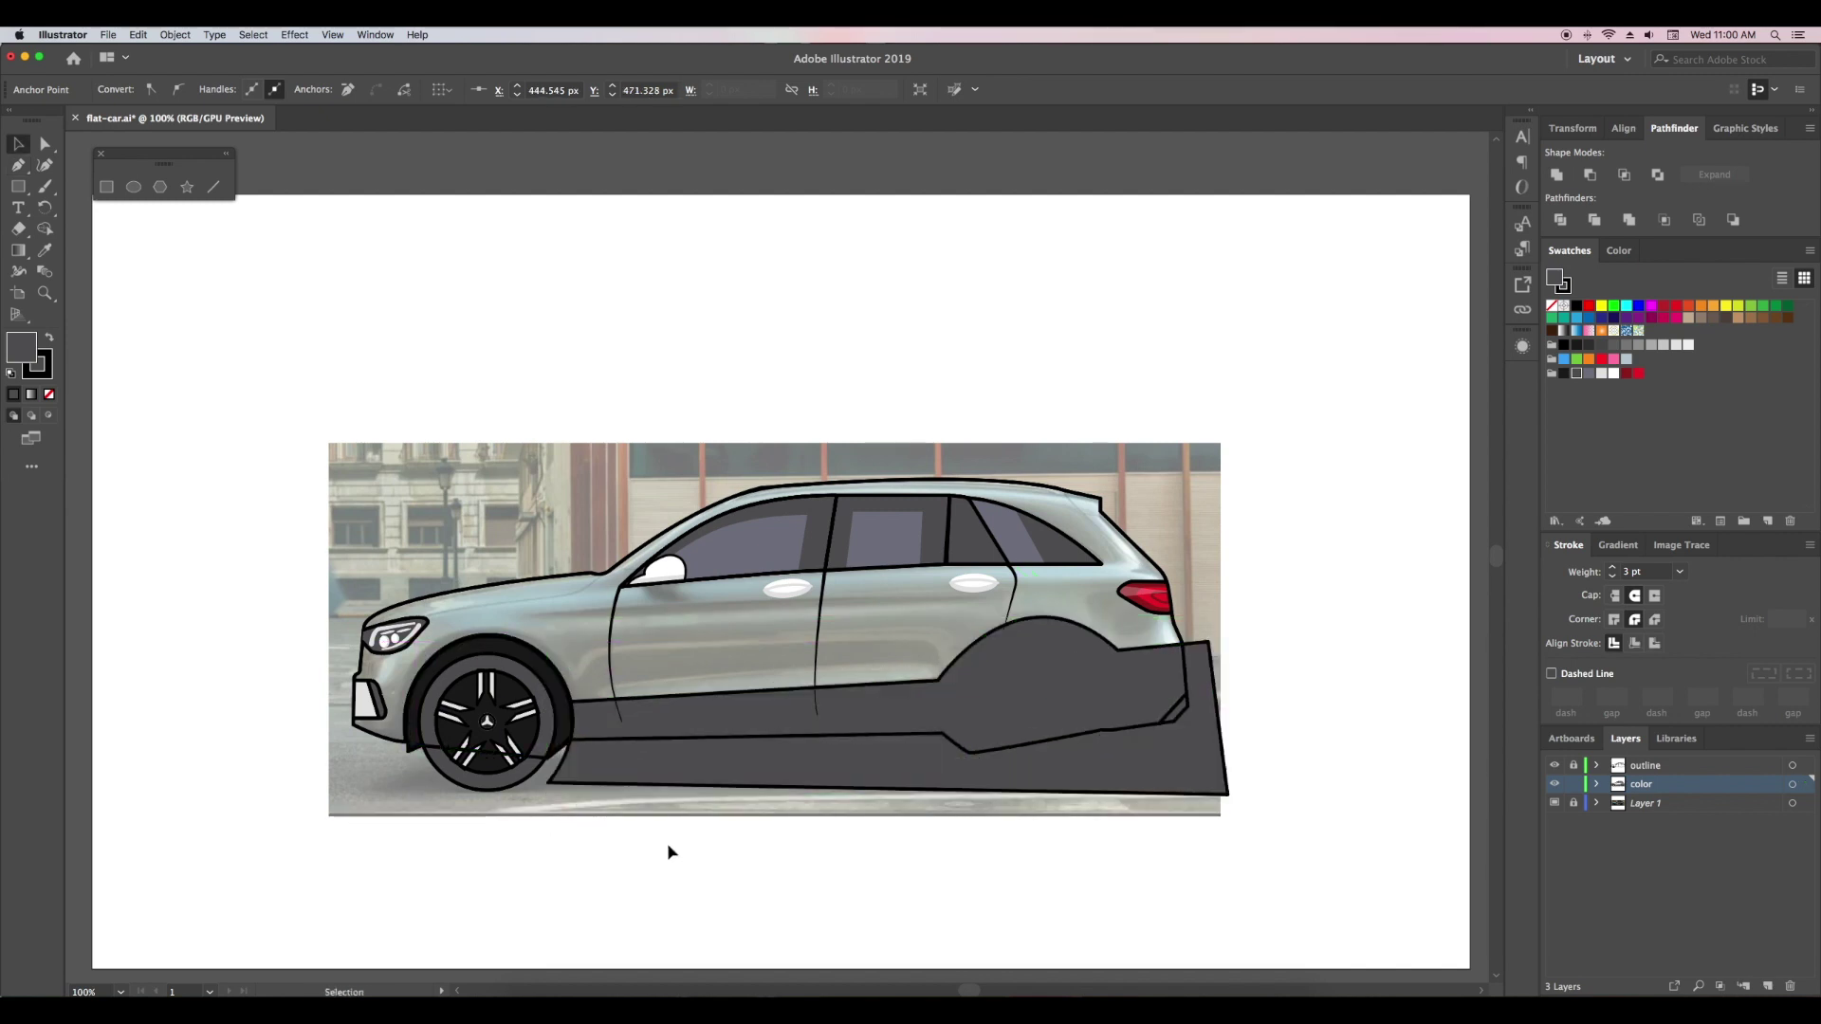
pyautogui.click(601, 752)
pyautogui.keyDown('shift'); pyautogui.click(638, 795); pyautogui.keyUp('shift')
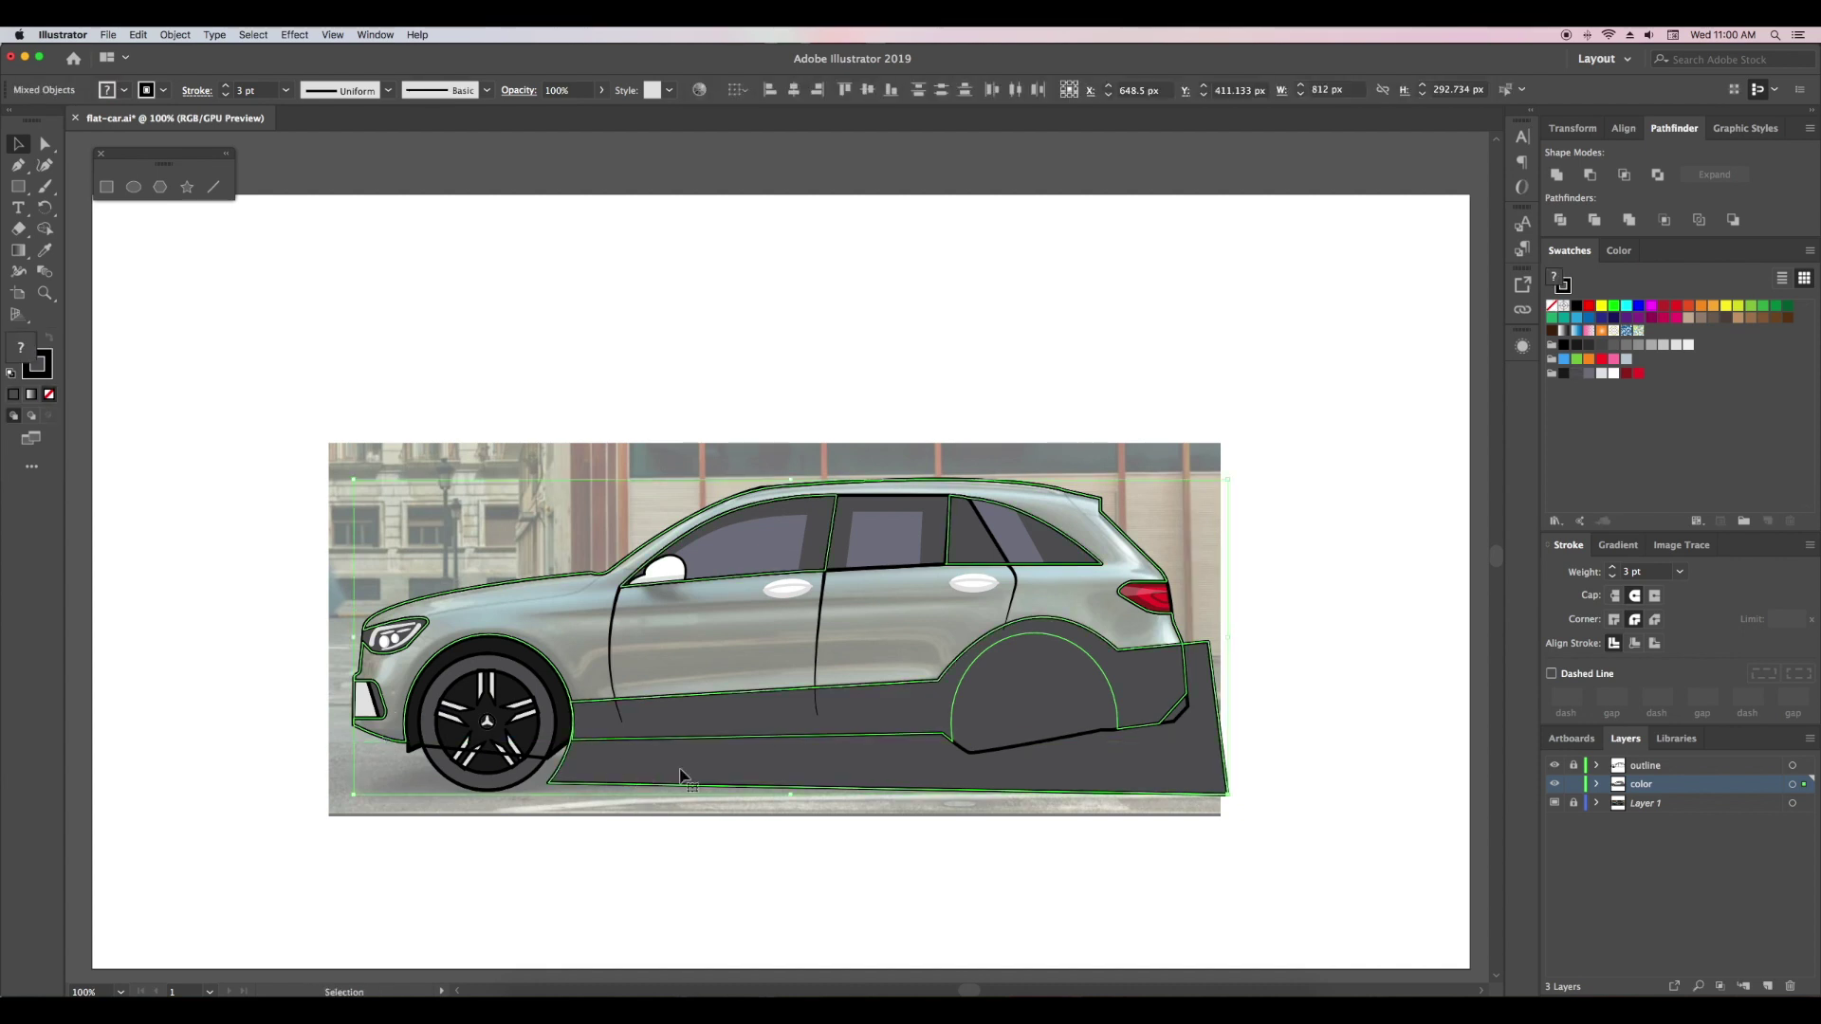
pyautogui.moveTo(680, 776); pyautogui.dragTo(756, 784)
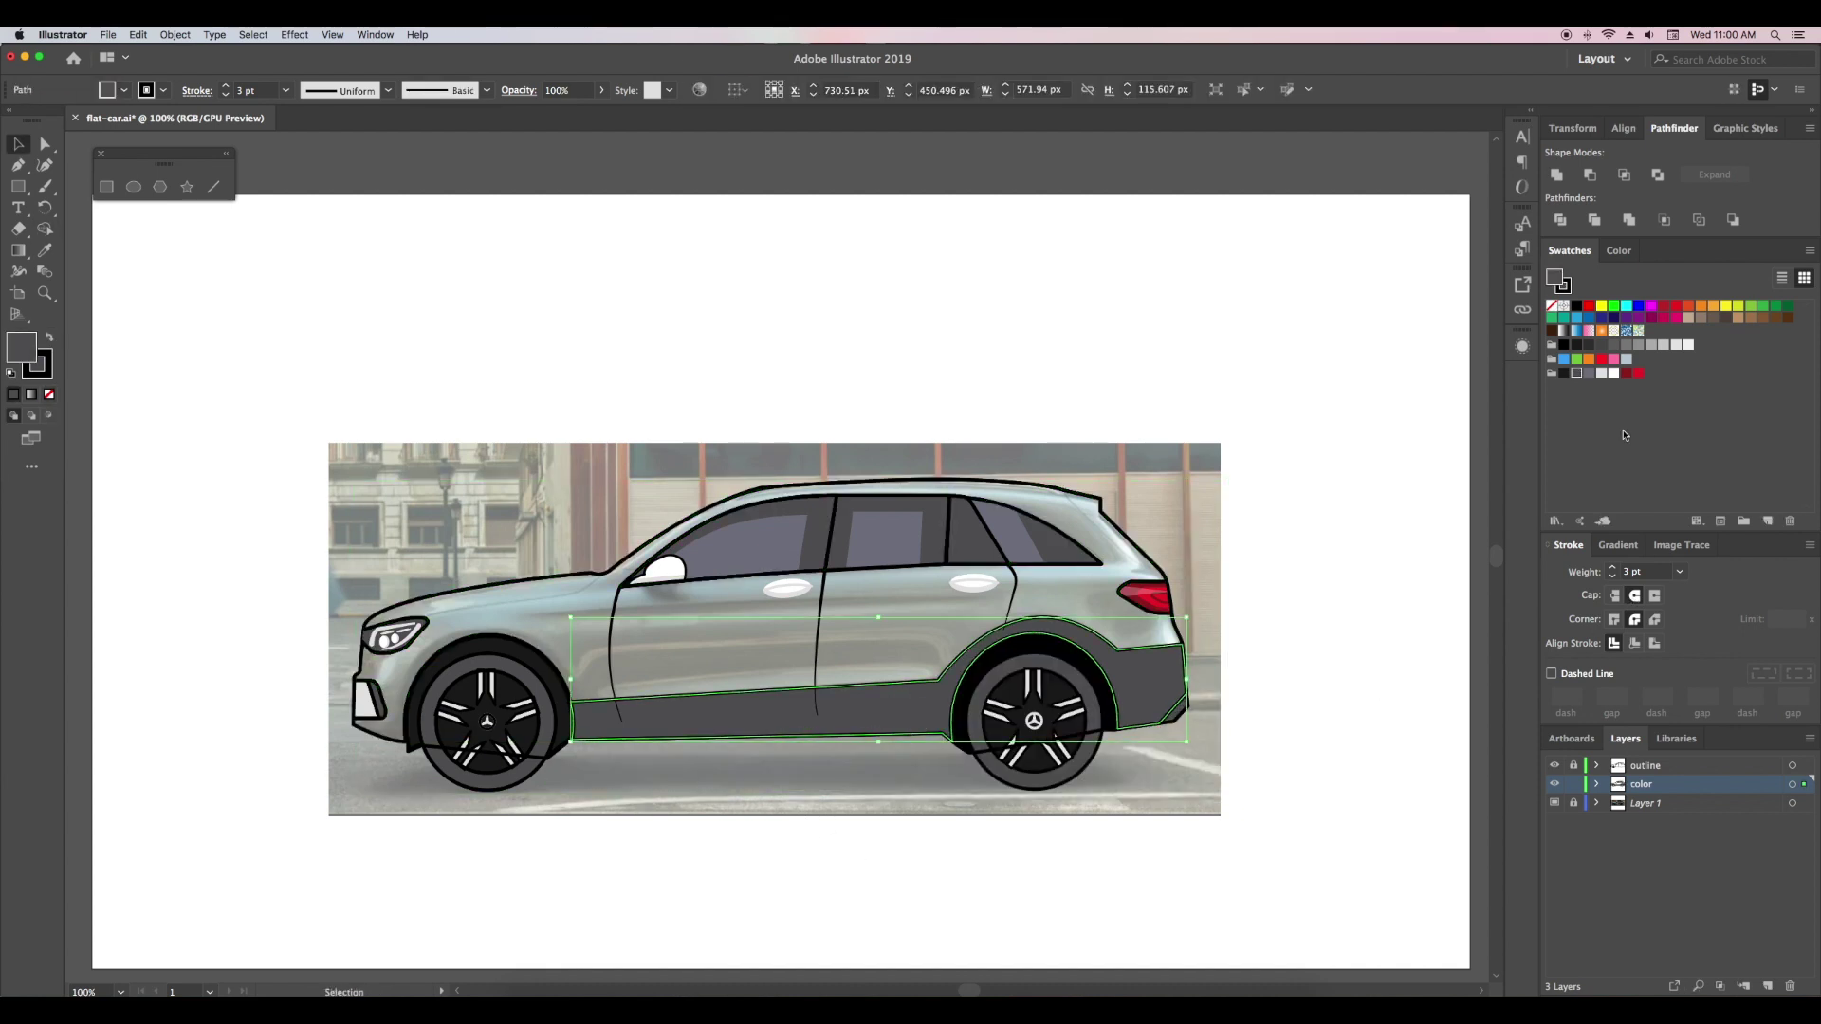
pyautogui.click(1602, 373)
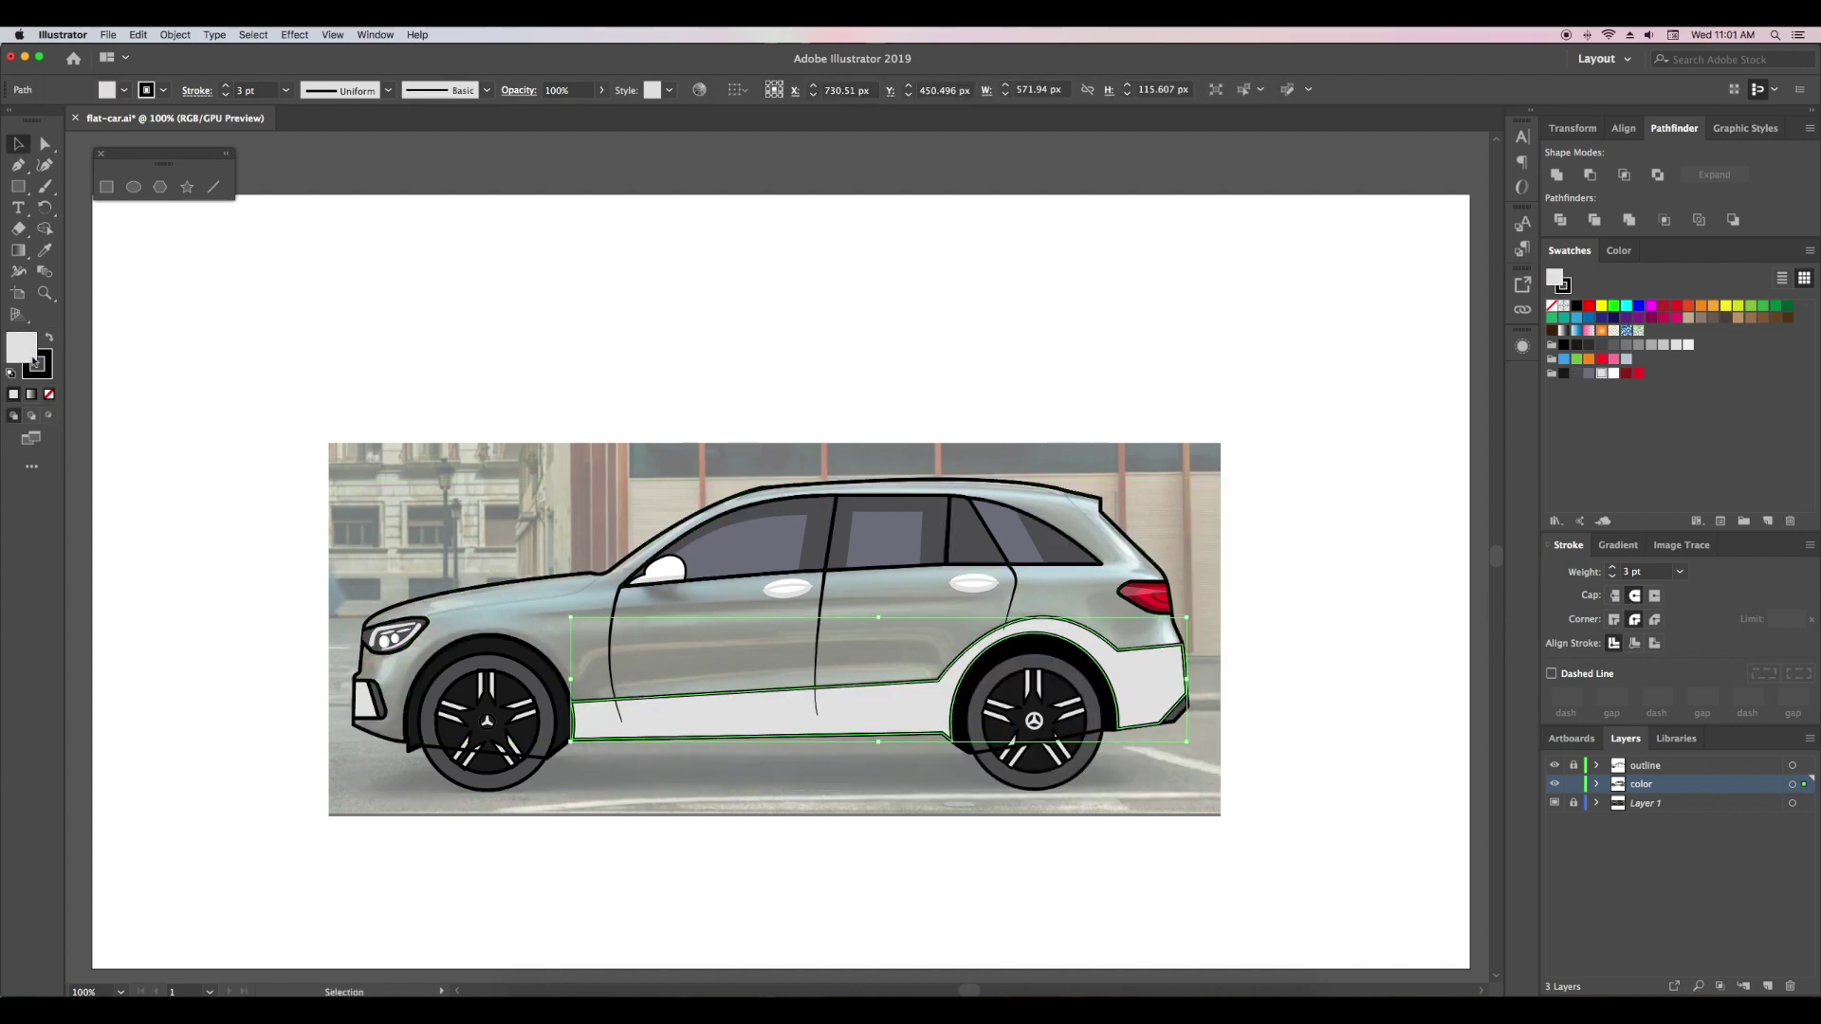
pyautogui.press('/')
pyautogui.click(273, 494)
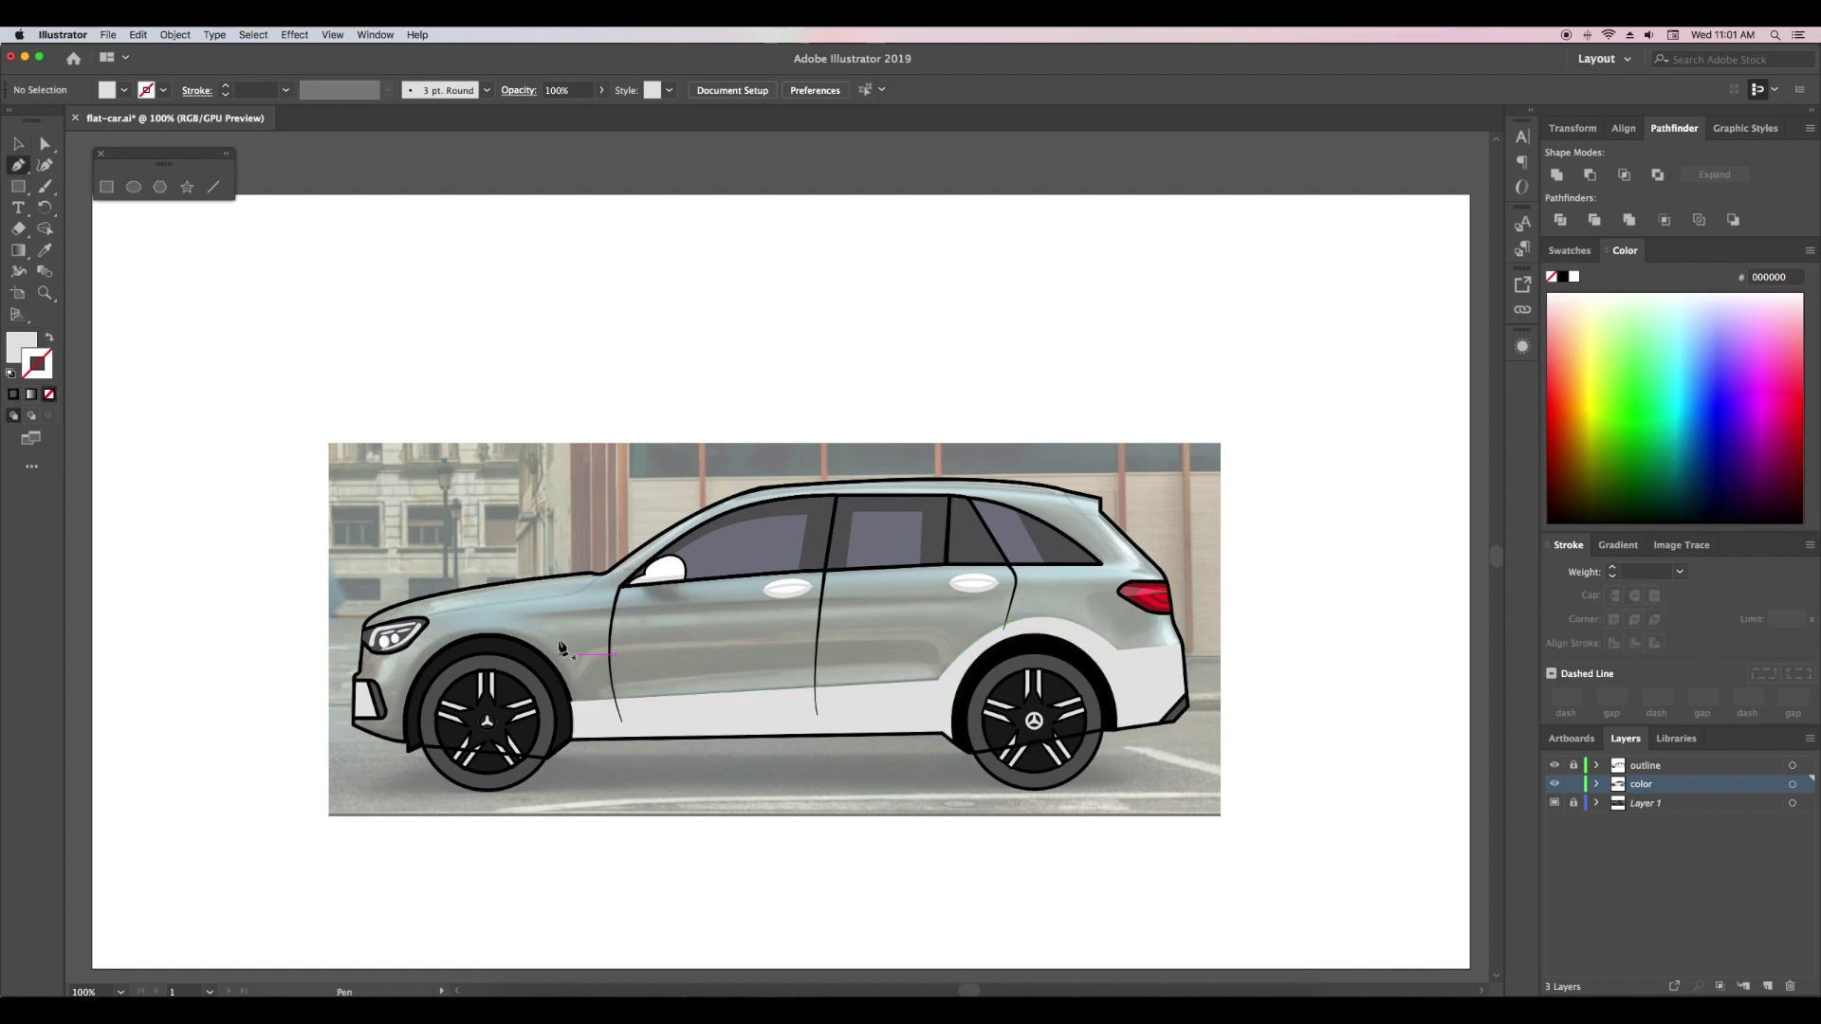
# - Draw a thin trim strip along the doors from the front door toward the rear
pyautogui.click(541, 615)
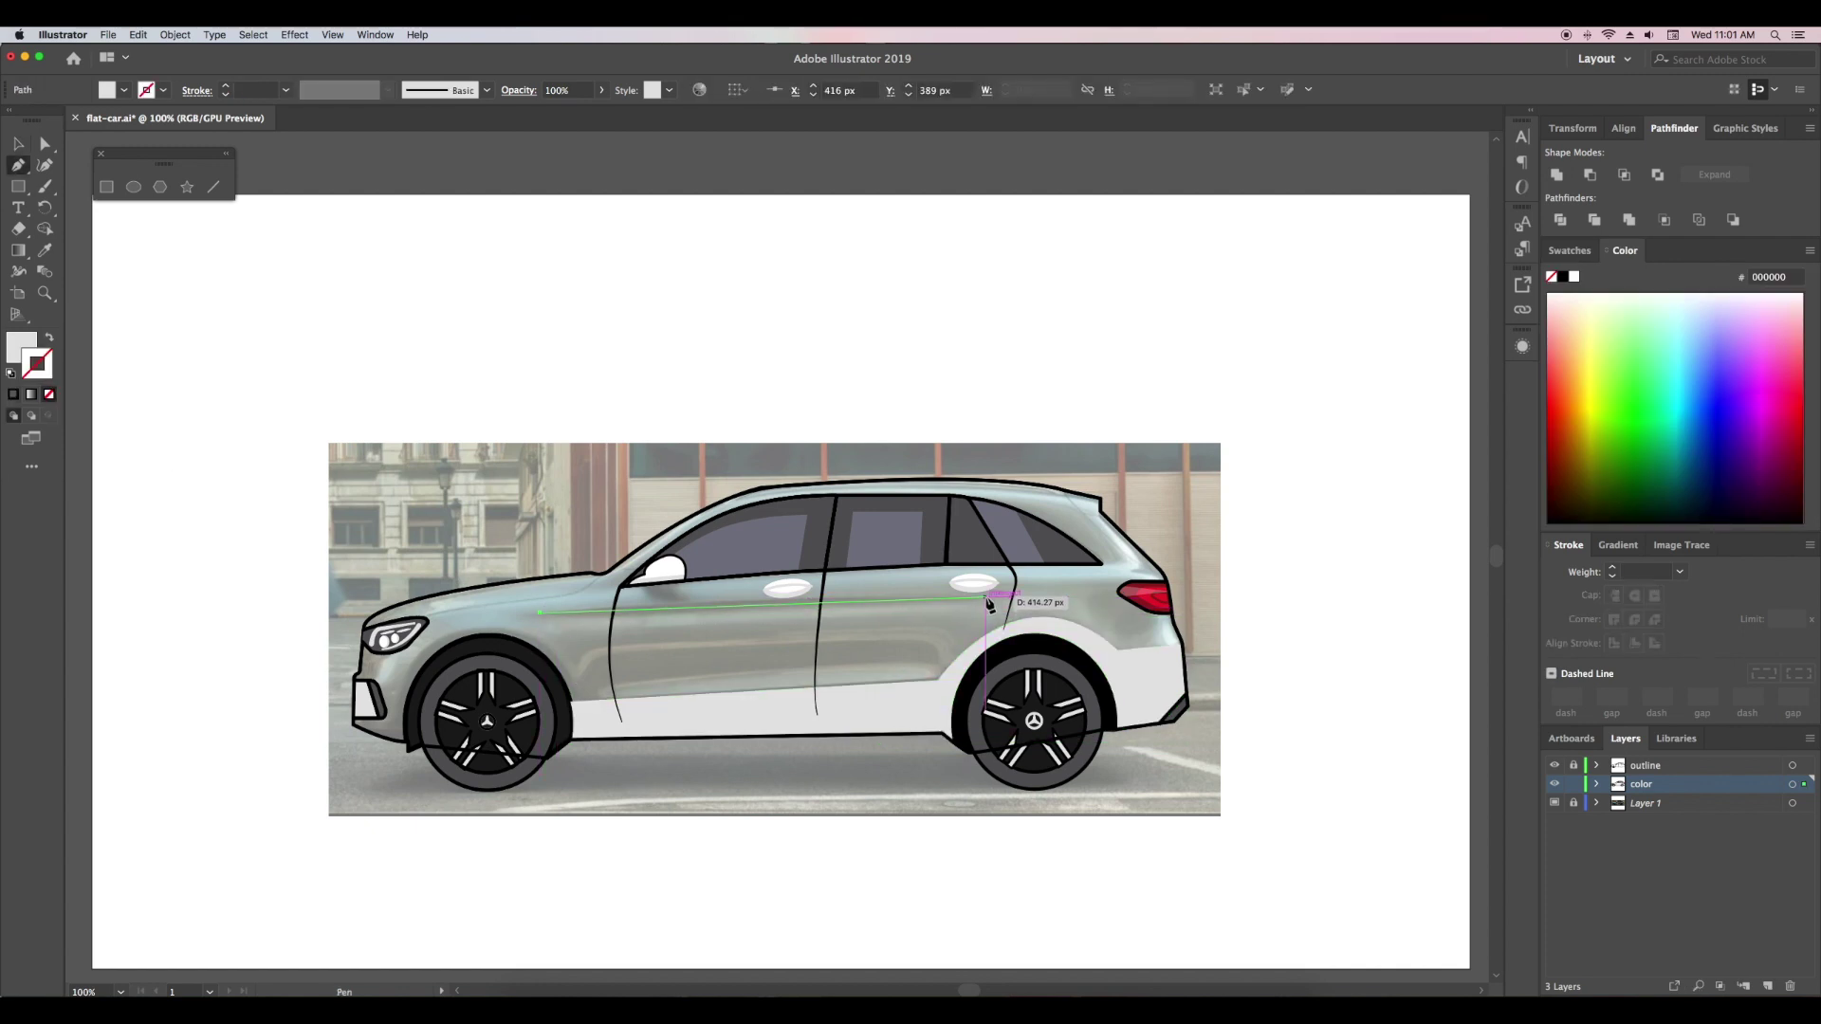
pyautogui.click(987, 598)
pyautogui.click(634, 631)
pyautogui.click(541, 614)
pyautogui.press('v')
pyautogui.click(759, 832)
pyautogui.press('p')
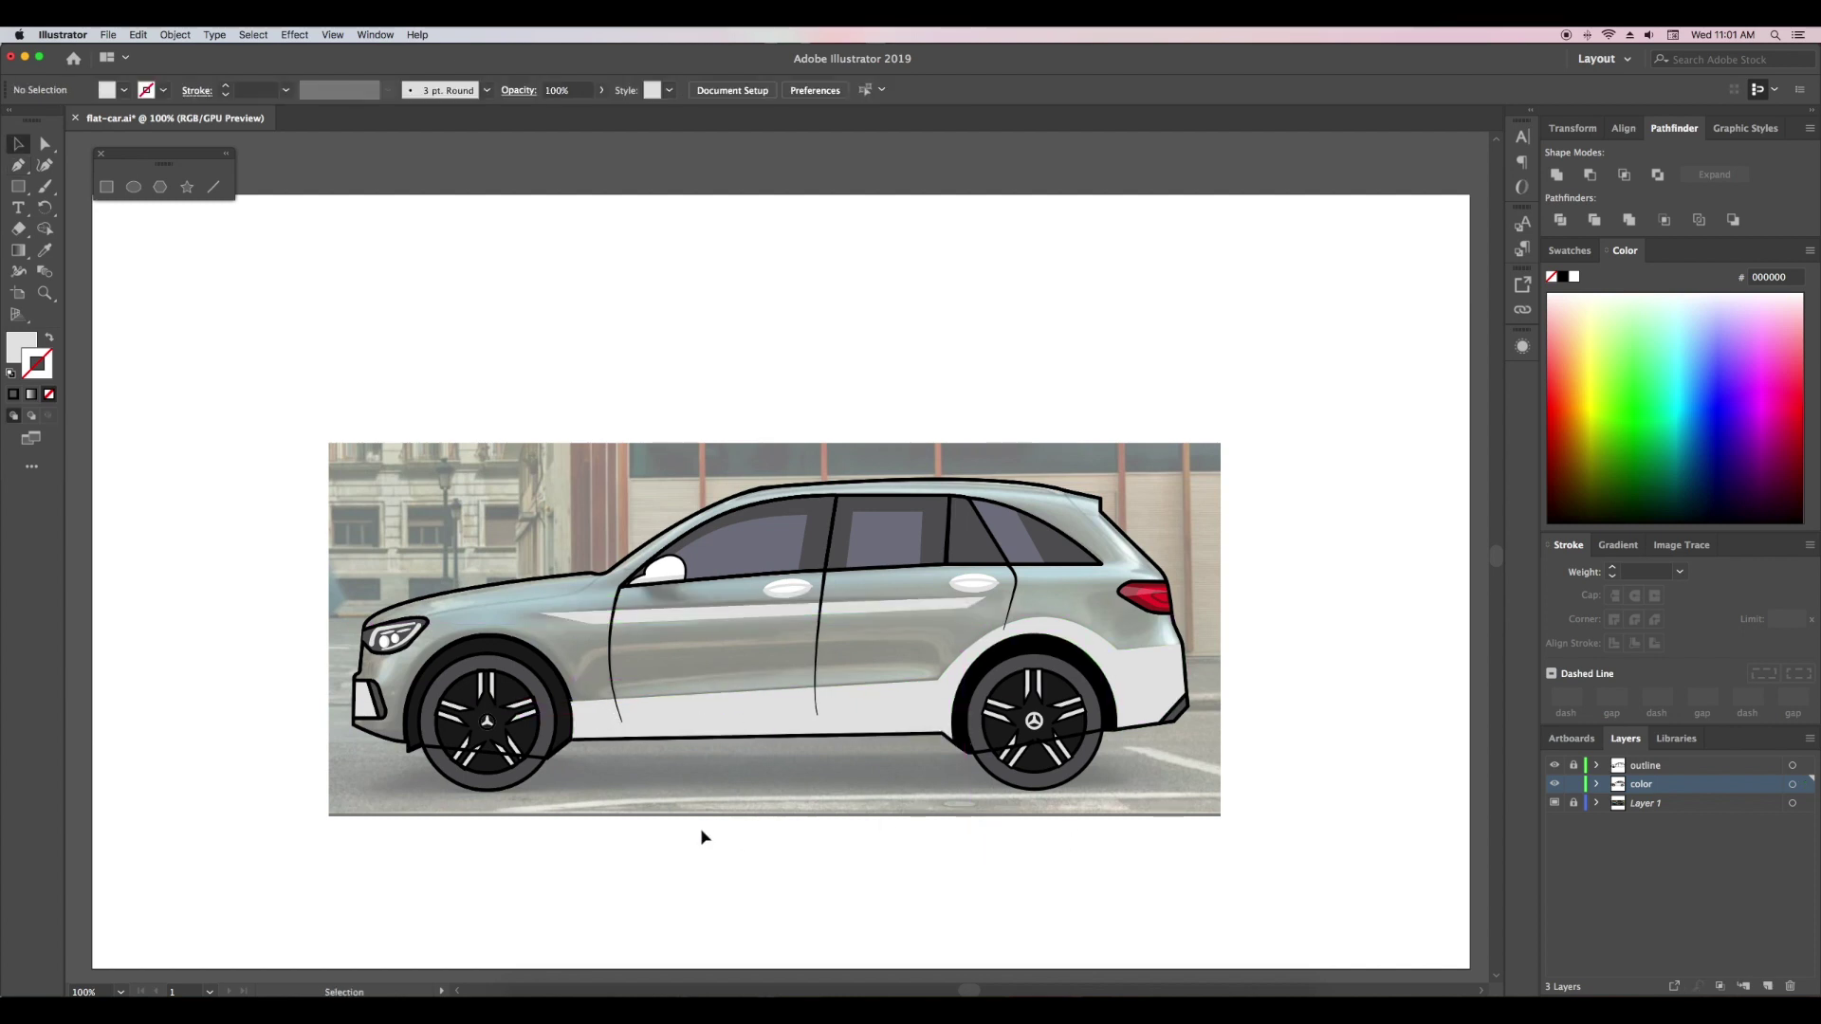
# - Swap the car body's fill and stroke so the body is filled white
pyautogui.click(935, 485)
pyautogui.click(1570, 251)
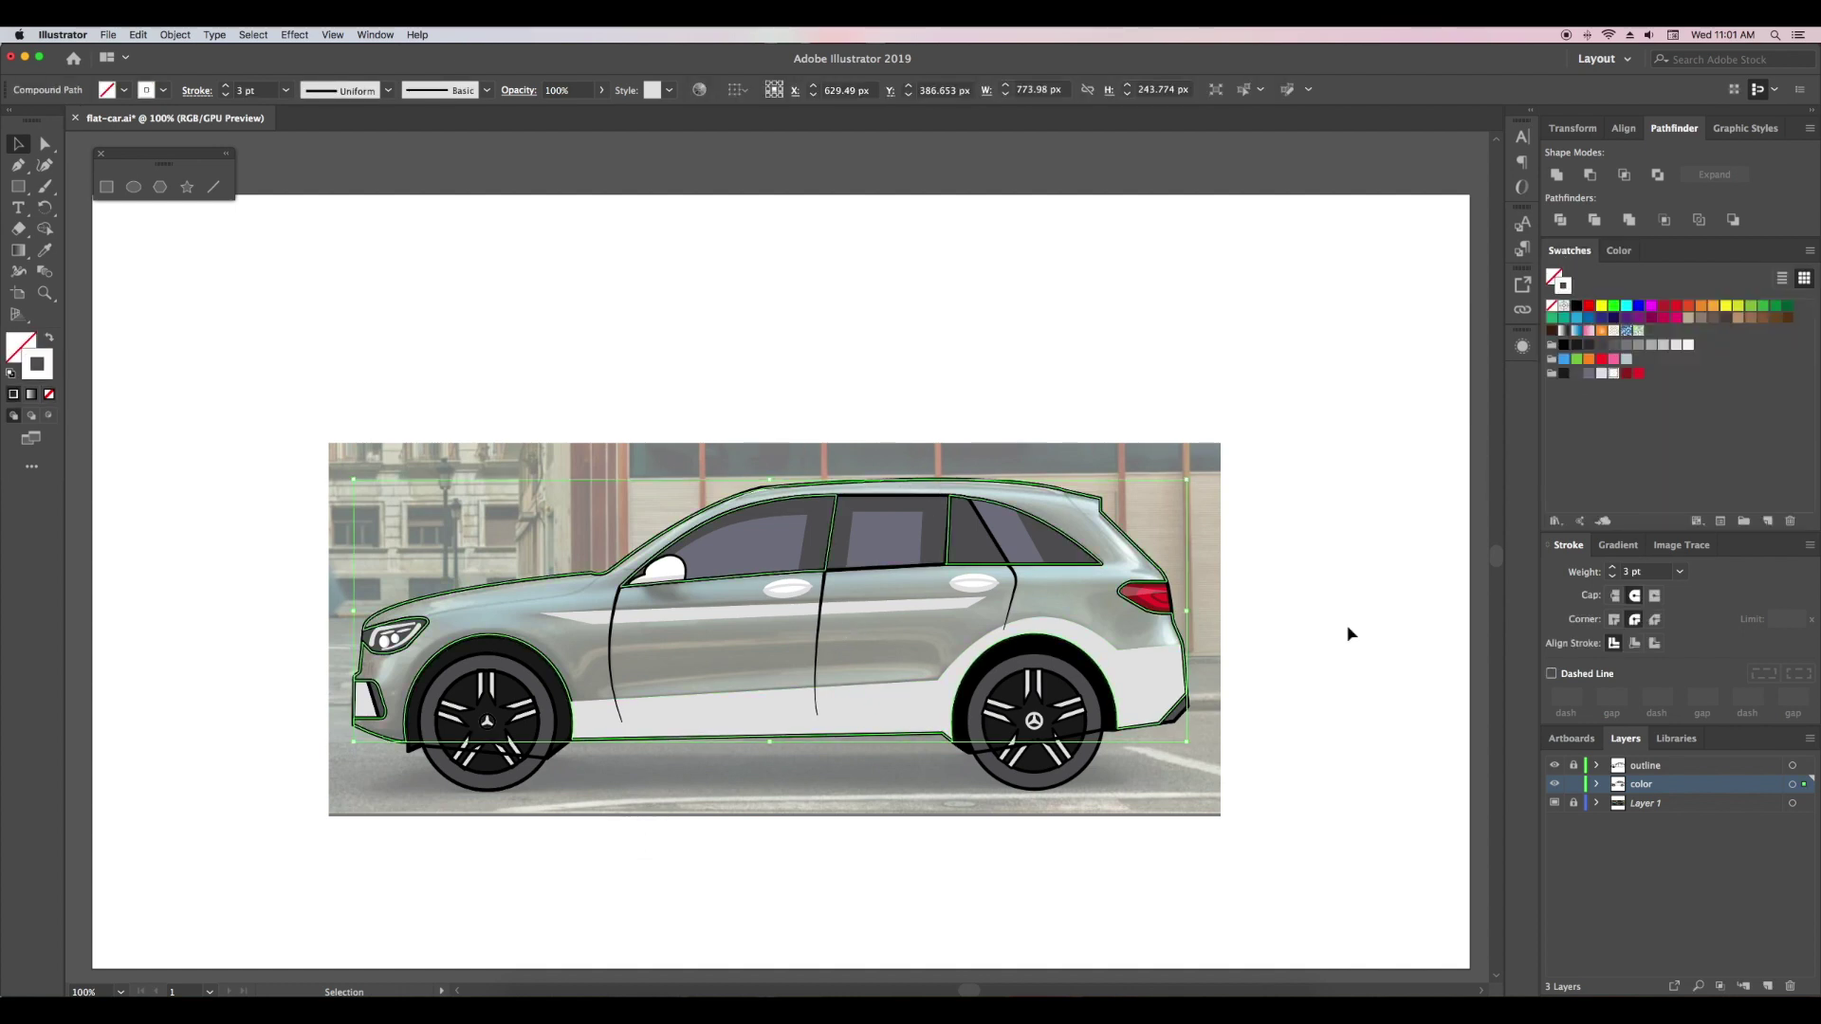
pyautogui.click(48, 338)
pyautogui.click(947, 906)
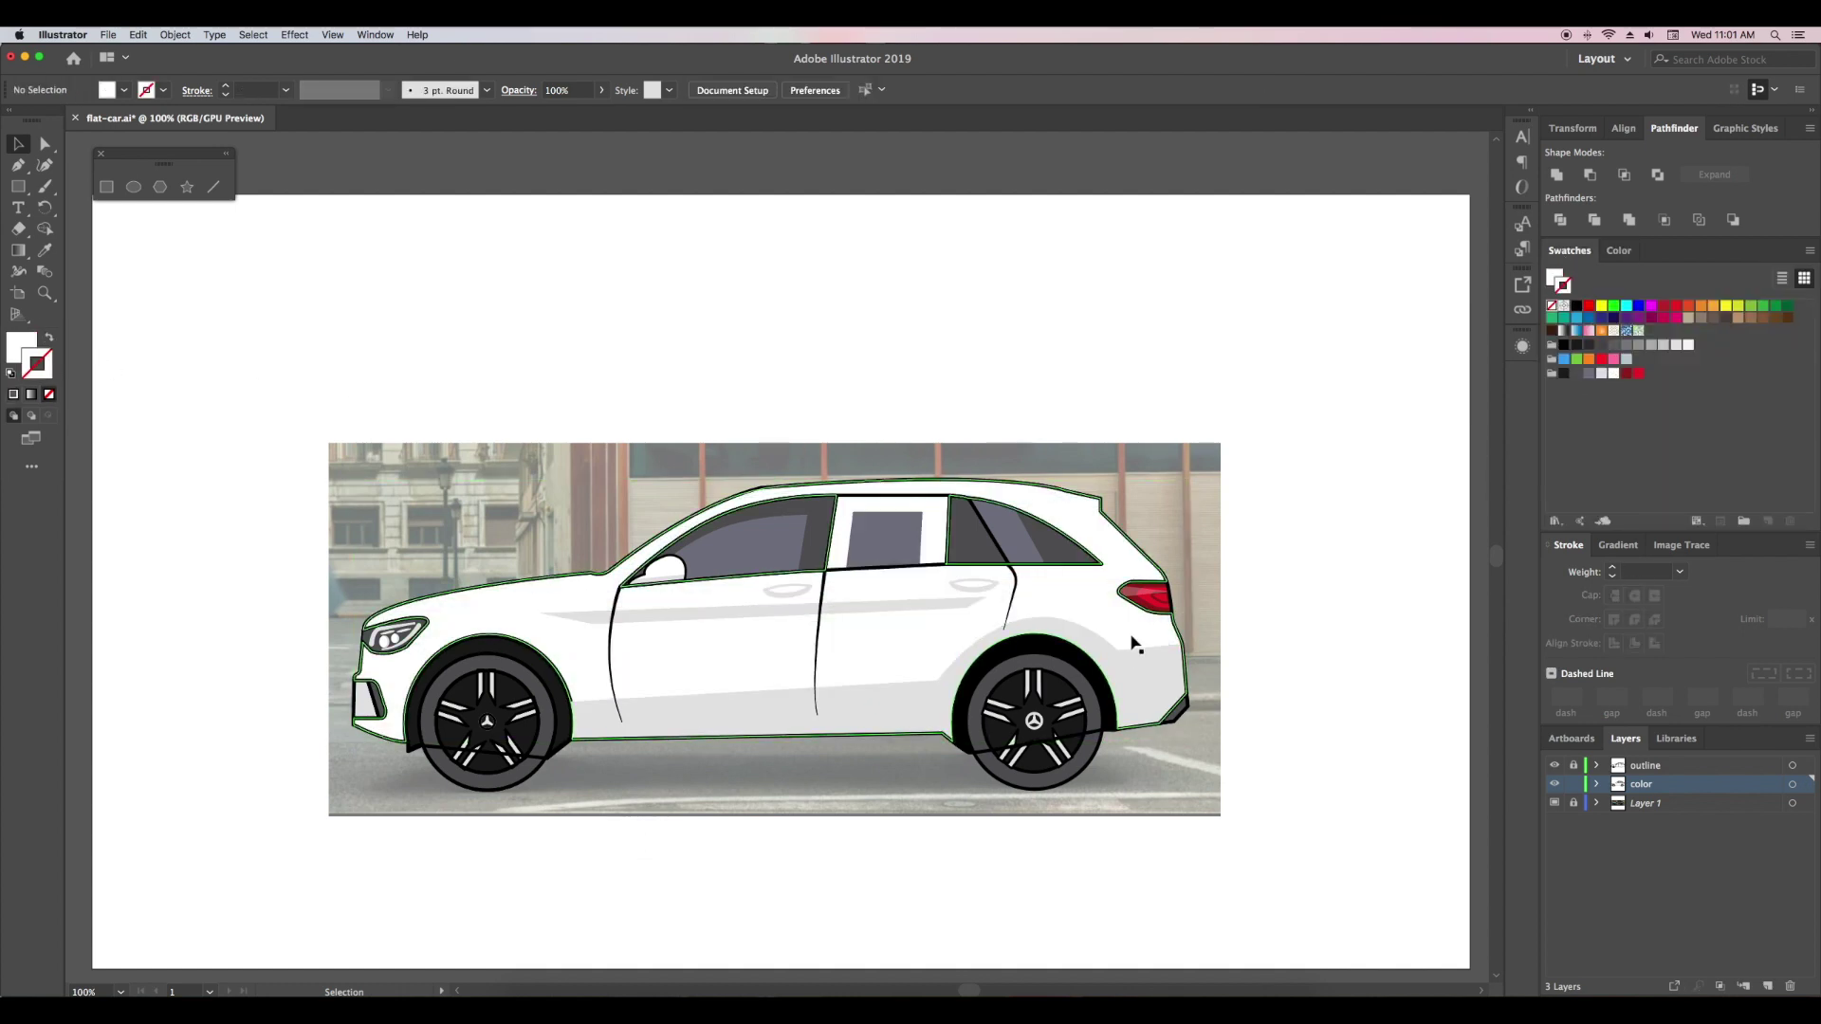
pyautogui.click(937, 521)
pyautogui.click(1554, 766)
pyautogui.click(1554, 783)
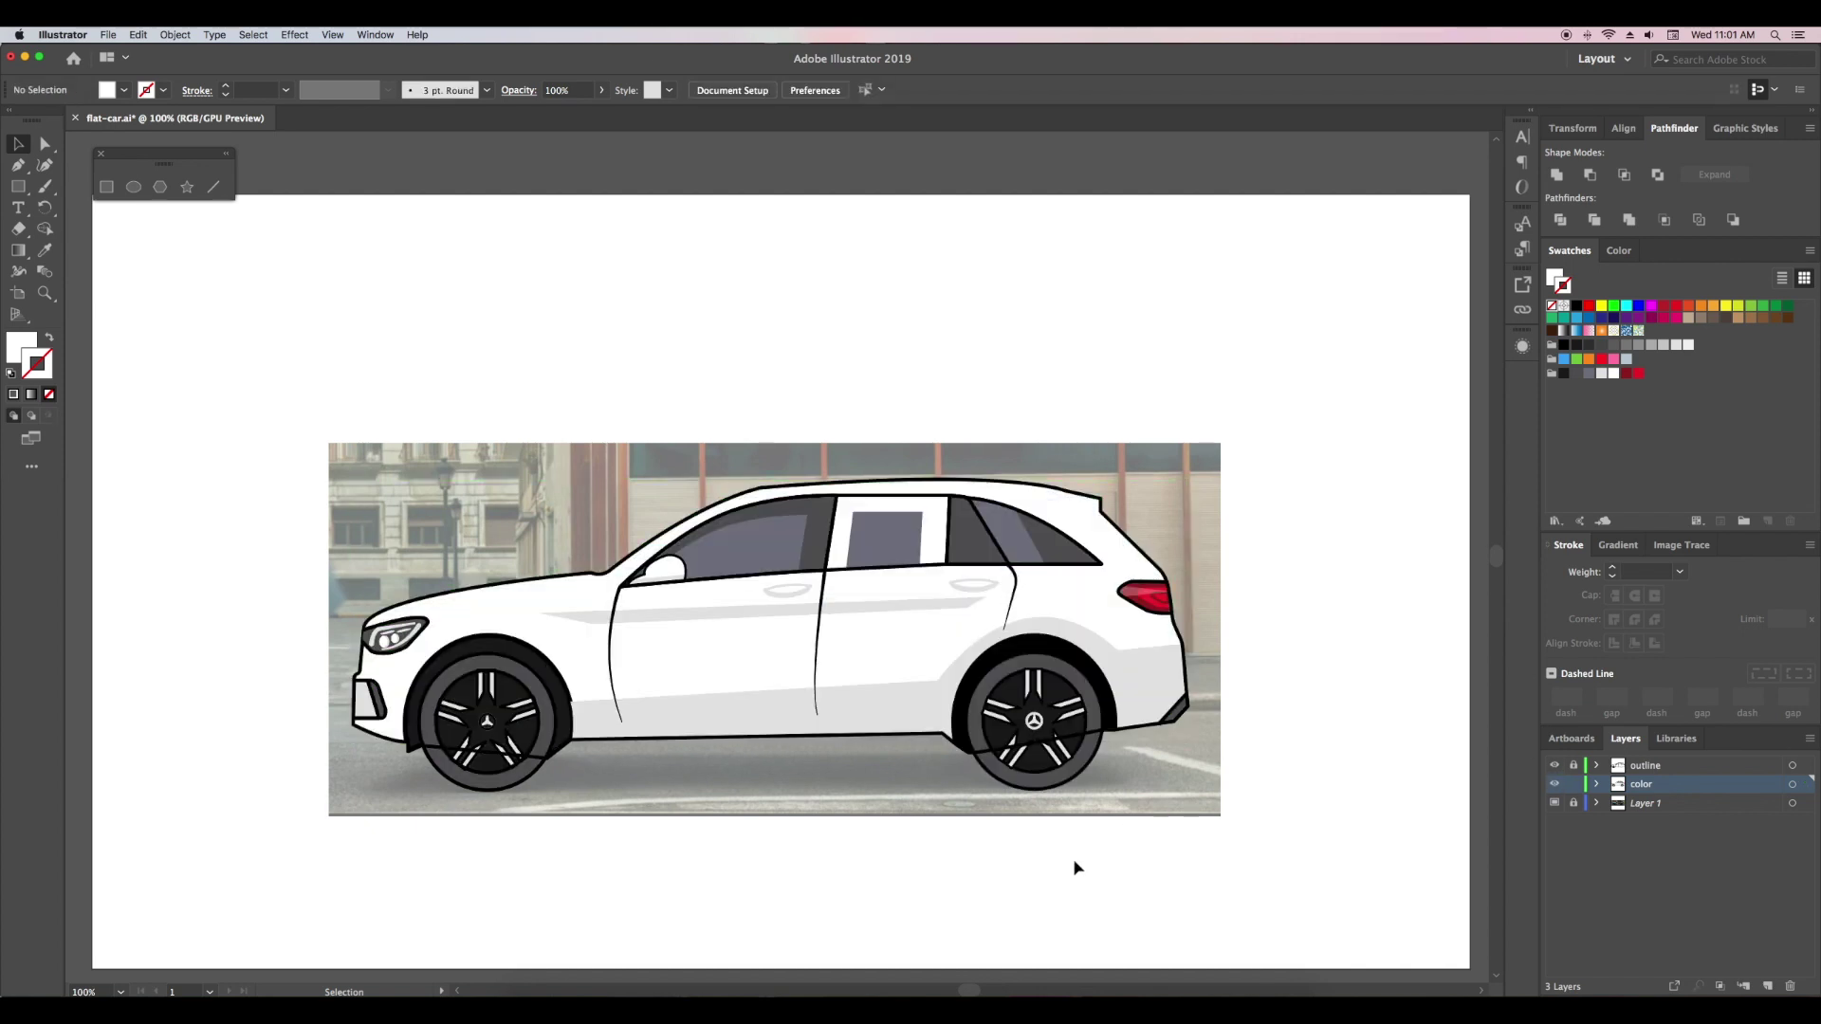
# - Use Shape Builder to delete the leftover body piece at the front wheel arch
pyautogui.click(1102, 732)
pyautogui.keyDown('shift'); pyautogui.click(1097, 751); pyautogui.keyUp('shift')
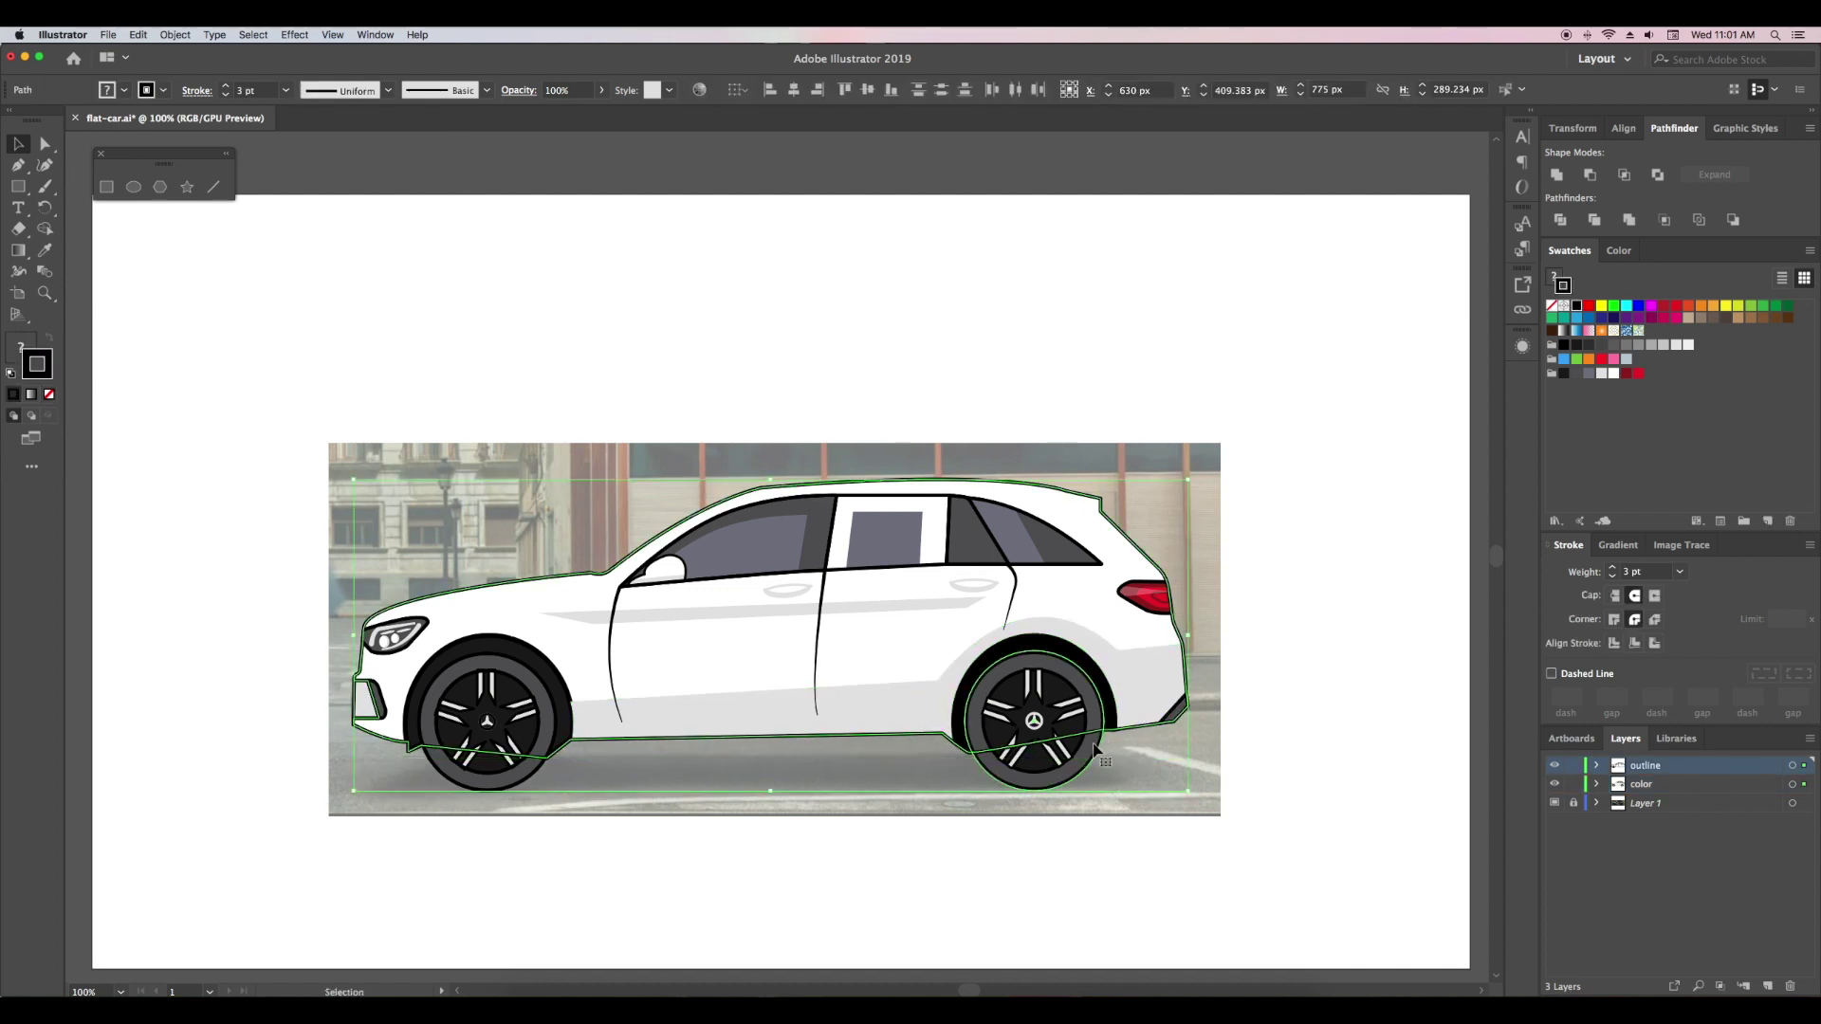
pyautogui.hotkey('shift', 'm')
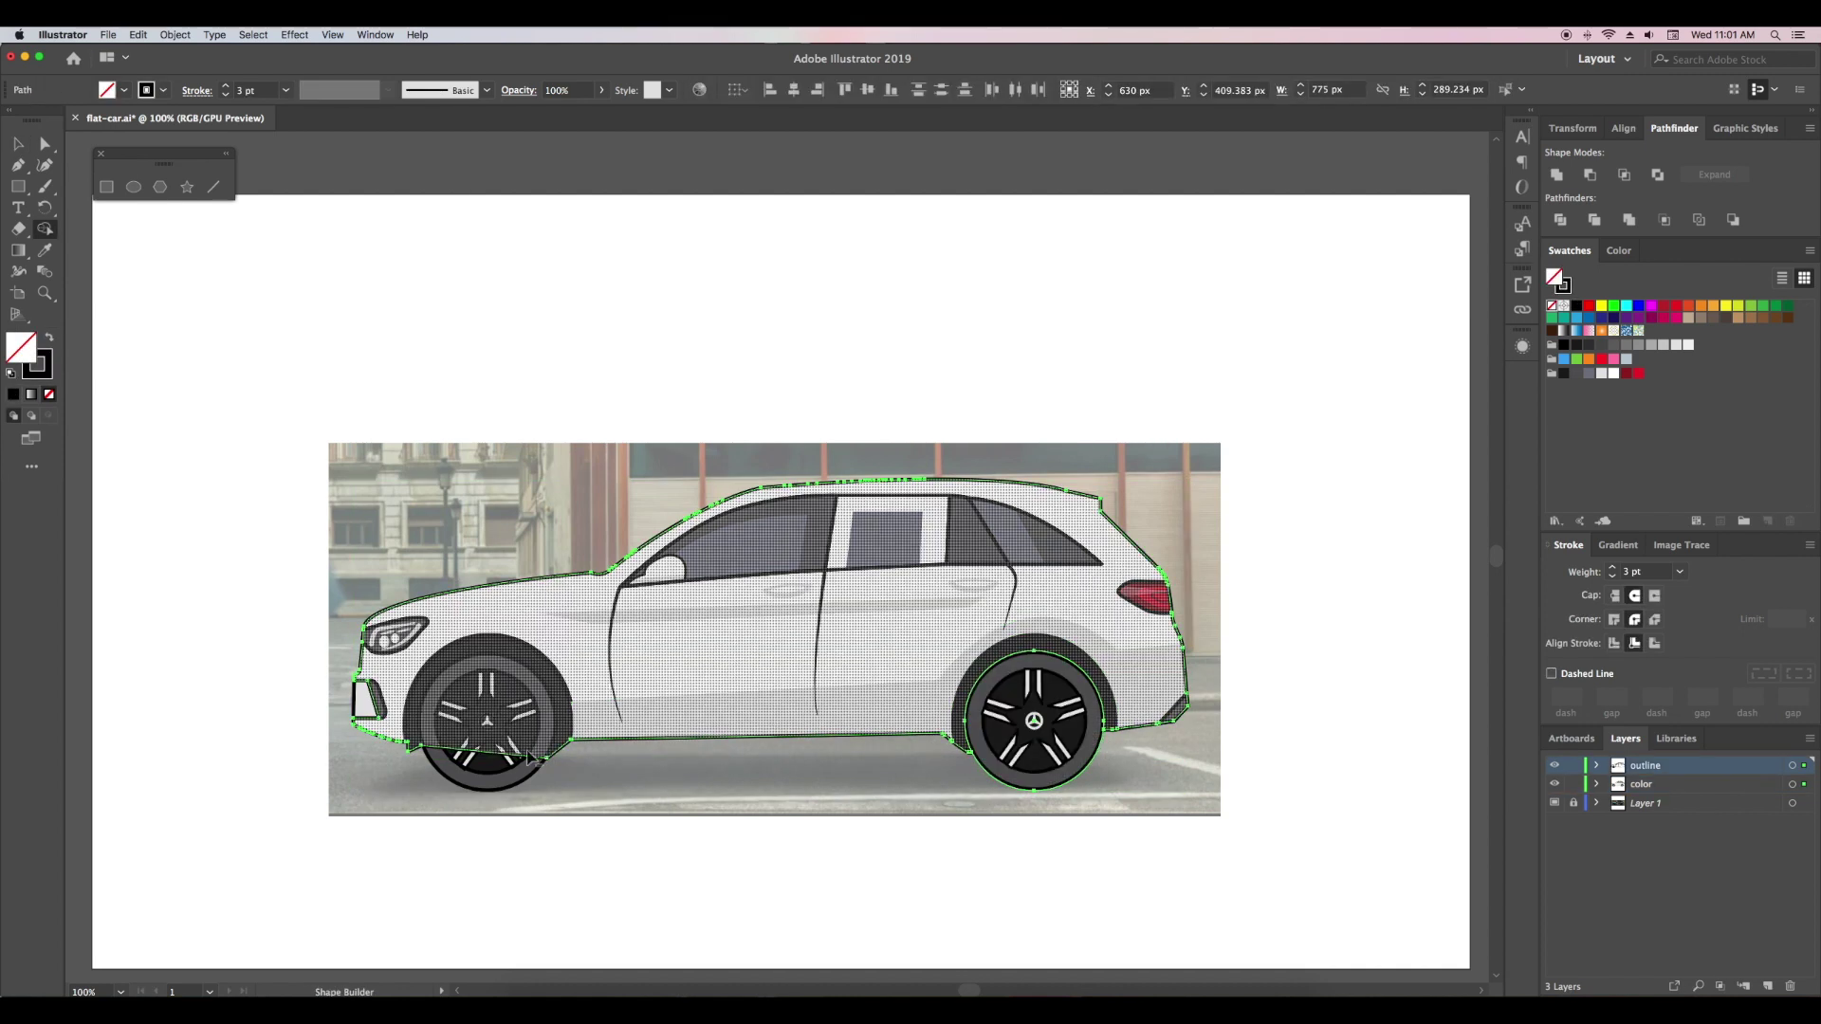
pyautogui.press('v')
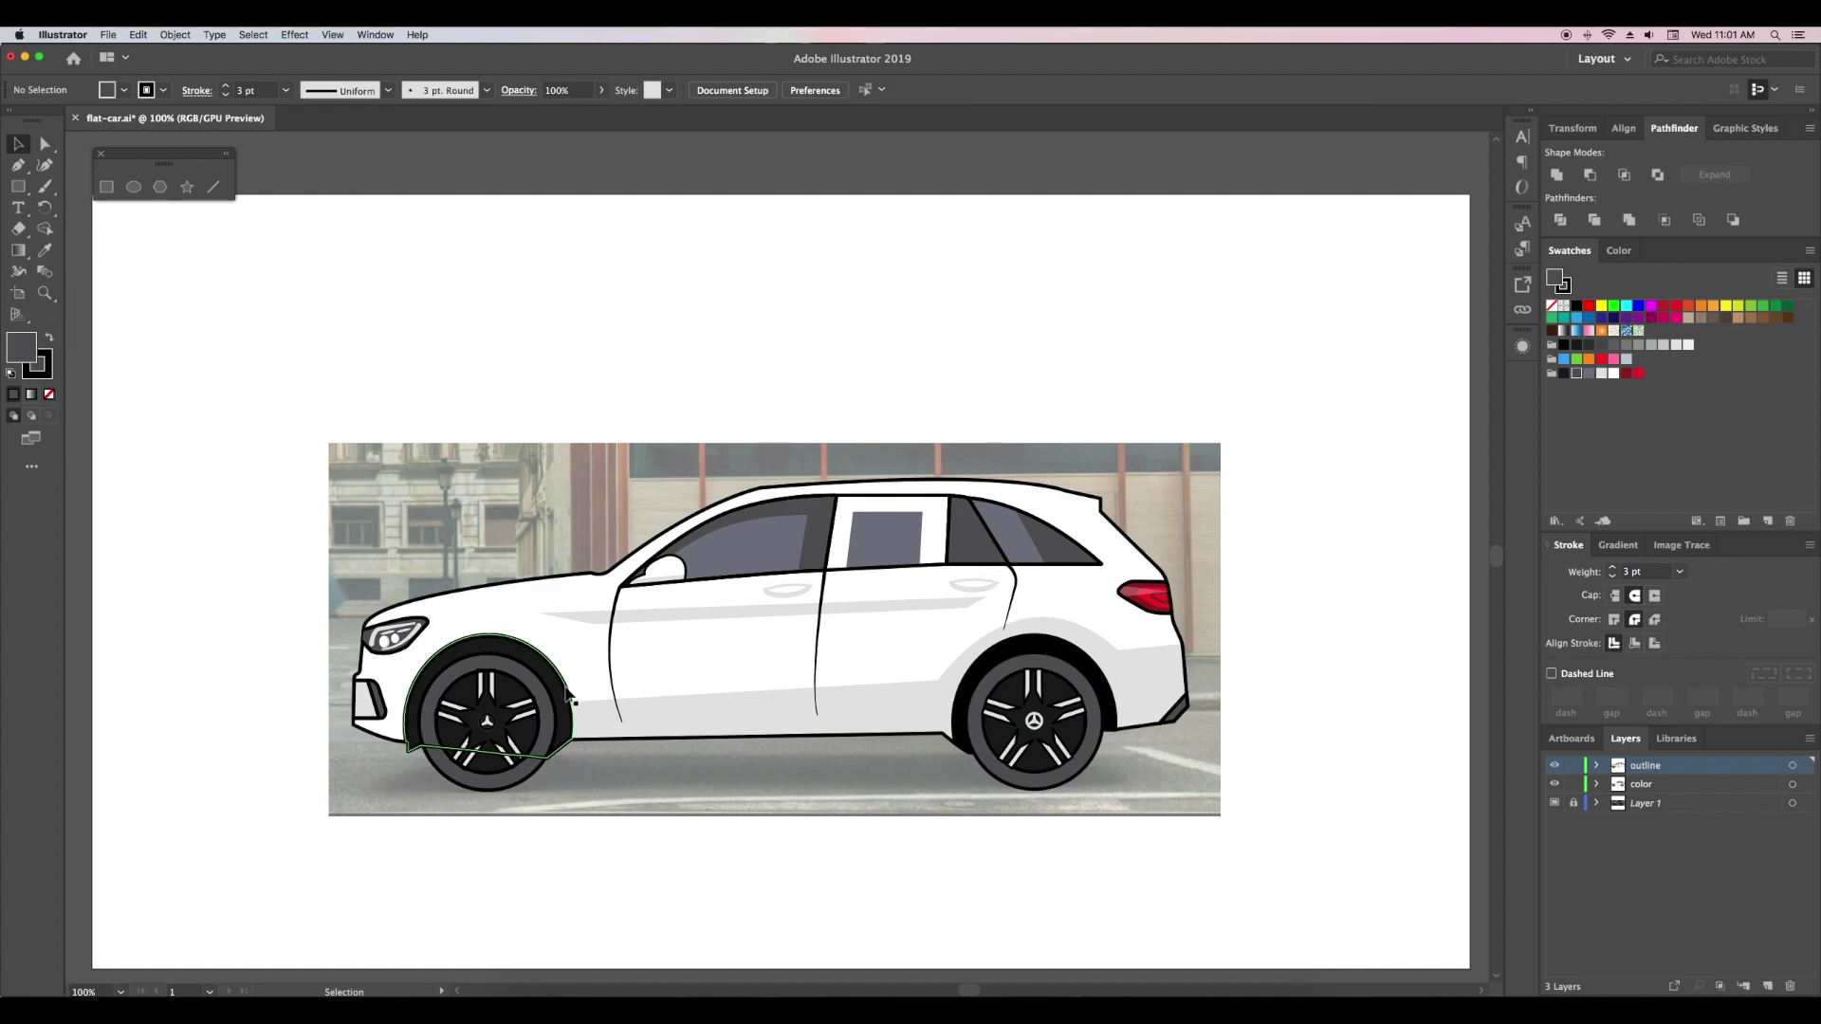
pyautogui.keyDown('shift'); pyautogui.click(641, 741); pyautogui.keyUp('shift')
pyautogui.hotkey('shift', 'm')
pyautogui.keyDown('alt'); pyautogui.click(538, 768); pyautogui.keyUp('alt')
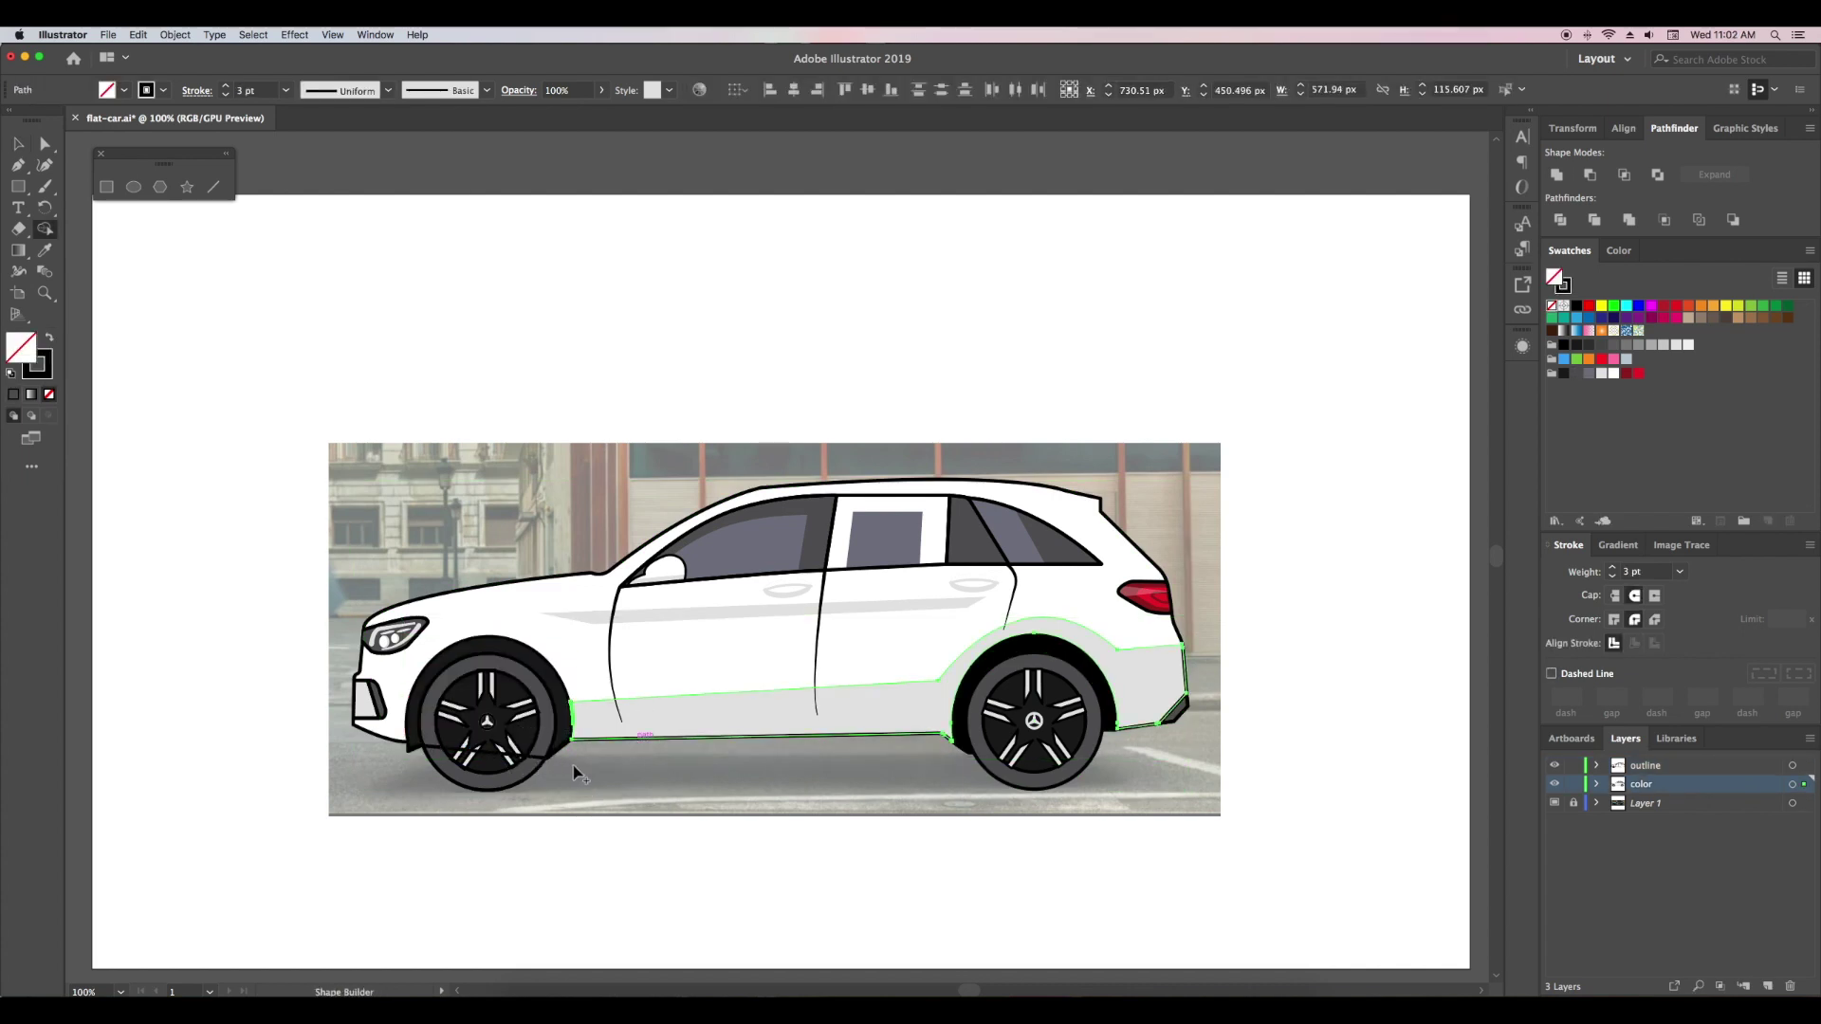
pyautogui.press('v')
# - Check the car outline's anchor points against the front wheel circle
pyautogui.click(486, 770)
pyautogui.keyDown('ctrl'); pyautogui.click(487, 771); pyautogui.keyUp('ctrl')
pyautogui.click(569, 804)
pyautogui.click(487, 785)
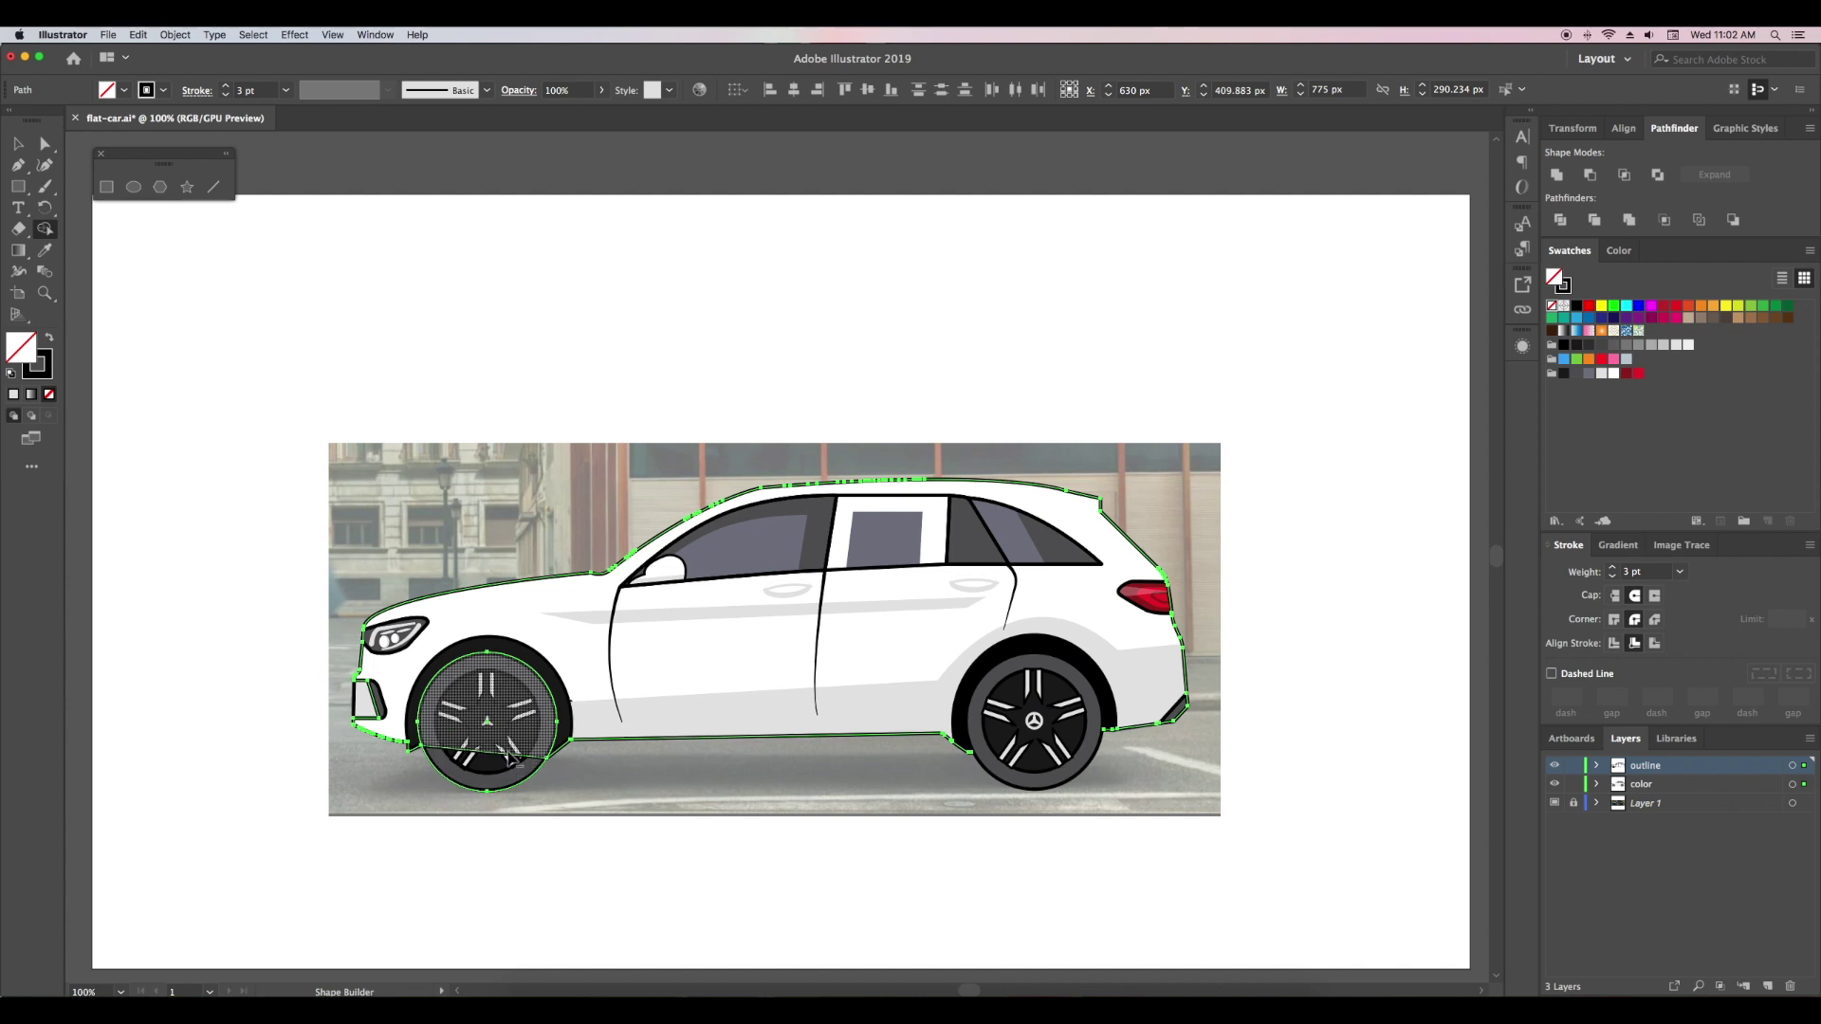
pyautogui.click(724, 818)
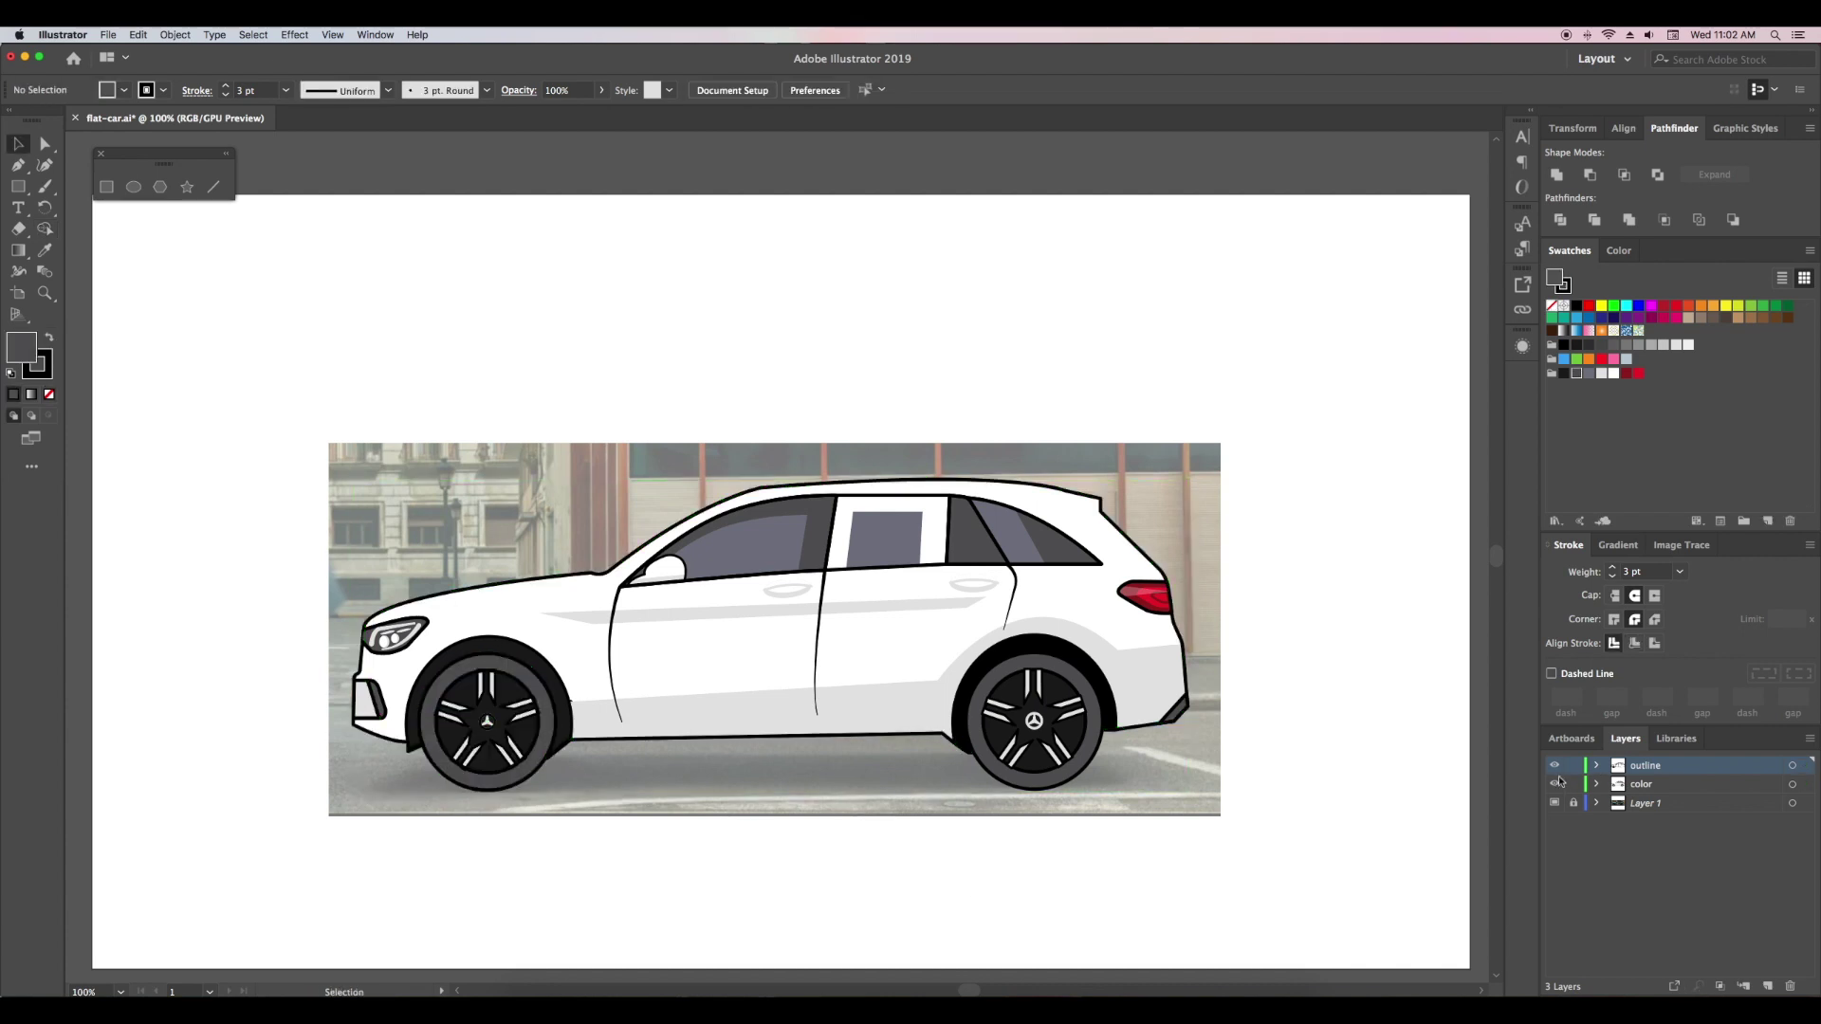
pyautogui.click(1179, 752)
pyautogui.click(1341, 793)
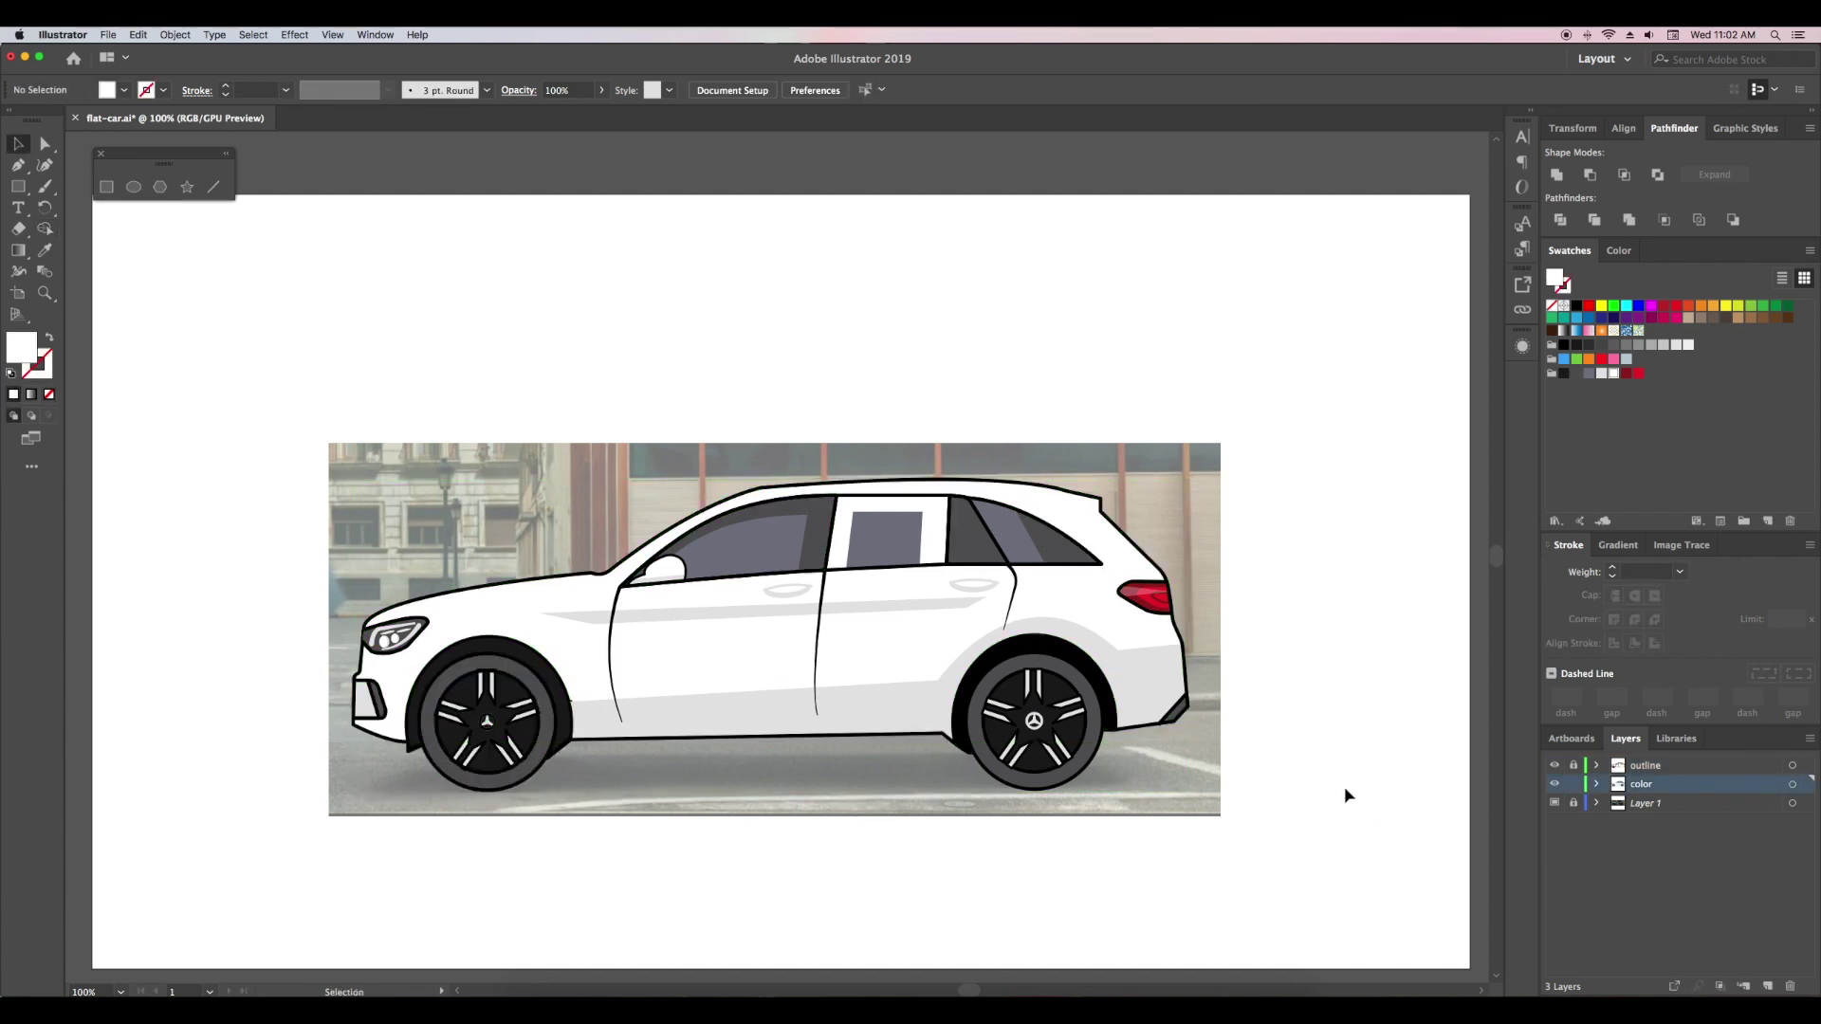
pyautogui.hotkey('ctrl', '=')
pyautogui.hotkey('ctrl', '=')
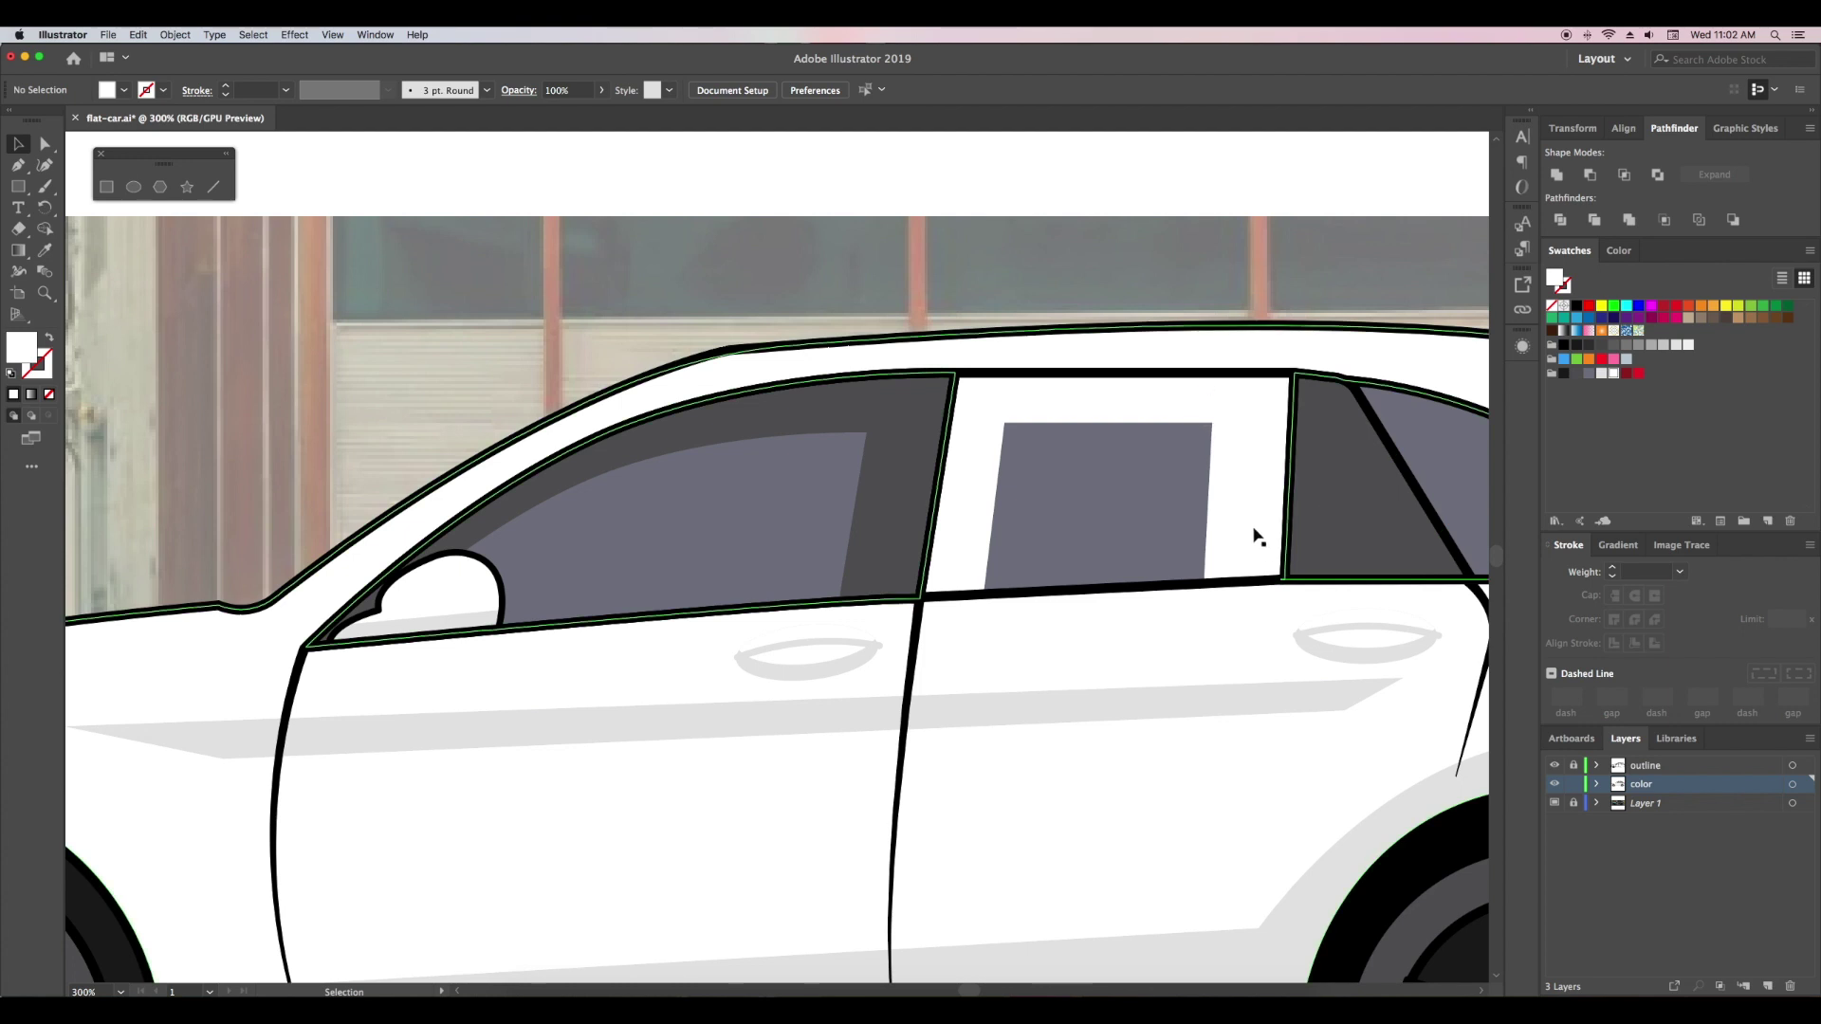
# - Trace a closed window shape over the middle side window with the Pen tool
pyautogui.click(1553, 765)
pyautogui.click(1554, 765)
pyautogui.click(1554, 785)
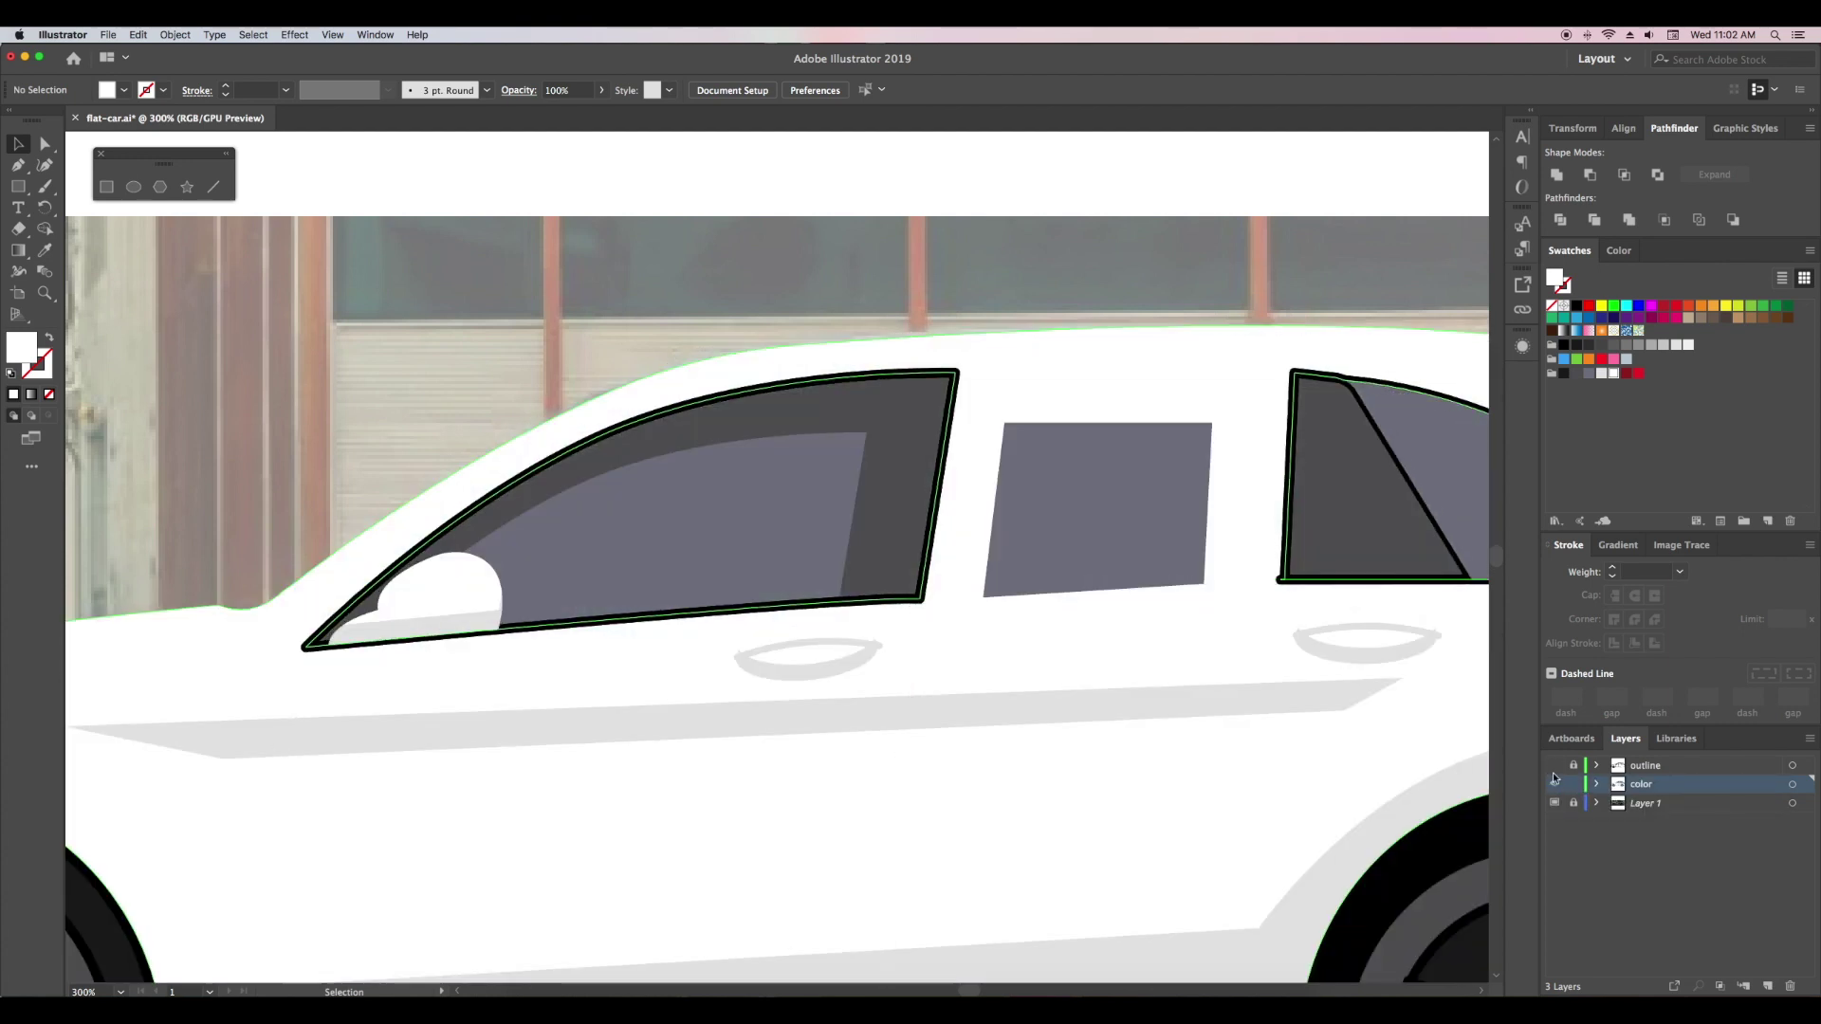
pyautogui.press('p')
pyautogui.click(422, 588)
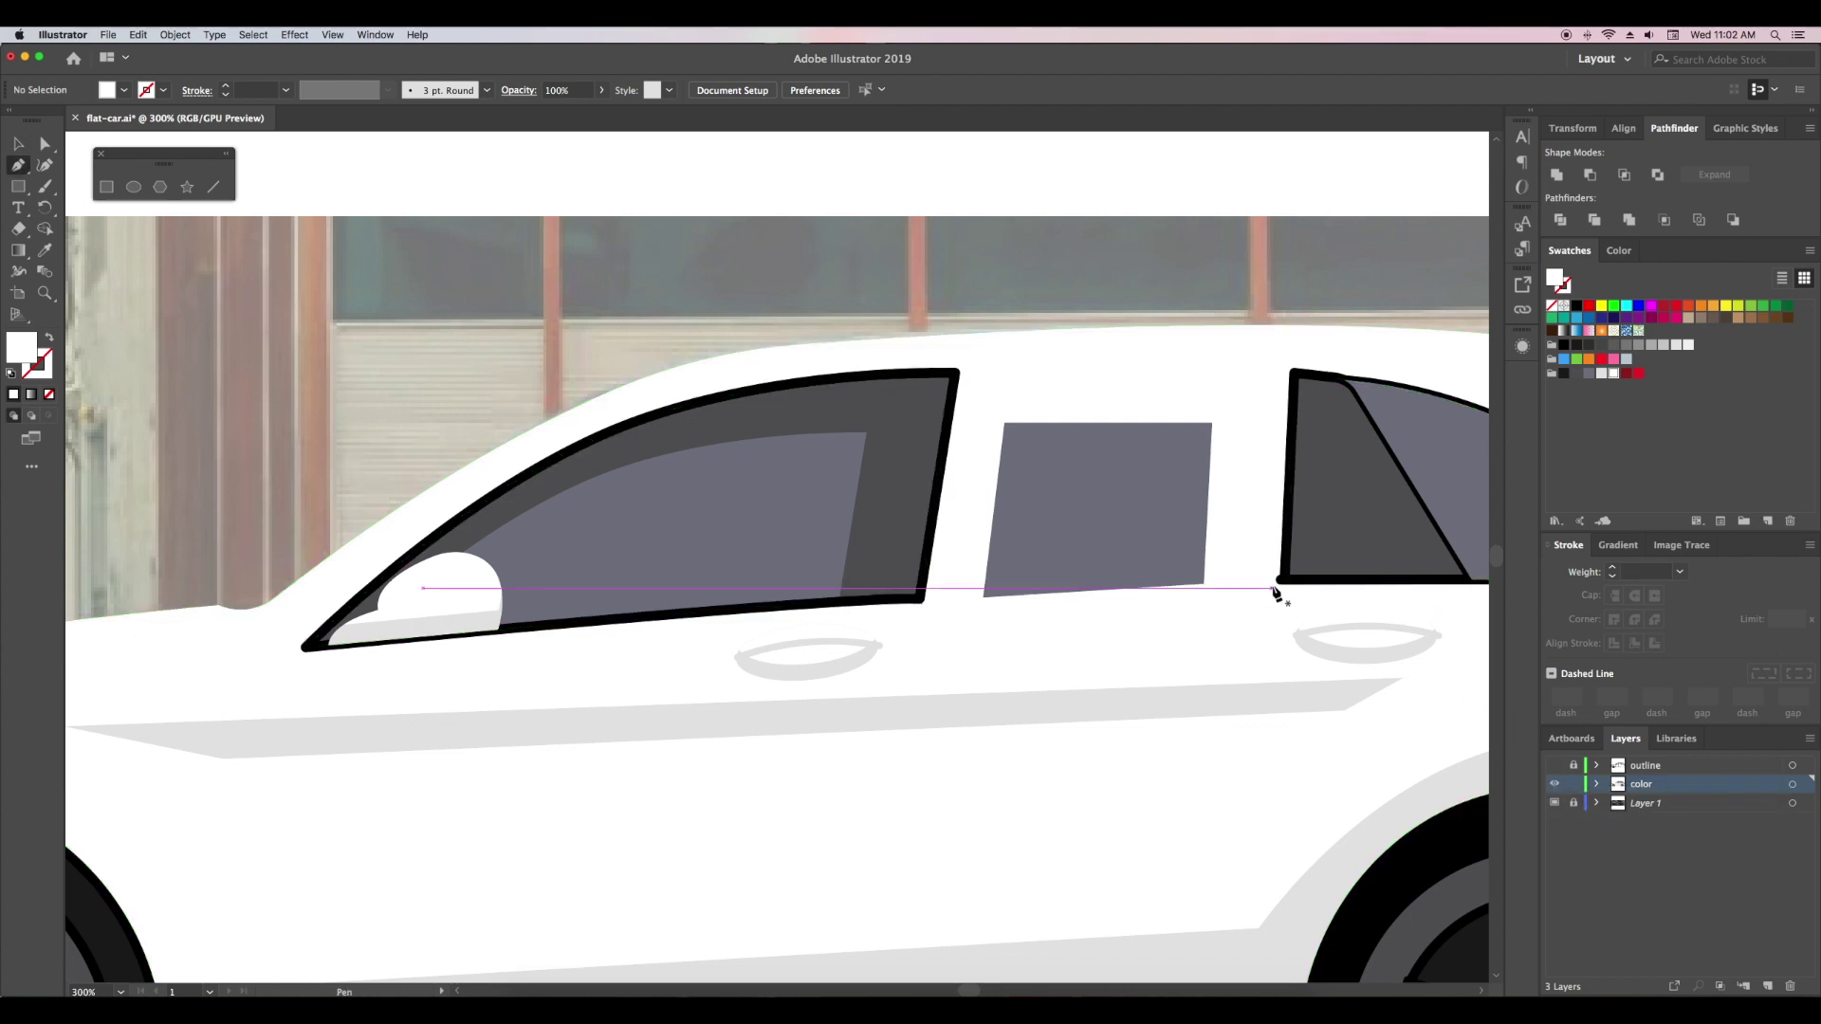
pyautogui.click(1281, 580)
pyautogui.click(920, 600)
pyautogui.click(953, 373)
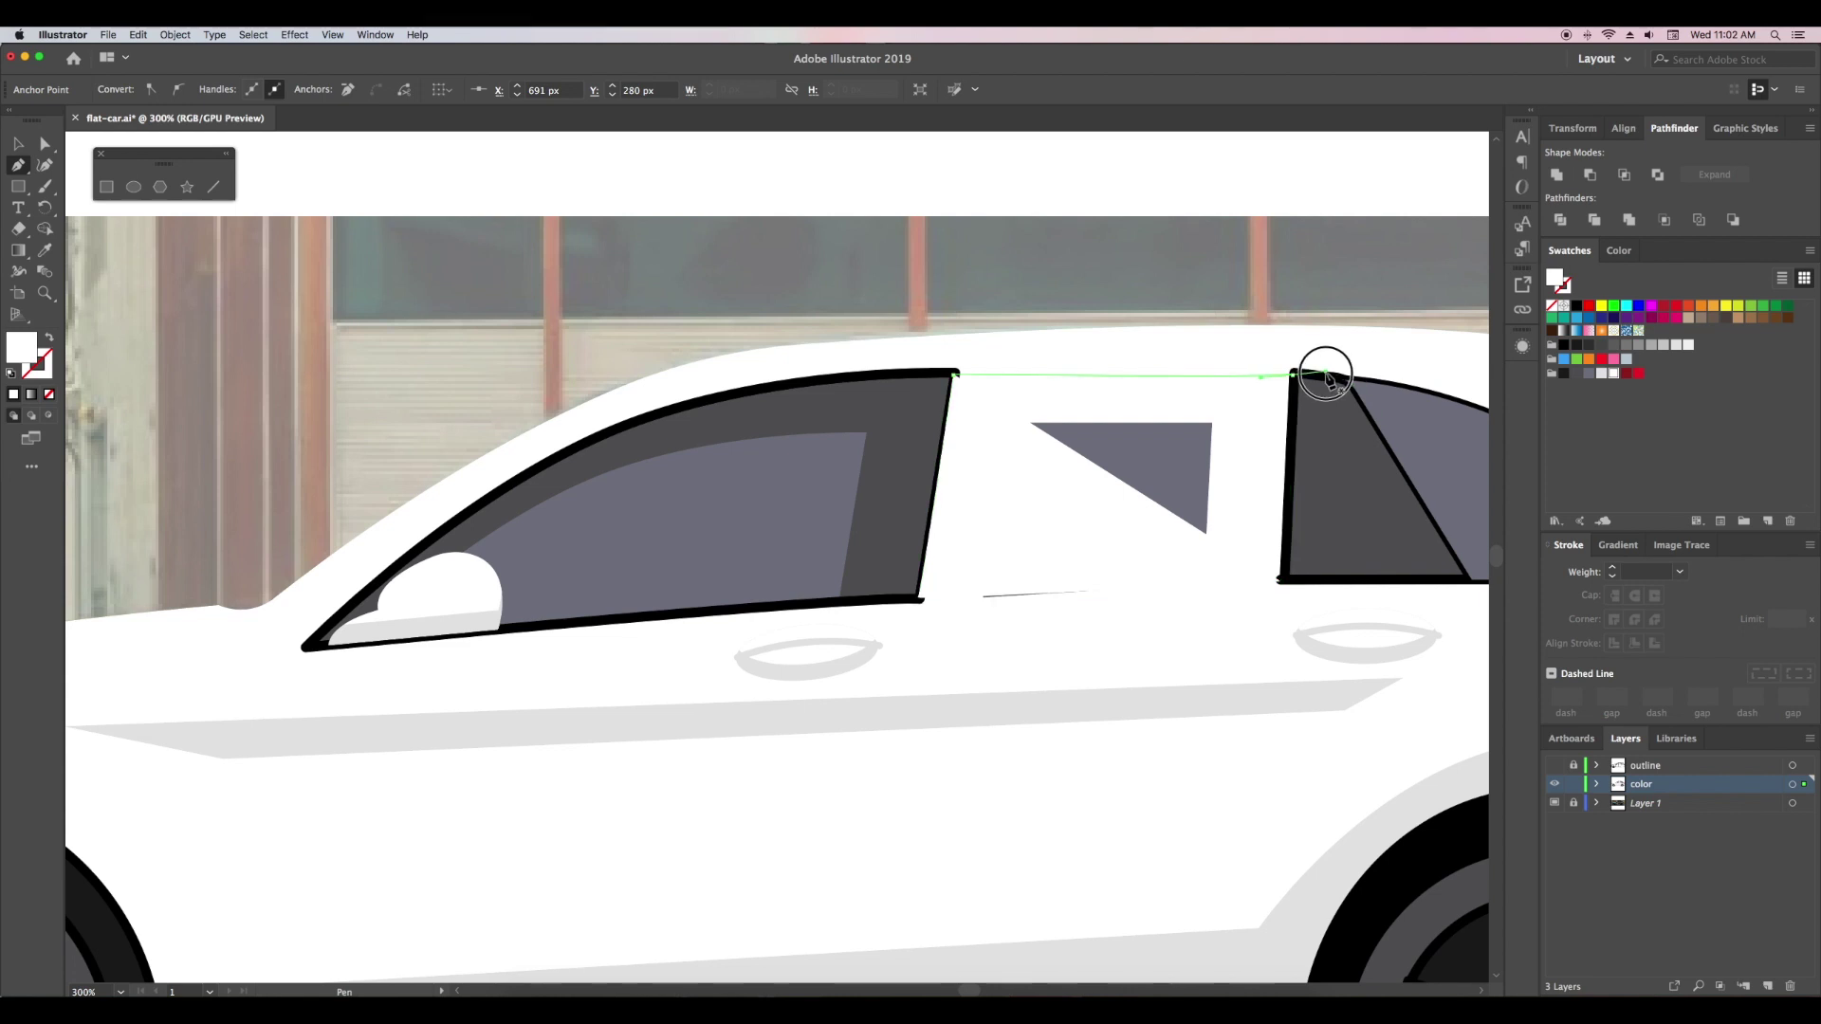
pyautogui.moveTo(1292, 373); pyautogui.dragTo(1328, 378)
pyautogui.click(1280, 581)
pyautogui.press('v')
# - Sample the neighbouring window's dark grey and apply it to the middle window path
pyautogui.press('i')
pyautogui.click(895, 407)
pyautogui.press('v')
pyautogui.click(1115, 534)
pyautogui.press('a')
pyautogui.click(1138, 589)
pyautogui.hotkey('ctrl', 'shift', '[')
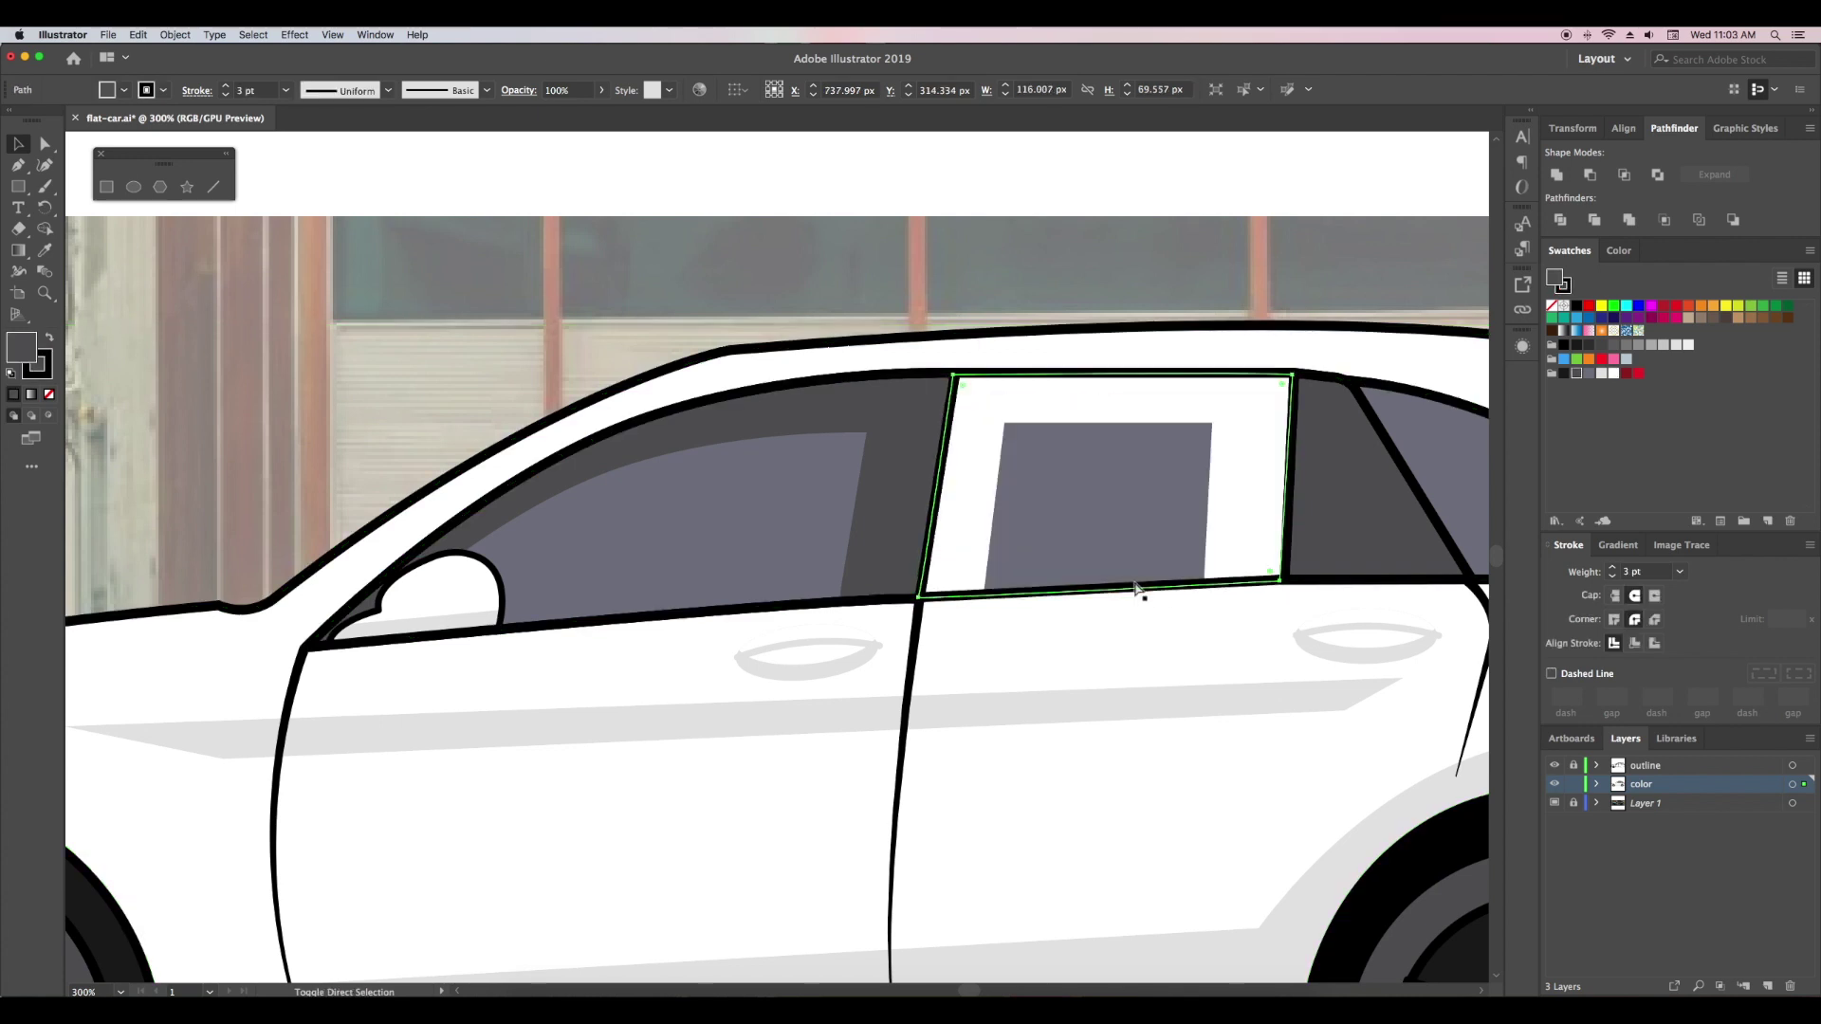
pyautogui.hotkey('ctrl', 'z')
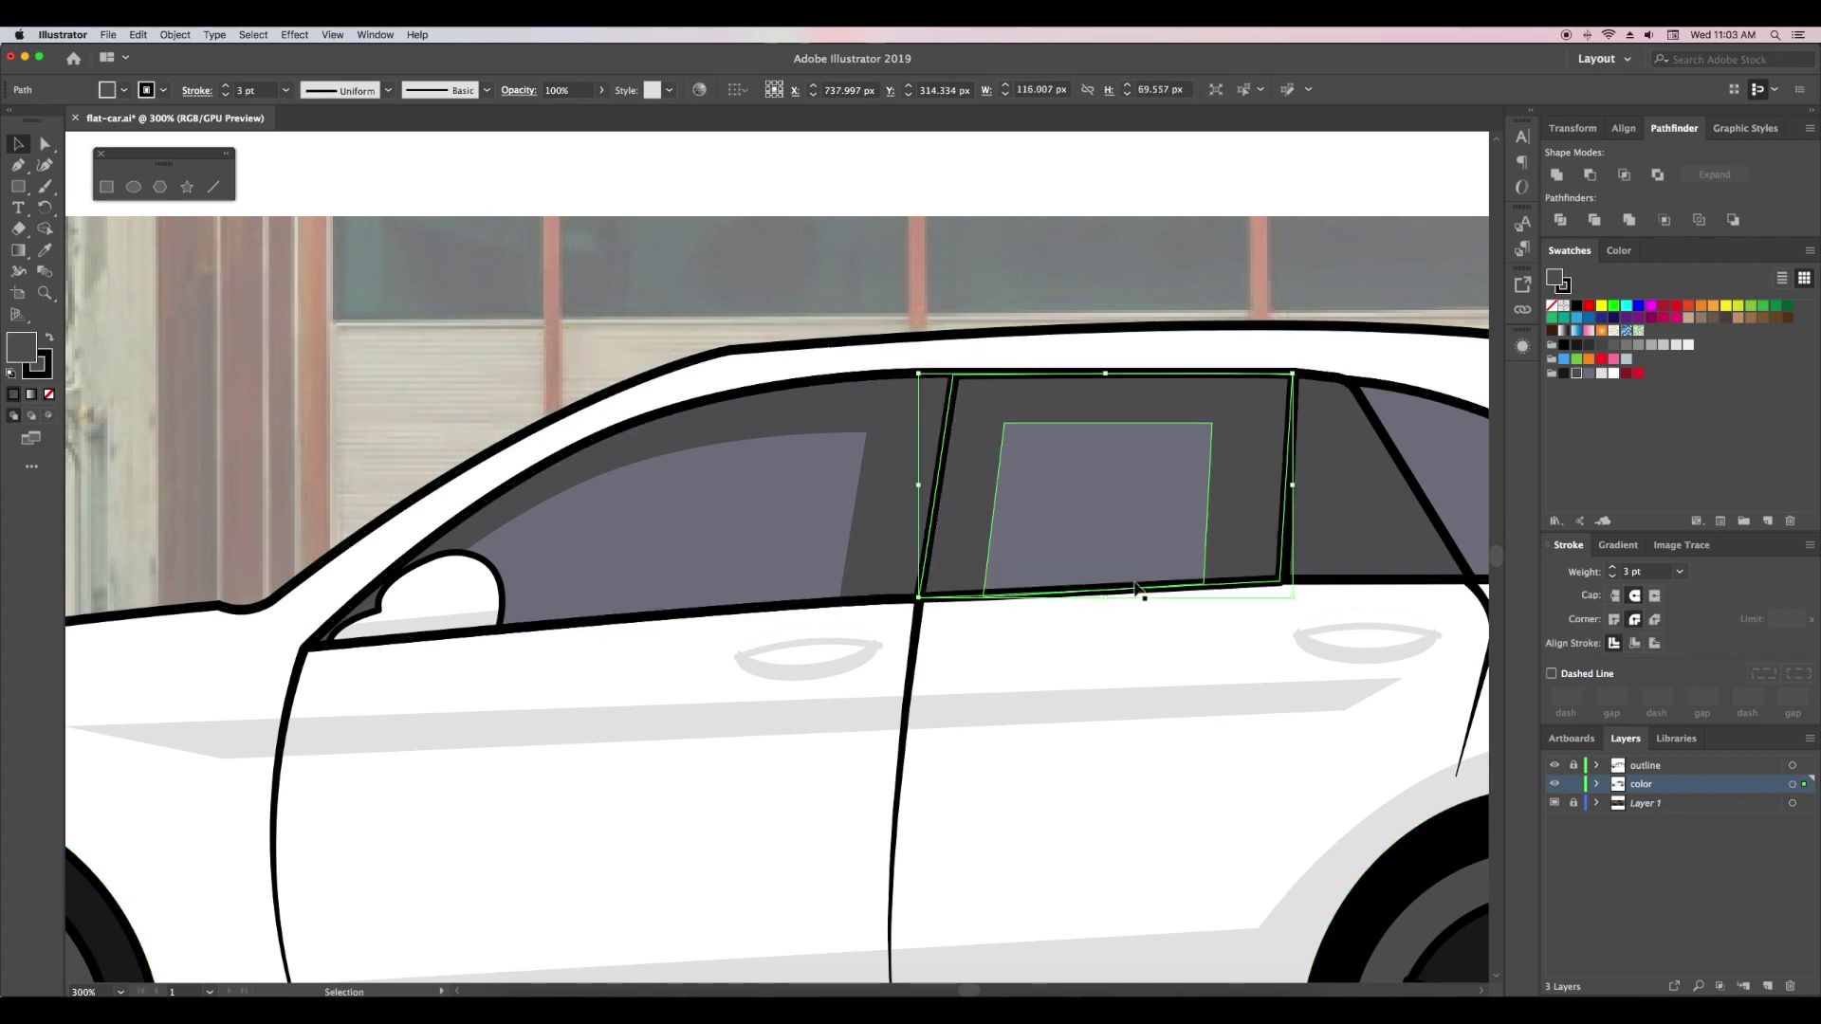
pyautogui.click(940, 178)
pyautogui.hotkey('ctrl', '-')
pyautogui.hotkey('ctrl', '-')
pyautogui.hotkey('ctrl', '-')
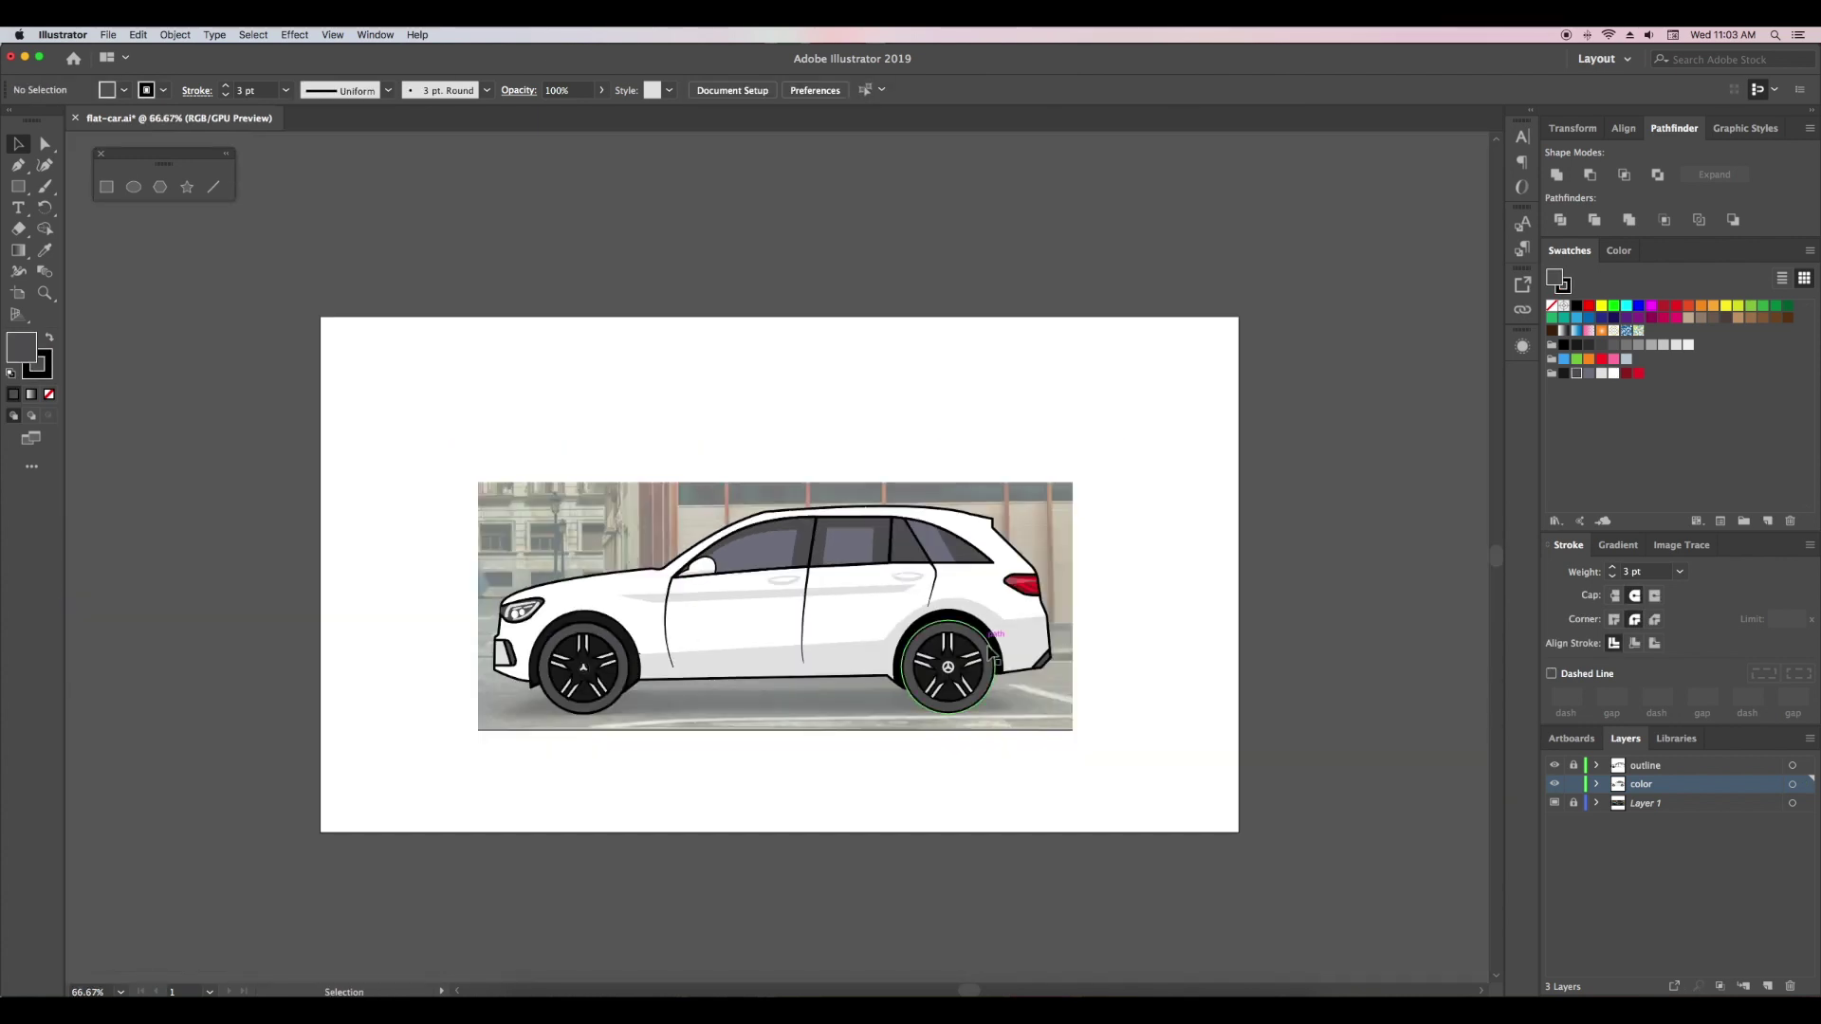
# - Select the front and rear wheel spoke groups together and recolour them white
pyautogui.hotkey('ctrl', '+')
pyautogui.hotkey('ctrl', '+')
pyautogui.hotkey('ctrl', '+')
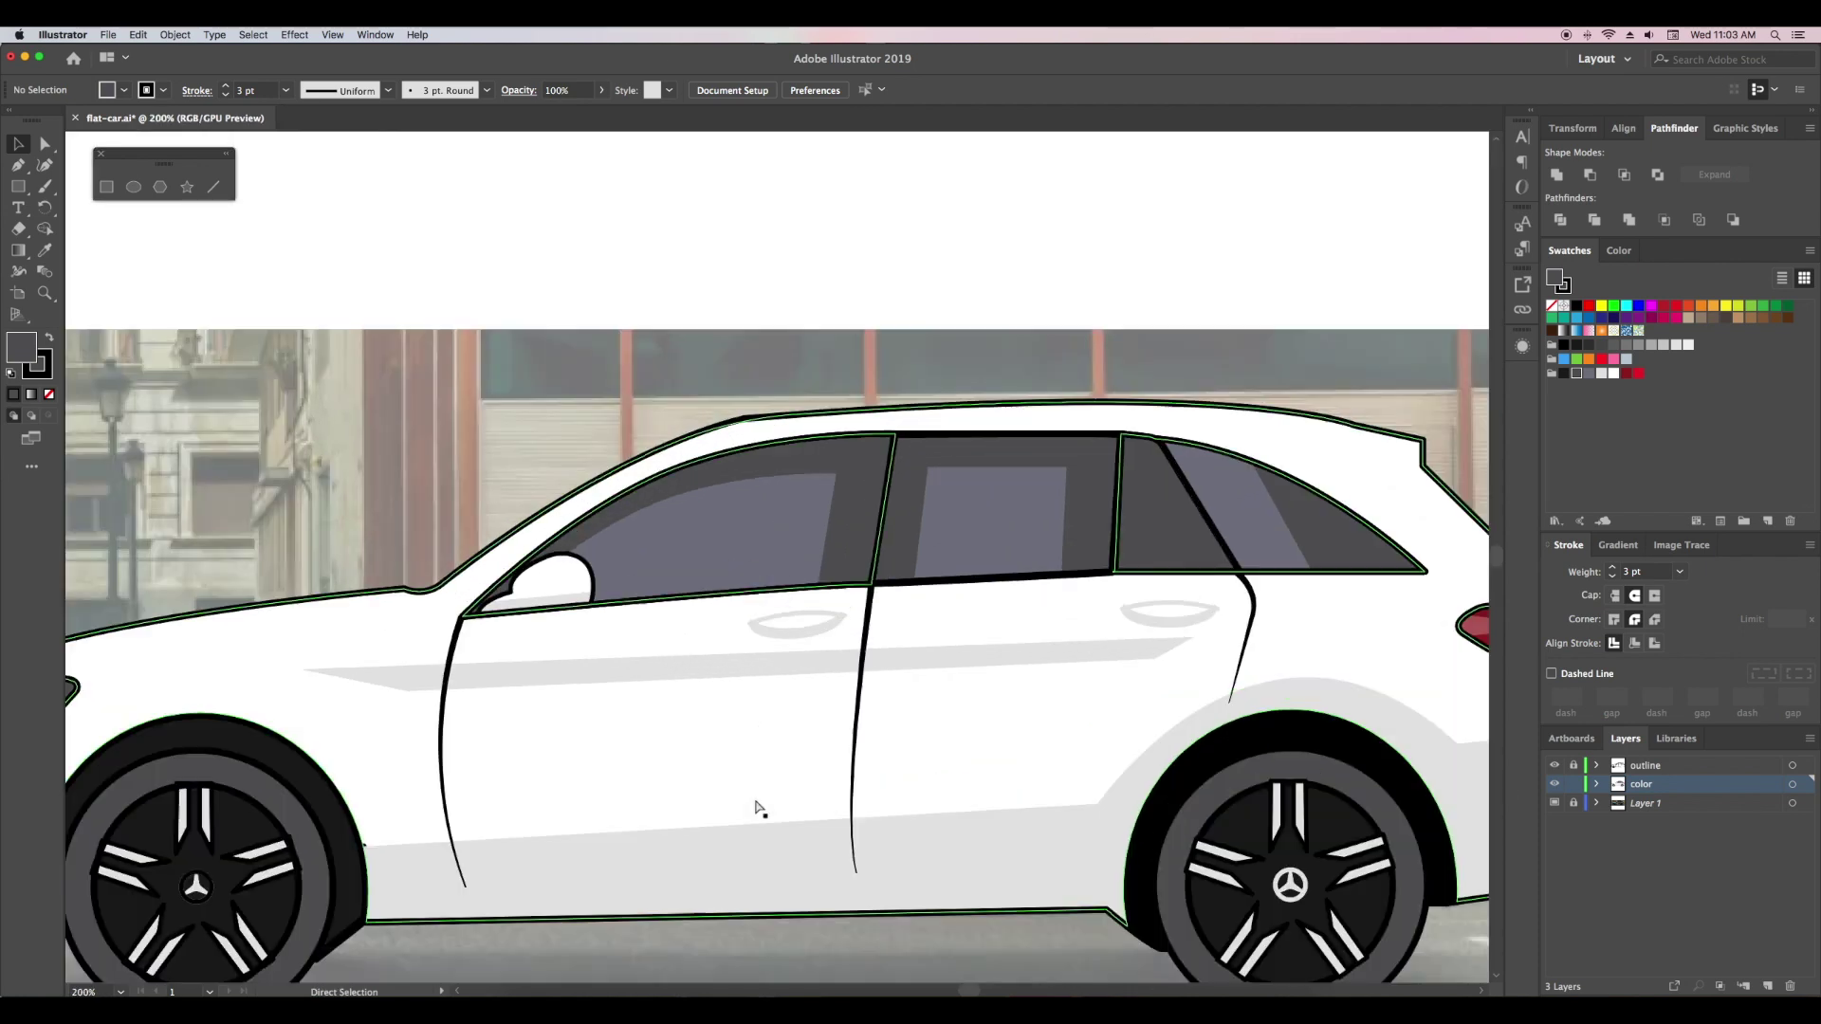
pyautogui.moveTo(754, 805); pyautogui.dragTo(1383, 644)
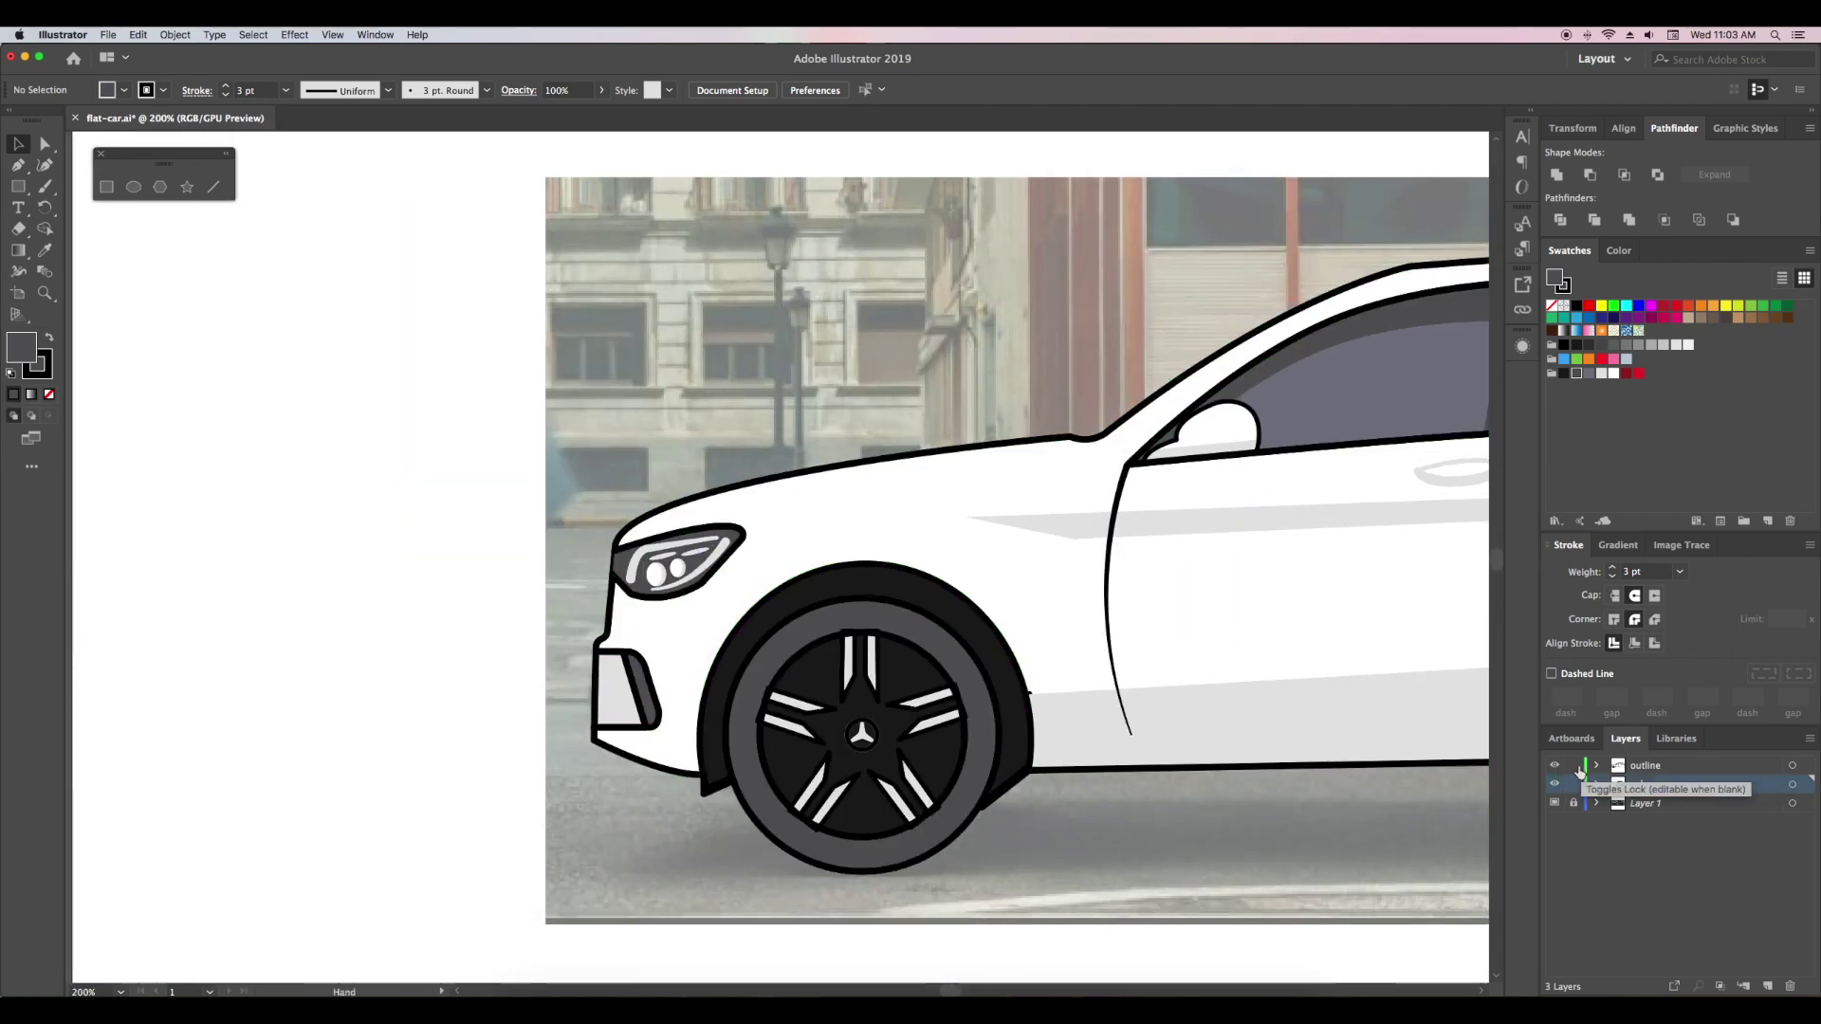
pyautogui.click(1646, 766)
pyautogui.click(894, 840)
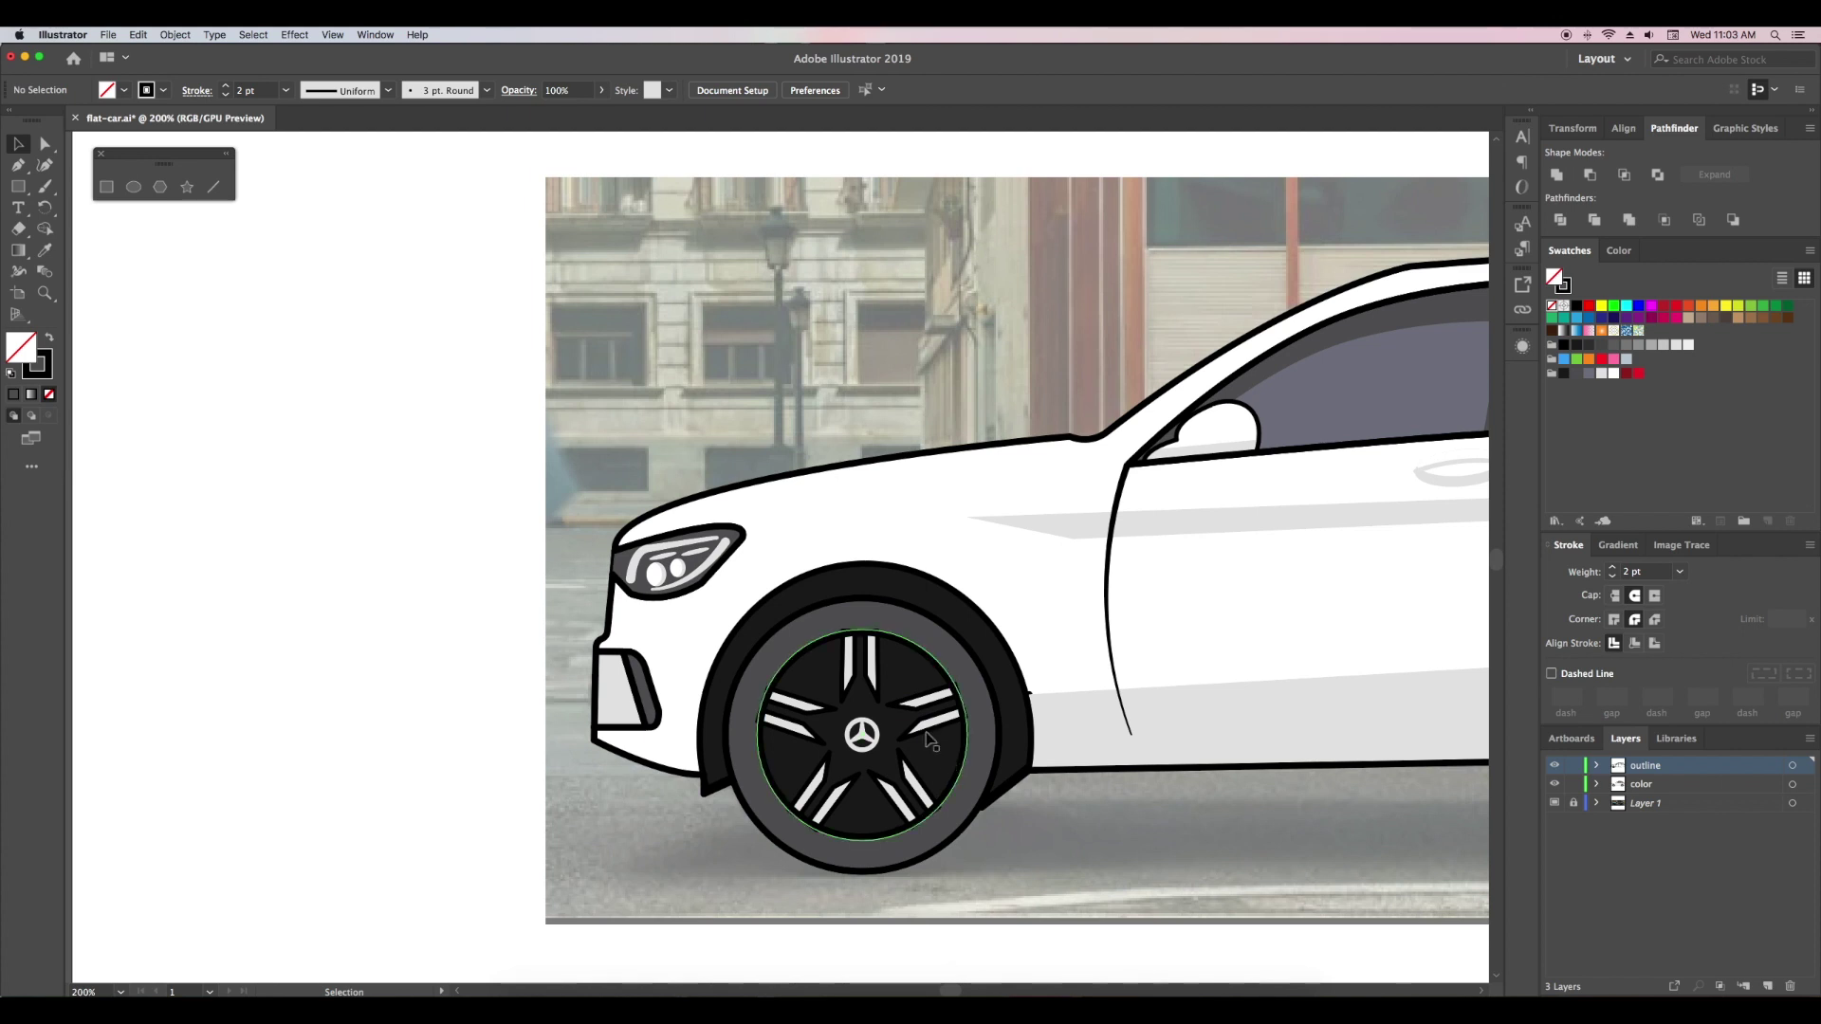
pyautogui.keyDown('shift'); pyautogui.click(859, 664); pyautogui.keyUp('shift')
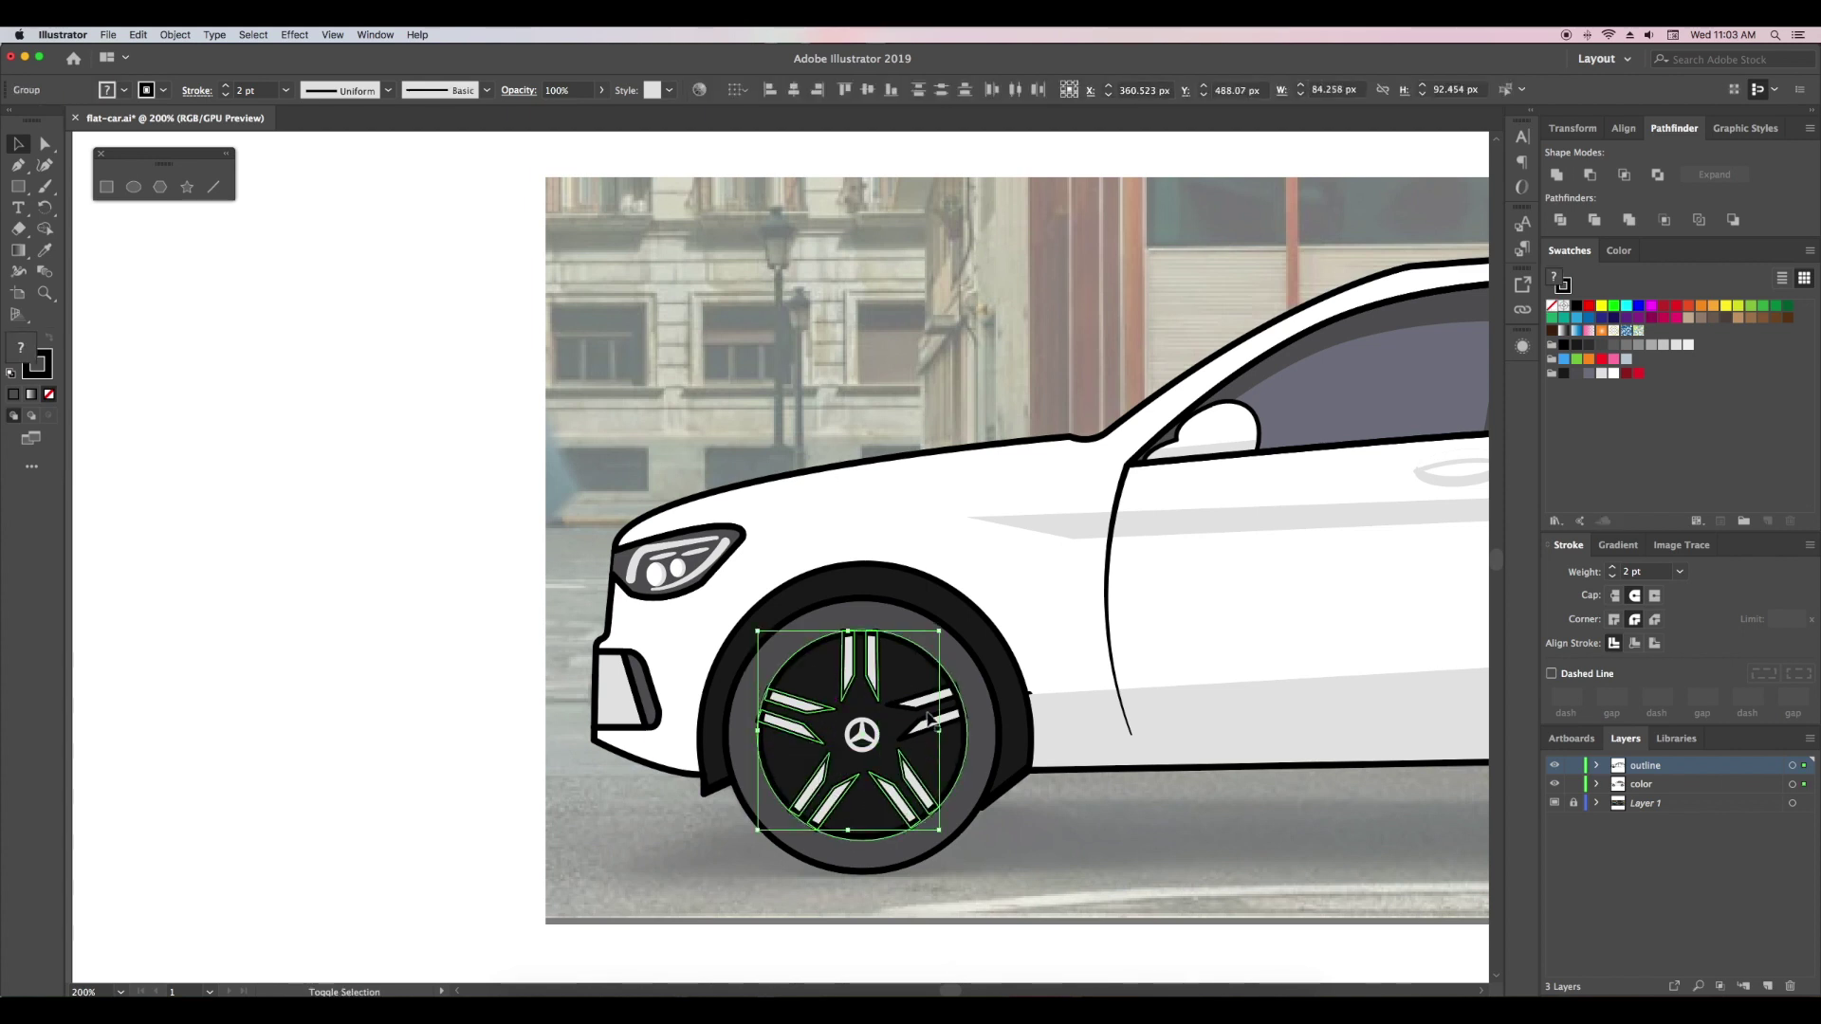
pyautogui.hscroll(10, 1044, 731)
pyautogui.keyDown('shift'); pyautogui.click(1194, 656); pyautogui.keyUp('shift')
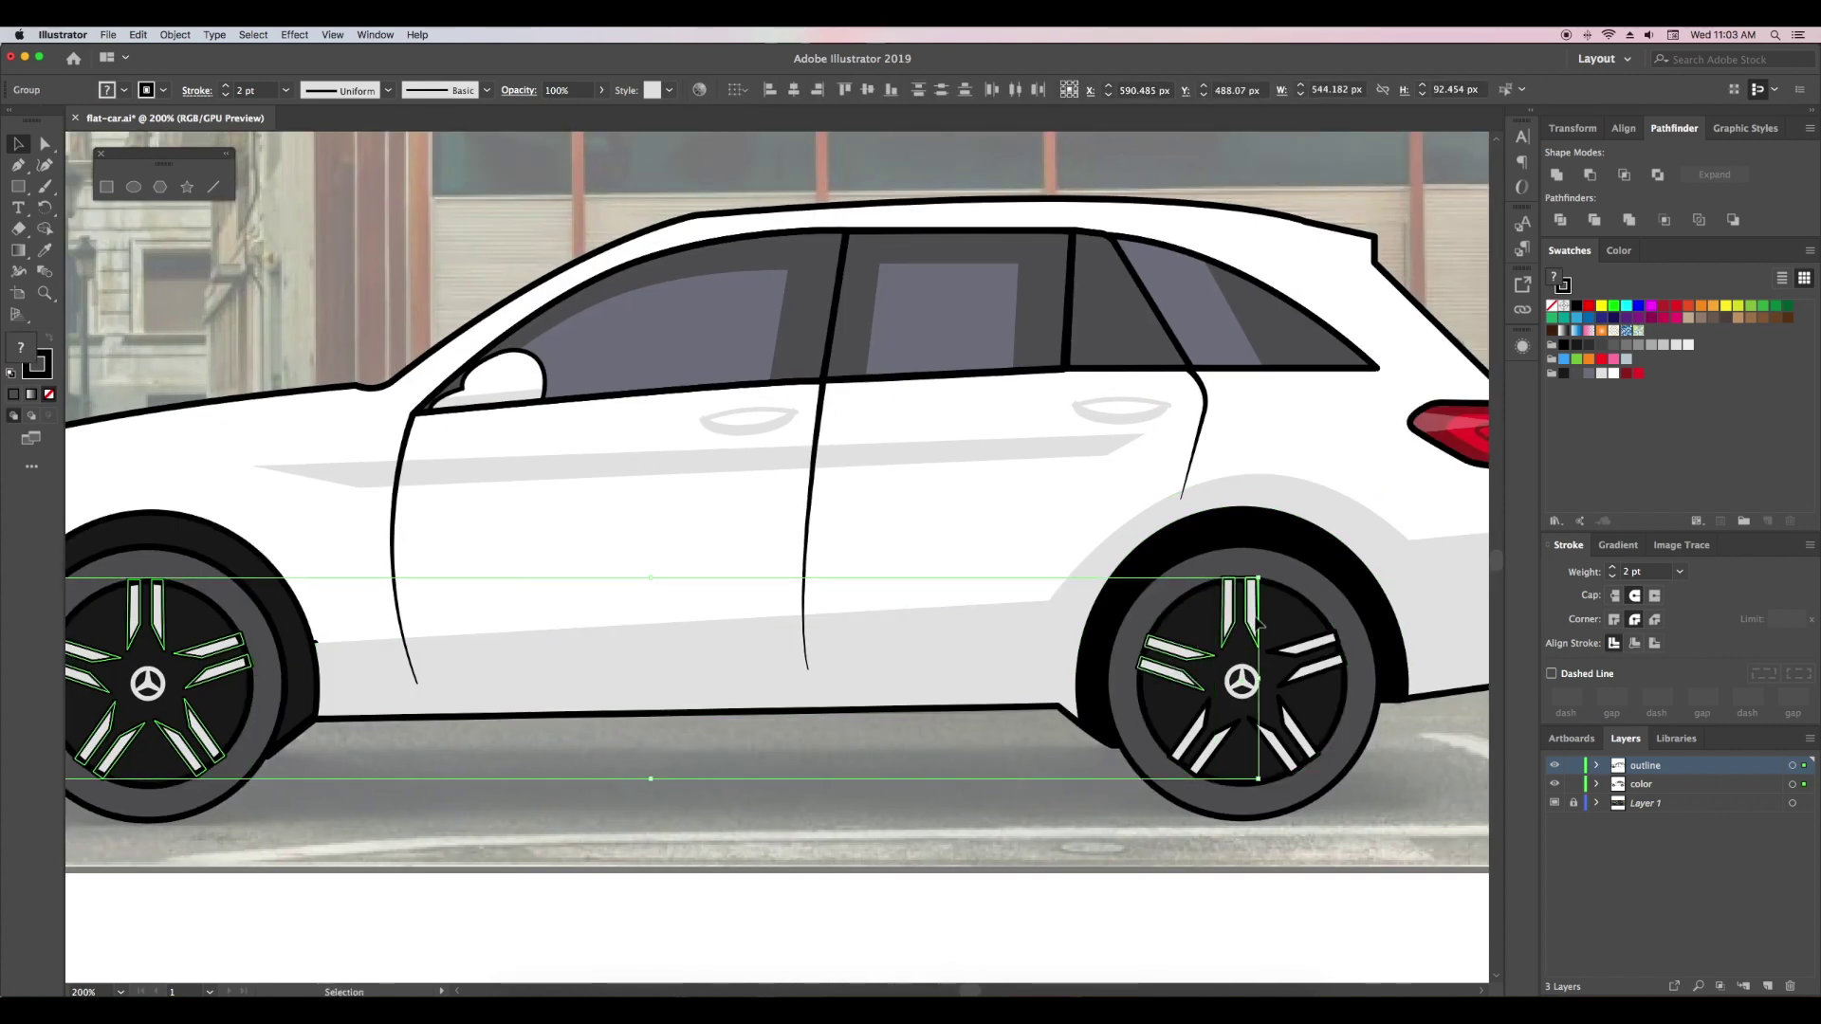
pyautogui.click(47, 378)
pyautogui.click(1040, 901)
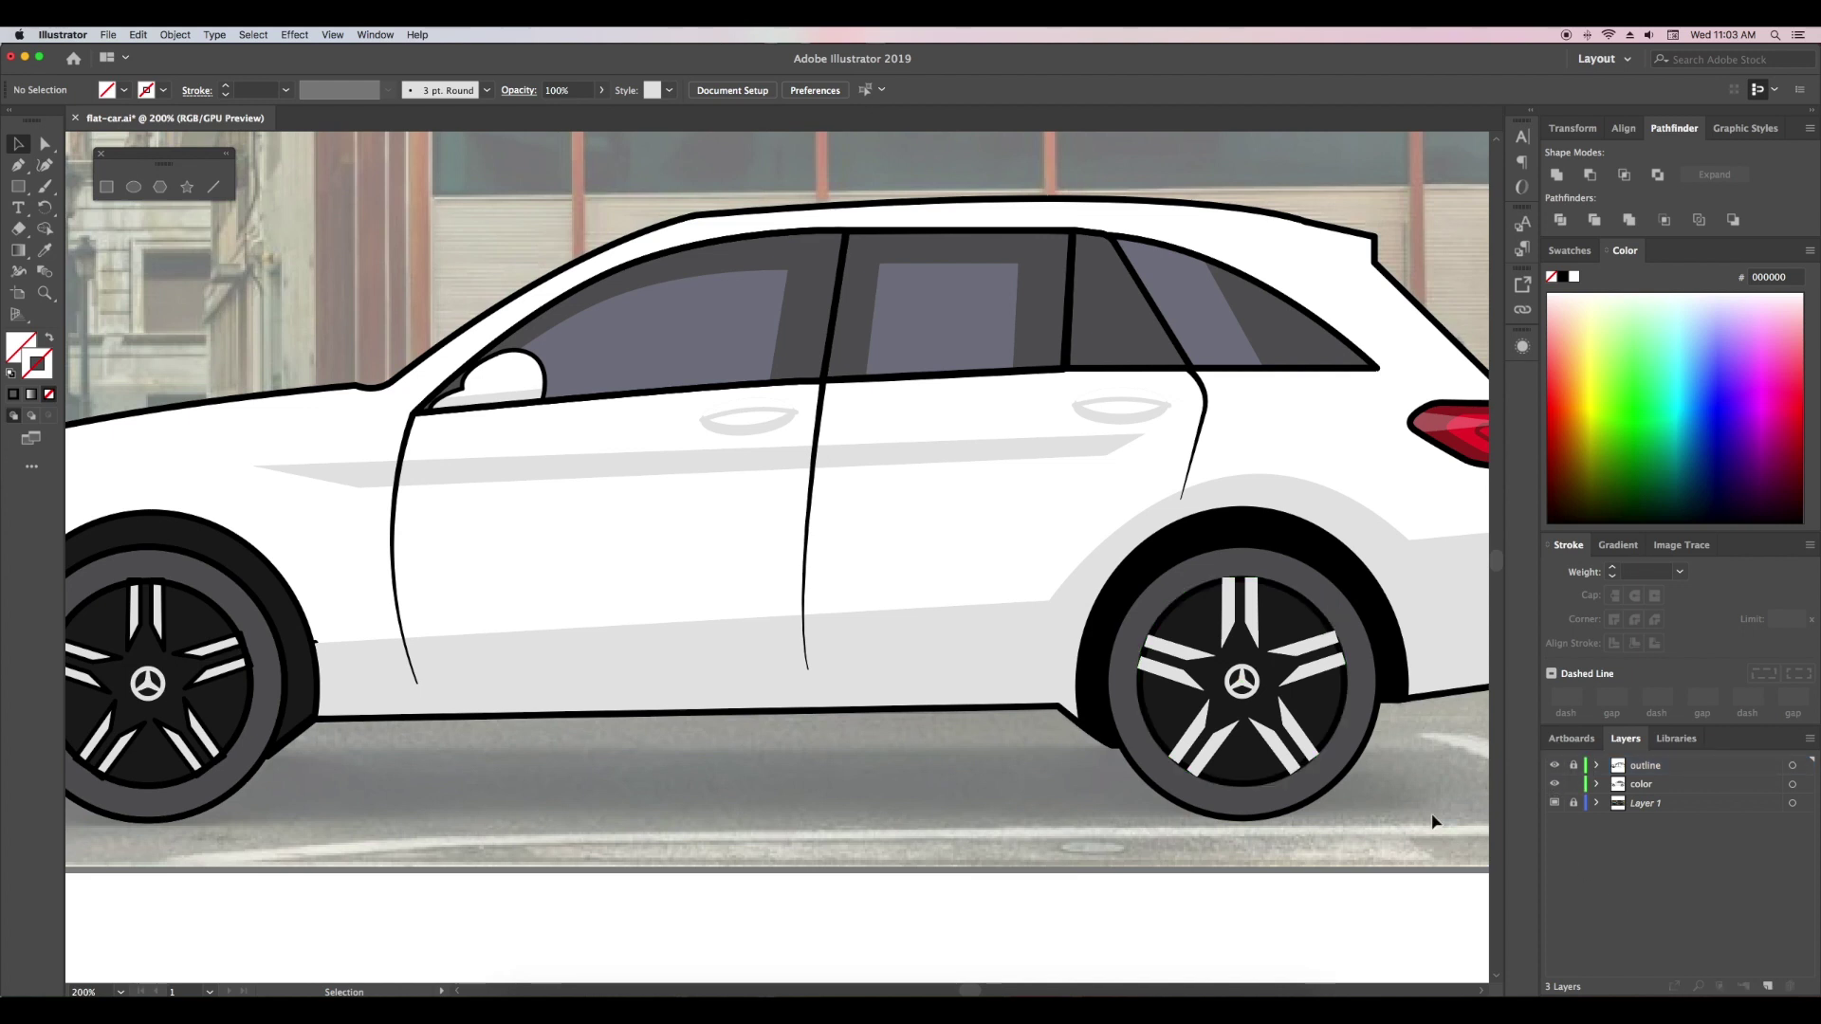
# - Darken the front door handle and give its thin line a white stroke
pyautogui.click(730, 418)
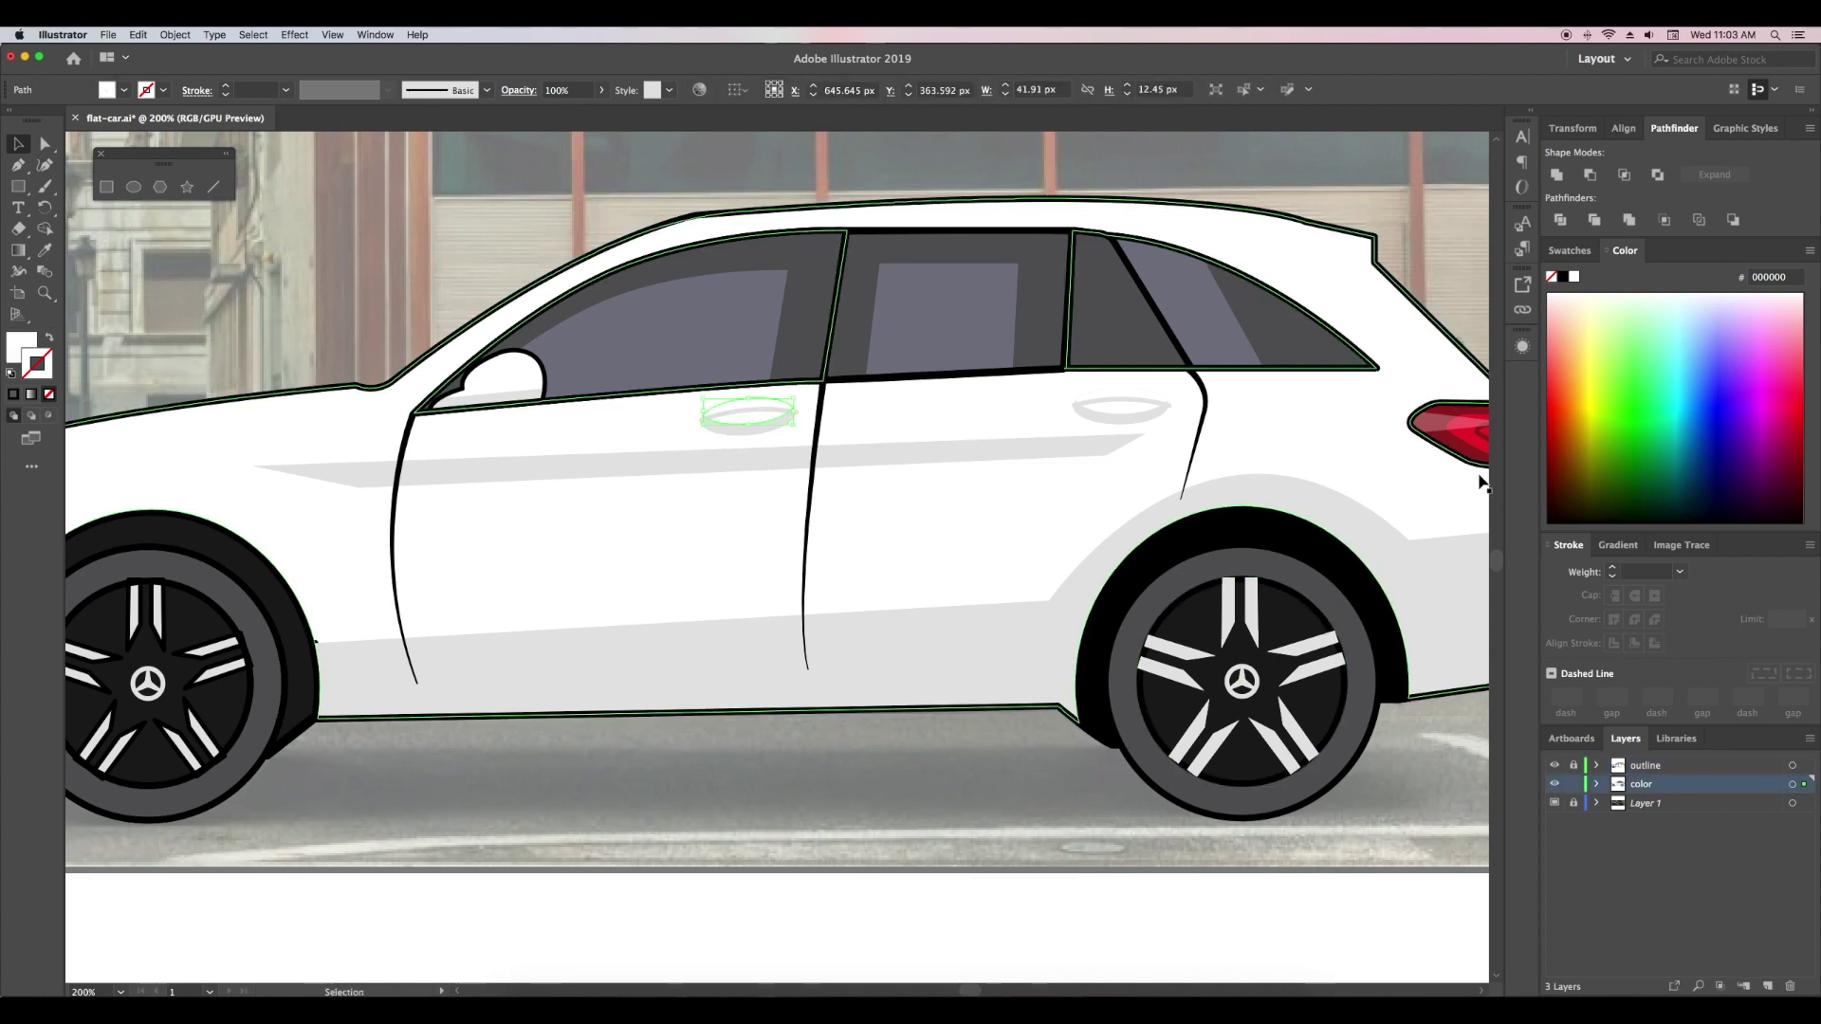
pyautogui.click(1576, 249)
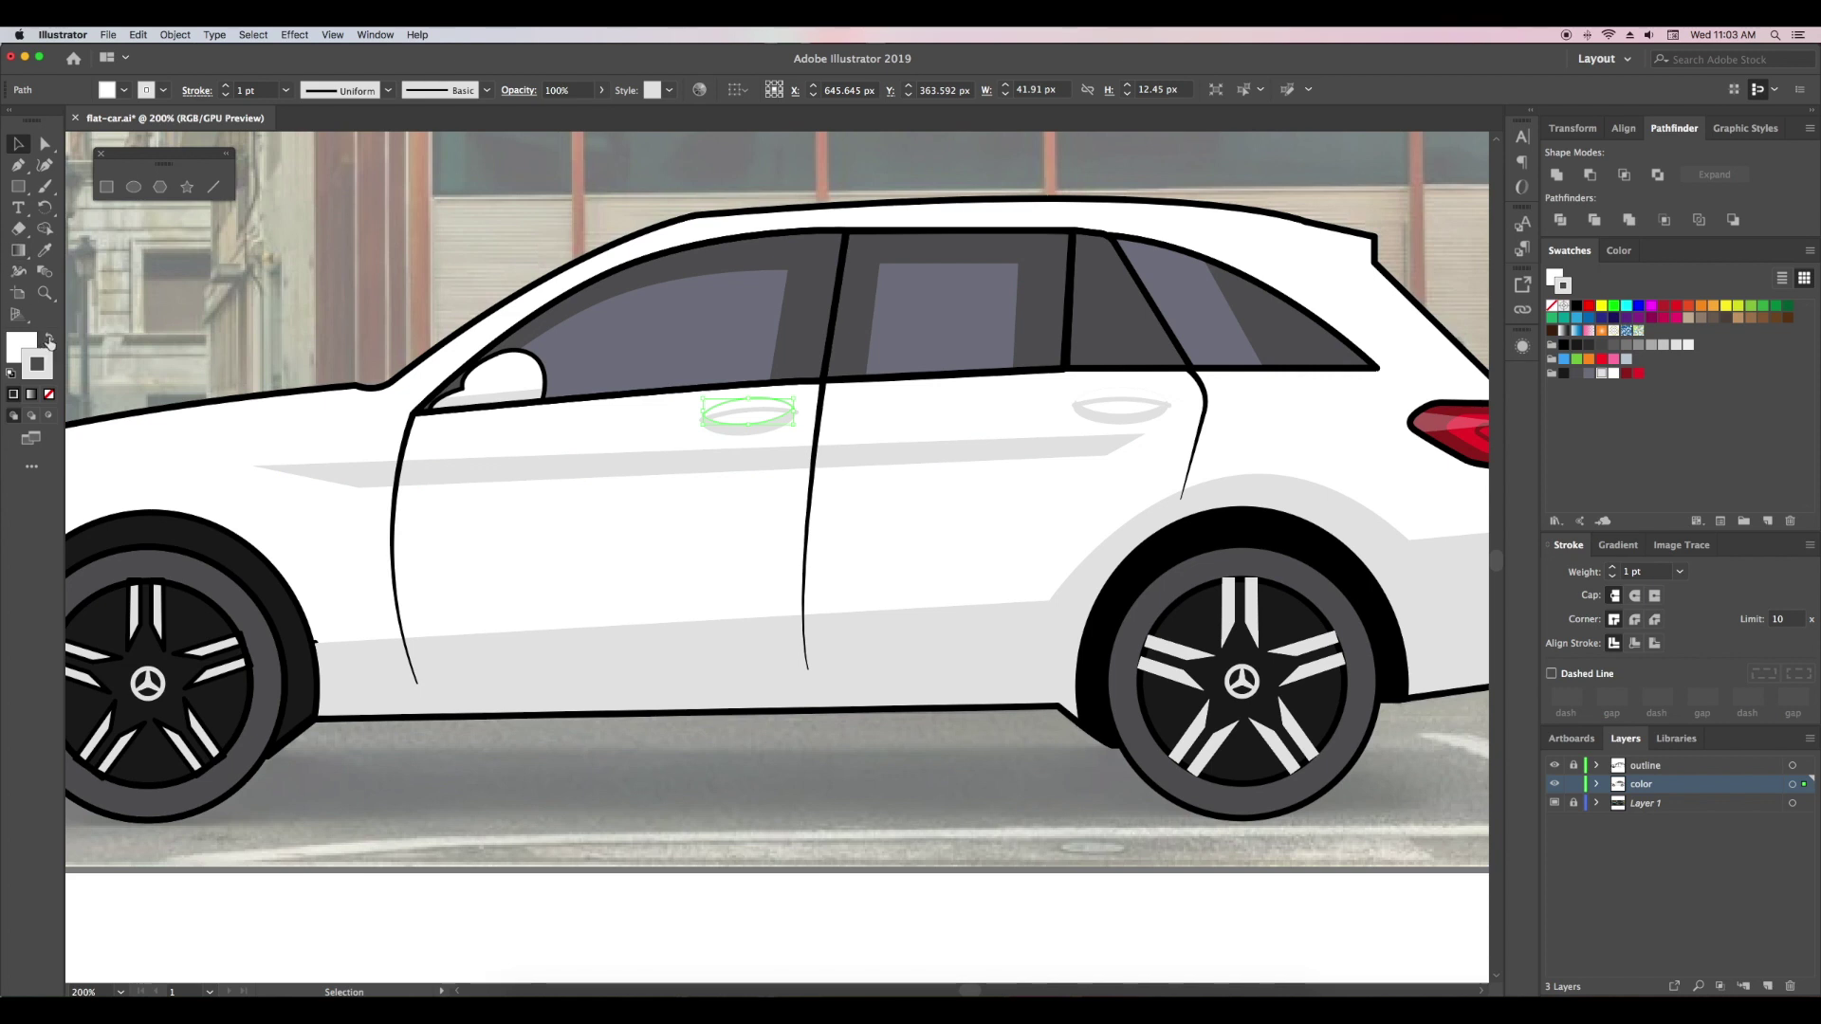
pyautogui.click(46, 377)
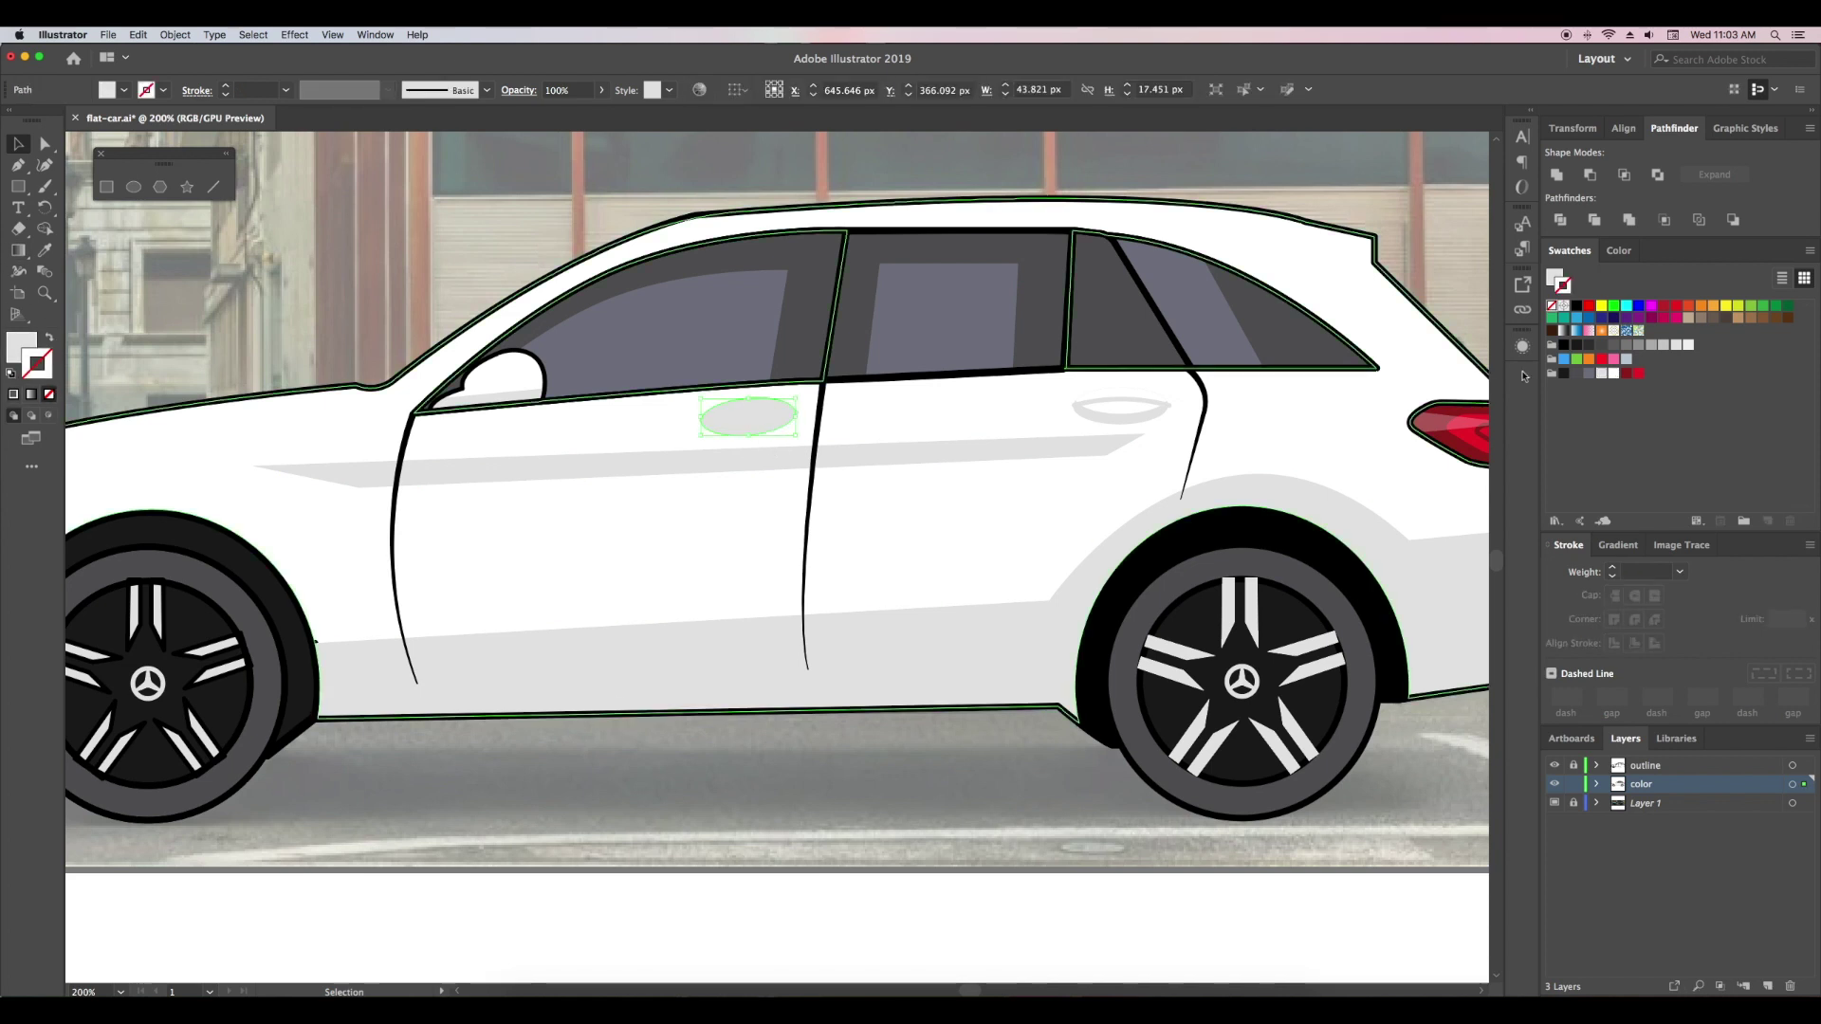
pyautogui.click(1576, 373)
pyautogui.click(50, 339)
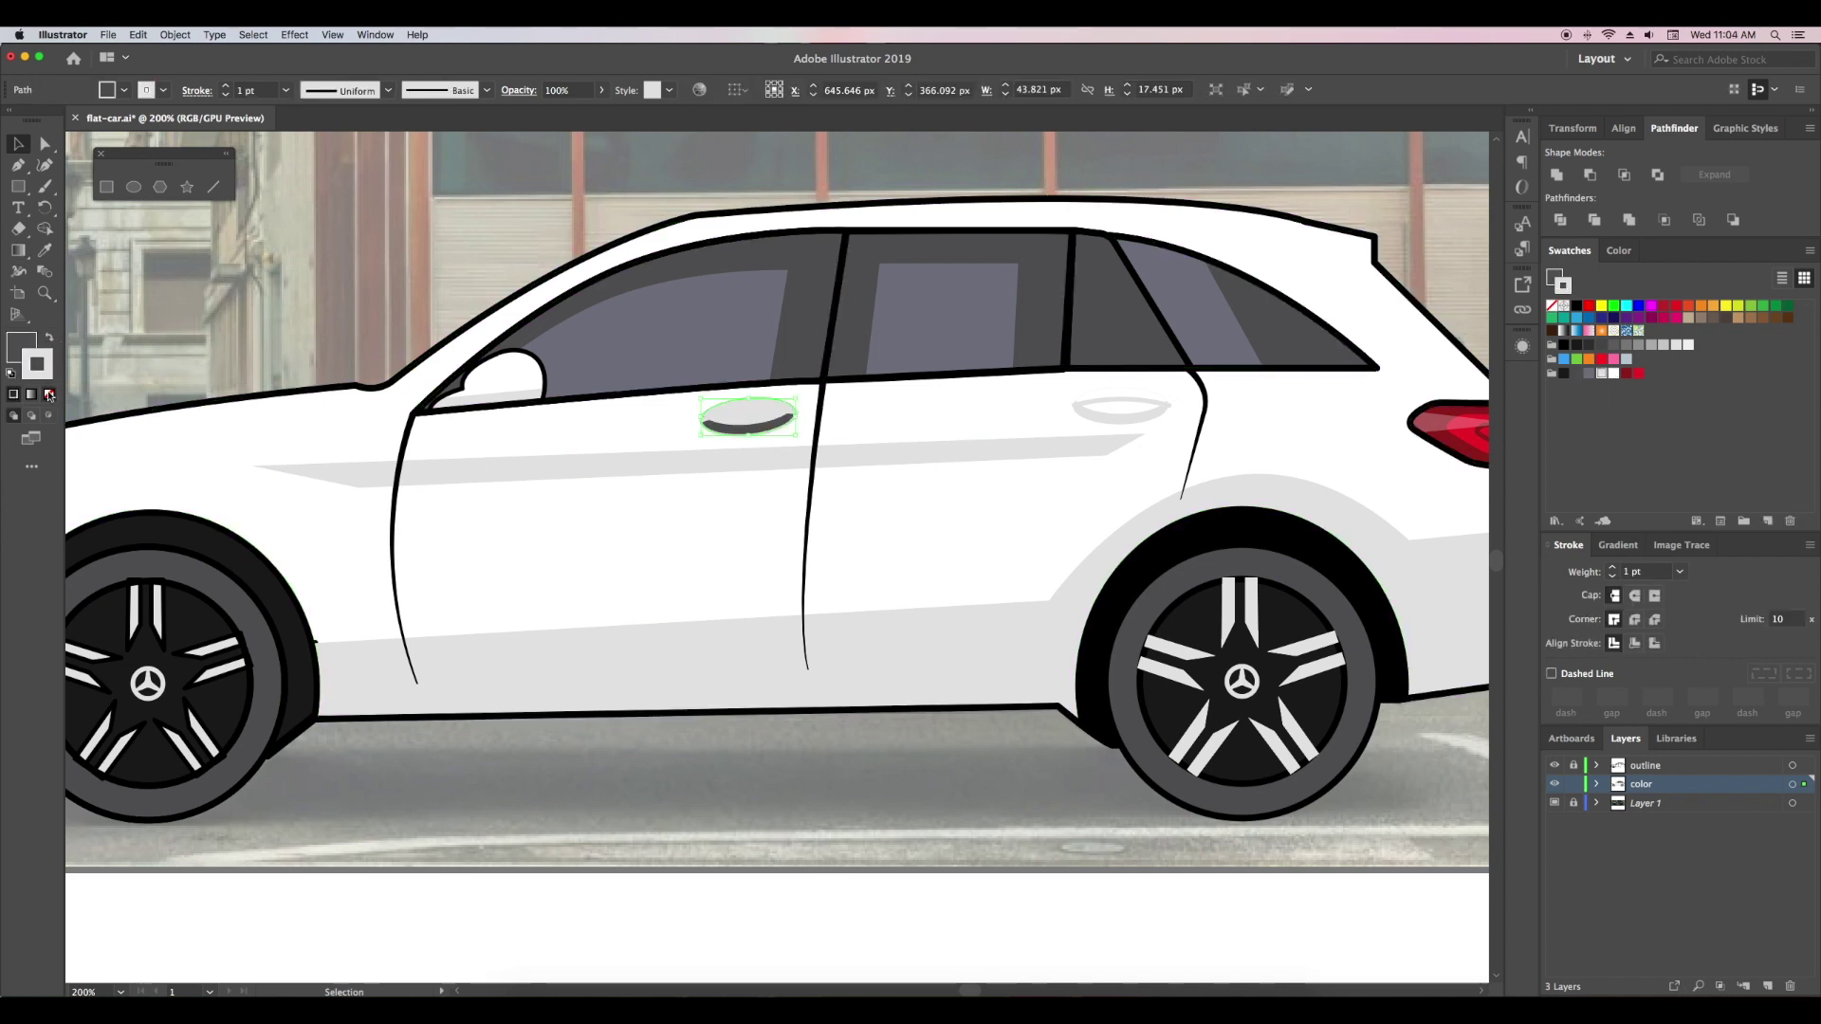
pyautogui.click(763, 413)
pyautogui.click(1613, 373)
pyautogui.click(841, 569)
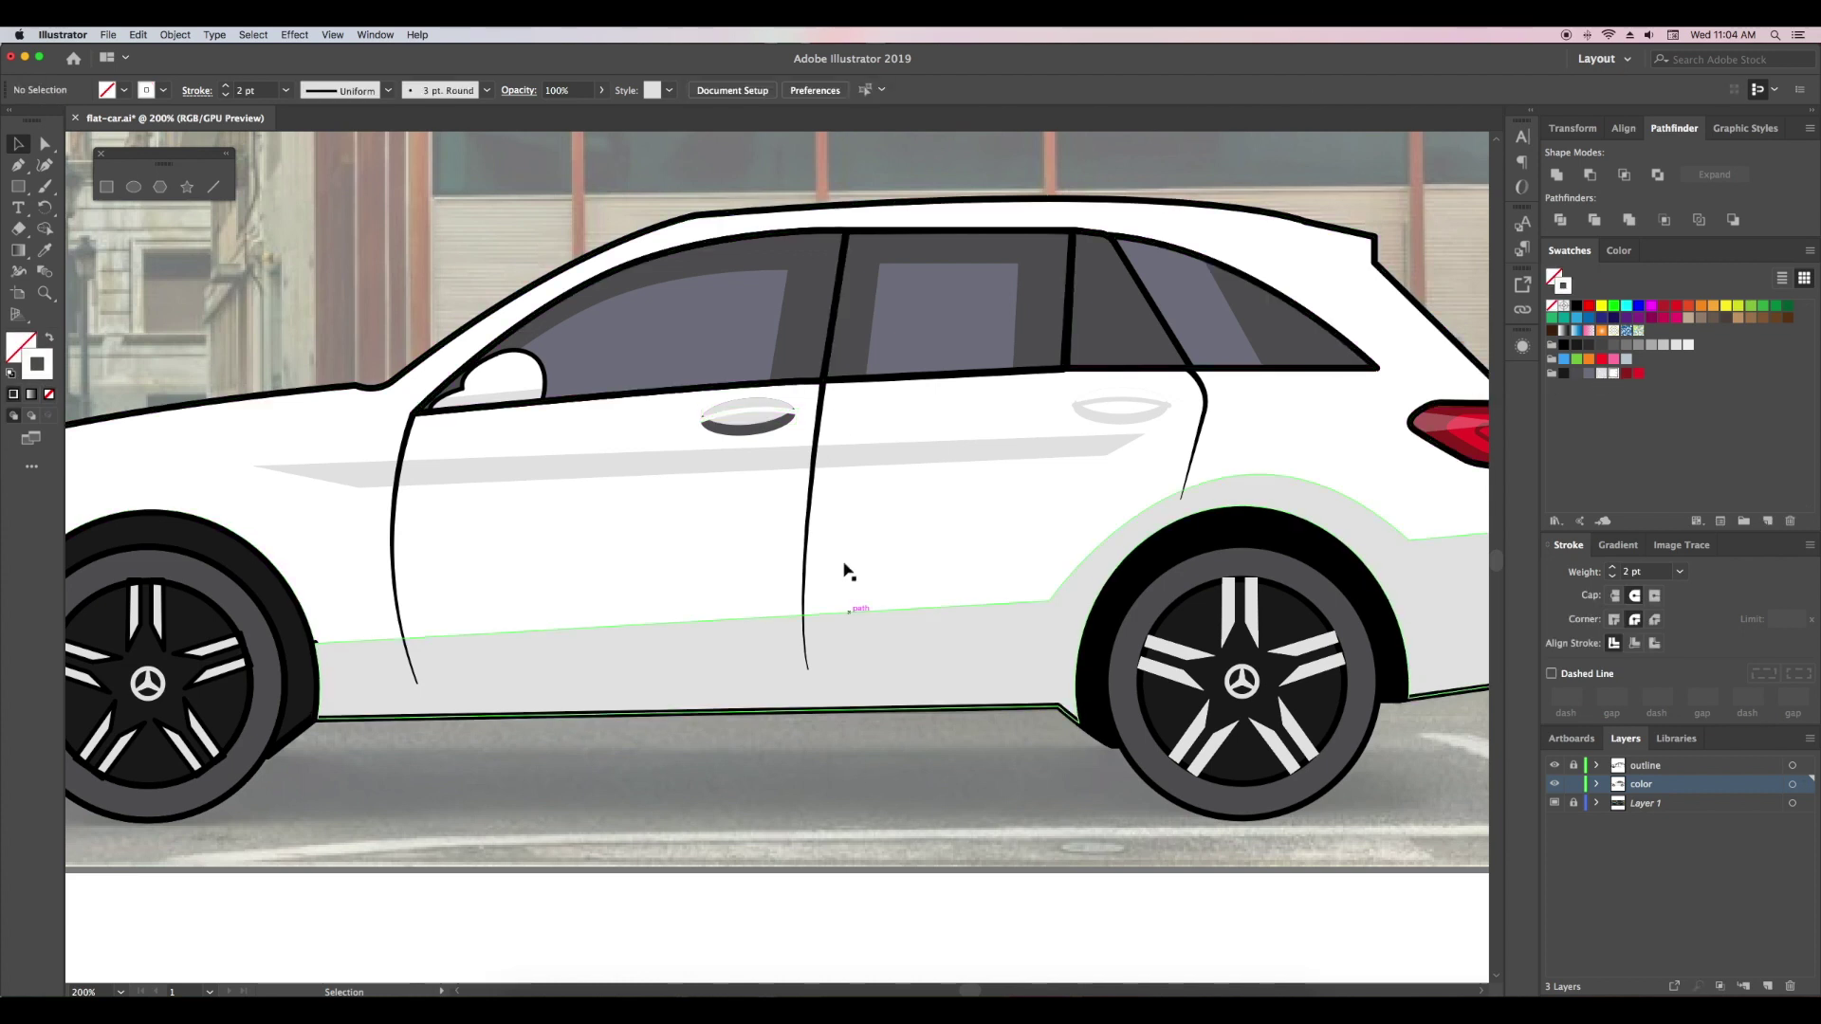
# - Fill the rear door handle dark grey and recolour its thin line's stroke
pyautogui.click(1145, 426)
pyautogui.click(24, 338)
pyautogui.click(1570, 251)
pyautogui.click(1588, 372)
pyautogui.click(1125, 406)
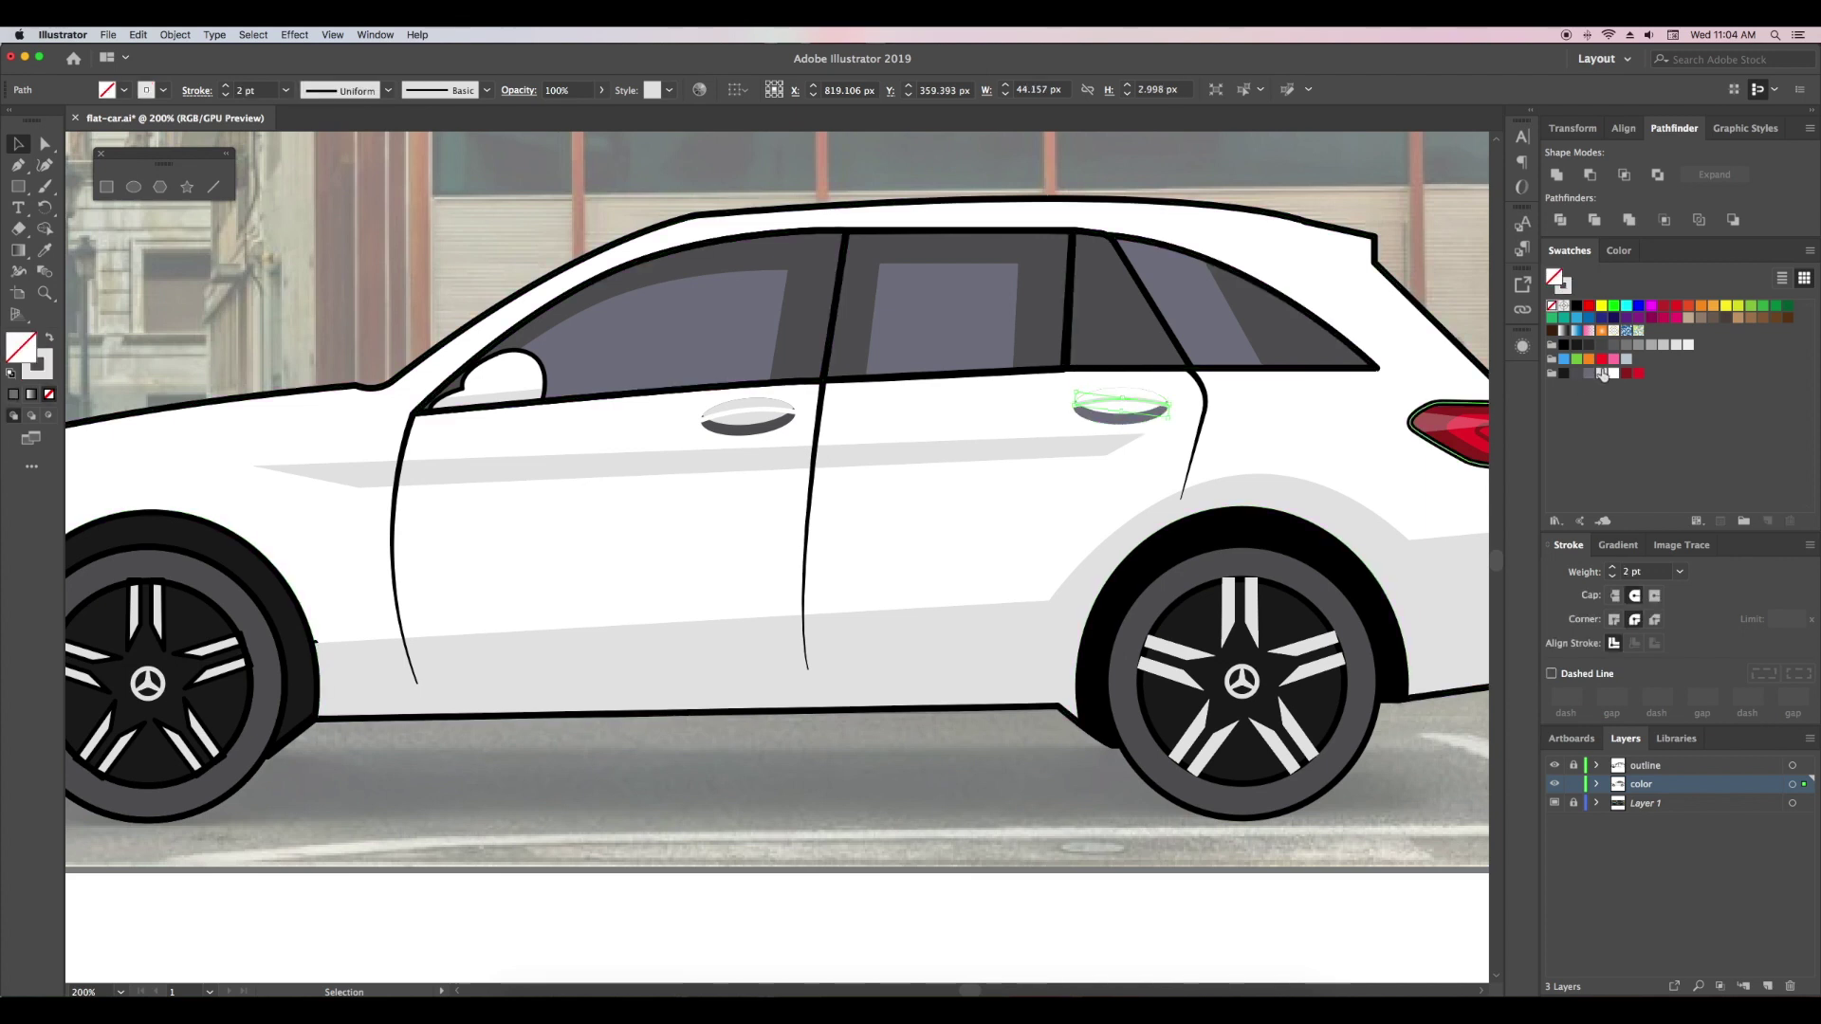
pyautogui.click(44, 378)
pyautogui.click(1570, 251)
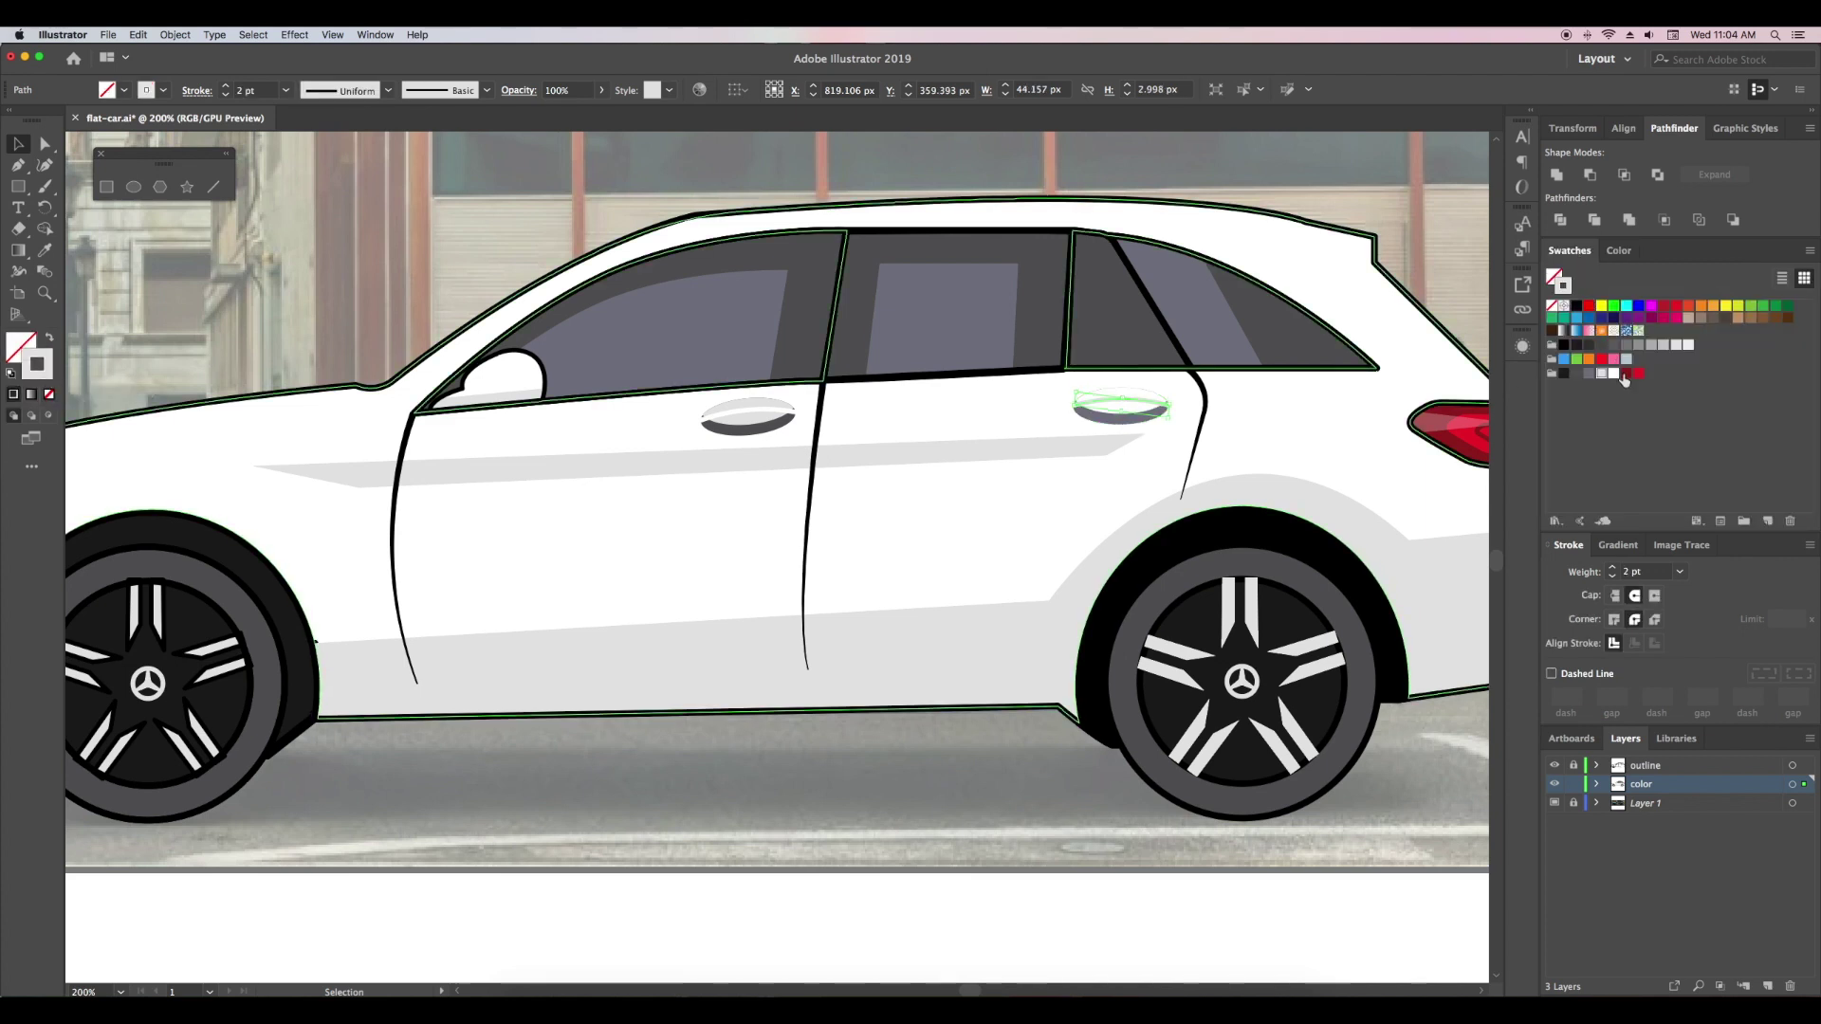
pyautogui.click(903, 604)
# - Fill the underside of the rear handle grey to match the front handle
pyautogui.click(21, 343)
pyautogui.click(1603, 375)
pyautogui.click(976, 785)
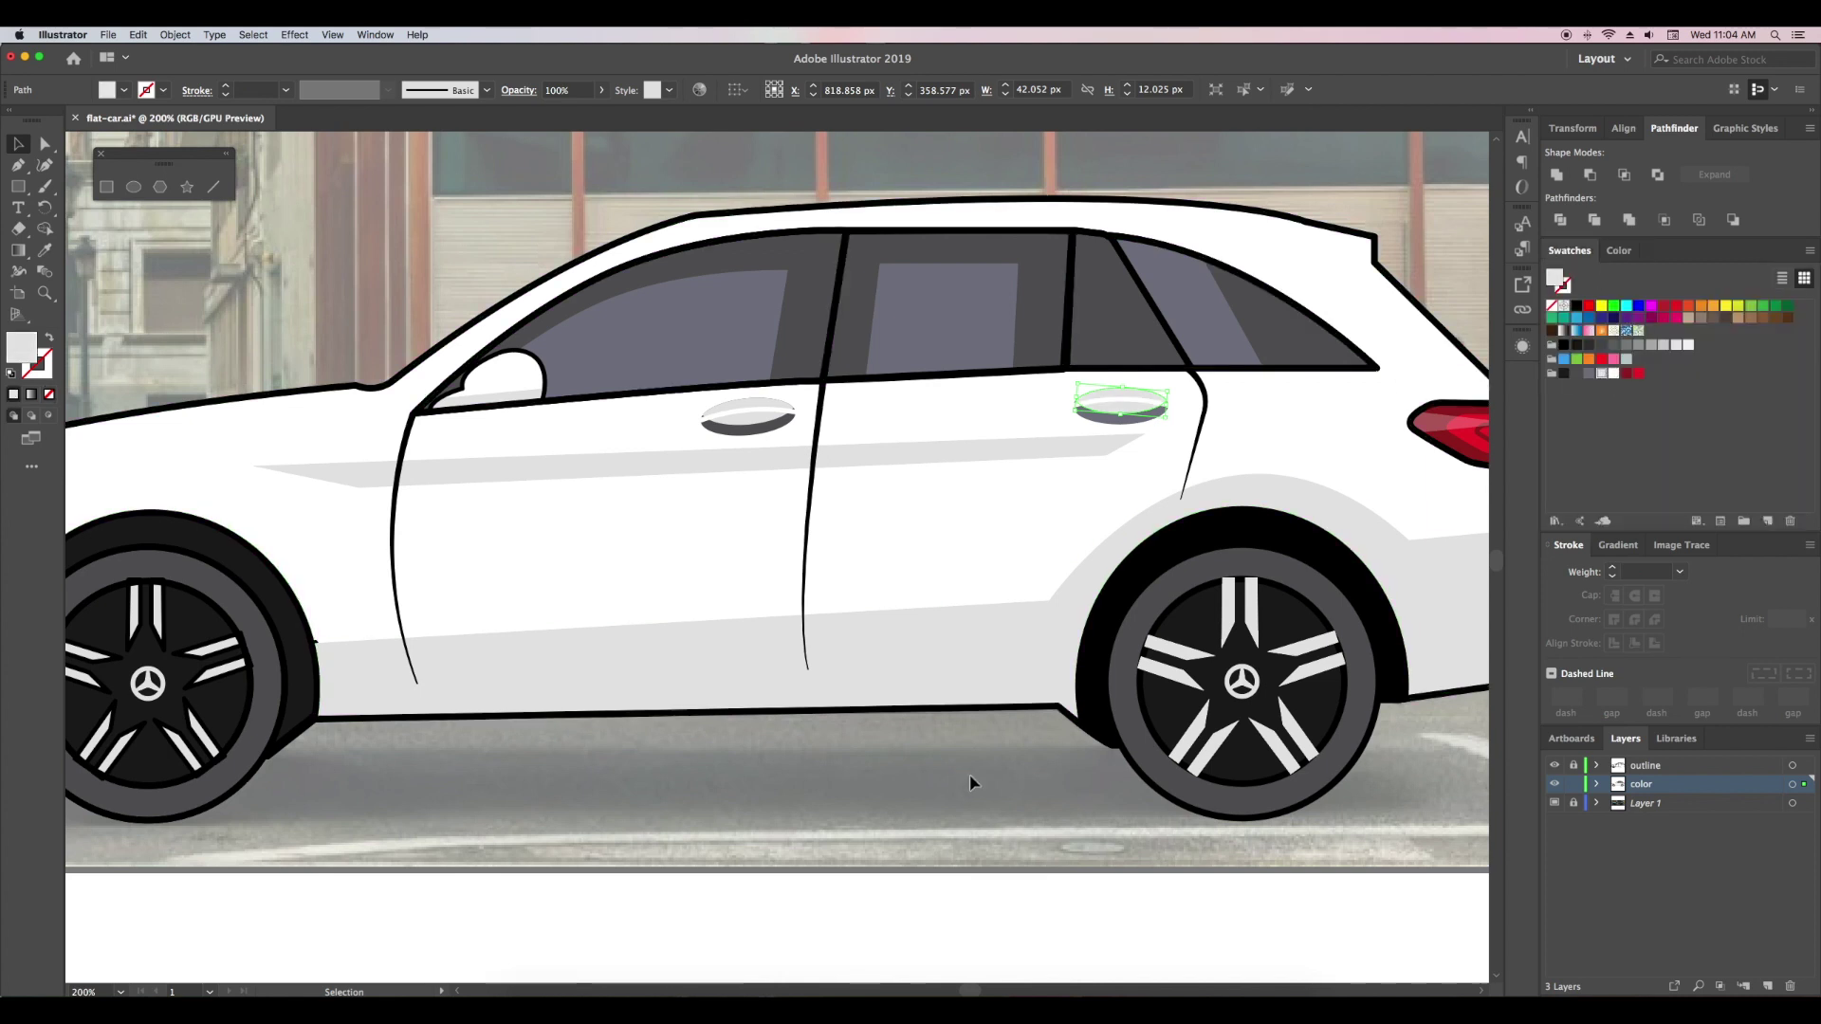
pyautogui.hscroll(-5, 959, 736)
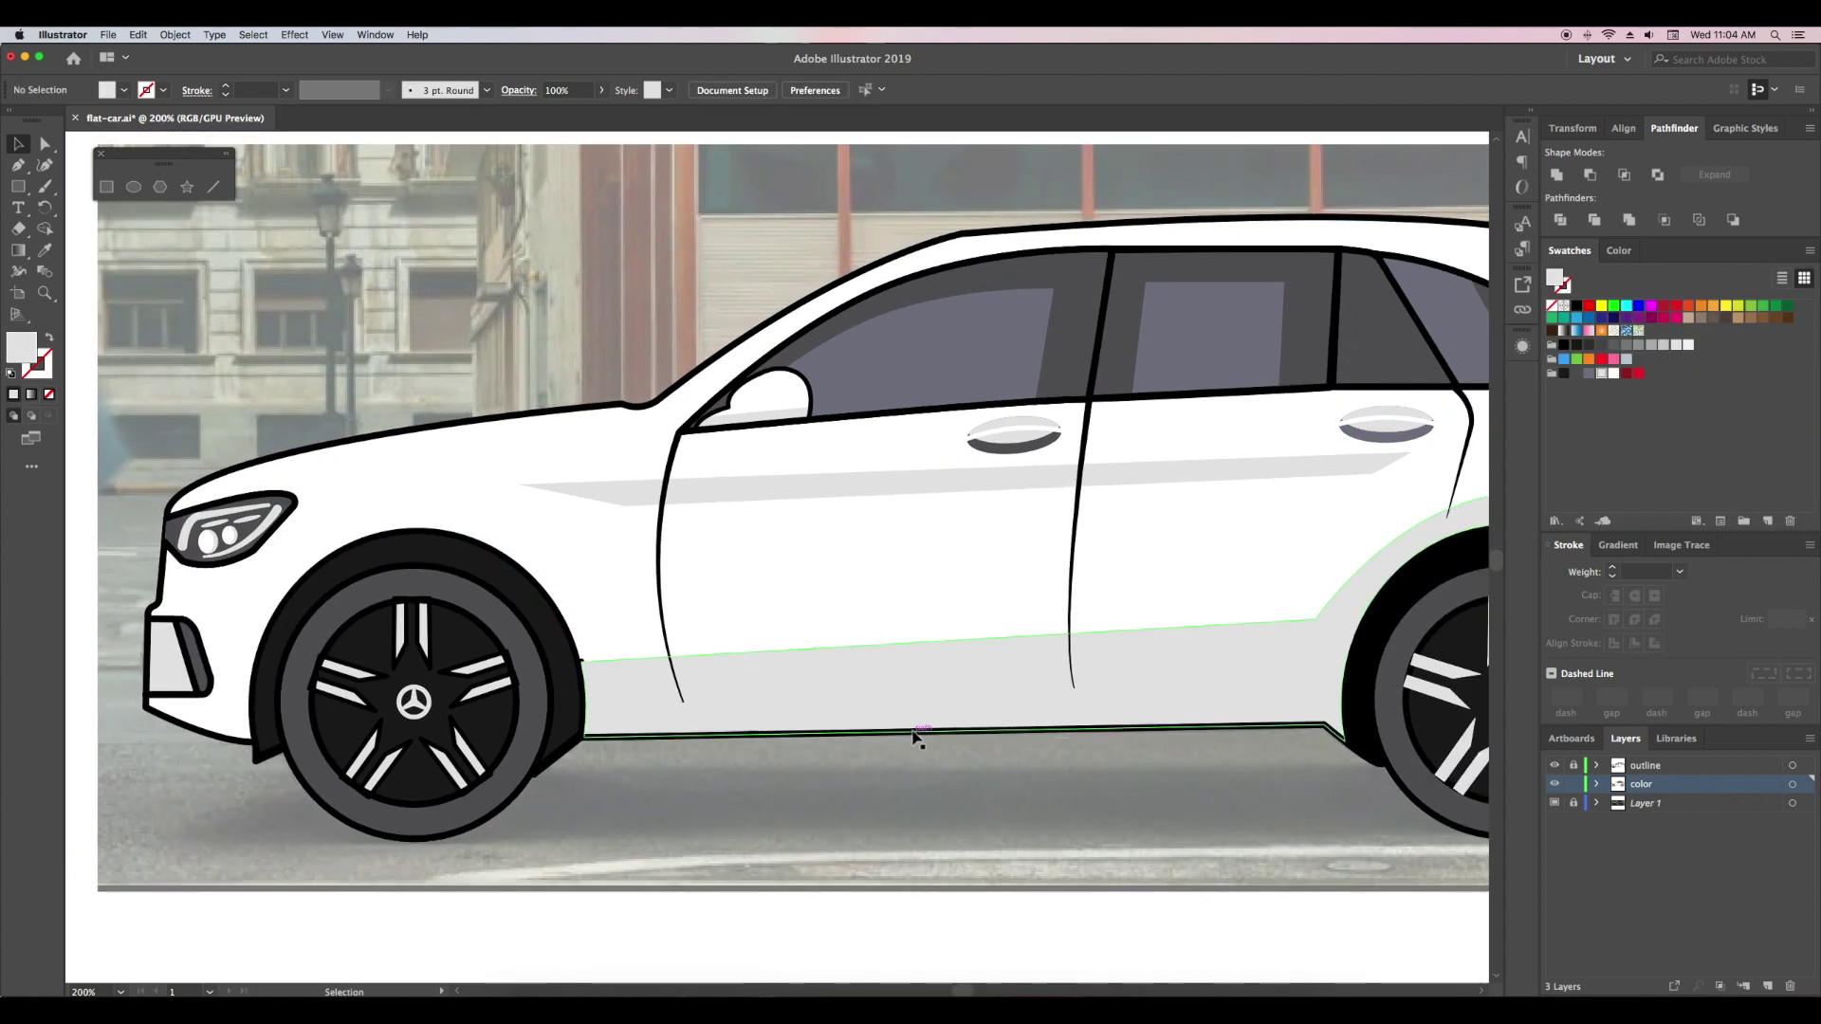
pyautogui.hotkey('ctrl', '1')
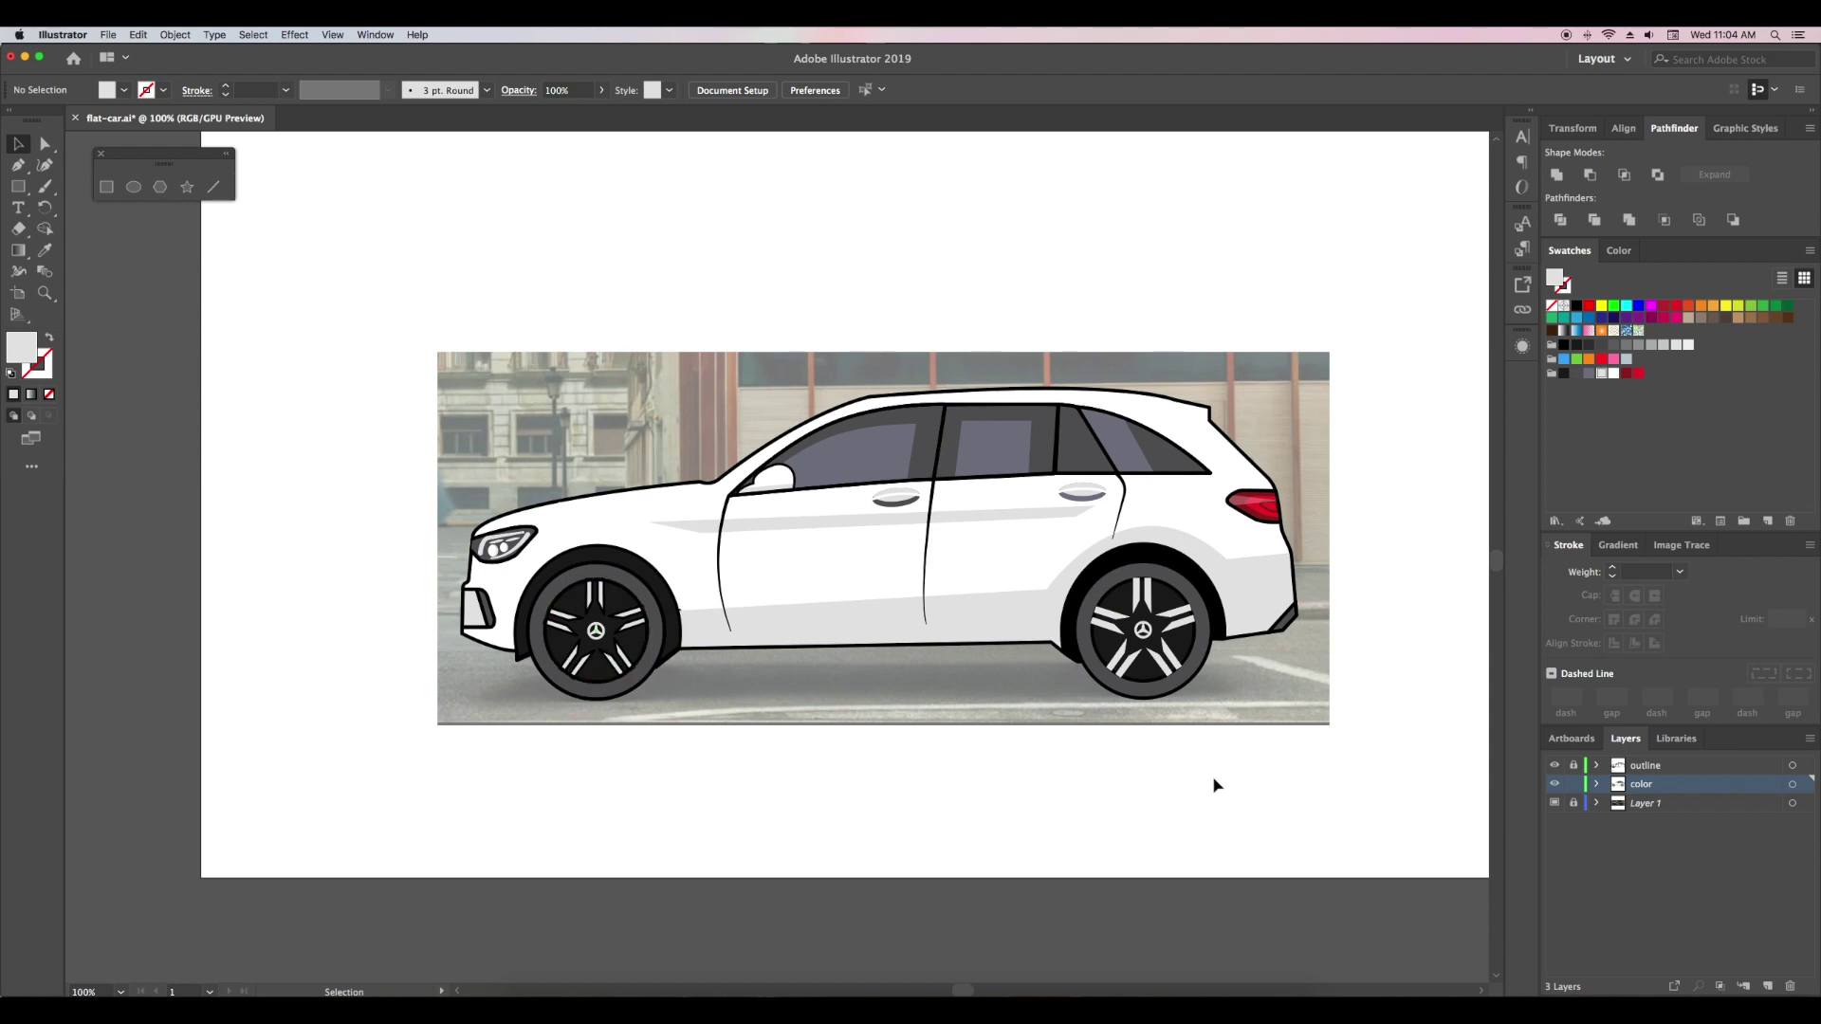
# - Toggle the reference photo and inspect the car body outline and roof anchor
pyautogui.click(1555, 803)
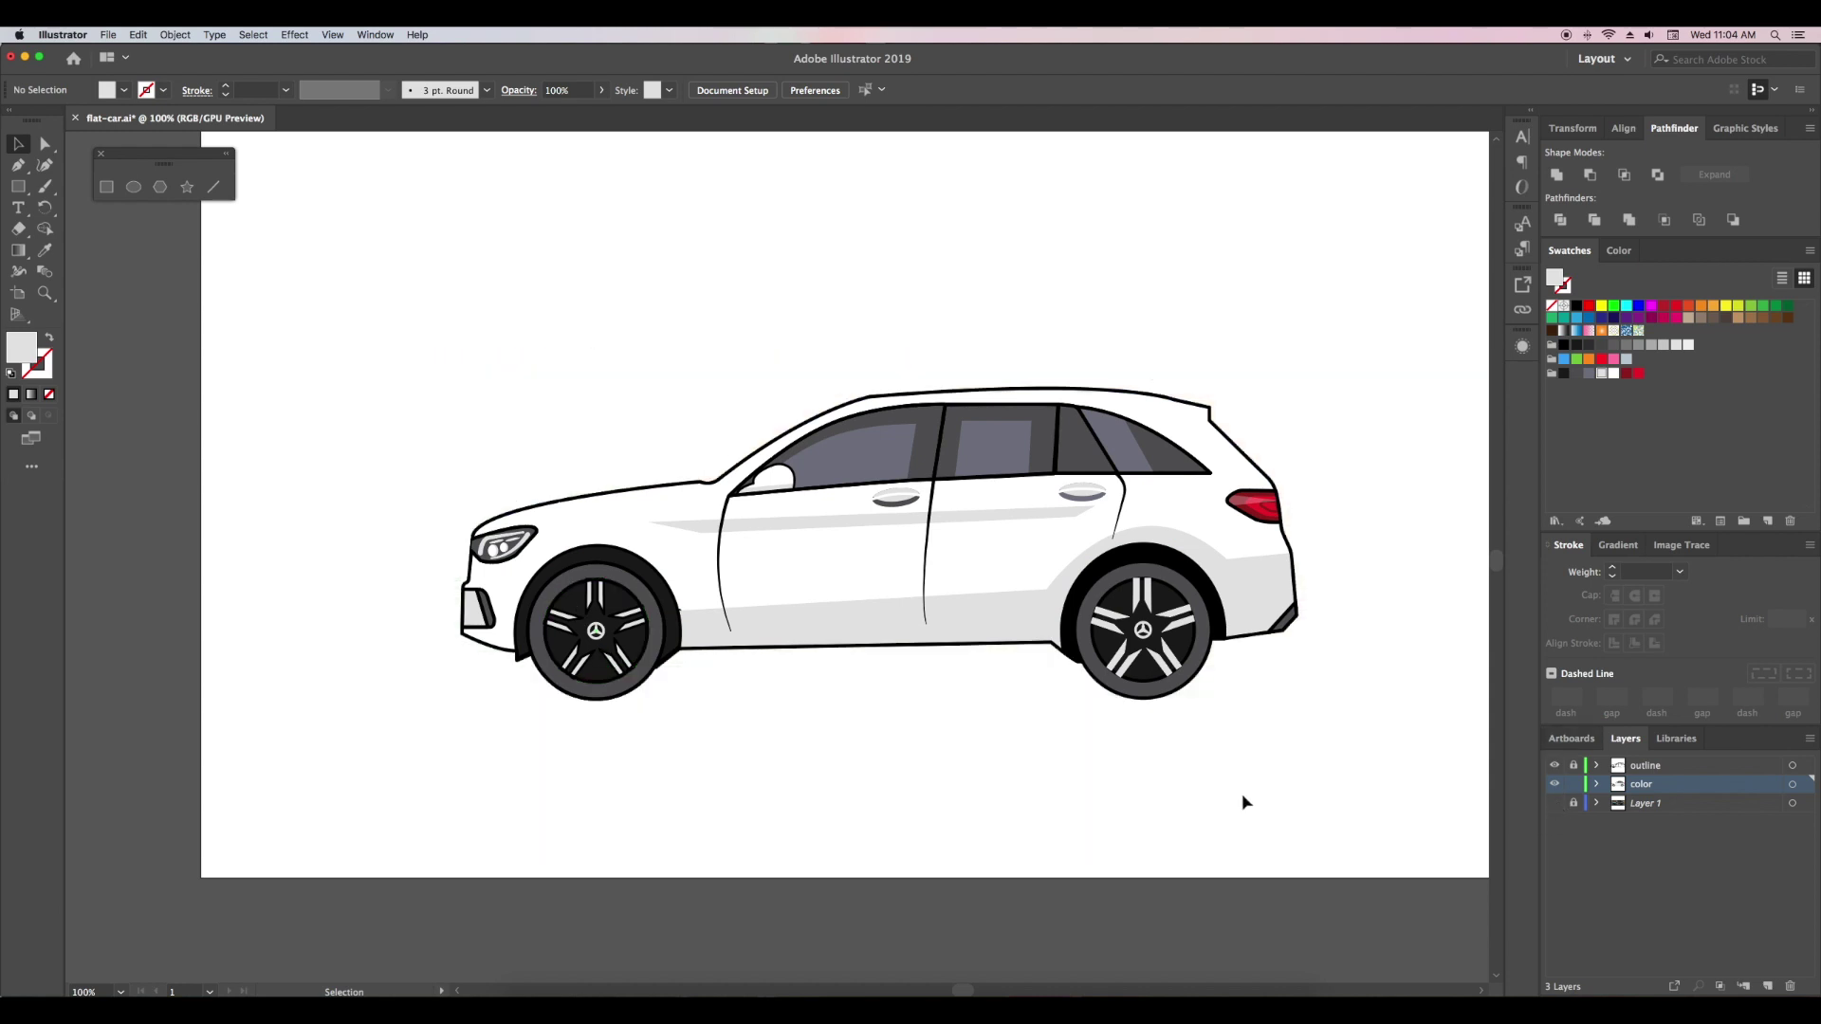
pyautogui.hotkey('ctrl', '-')
pyautogui.hotkey('ctrl', '+')
pyautogui.hotkey('ctrl', '+')
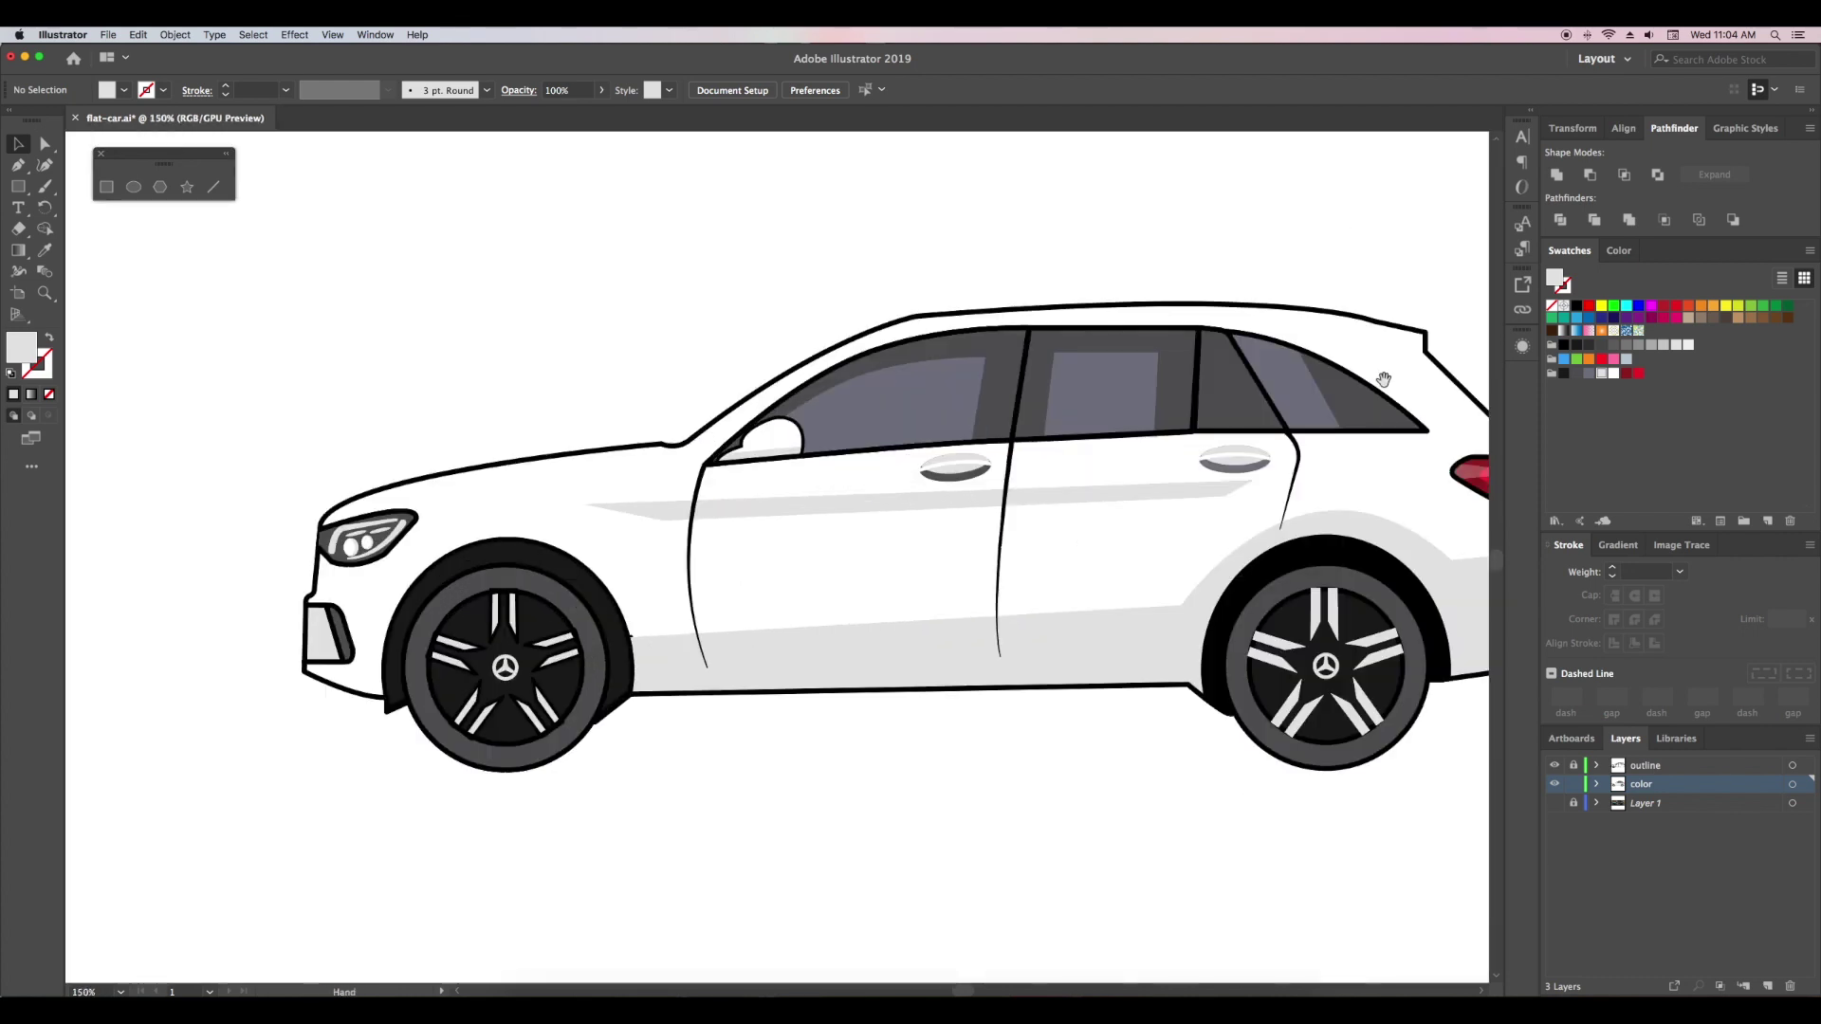
pyautogui.moveTo(1384, 379); pyautogui.dragTo(1248, 437)
pyautogui.click(1555, 803)
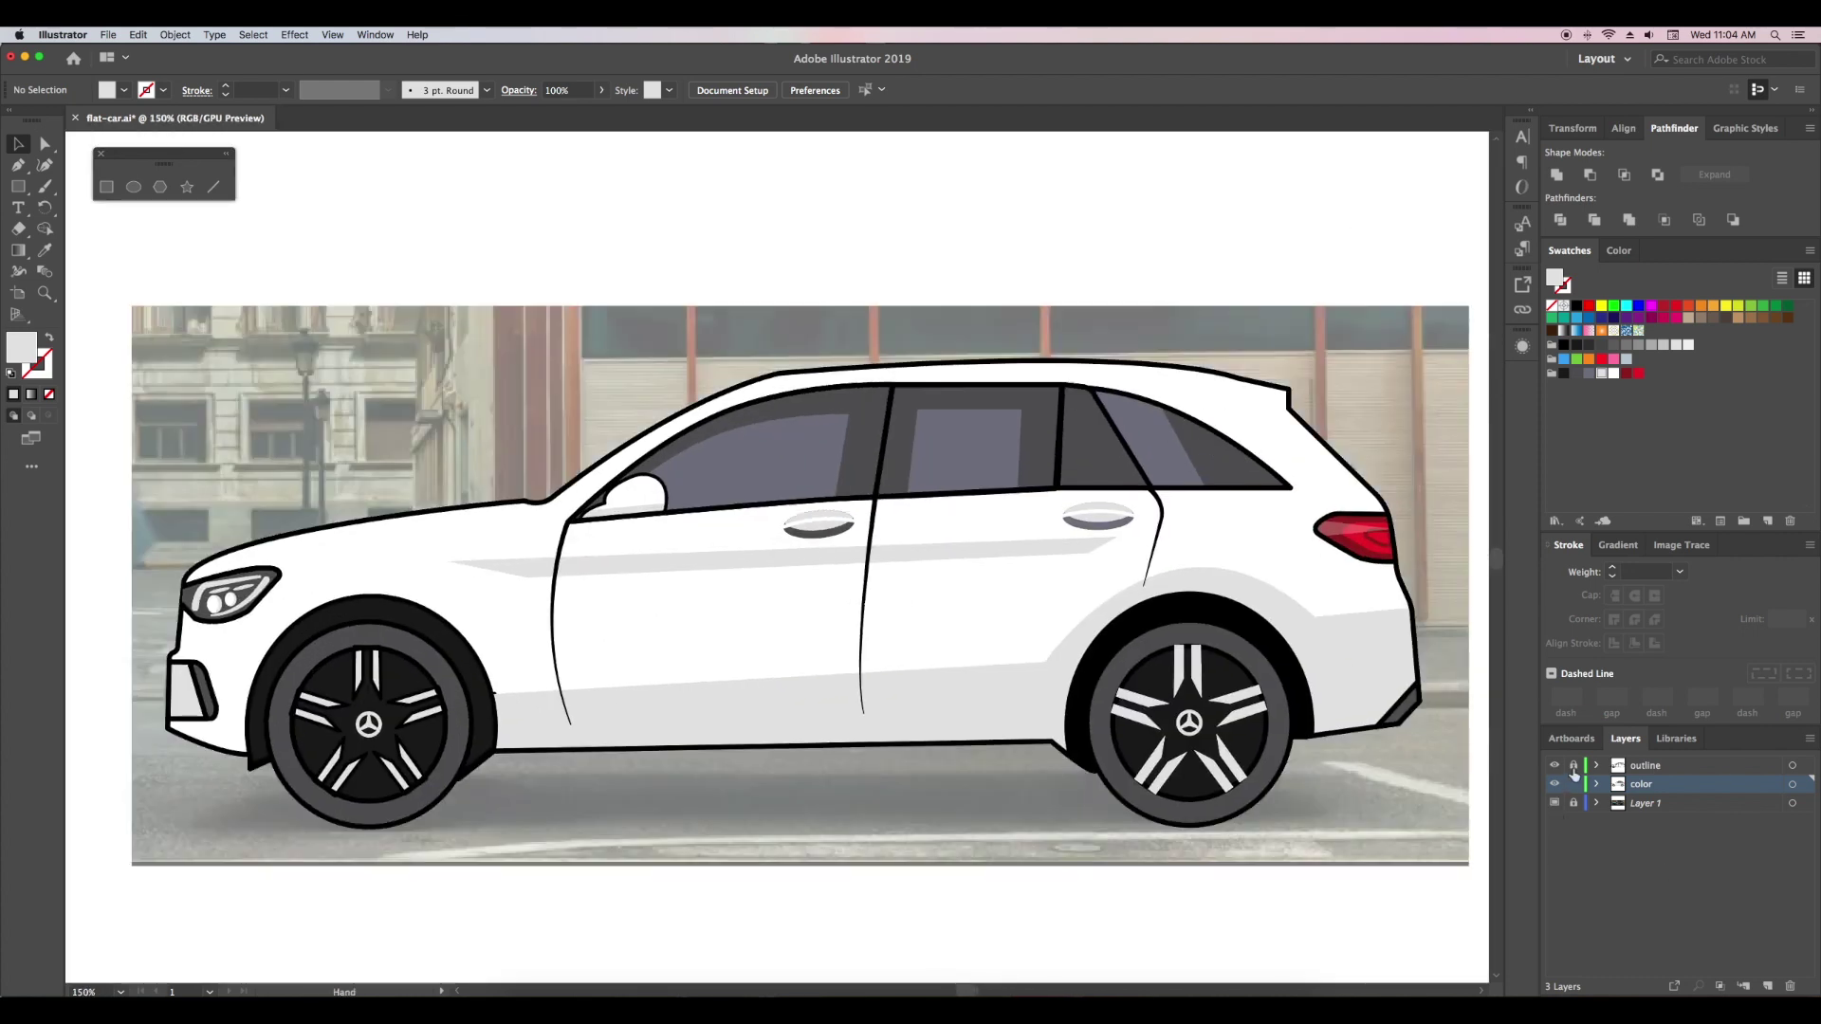
pyautogui.click(1288, 390)
pyautogui.click(1354, 333)
pyautogui.click(779, 376)
pyautogui.press('v')
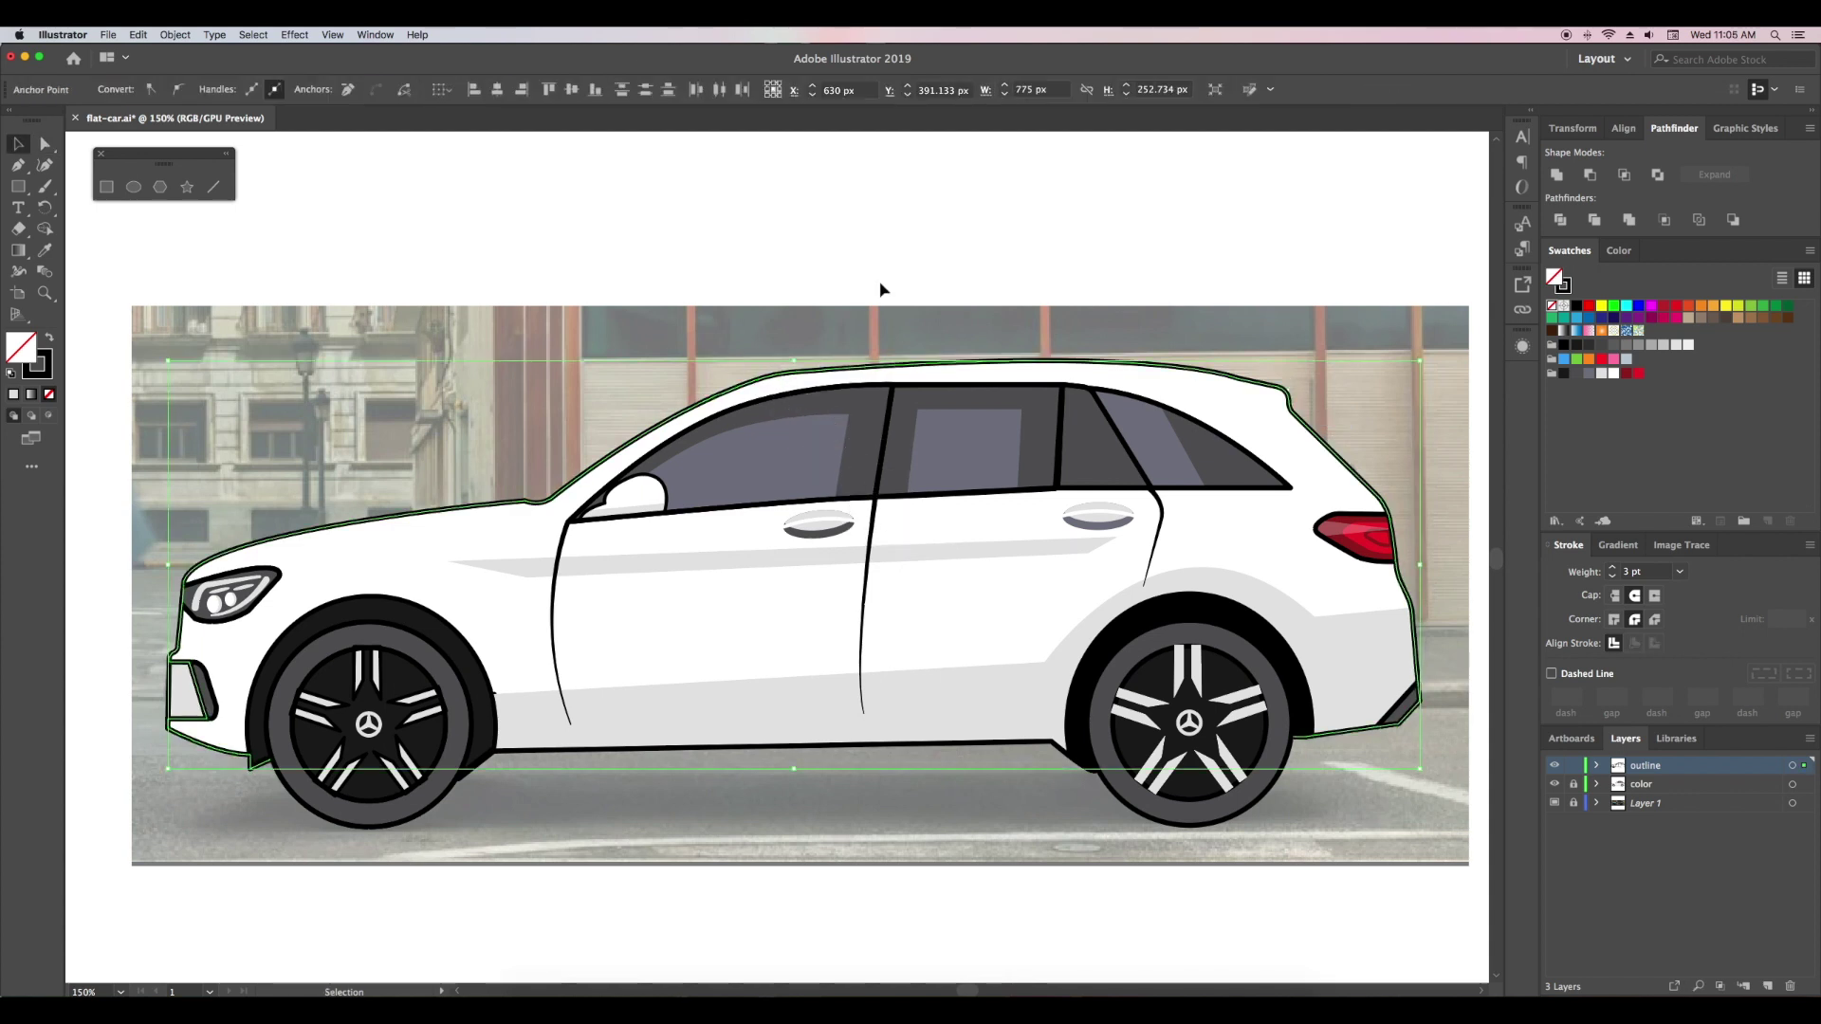
pyautogui.click(1430, 695)
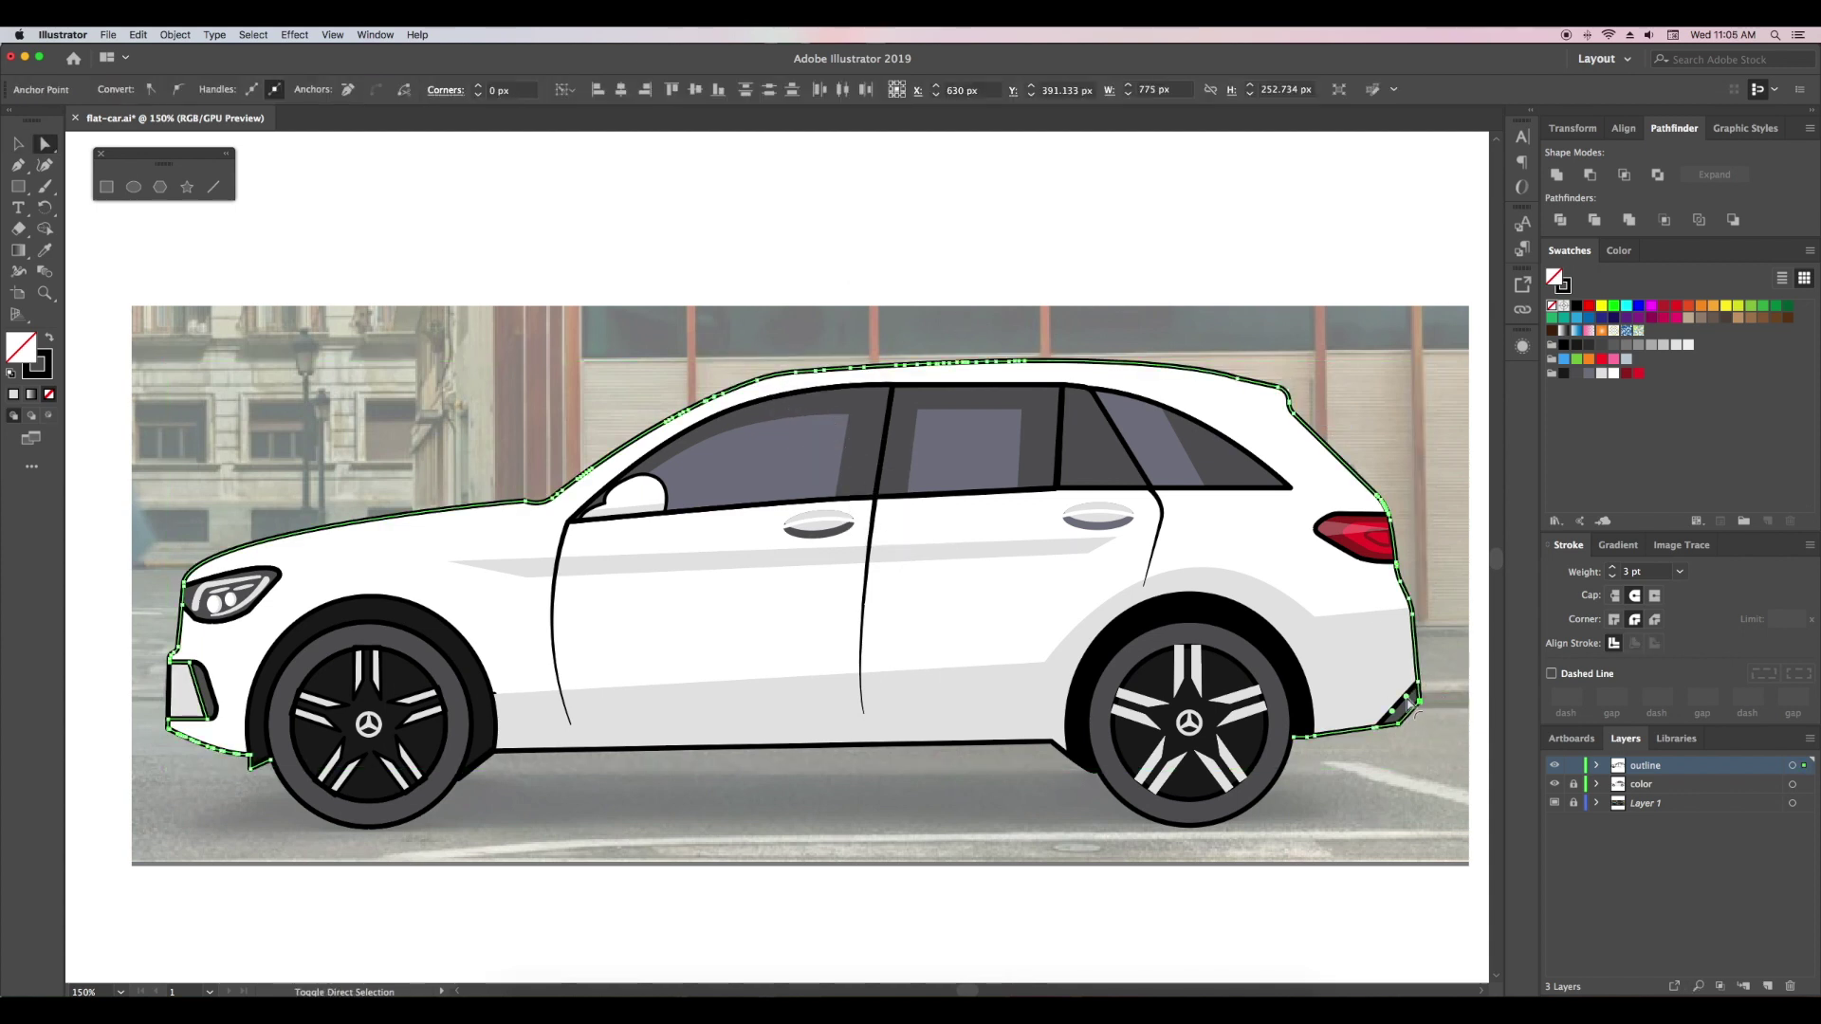
# - Fill the small rear bumper piece grey on the color layer and hide the reference photo
pyautogui.click(1591, 784)
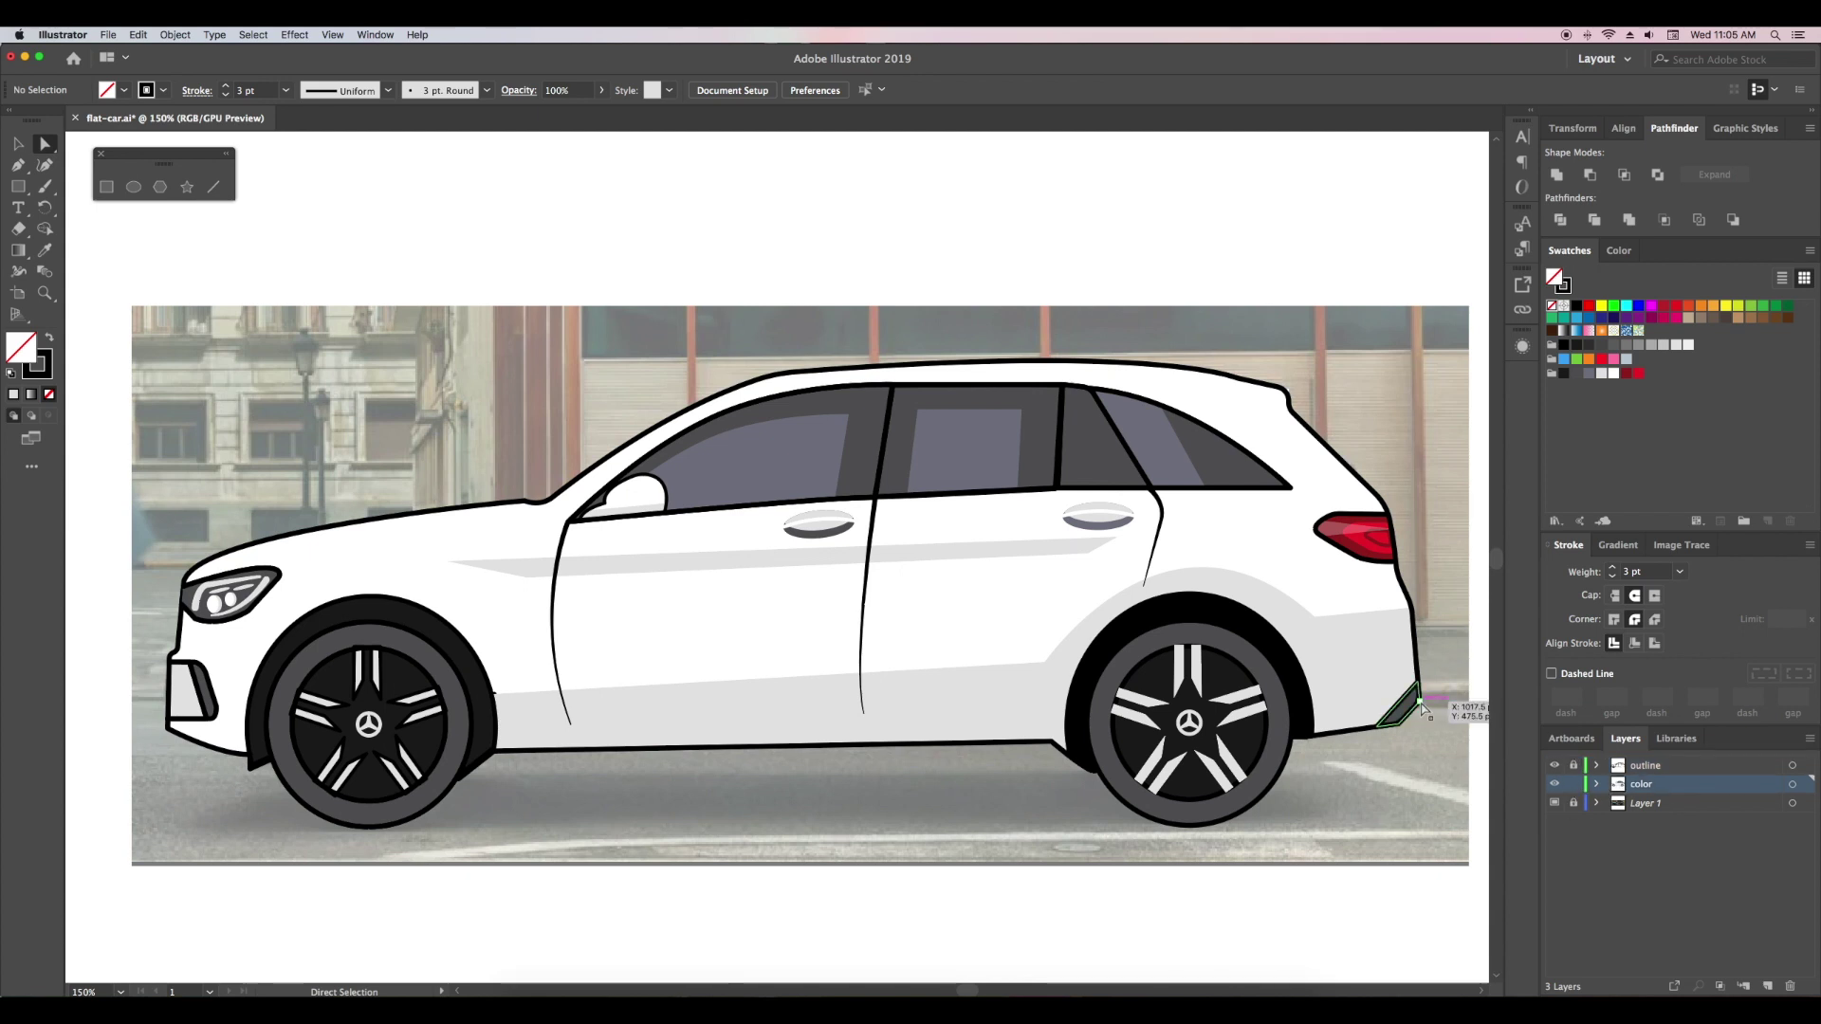
pyautogui.click(1421, 704)
pyautogui.click(1442, 789)
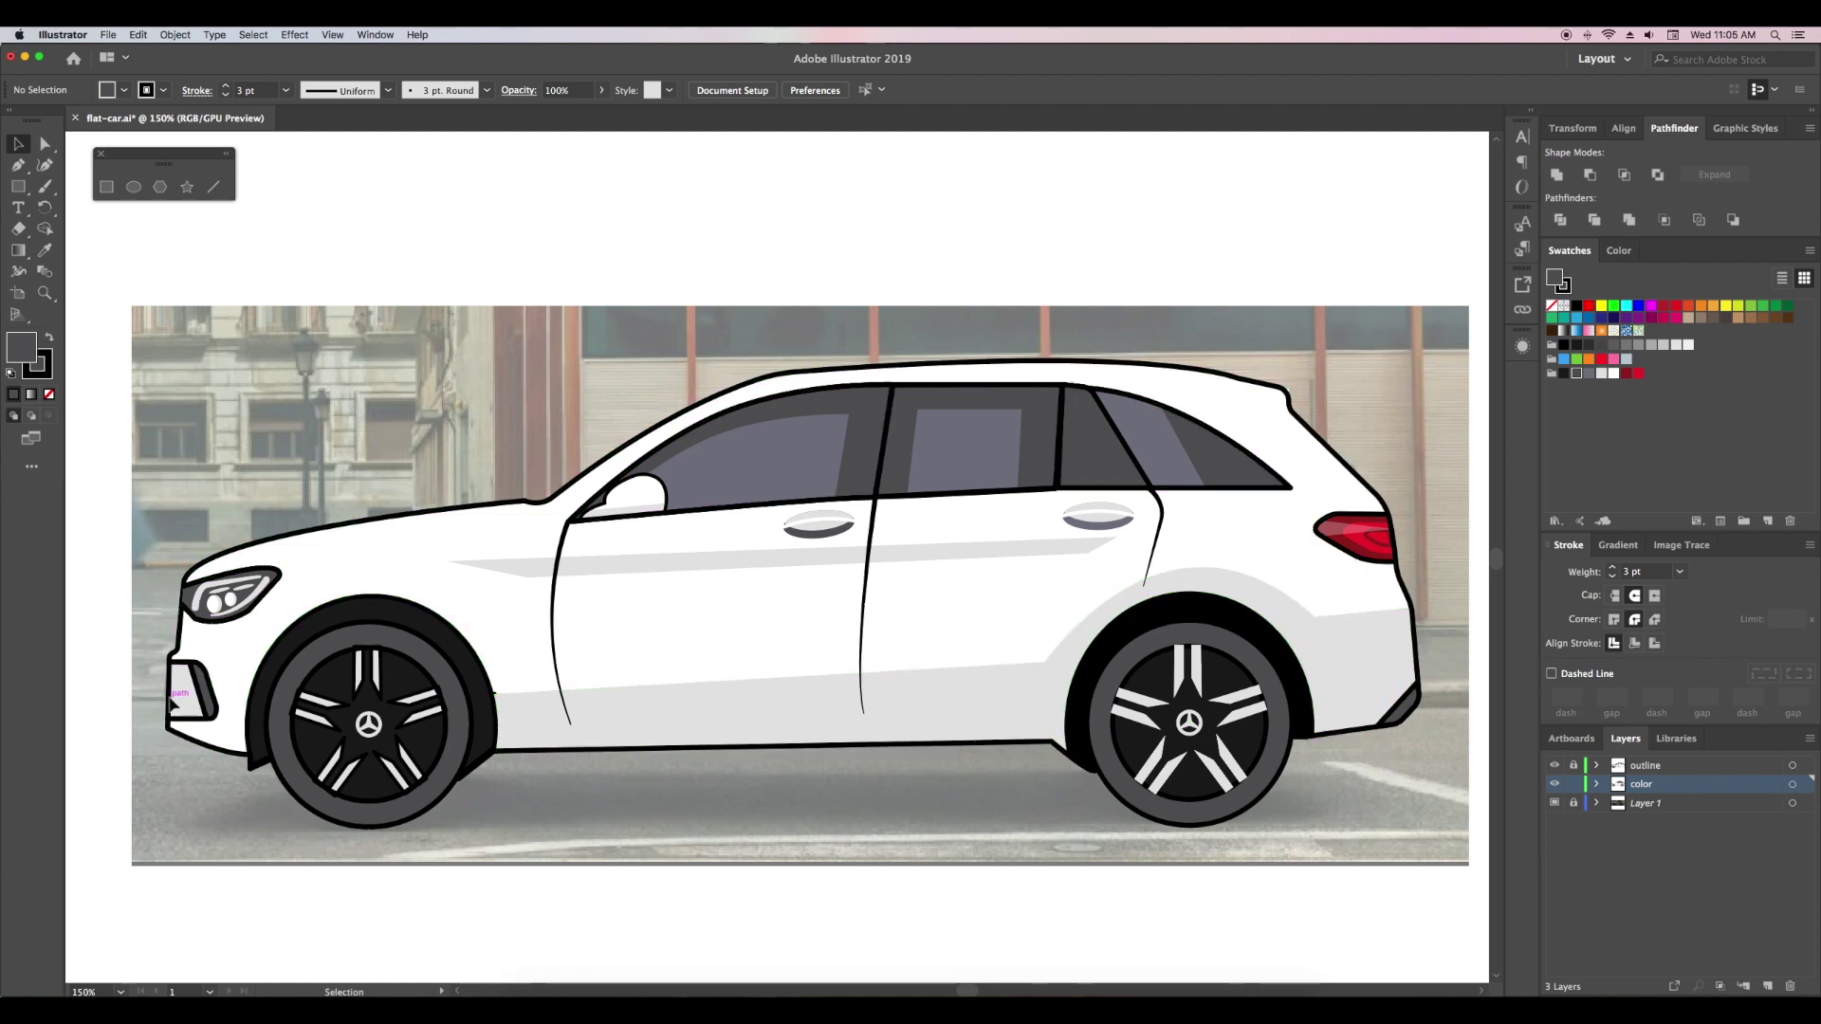
pyautogui.press('super+minus')
pyautogui.press('super+minus')
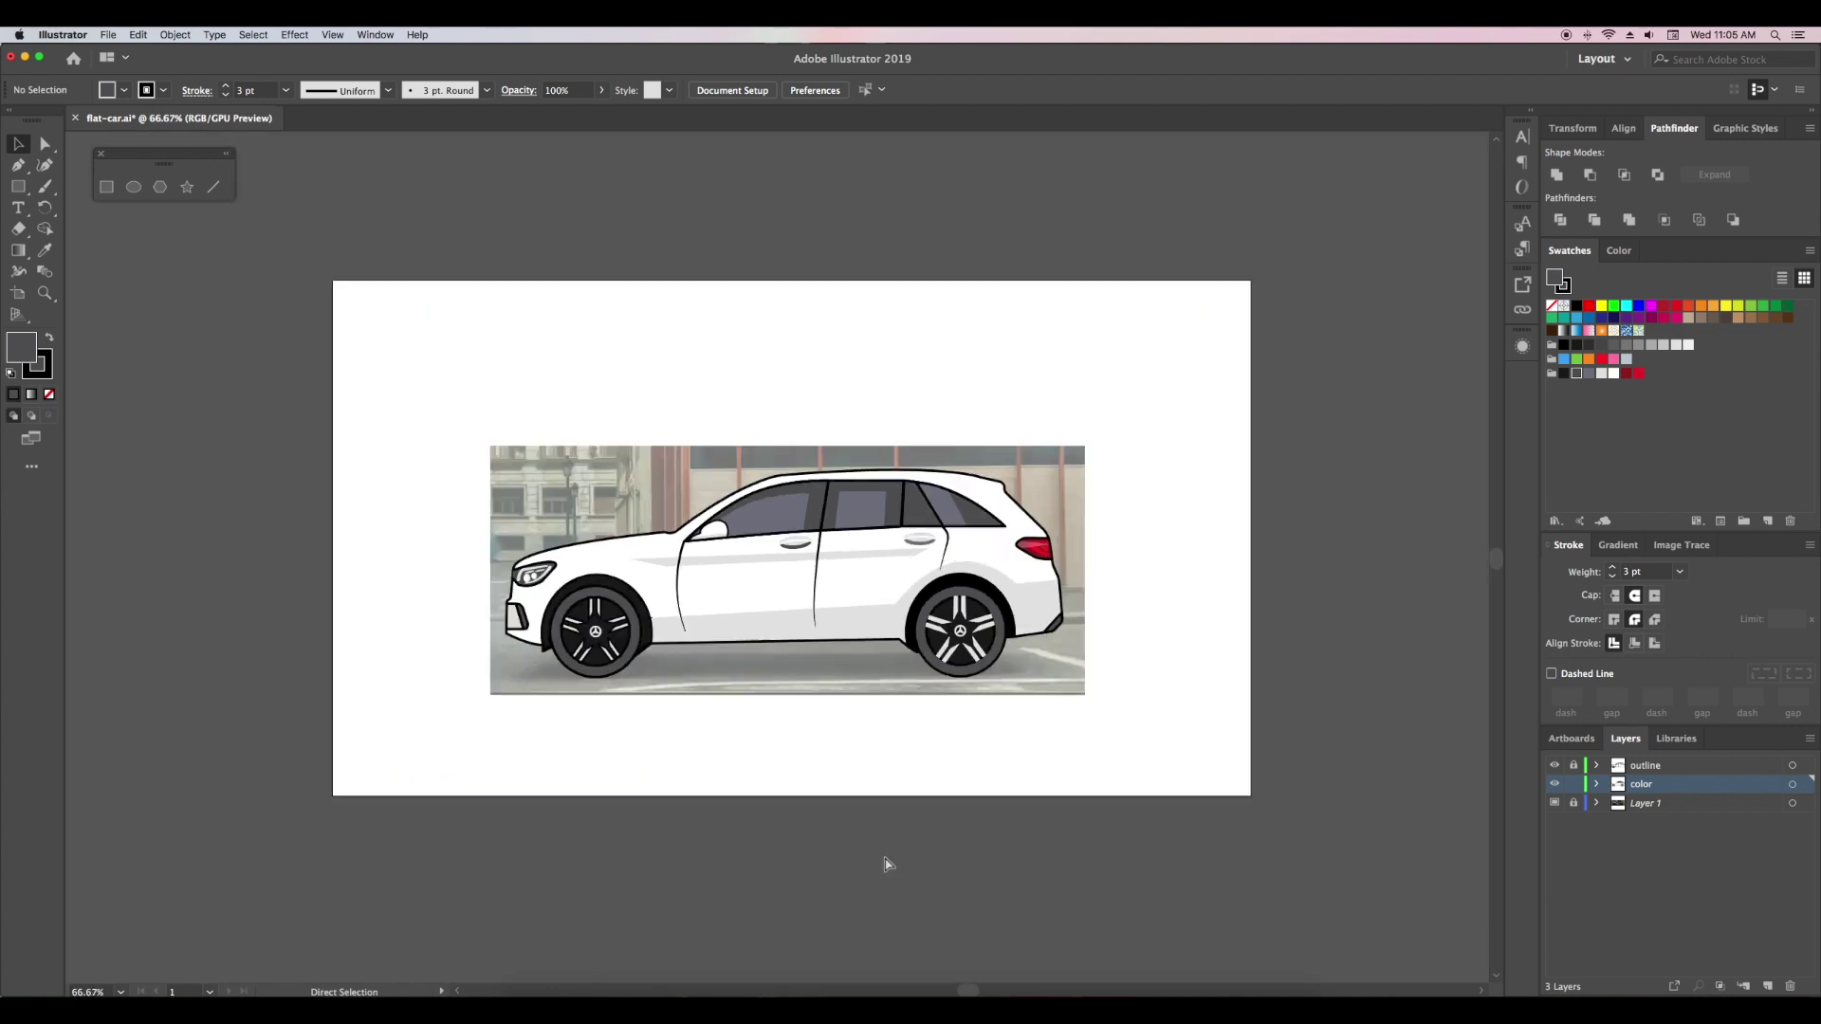
pyautogui.click(1555, 804)
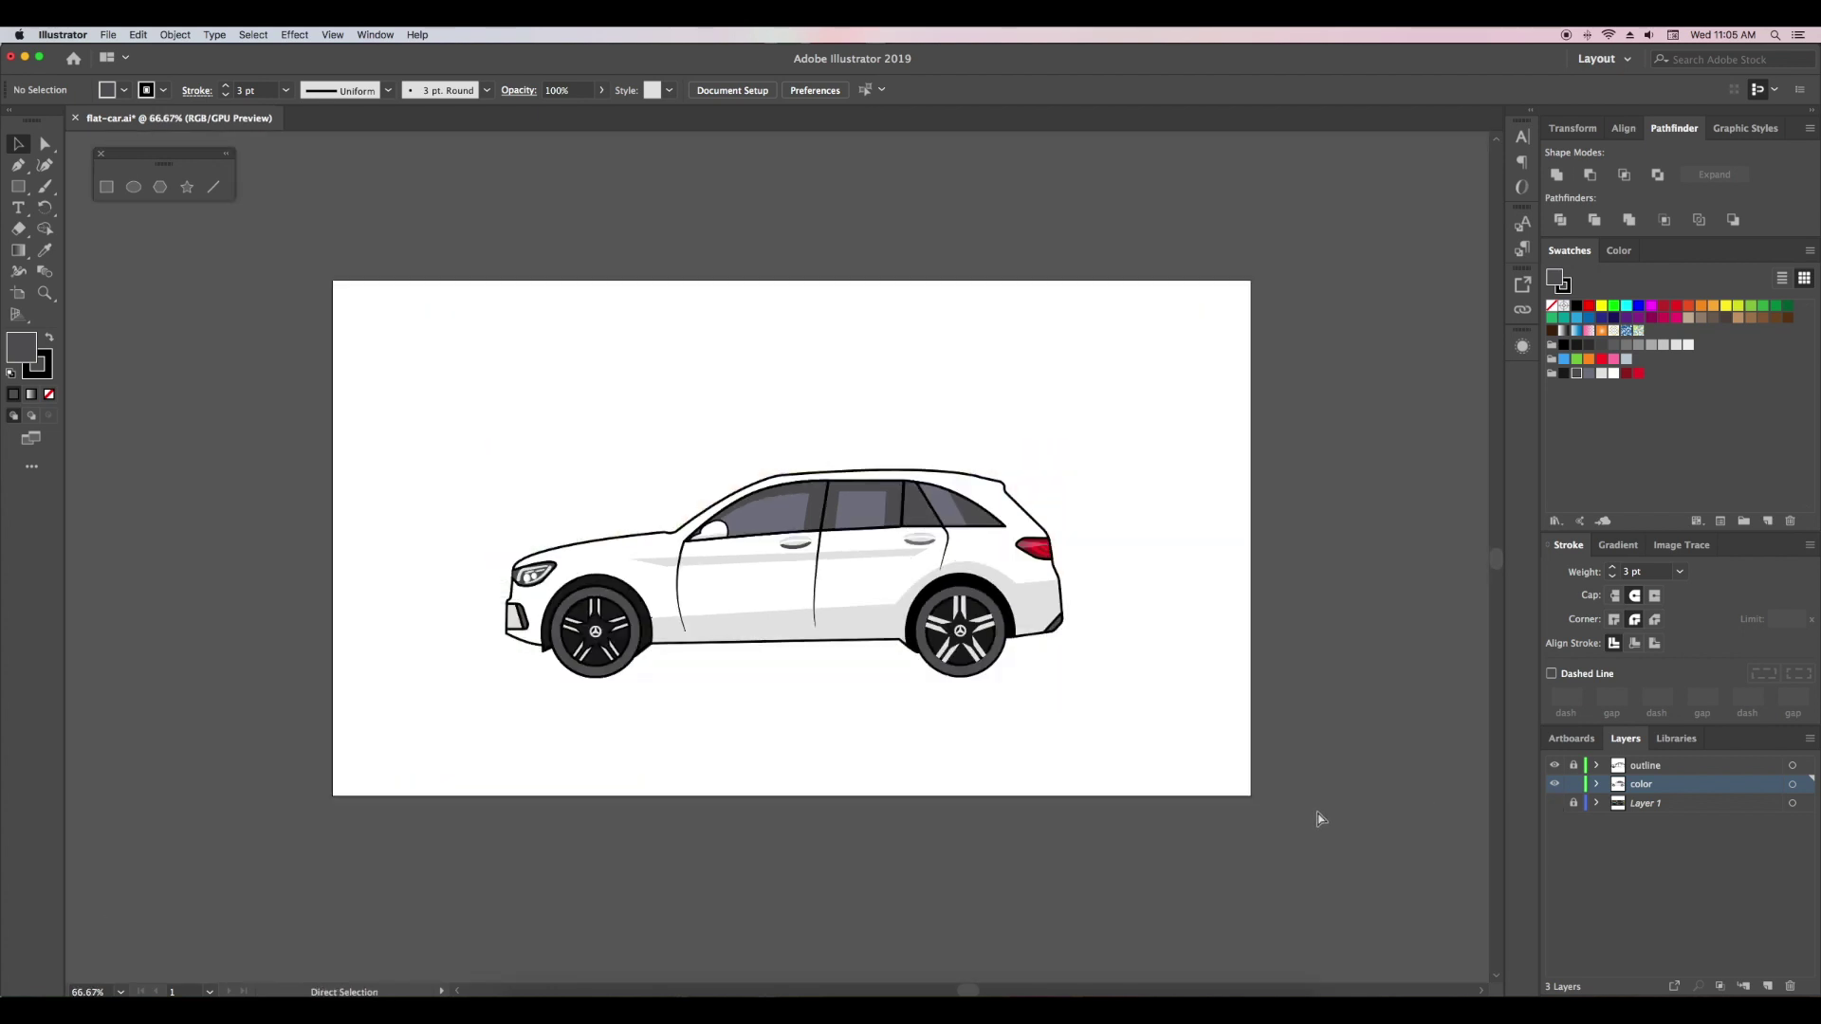
pyautogui.press('super+plus')
# - Draw an unfilled hood crease curving toward the headlight and taper its front end
pyautogui.click(1554, 804)
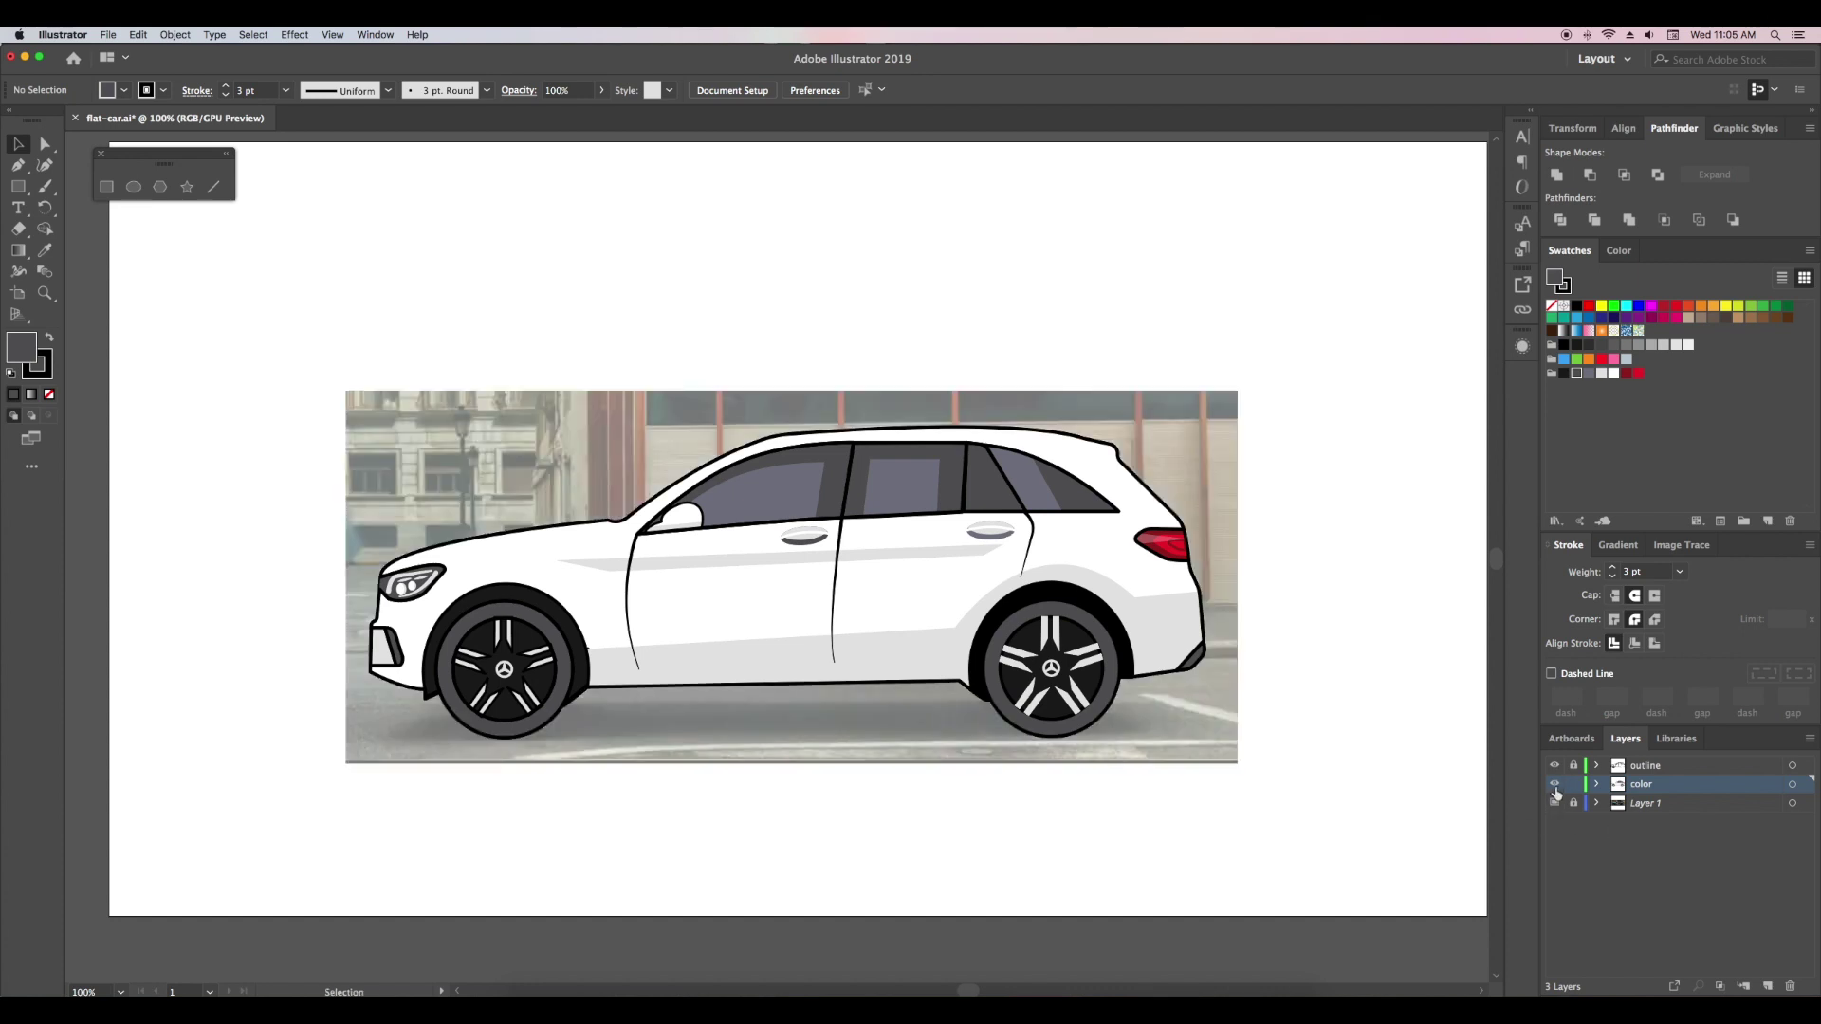
pyautogui.click(1555, 784)
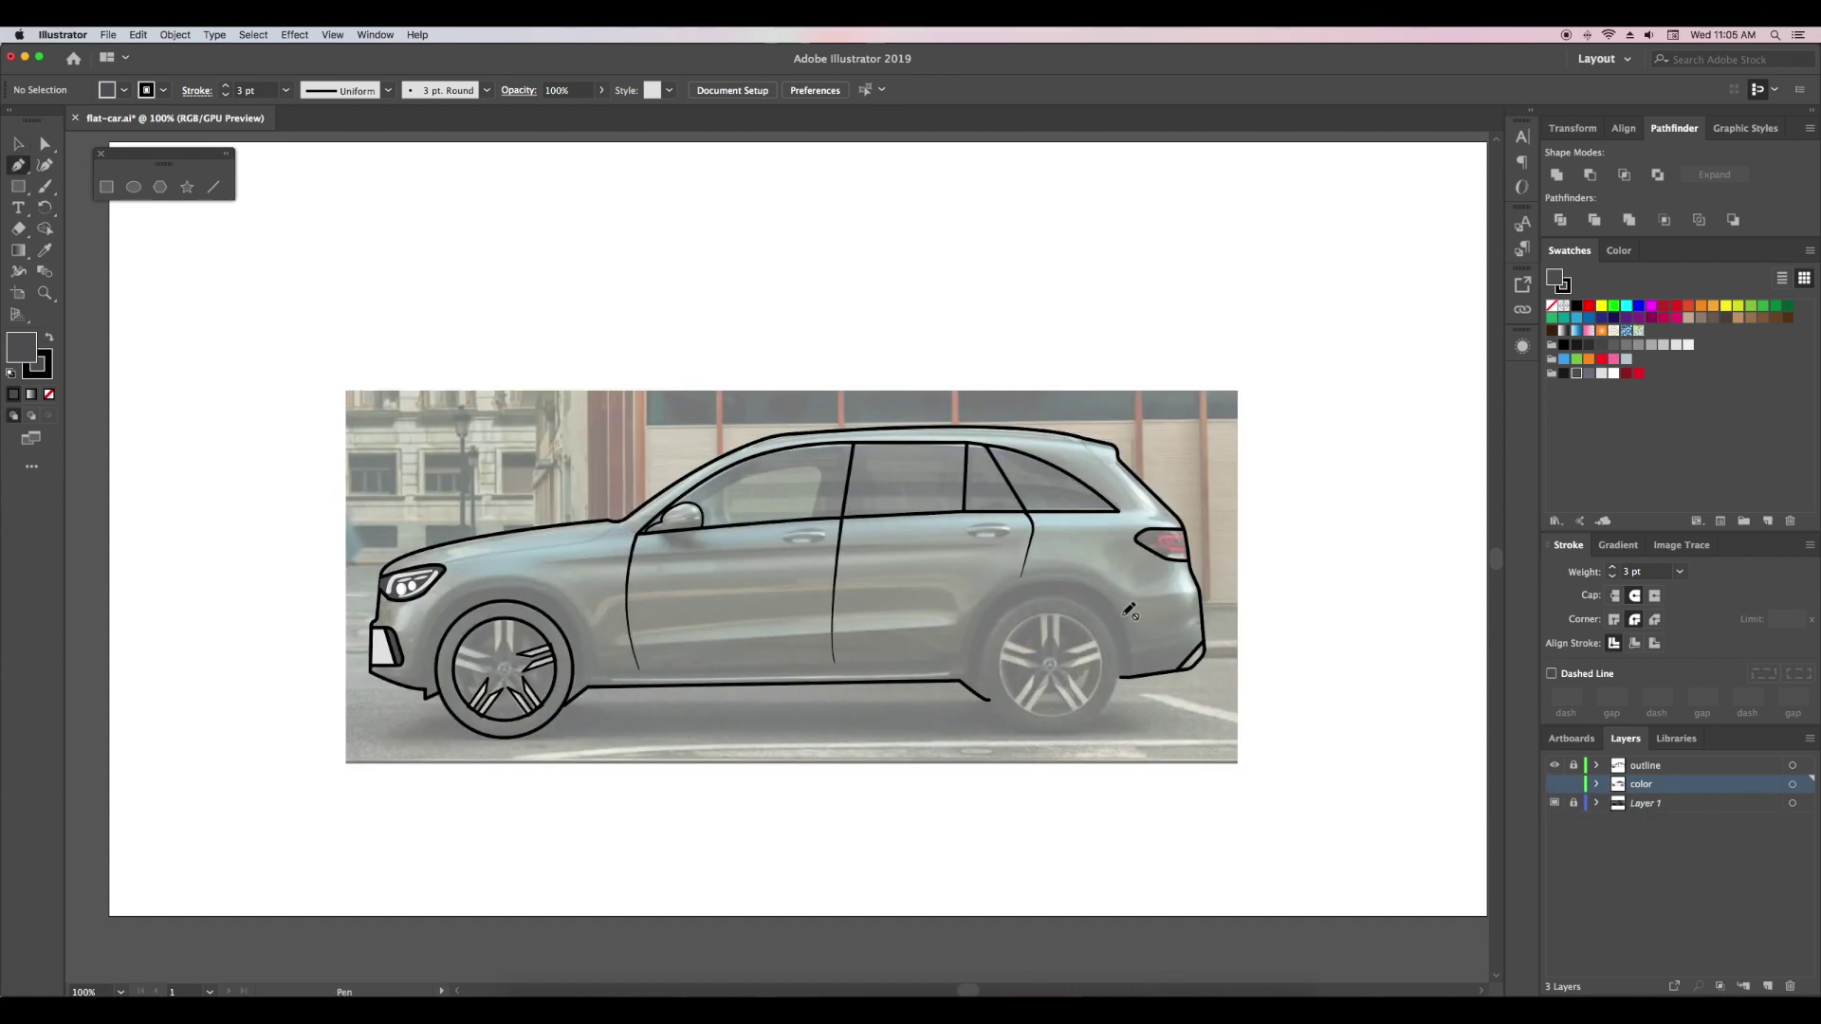
pyautogui.click(1555, 785)
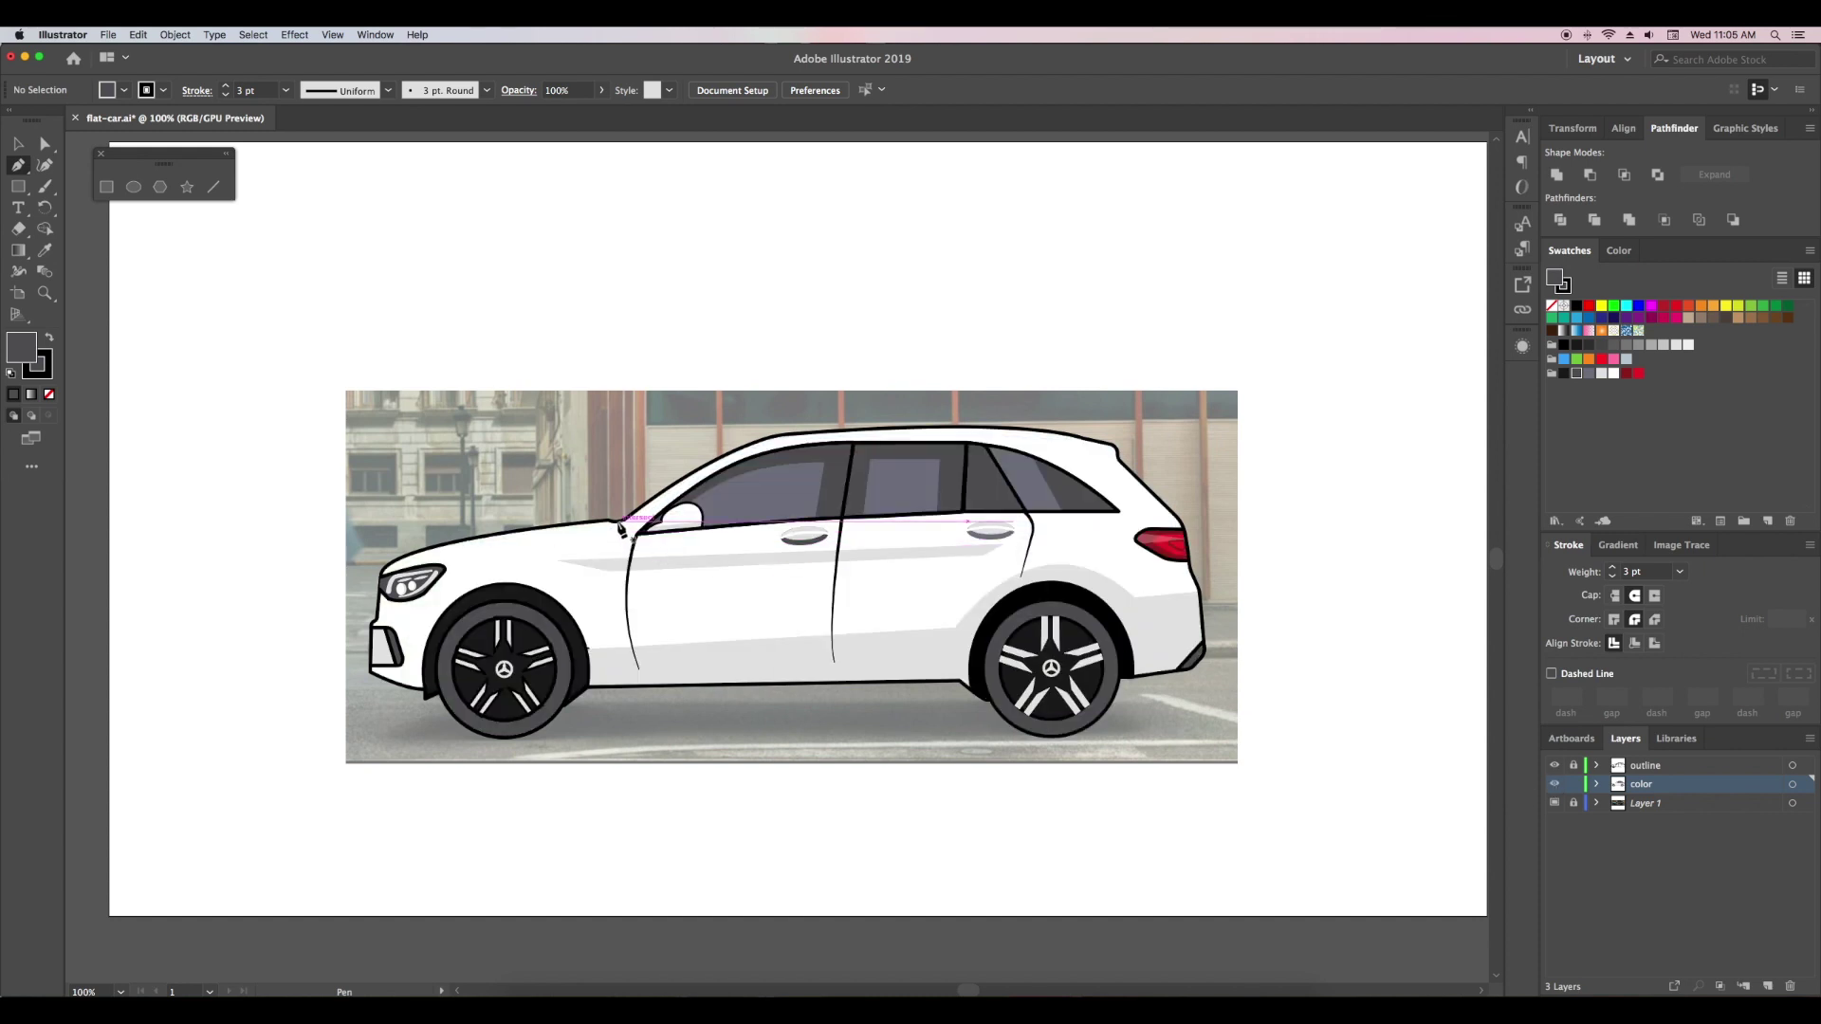
pyautogui.moveTo(614, 523); pyautogui.dragTo(571, 550)
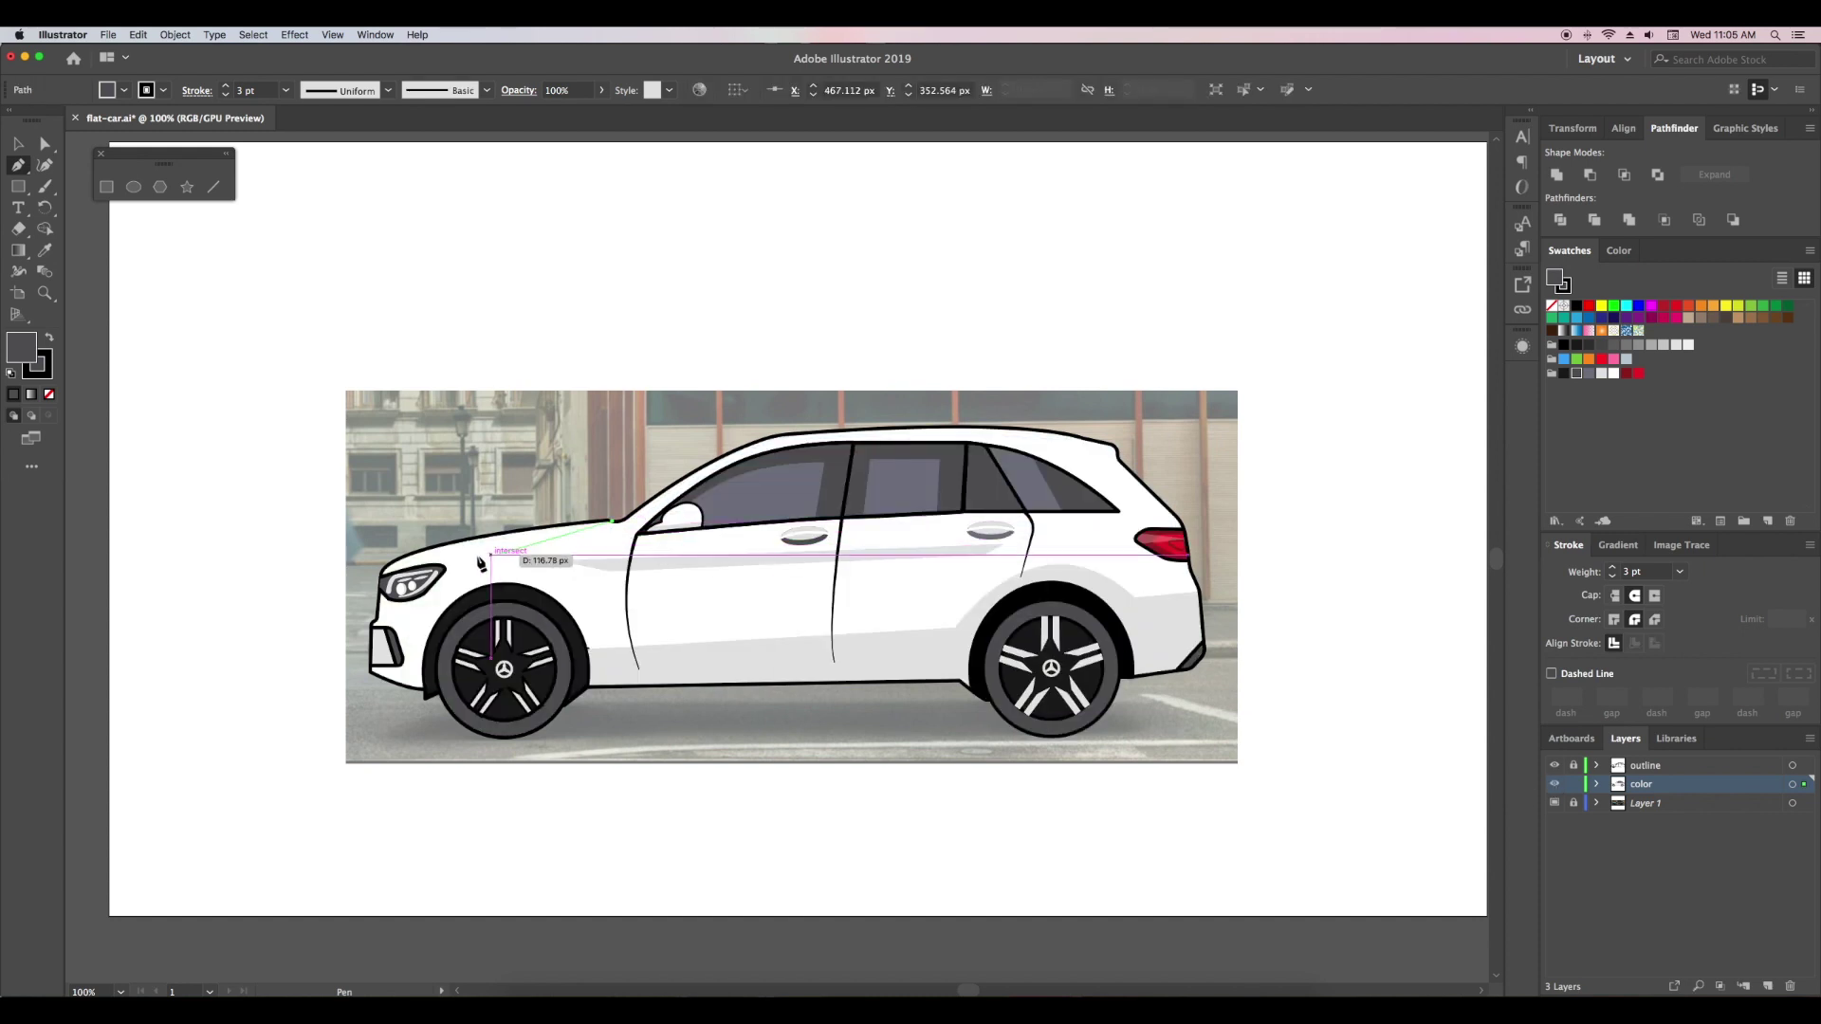
pyautogui.moveTo(453, 563); pyautogui.dragTo(454, 570)
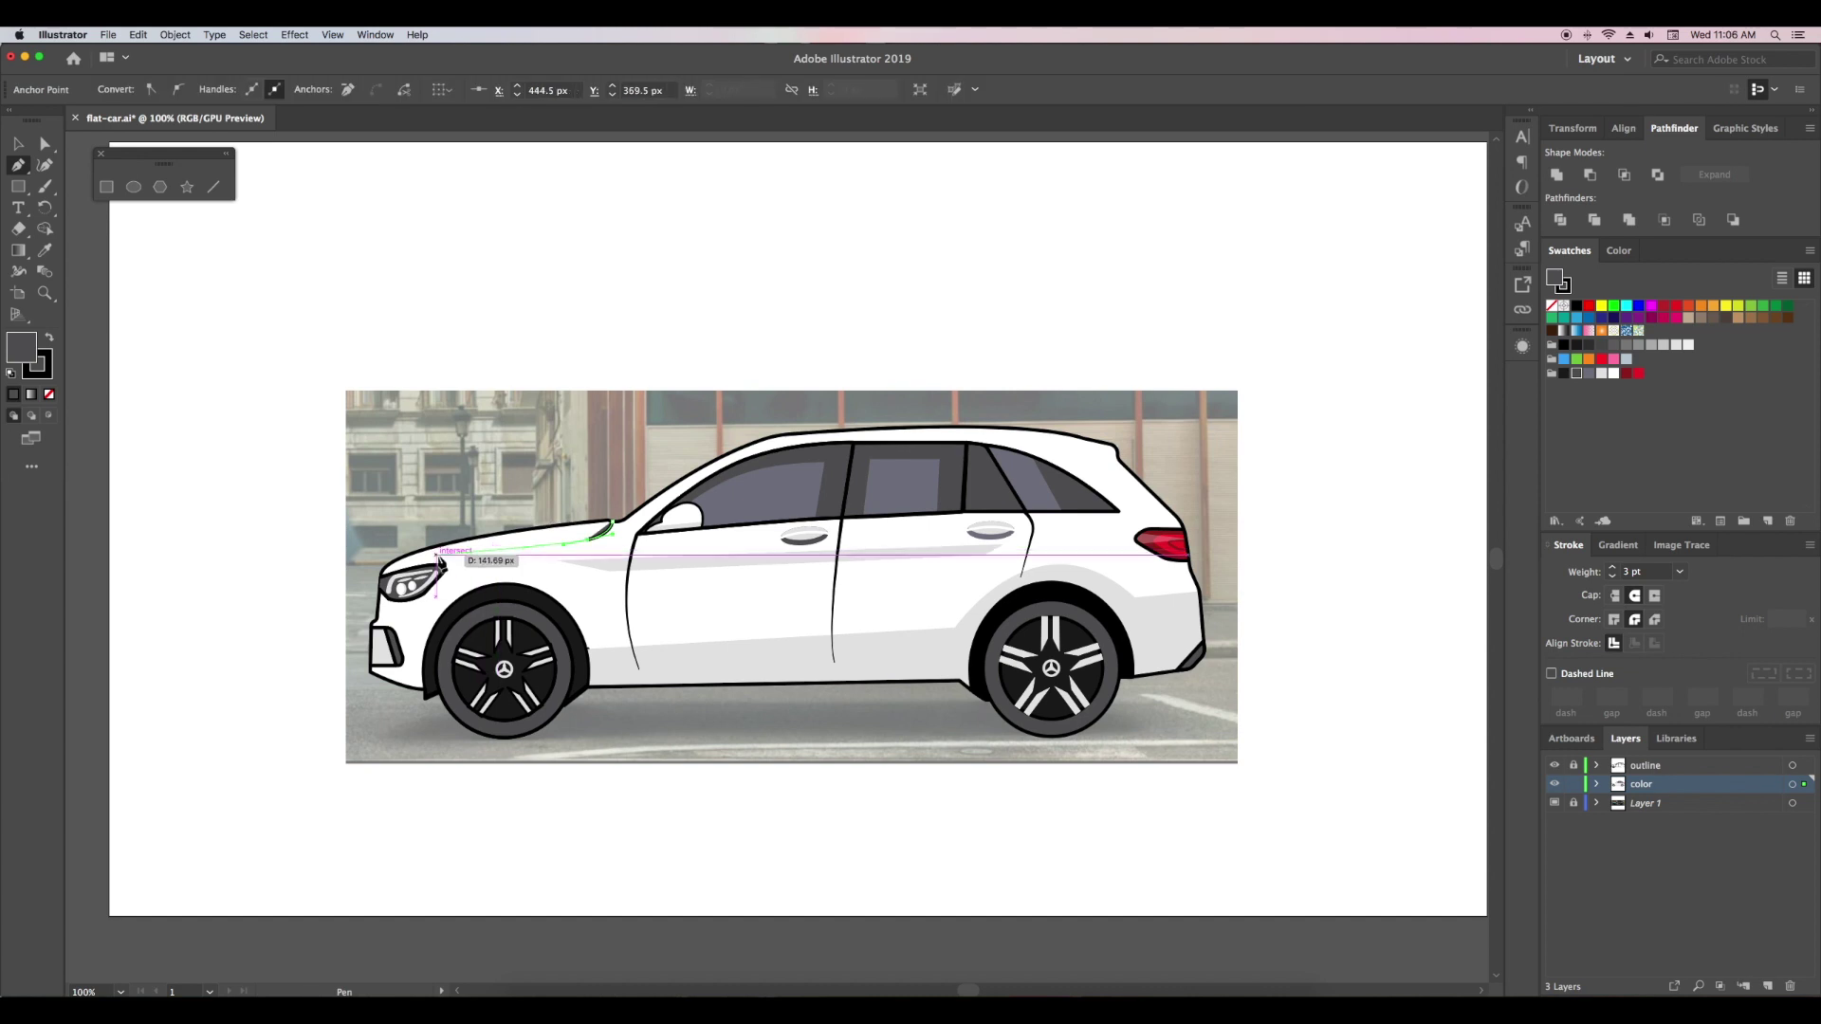
pyautogui.click(49, 395)
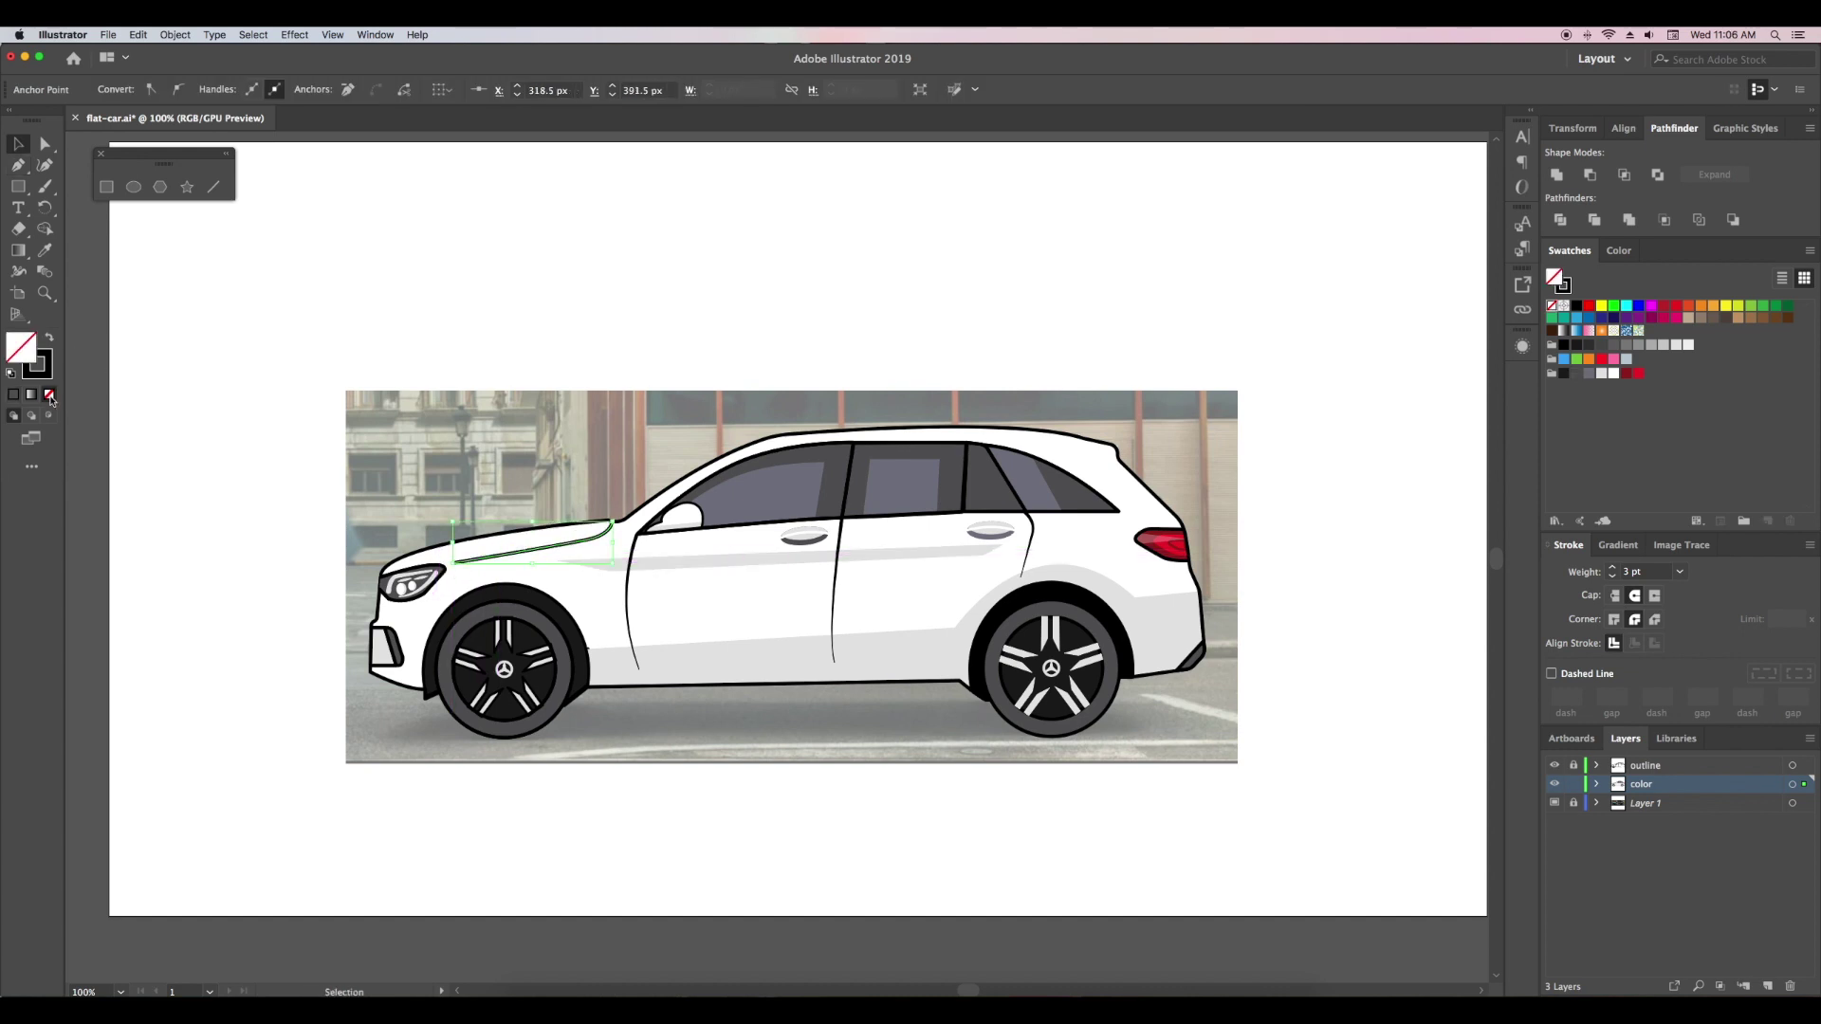
pyautogui.click(214, 455)
pyautogui.hotkey('ctrl', '=')
pyautogui.hotkey('ctrl', '=')
pyautogui.hotkey('ctrl', '=')
pyautogui.moveTo(407, 570); pyautogui.dragTo(1091, 671)
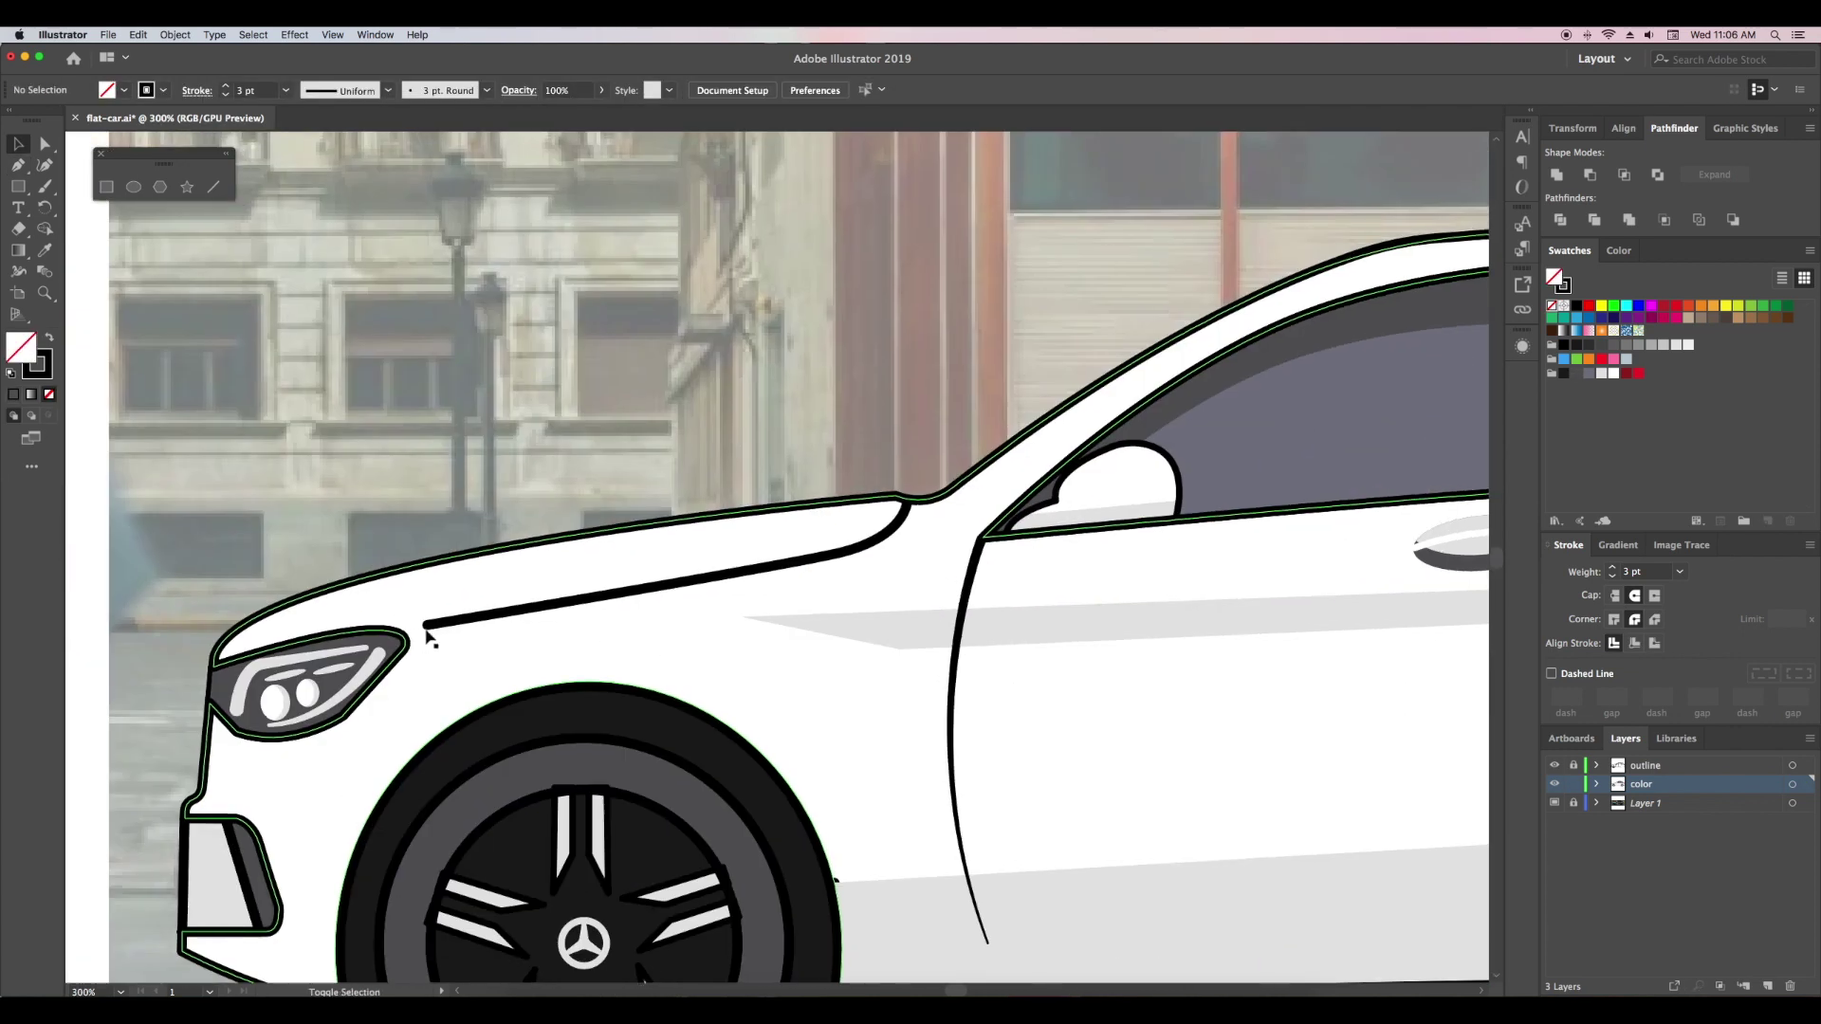
pyautogui.hotkey('shift', 'w')
pyautogui.moveTo(428, 633); pyautogui.dragTo(428, 626)
pyautogui.press('v')
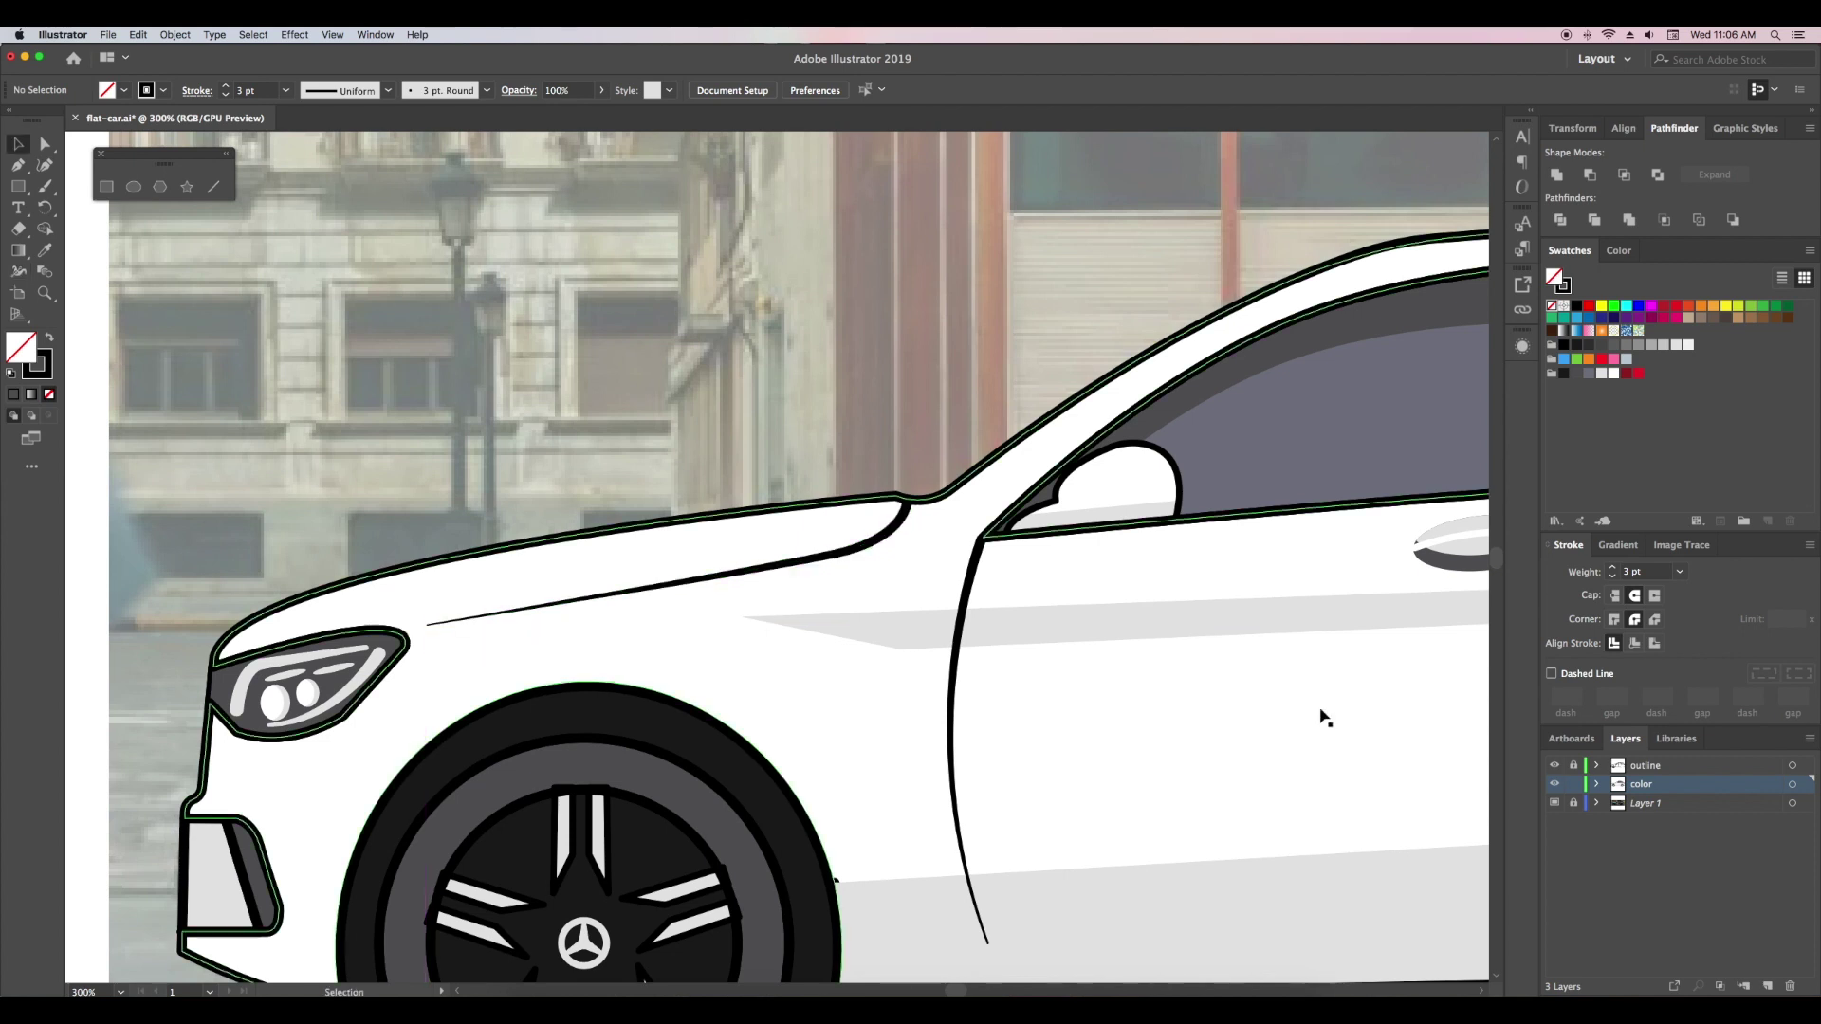
# - Draw a crease line from the rear roof edge curving down to the tail light
pyautogui.click(1554, 784)
pyautogui.hscroll(10, 629, 658)
pyautogui.hscroll(10, 664, 645)
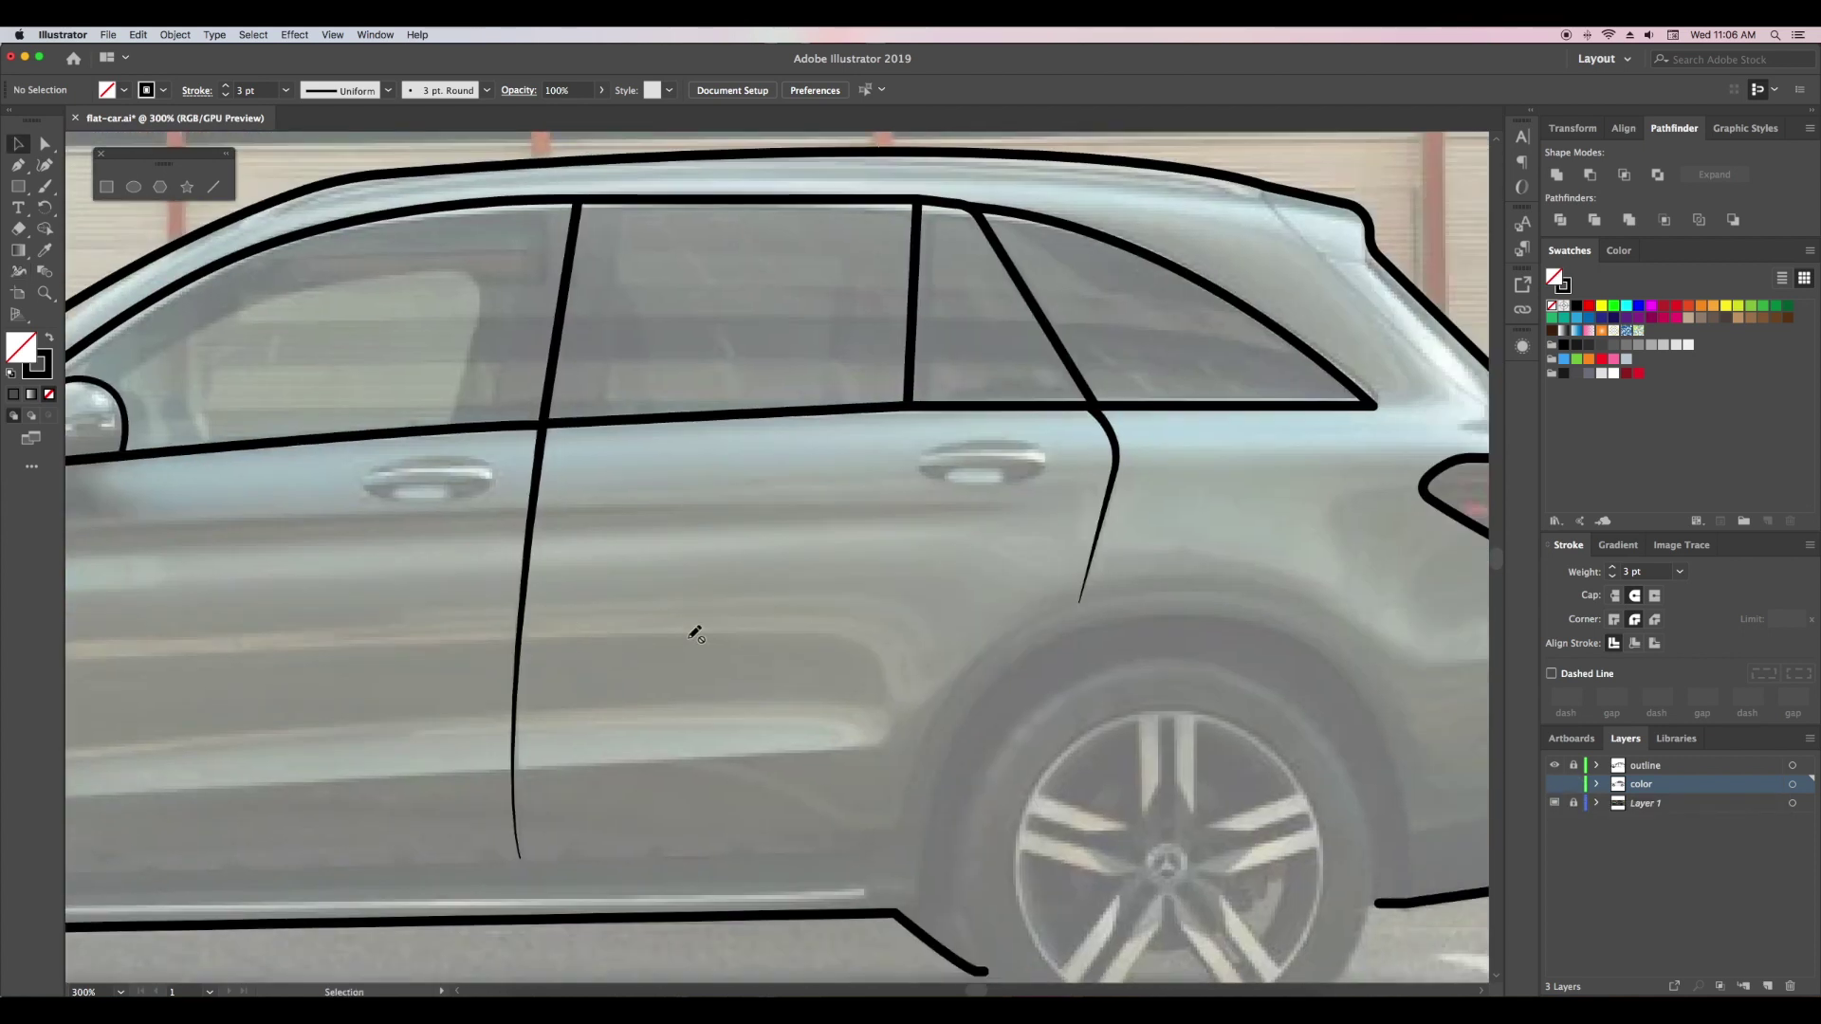
pyautogui.hscroll(5, 602, 656)
pyautogui.click(1555, 785)
pyautogui.press('p')
pyautogui.click(855, 206)
pyautogui.moveTo(1034, 406); pyautogui.dragTo(1064, 416)
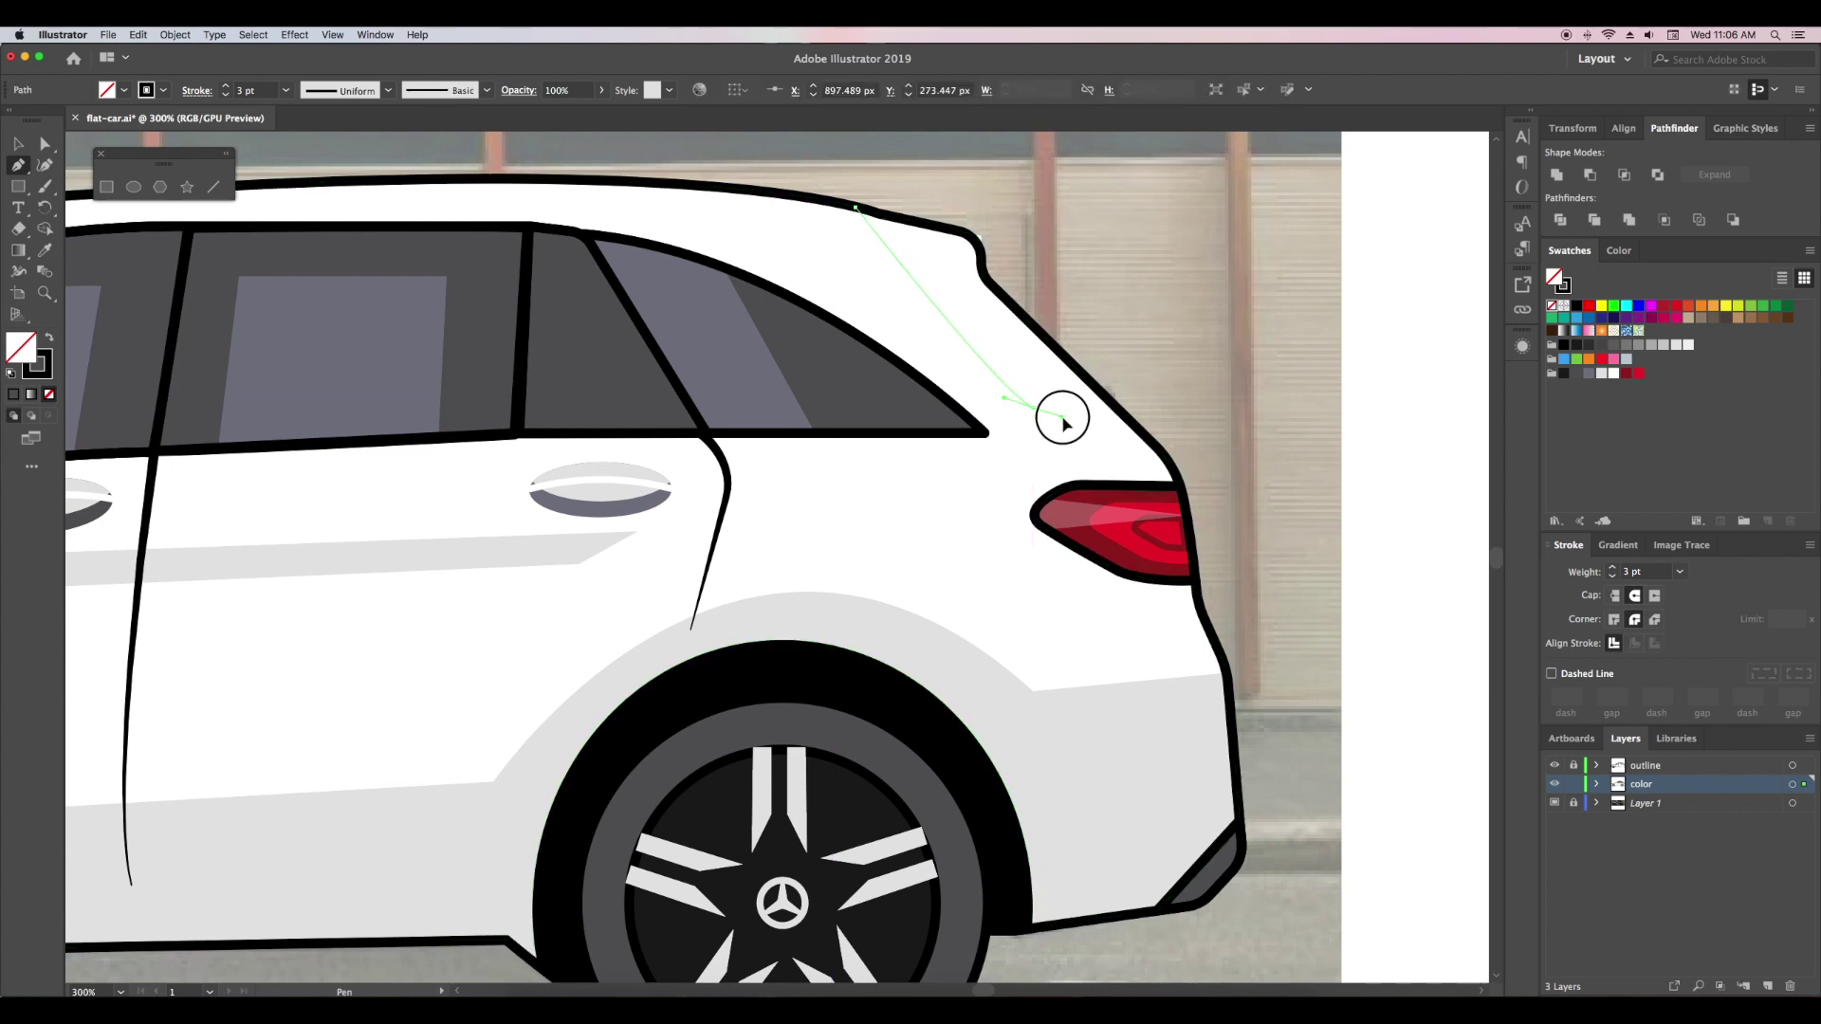
pyautogui.keyDown('ctrl'); pyautogui.click(1112, 435); pyautogui.keyUp('ctrl')
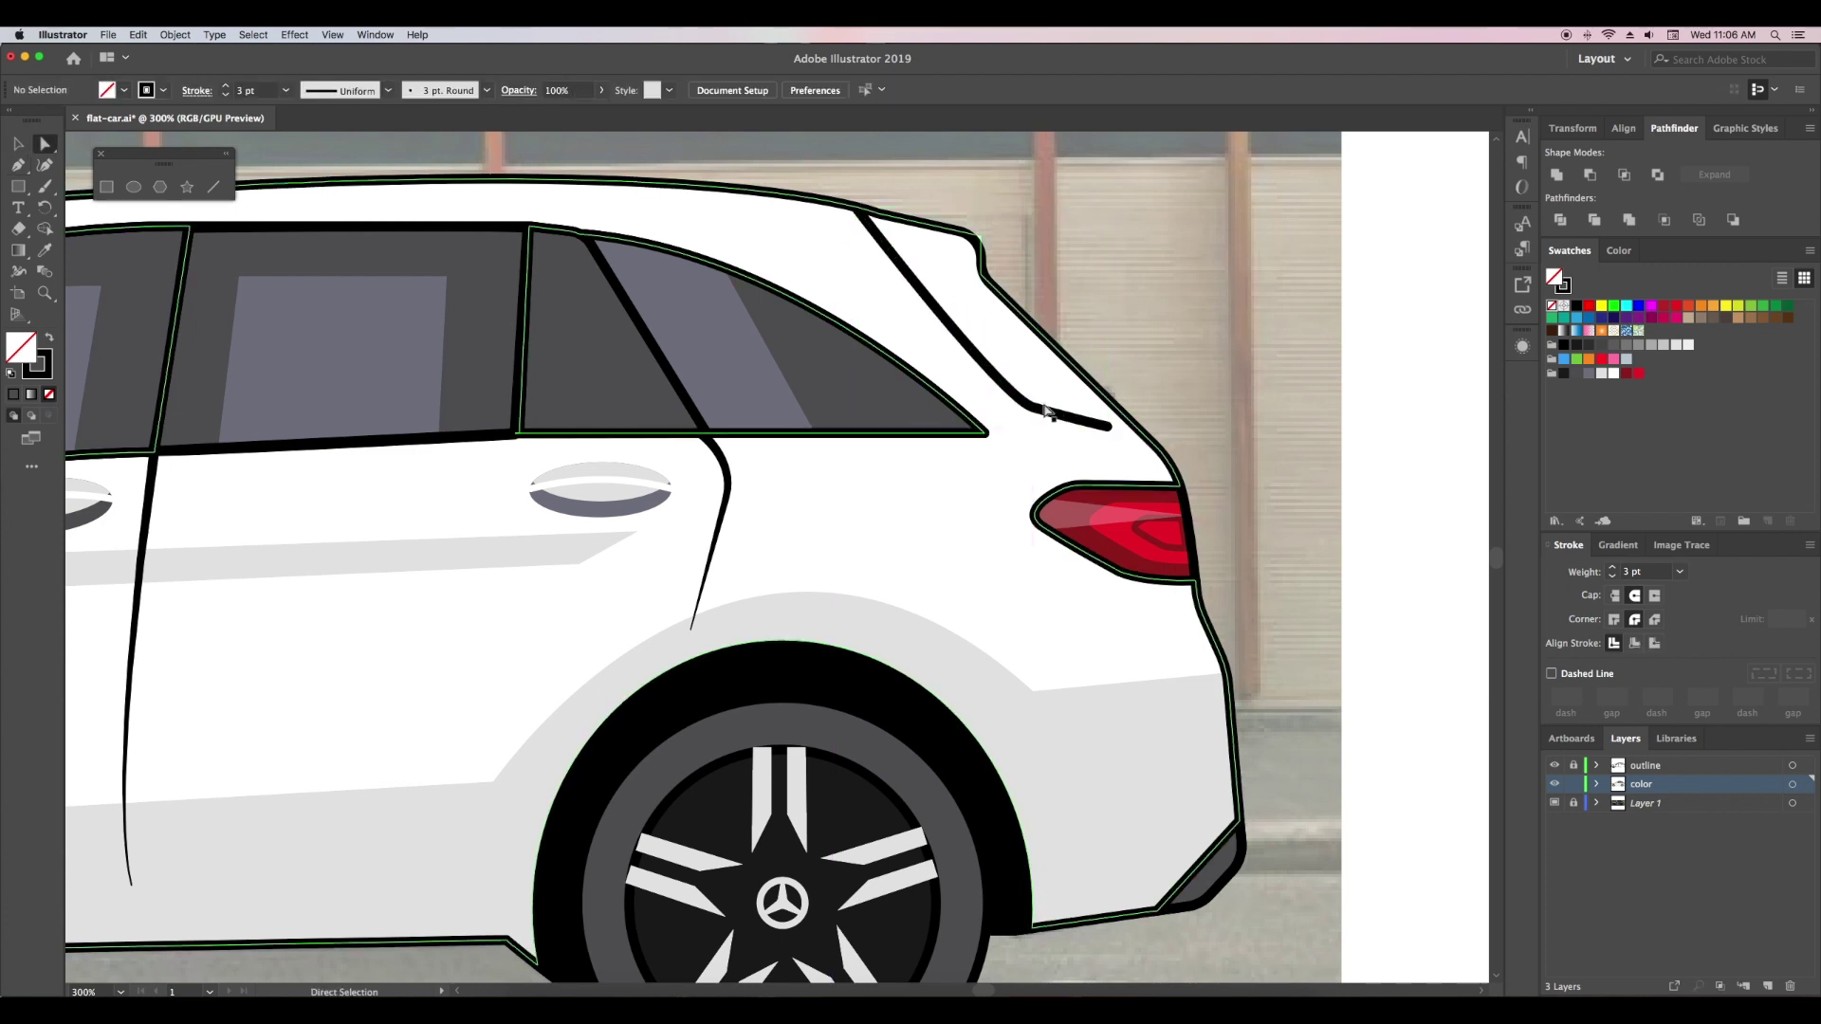
# - Select the rear crease line for width adjustment, then hide the fills to compare
pyautogui.click(1108, 427)
pyautogui.hotkey('shift', 'w')
pyautogui.press('v')
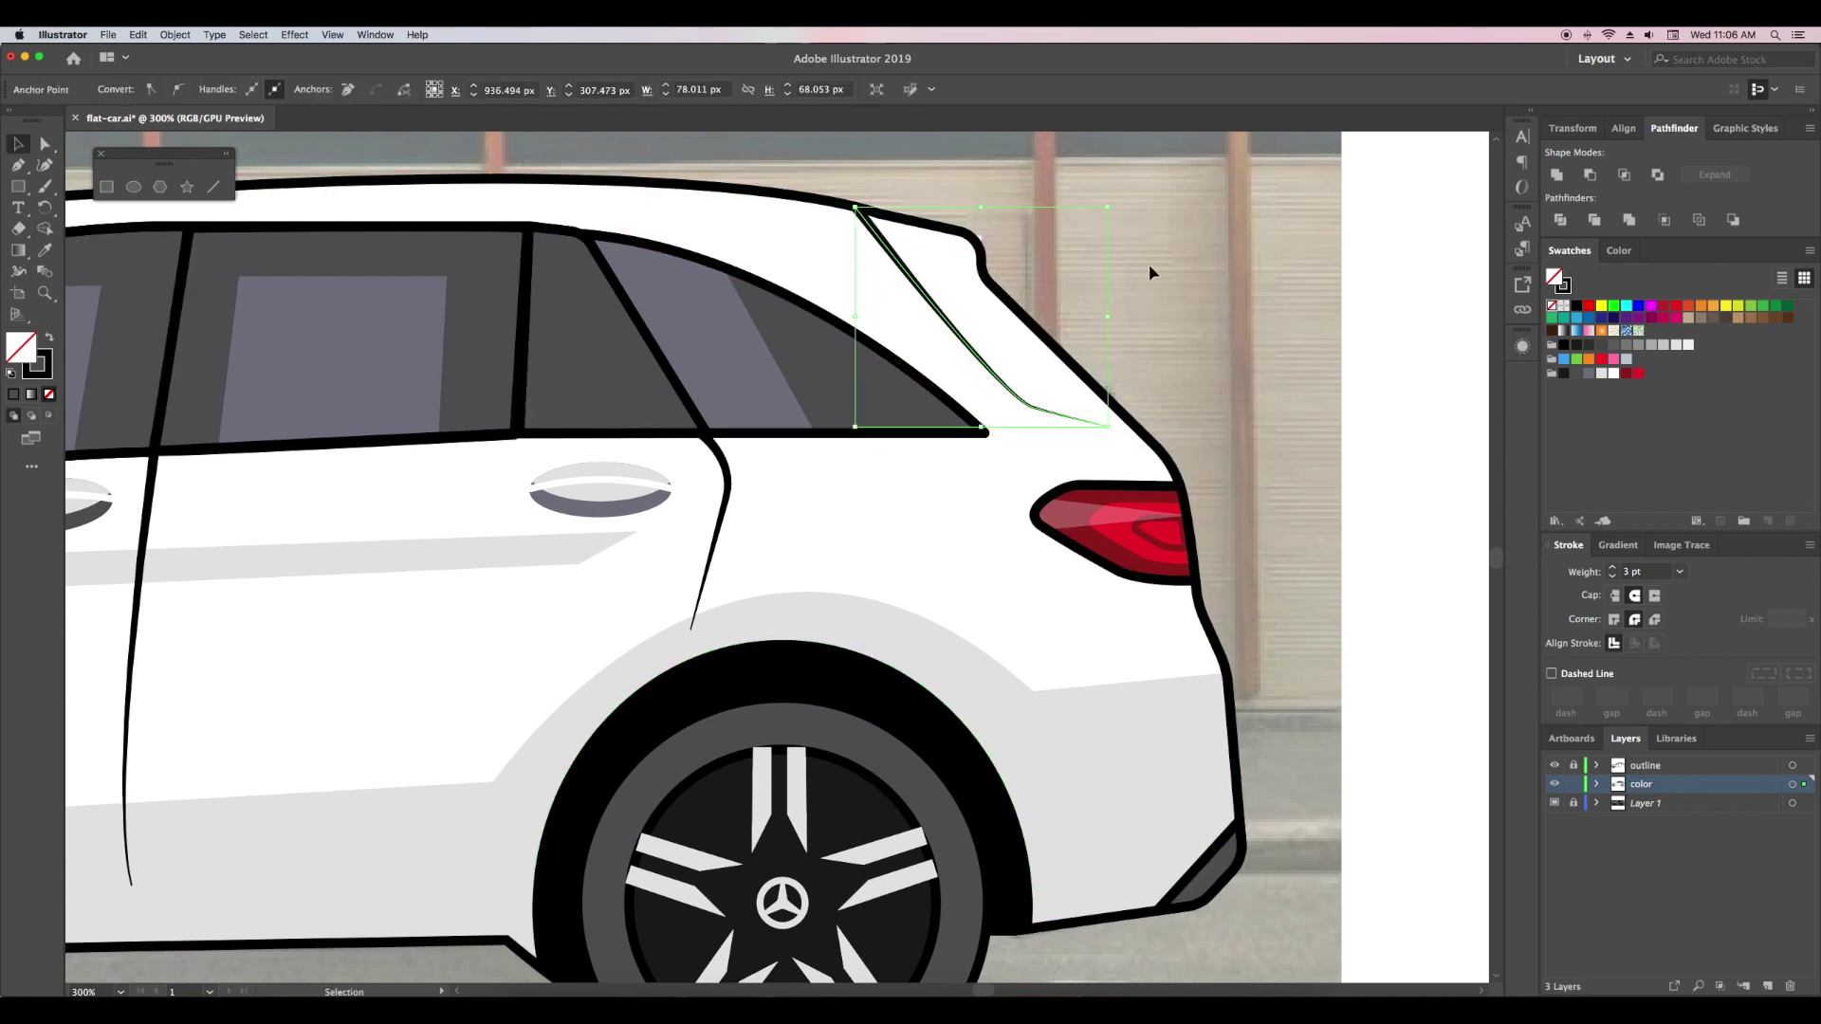
pyautogui.click(1148, 264)
pyautogui.click(1556, 785)
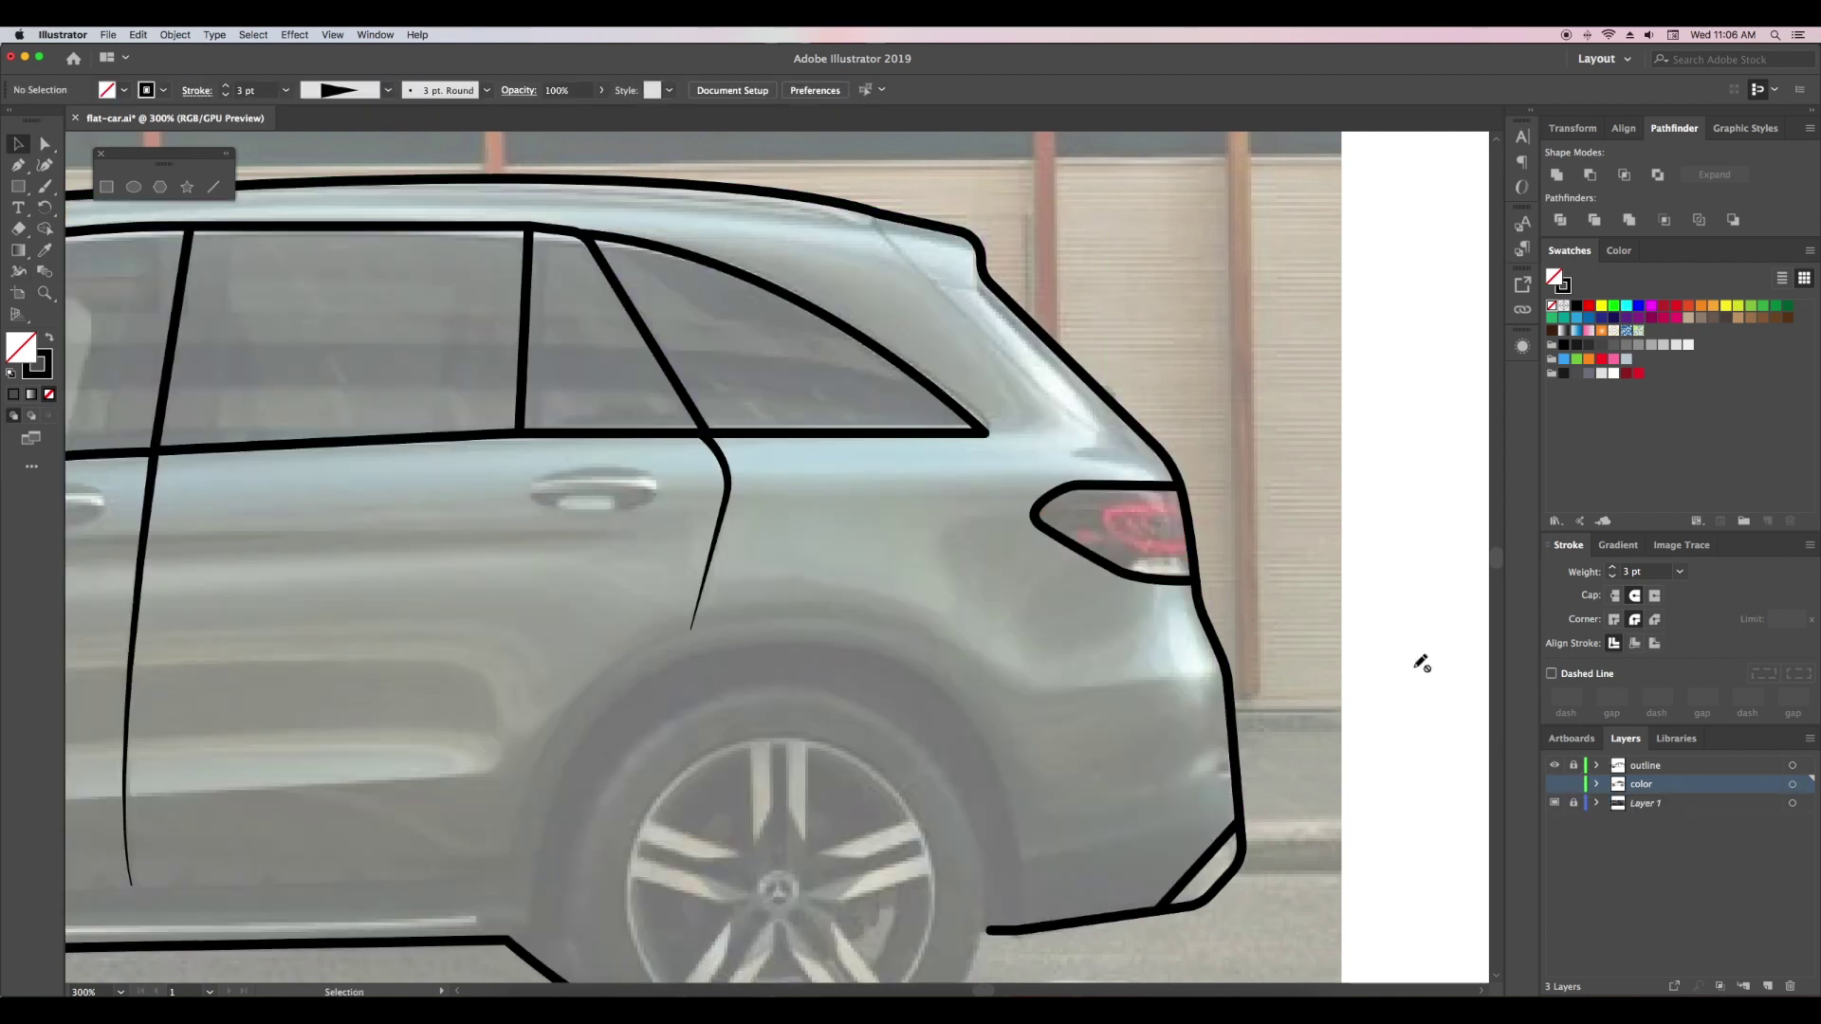
pyautogui.press('super+minus')
pyautogui.press('super+minus')
pyautogui.hscroll(-3, 1234, 611)
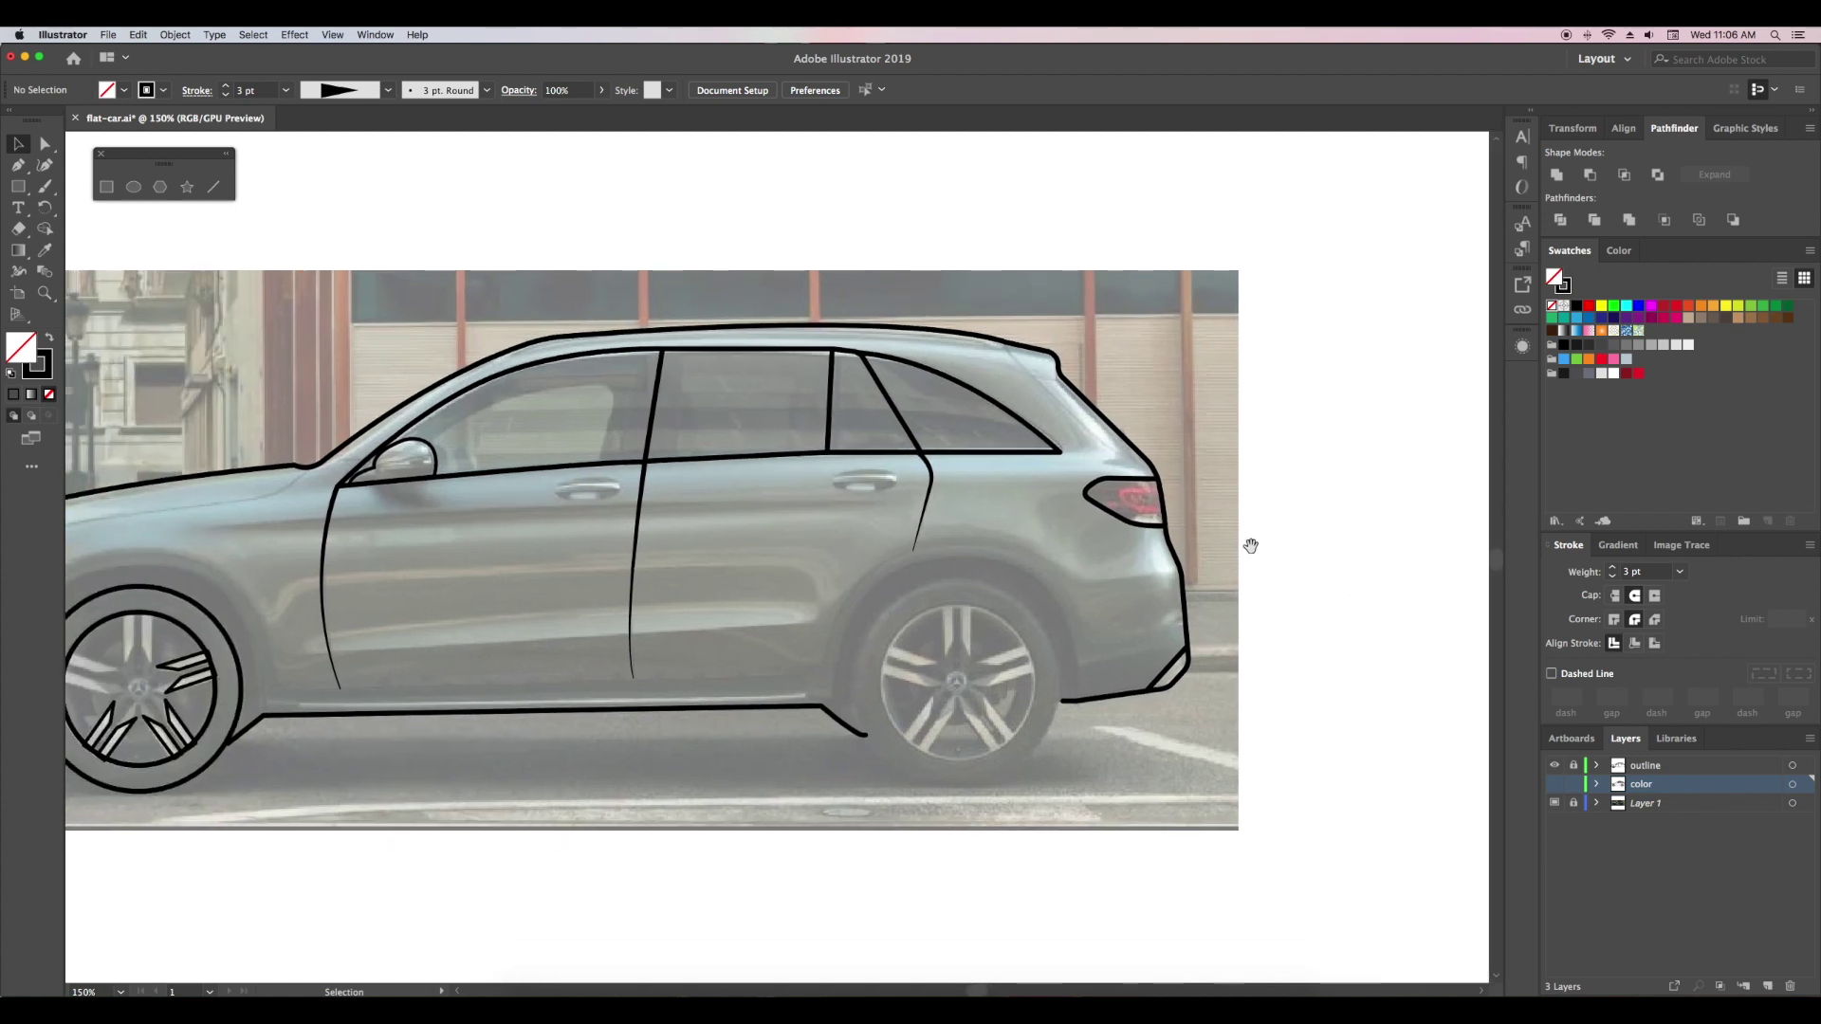
# - Hide the colour fills and trace a closed band across both doors with the Pen tool
pyautogui.hscroll(-2, 1253, 545)
pyautogui.click(1556, 784)
pyautogui.click(1556, 785)
pyautogui.click(1556, 784)
pyautogui.click(1556, 784)
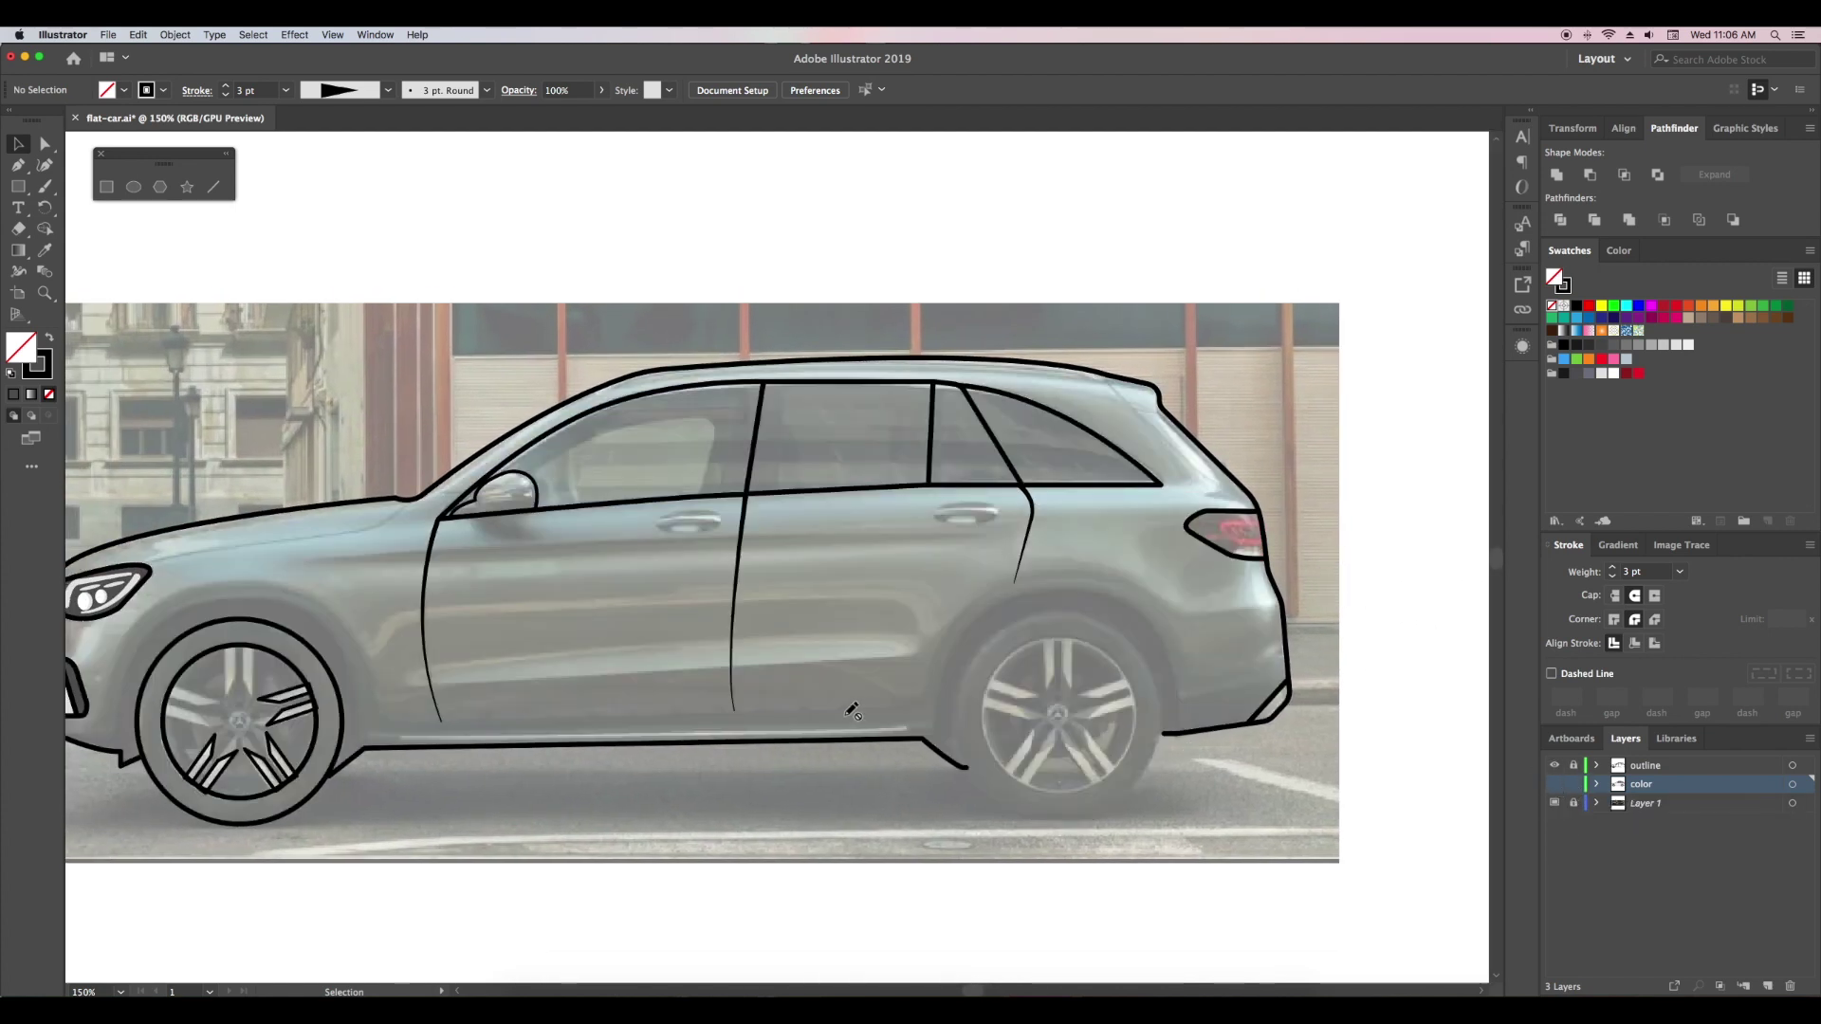
pyautogui.click(1555, 784)
pyautogui.press('p')
pyautogui.click(417, 684)
pyautogui.moveTo(424, 655); pyautogui.dragTo(564, 651)
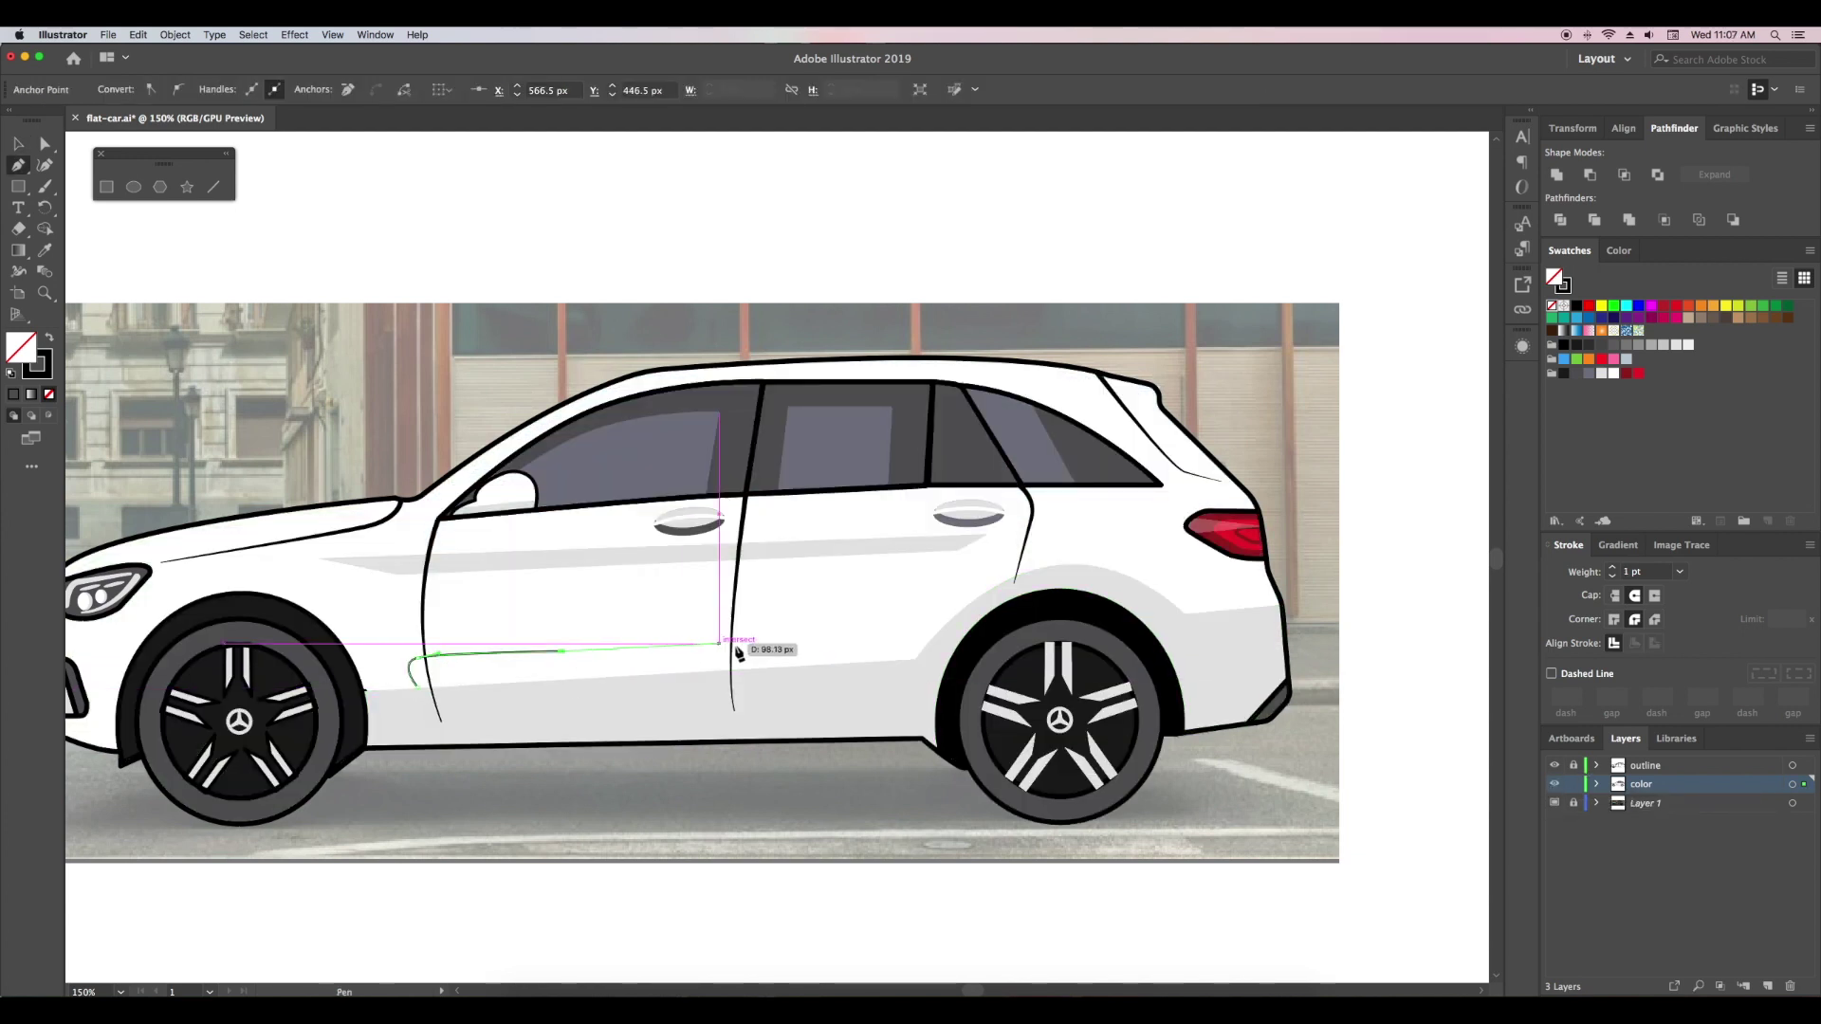
pyautogui.moveTo(857, 642)
pyautogui.mouseDown()
pyautogui.moveTo(877, 639)
pyautogui.moveTo(863, 591)
pyautogui.mouseUp()
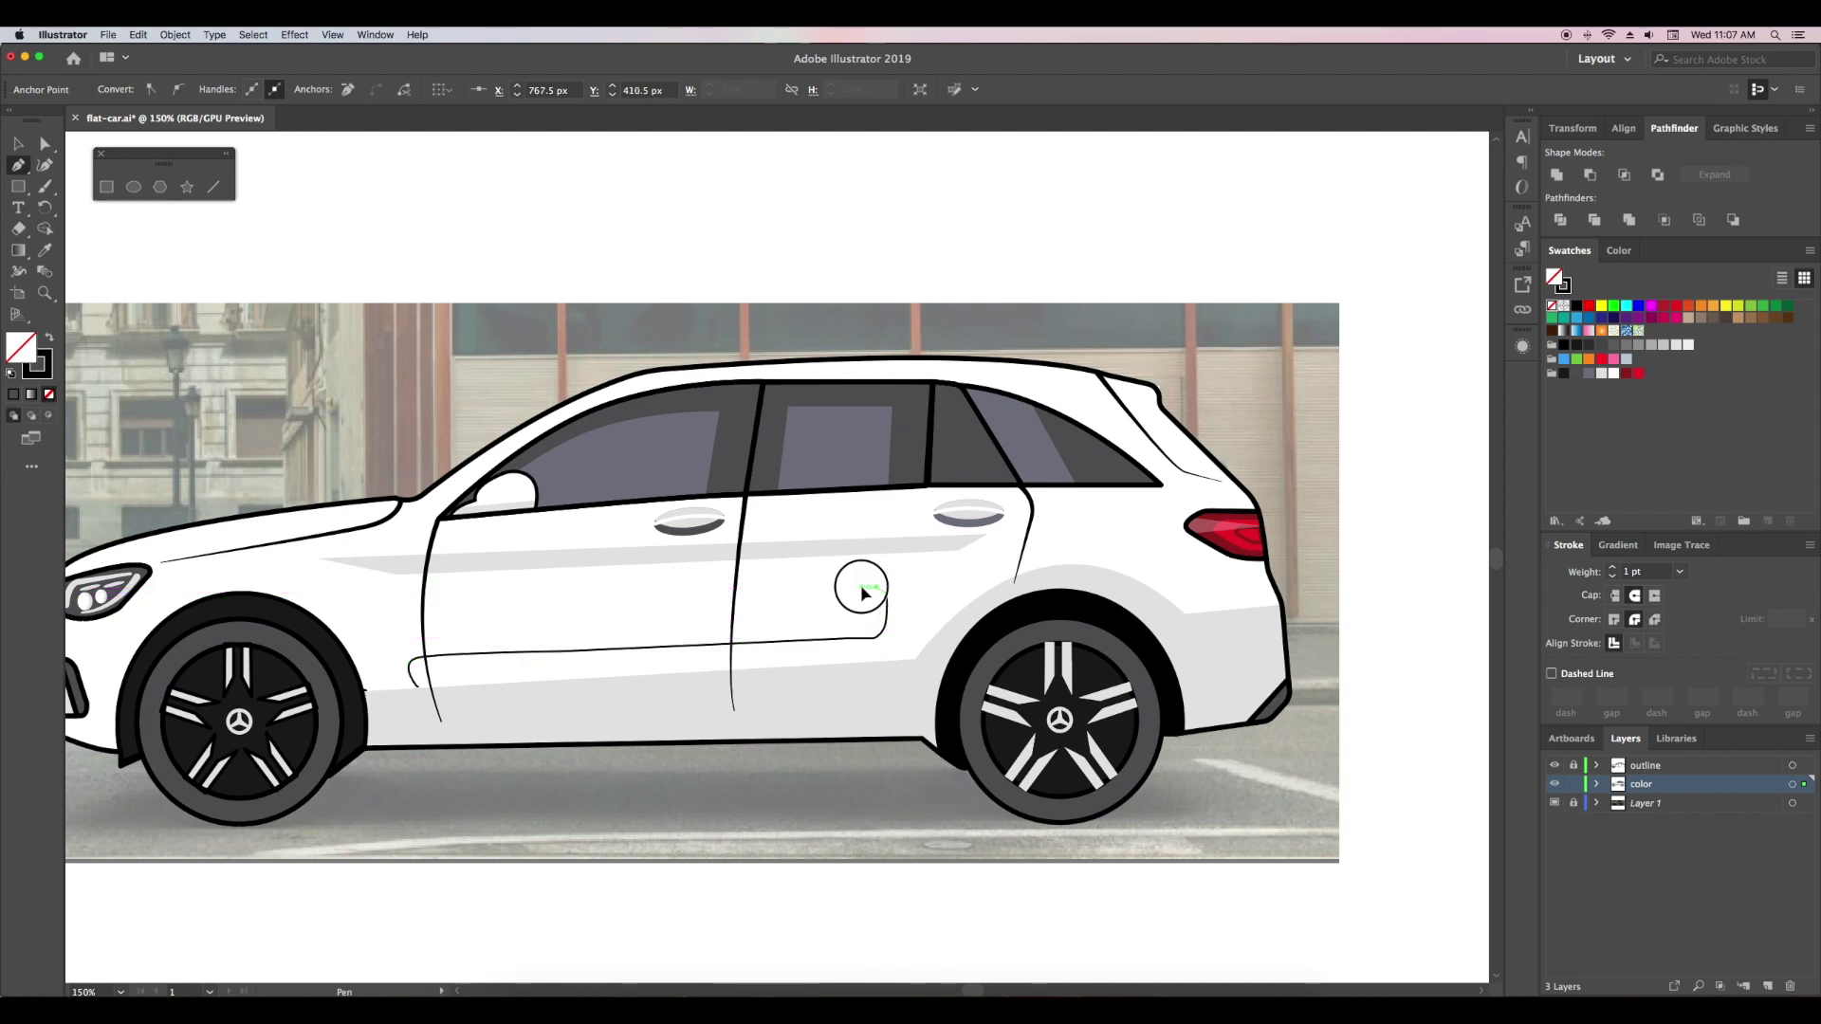
pyautogui.moveTo(479, 613); pyautogui.dragTo(398, 617)
pyautogui.moveTo(379, 685); pyautogui.dragTo(404, 710)
pyautogui.click(418, 683)
# - Give the band a light grey fill with no stroke and compare it with the photo
pyautogui.press('v')
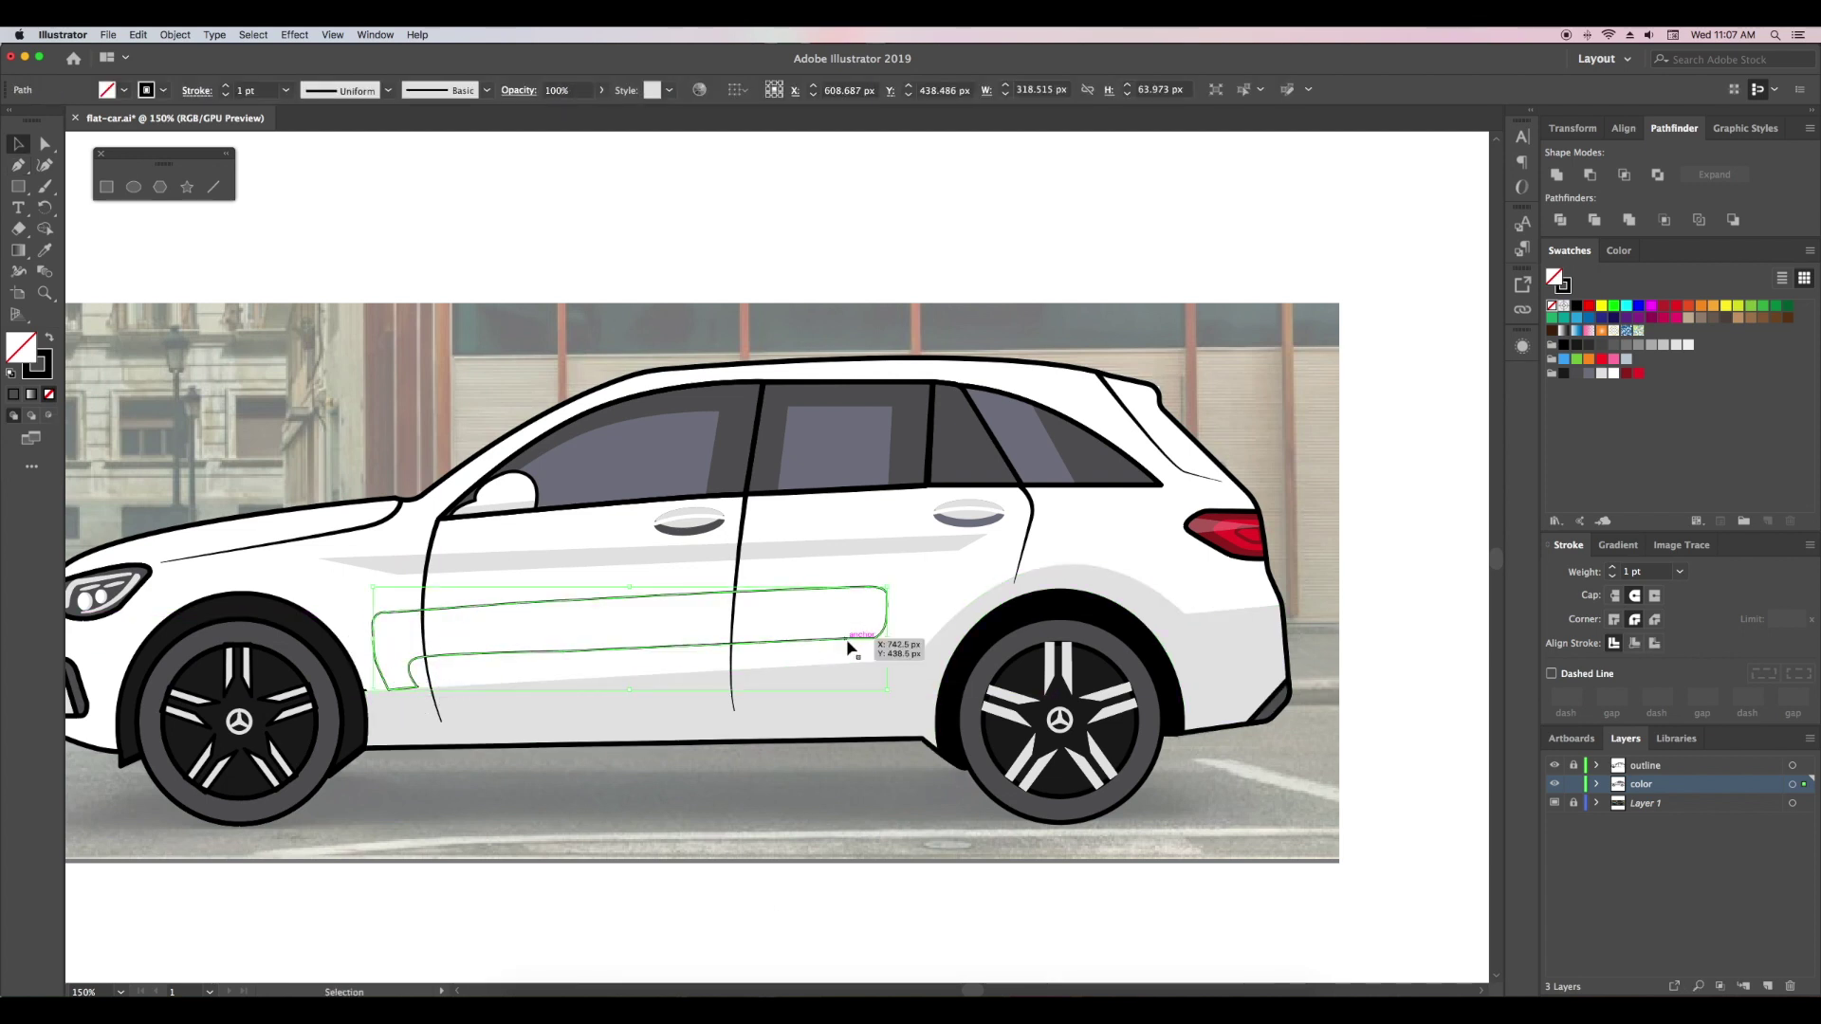
pyautogui.press('i')
pyautogui.click(854, 669)
pyautogui.hotkey('ctrl', 'shift', 'a')
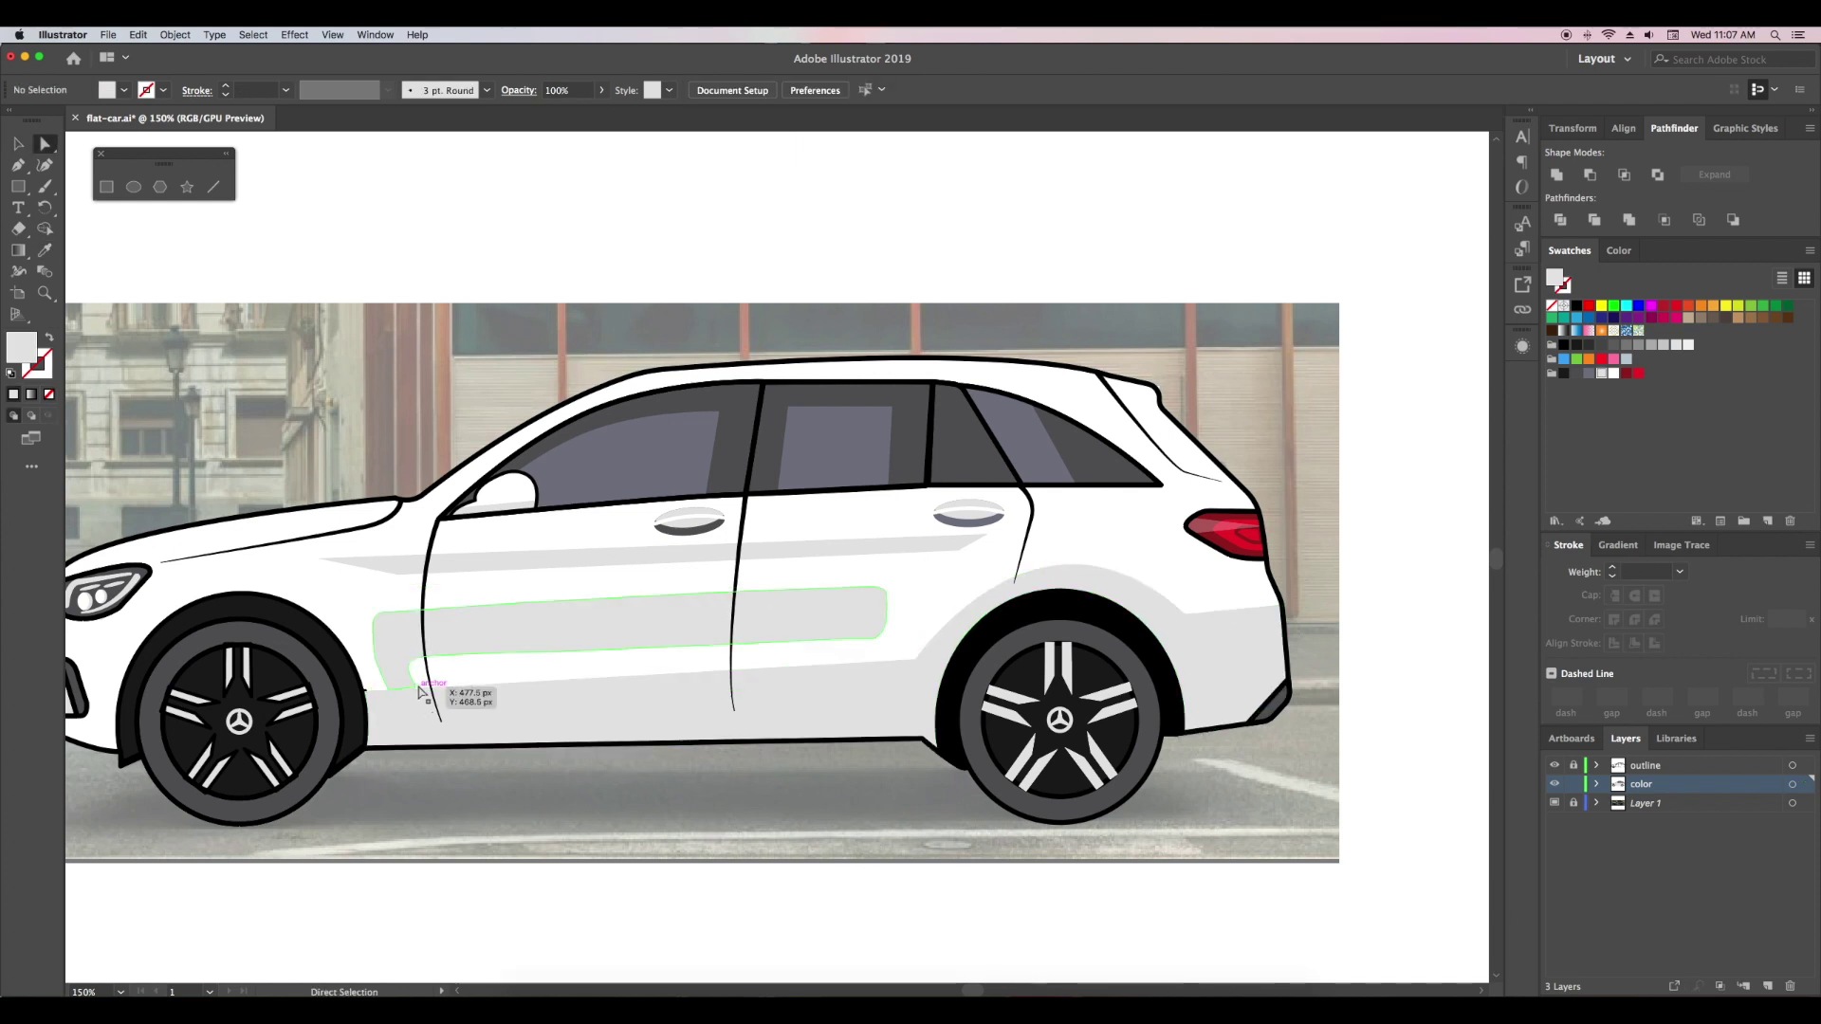
pyautogui.click(1554, 783)
pyautogui.click(1555, 784)
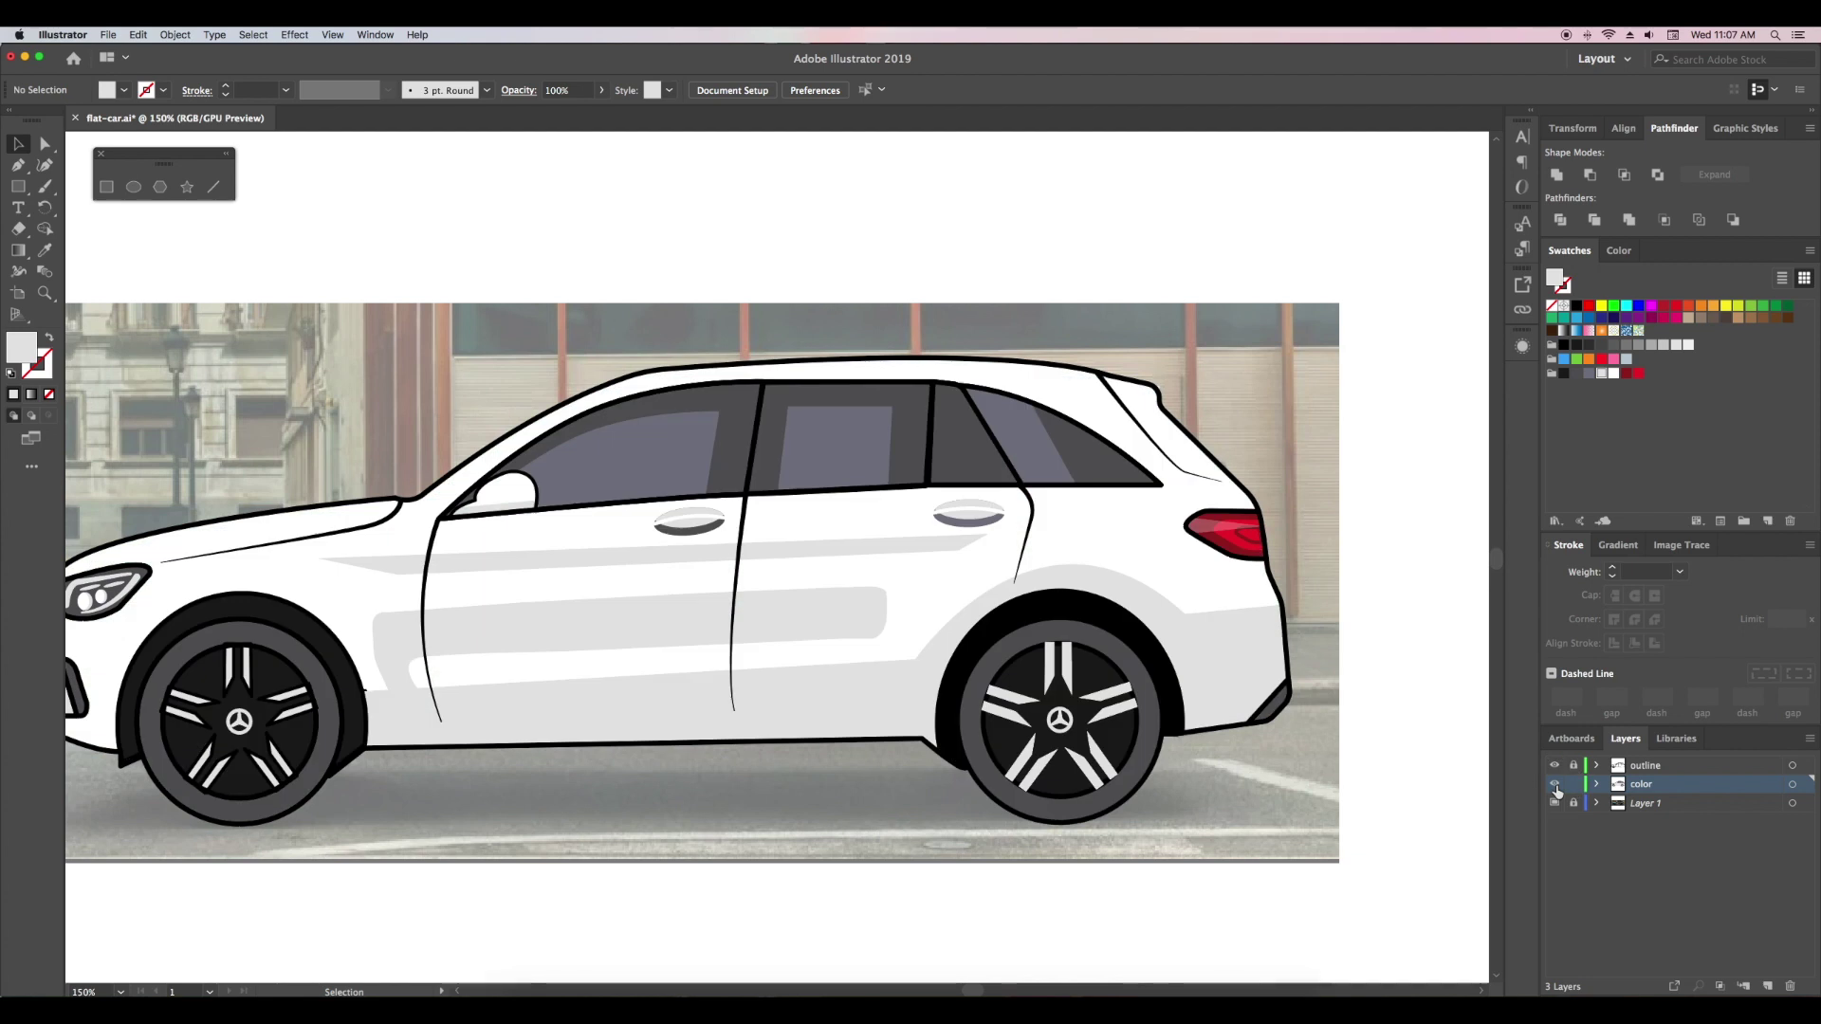
# - Enlarge the front wheel-arch shape around its centre with Free Transform
pyautogui.hscroll(-5, 664, 617)
pyautogui.click(585, 664)
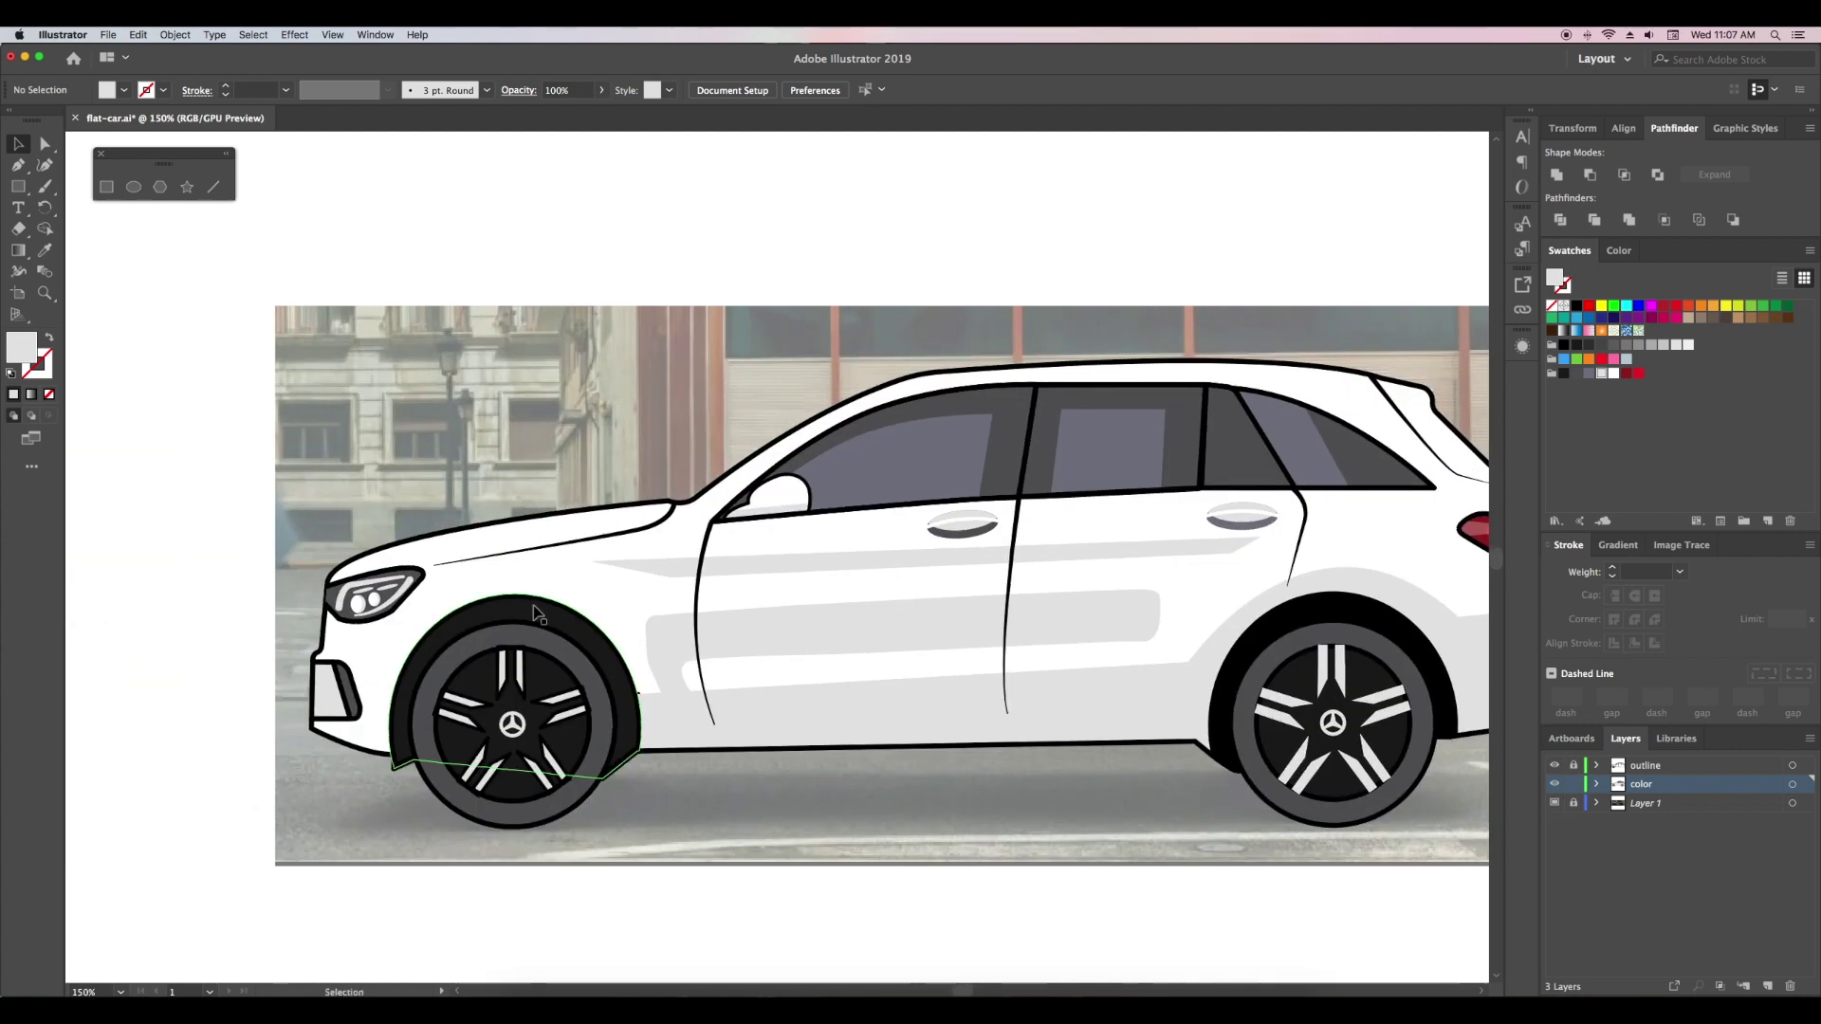
pyautogui.press('e')
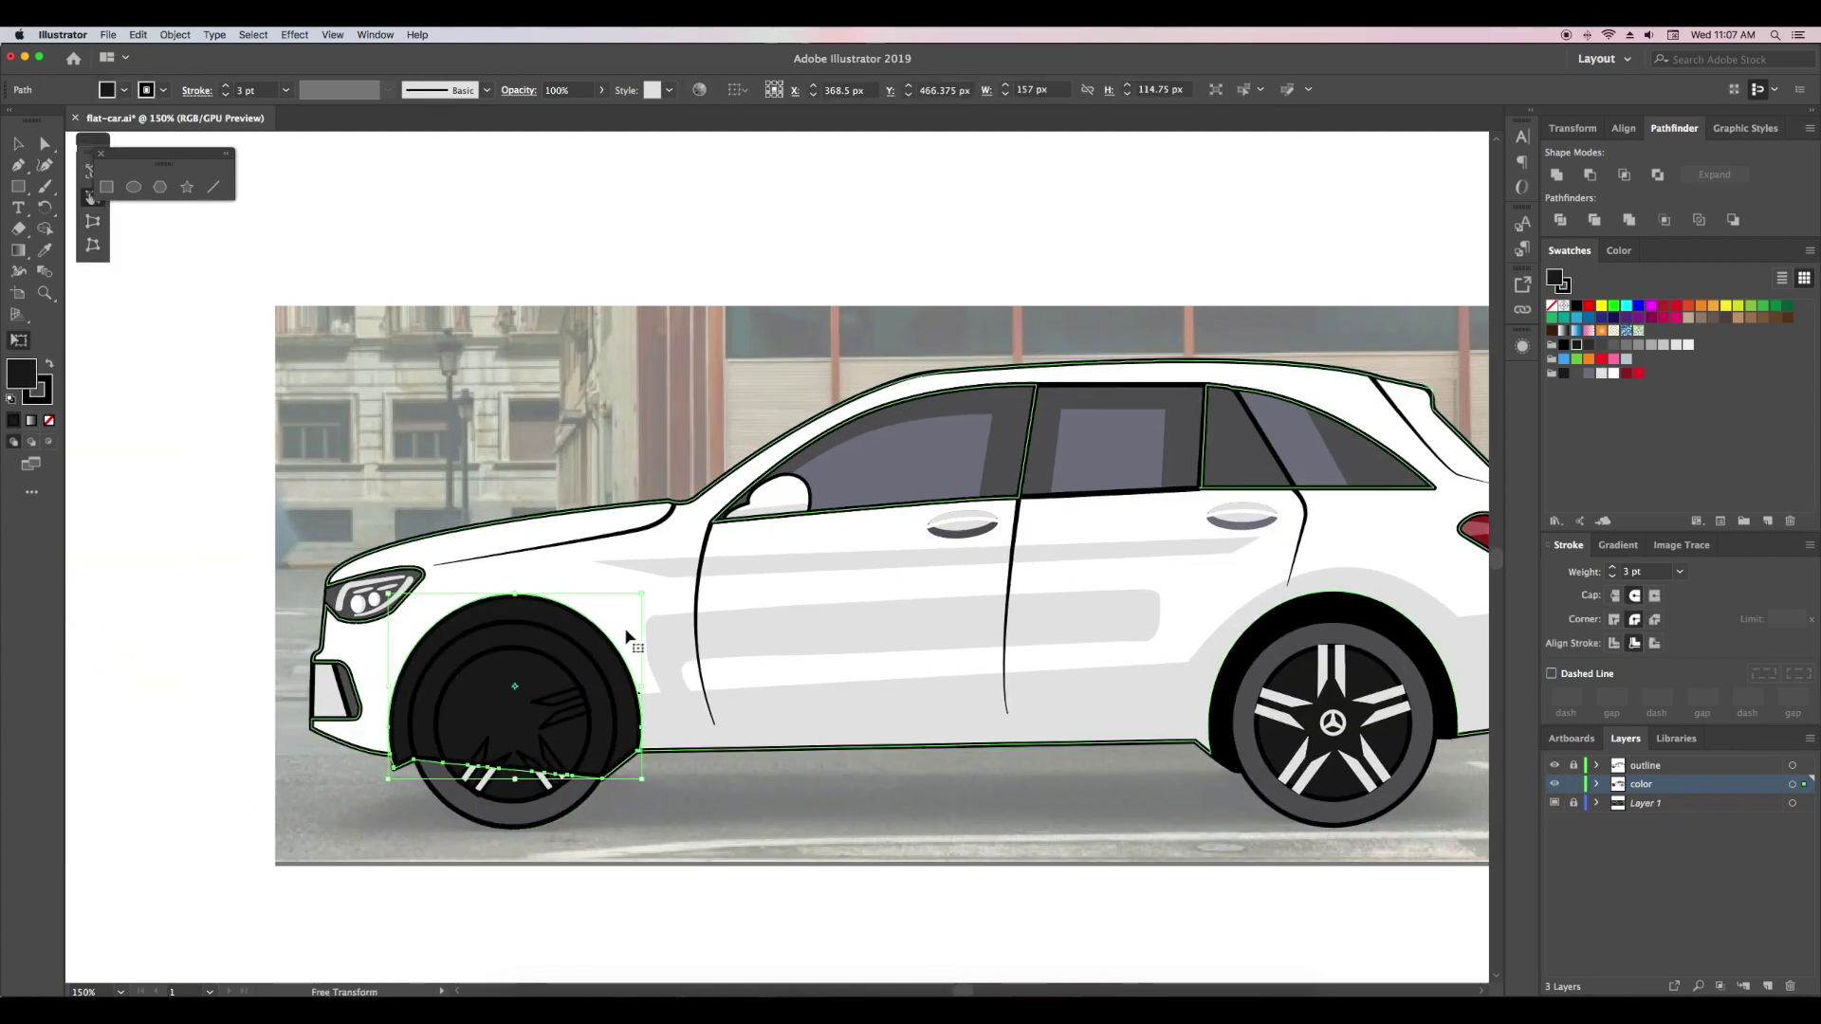
pyautogui.moveTo(640, 592); pyautogui.dragTo(663, 576)
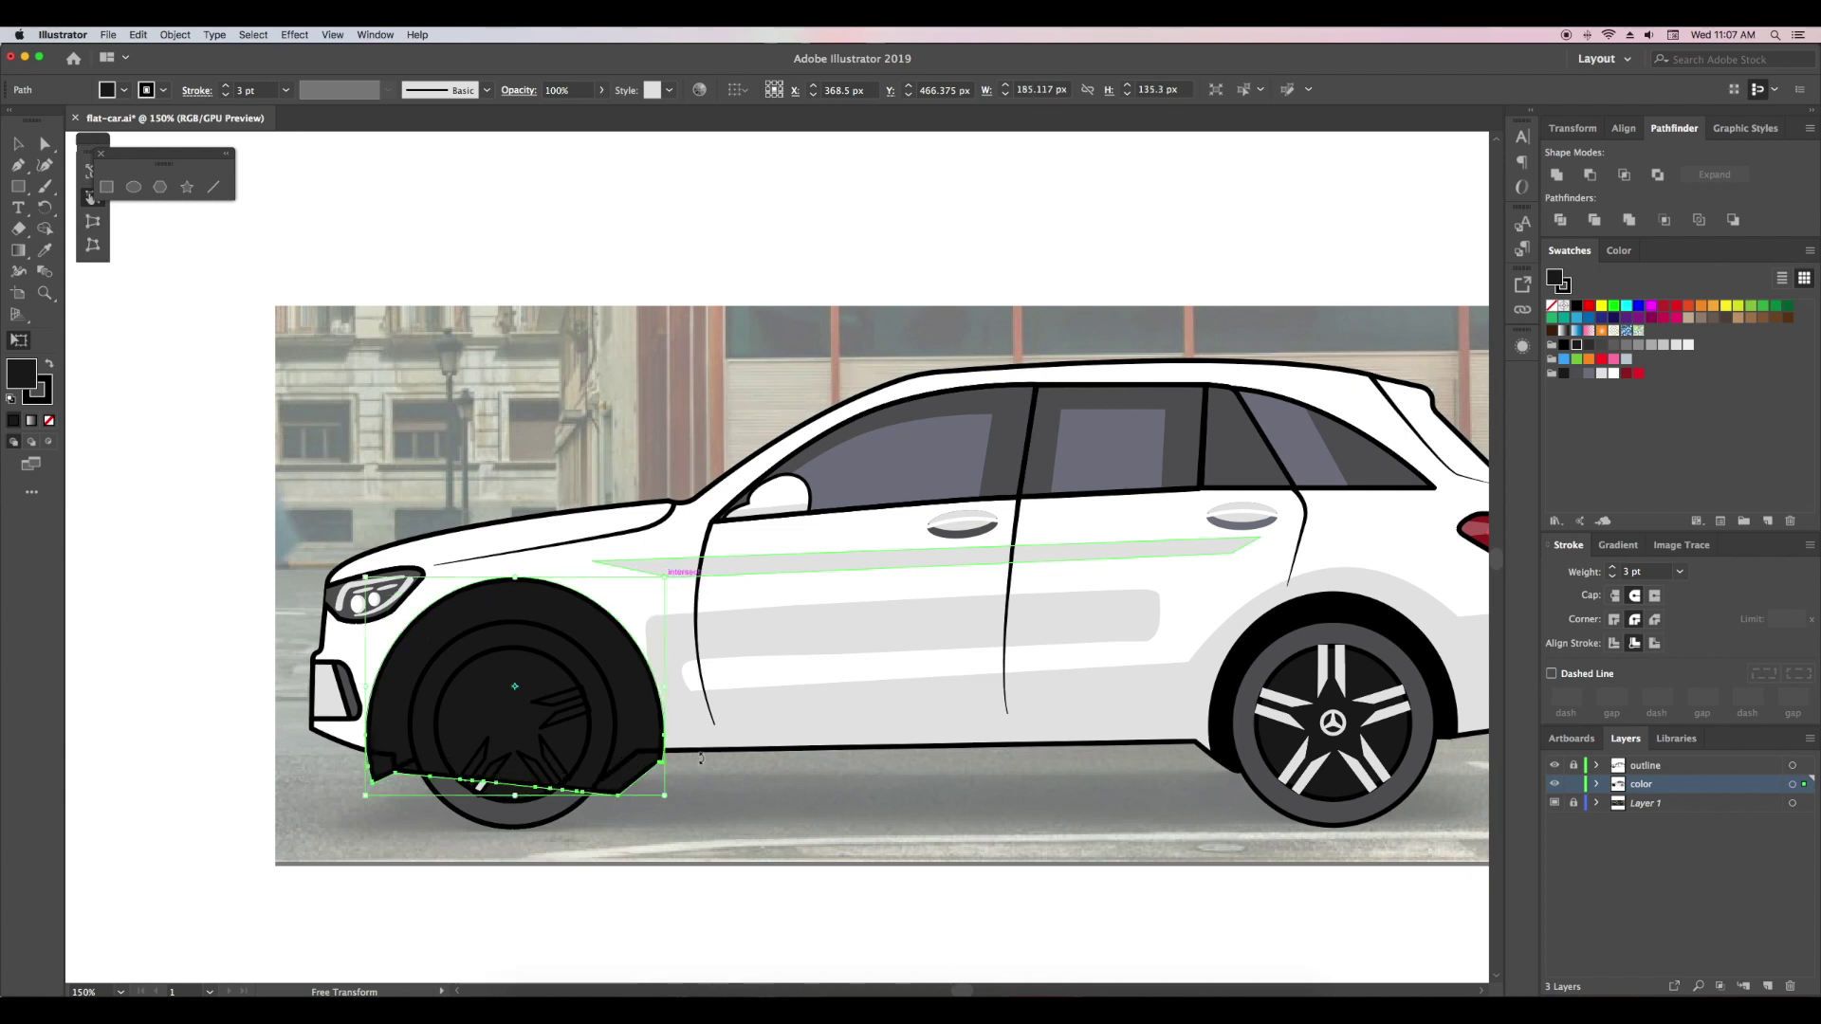
pyautogui.press('v')
# - Trim the arch where it overlaps the body and give it the light grey fill
pyautogui.click(581, 520)
pyautogui.keyDown('shift'); pyautogui.click(633, 780); pyautogui.keyUp('shift')
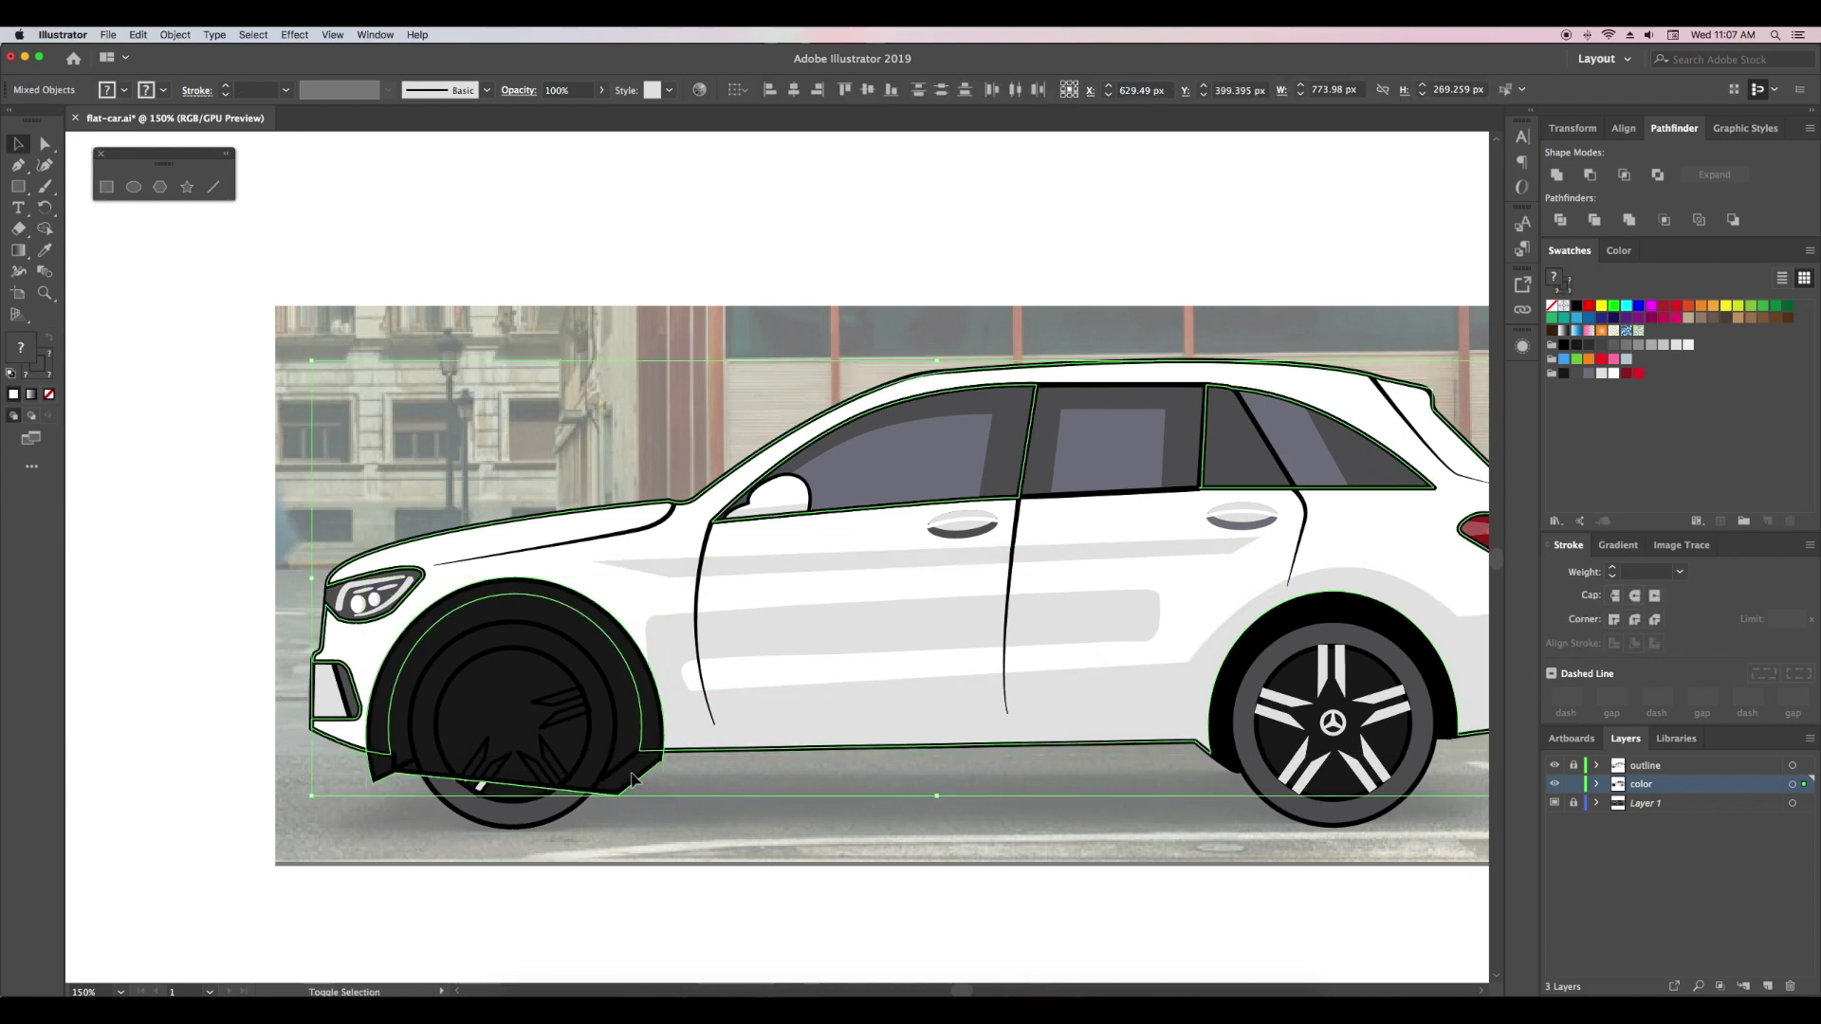
pyautogui.hotkey('shift', 'm')
pyautogui.keyDown('alt'); pyautogui.click(633, 780); pyautogui.keyUp('alt')
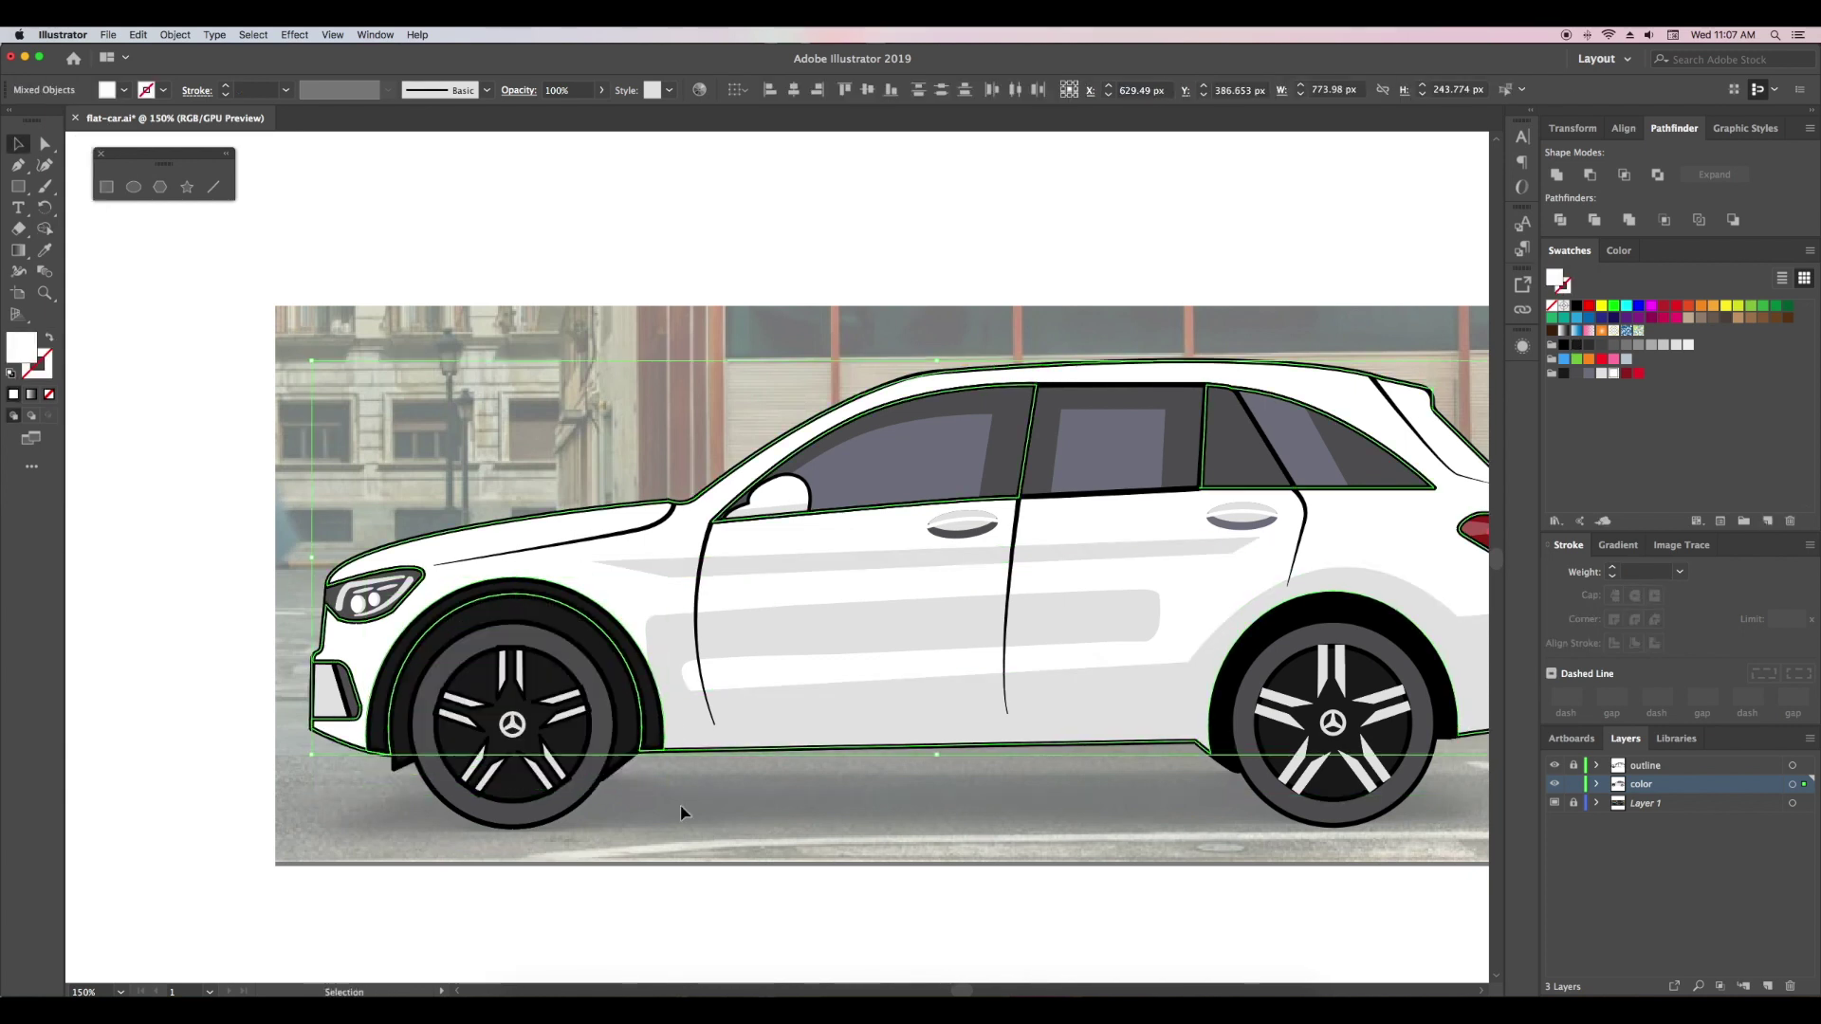
pyautogui.press('i')
pyautogui.click(730, 726)
pyautogui.press('v')
pyautogui.click(813, 902)
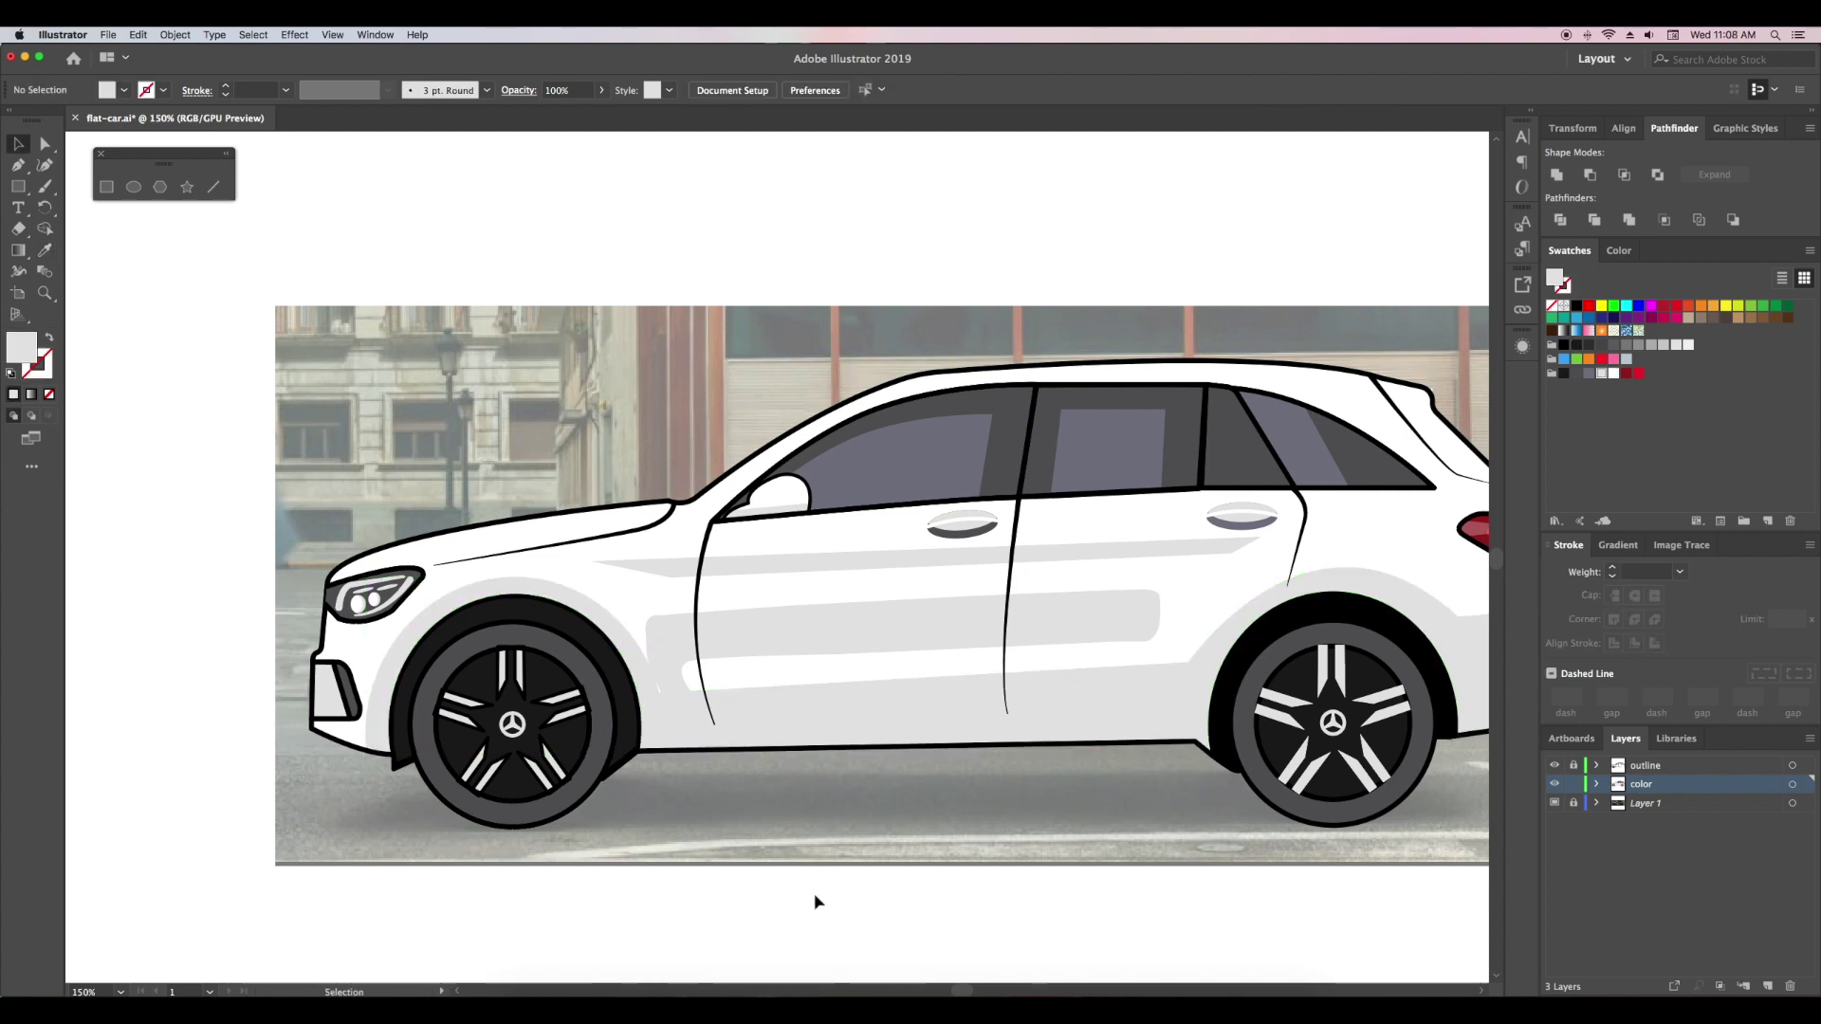
pyautogui.click(692, 685)
pyautogui.click(746, 938)
# - Reshape the grey body curve near the rear wheel toward the rear window corner
pyautogui.hotkey('ctrl', '0')
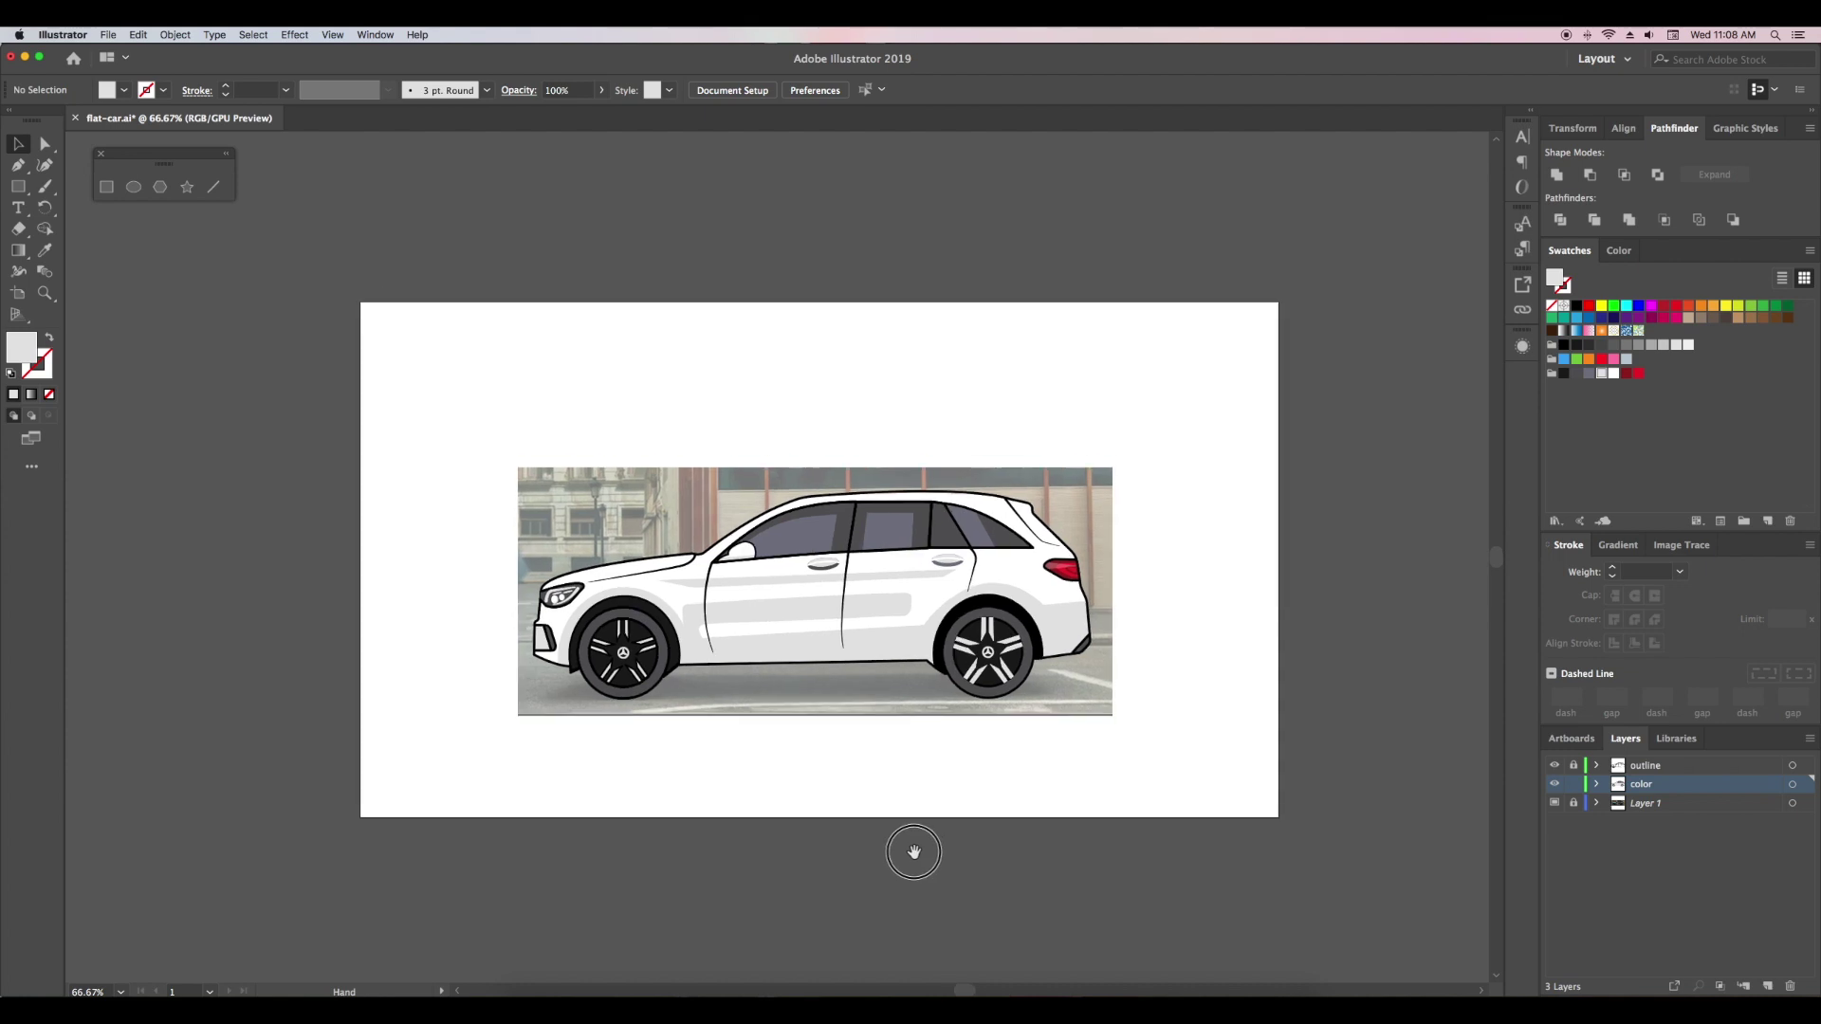
pyautogui.hotkey('ctrl', '=')
pyautogui.hotkey('ctrl', '=')
pyautogui.hotkey('ctrl', '=')
pyautogui.moveTo(1118, 724); pyautogui.dragTo(934, 682)
pyautogui.press('a')
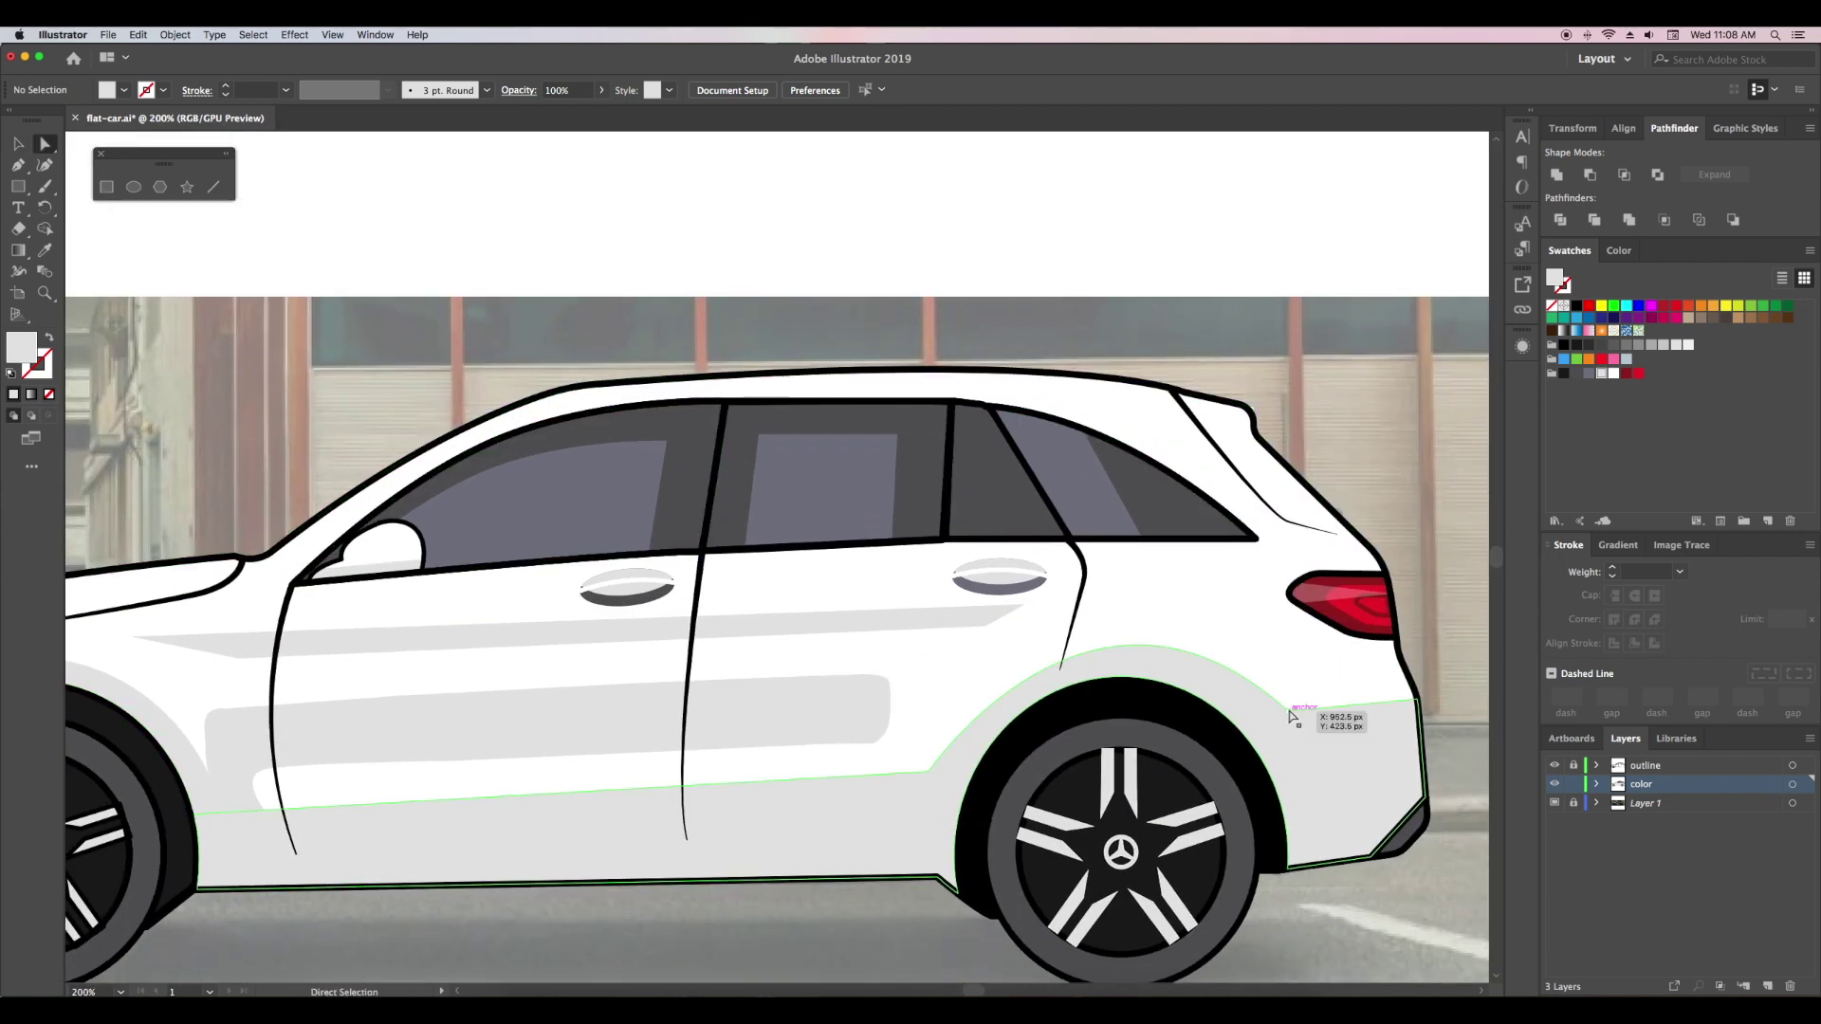
pyautogui.click(1280, 706)
pyautogui.moveTo(1117, 566); pyautogui.dragTo(1034, 541)
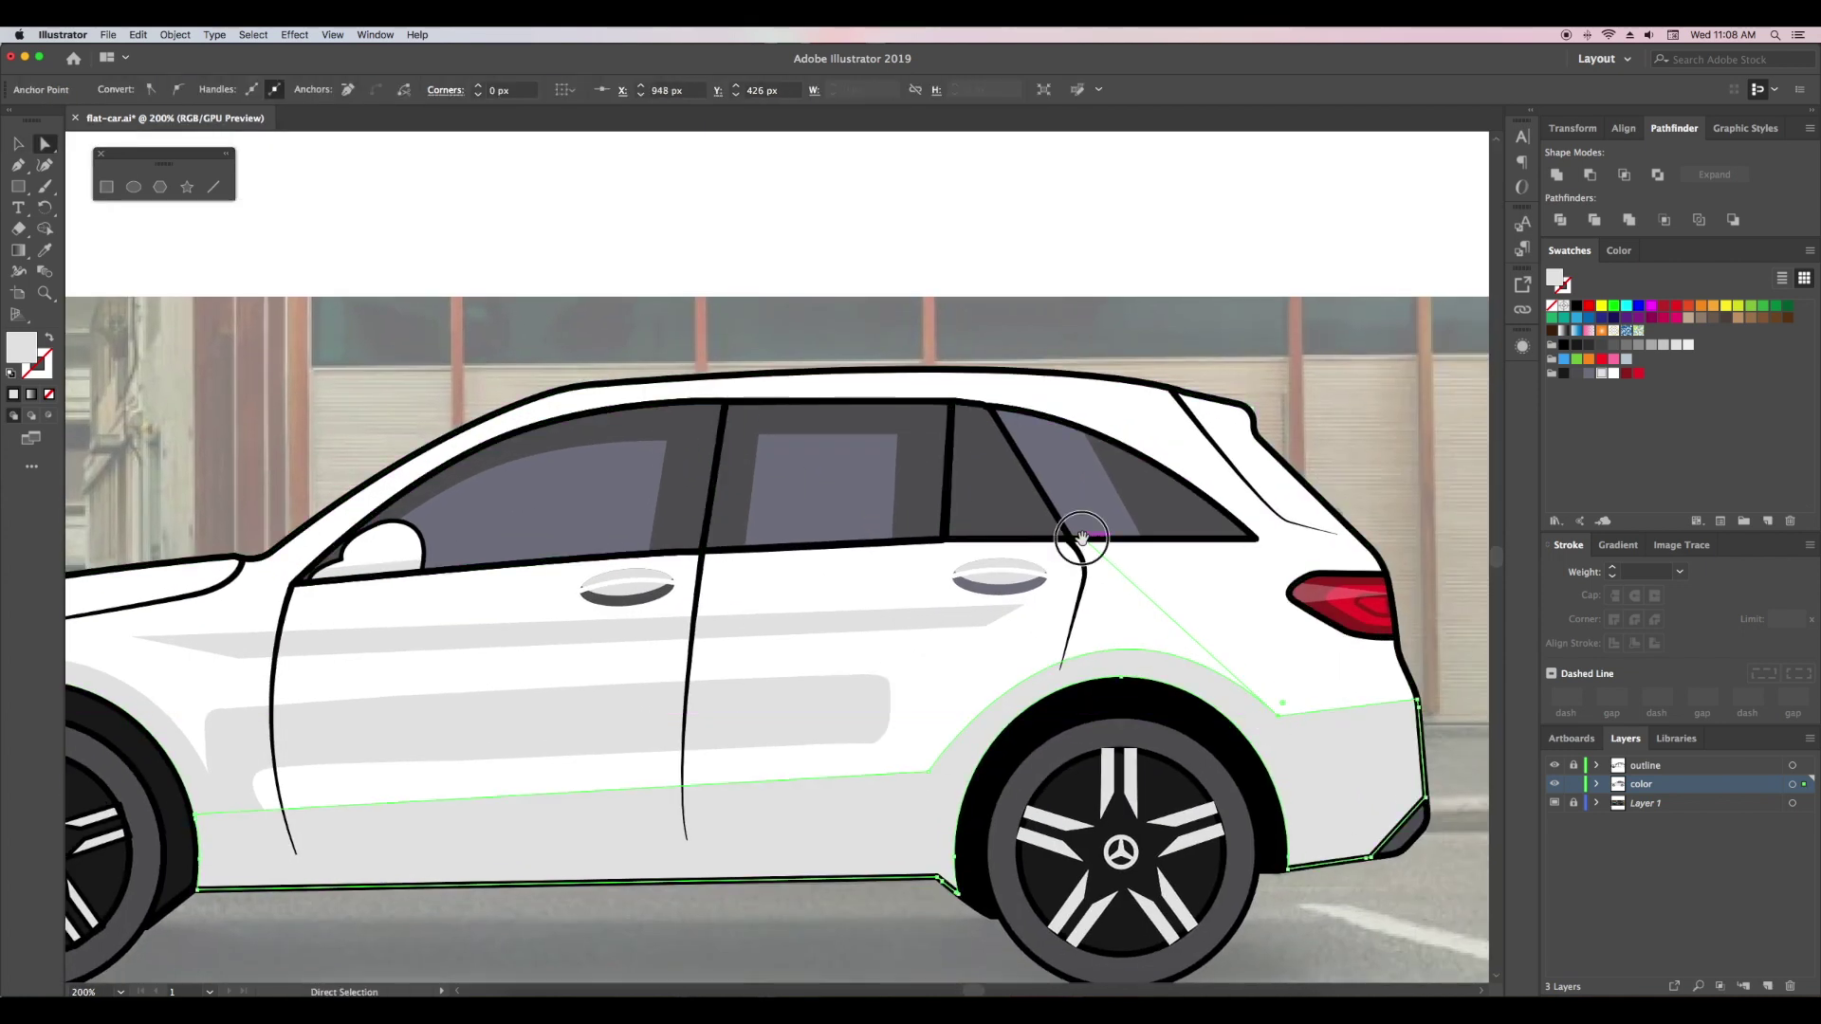
pyautogui.press('v')
pyautogui.press('a')
pyautogui.click(1281, 706)
pyautogui.moveTo(1038, 537); pyautogui.dragTo(1060, 520)
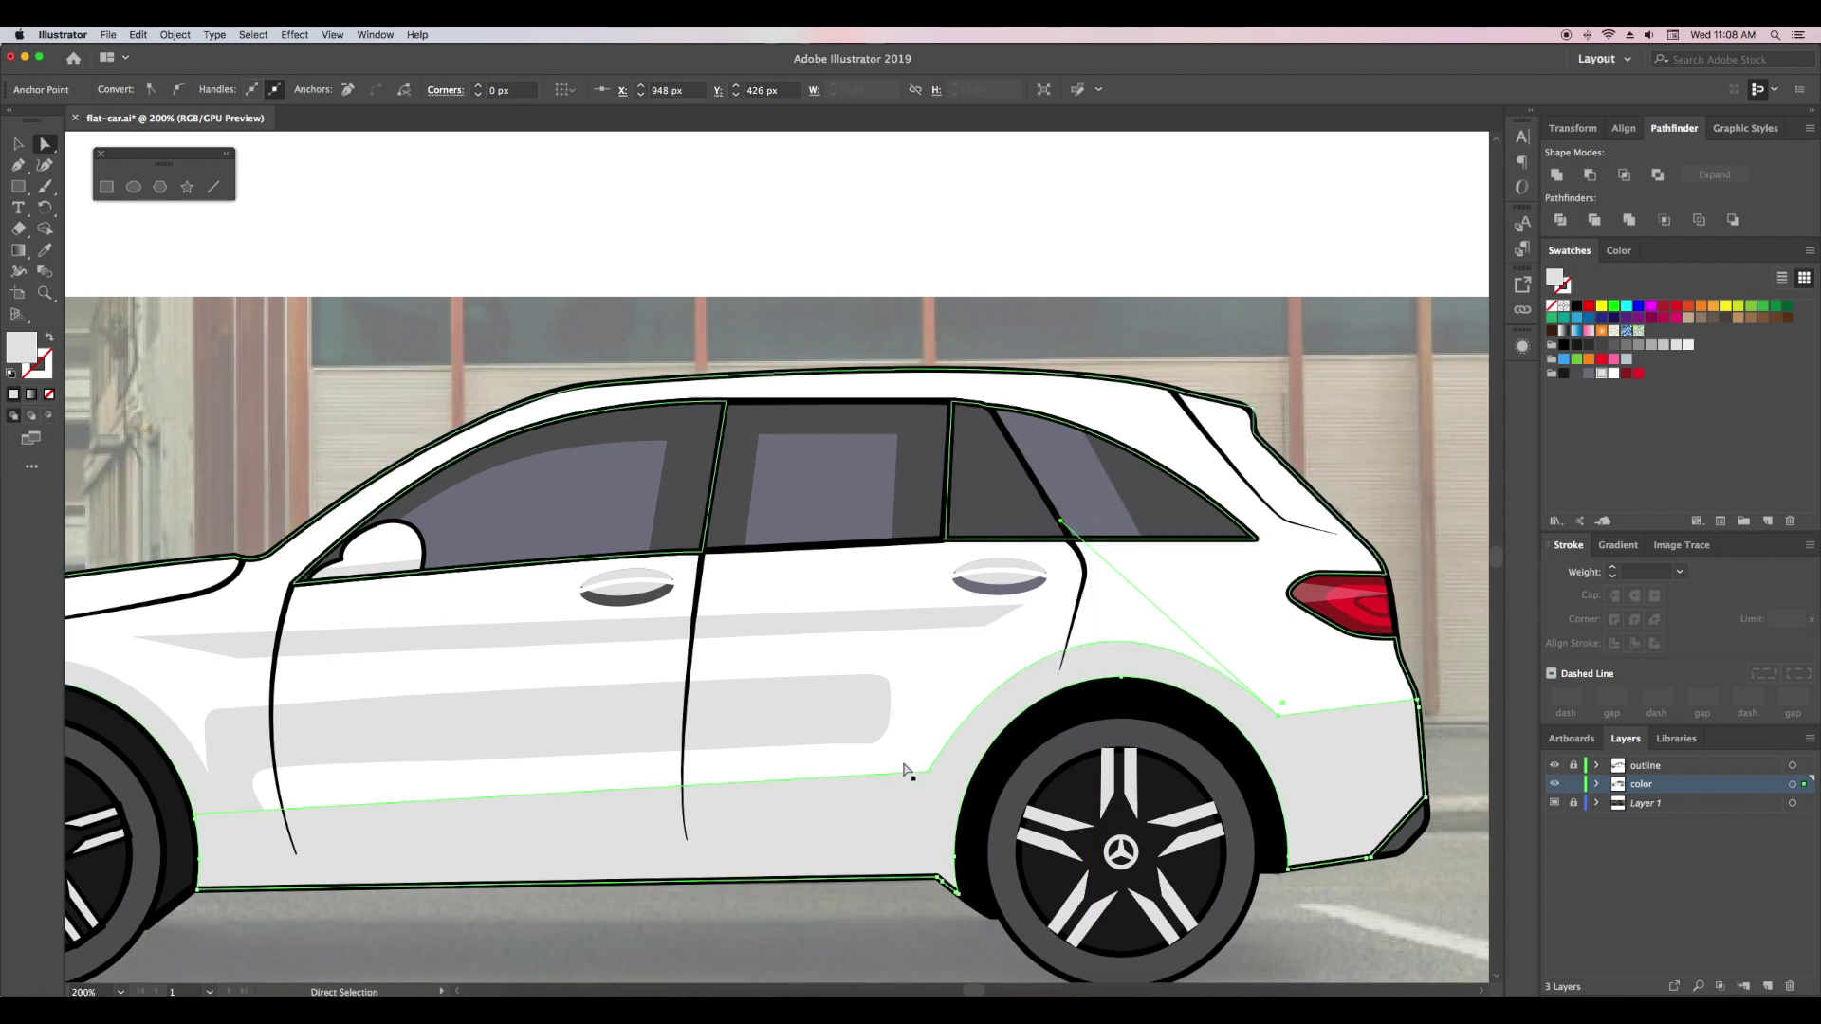
# - Deselect the edited path and zoom out to centre the whole artboard
pyautogui.press('super+shift+a')
pyautogui.press('v')
pyautogui.press('super+minus')
pyautogui.press('super+minus')
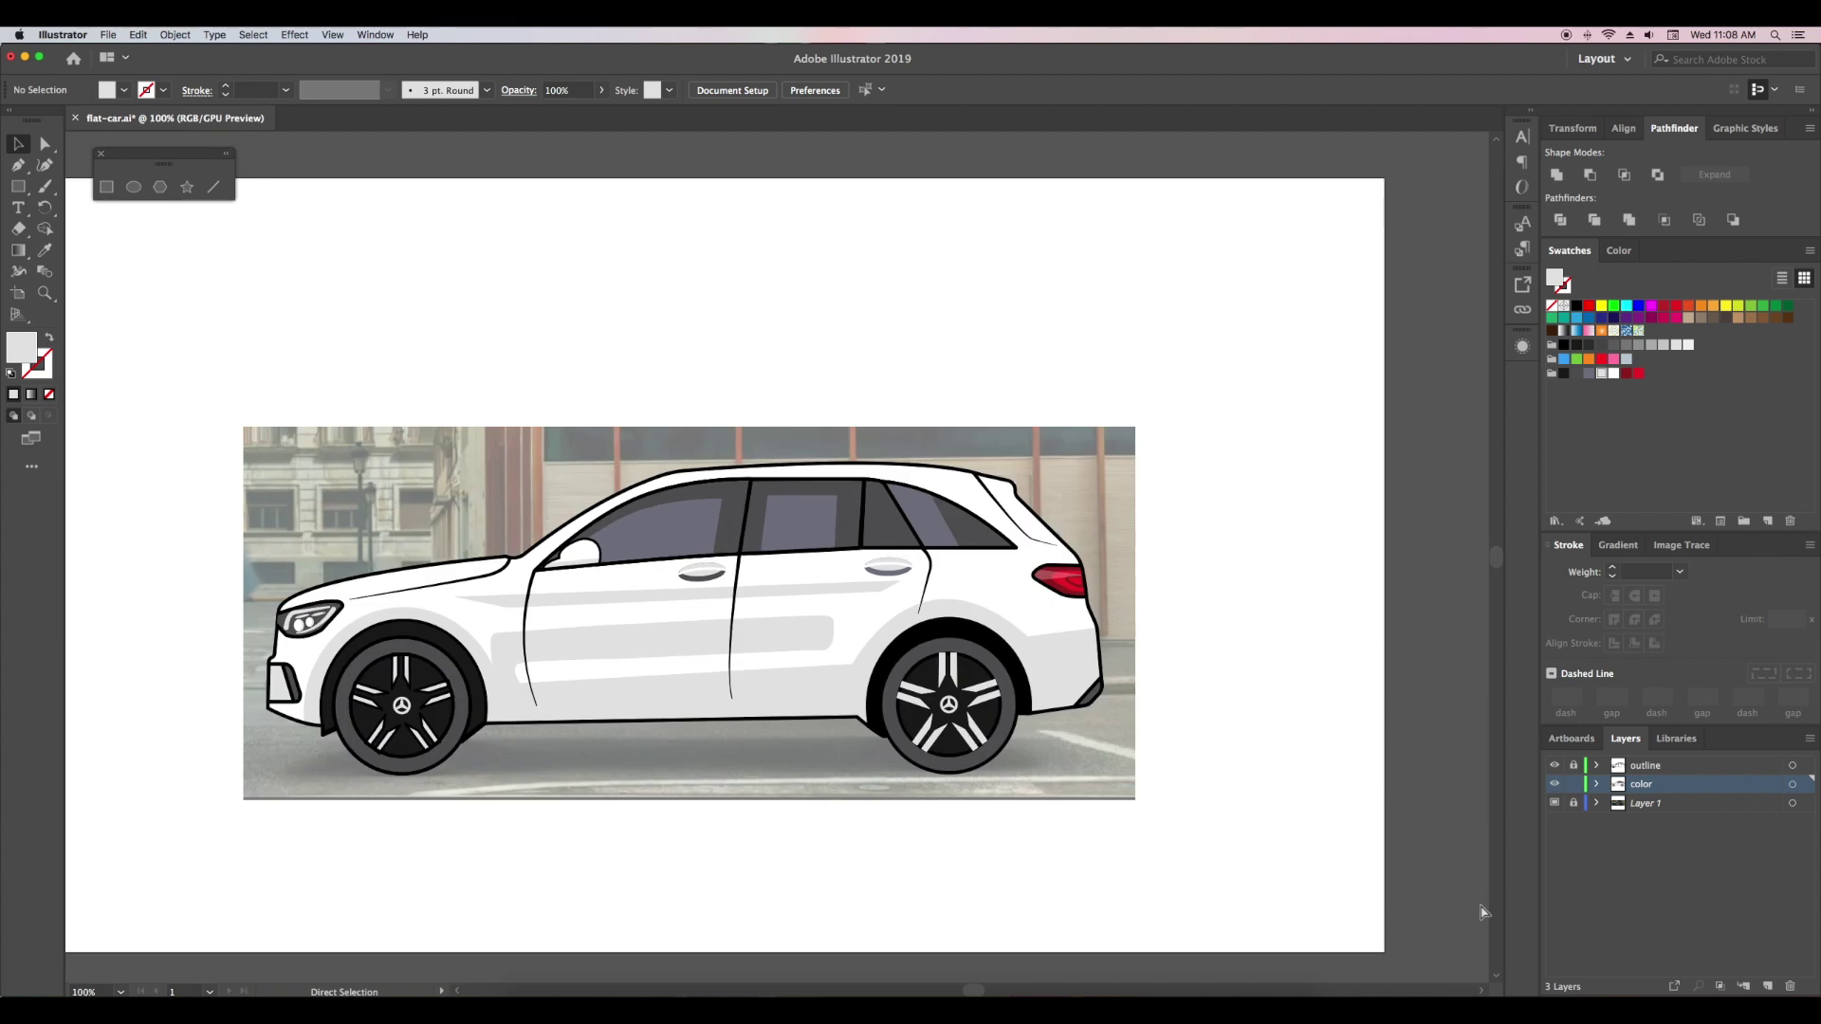
pyautogui.press('super+minus')
pyautogui.moveTo(1146, 736); pyautogui.dragTo(1231, 781)
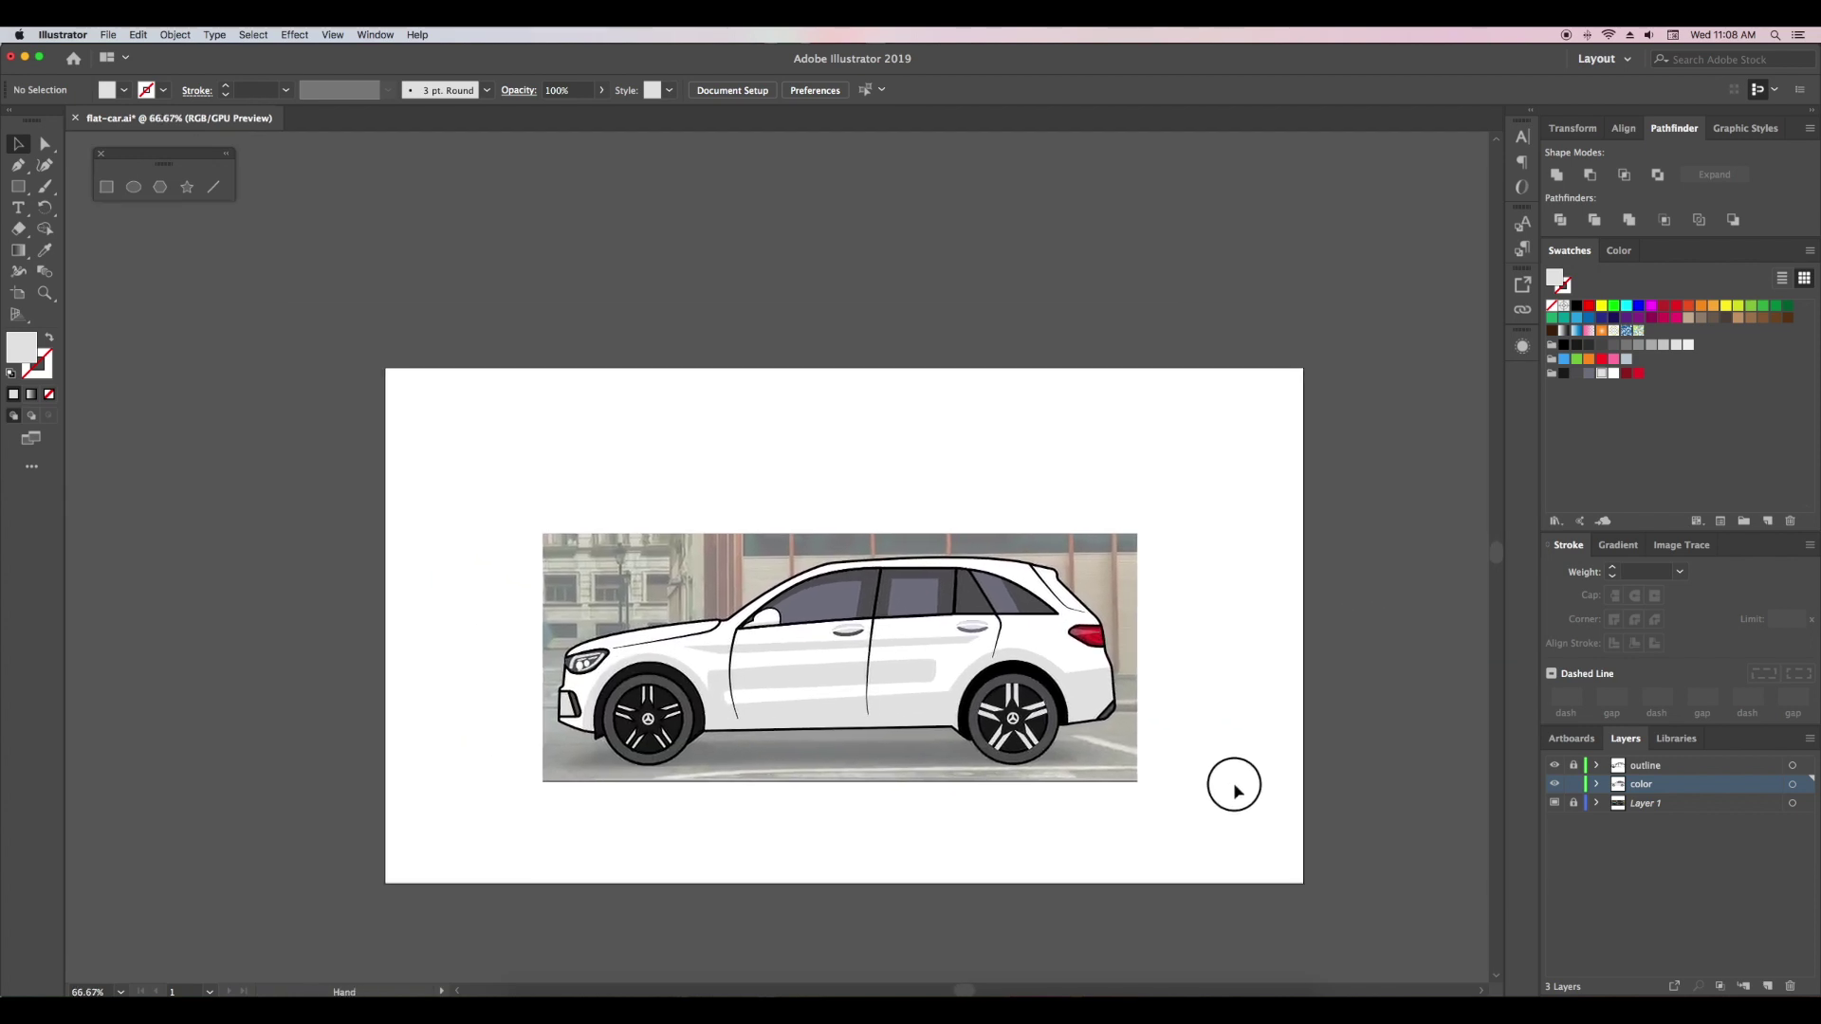
# - Compare the drawing against the photo and nudge the front window's corner anchor
pyautogui.click(1556, 784)
pyautogui.press('super+plus')
pyautogui.press('super+plus')
pyautogui.press('super+plus')
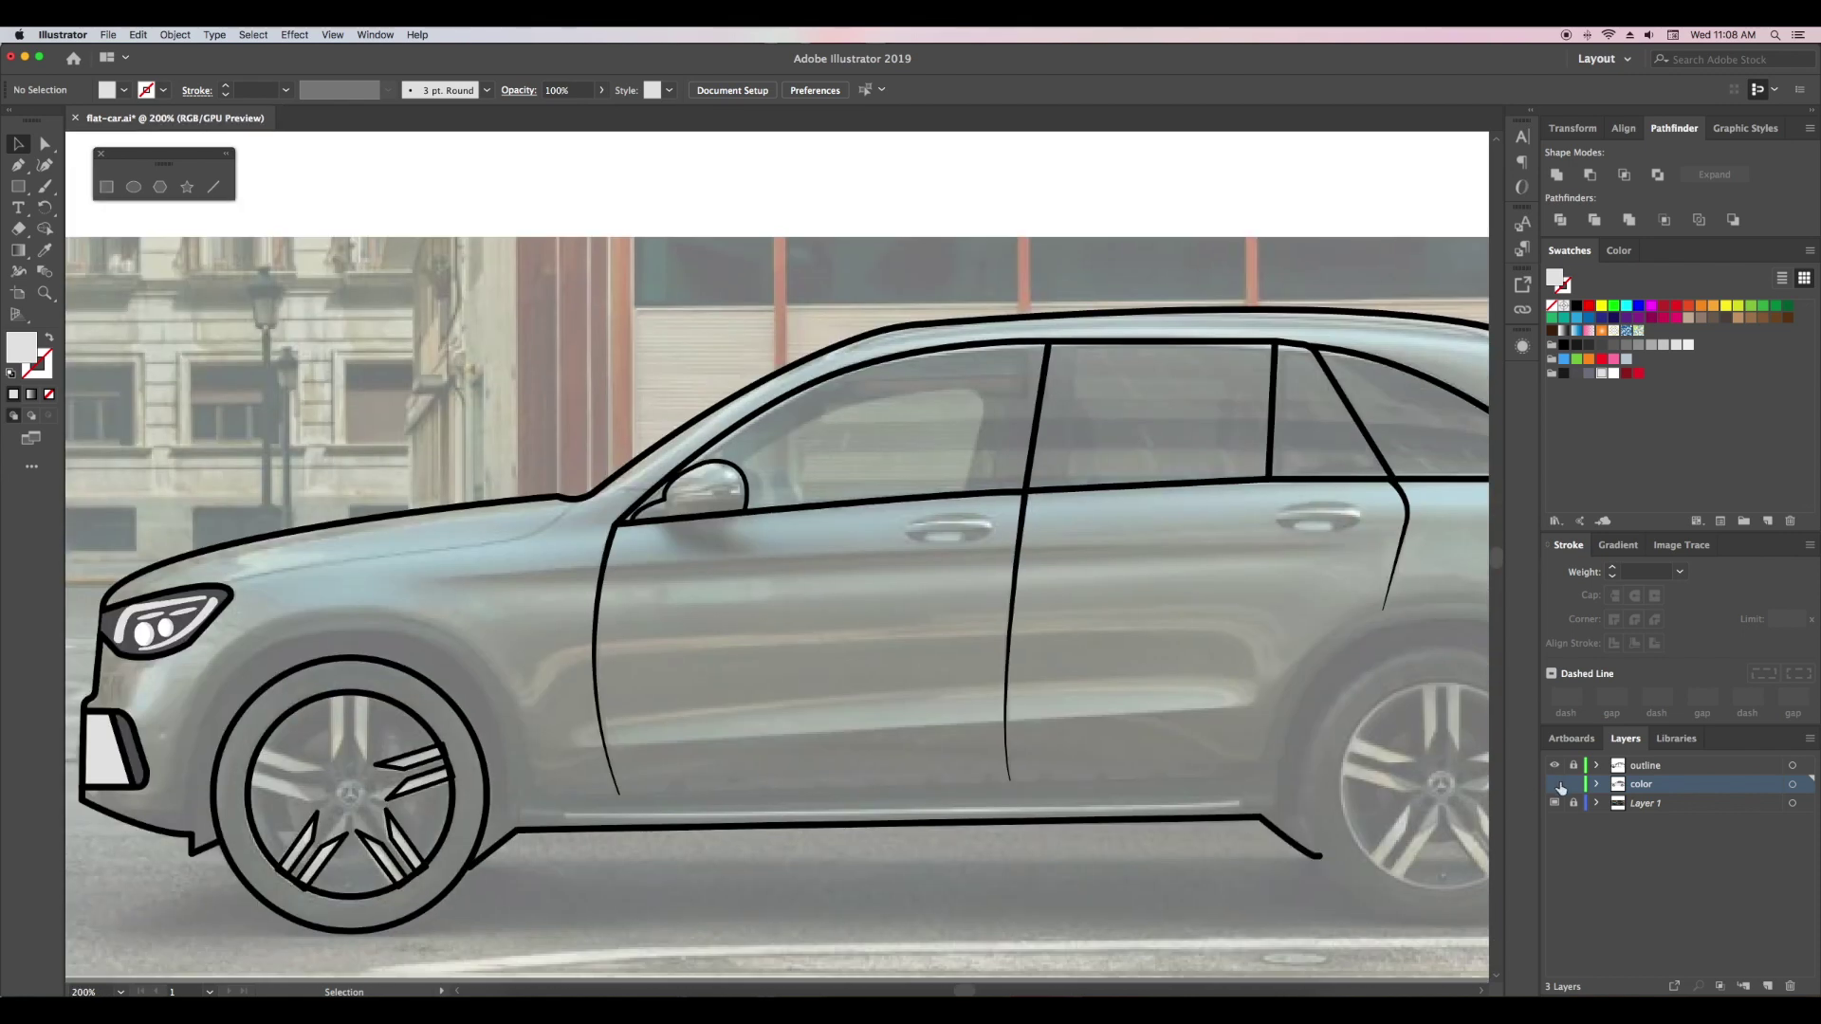
pyautogui.click(1556, 784)
pyautogui.click(1556, 785)
pyautogui.press('p')
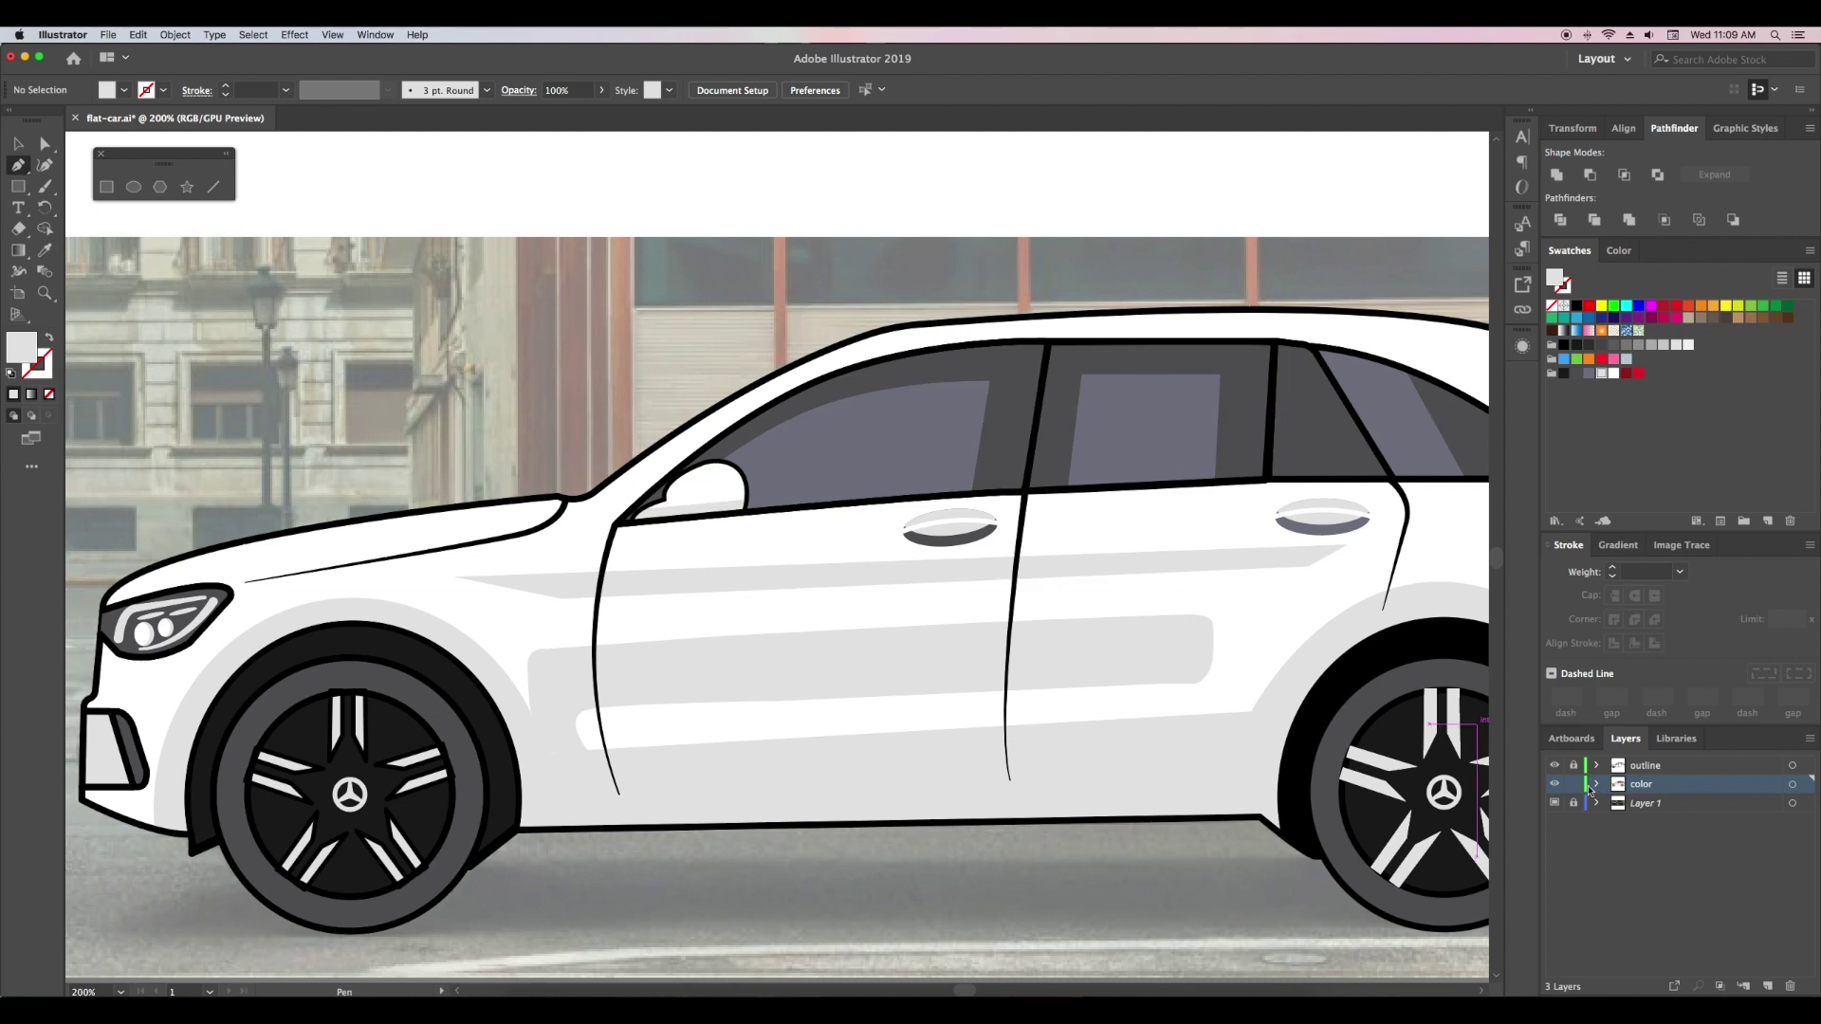
pyautogui.click(1555, 785)
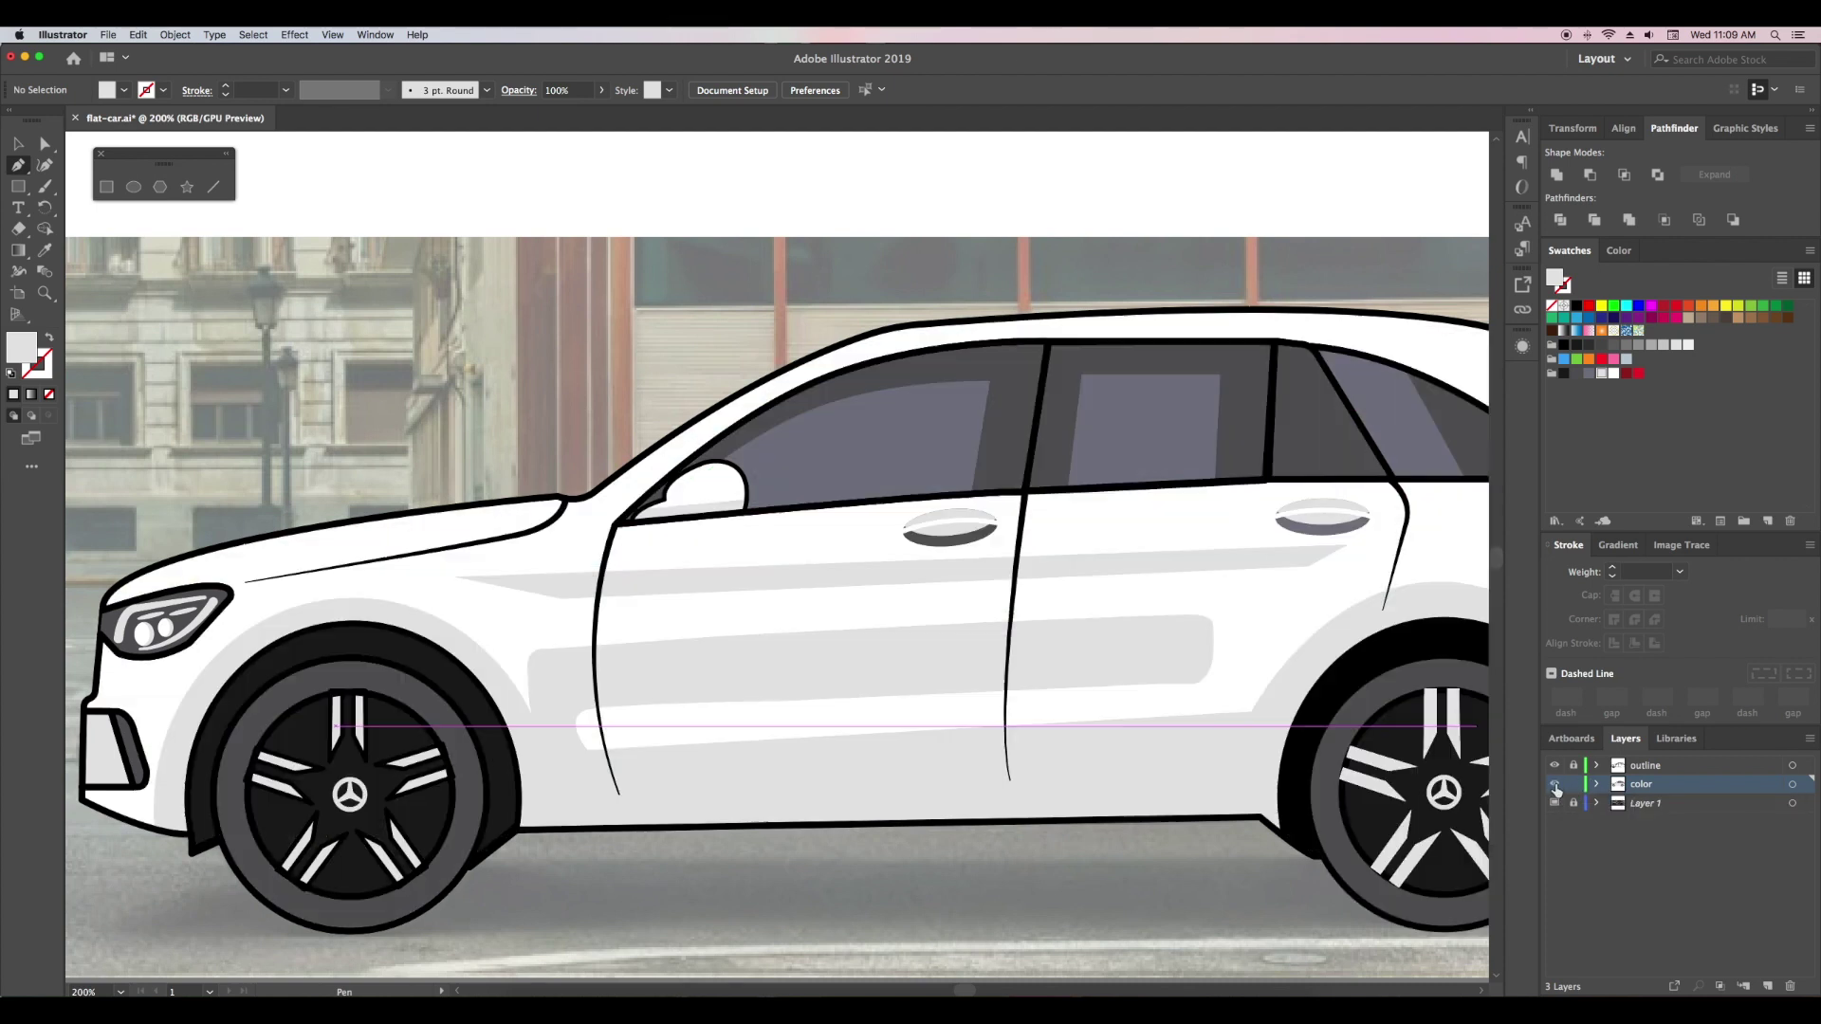
pyautogui.moveTo(990, 387); pyautogui.dragTo(986, 388)
# - Round the rear side window's top-right corner with its corner widget
pyautogui.press('v')
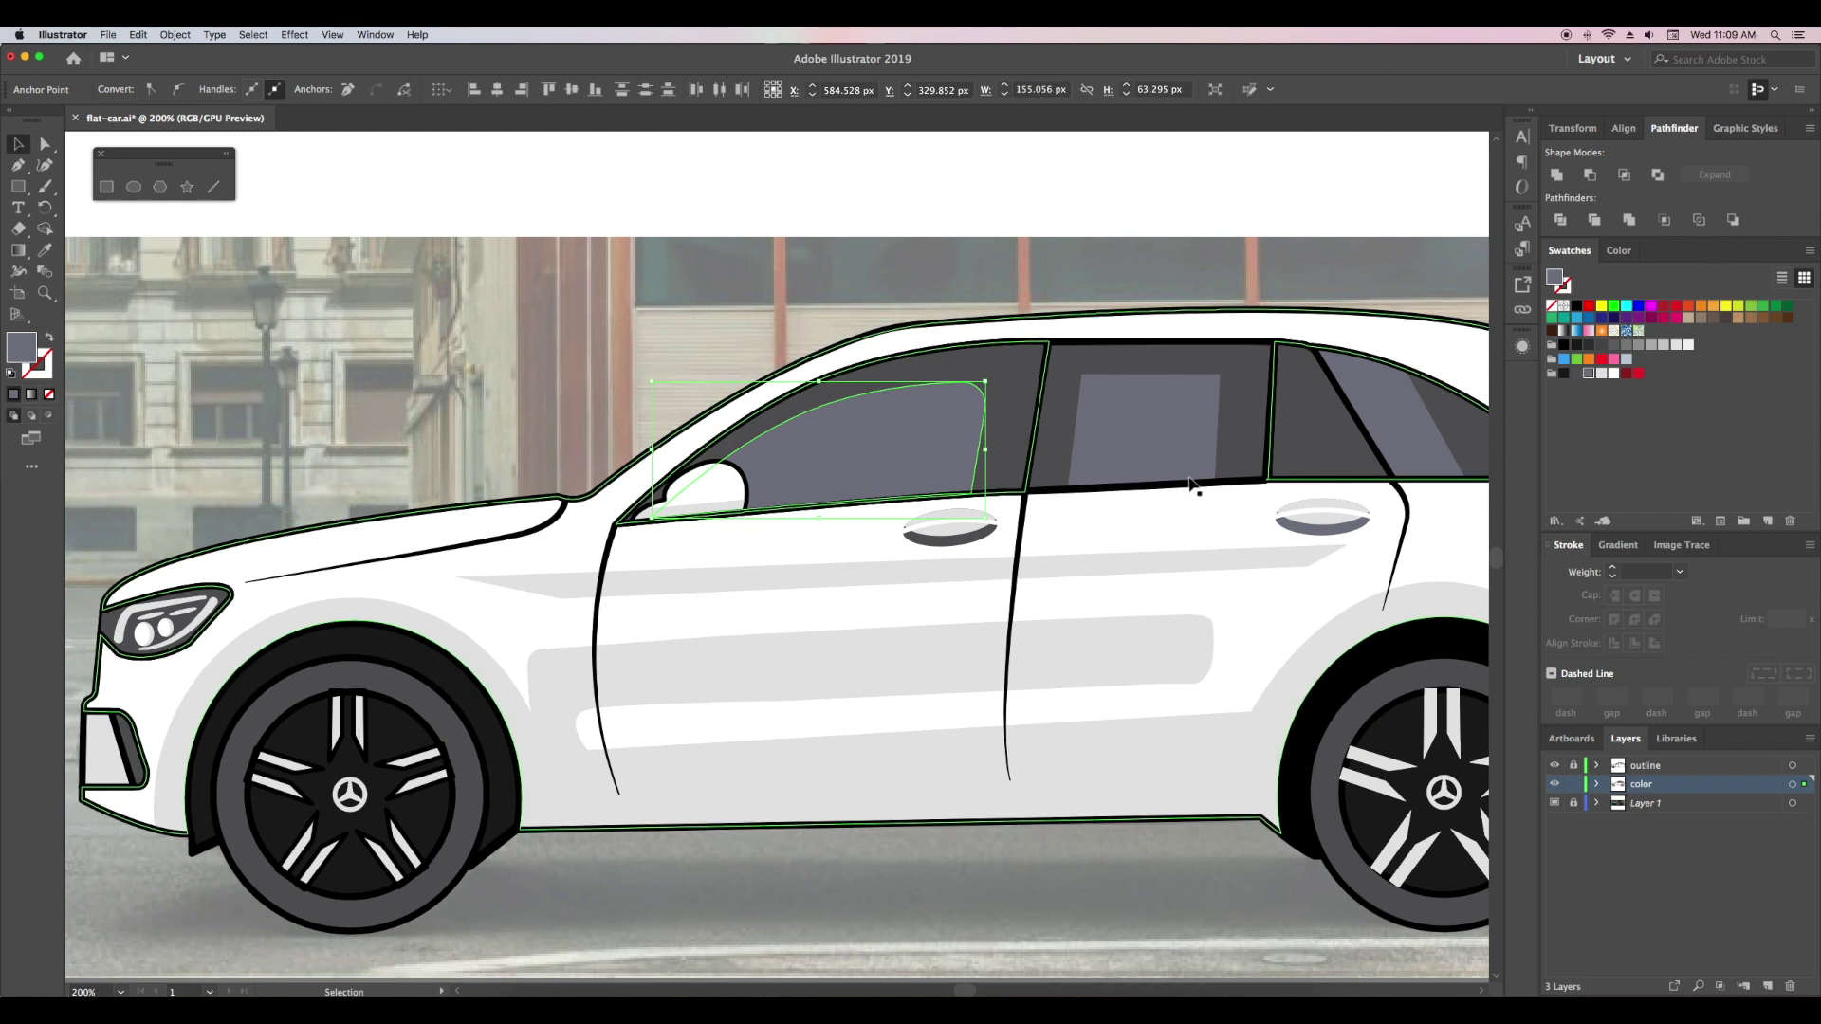
pyautogui.click(1226, 407)
pyautogui.click(1556, 789)
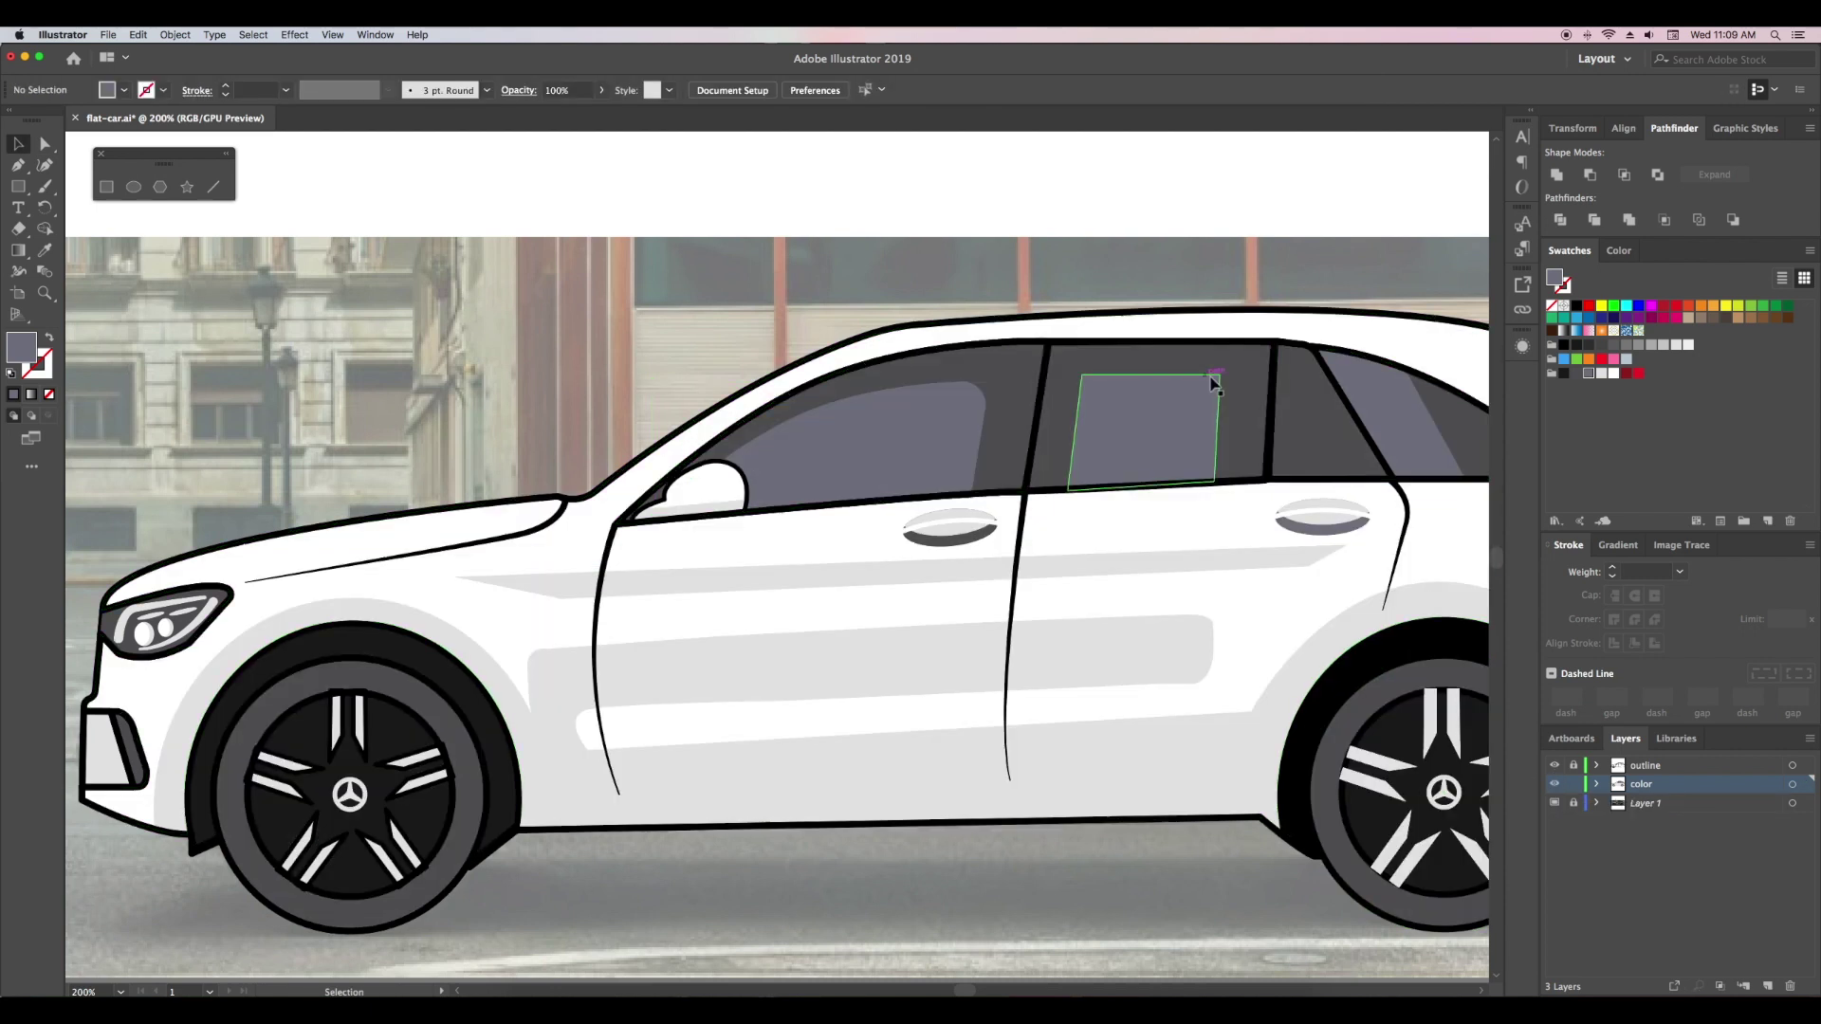
pyautogui.press('a')
pyautogui.moveTo(1206, 389); pyautogui.dragTo(1200, 396)
pyautogui.press('v')
pyautogui.hotkey('ctrl', 'shift', 'a')
# - Check the rear and front windows and both door handle highlights, then deselect
pyautogui.click(1193, 411)
pyautogui.press('a')
pyautogui.click(950, 417)
pyautogui.click(957, 520)
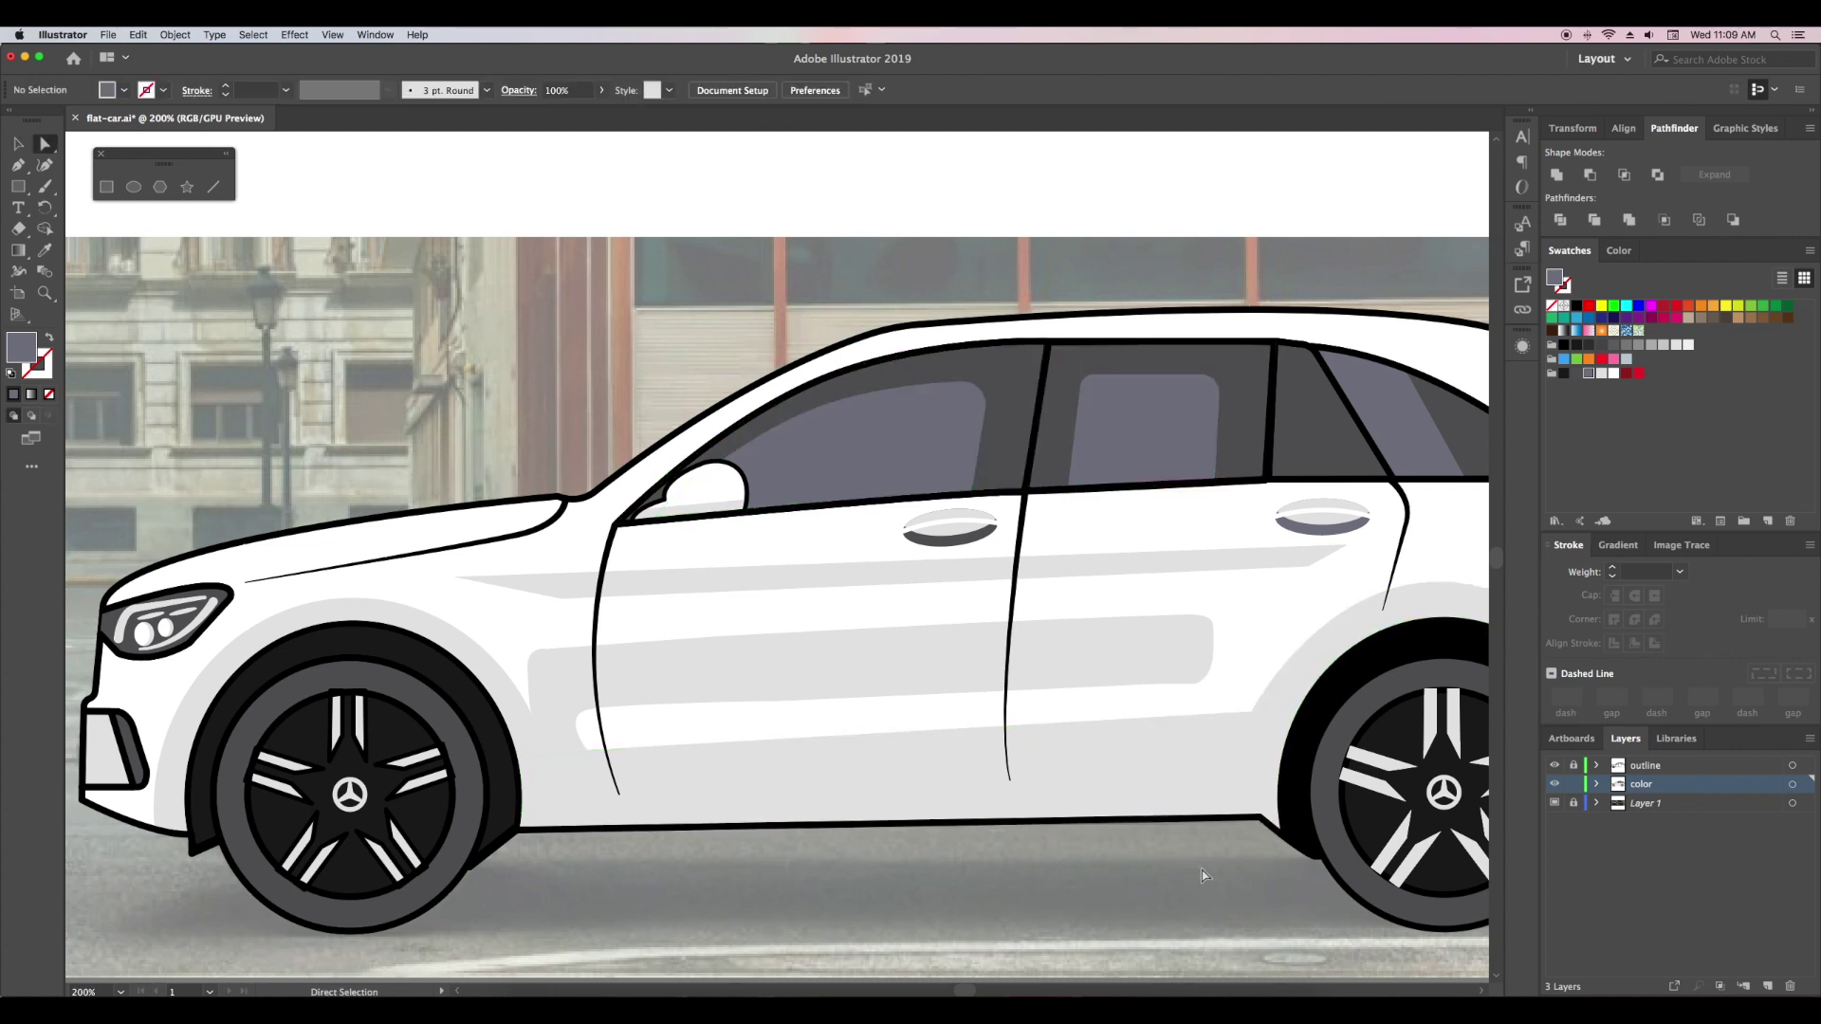
pyautogui.keyDown('shift'); pyautogui.click(1309, 513); pyautogui.keyUp('shift')
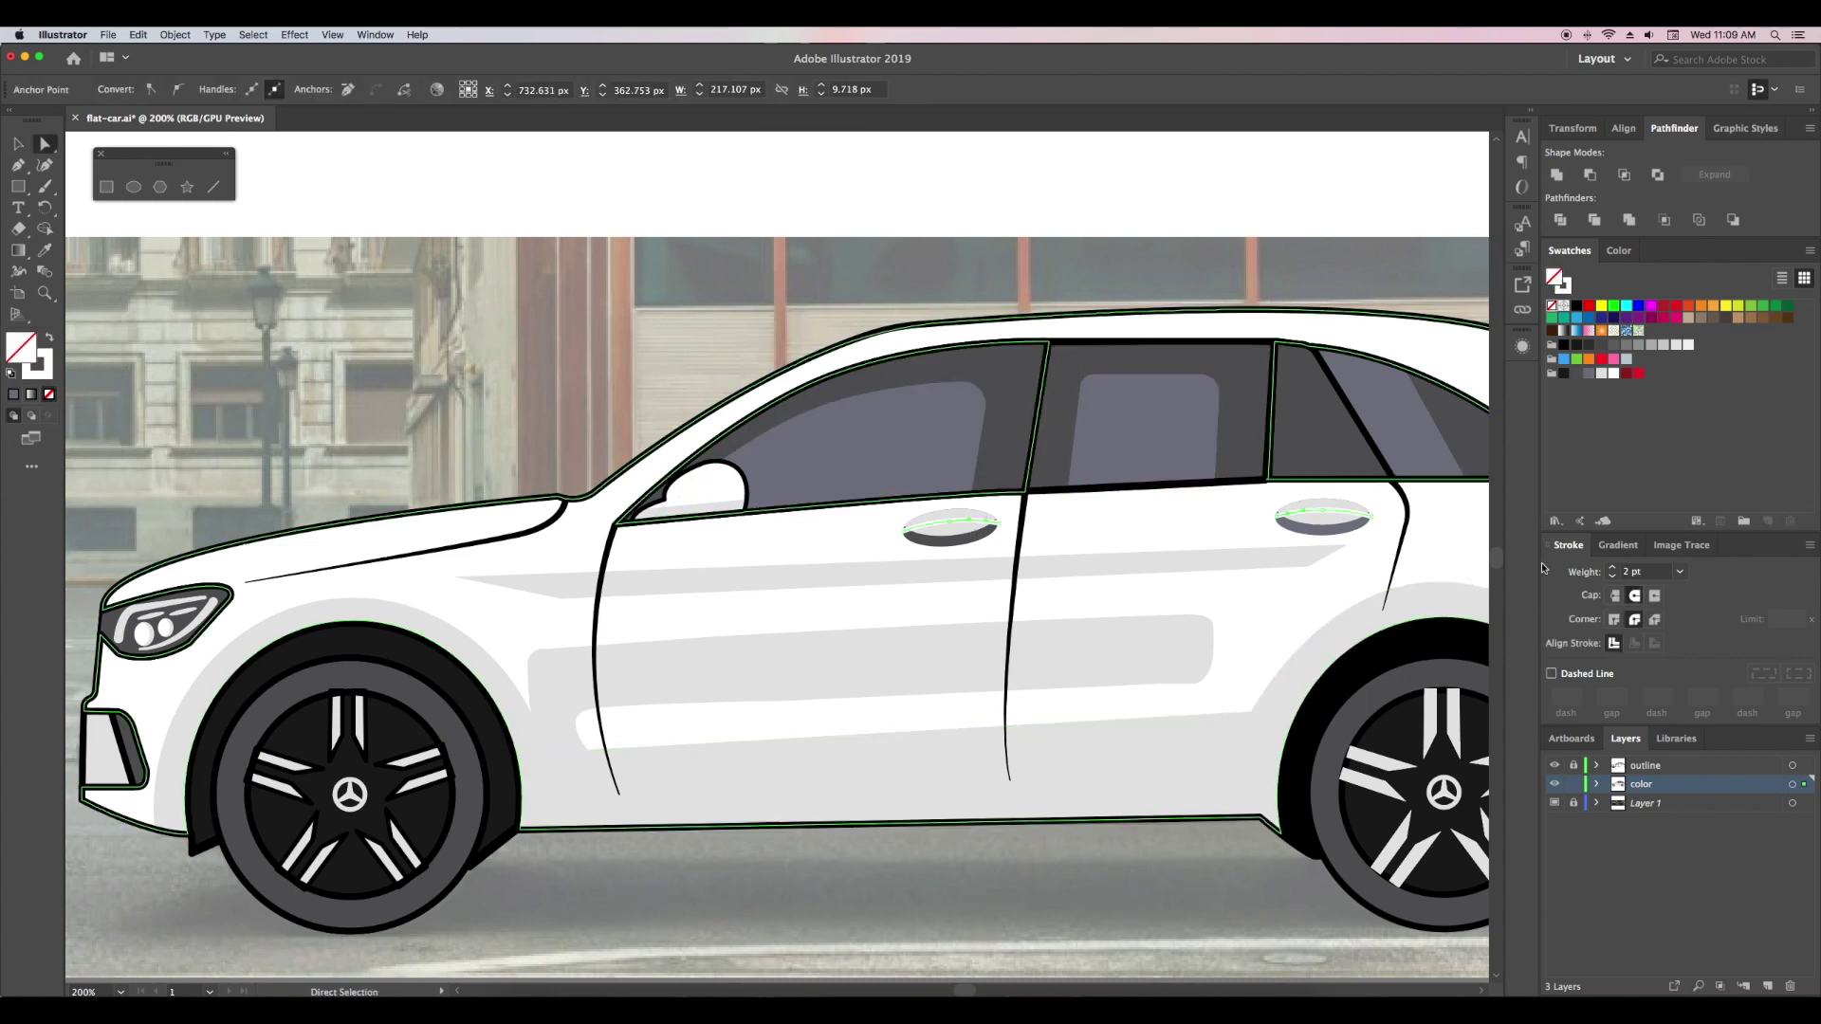
pyautogui.hotkey('ctrl', 'shift', 'a')
pyautogui.press('v')
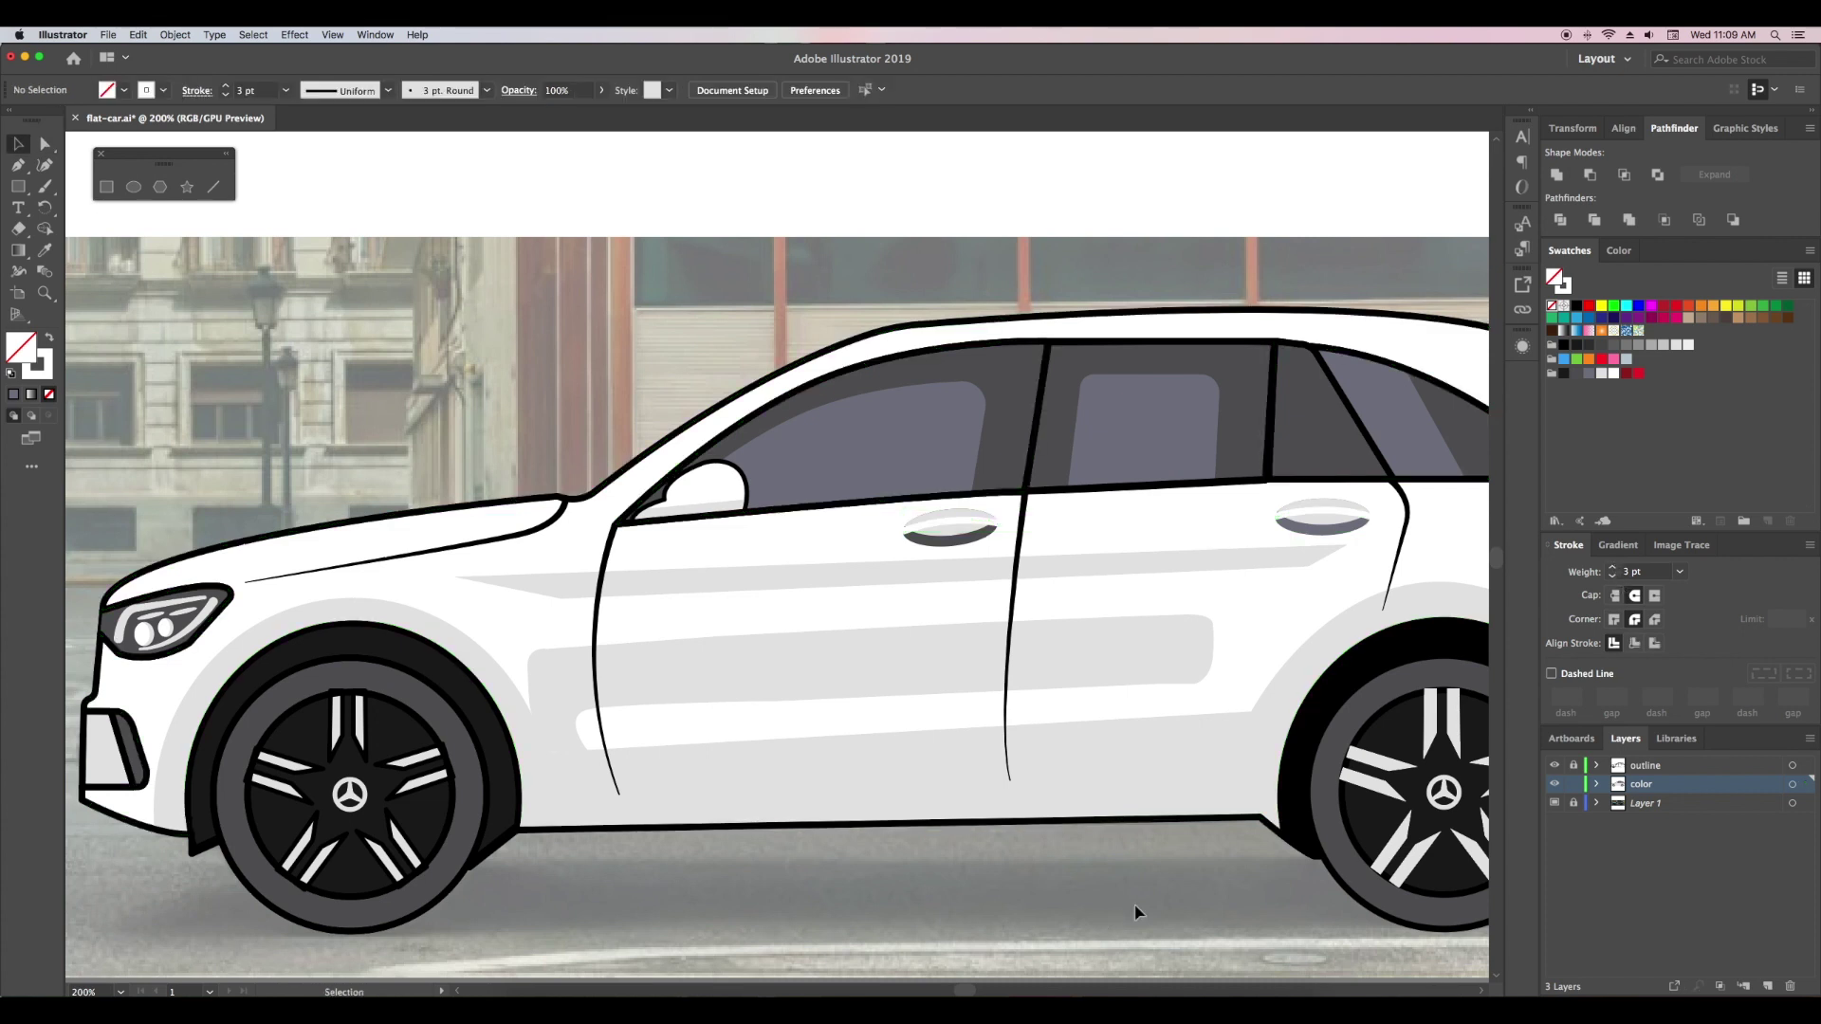
# - Zoom out to the whole artboard and hide the reference photo layer
pyautogui.hscroll(2, 1063, 785)
pyautogui.hscroll(3, 1077, 891)
pyautogui.hotkey('ctrl', '-')
pyautogui.hotkey('ctrl', '-')
pyautogui.hotkey('ctrl', '-')
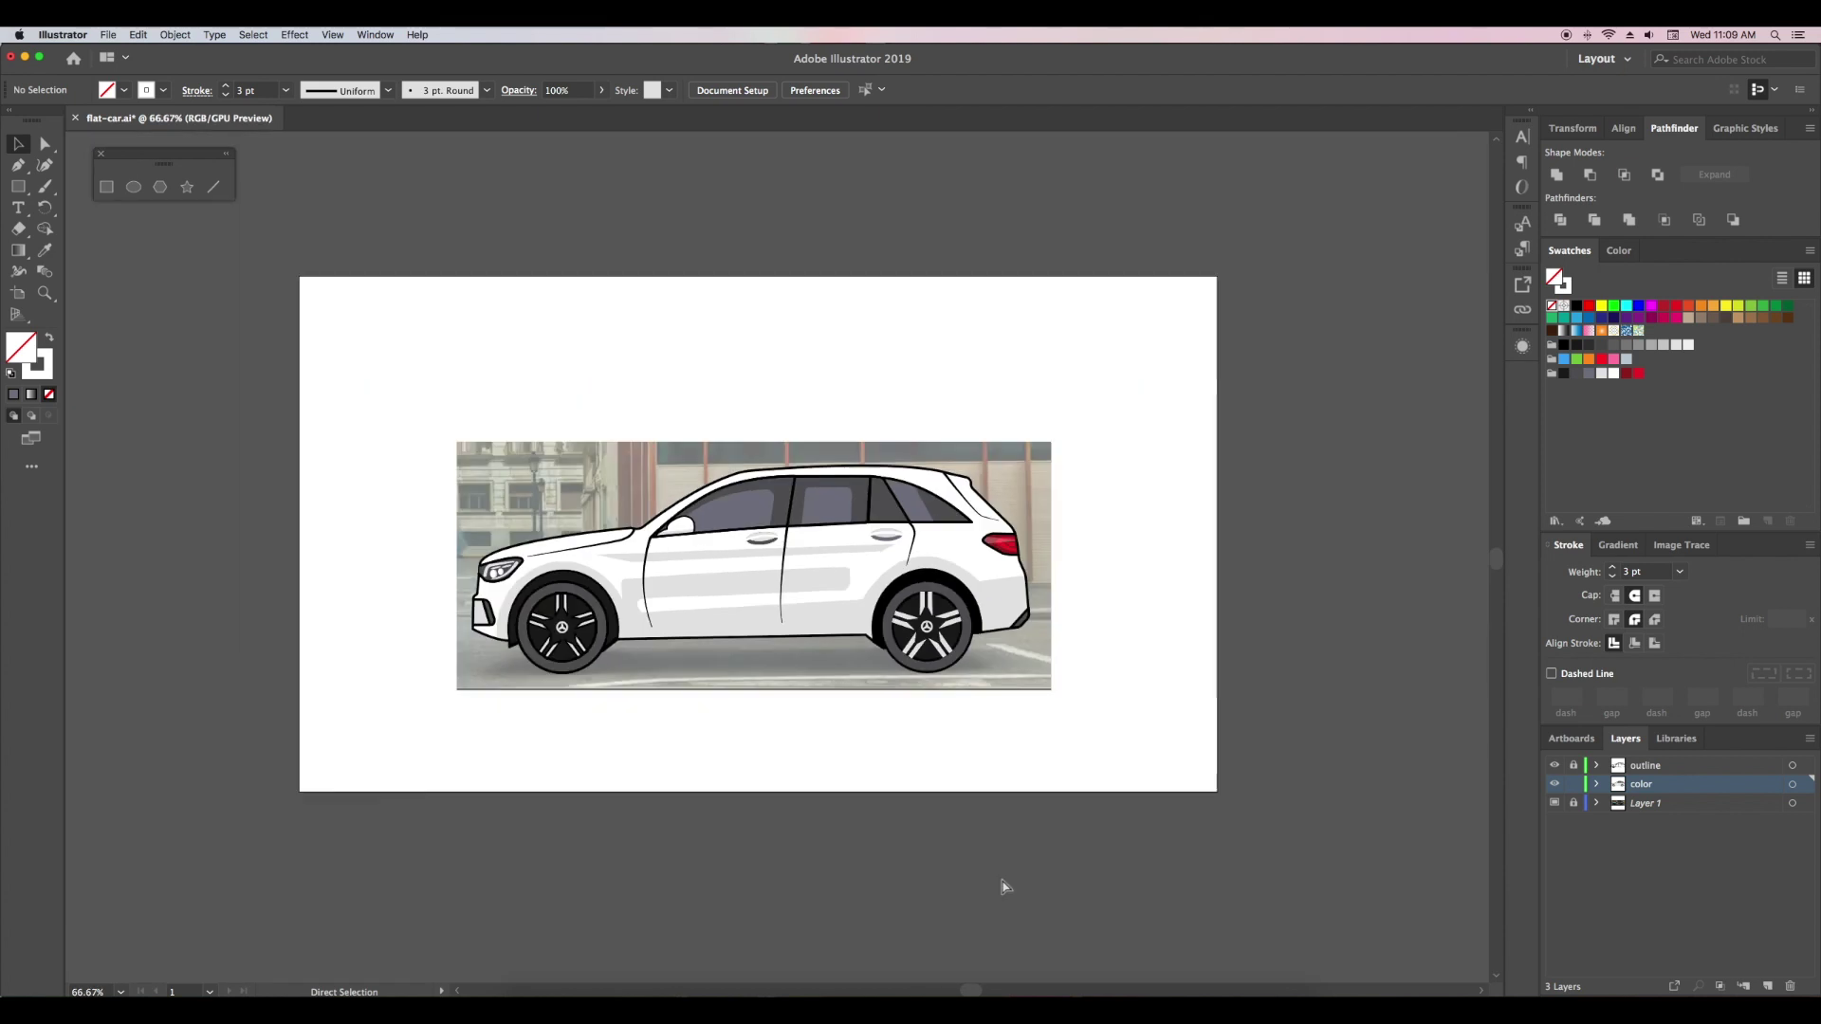
pyautogui.click(1554, 804)
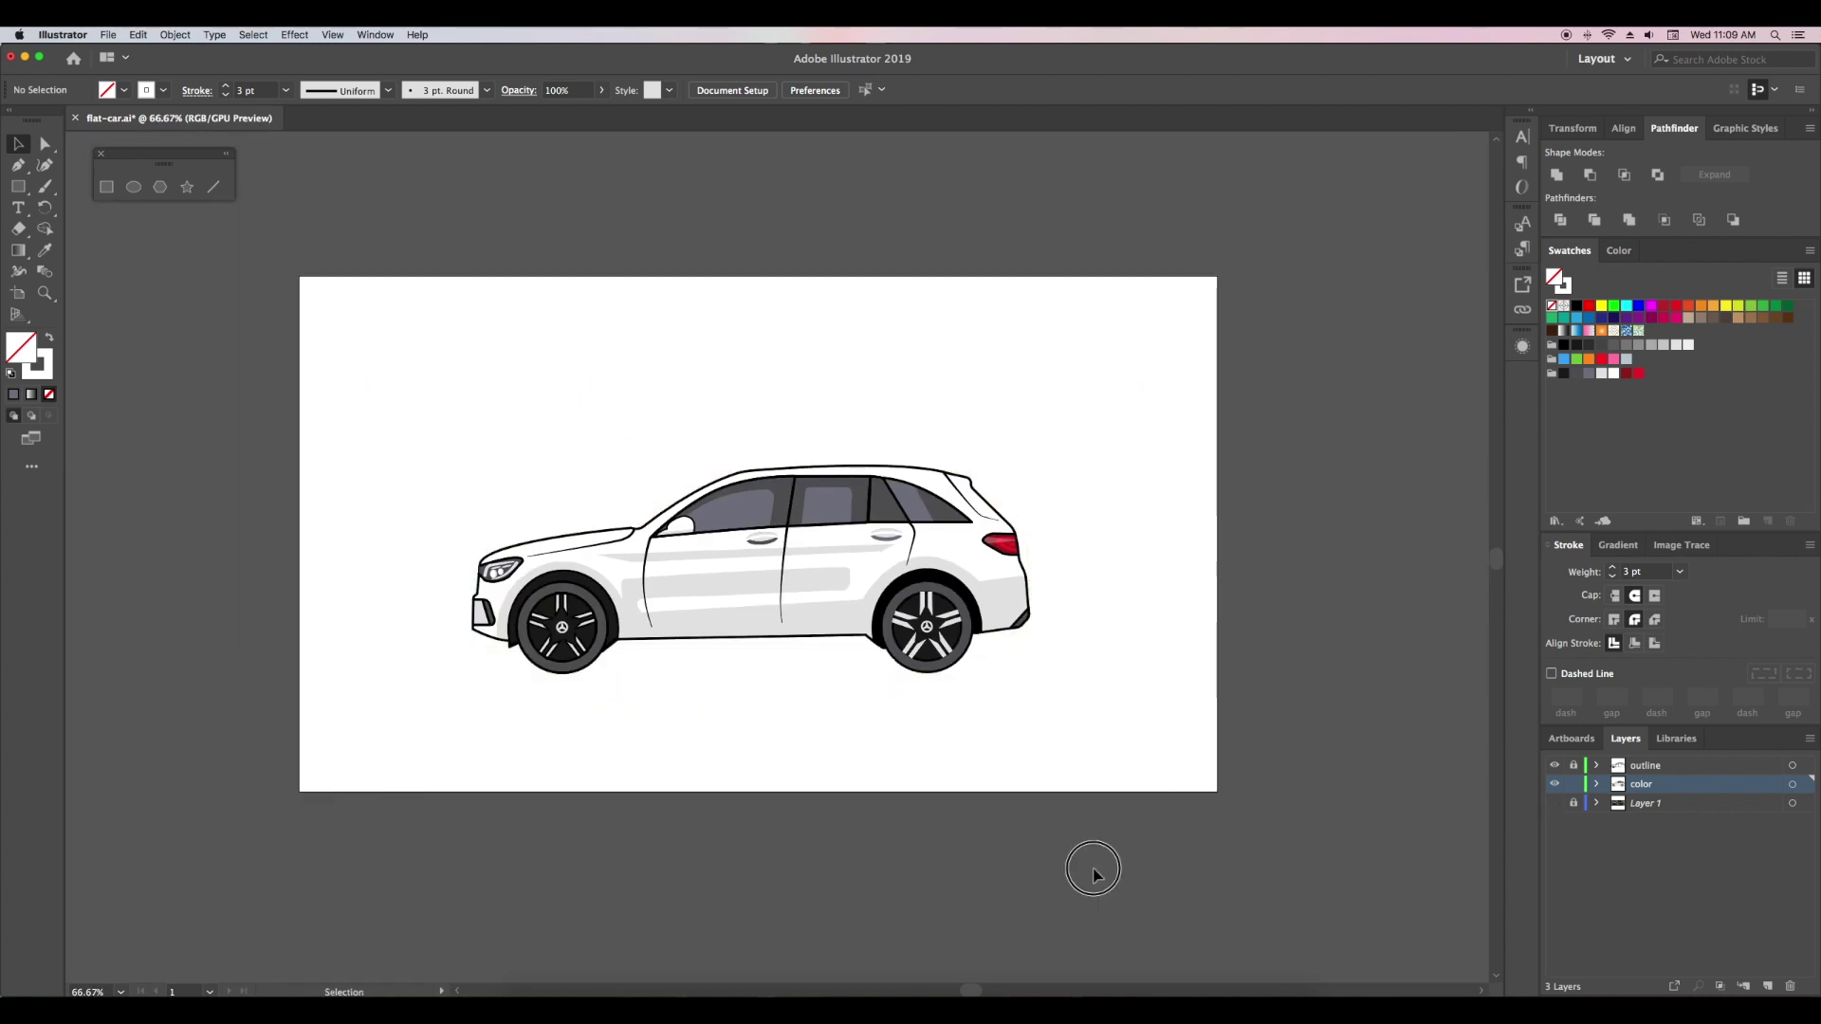